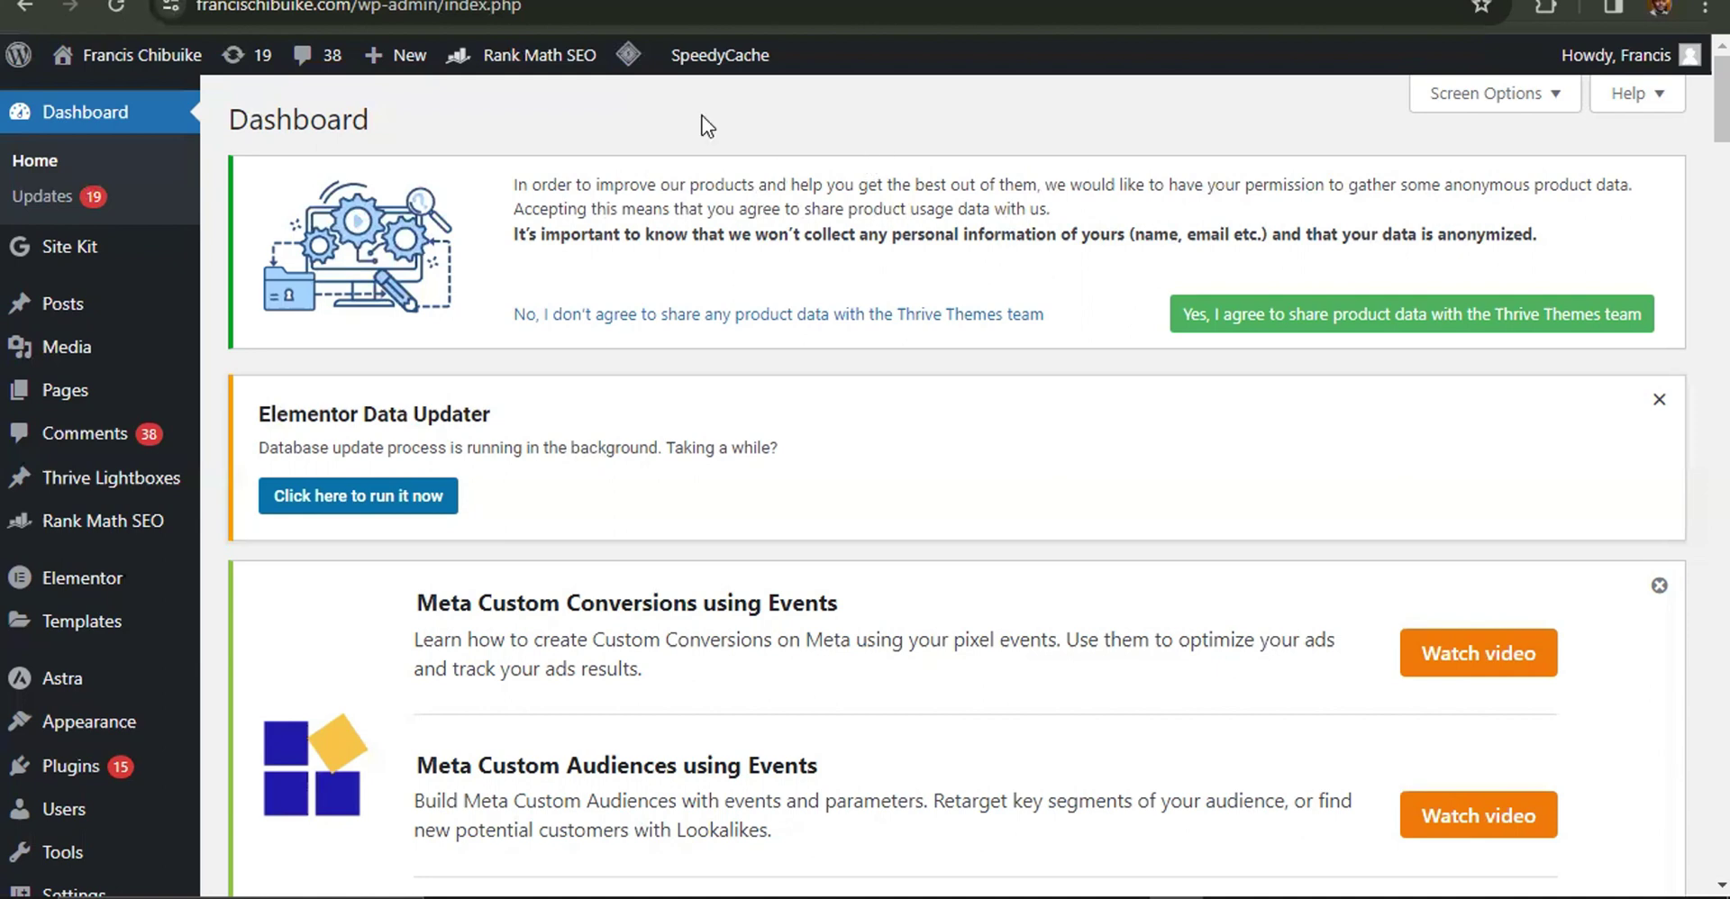
# Search for HFCM among the plugins that can be added to the WordPress site.
pyautogui.moveTo(712, 54)
pyautogui.click(94, 764)
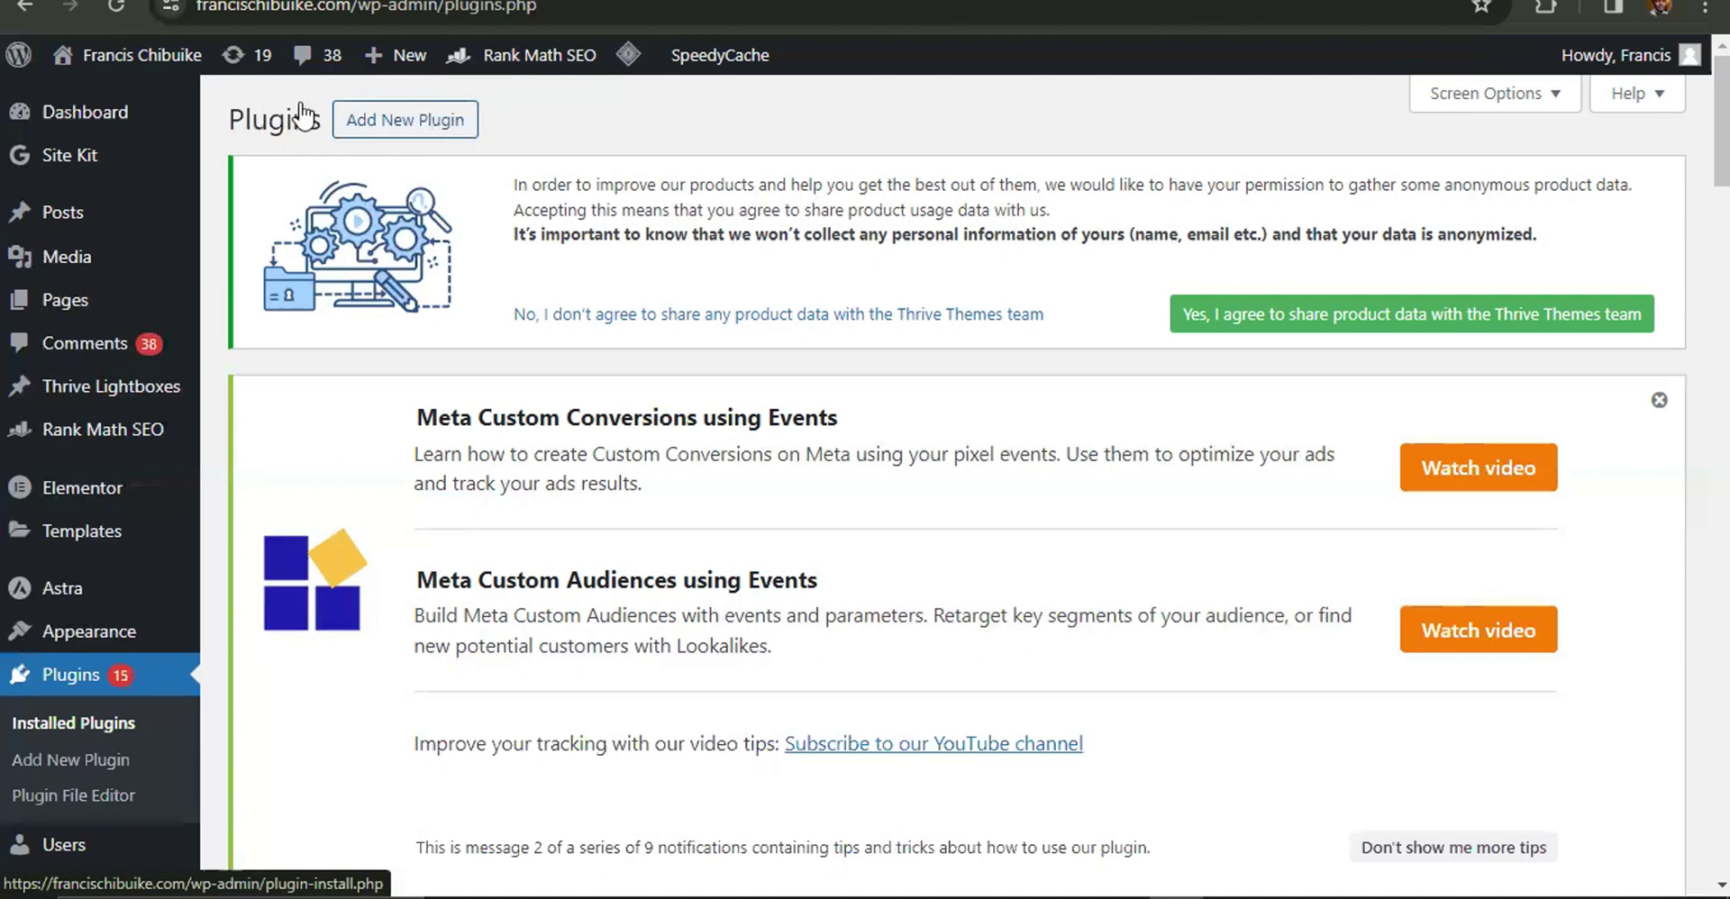
pyautogui.click(425, 126)
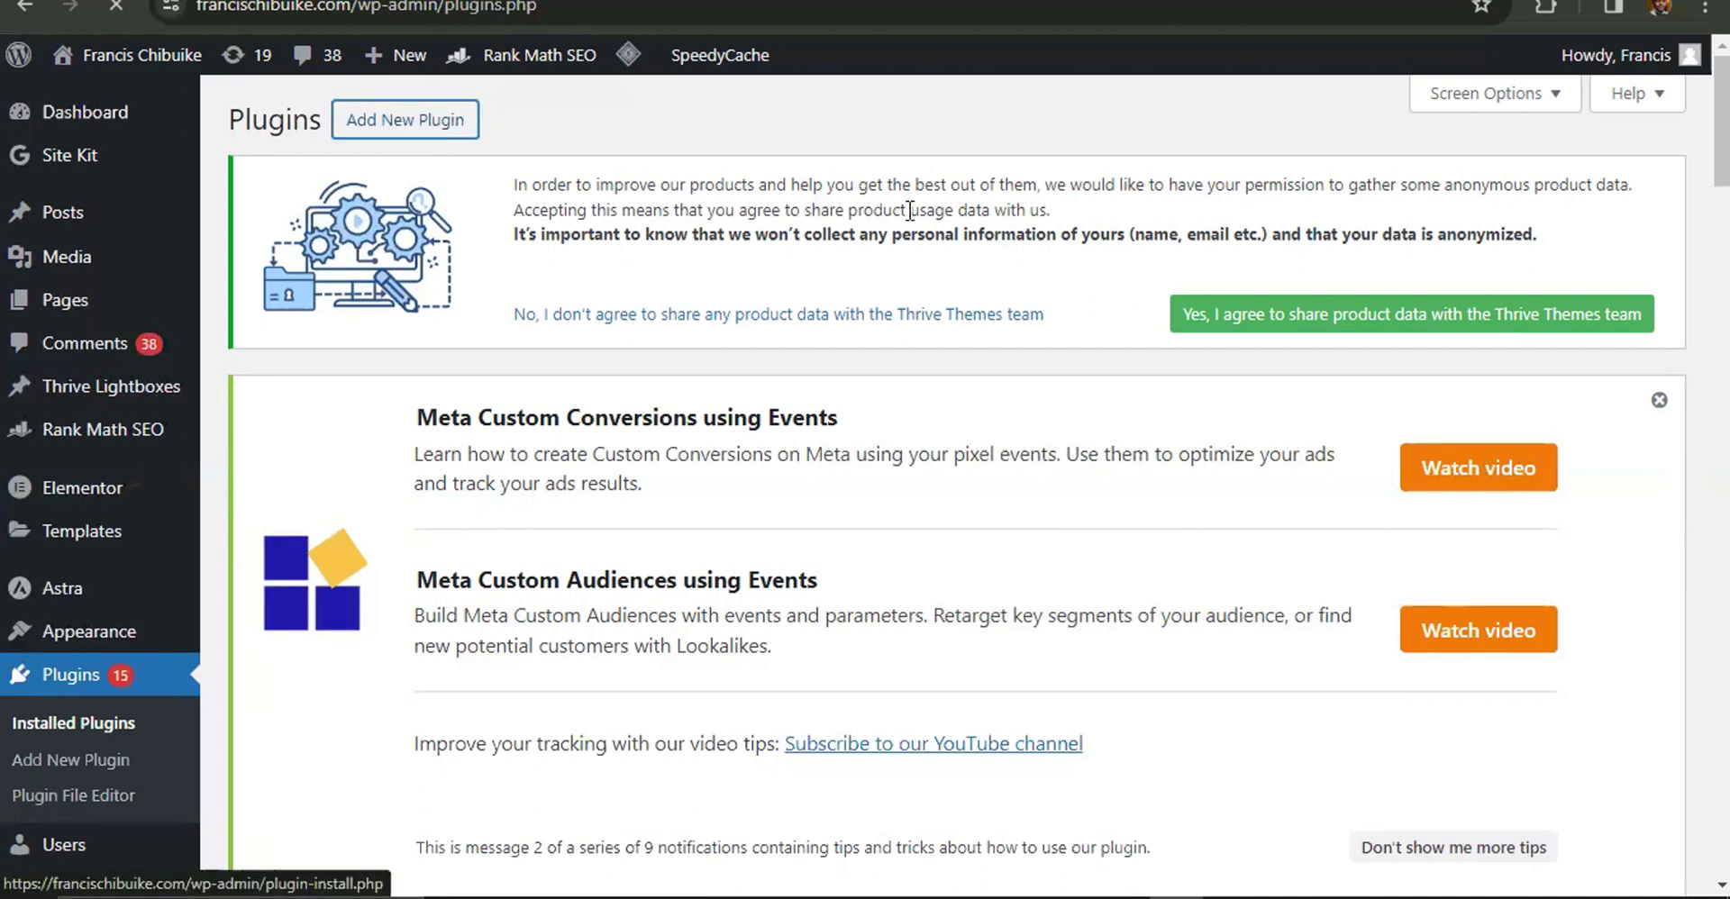
pyautogui.scroll(-3, 959, 351)
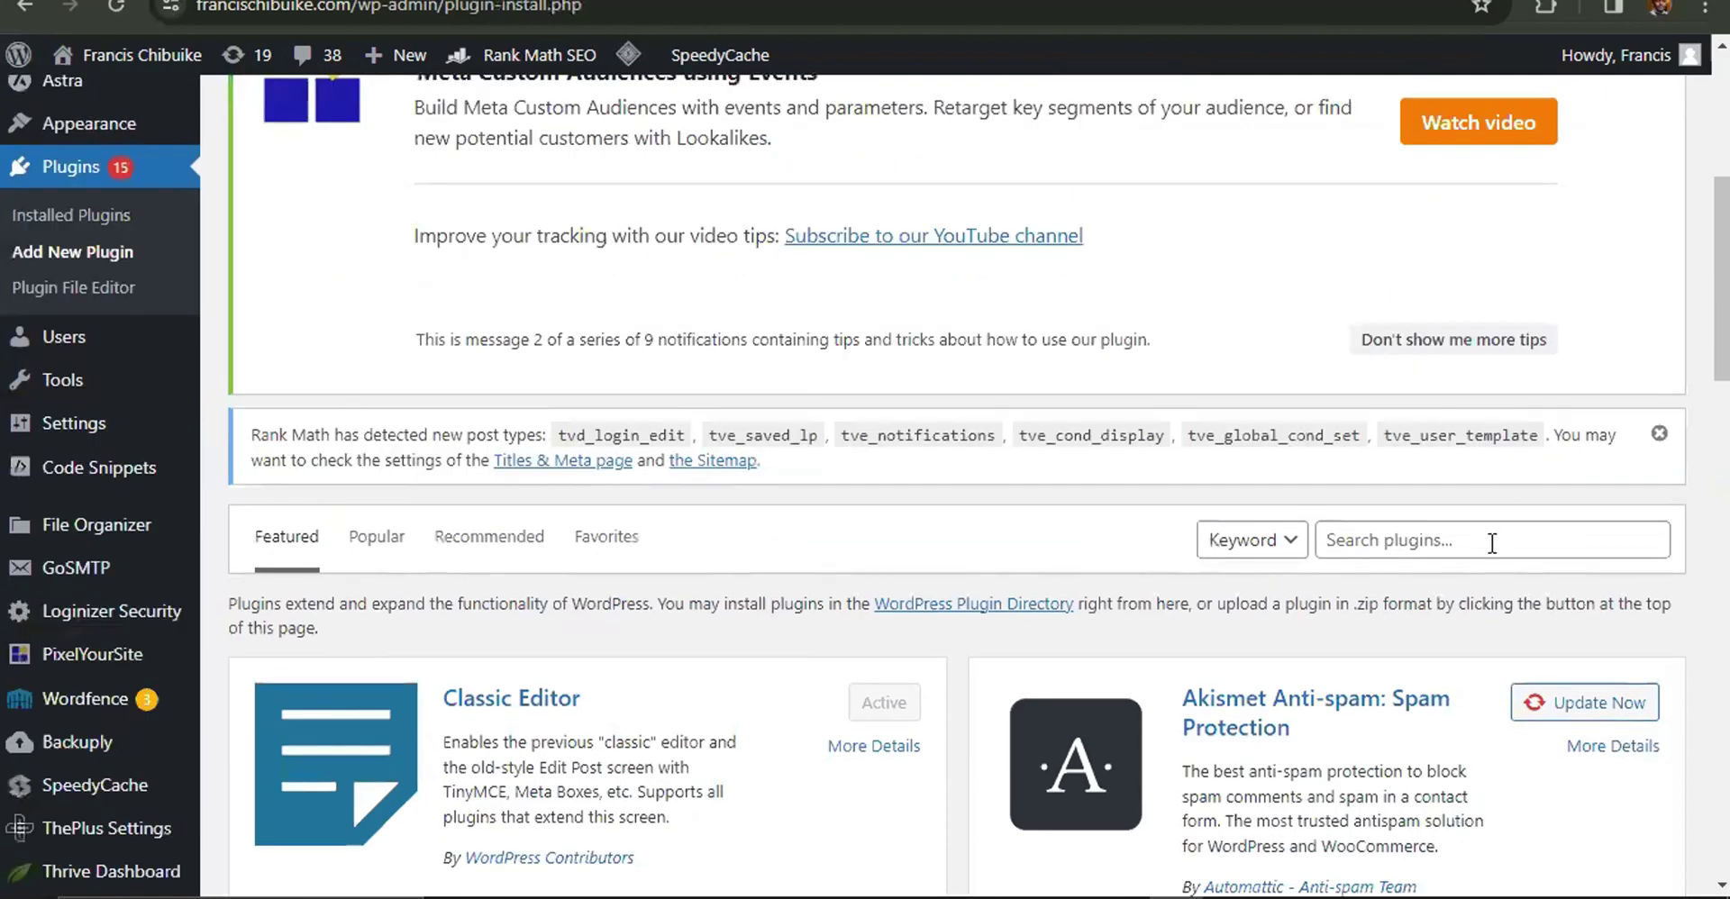
pyautogui.click(1491, 543)
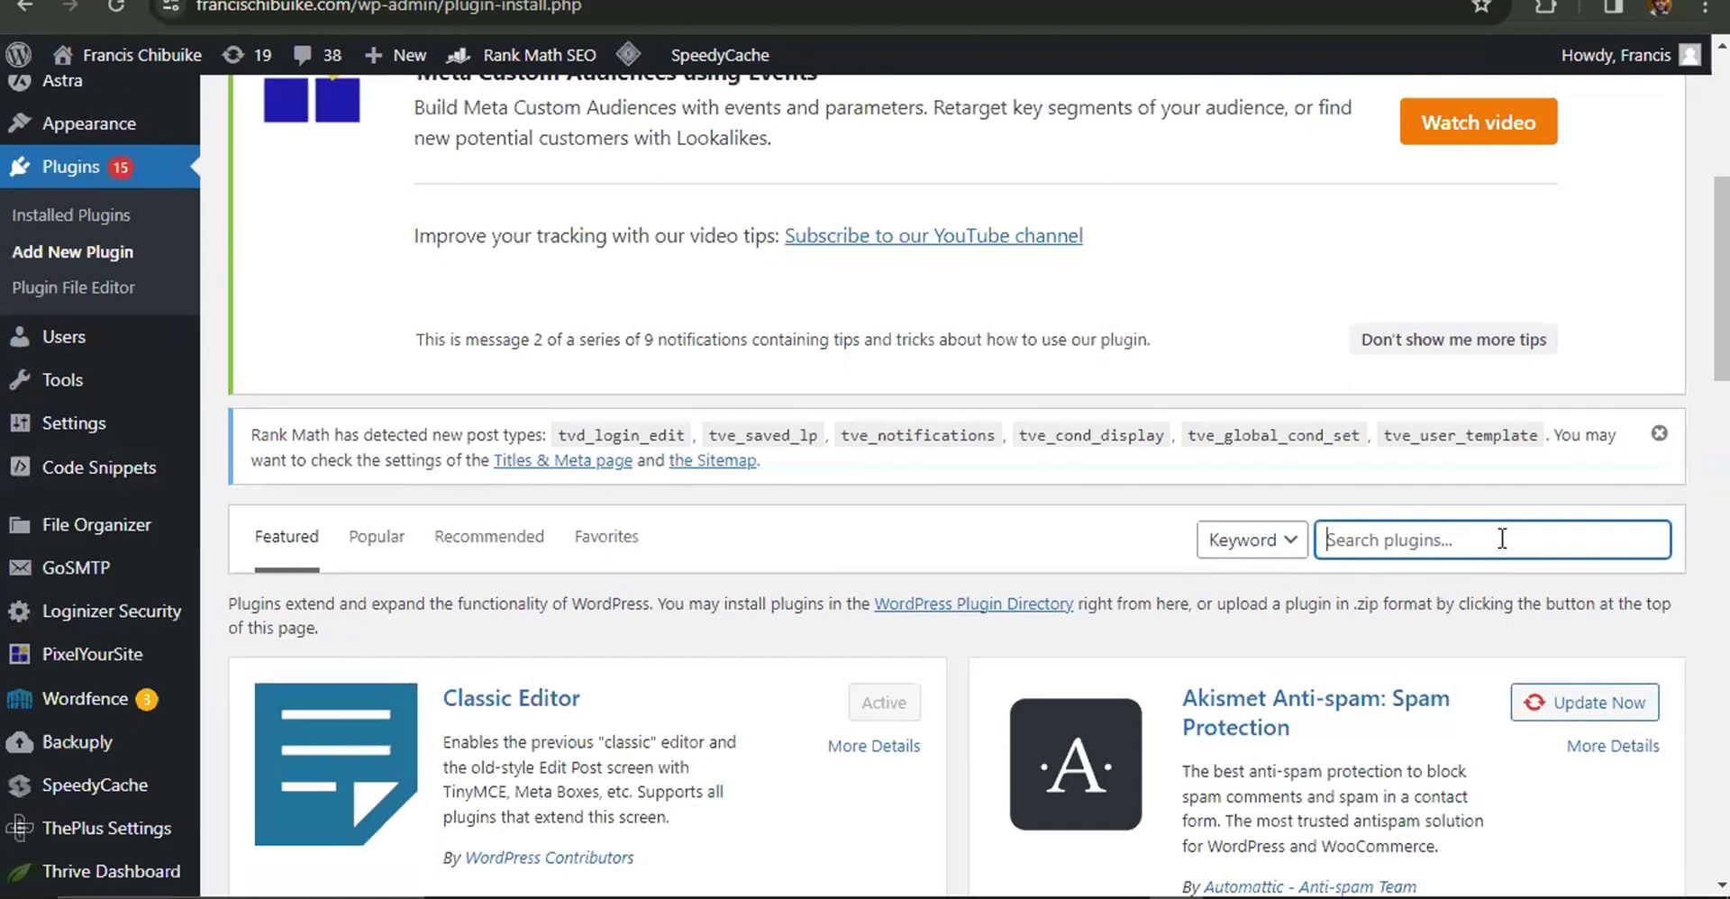
pyautogui.write('HFCM')
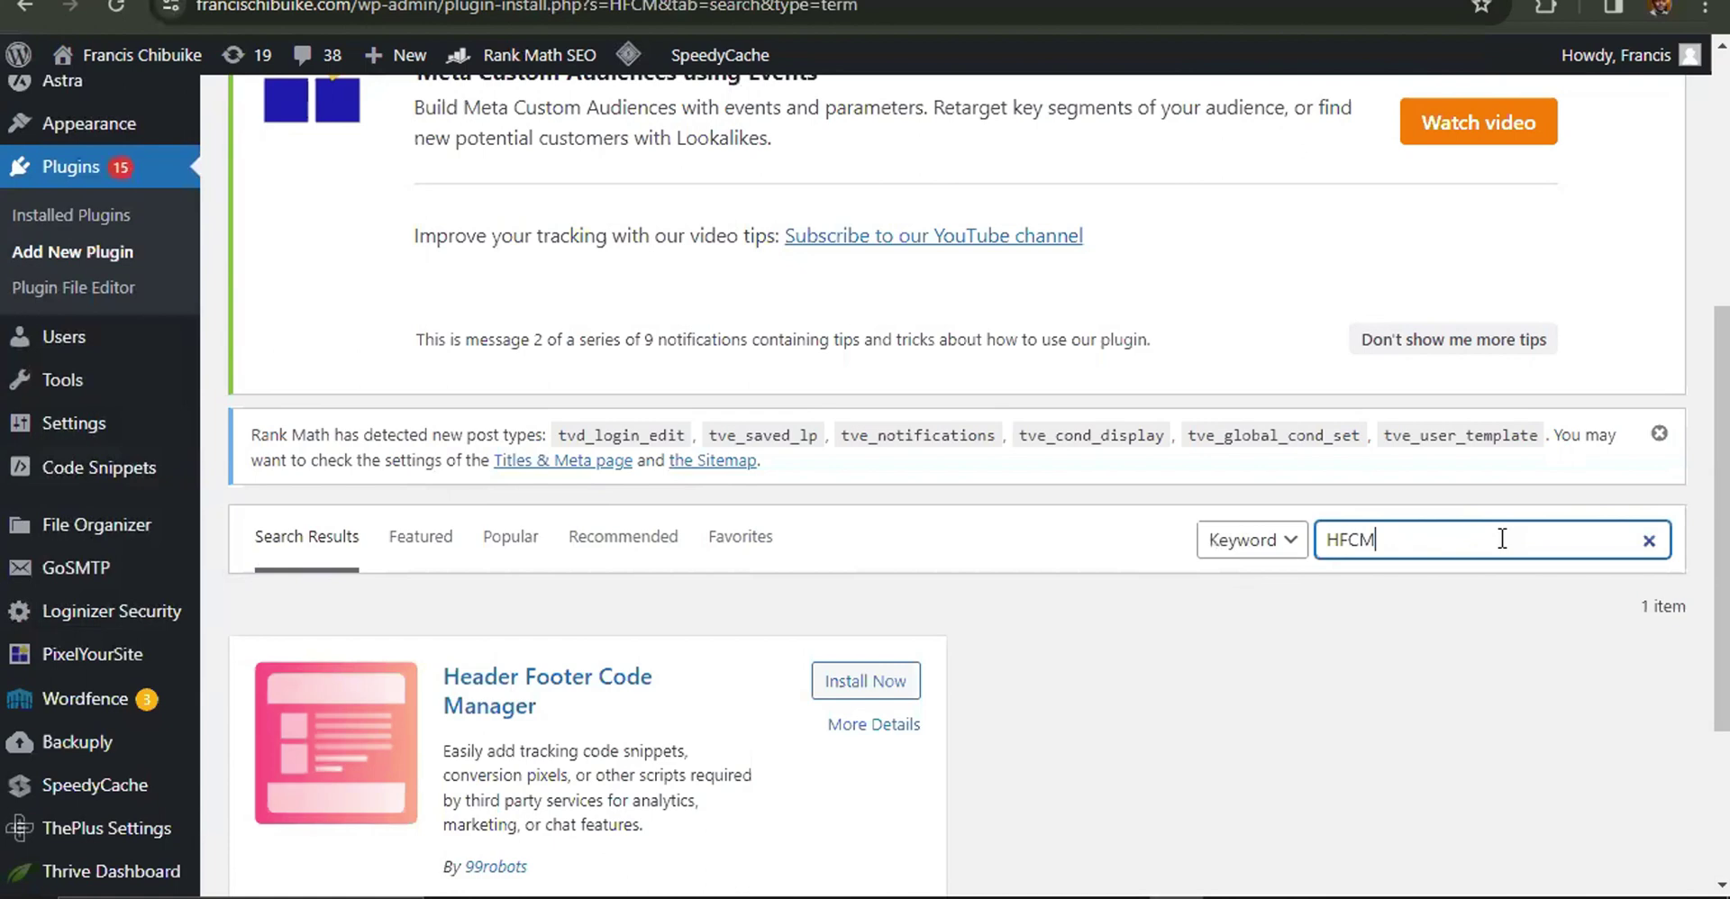
# Install and activate the Header Footer Code Manager plugin, and locate its HFCM entry in the admin navigation.
pyautogui.click(866, 688)
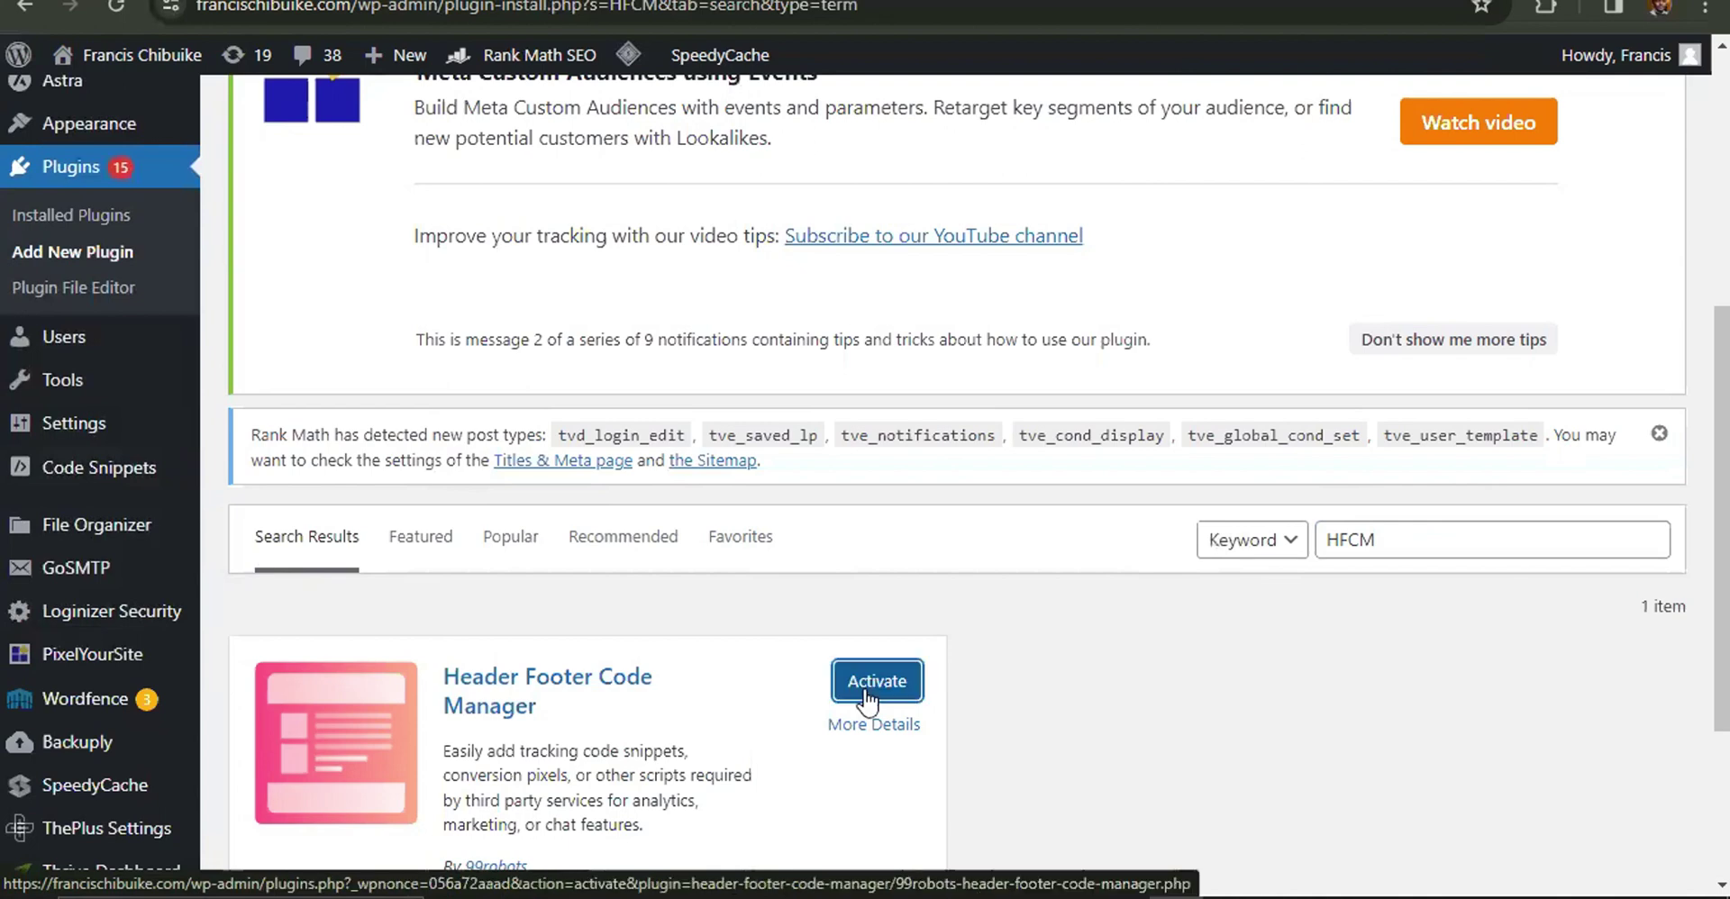
pyautogui.click(865, 691)
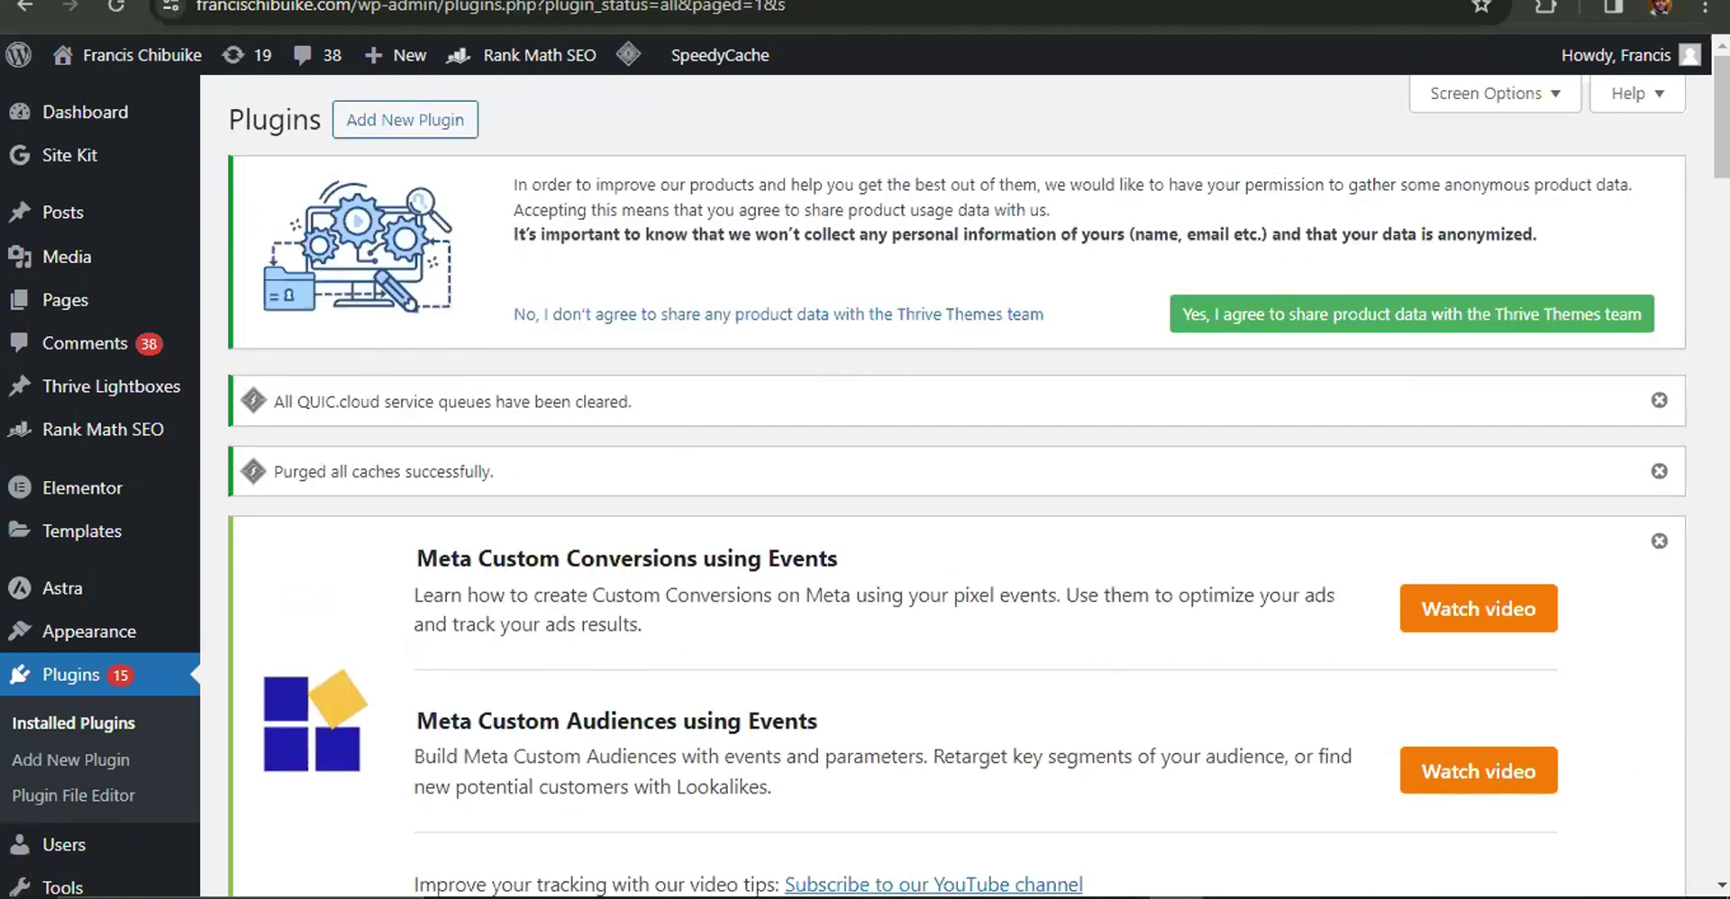
pyautogui.scroll(-3, 88, 106)
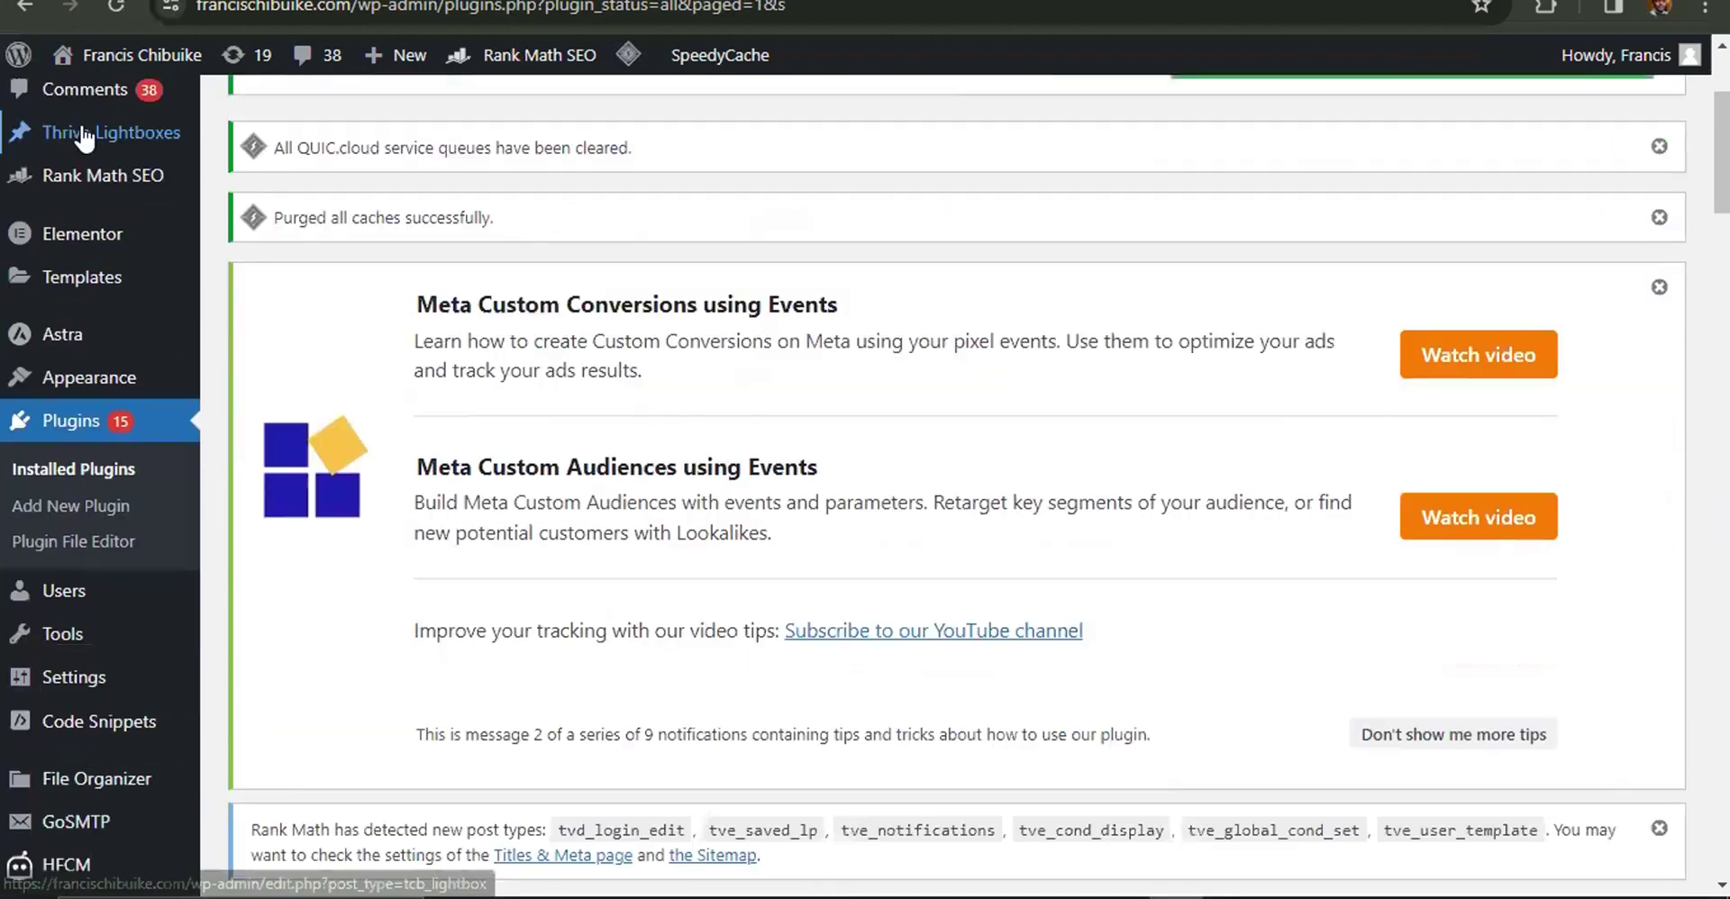
pyautogui.moveTo(79, 135)
pyautogui.scroll(-3, 36, 406)
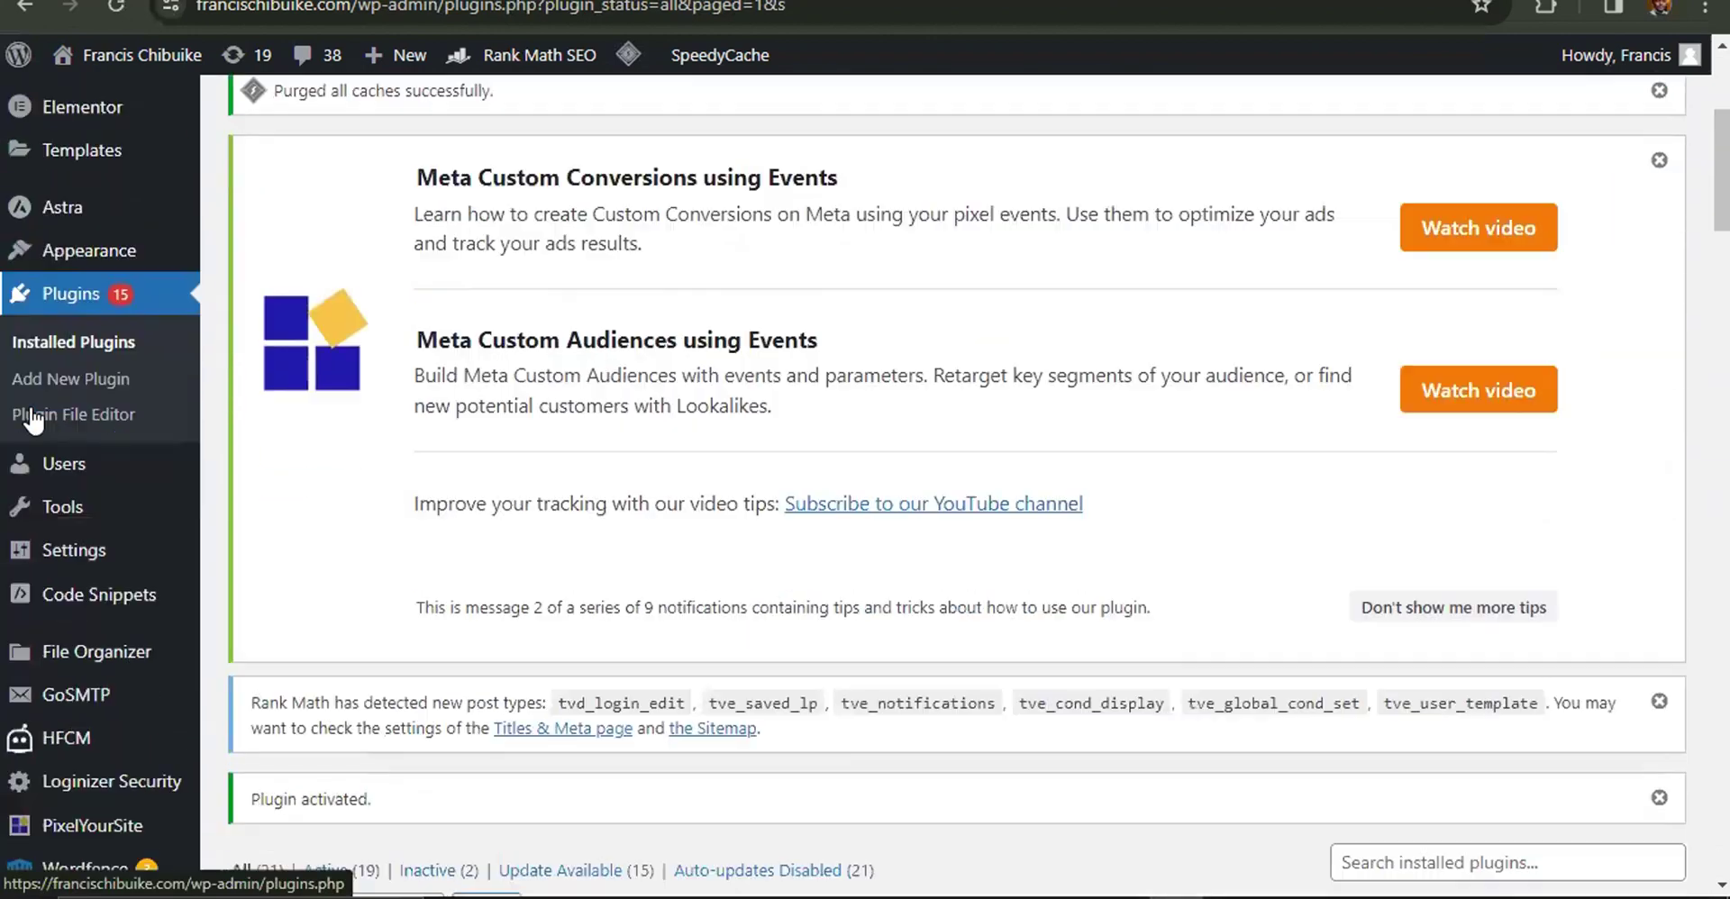
pyautogui.moveTo(70, 622)
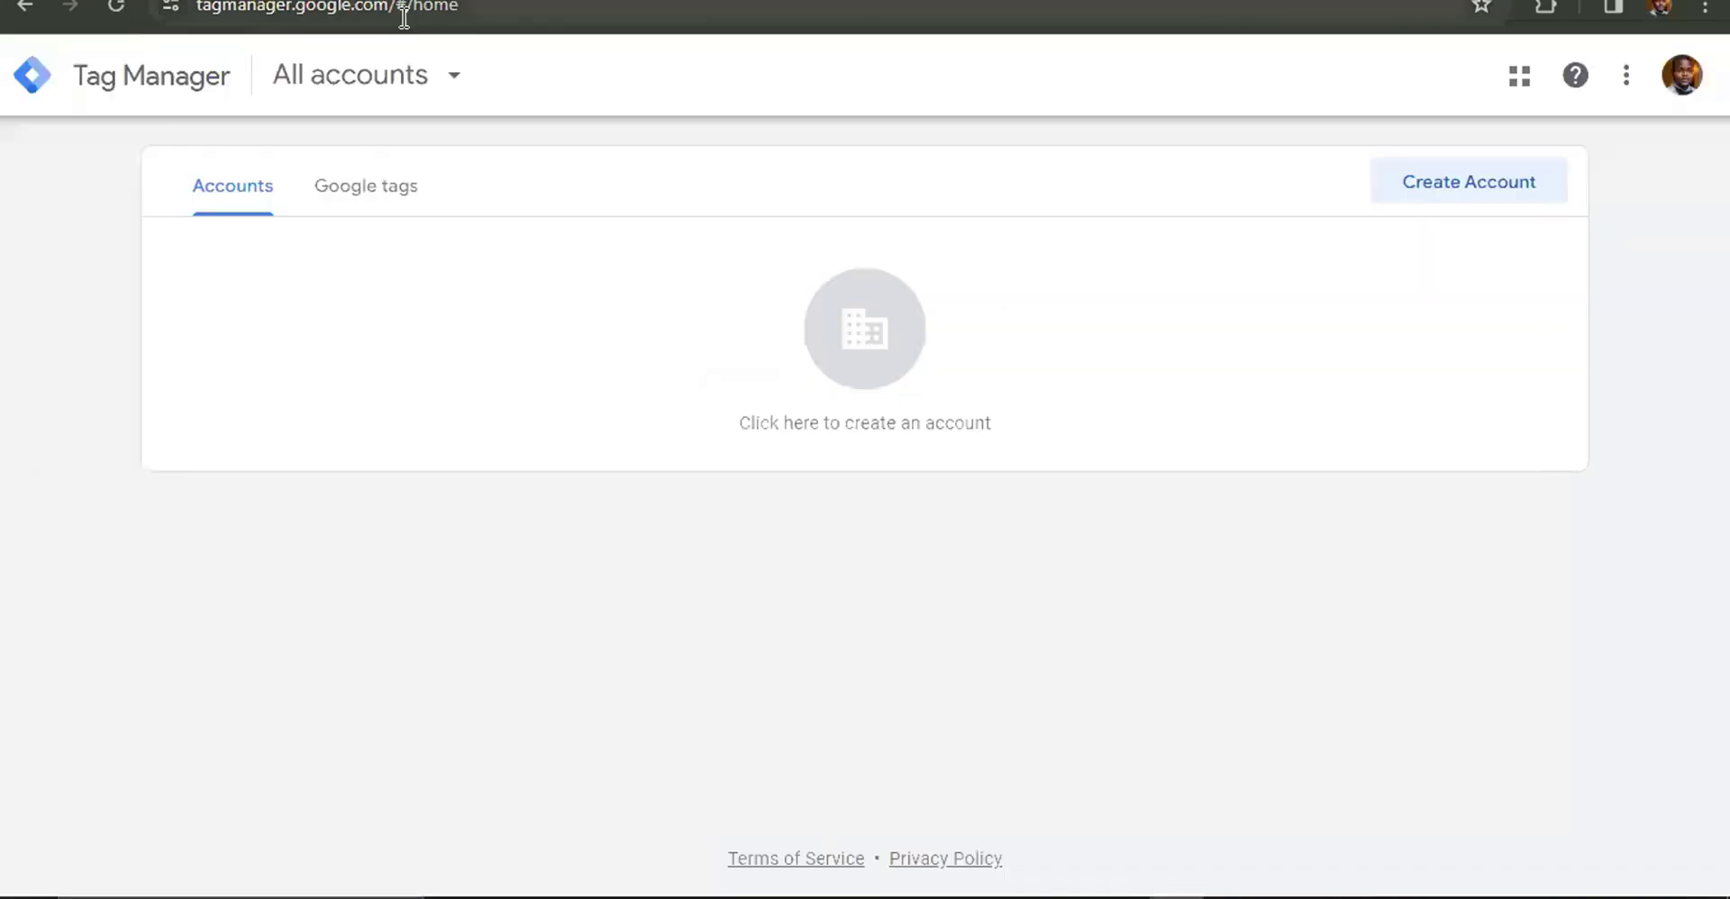
# Switch to Google Tag Manager by loading tagmanager.google.com in the browser.
pyautogui.click(554, 15)
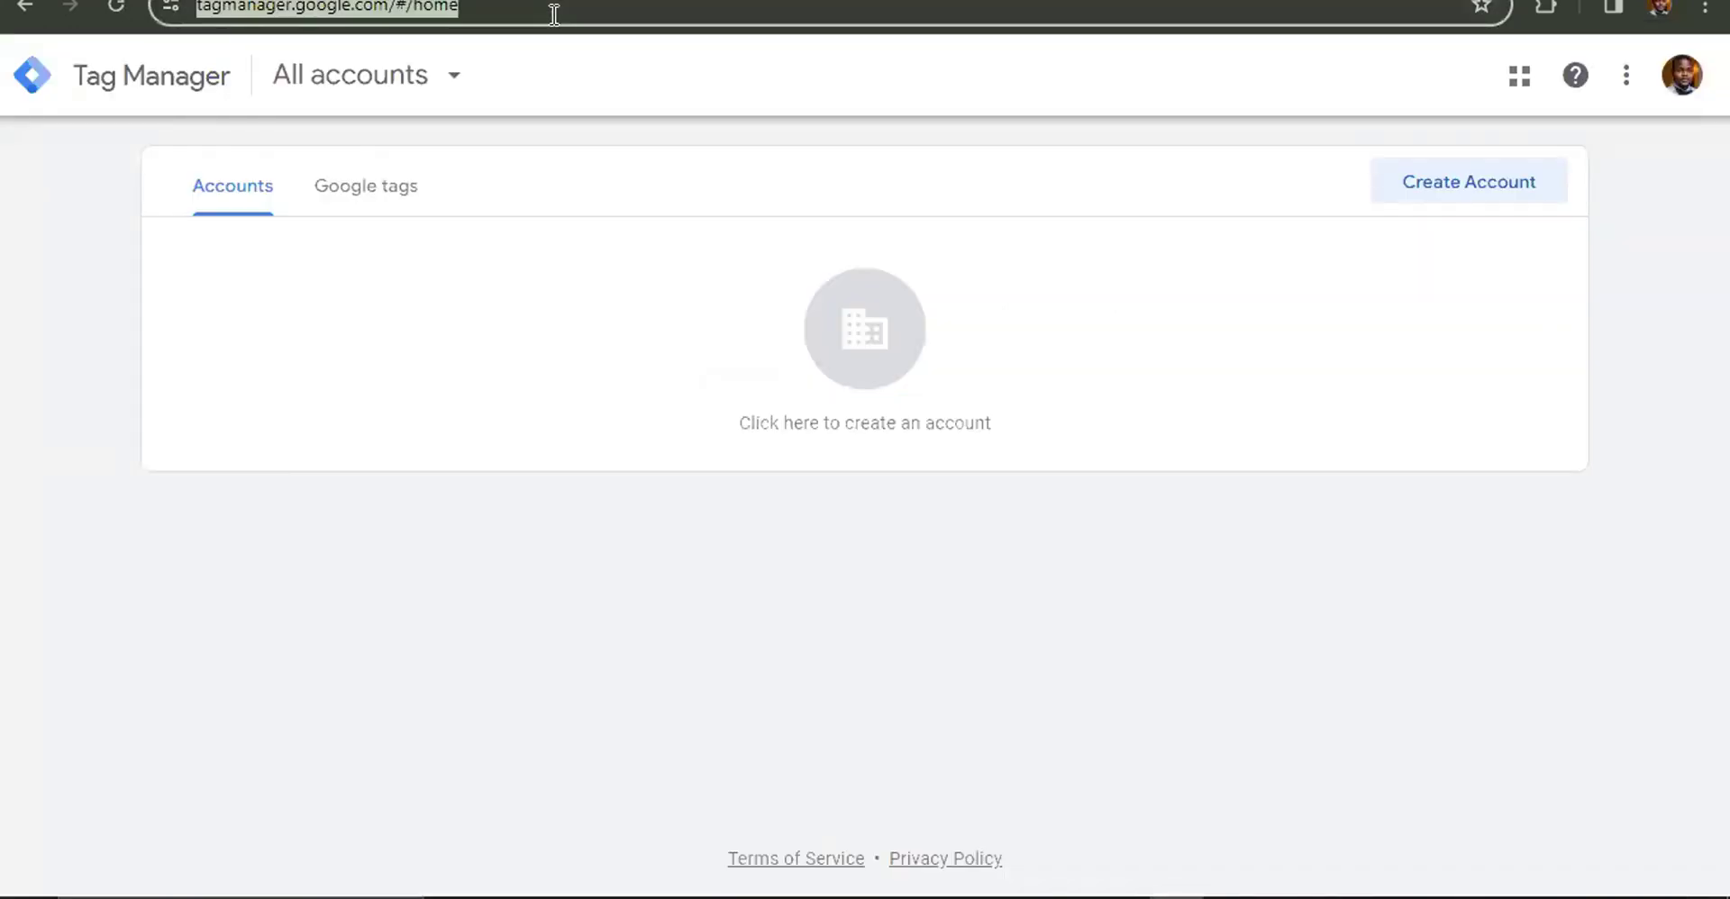
pyautogui.write('tag')
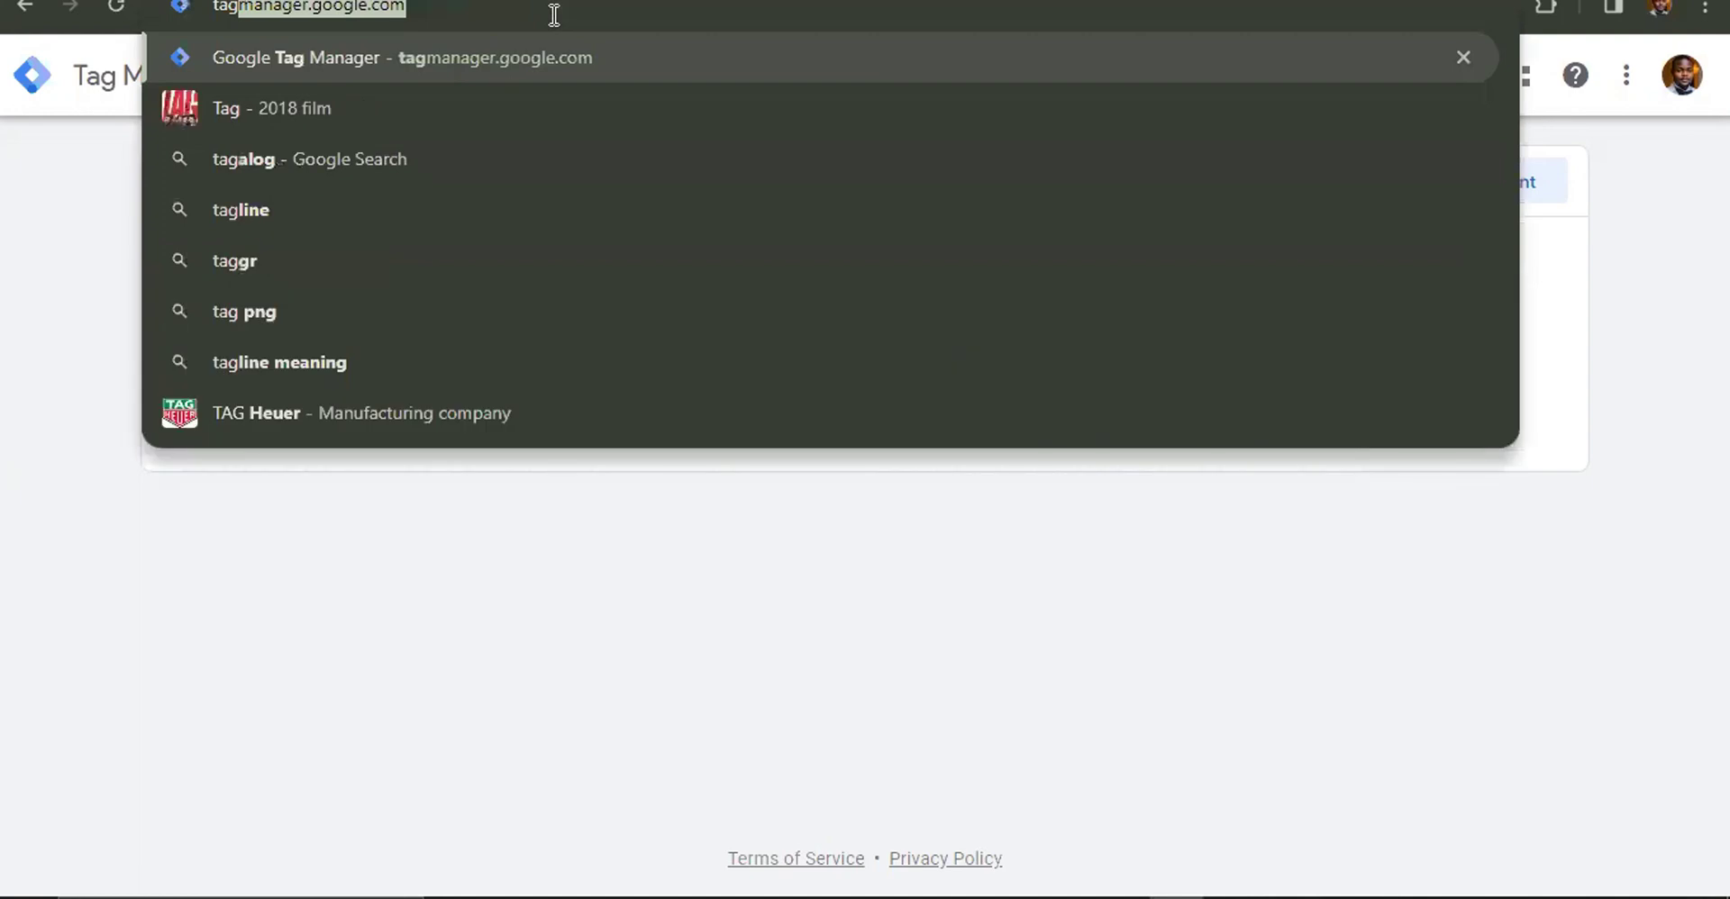
pyautogui.press('Right')
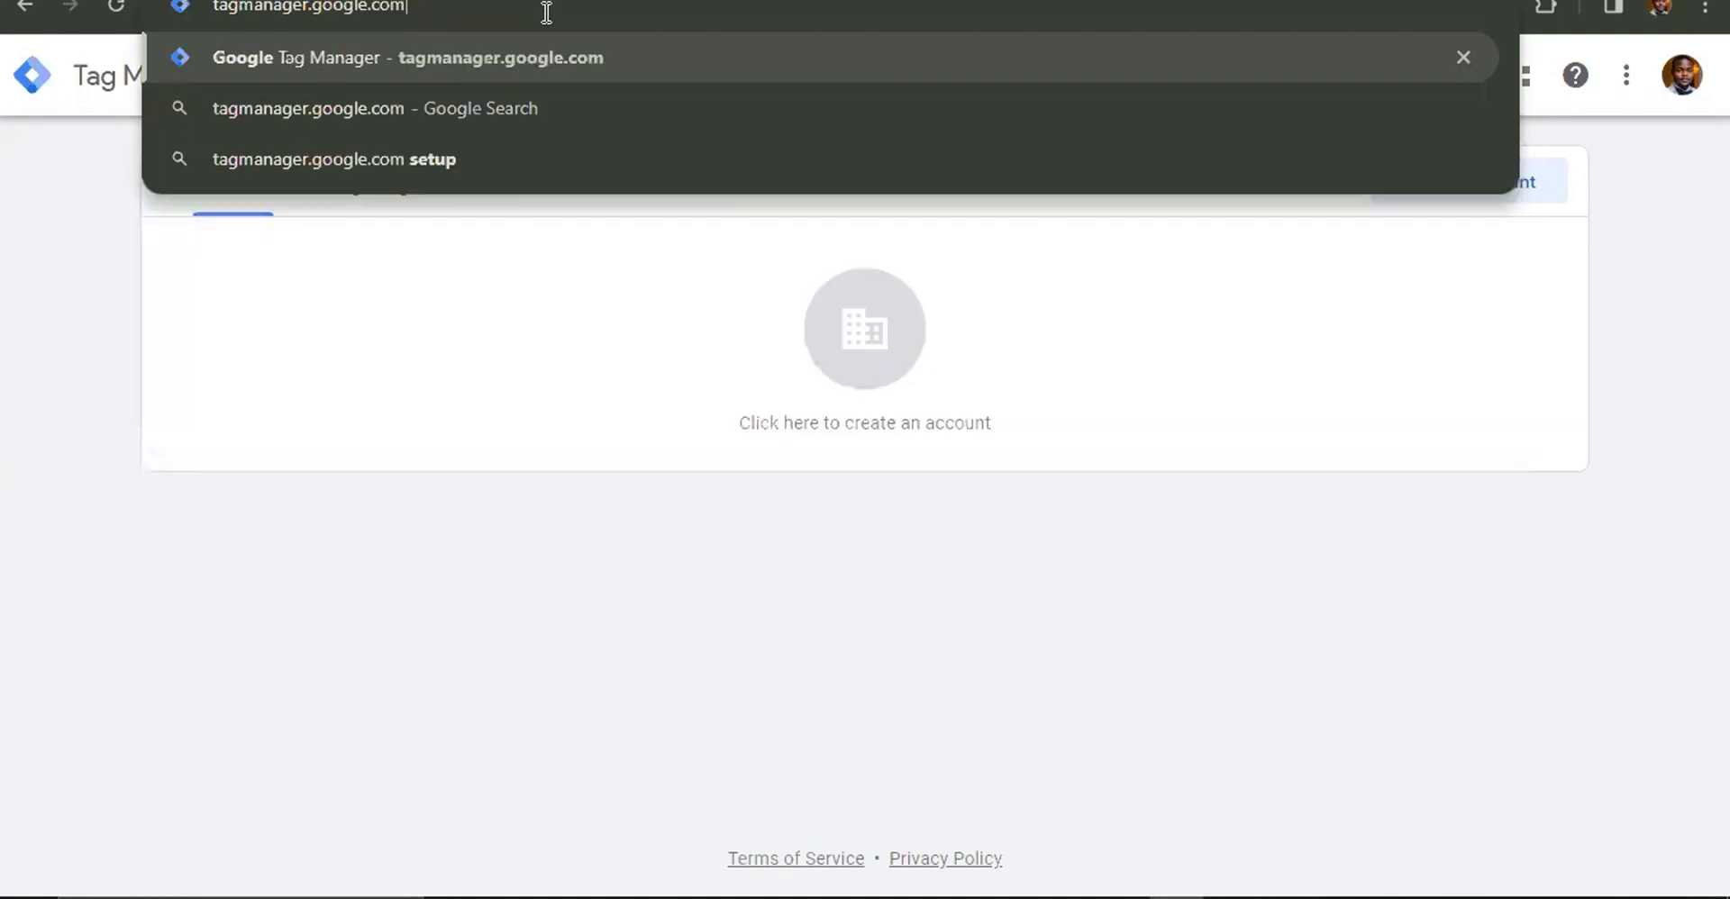
pyautogui.press('BackSpace')
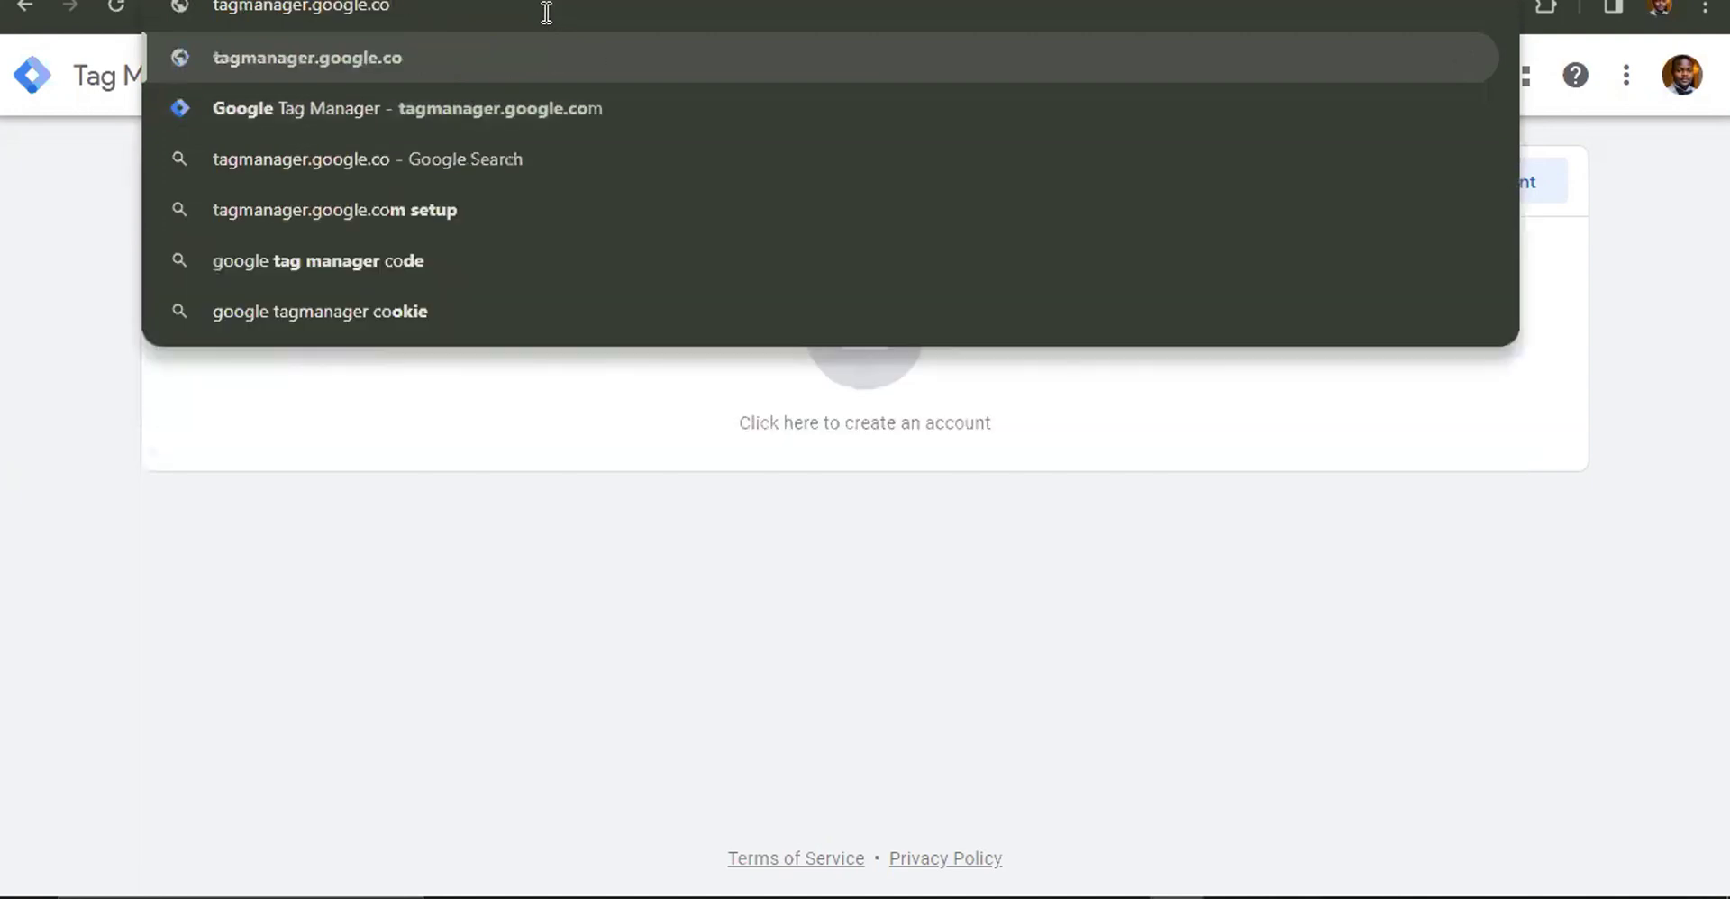
pyautogui.write('m')
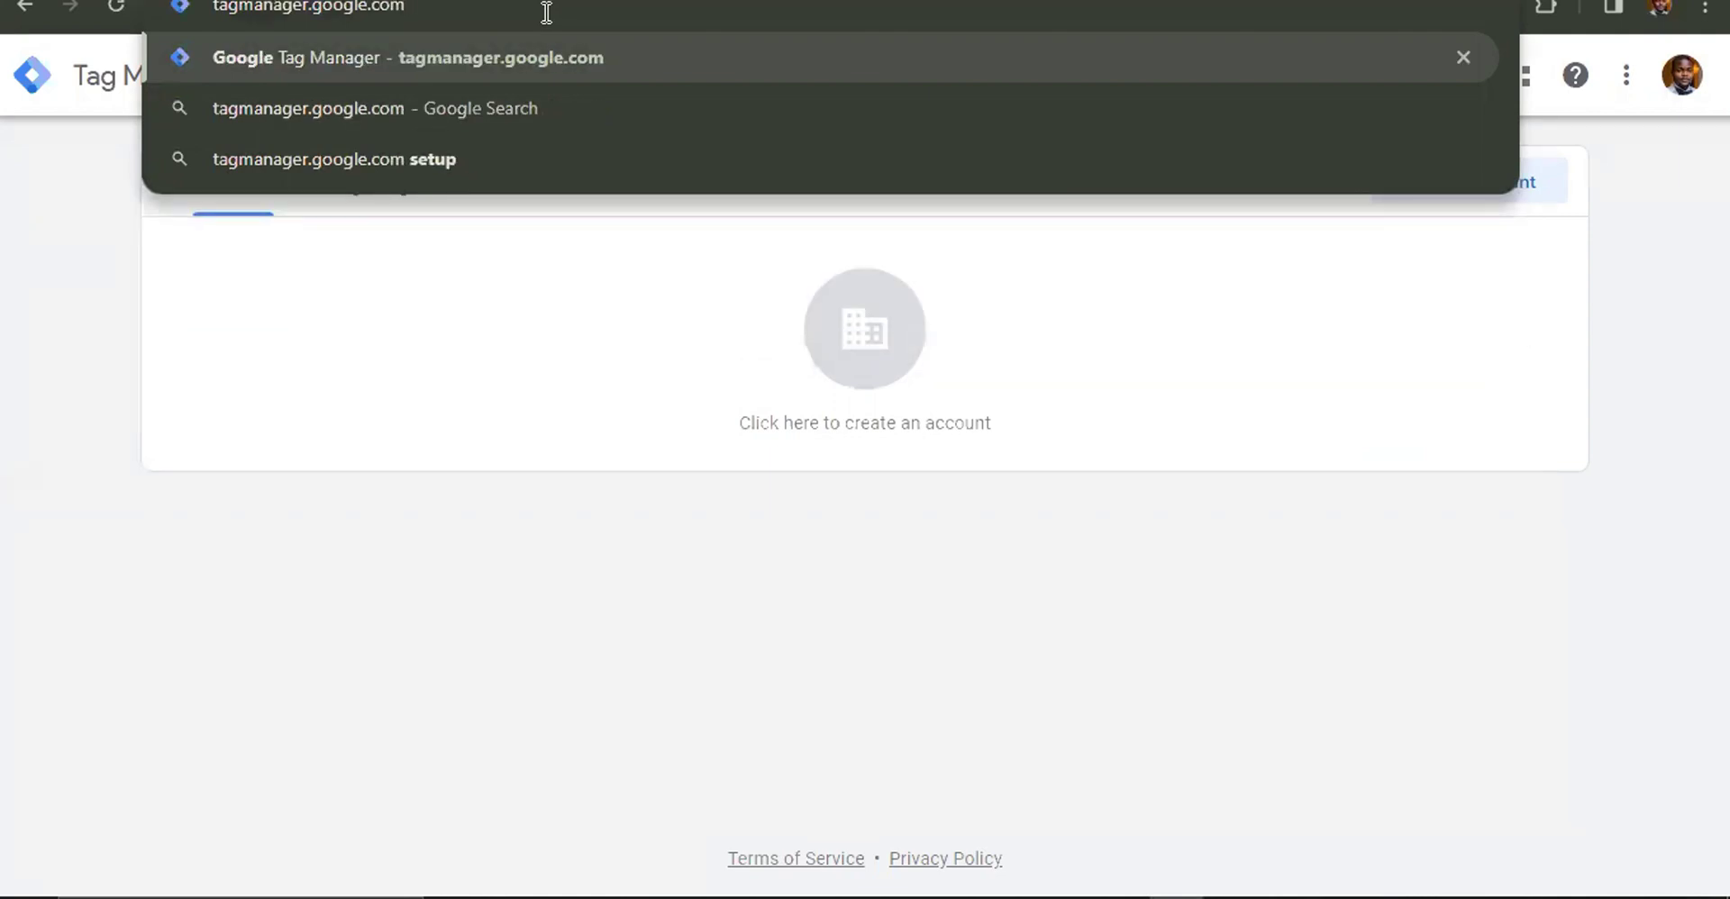
pyautogui.press('Return')
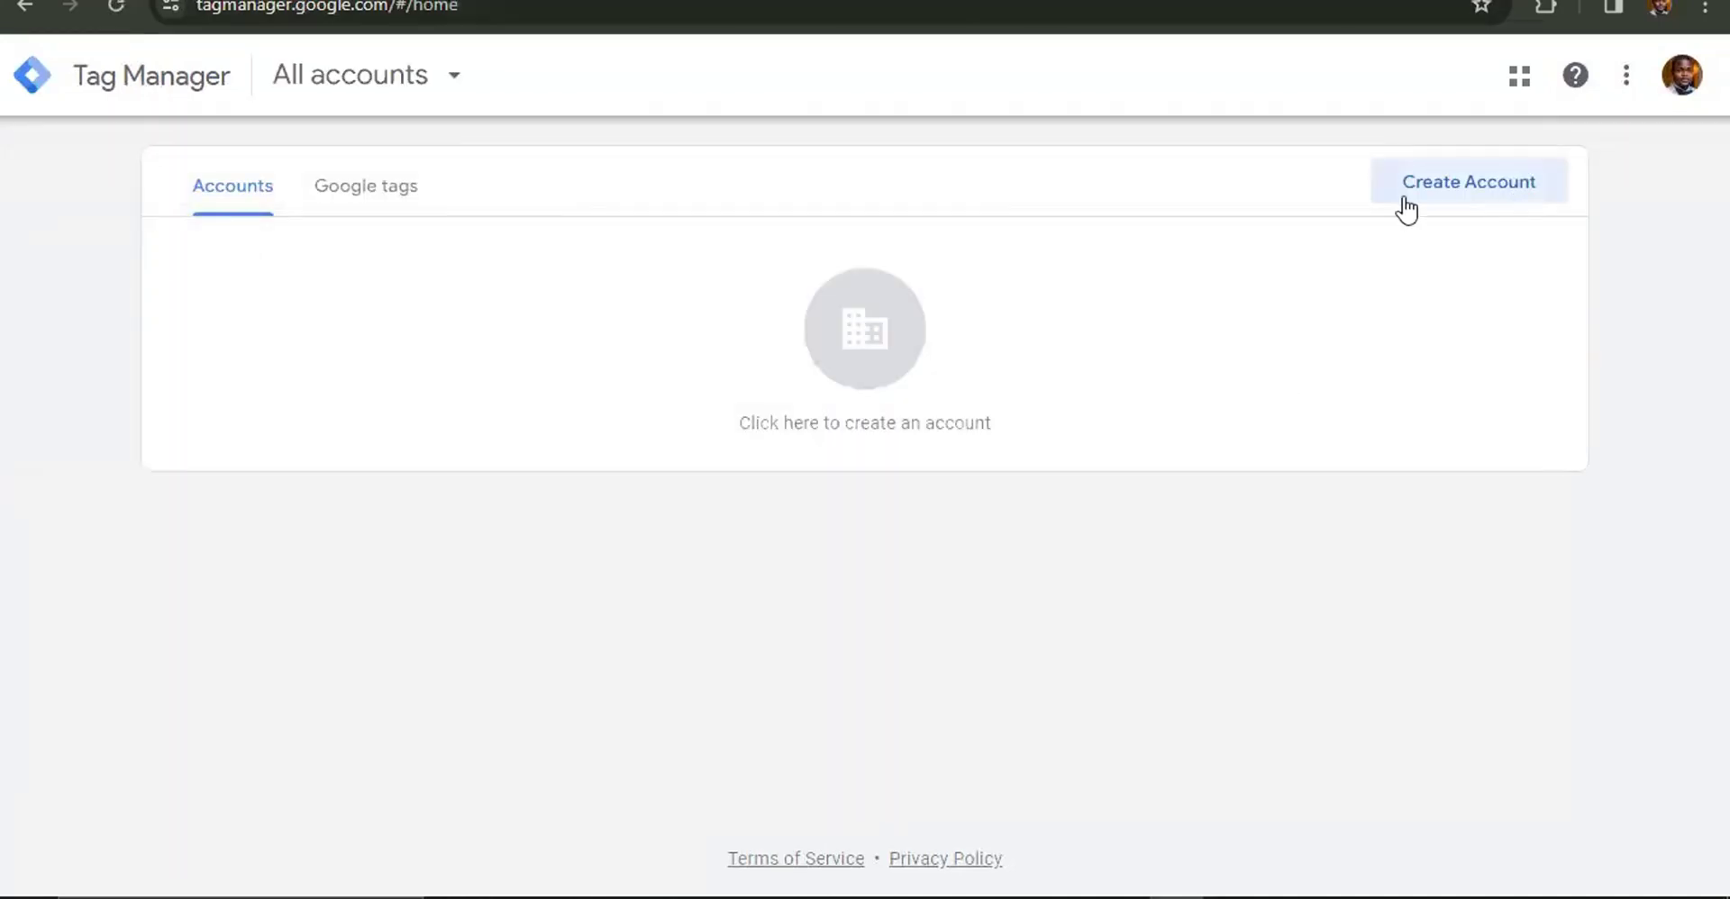
# Start a new Tag Manager account named FIS with Nigeria as its country.
pyautogui.click(369, 193)
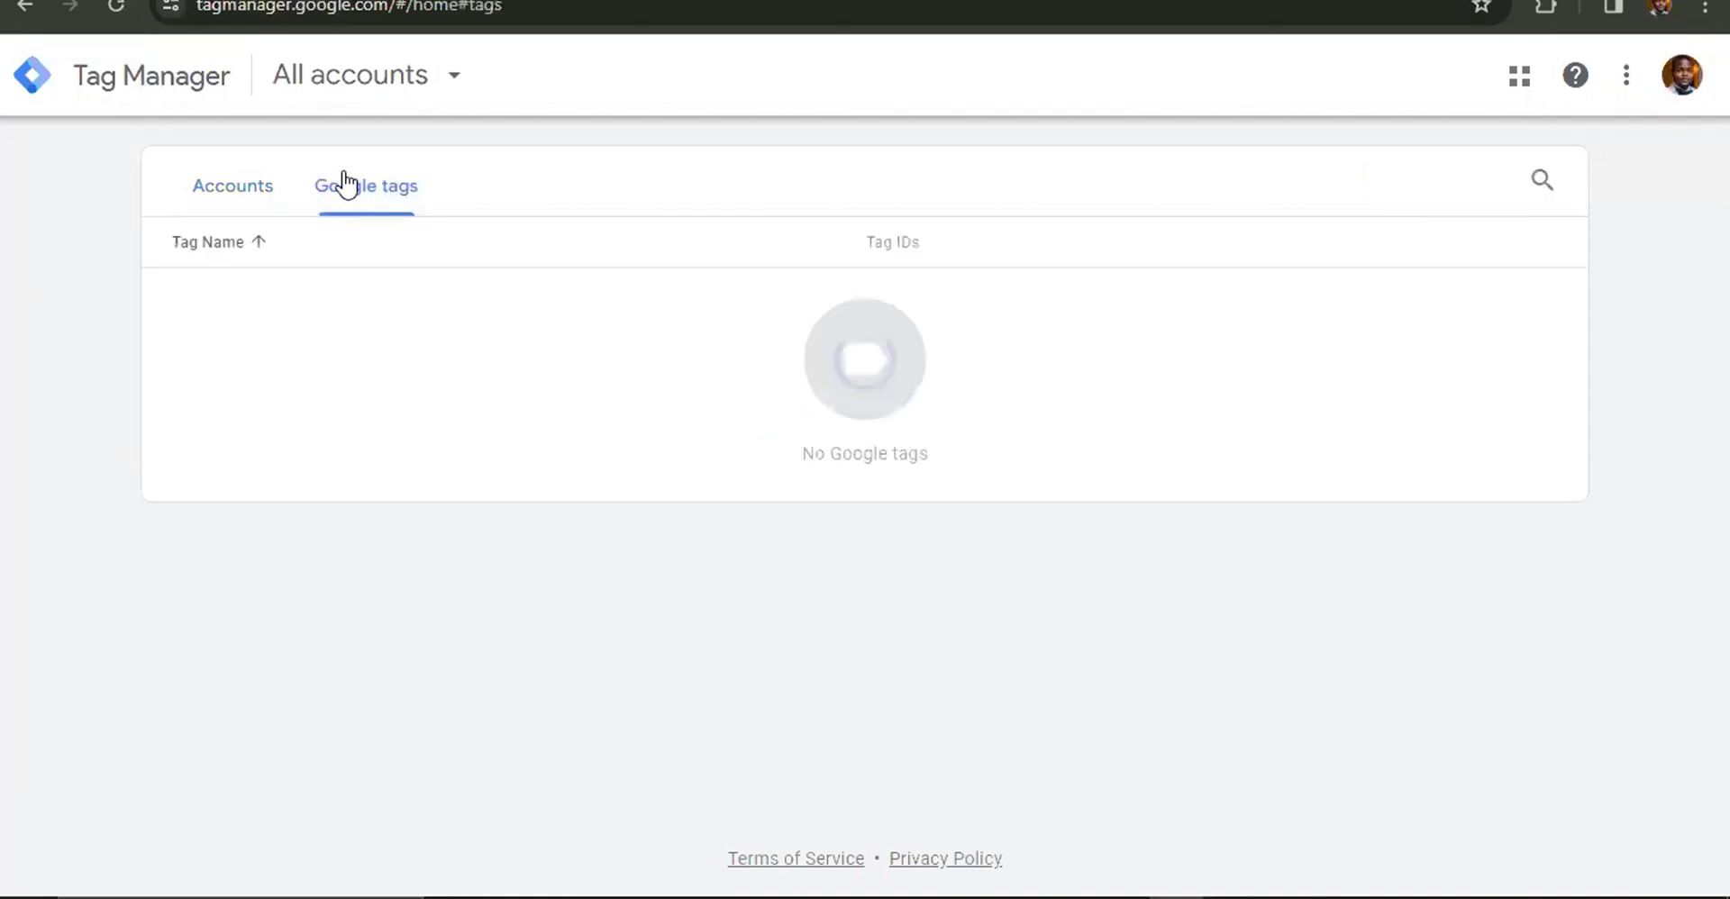
pyautogui.click(233, 188)
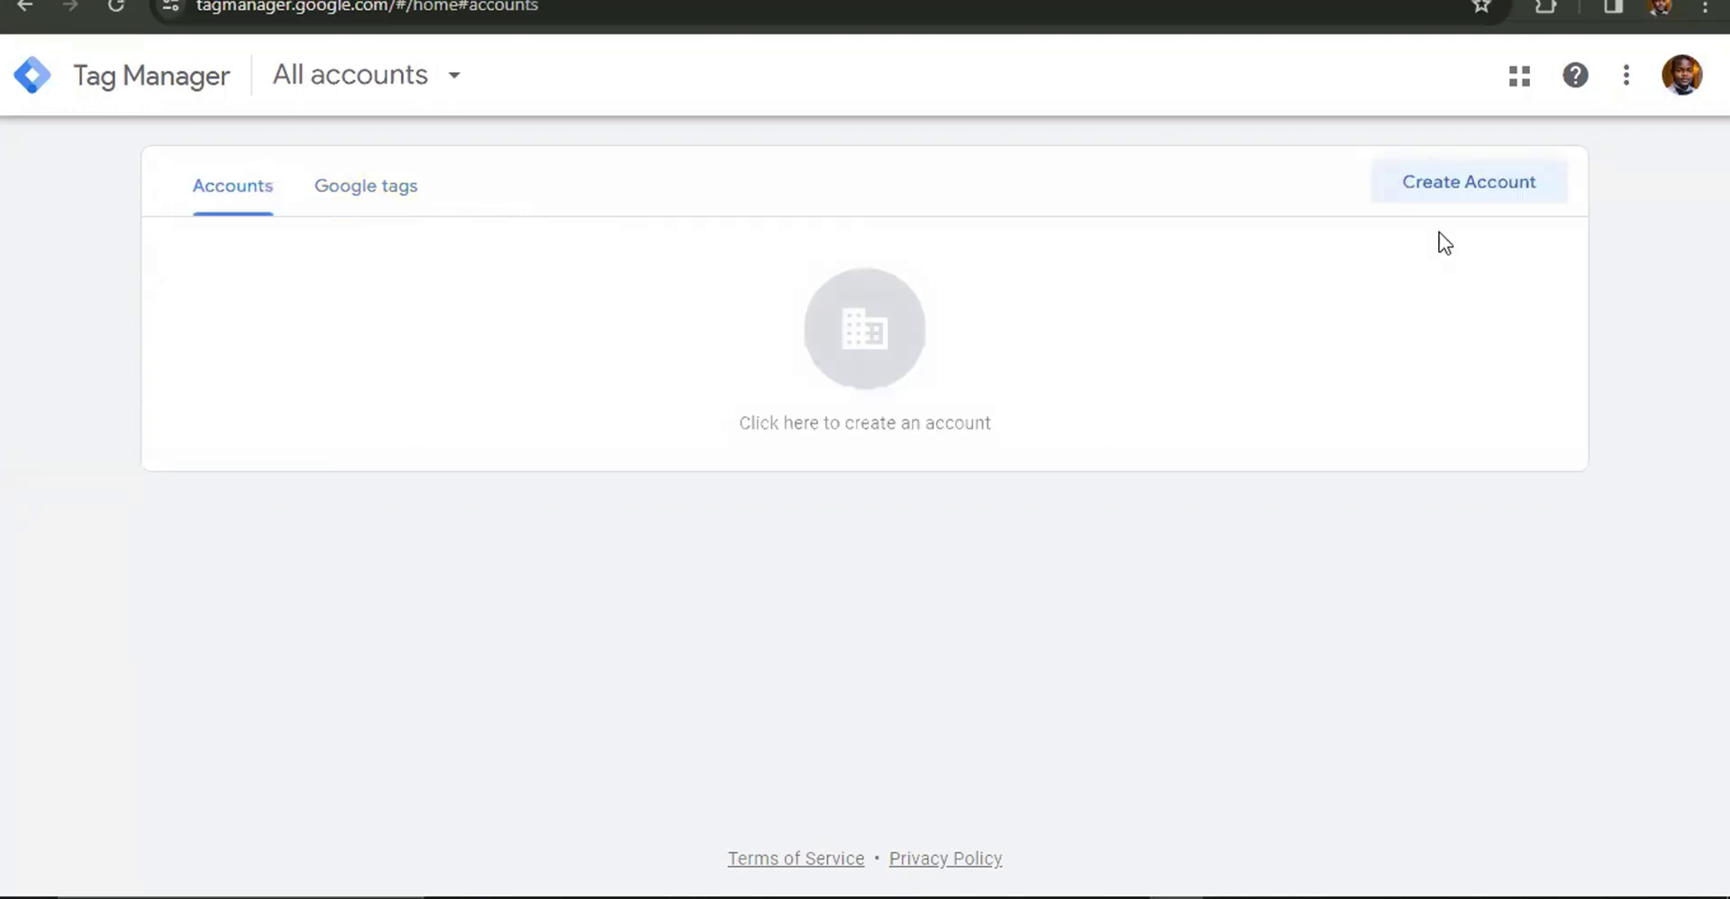
pyautogui.click(1471, 193)
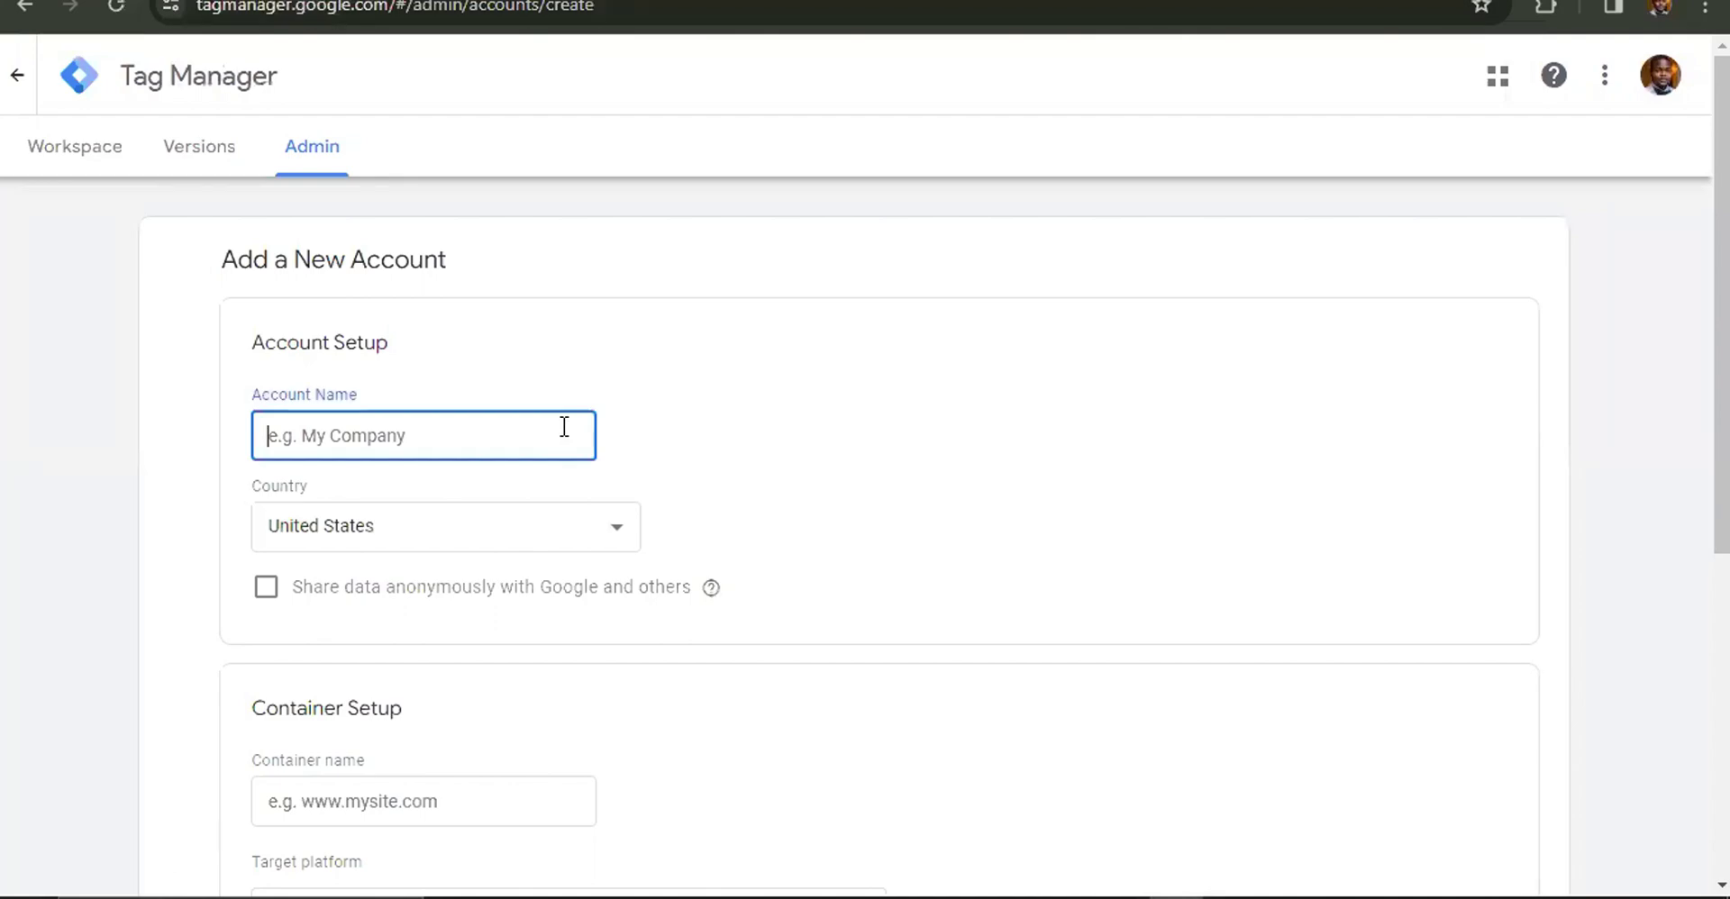
pyautogui.write('FIS')
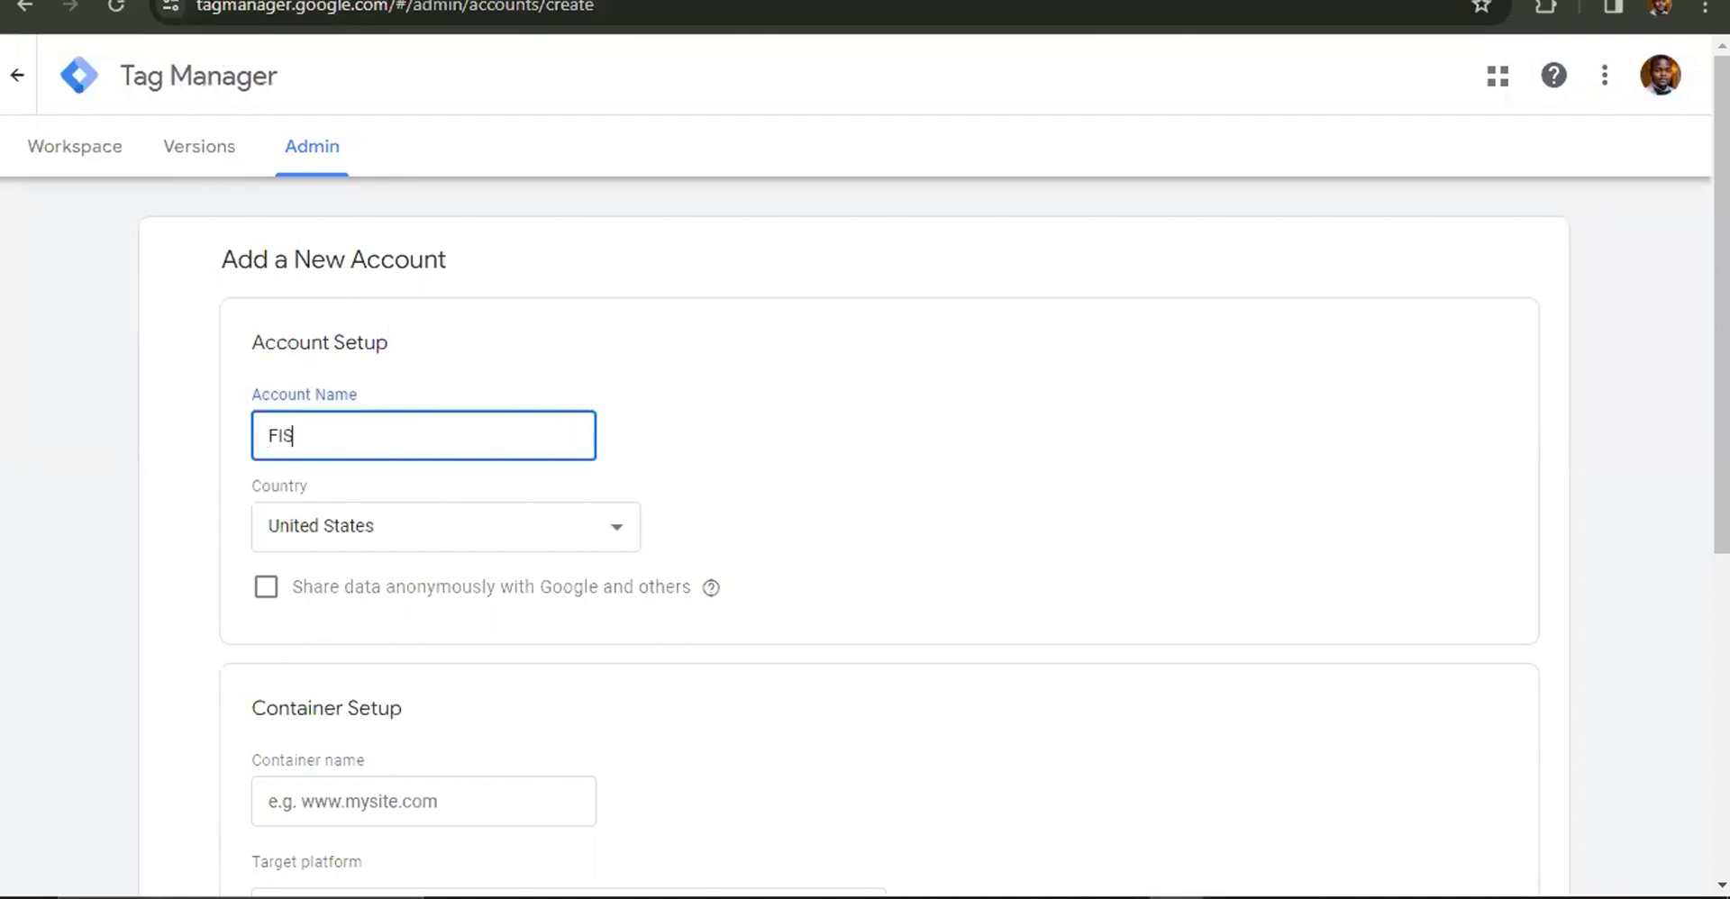
pyautogui.click(510, 528)
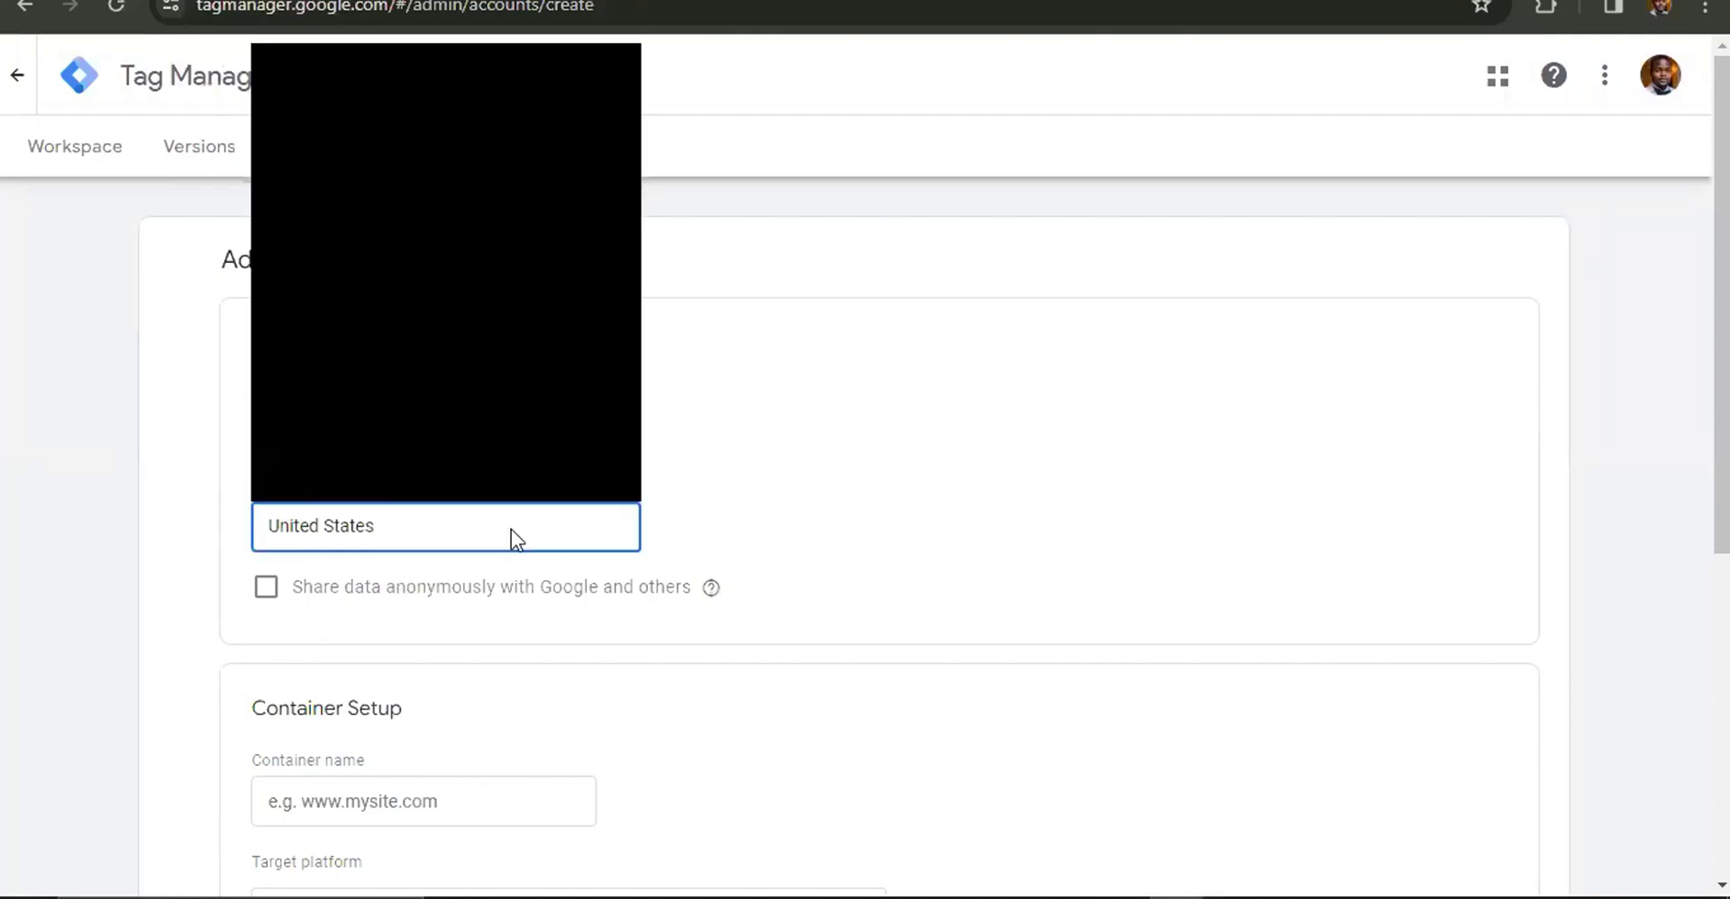
pyautogui.moveTo(626, 441); pyautogui.dragTo(640, 335)
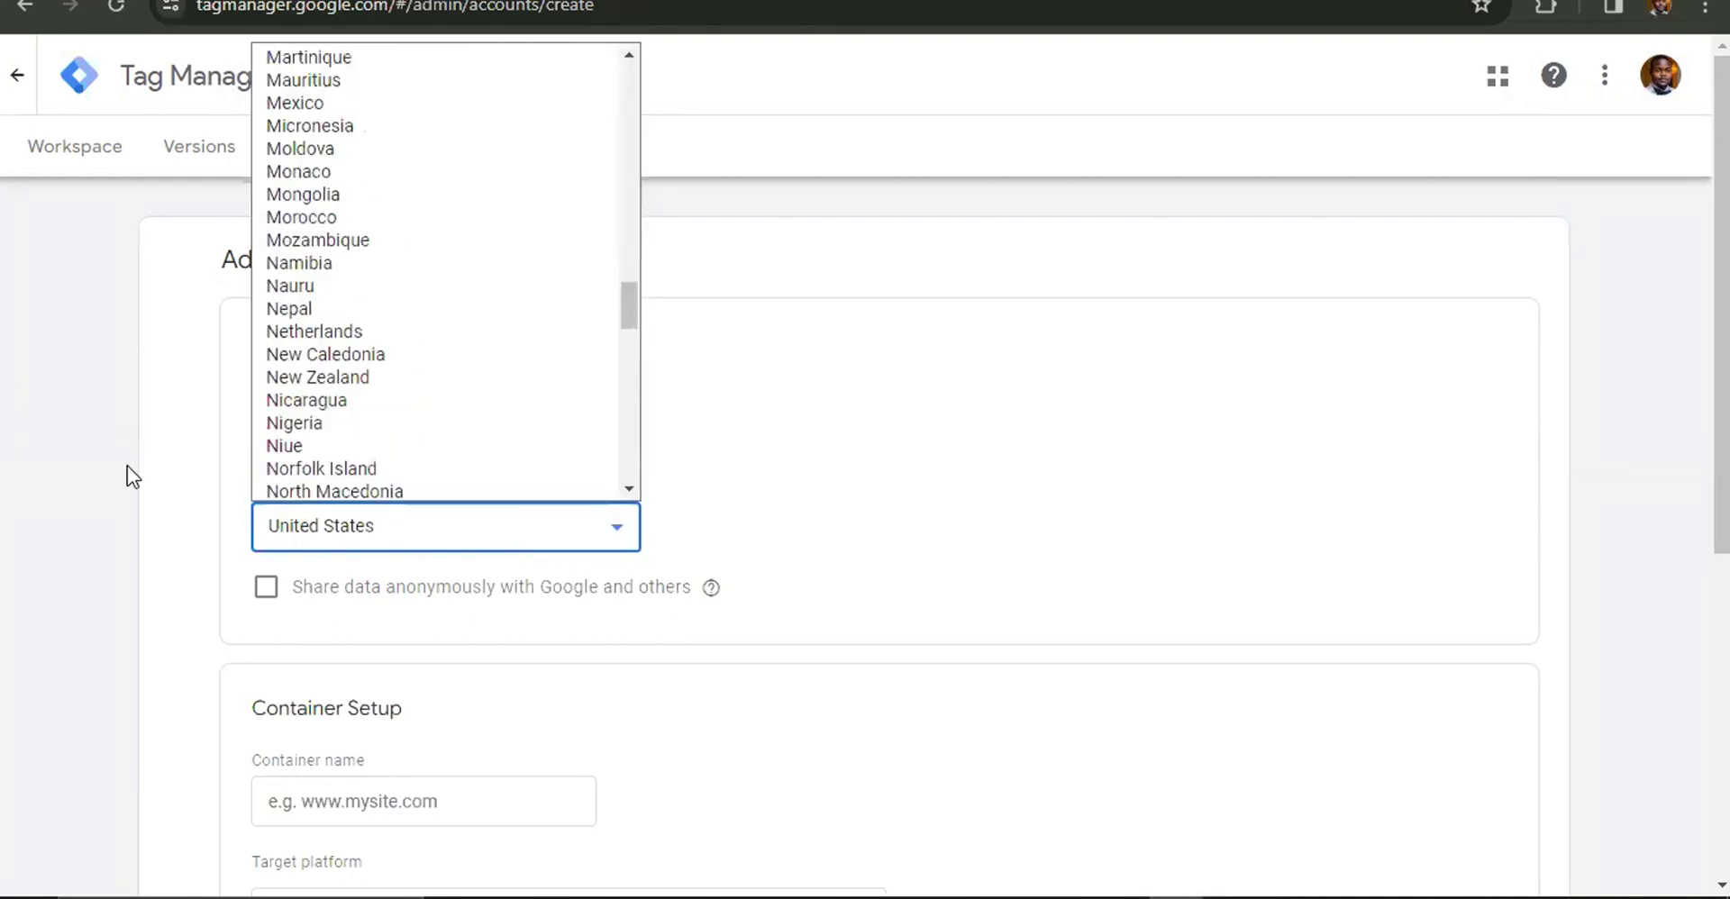
pyautogui.click(310, 426)
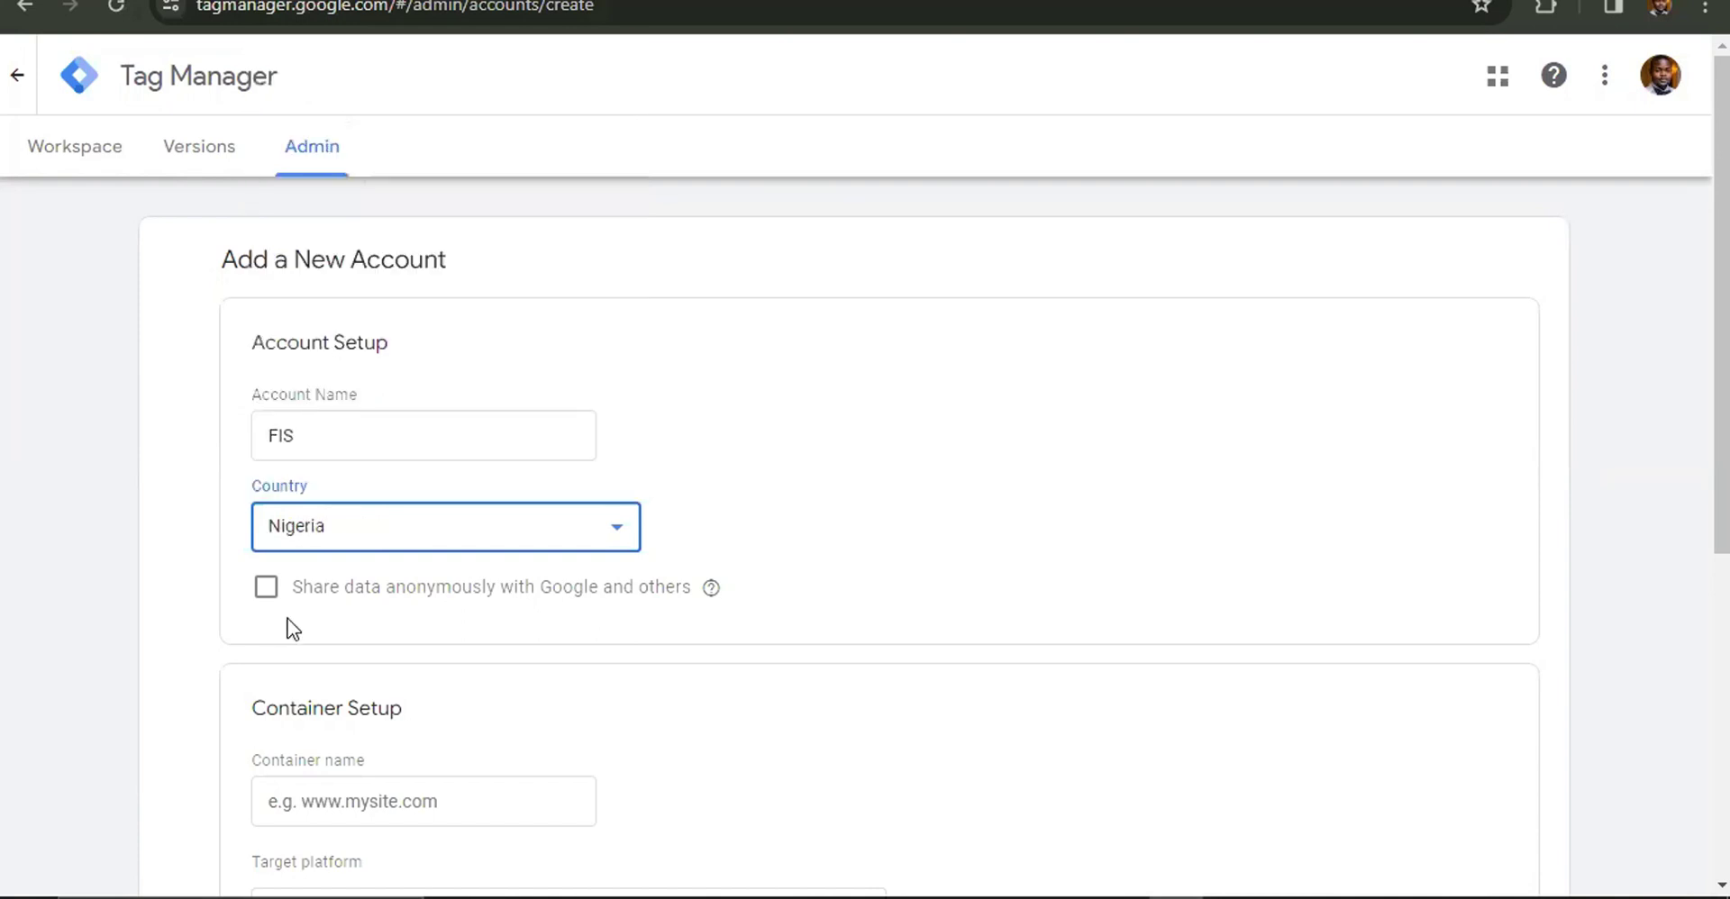
# Name the account's container FIS and choose Web as its target platform.
pyautogui.scroll(-3, 633, 483)
pyautogui.scroll(-3, 317, 333)
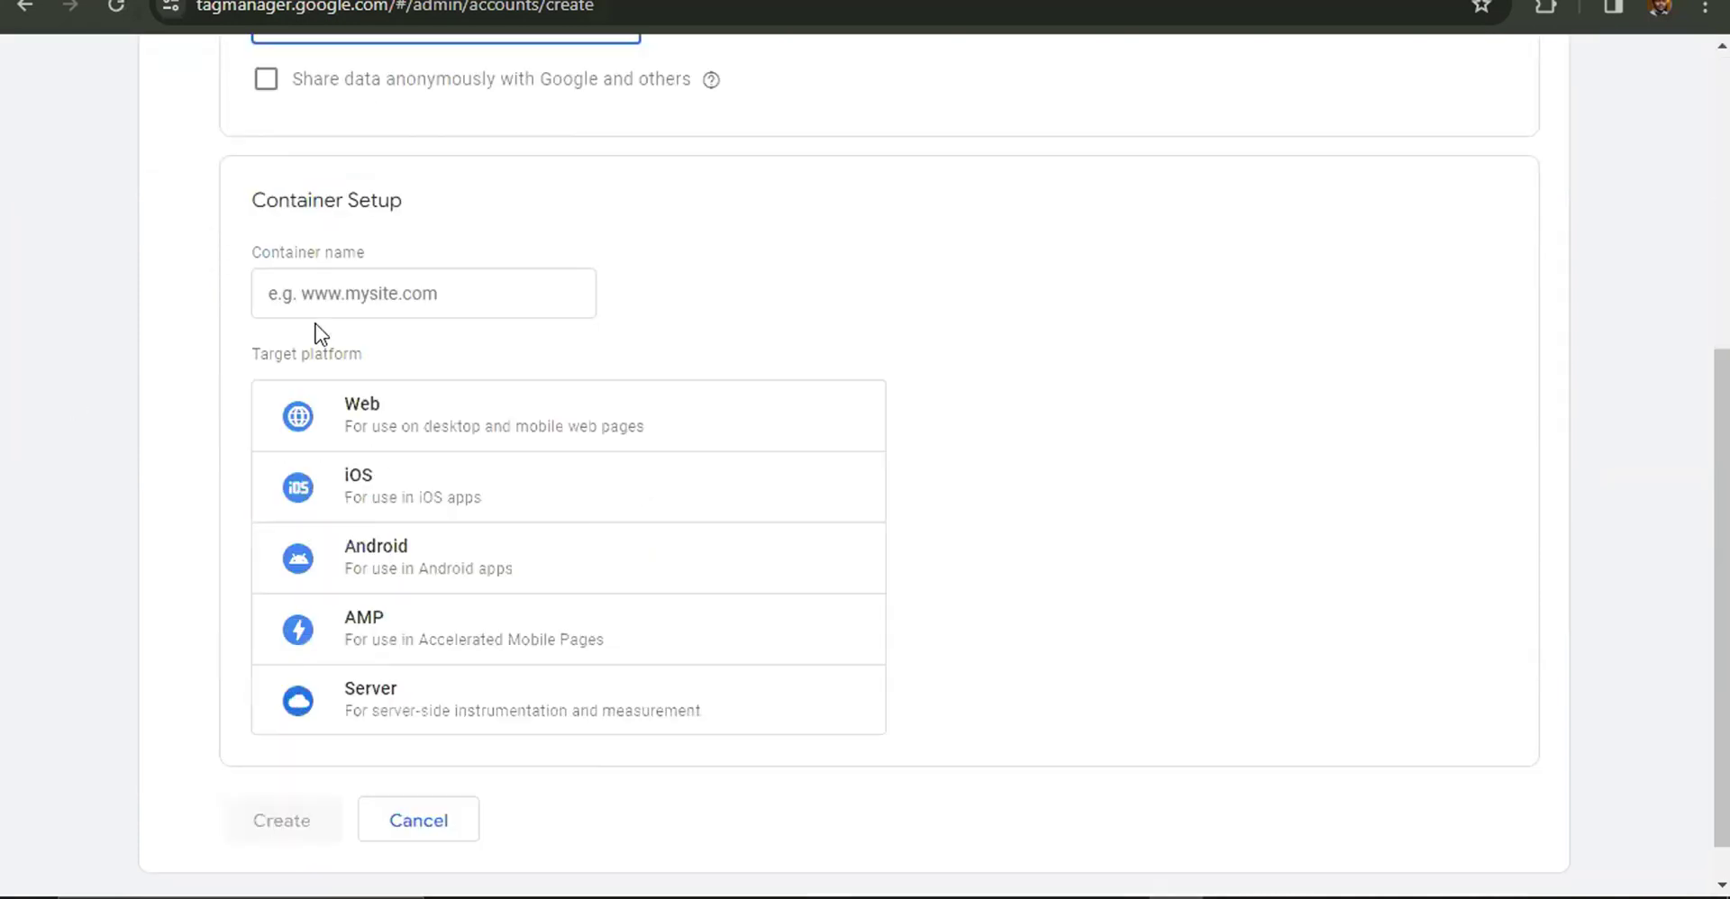
pyautogui.click(485, 302)
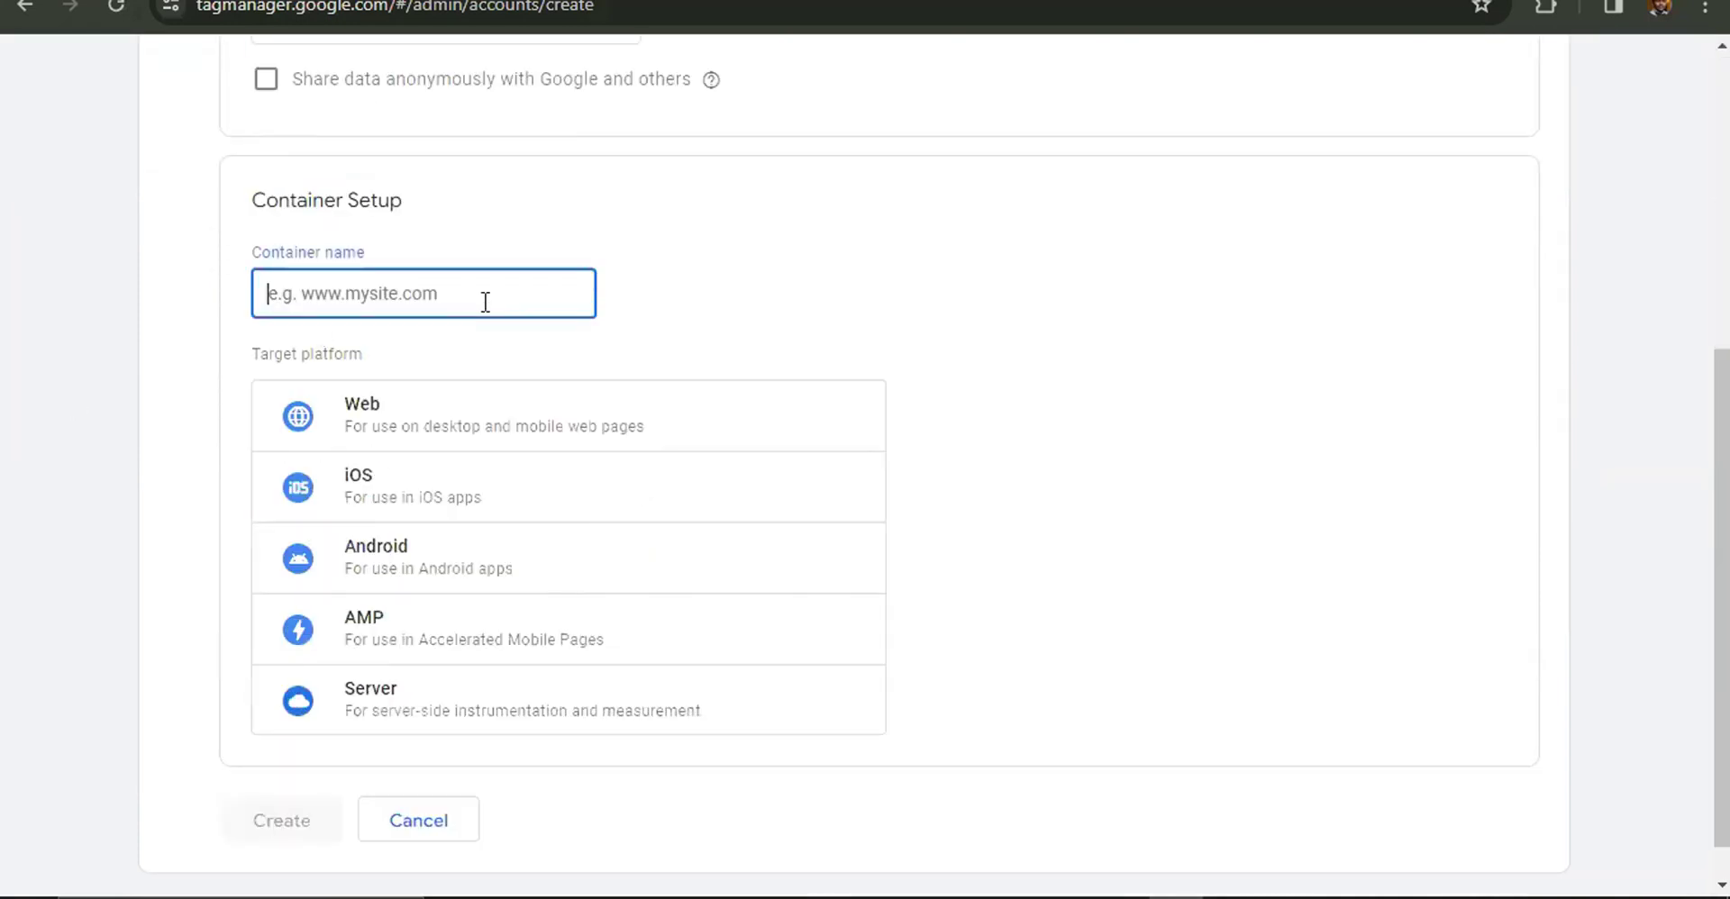
pyautogui.write('FIS')
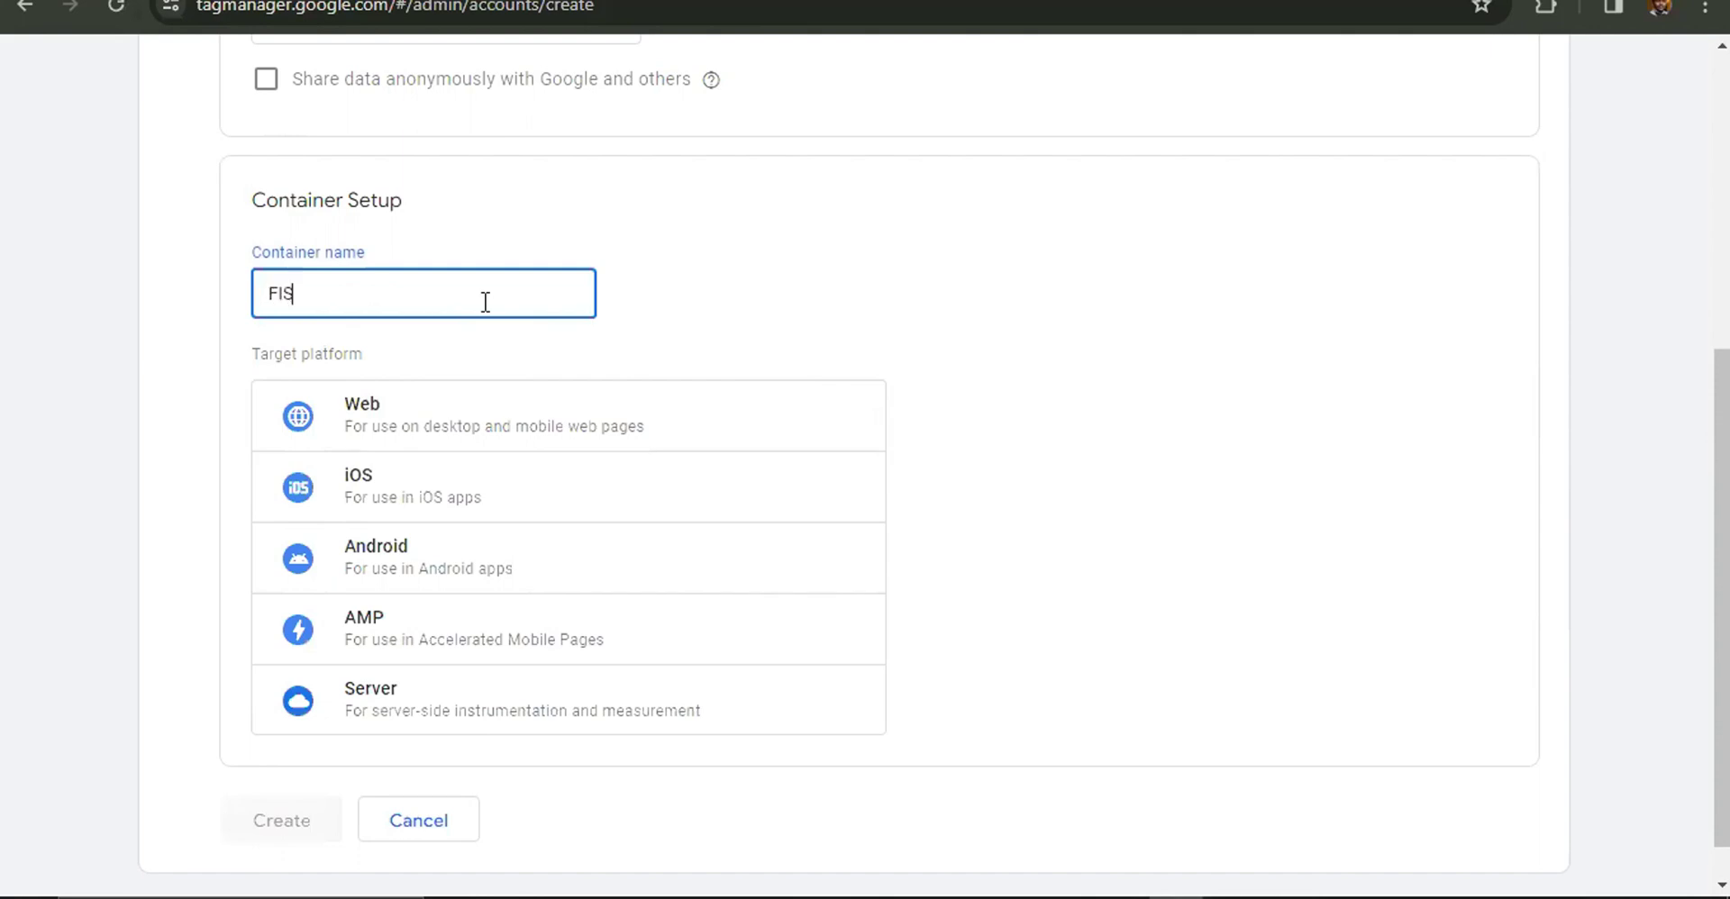
pyautogui.click(402, 392)
pyautogui.click(416, 410)
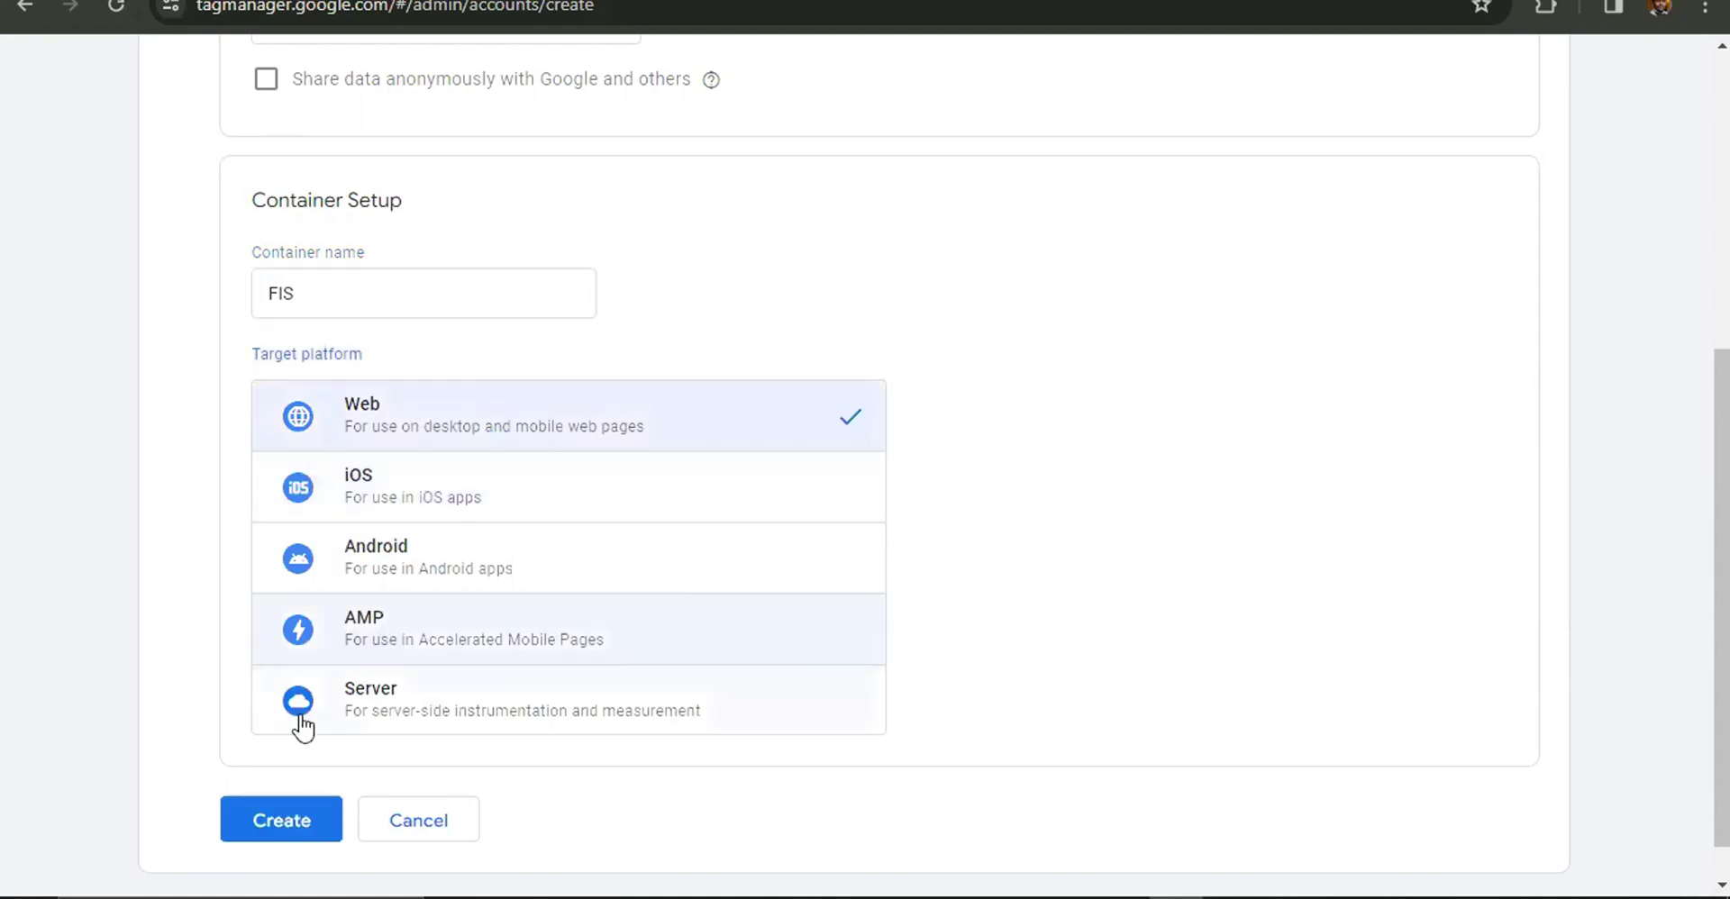
# Create the account, accepting the Data Processing Terms and the Google Tag Manager Terms of Service Agreement.
pyautogui.click(286, 822)
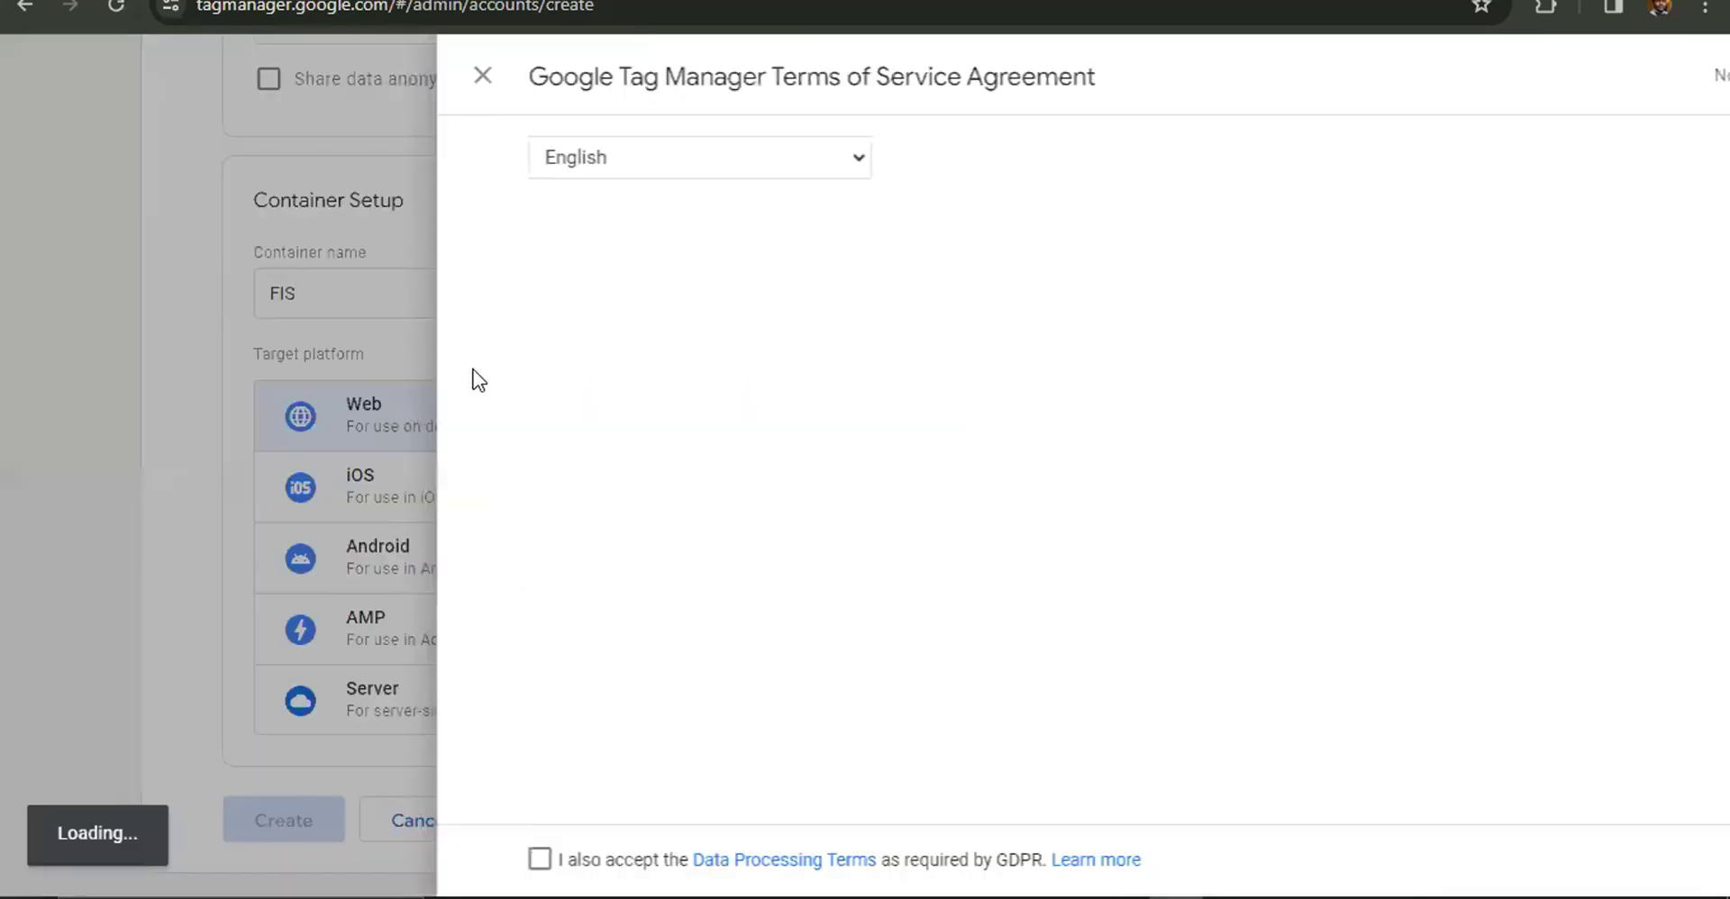
pyautogui.scroll(-3, 856, 315)
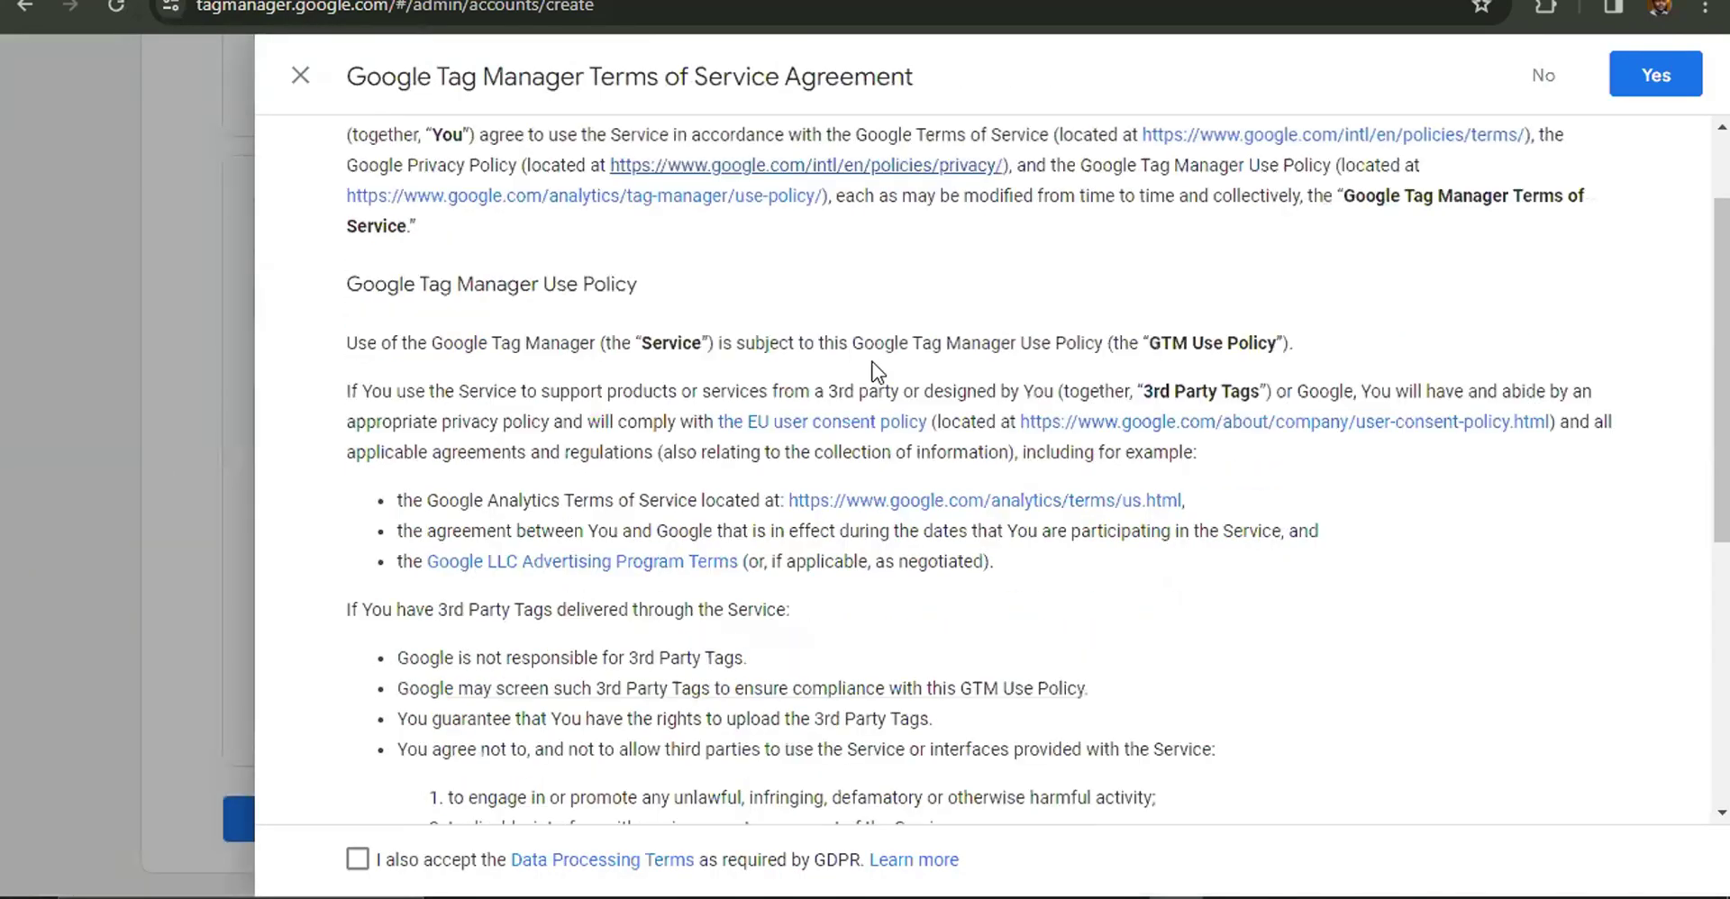
pyautogui.scroll(-6, 677, 536)
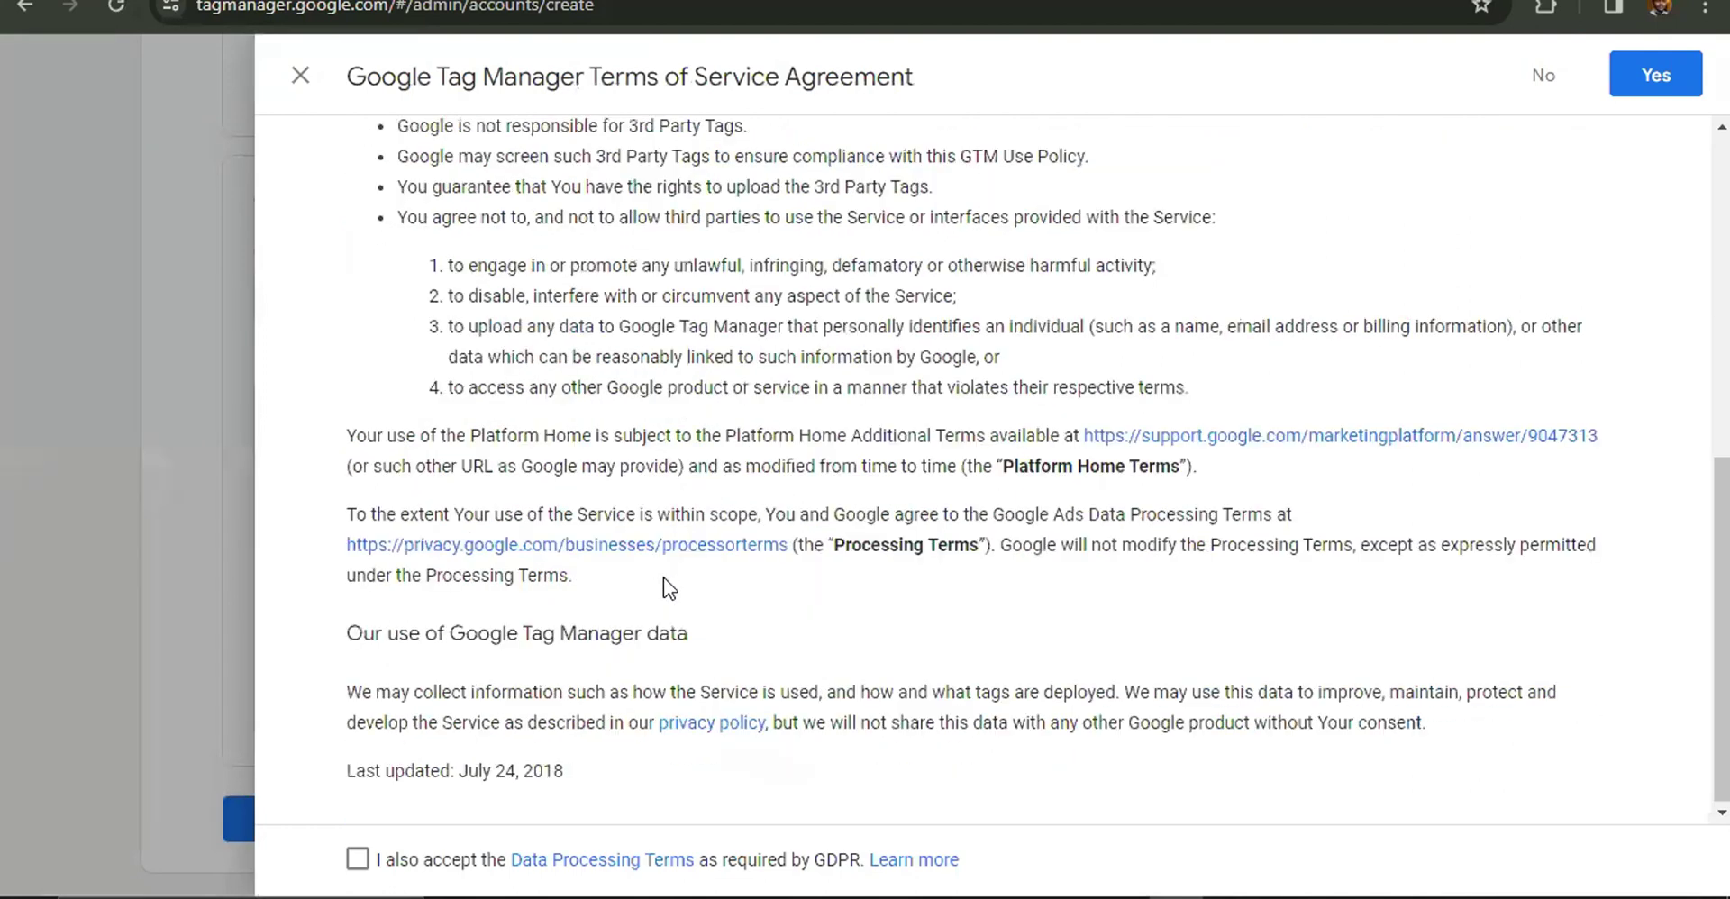
pyautogui.click(357, 858)
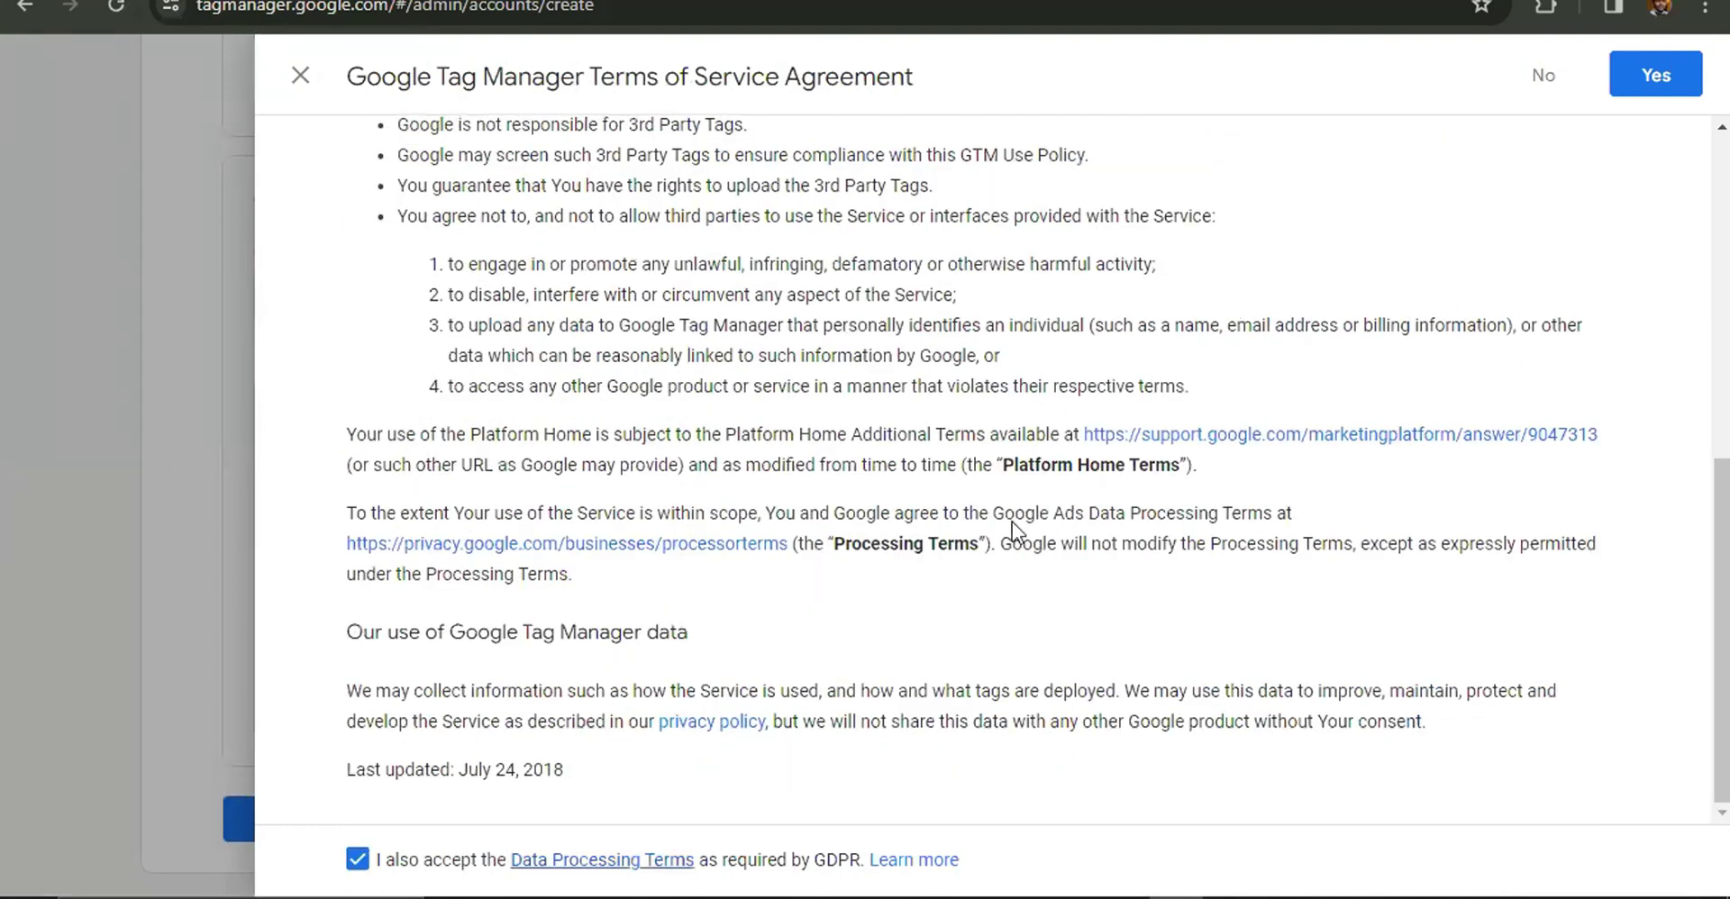
pyautogui.click(1658, 79)
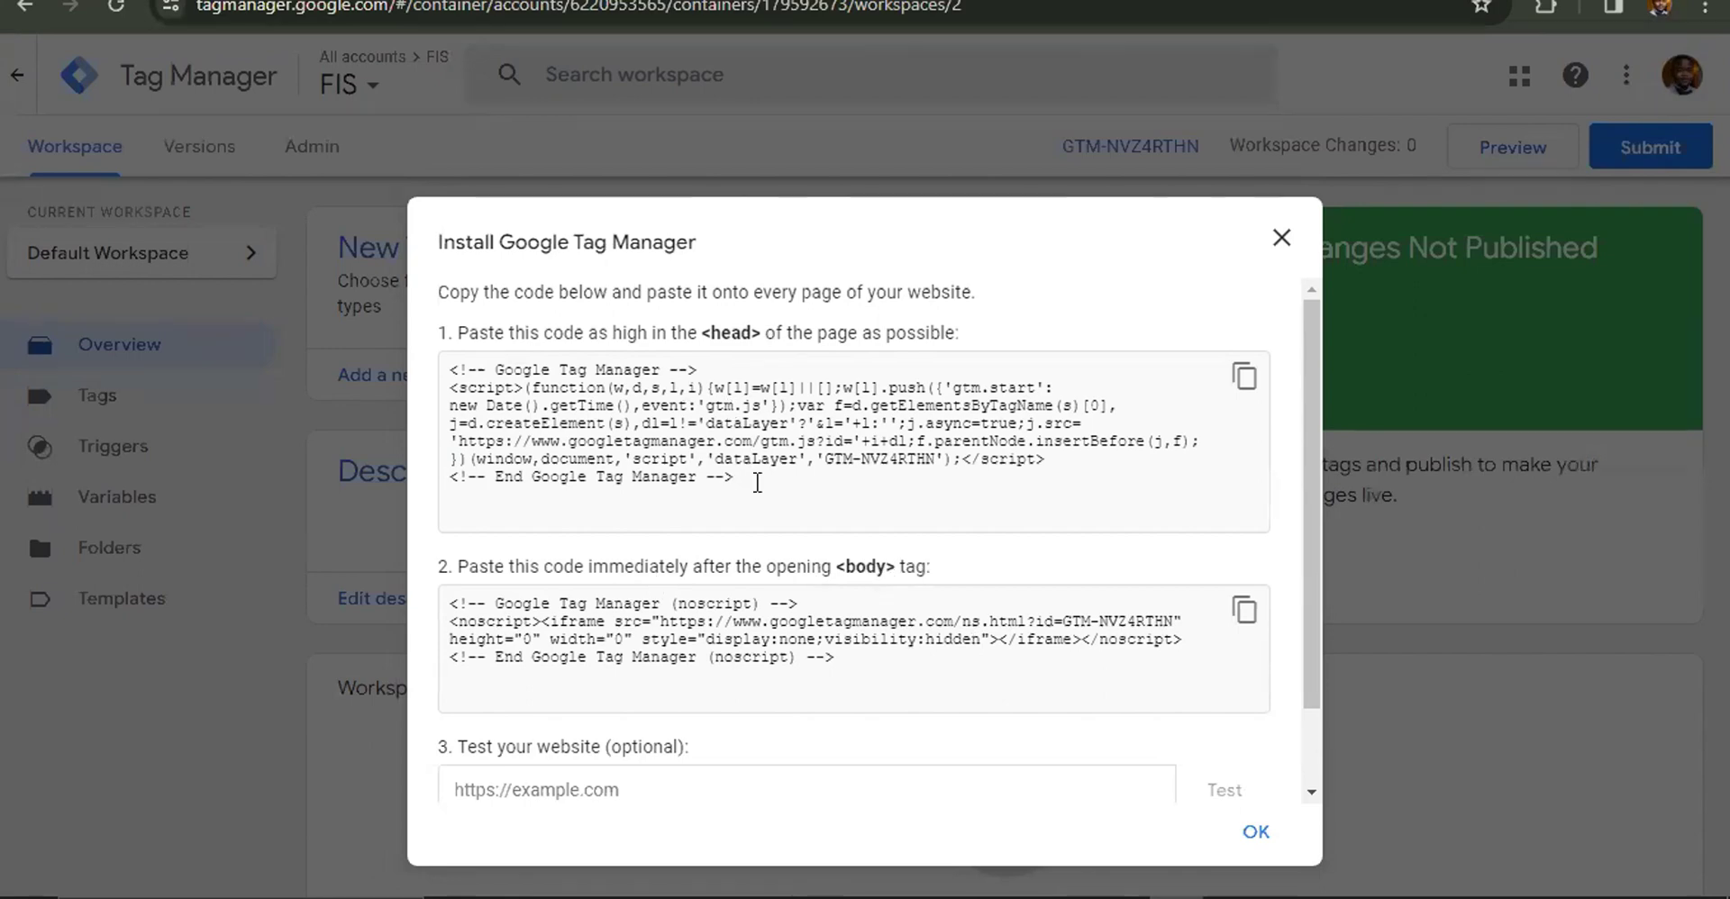
# Copy the Google Tag Manager installation code meant for the head of the page.
pyautogui.click(757, 482)
pyautogui.click(946, 668)
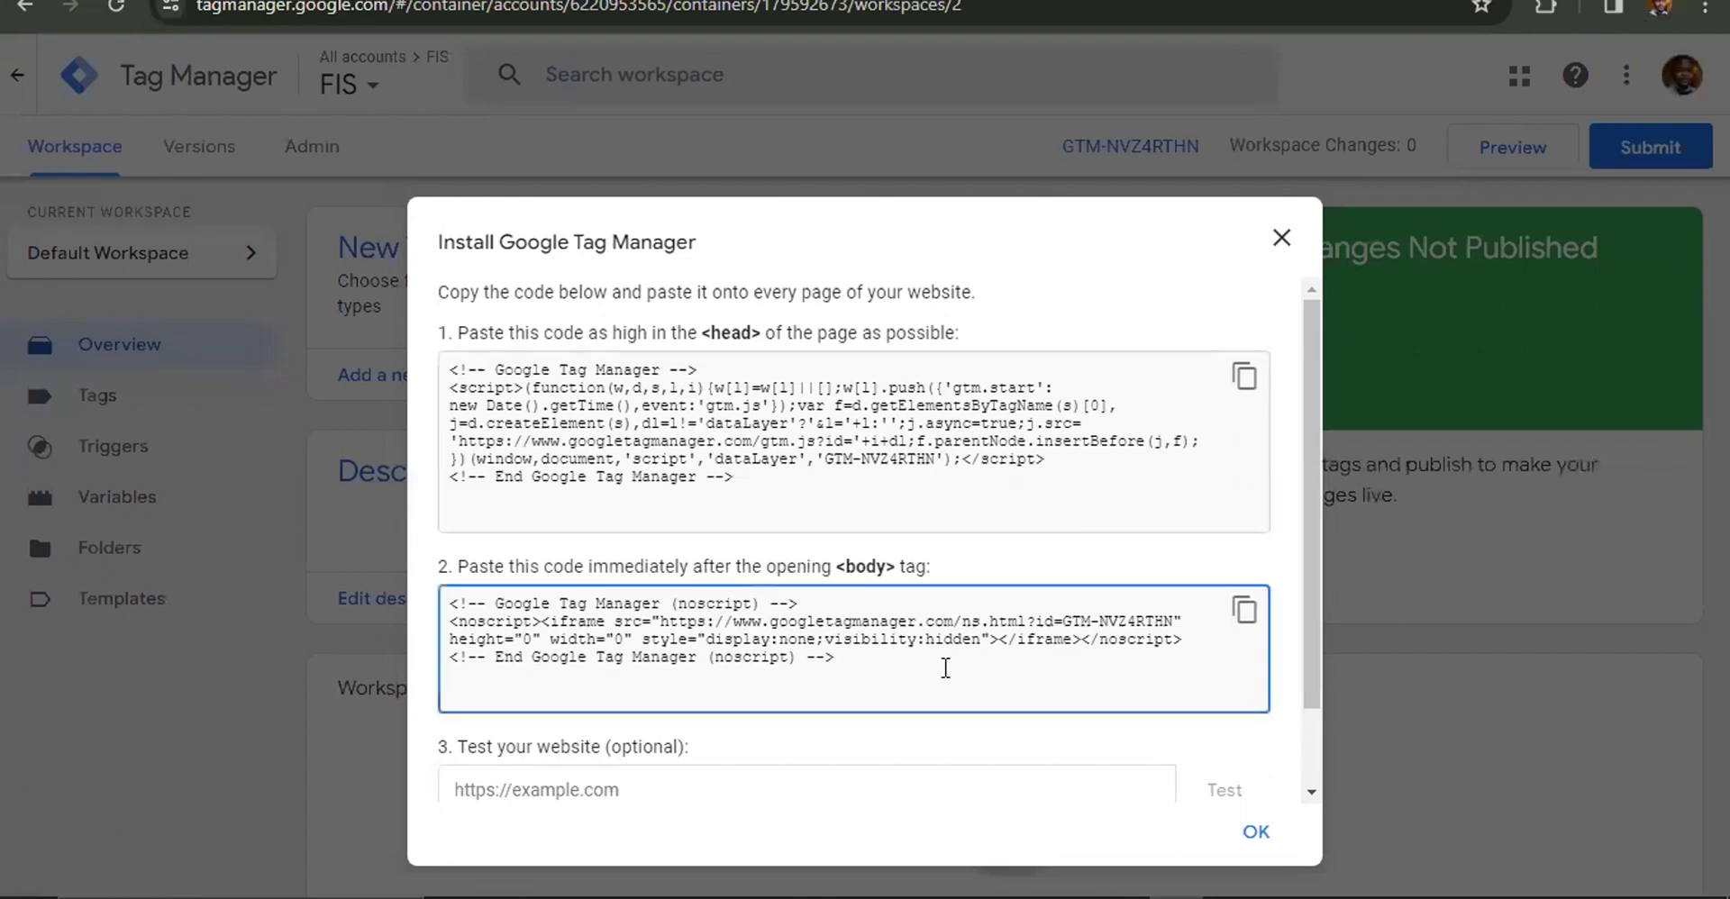
pyautogui.click(937, 513)
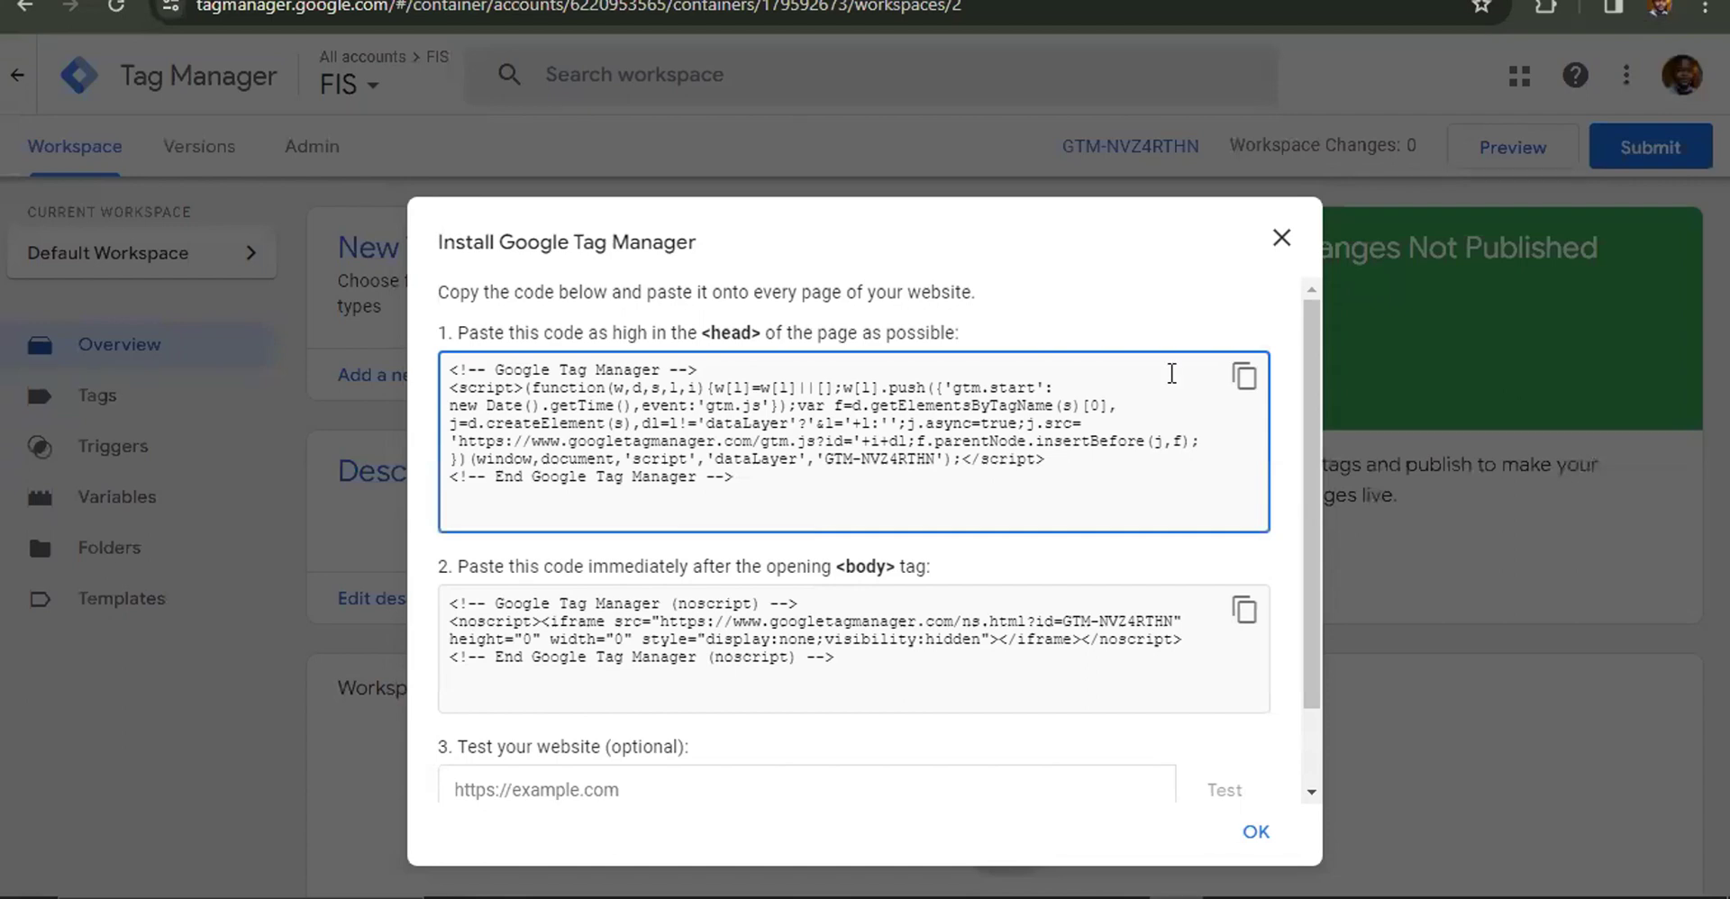
pyautogui.click(1240, 382)
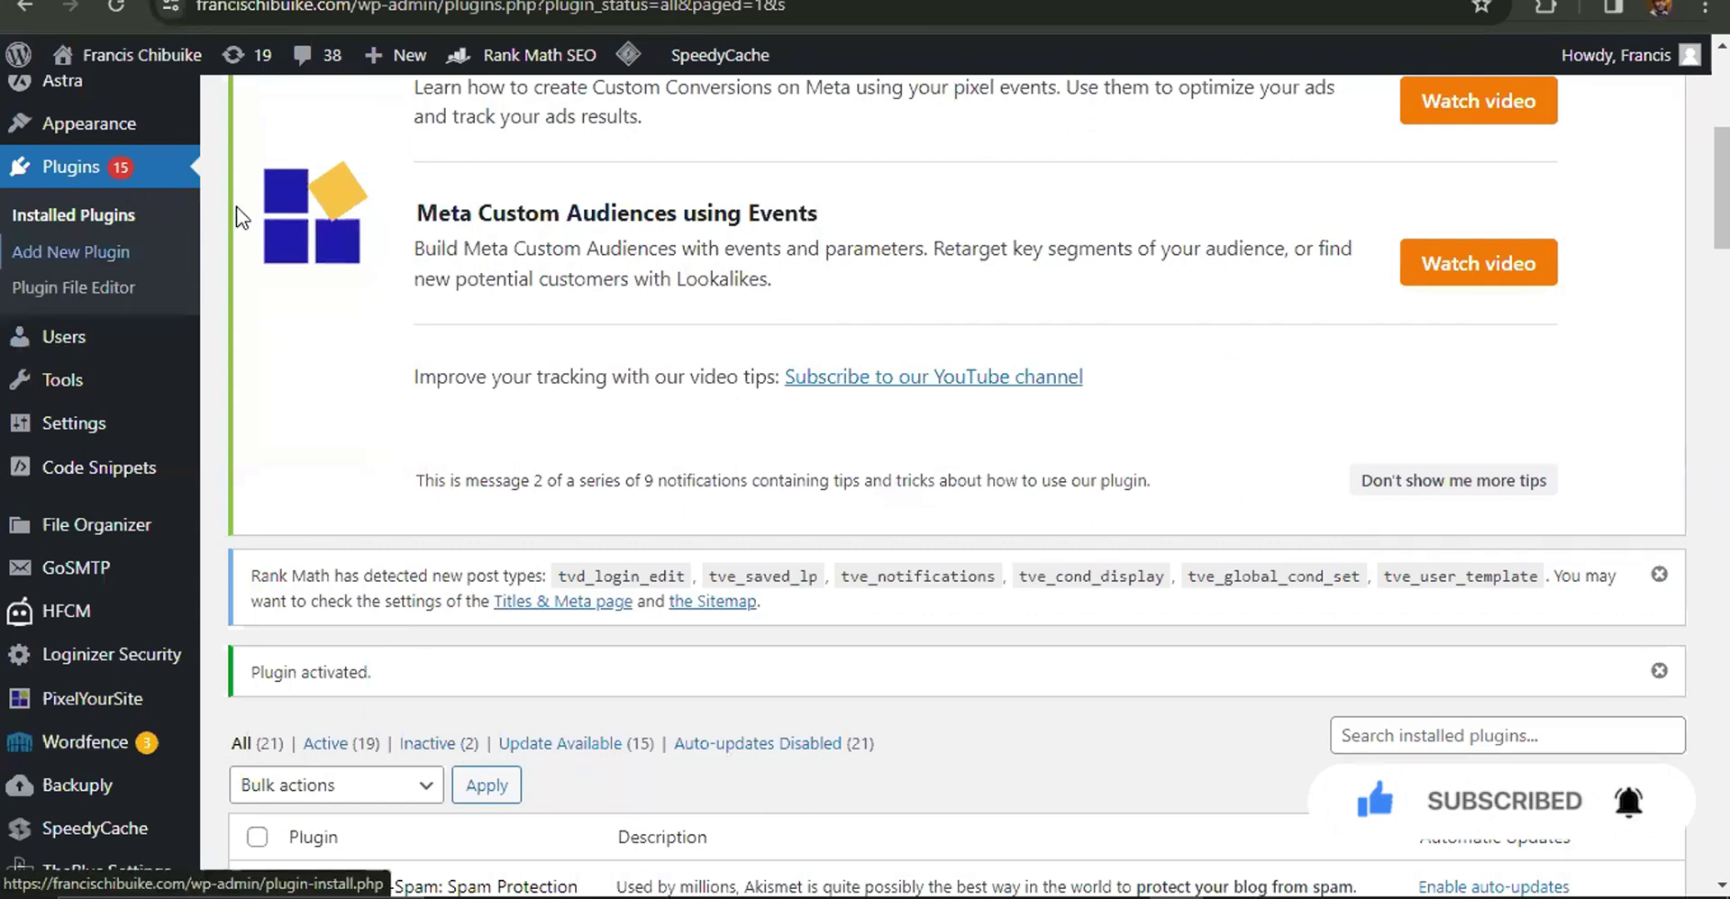
# Open the Header Footer Code Manager snippet list in WordPress and start a new snippet.
pyautogui.moveTo(59, 621)
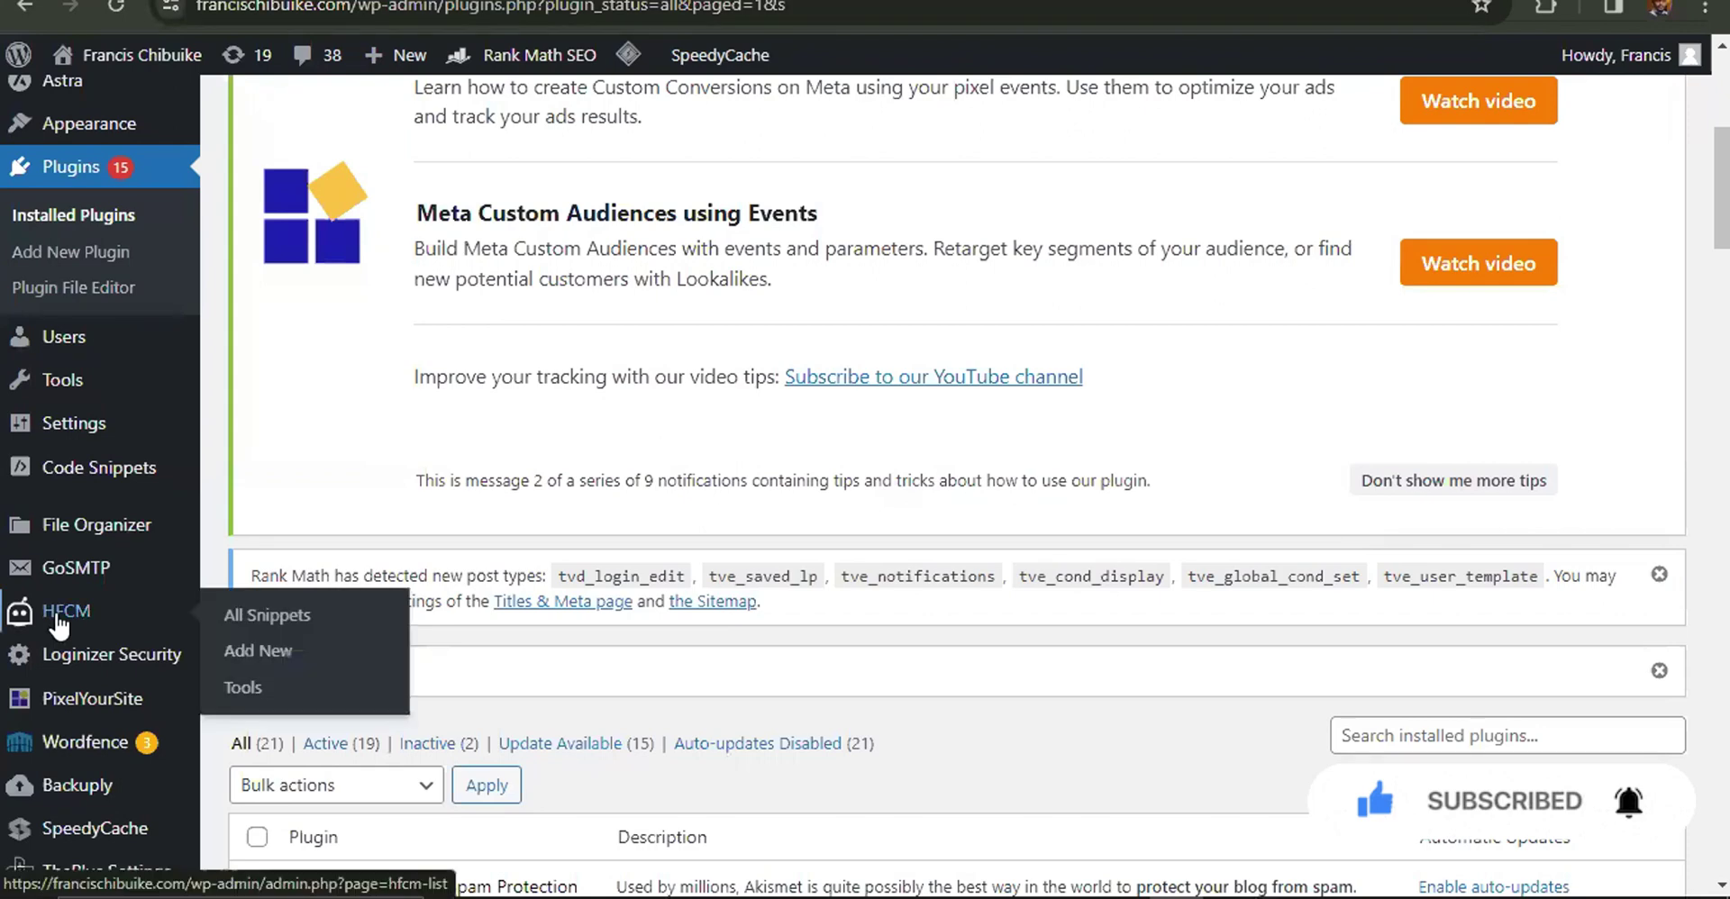
pyautogui.click(56, 613)
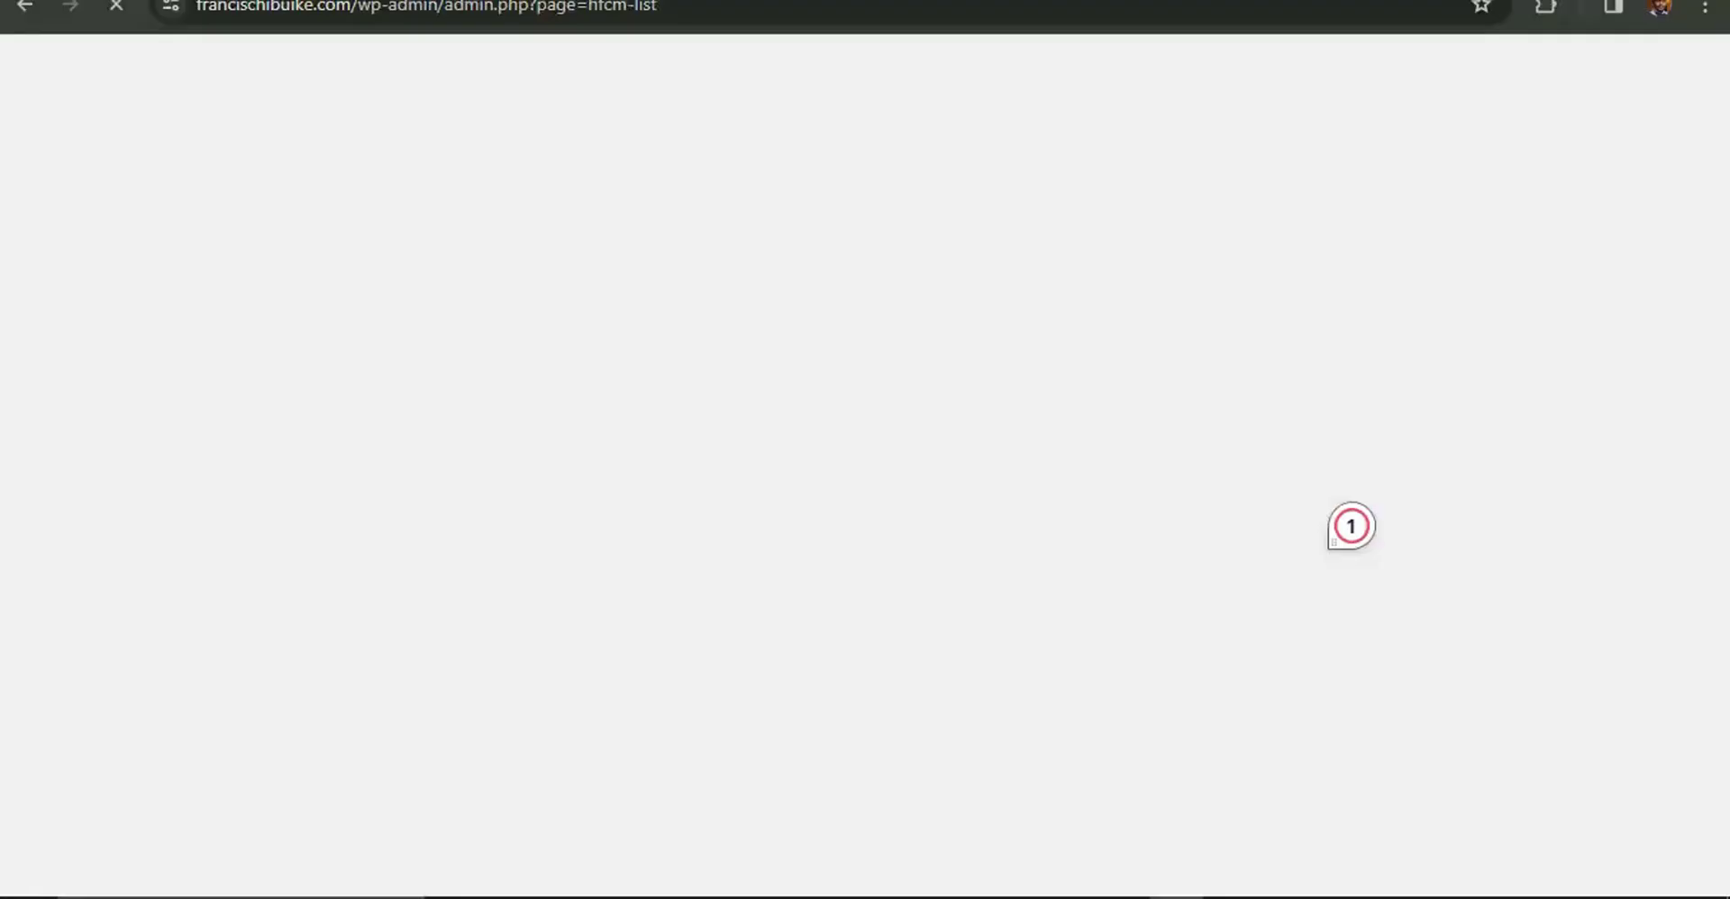
pyautogui.scroll(-1, 919, 332)
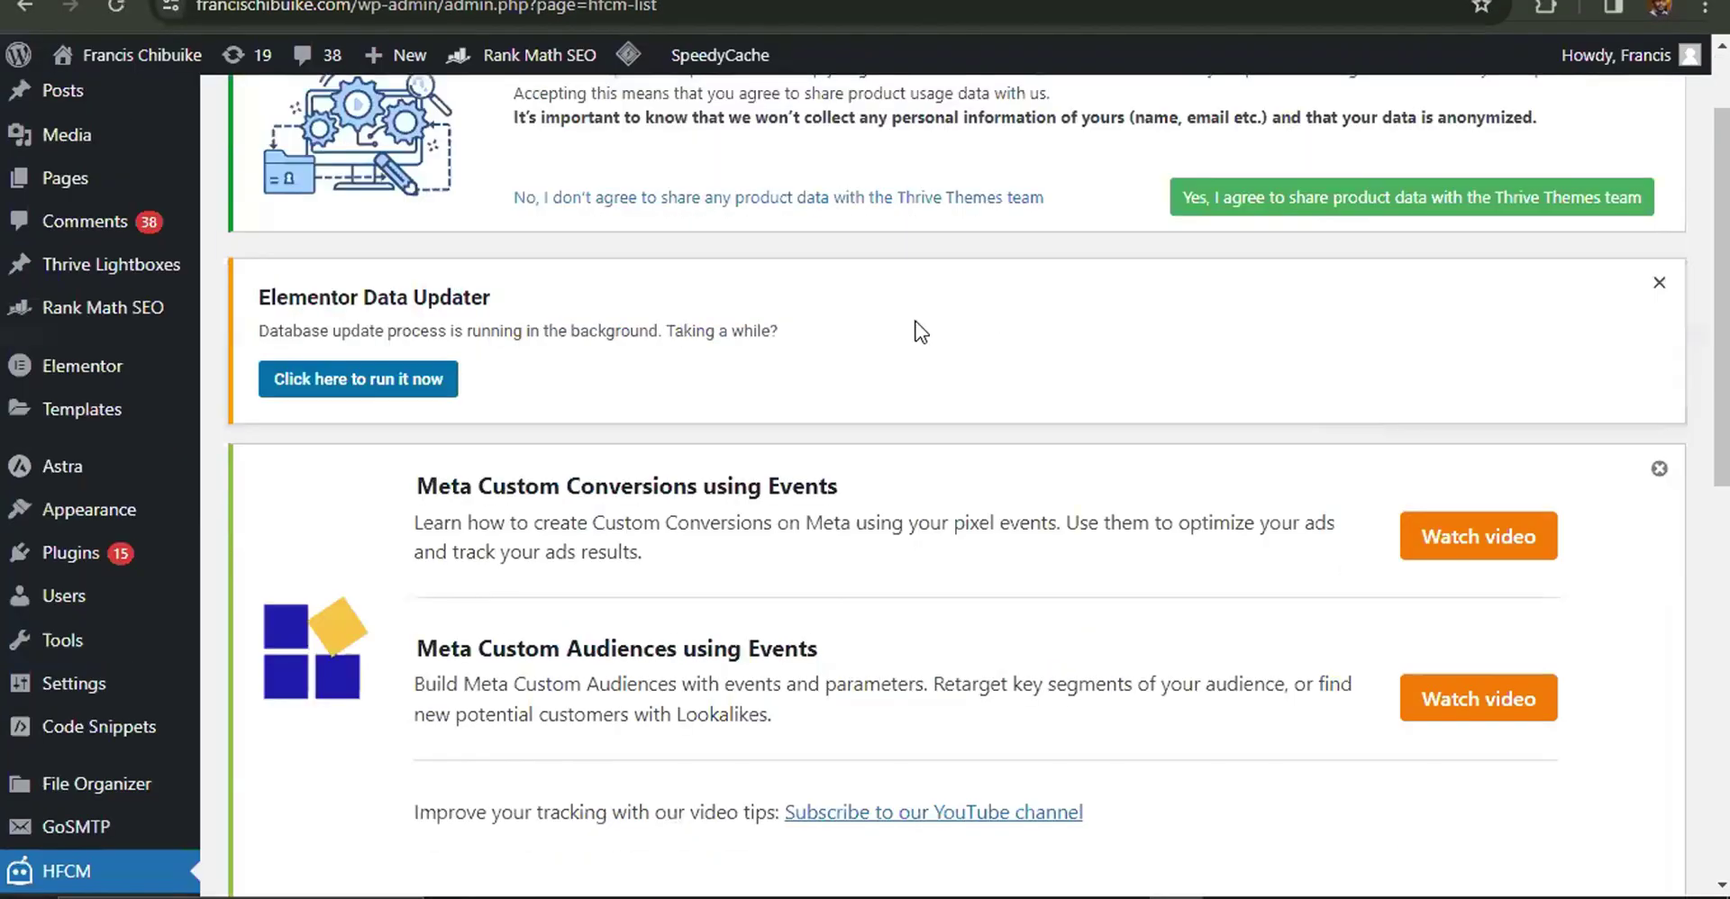
pyautogui.scroll(-3, 879, 345)
pyautogui.scroll(5, 410, 135)
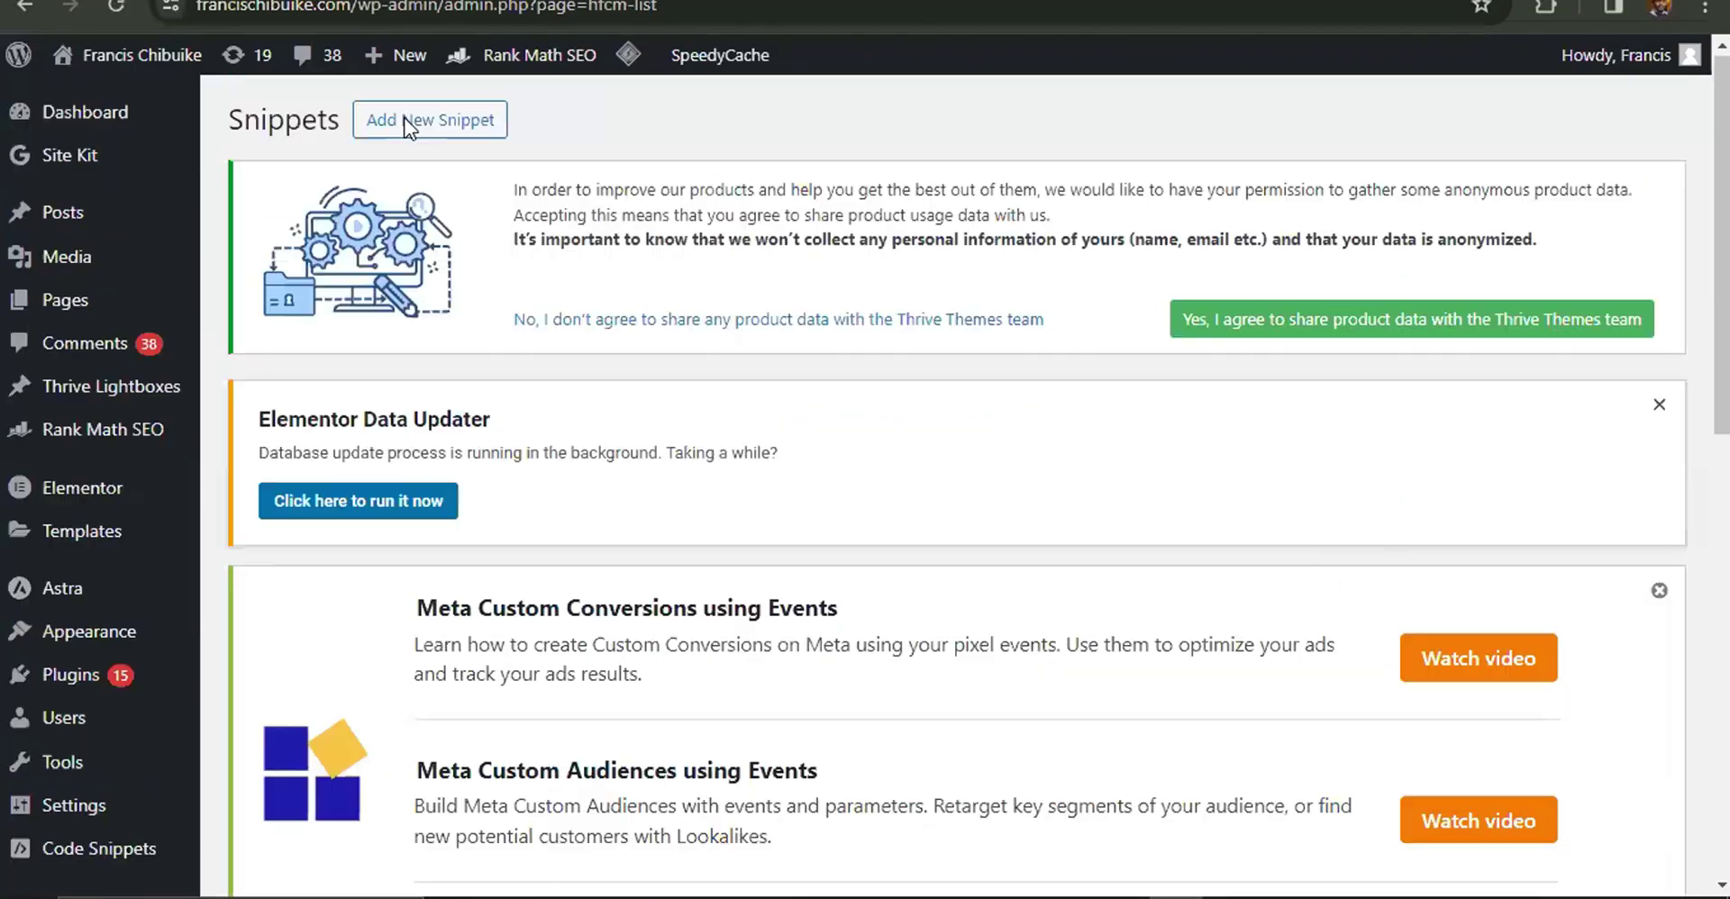
pyautogui.click(453, 127)
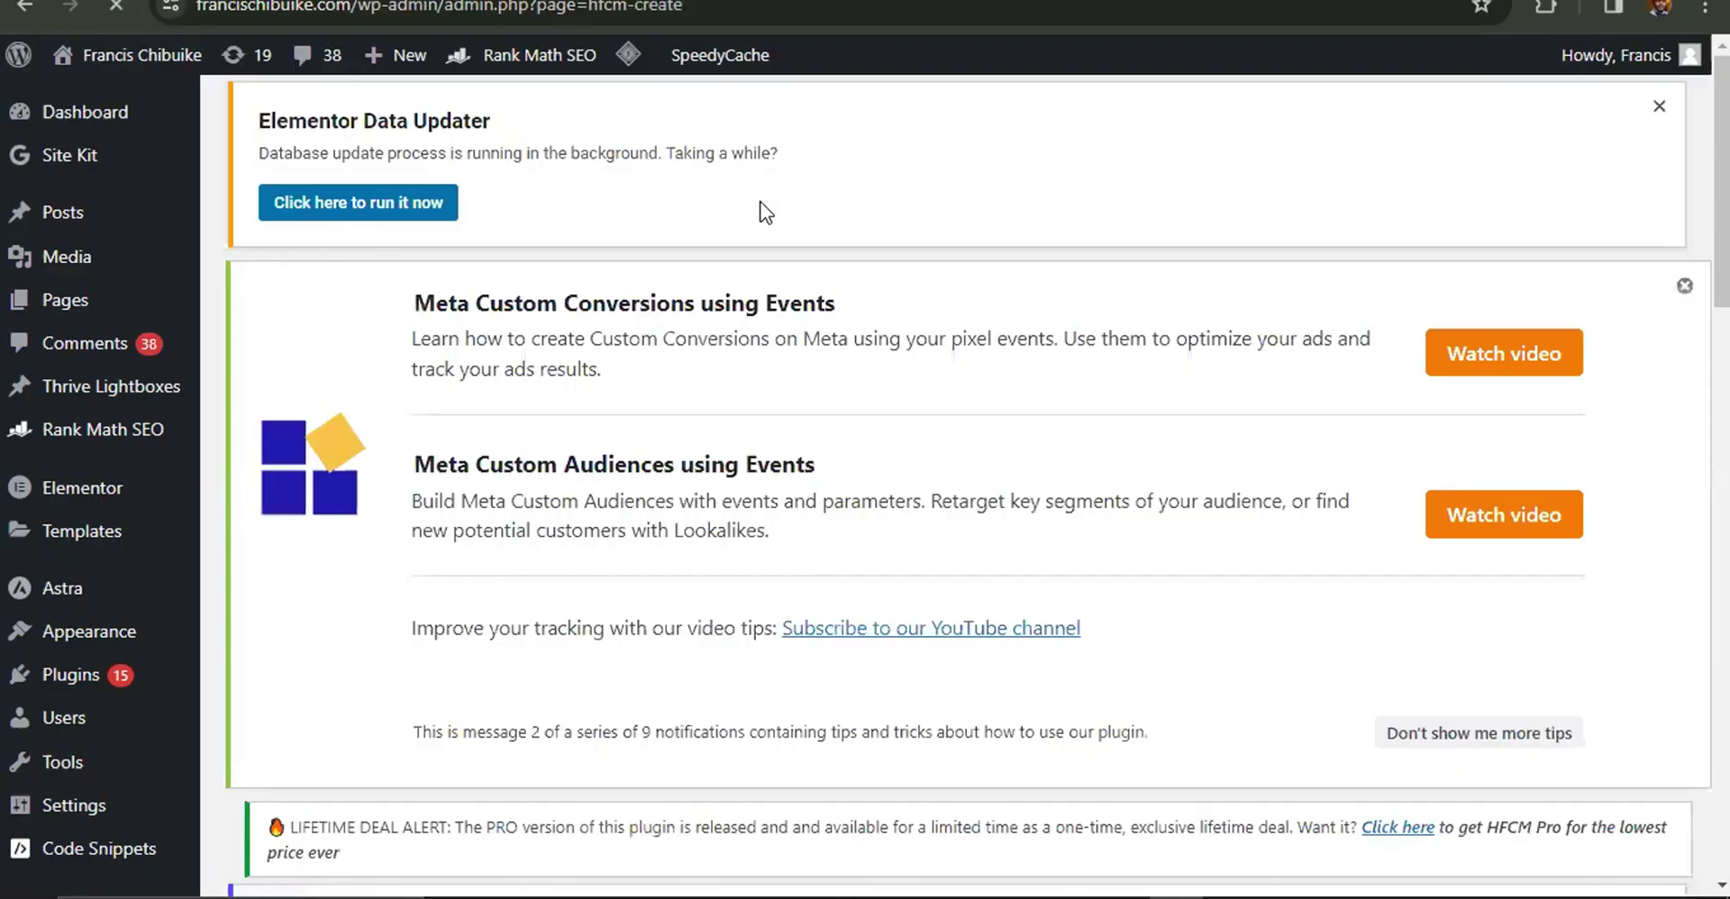
# Name the new snippet FIS JN.
pyautogui.scroll(-7, 1037, 326)
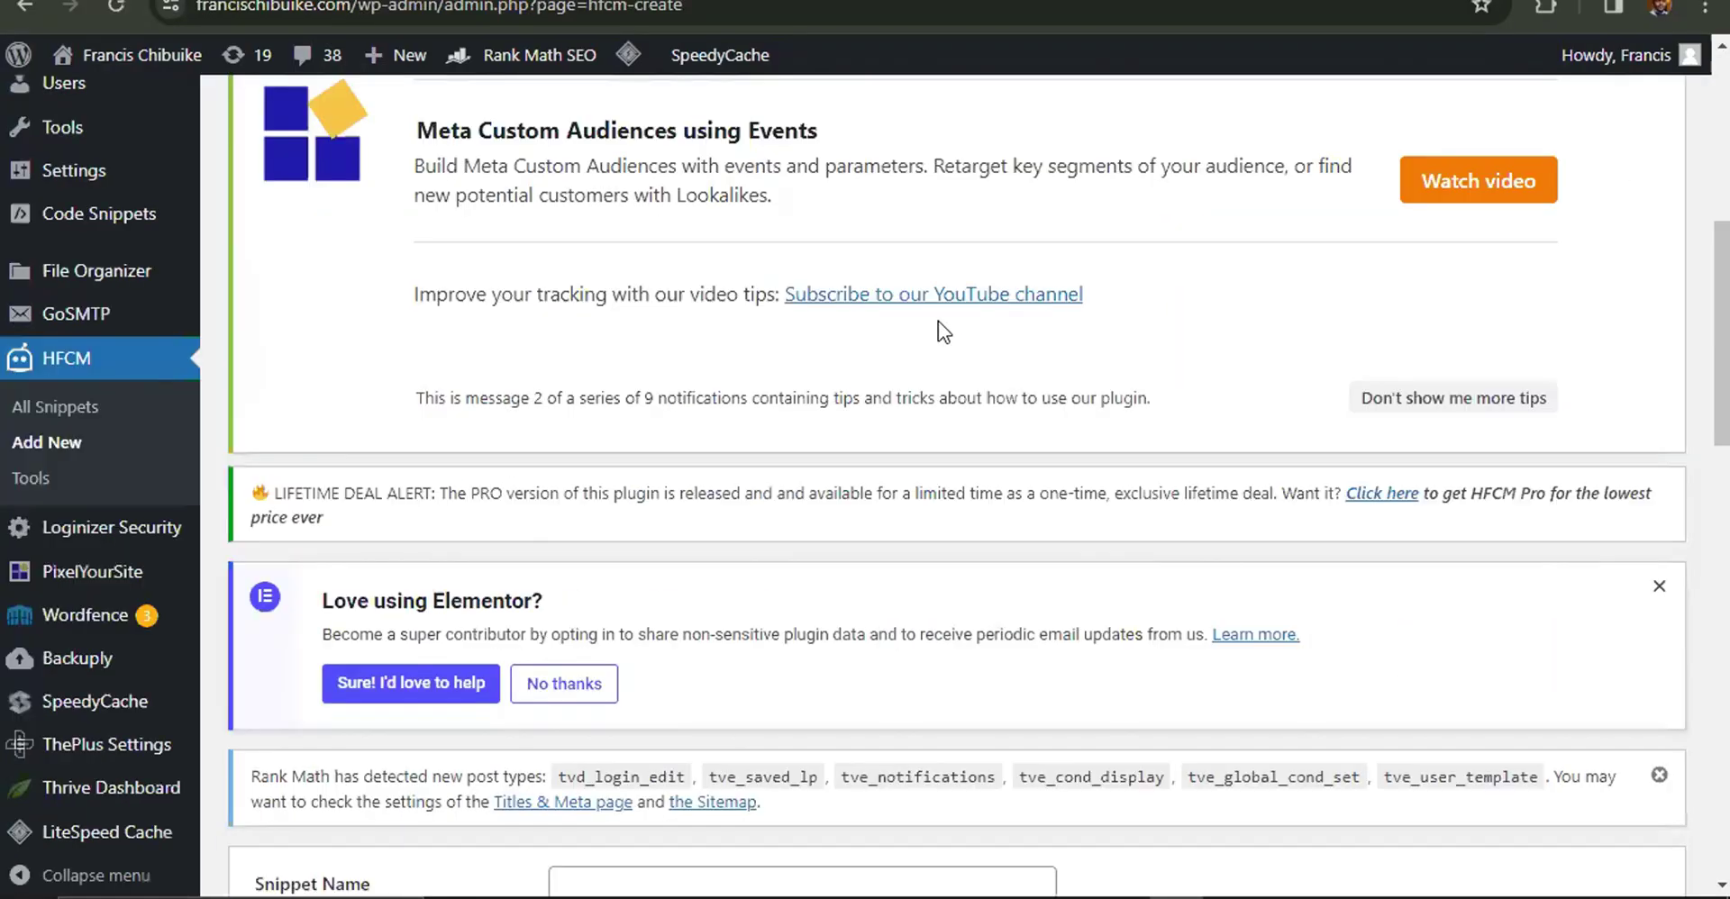
pyautogui.scroll(-7, 803, 282)
pyautogui.scroll(1, 559, 256)
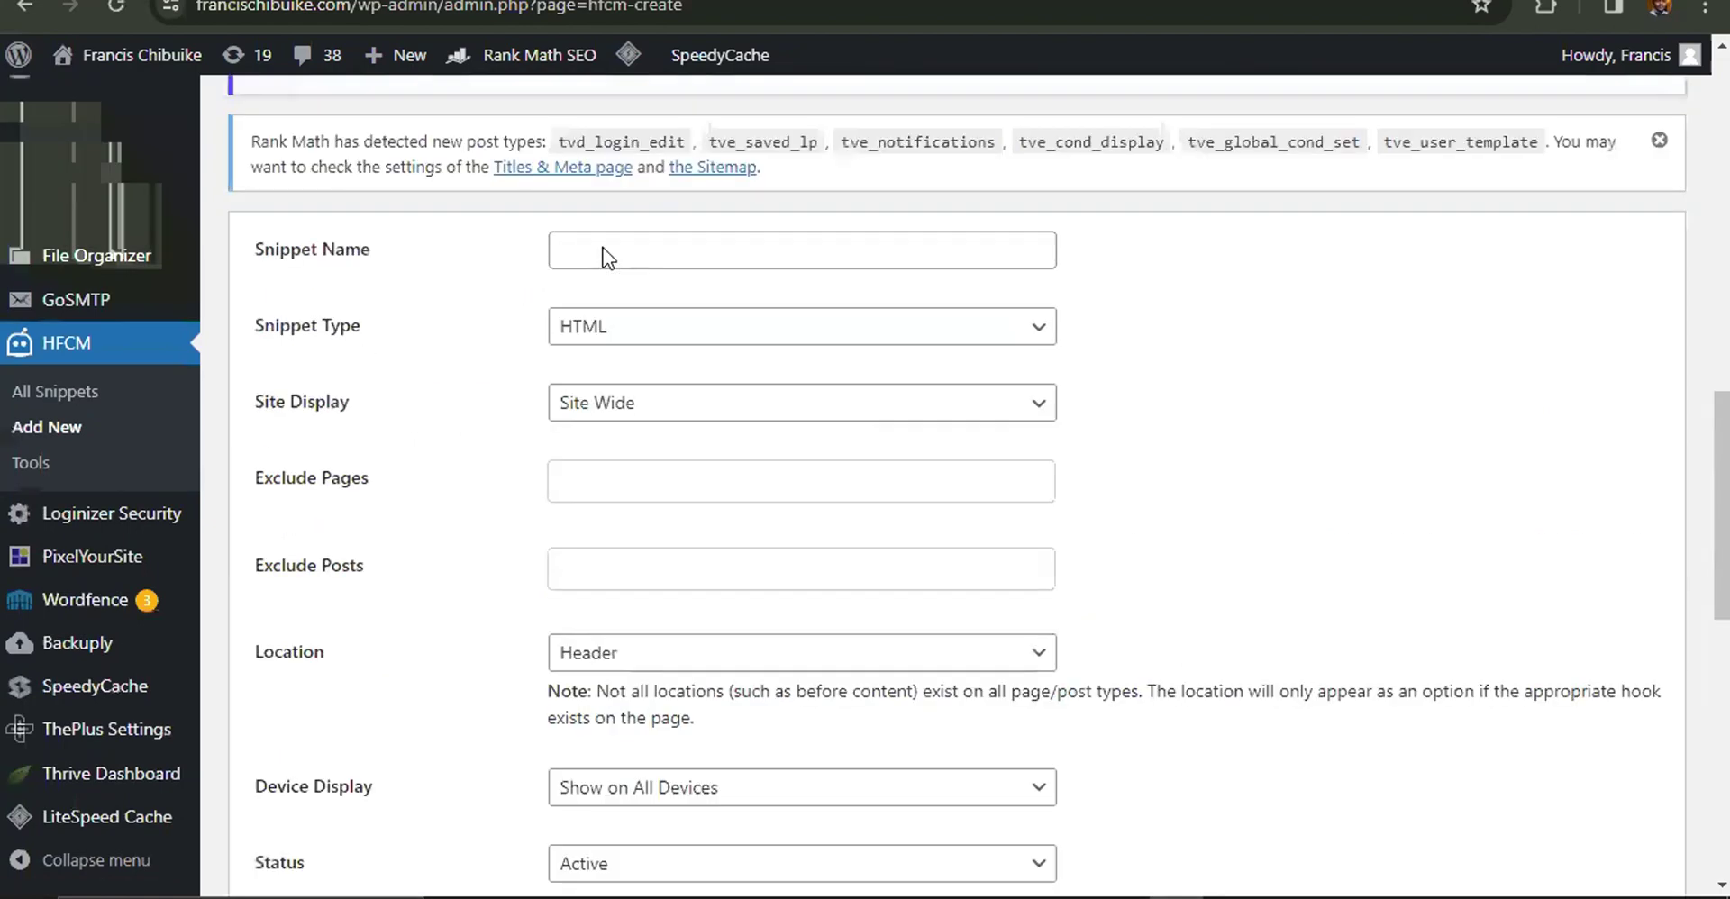
pyautogui.click(688, 246)
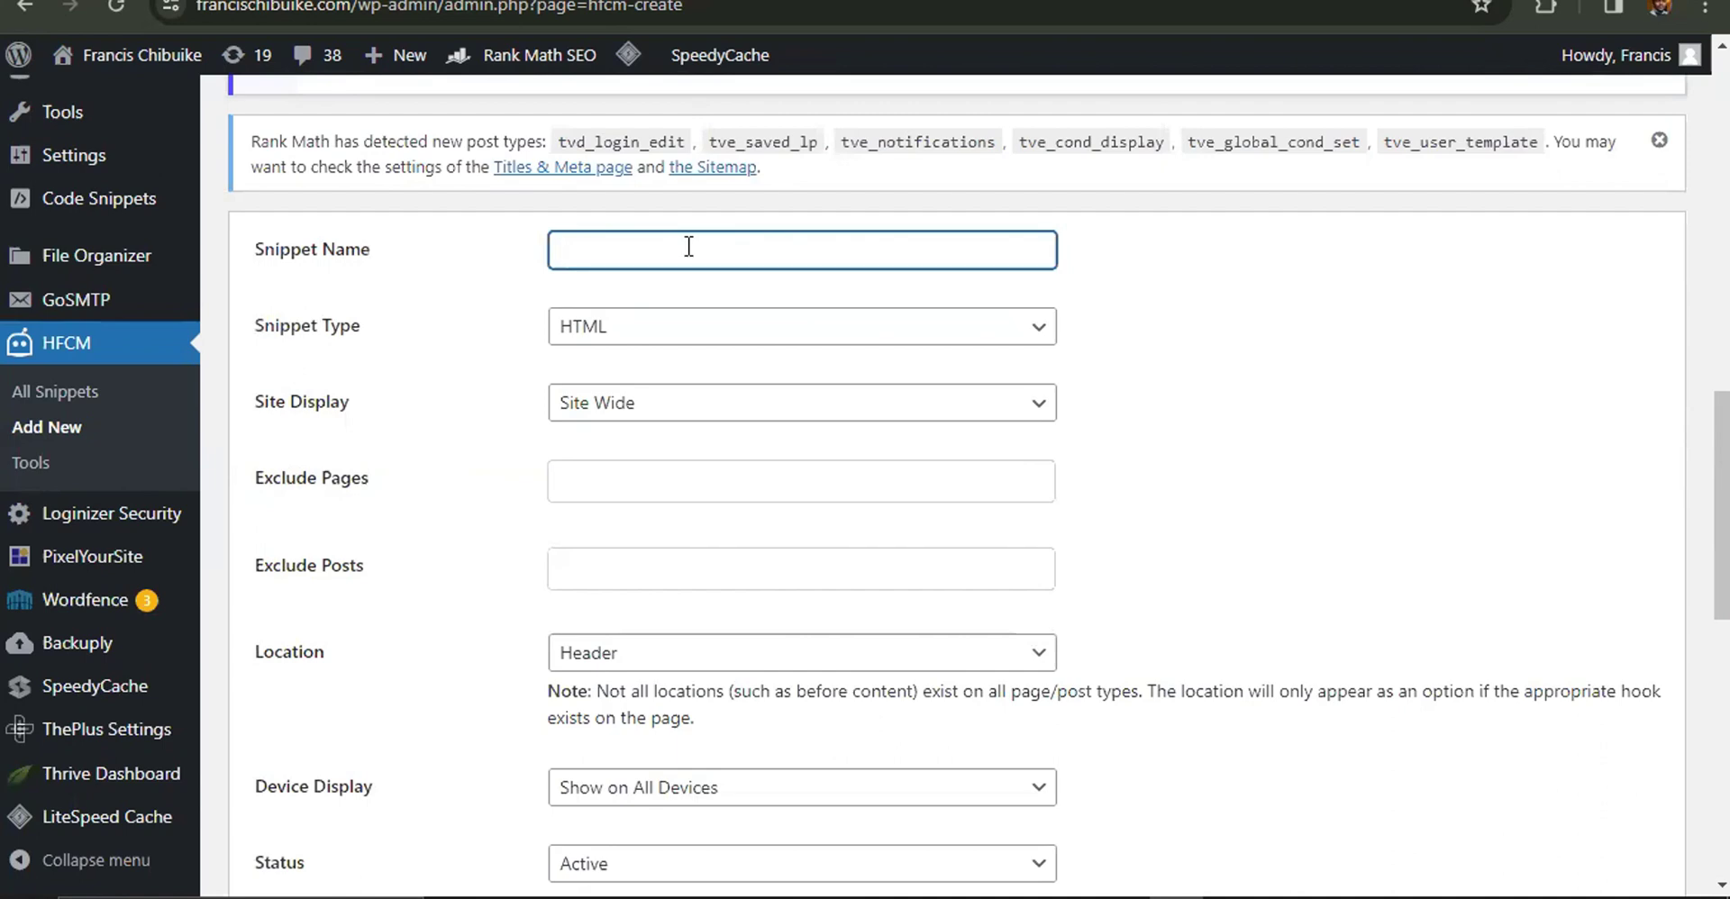
pyautogui.write('FIS JN')
# Paste the copied Tag Manager head code into the snippet's code area and save the snippet.
pyautogui.scroll(-1, 703, 481)
pyautogui.scroll(-3, 844, 86)
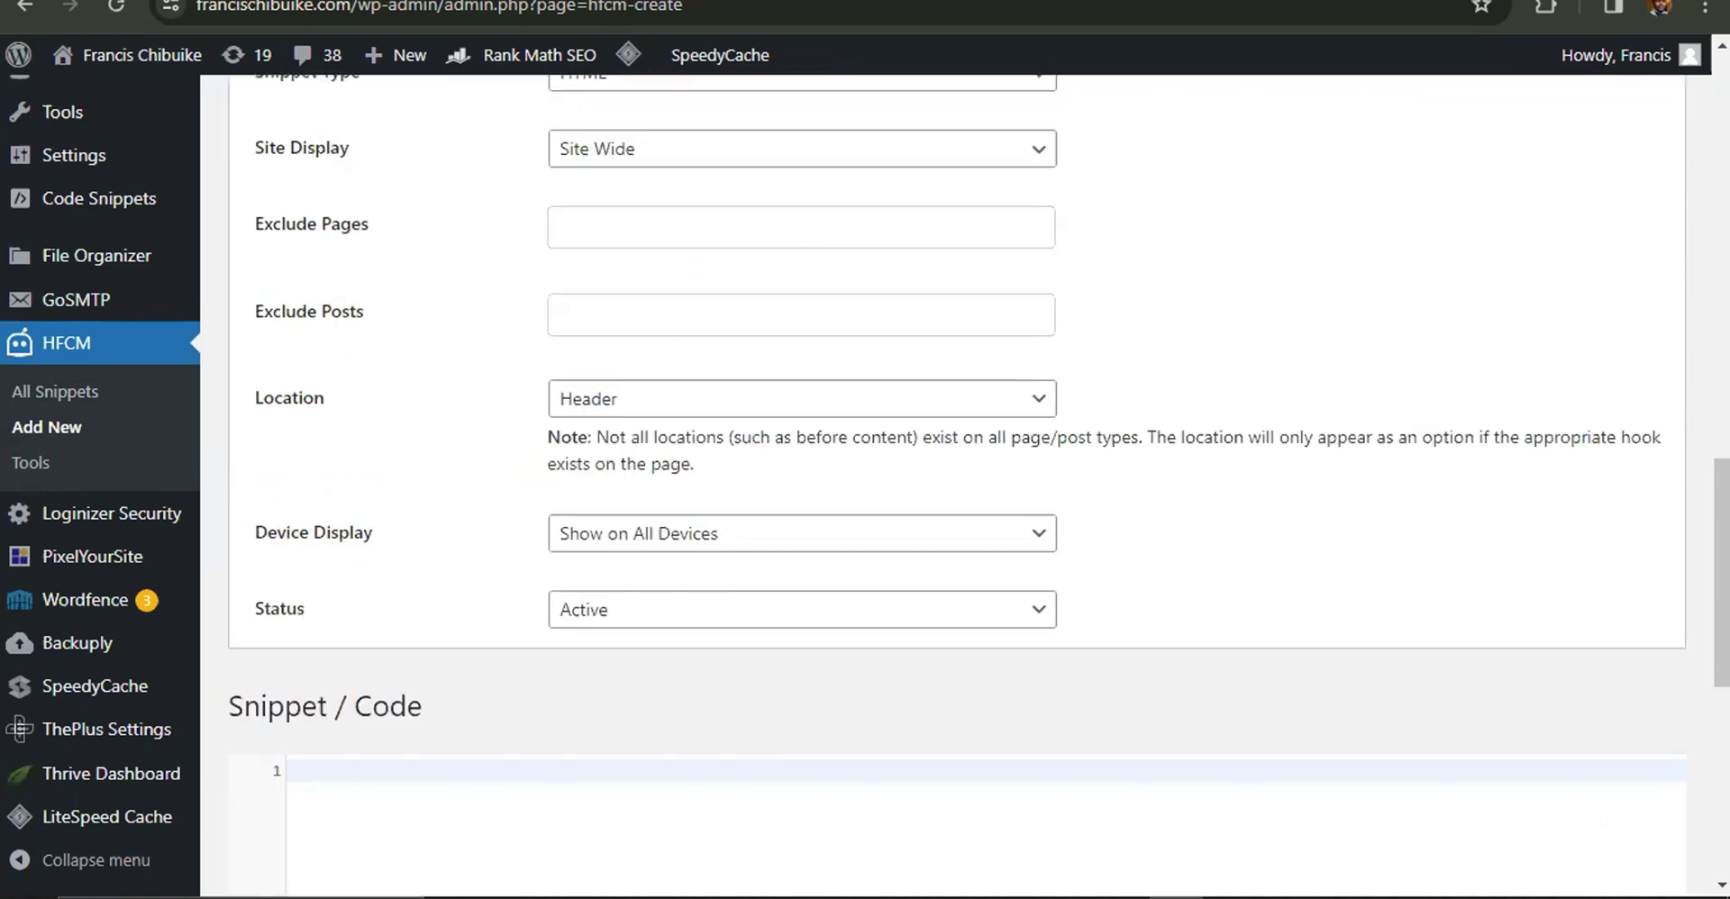
pyautogui.click(847, 1)
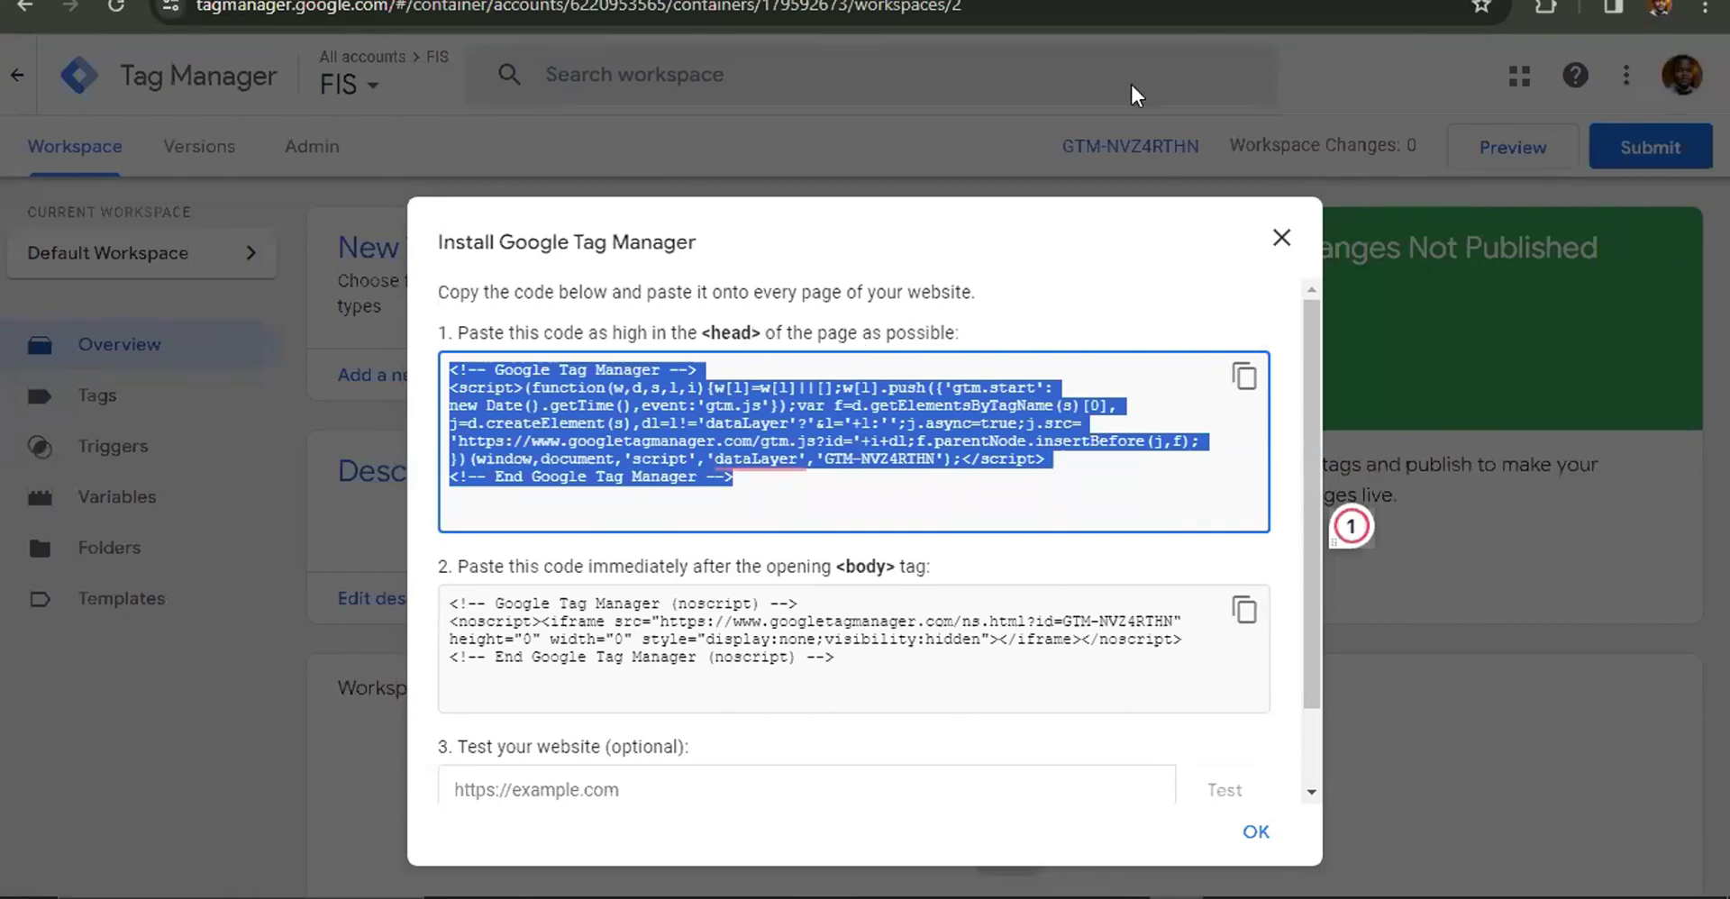
pyautogui.hotkey('ctrl', 'Tab')
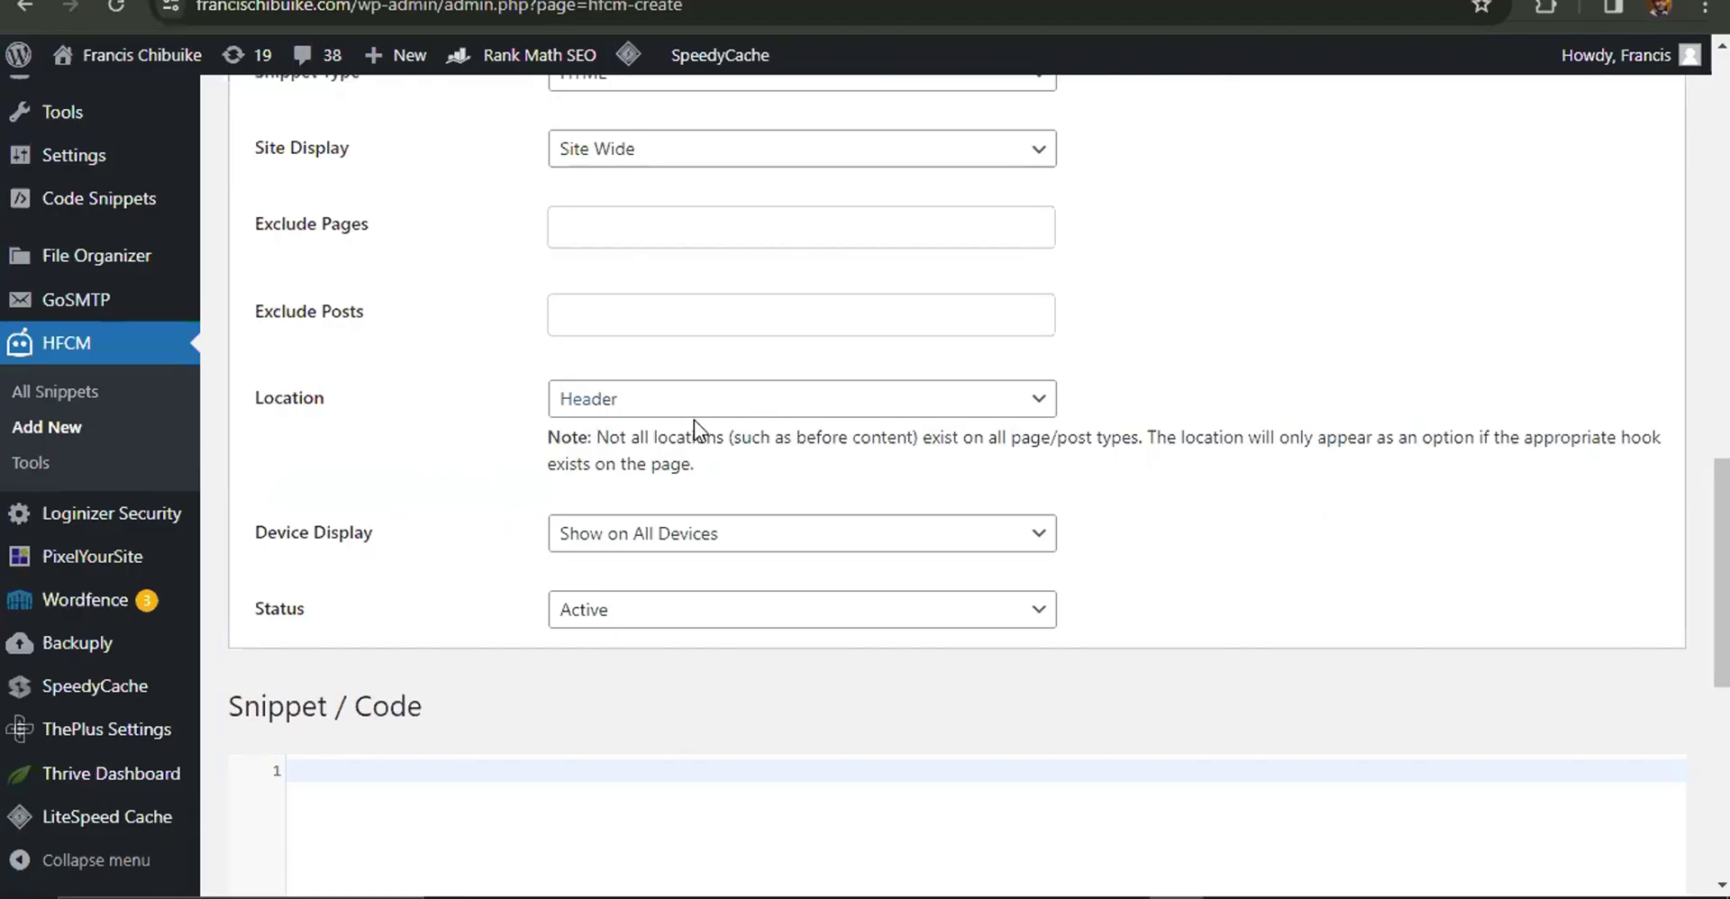
pyautogui.scroll(-1, 786, 397)
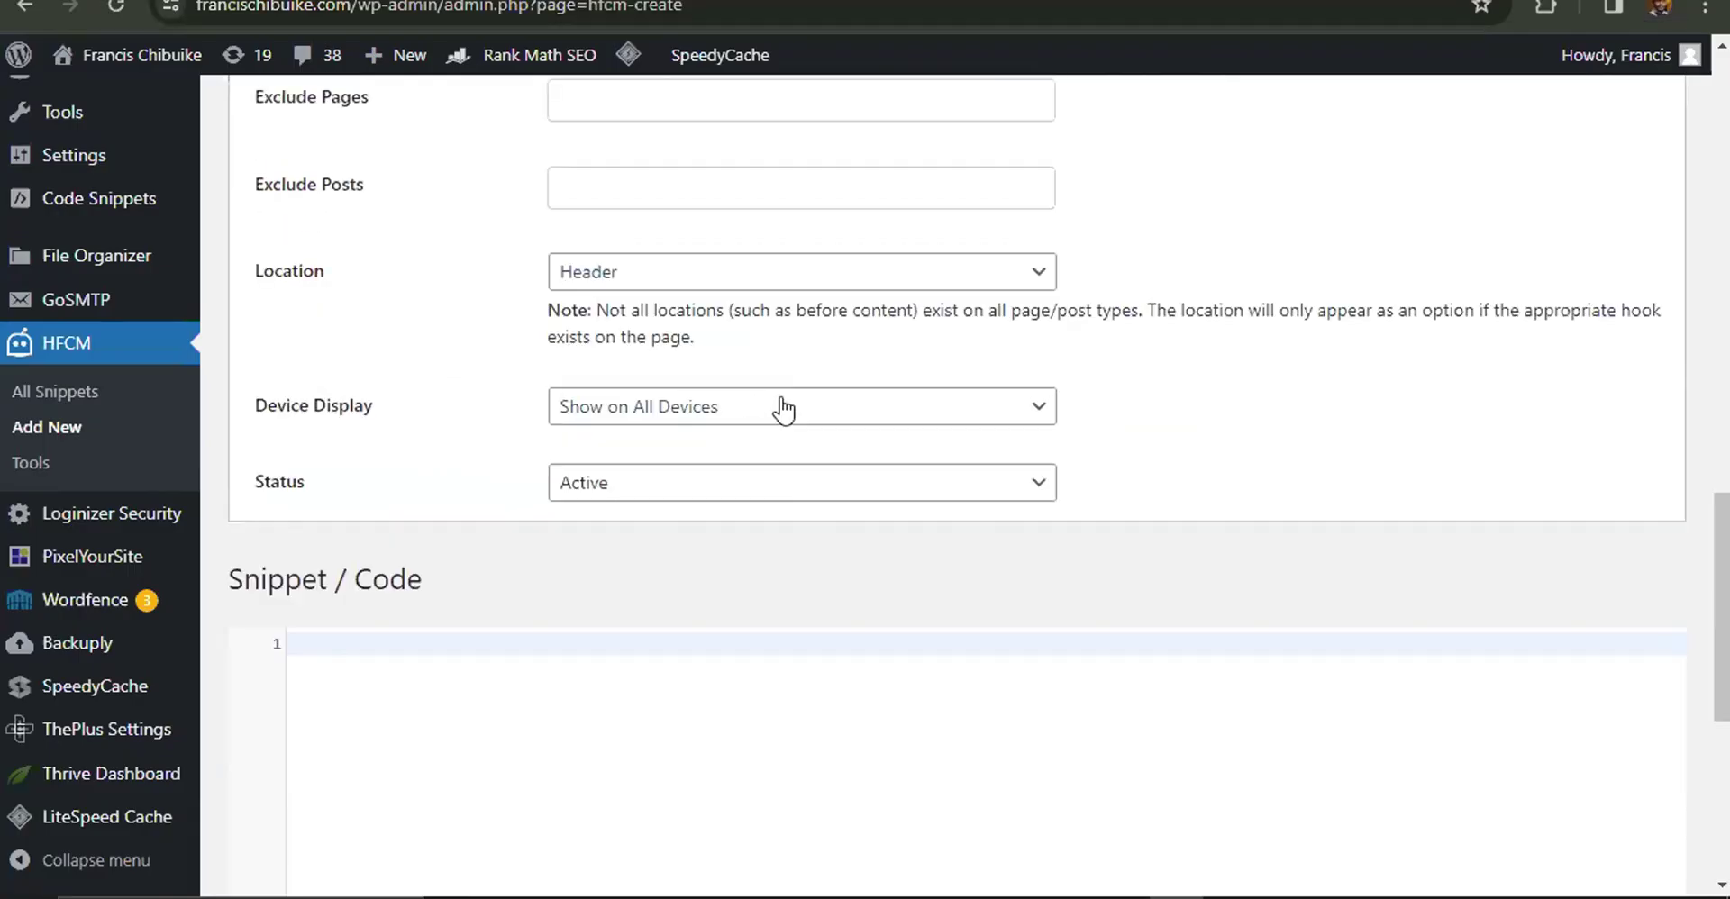
pyautogui.scroll(-2, 504, 459)
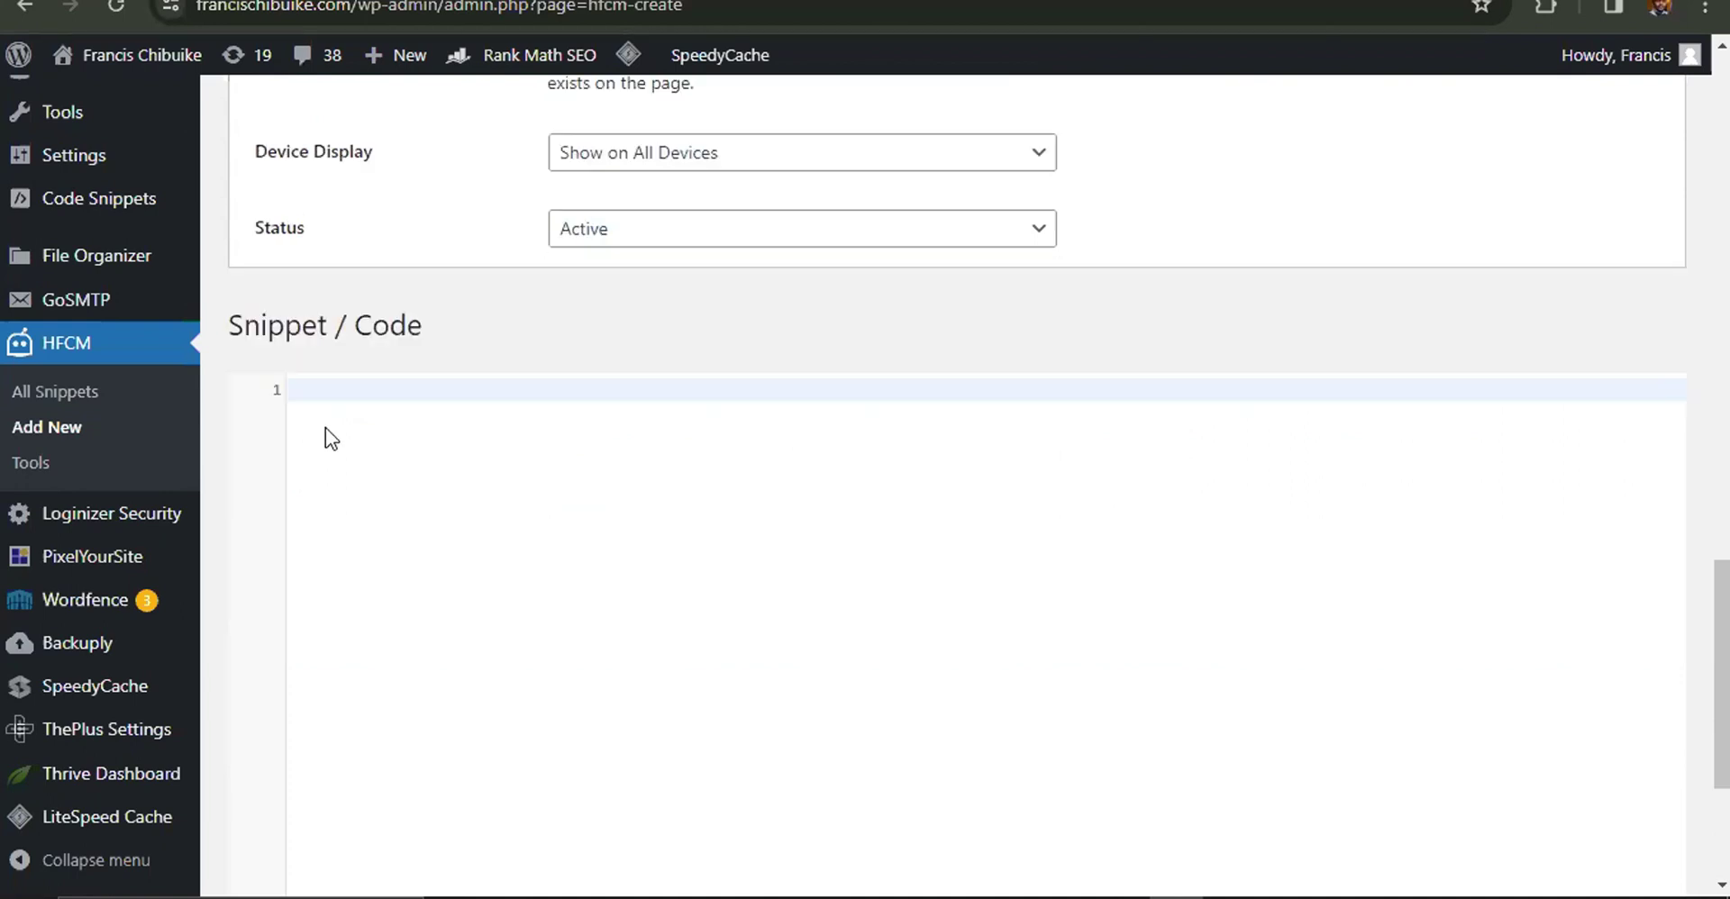
pyautogui.scroll(-1, 639, 369)
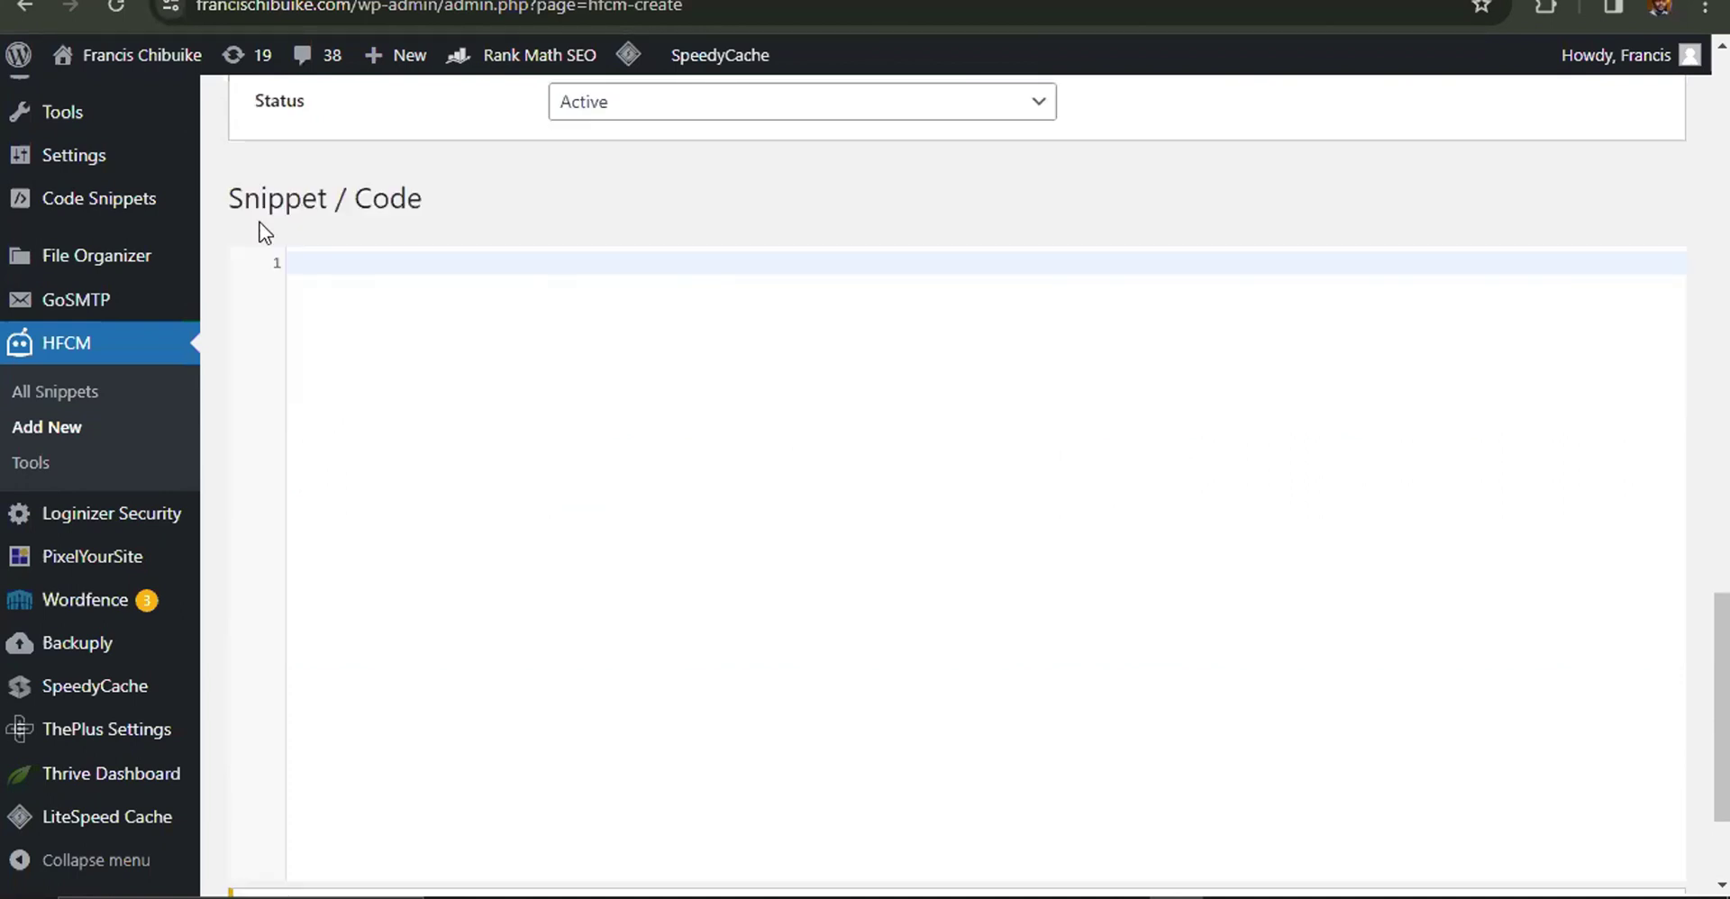
pyautogui.click(307, 264)
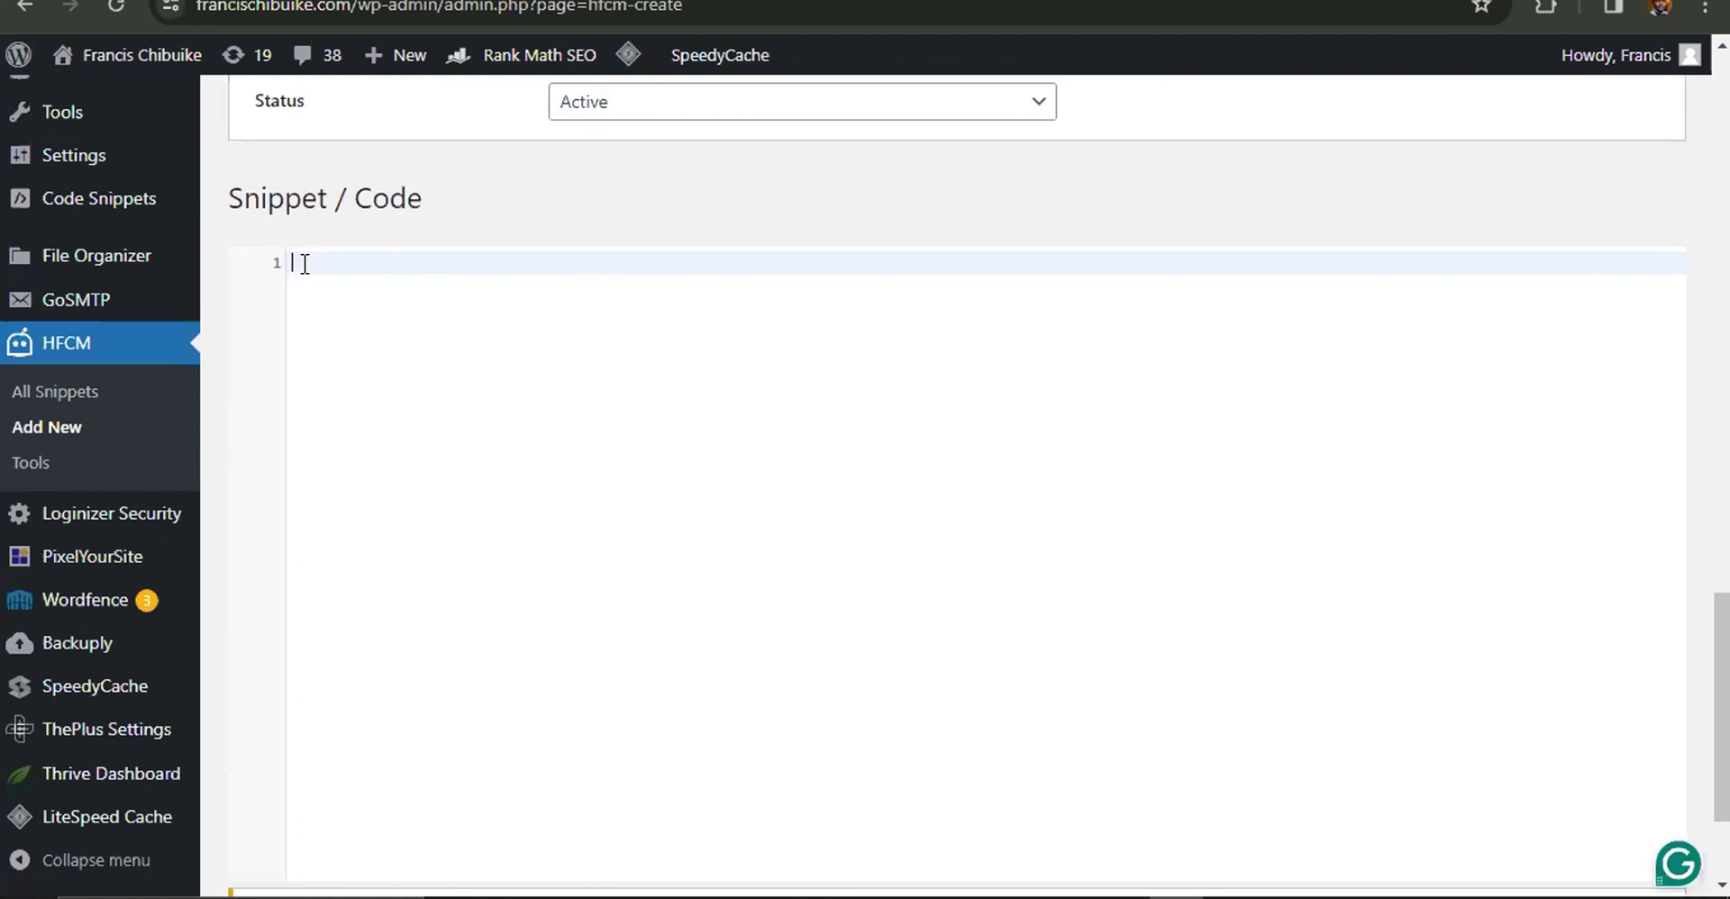
pyautogui.hotkey('ctrl', 'v')
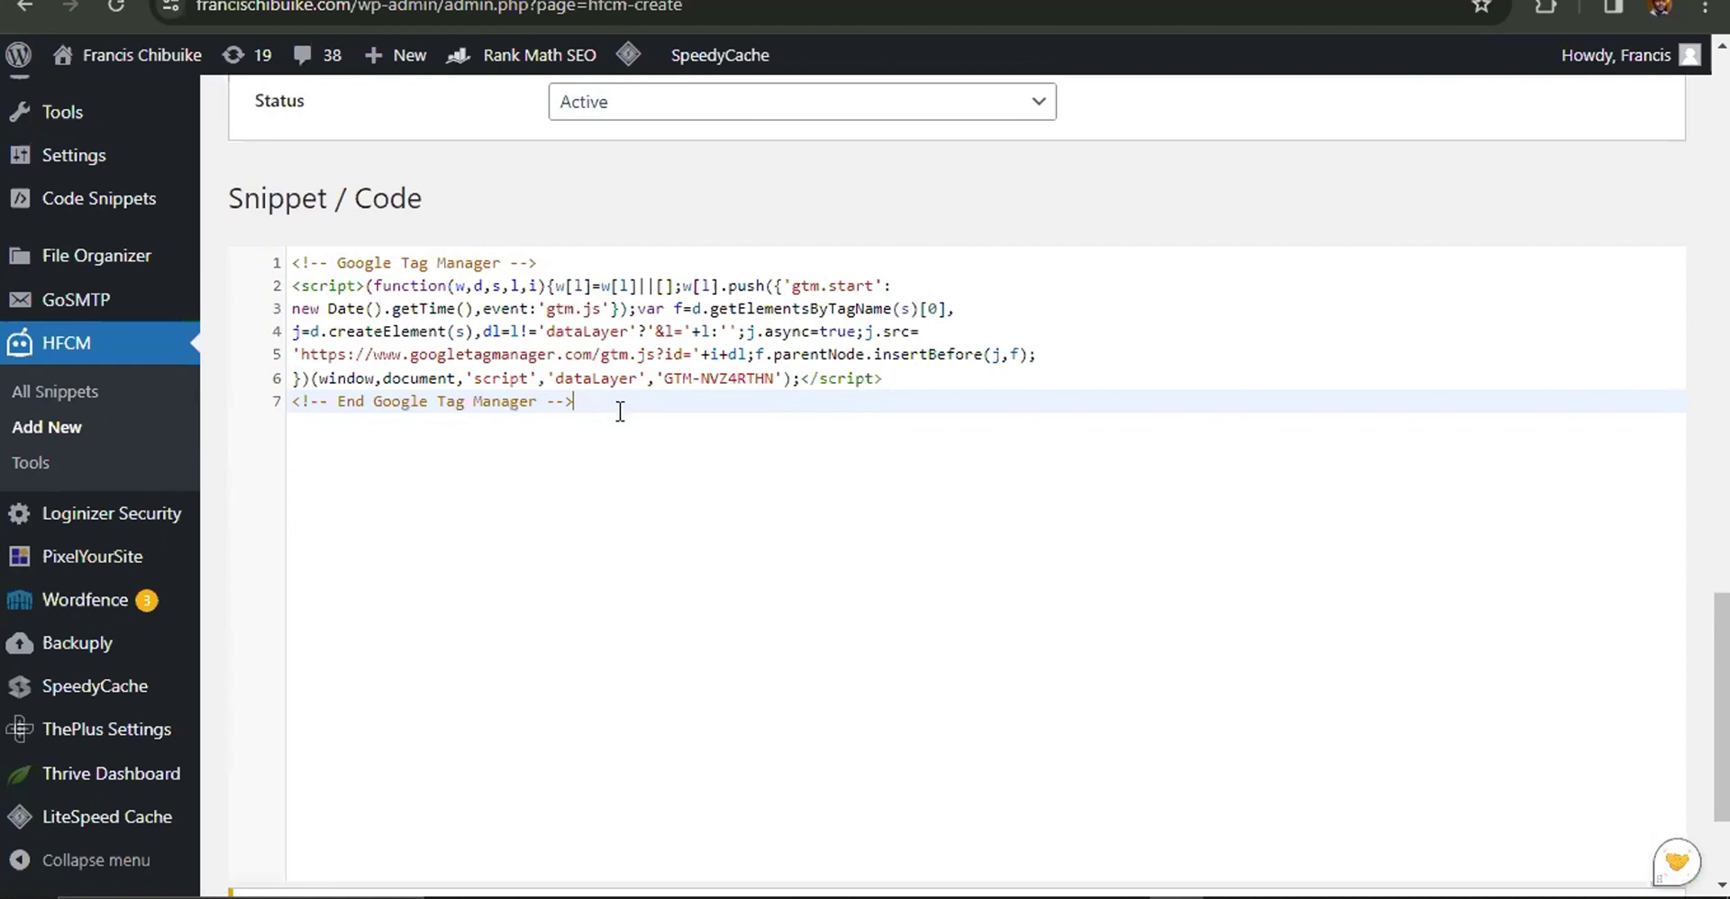
pyautogui.scroll(-2, 766, 302)
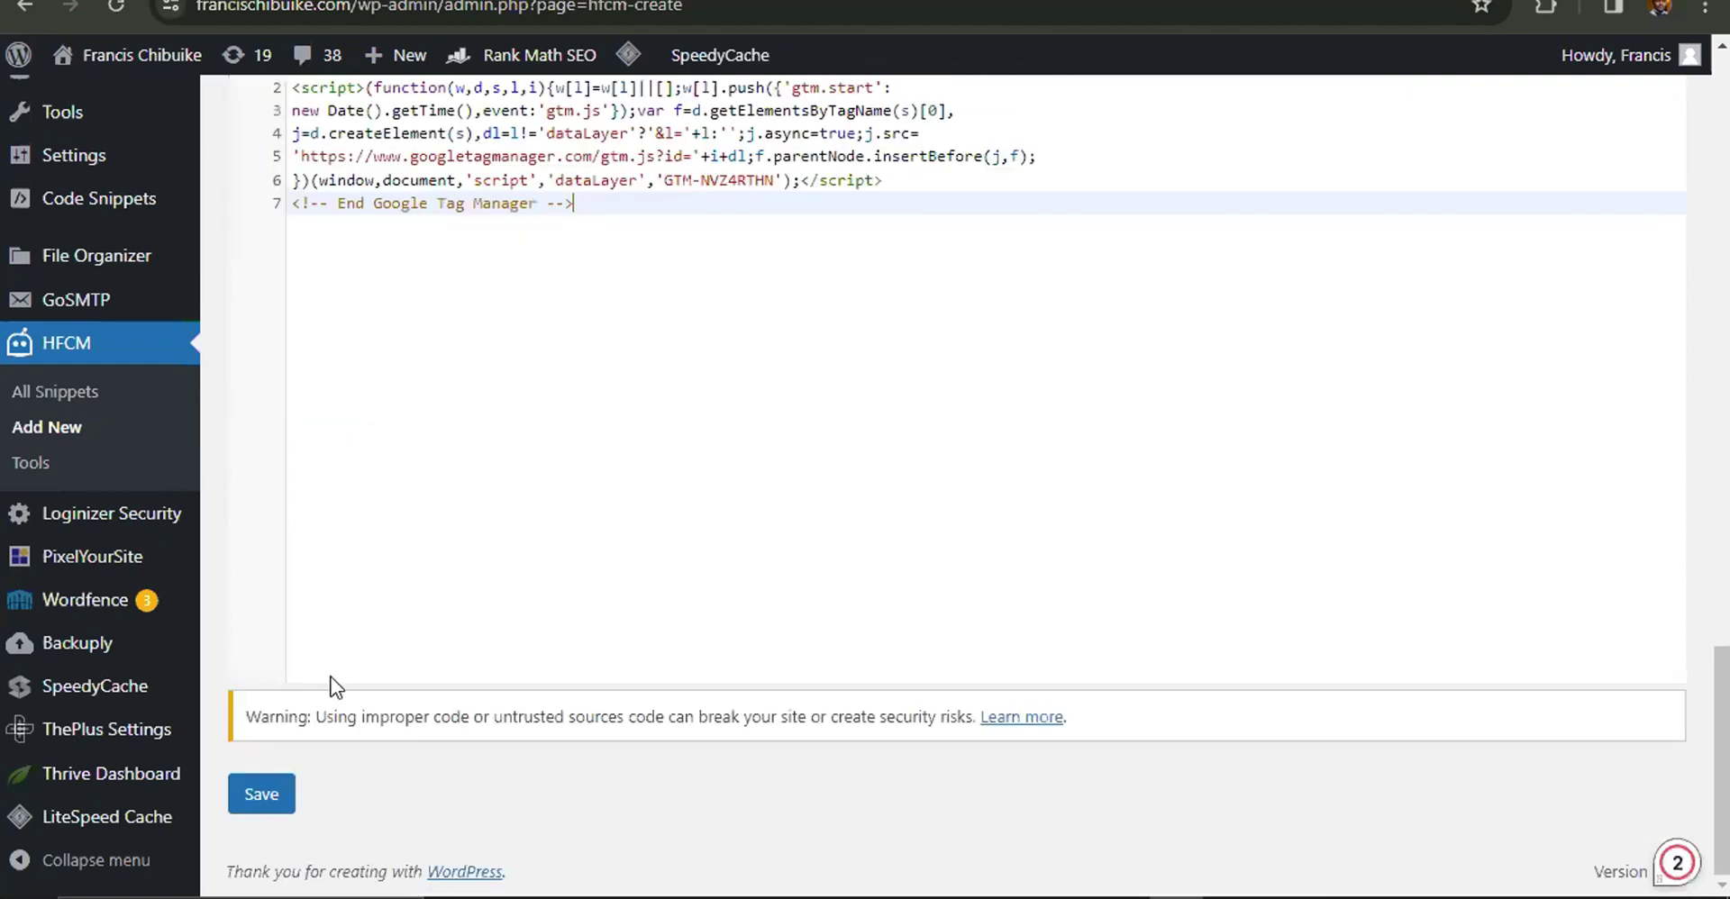
pyautogui.click(274, 813)
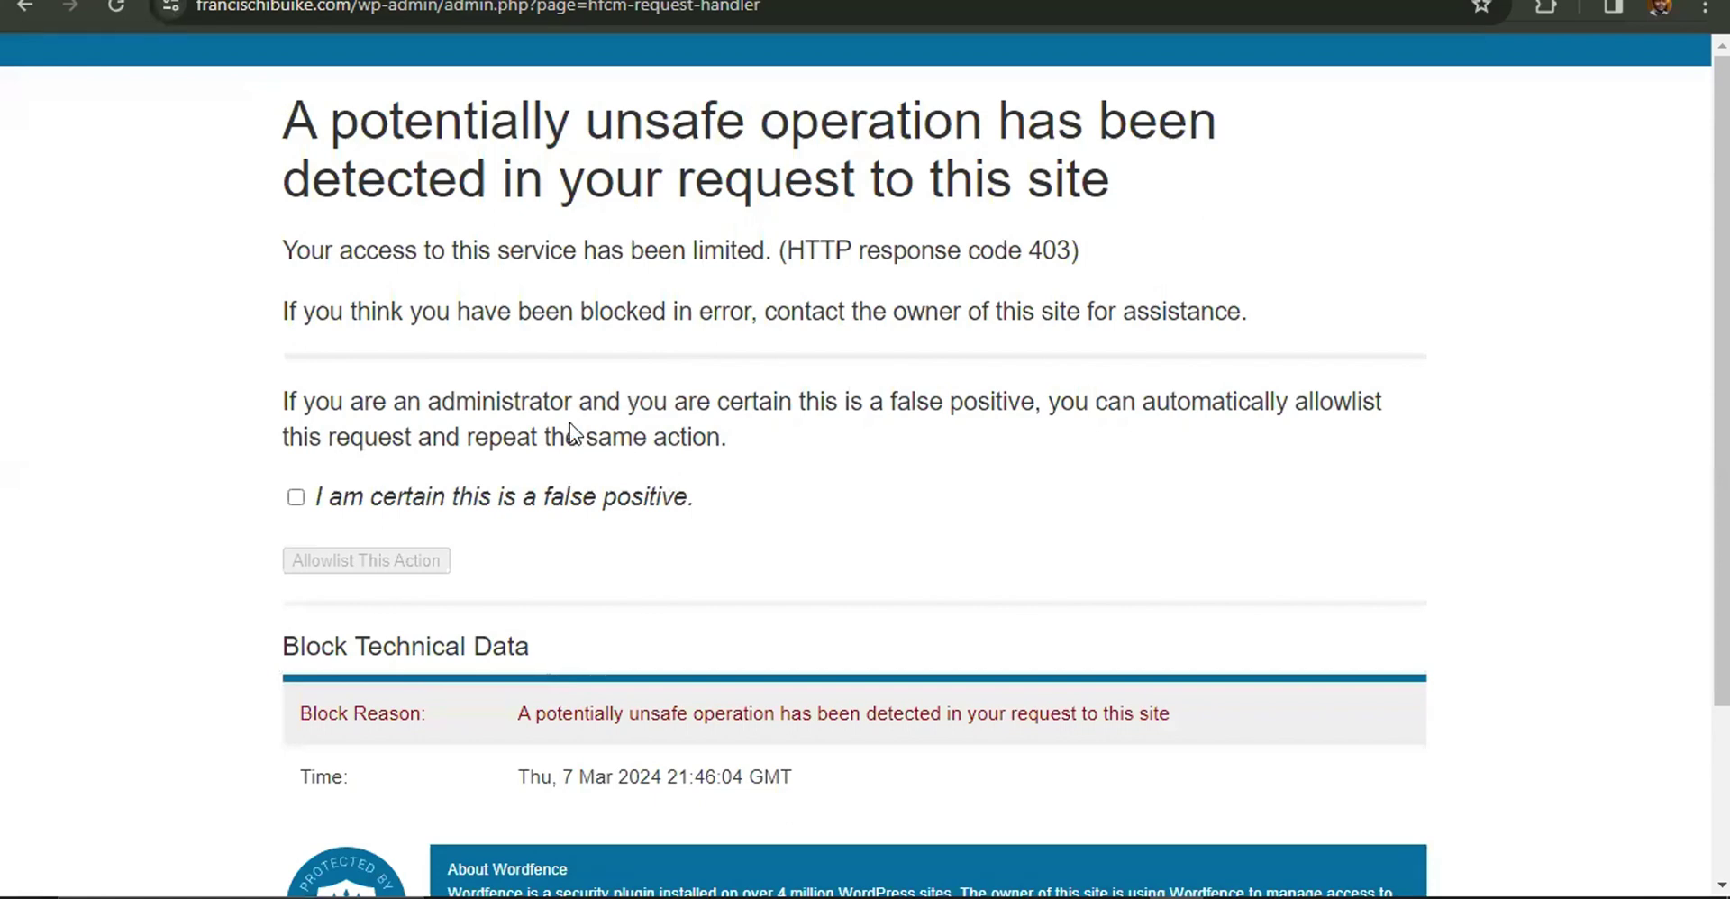
# Mark the request blocked by Wordfence as a false positive and allowlist the action.
pyautogui.scroll(-2, 620, 389)
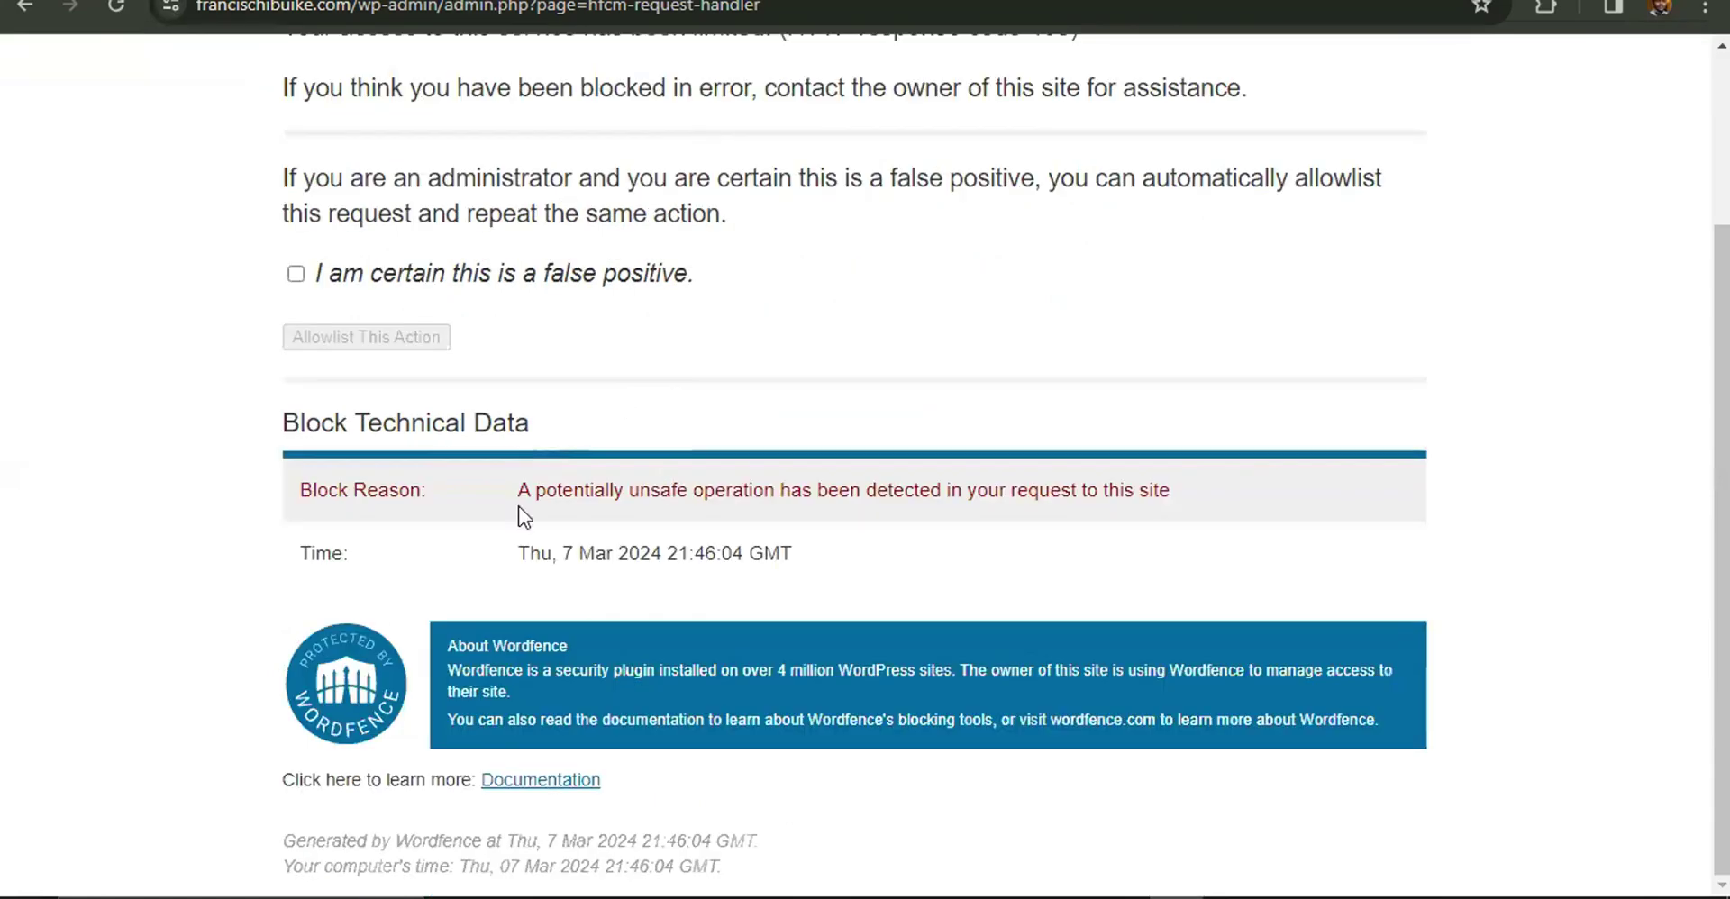
pyautogui.scroll(1, 301, 423)
pyautogui.click(296, 405)
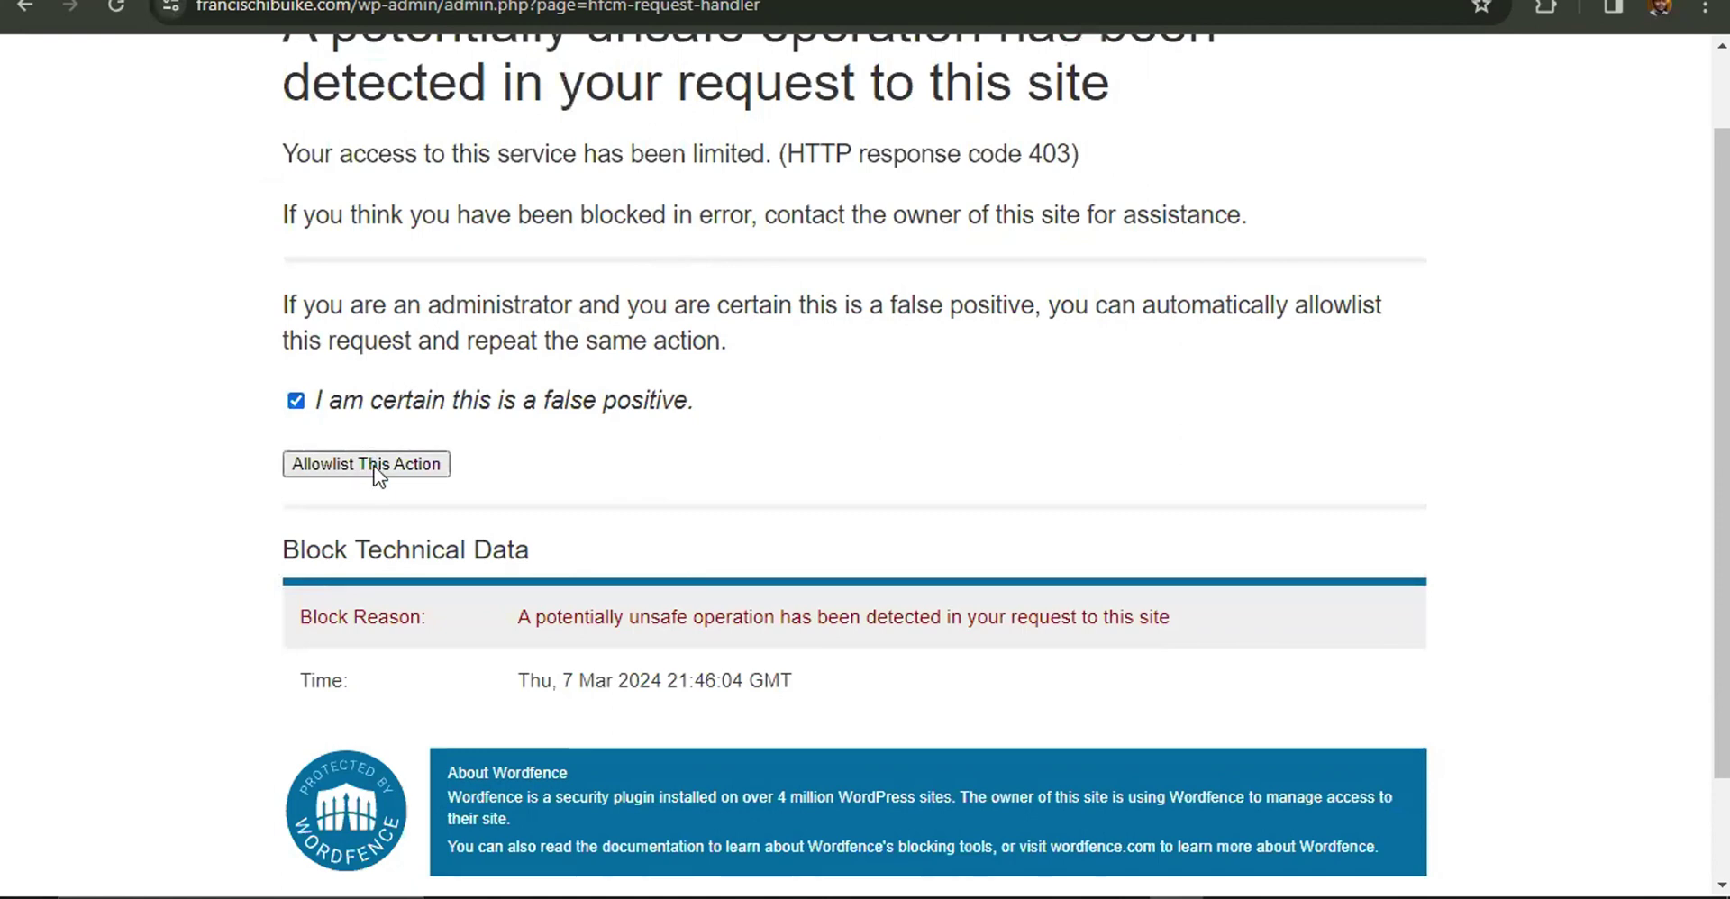
pyautogui.scroll(1, 357, 443)
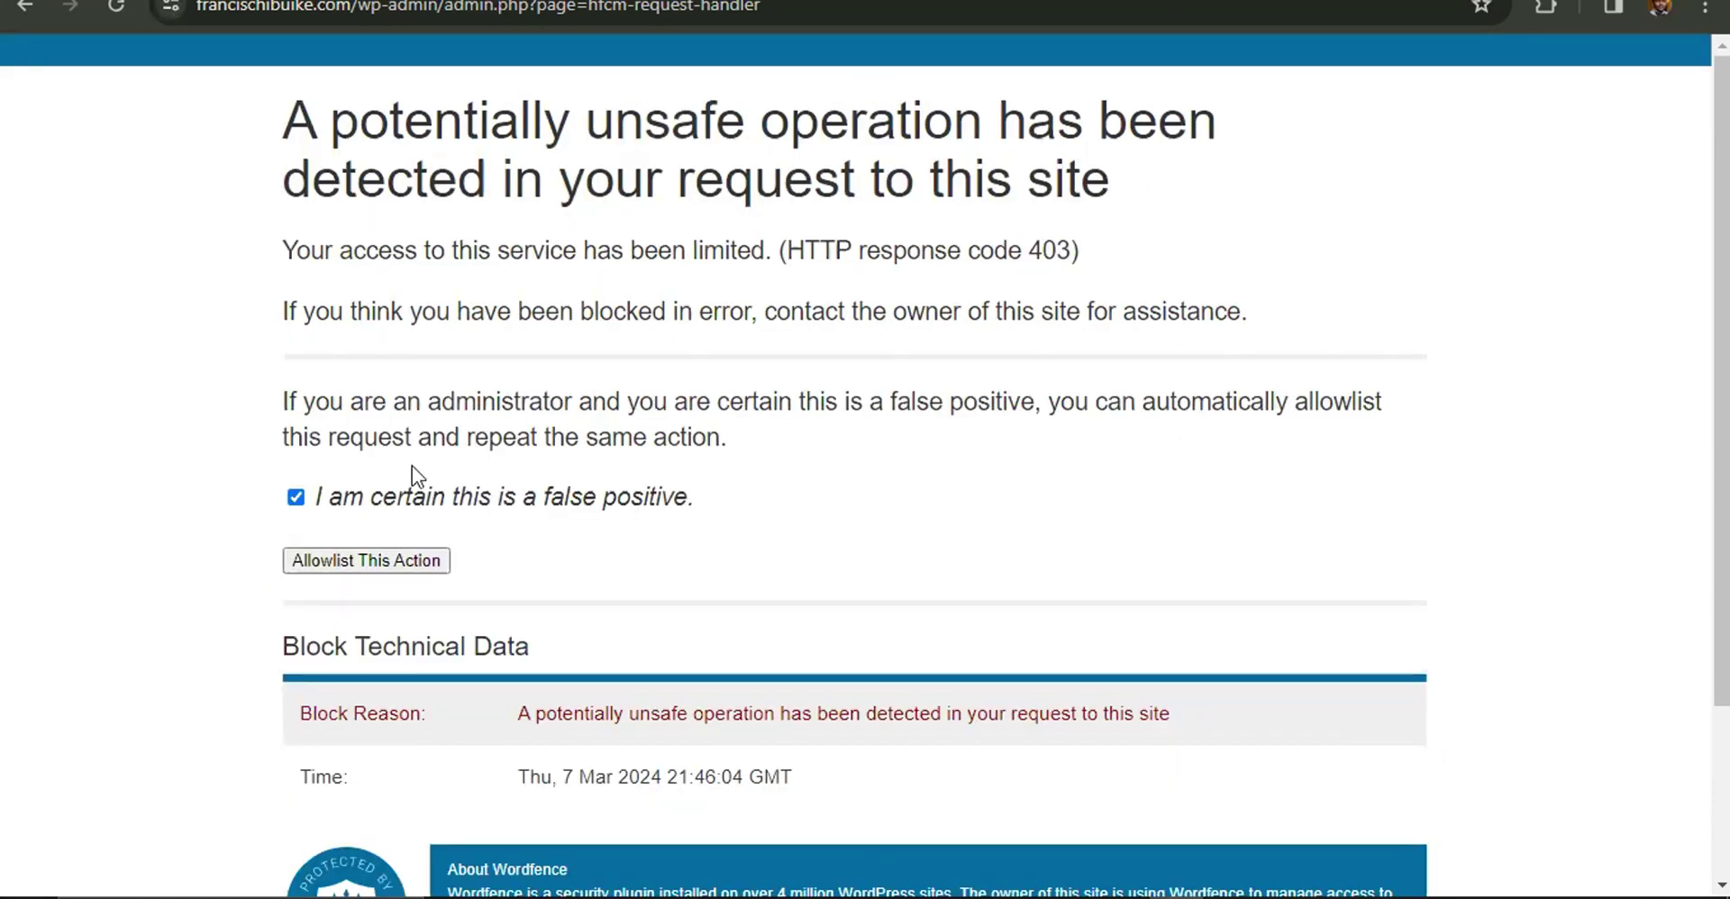
pyautogui.click(395, 561)
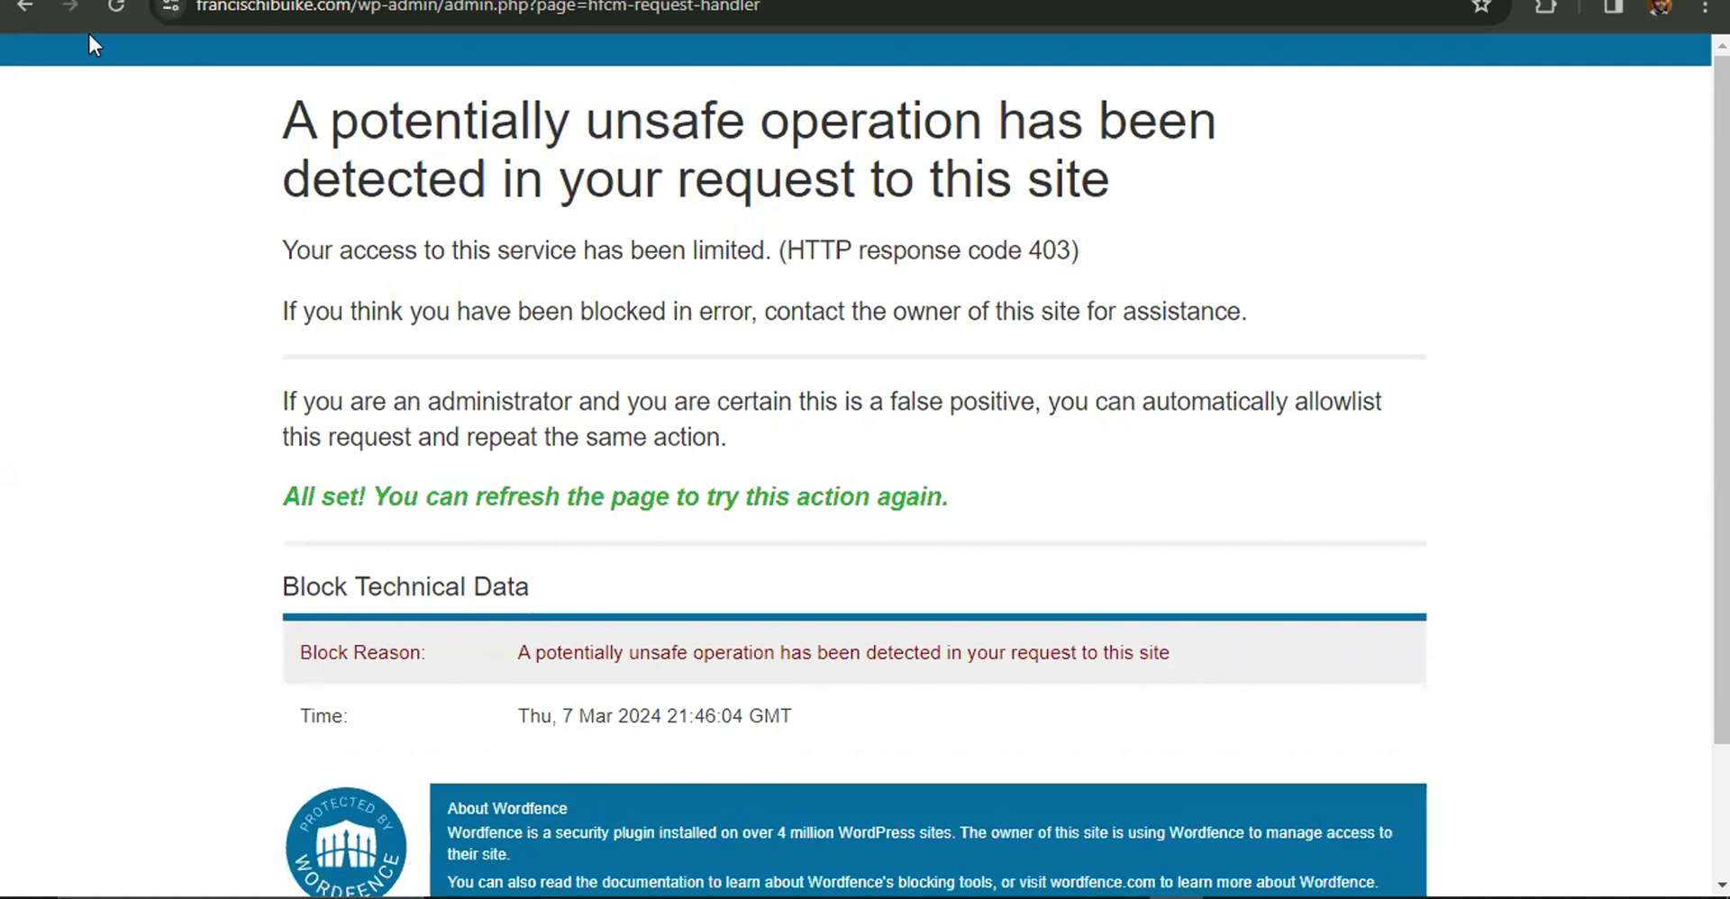
# Reload the blocked page and confirm the form resubmission to repeat the snippet save.
pyautogui.click(119, 7)
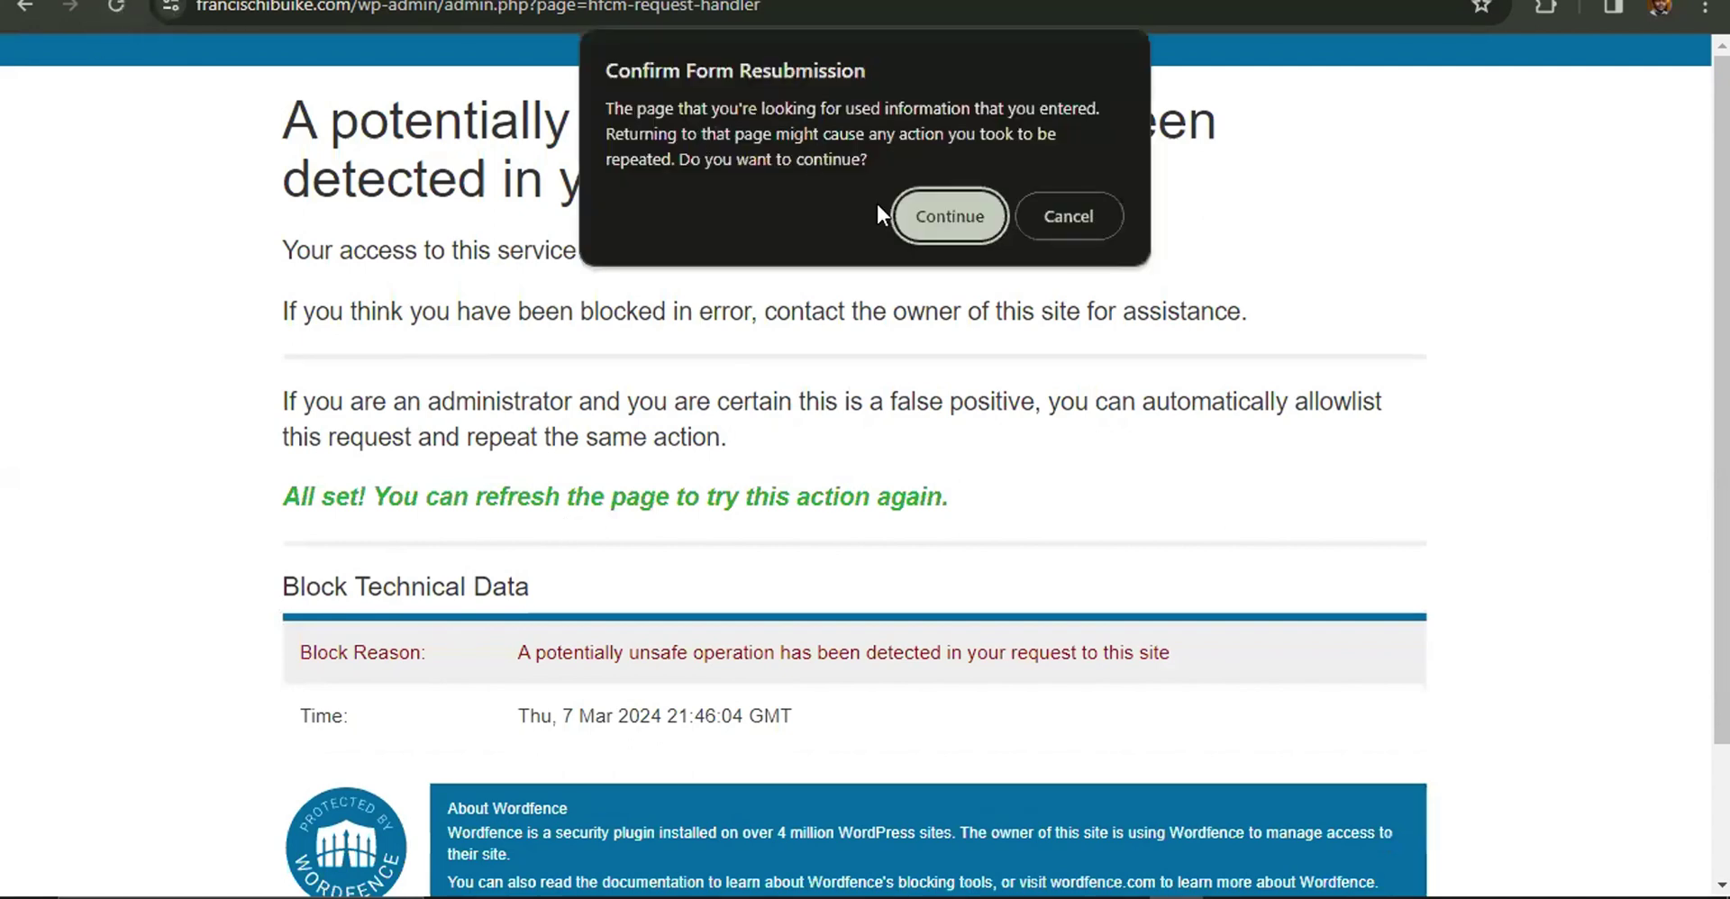
pyautogui.click(941, 217)
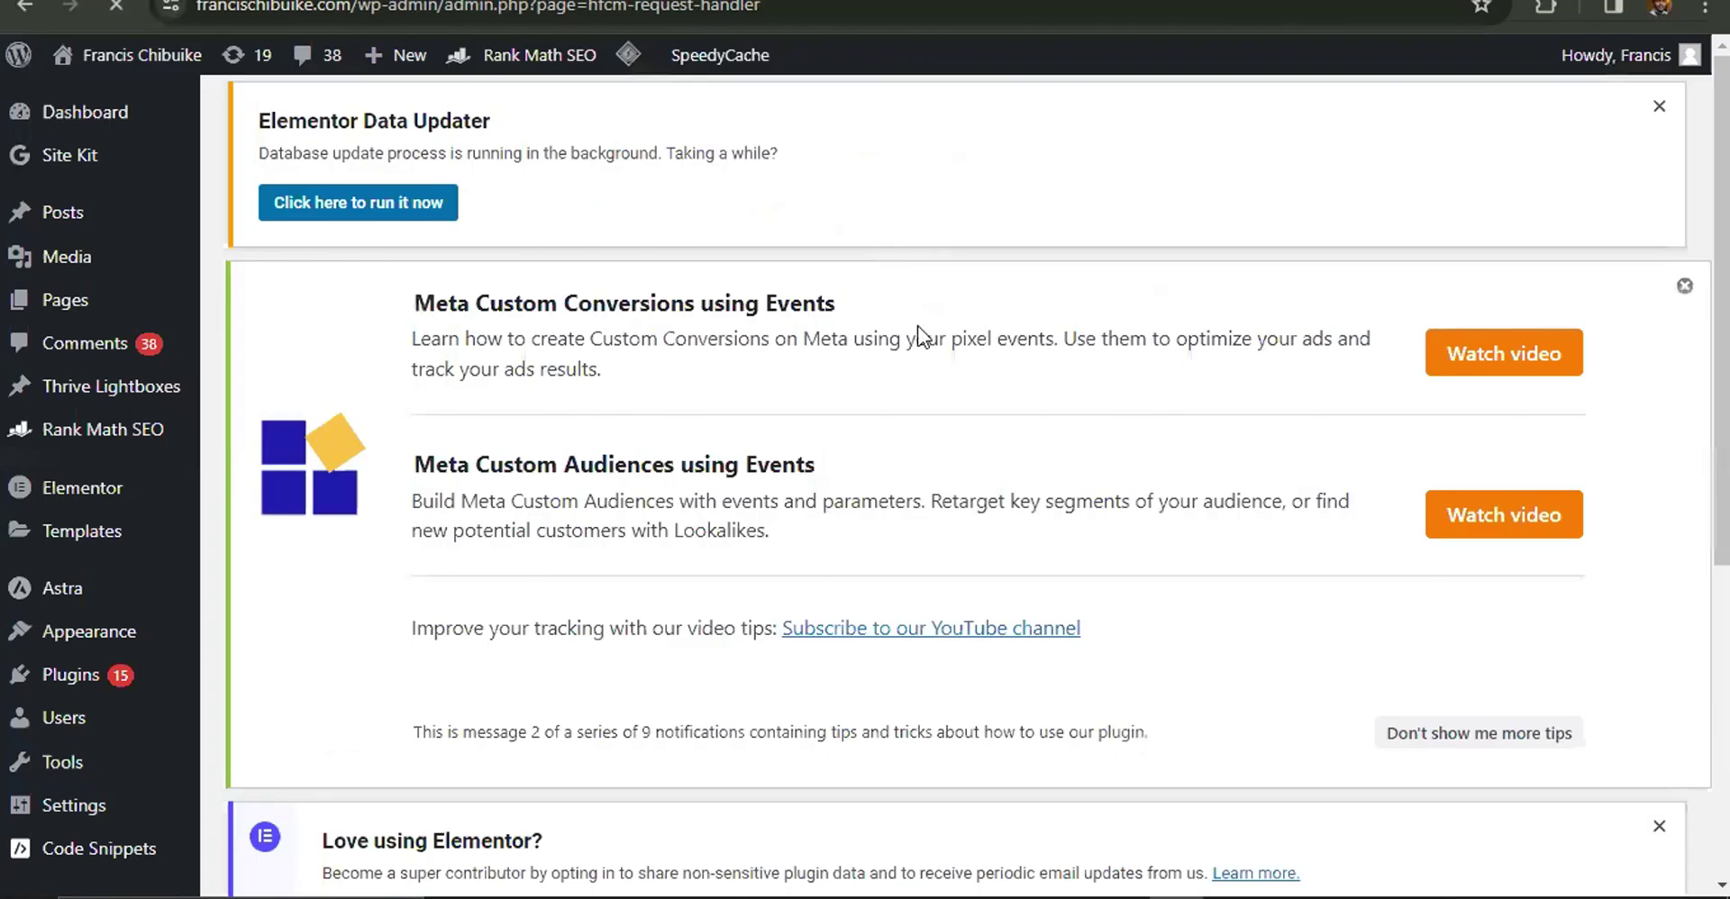
pyautogui.scroll(-3, 915, 339)
pyautogui.scroll(6, 631, 413)
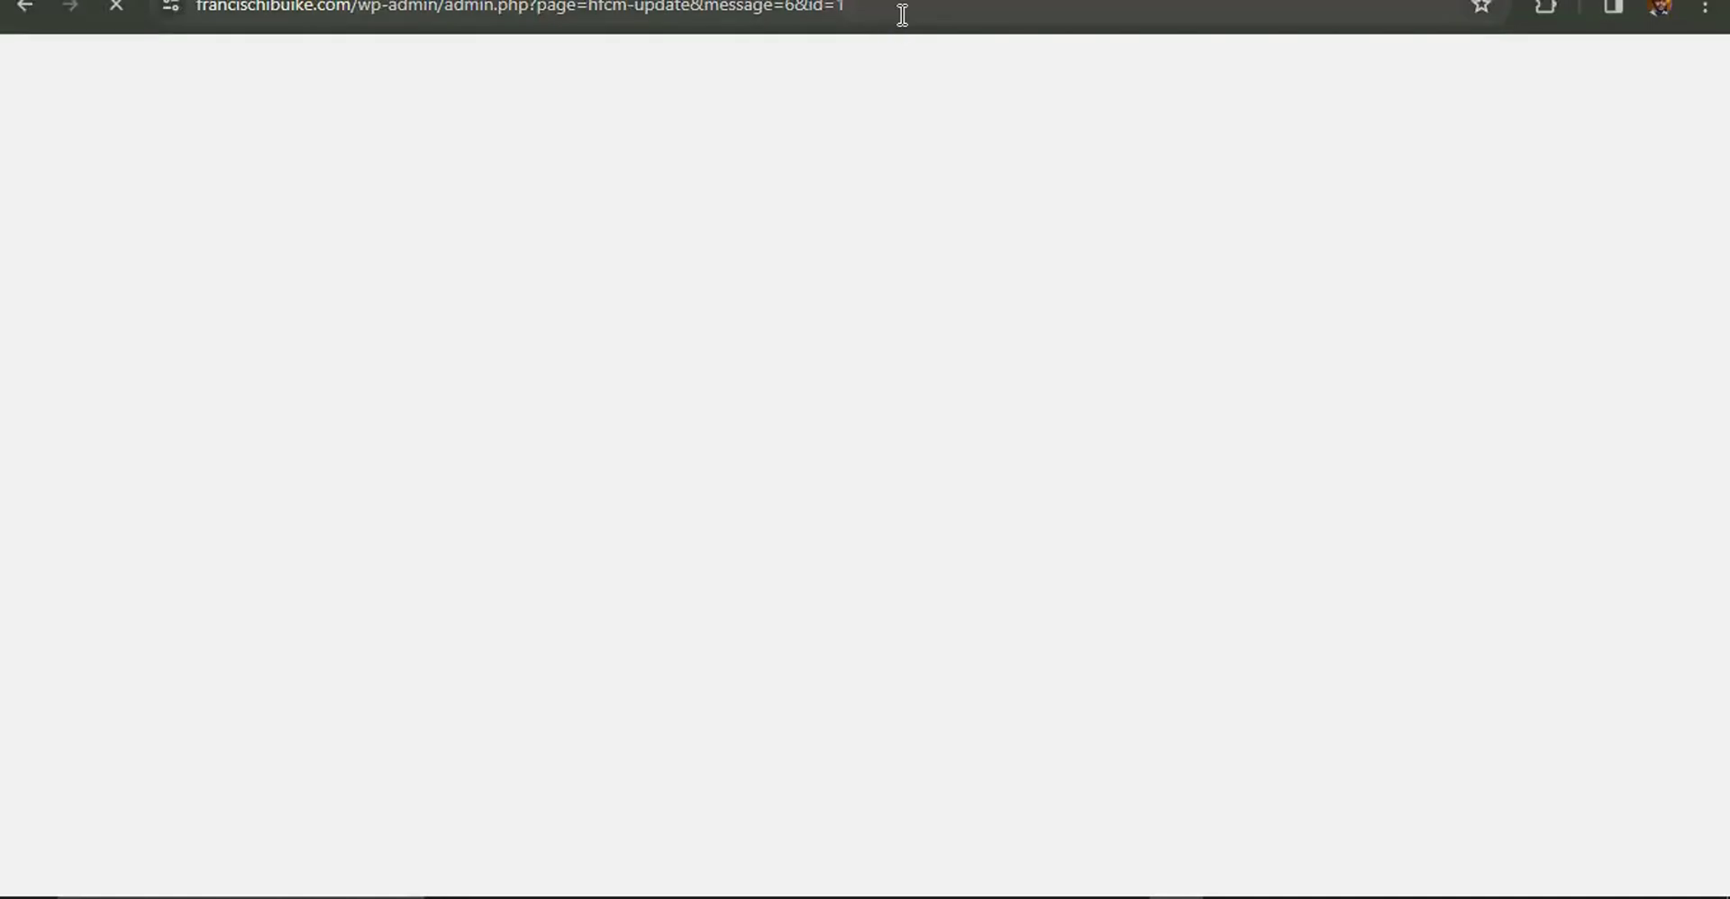
# Review the saved FIS JN snippet's settings and code, and update the snippet.
pyautogui.scroll(-10, 739, 306)
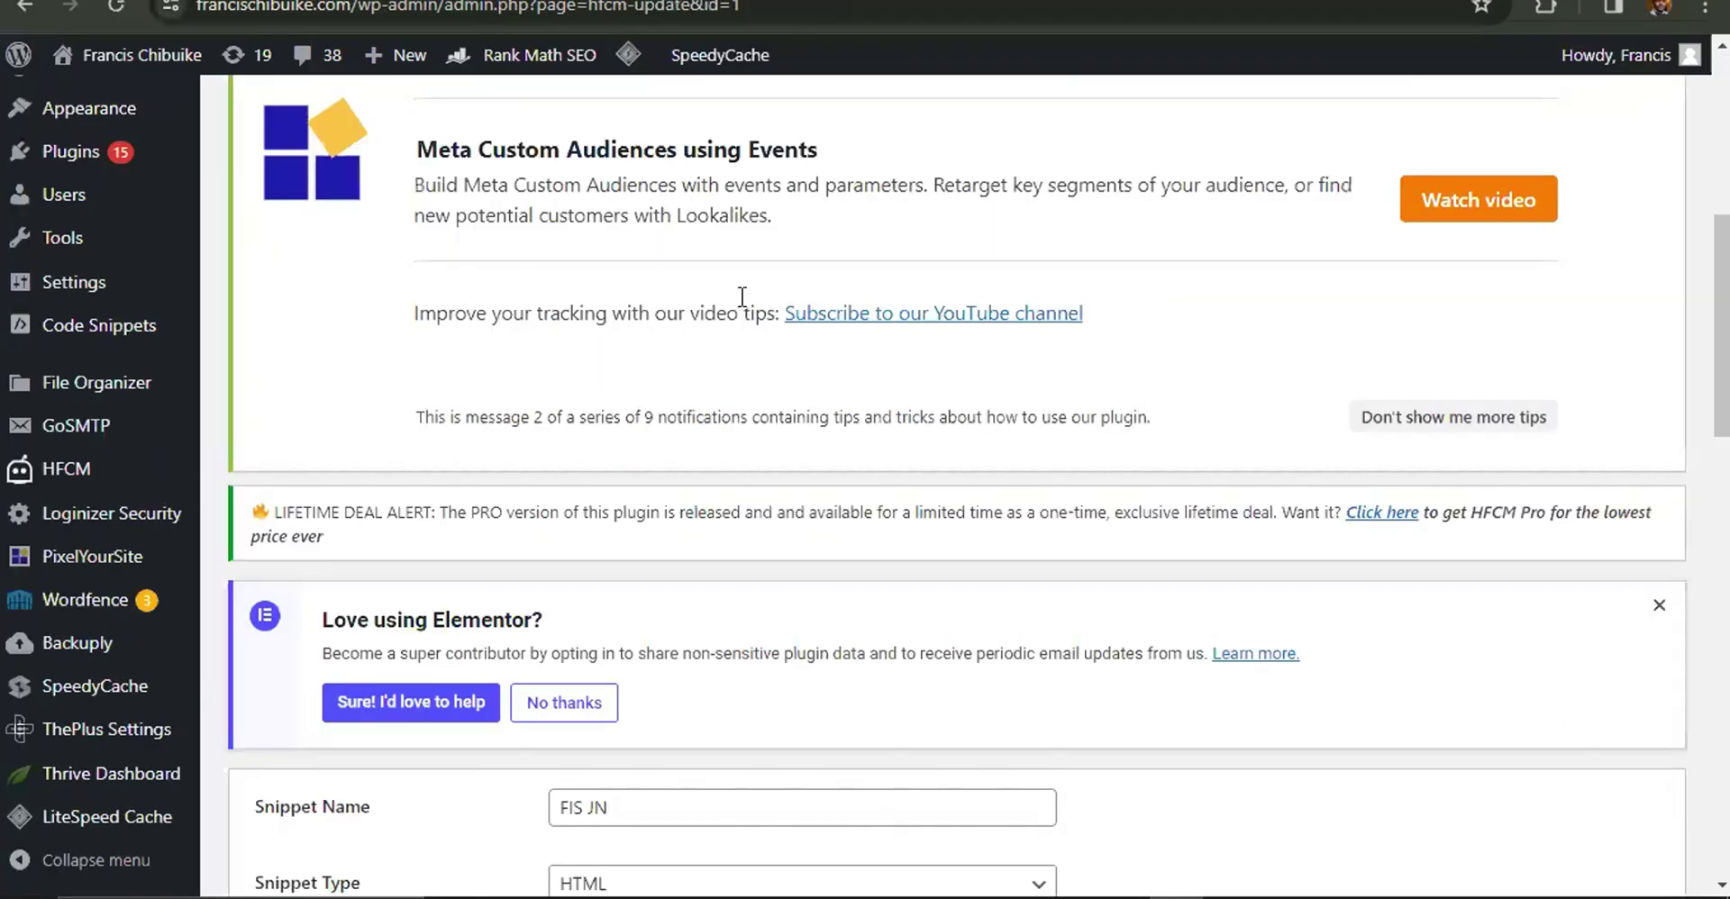
pyautogui.scroll(-4, 739, 307)
pyautogui.scroll(-6, 508, 380)
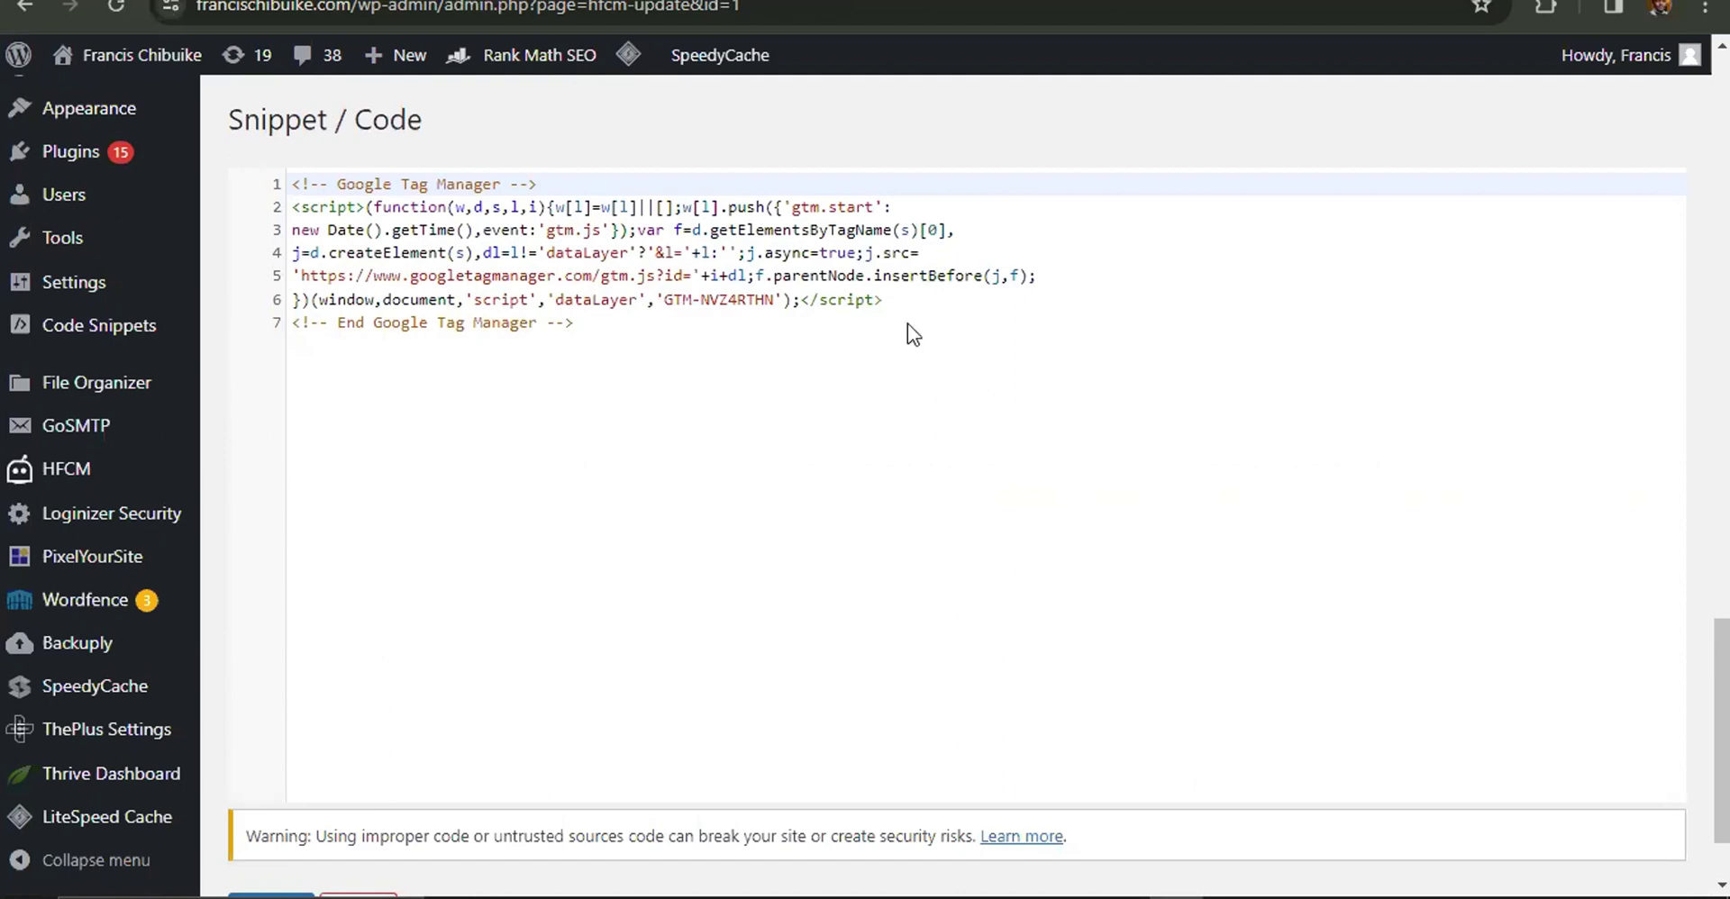
pyautogui.scroll(-2, 868, 346)
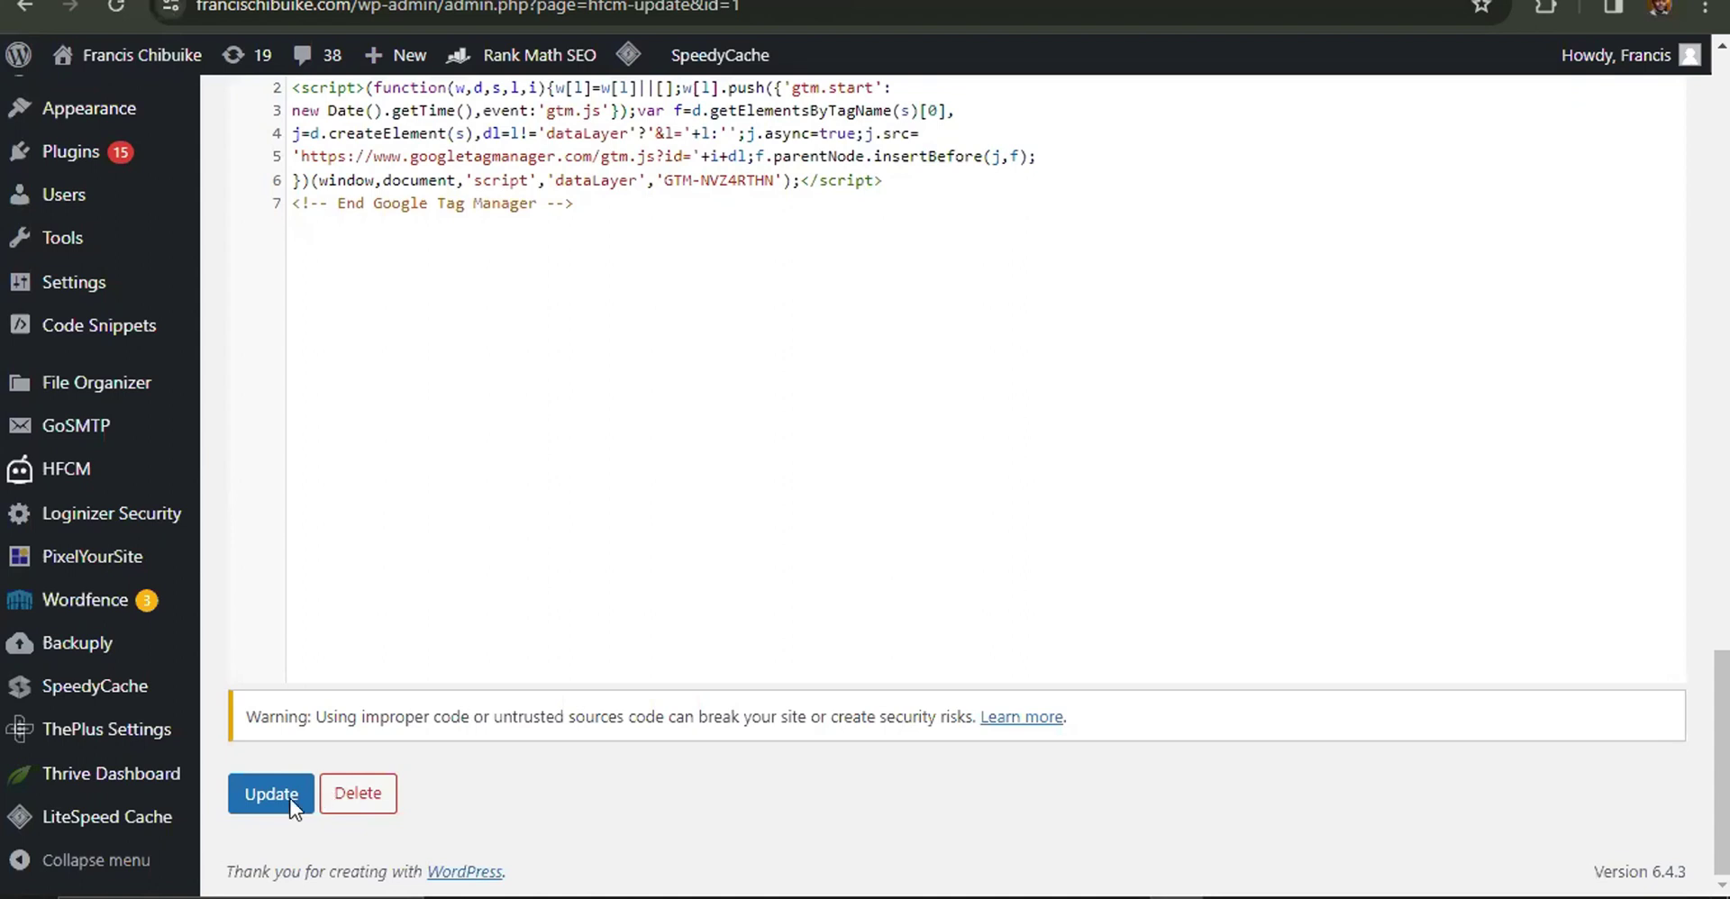
pyautogui.click(270, 799)
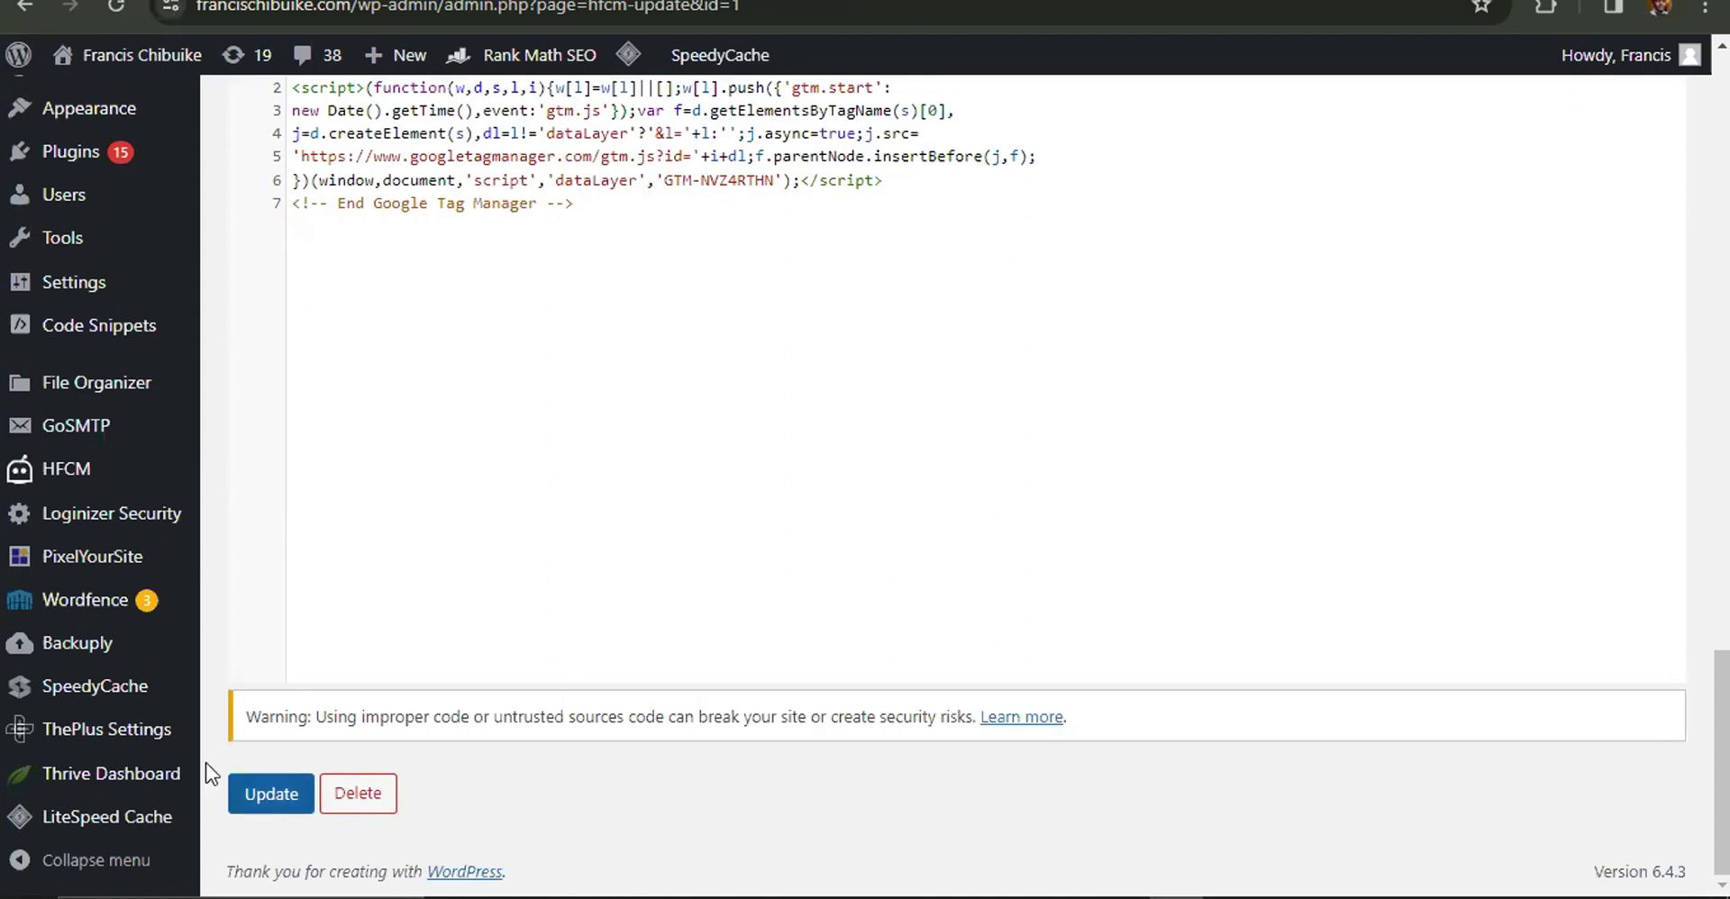
# Return to the list of all snippets and check the entry for FIS JN.
pyautogui.click(59, 475)
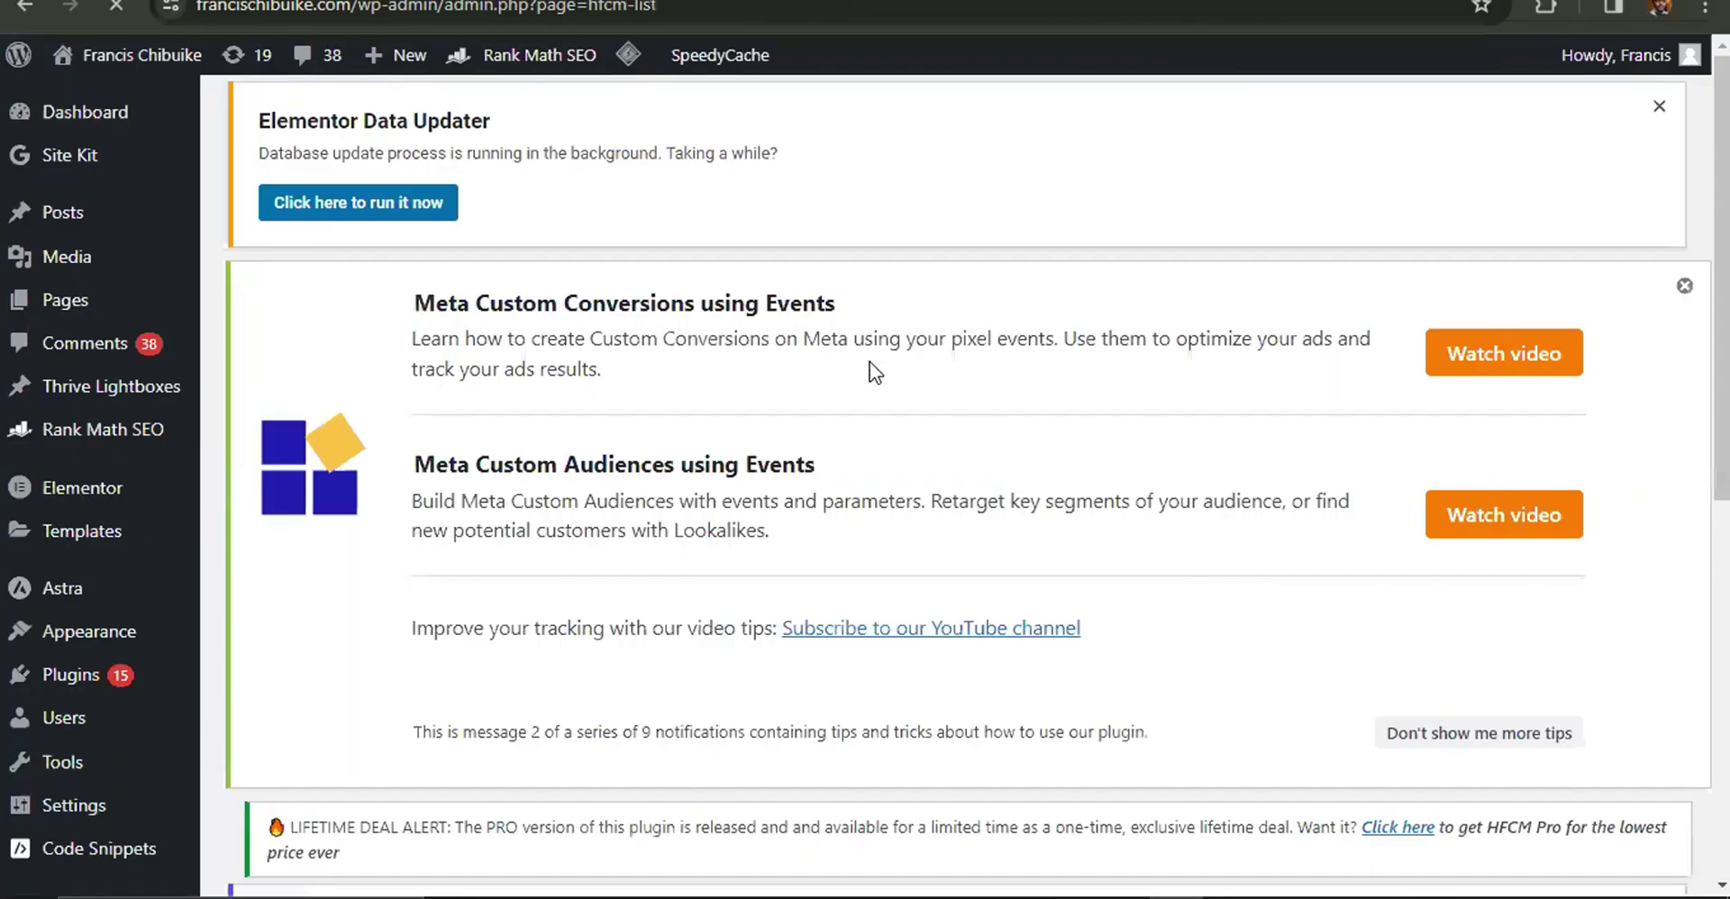
pyautogui.scroll(-3, 852, 366)
pyautogui.scroll(-5, 613, 531)
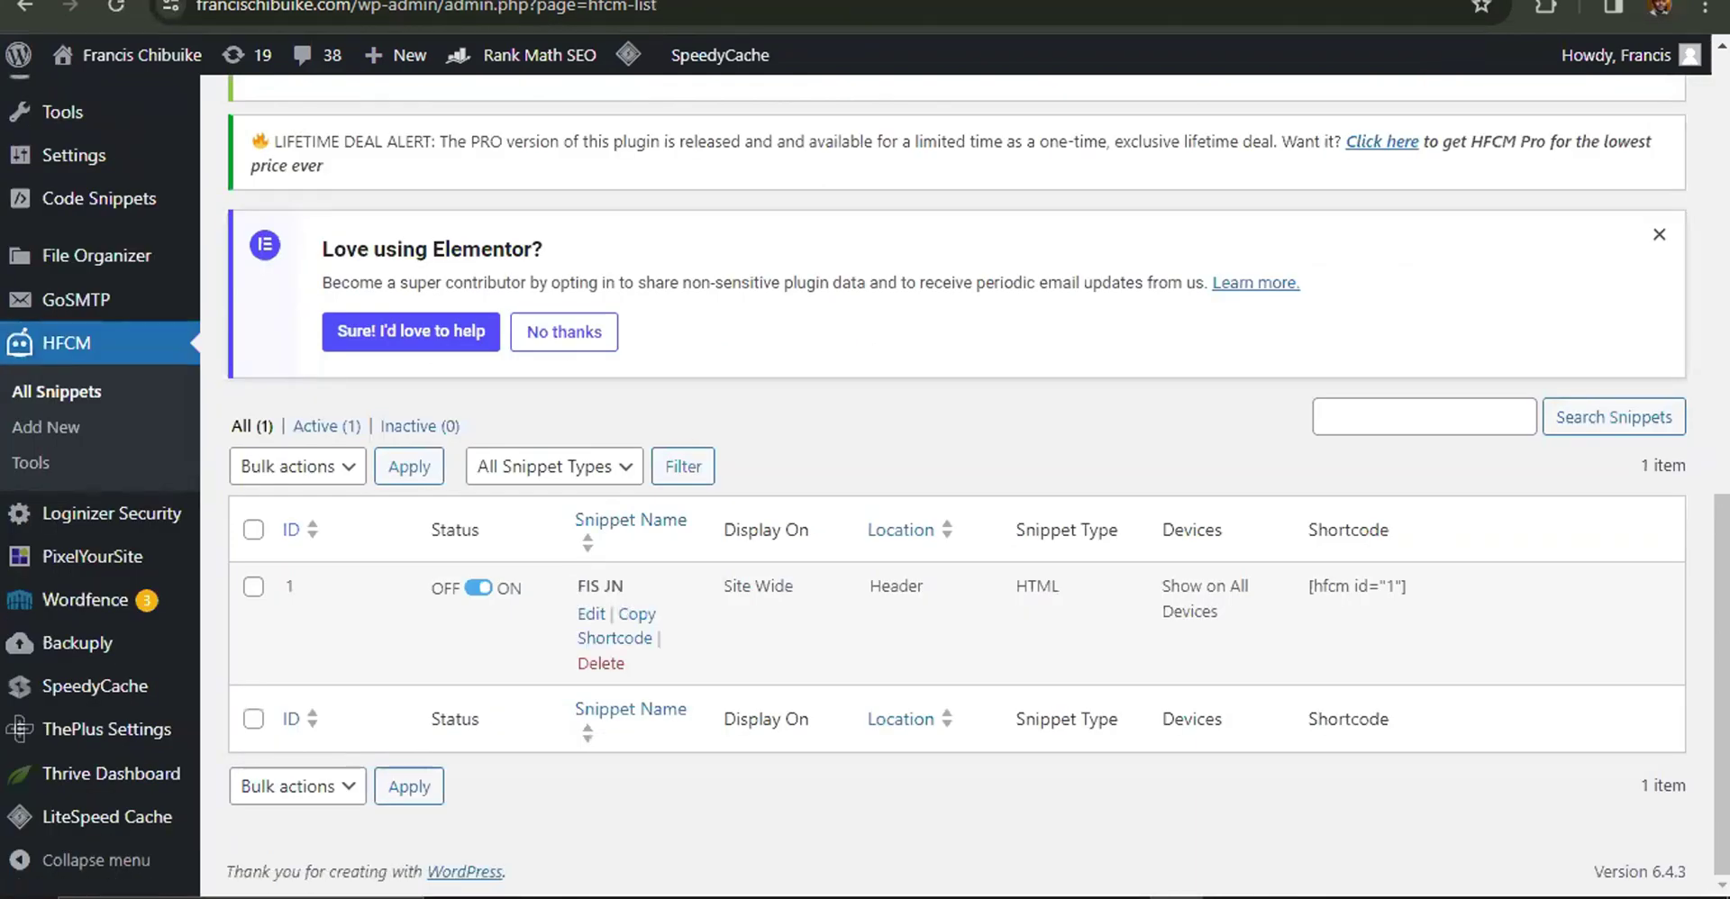
# Copy the Tag Manager noscript code meant for just after the opening body tag and return to WordPress.
pyautogui.hotkey('ctrl', 'Tab')
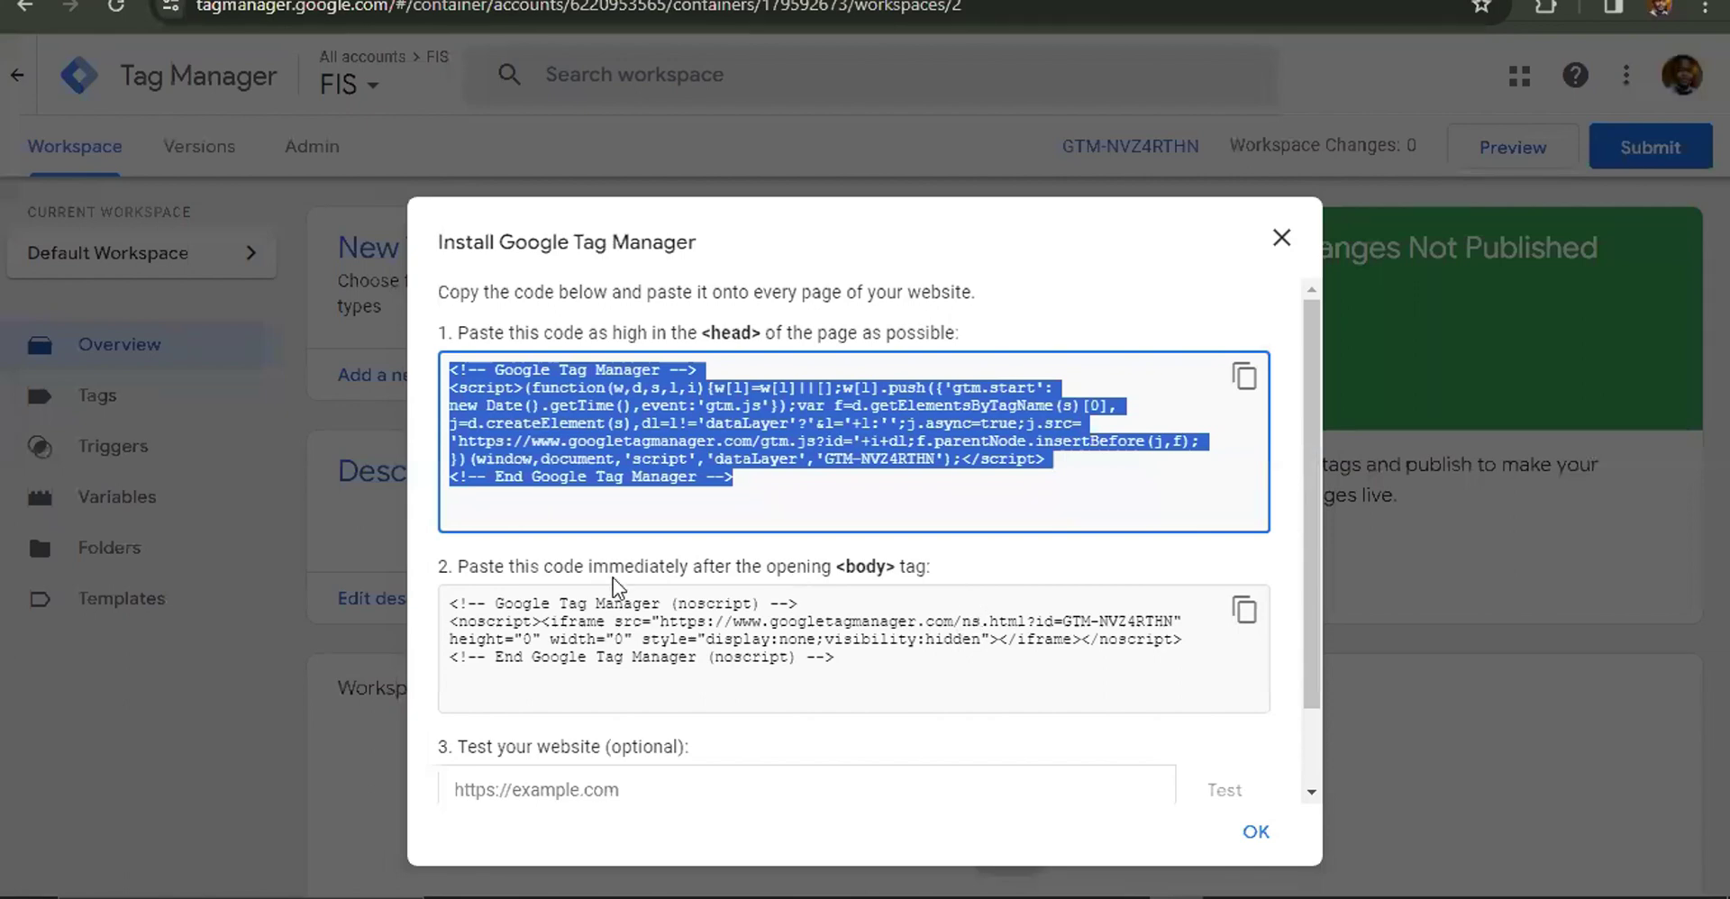
pyautogui.click(1243, 622)
pyautogui.click(1243, 622)
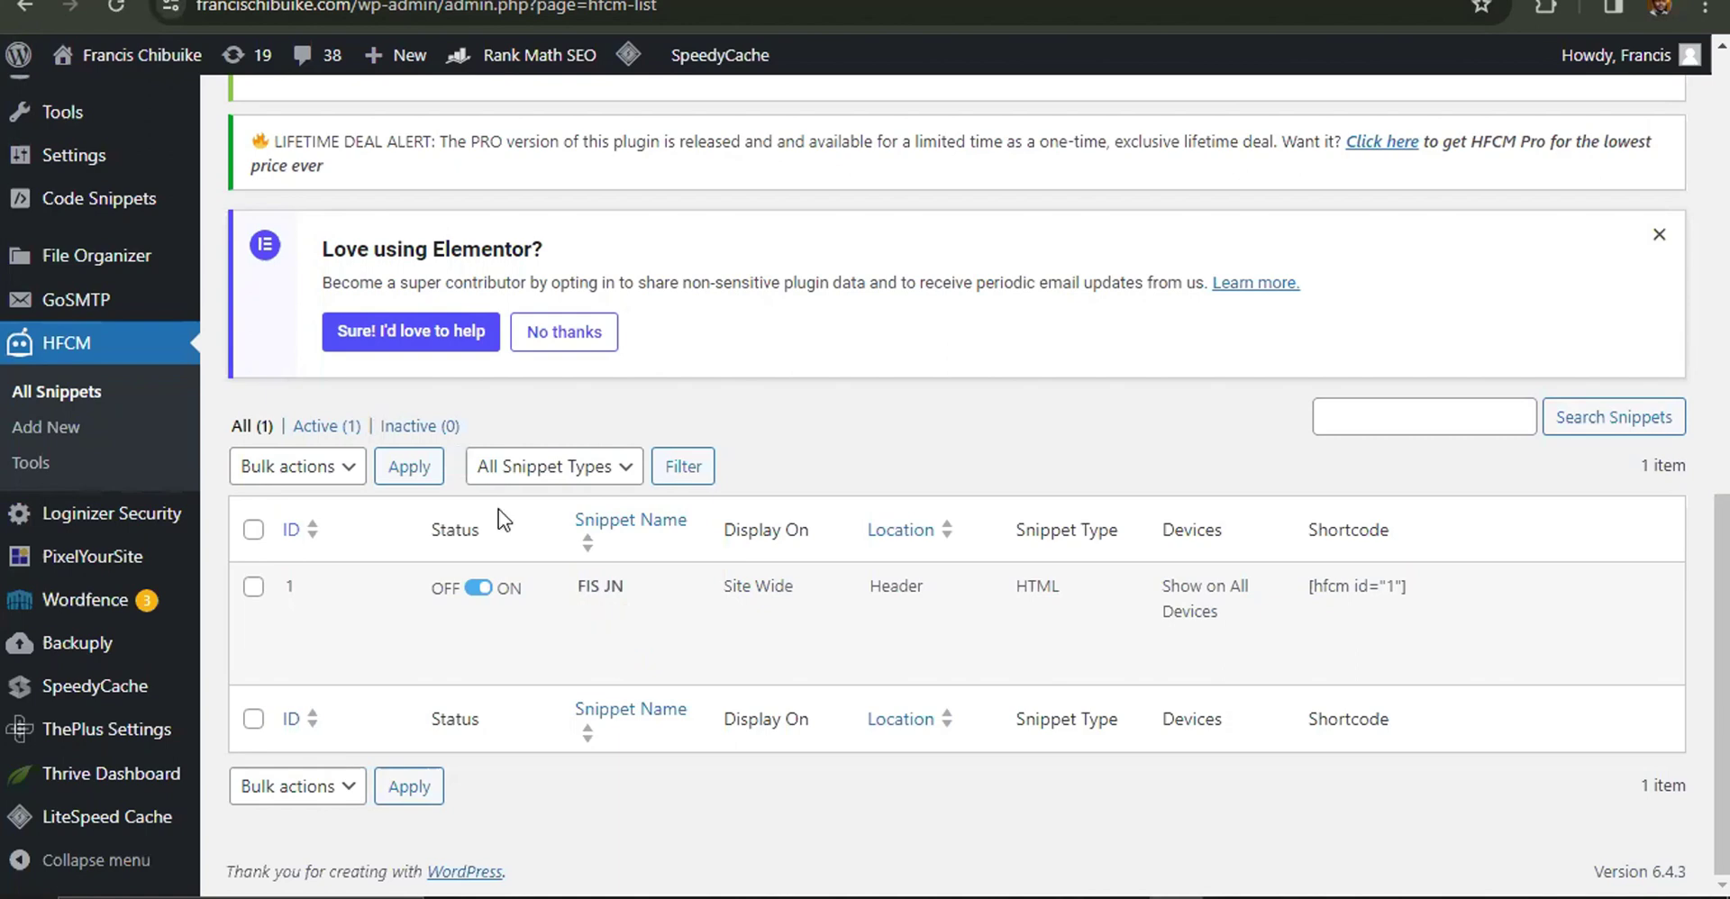
# Start a second Header Footer Code Manager snippet for the copied noscript code.
pyautogui.scroll(10, 489, 323)
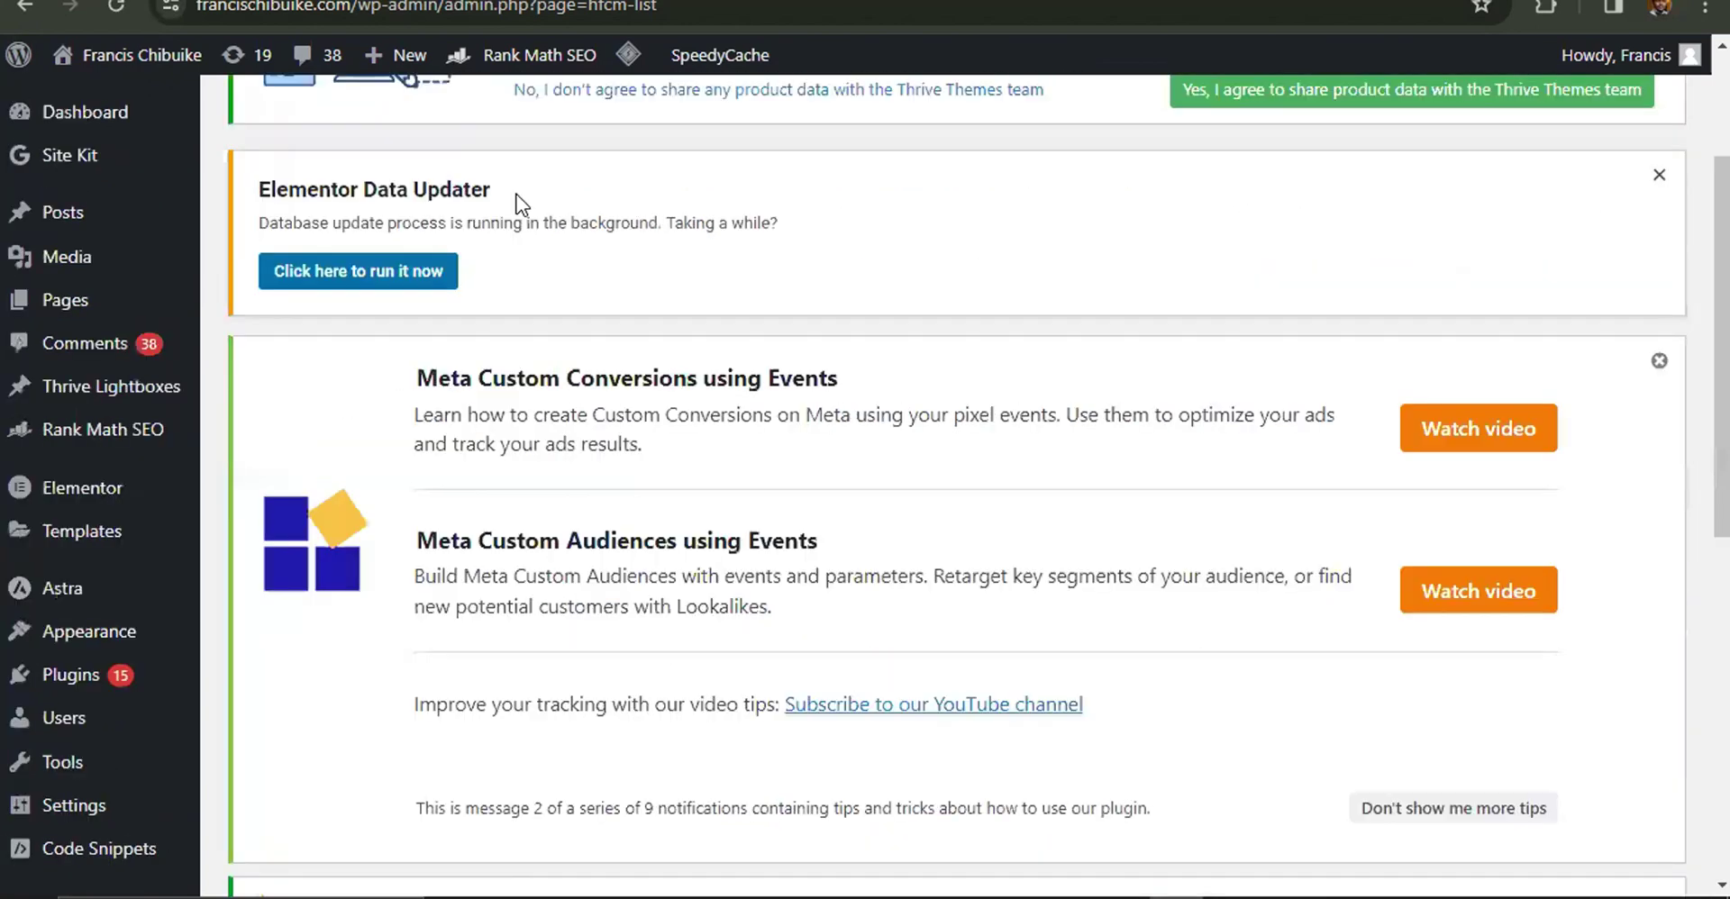
pyautogui.scroll(3, 489, 191)
pyautogui.click(475, 122)
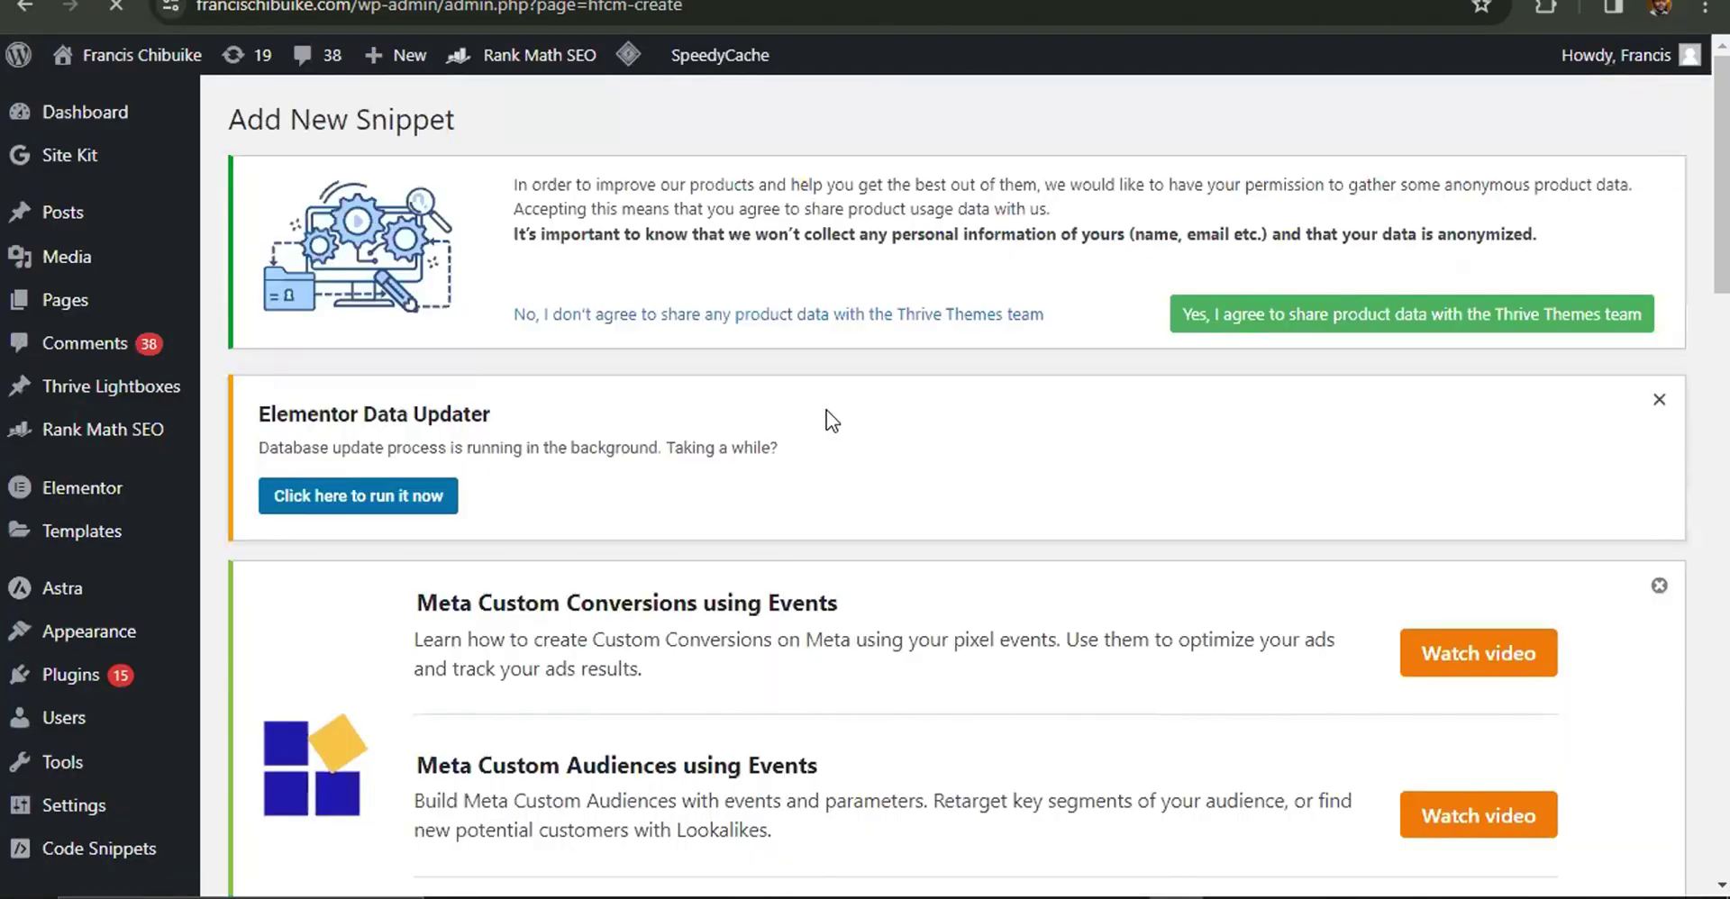
# Name the new snippet FIS JN BD and set its location to Footer.
pyautogui.scroll(-10, 816, 424)
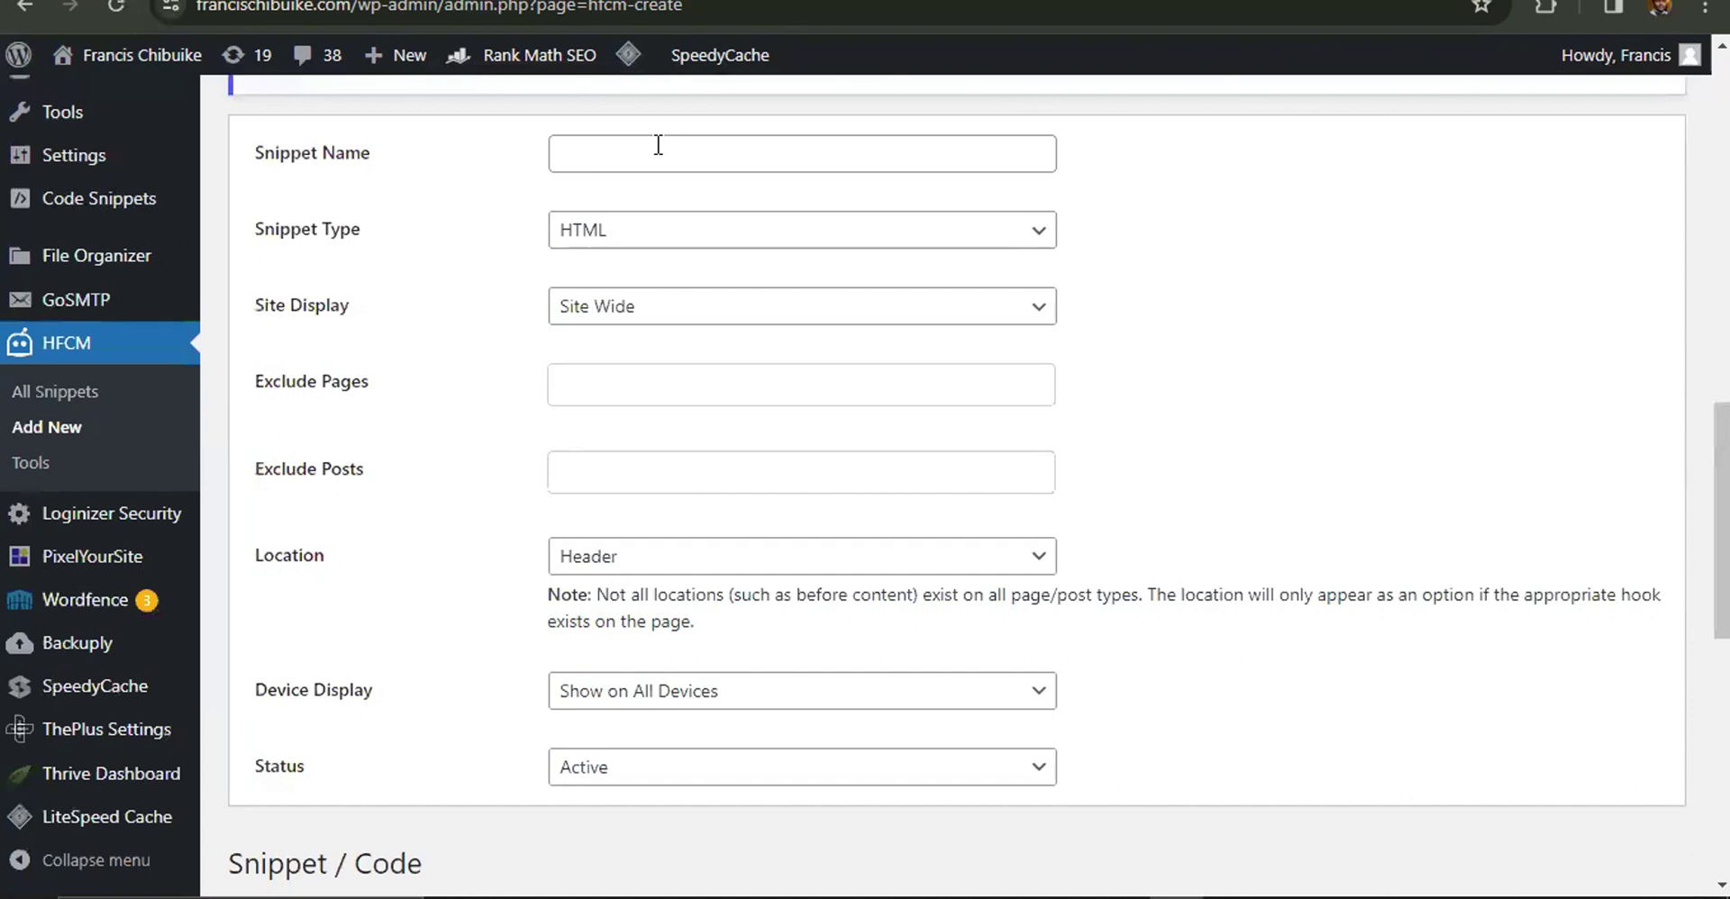
pyautogui.click(658, 144)
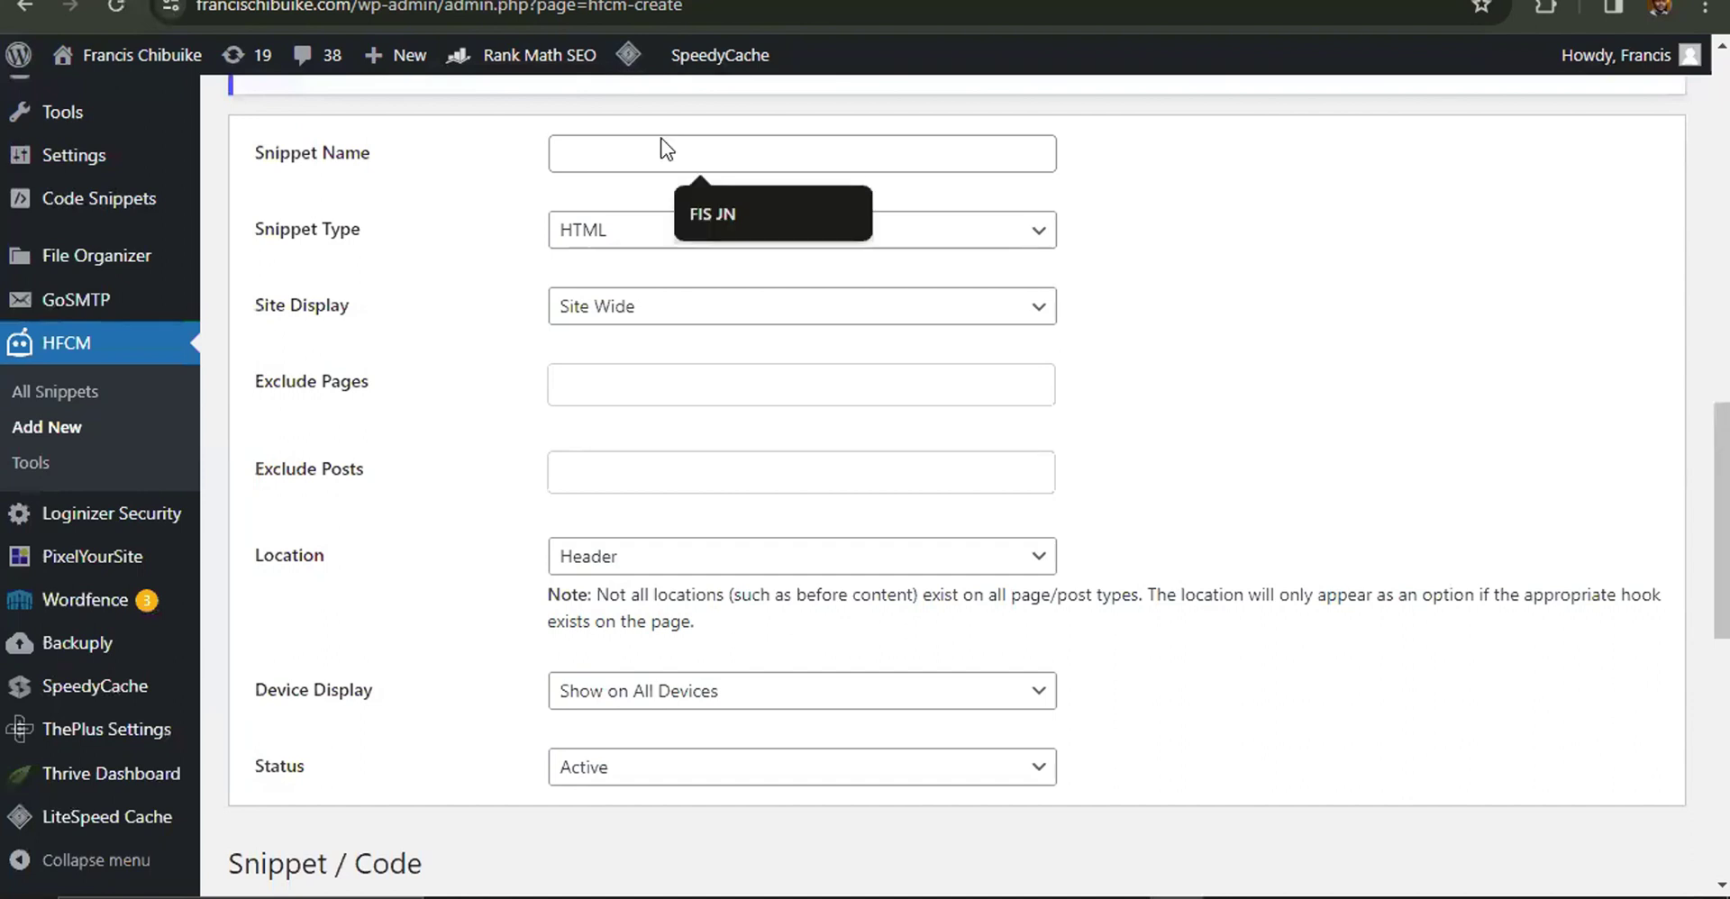
pyautogui.click(743, 211)
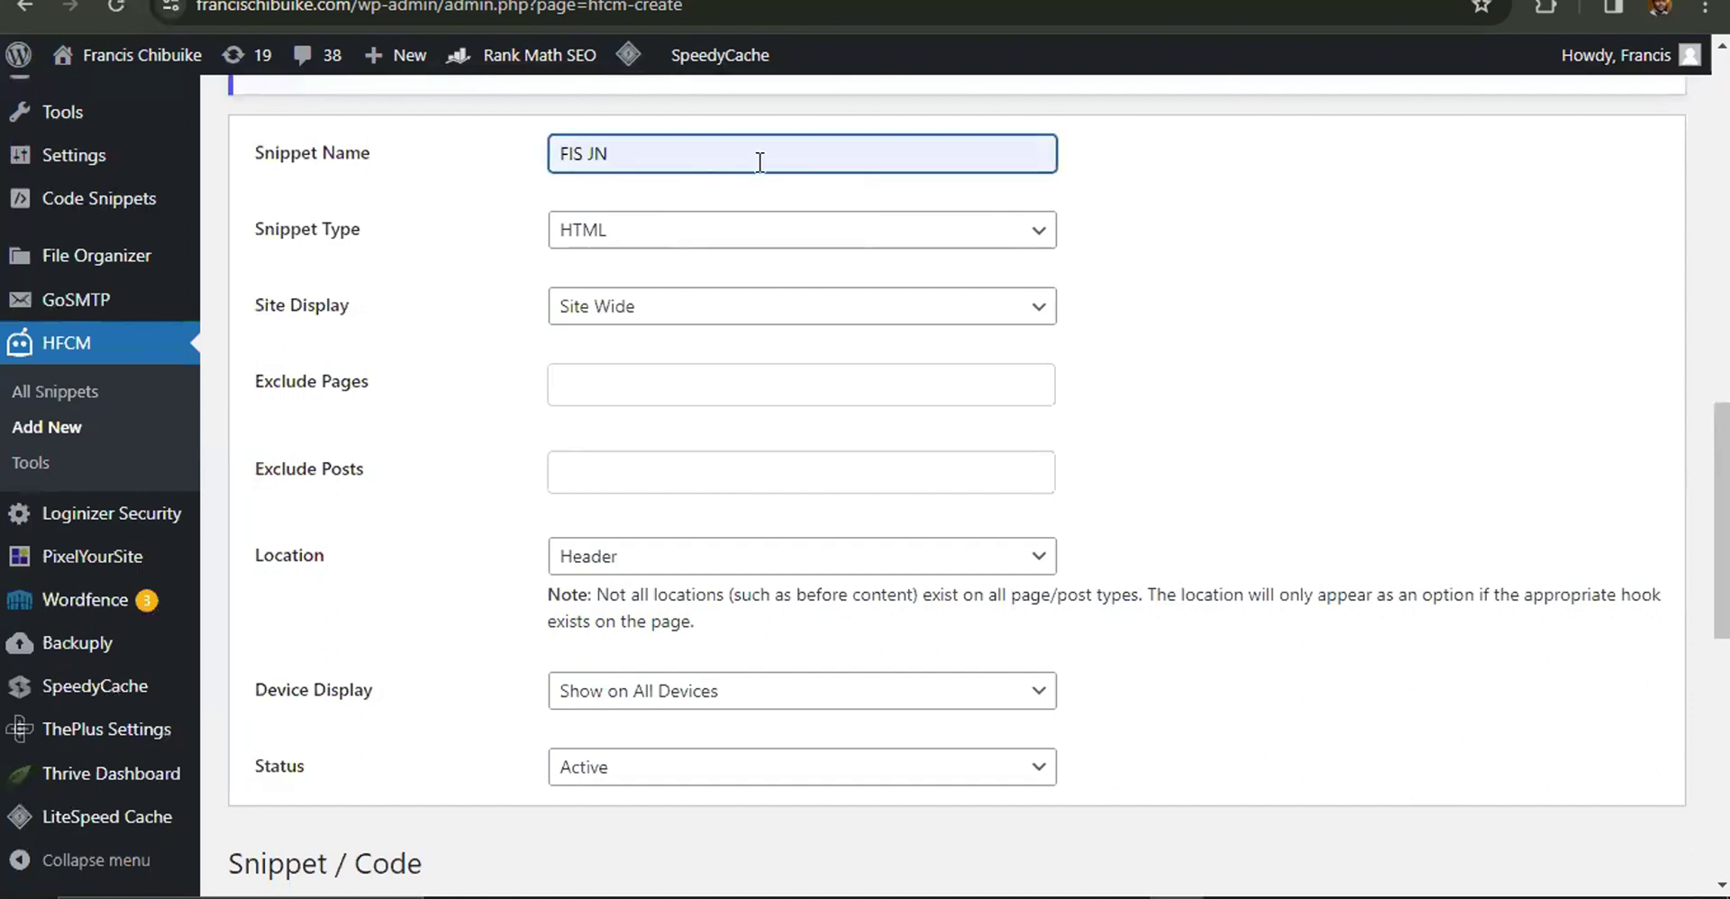
pyautogui.write('BD')
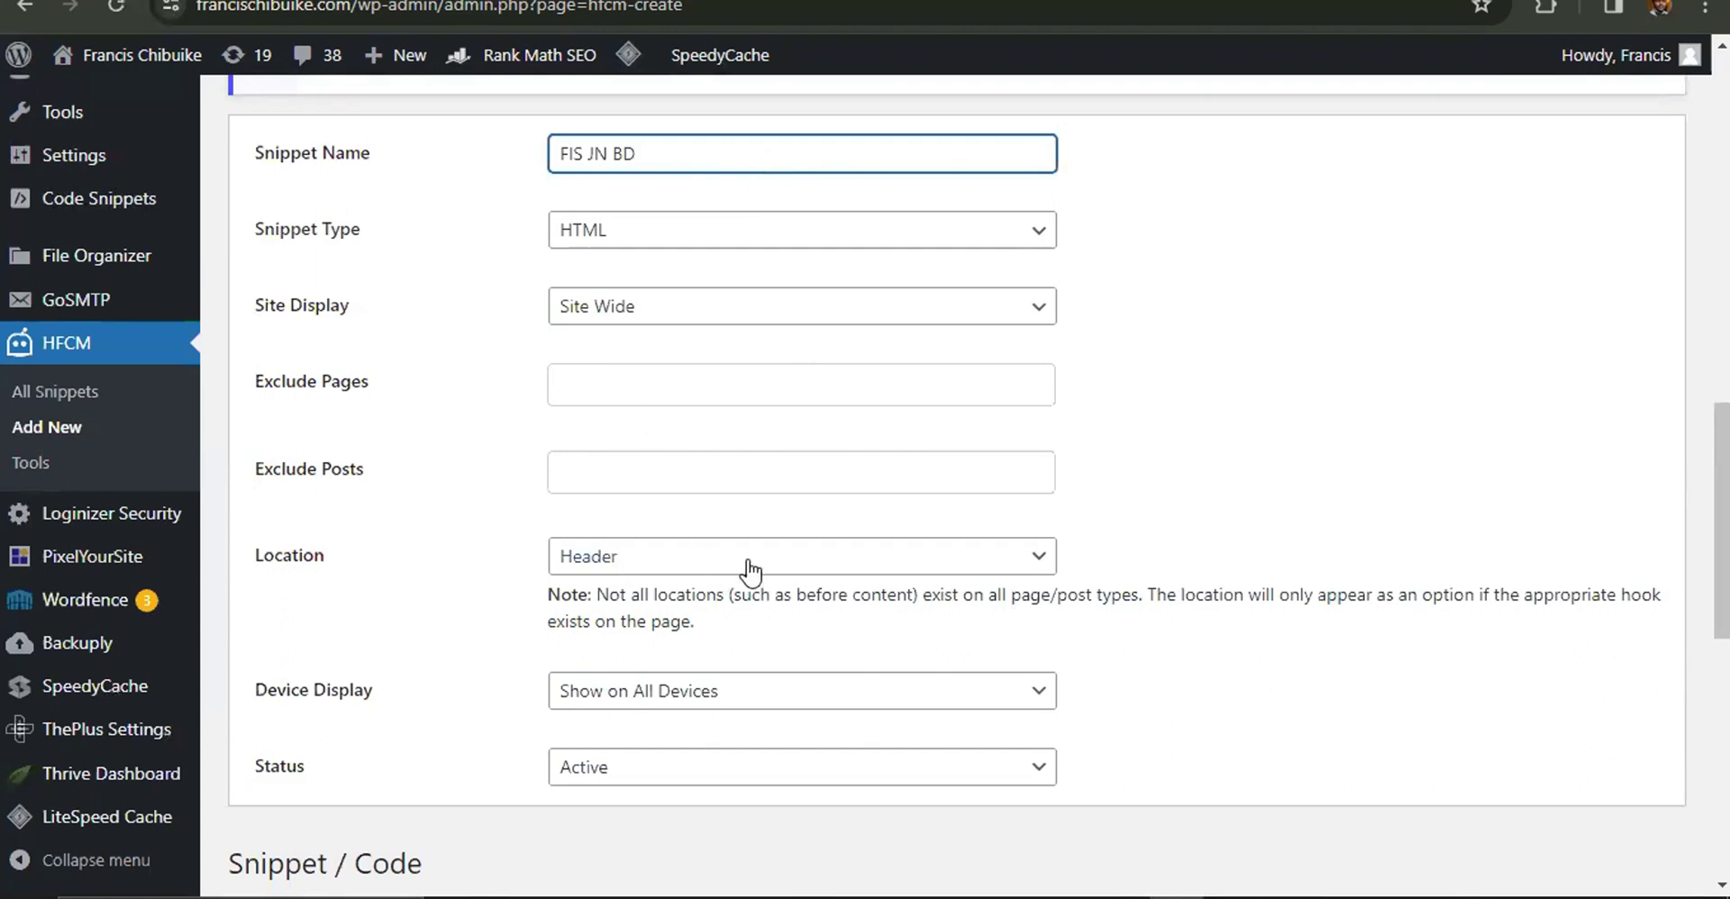
pyautogui.click(708, 563)
pyautogui.press('Down')
pyautogui.press('Return')
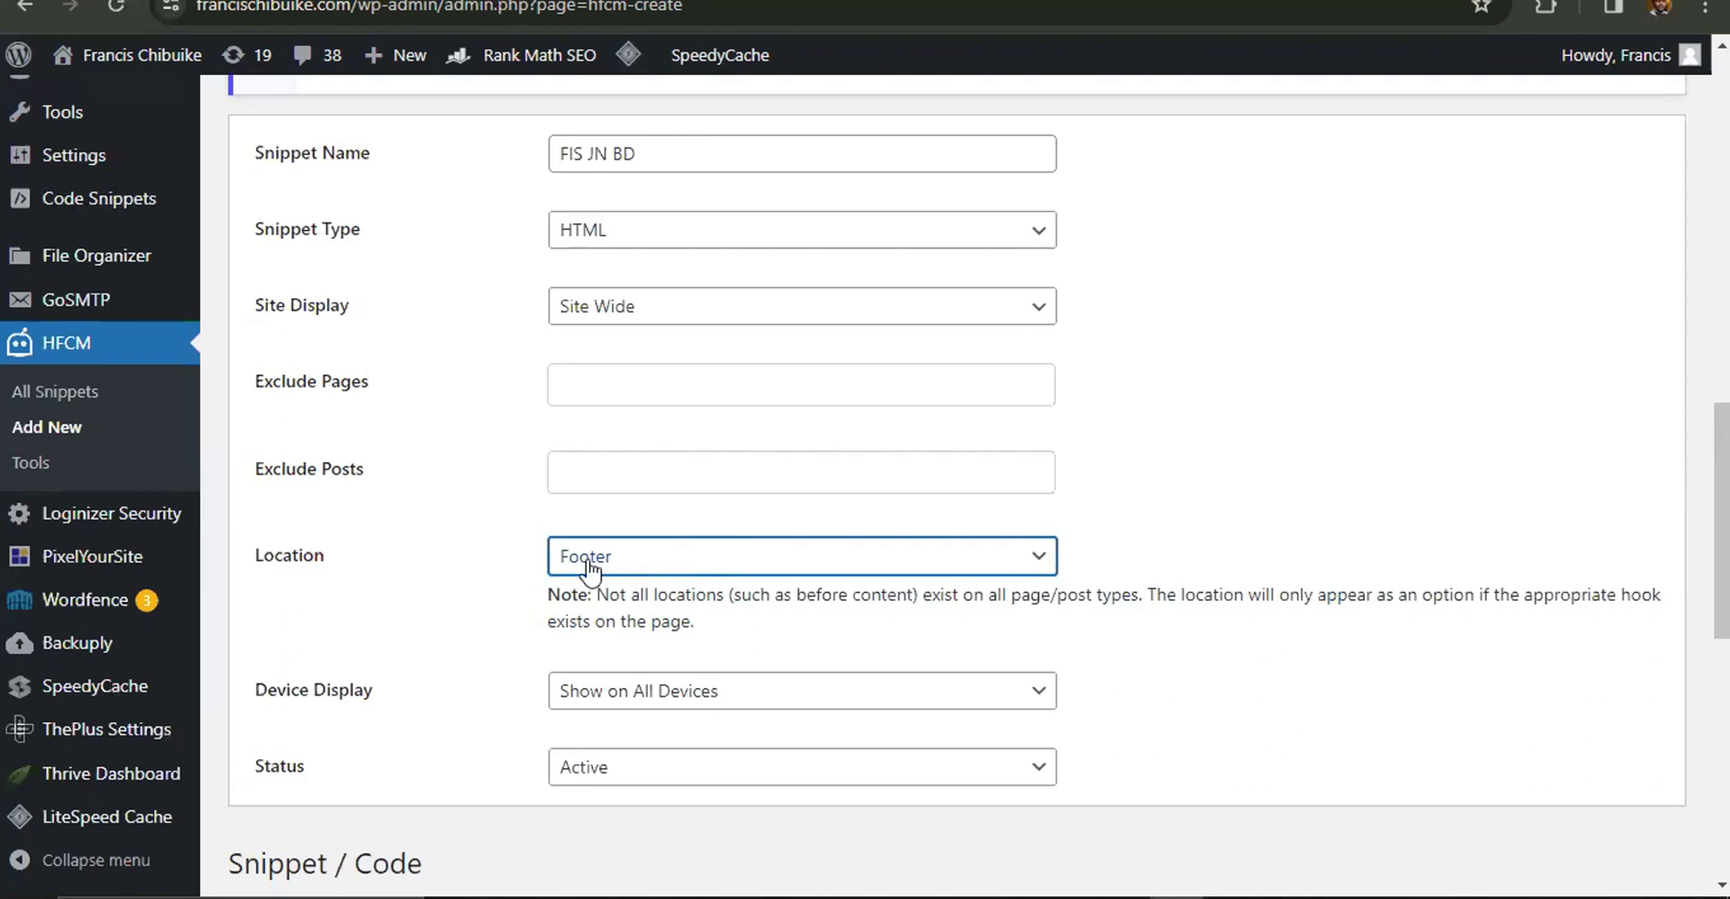
# Paste the copied Tag Manager noscript code into the snippet's code area and save the snippet.
pyautogui.scroll(-5, 585, 554)
pyautogui.click(376, 418)
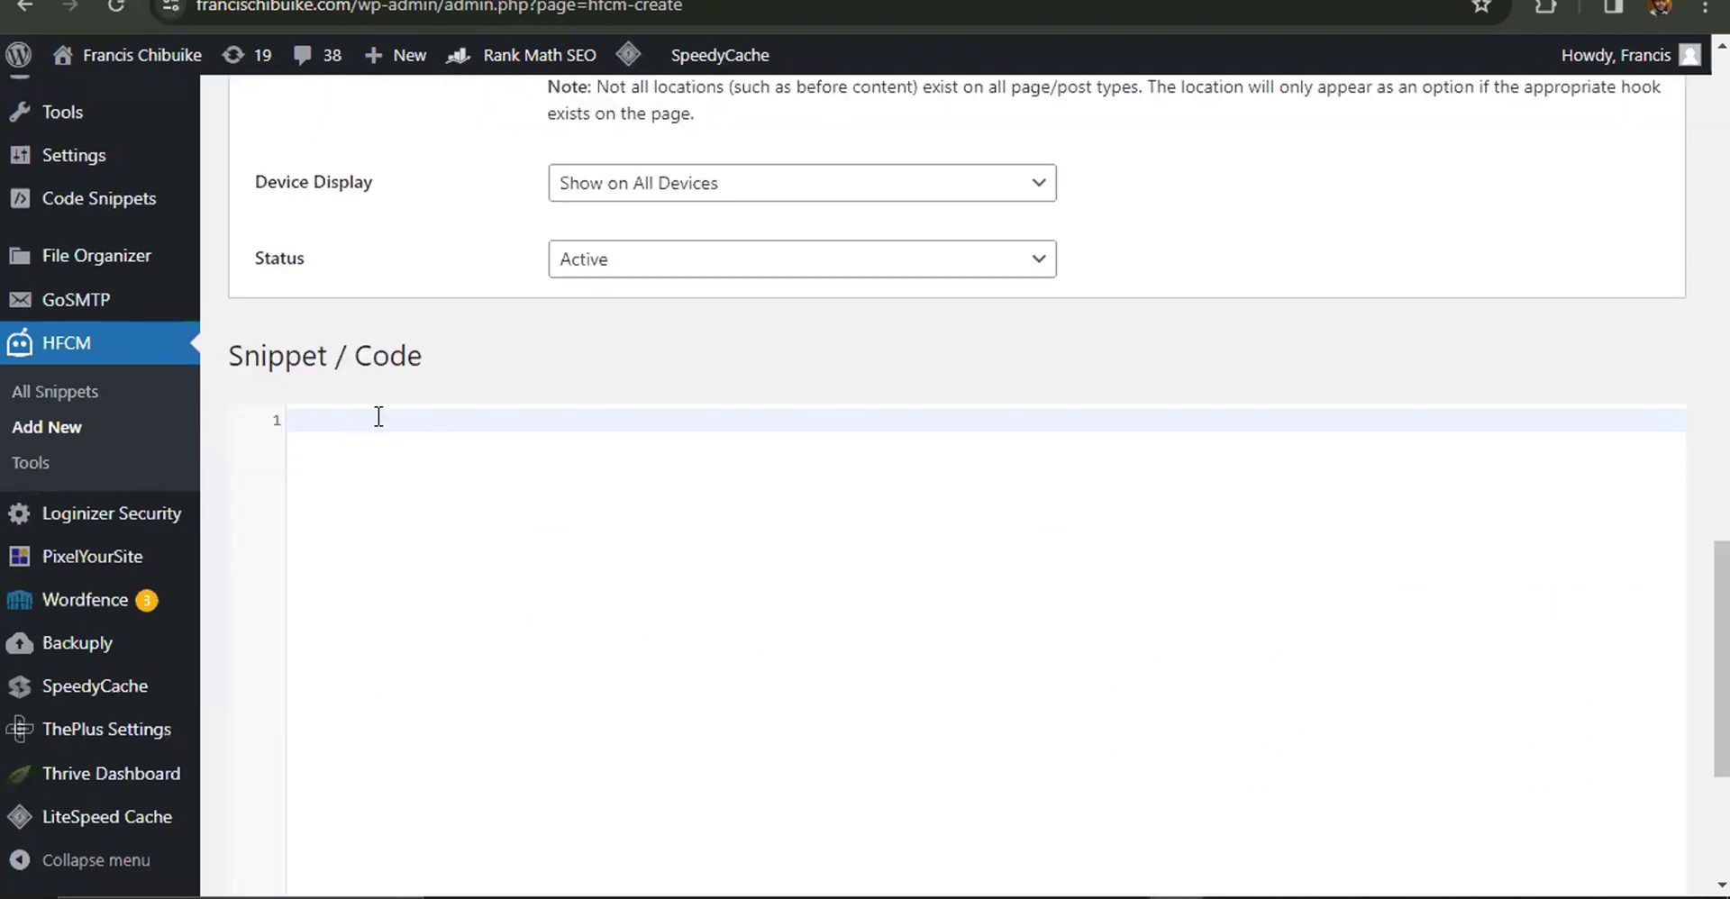
pyautogui.hotkey('ctrl', 'v')
pyautogui.scroll(-4, 706, 471)
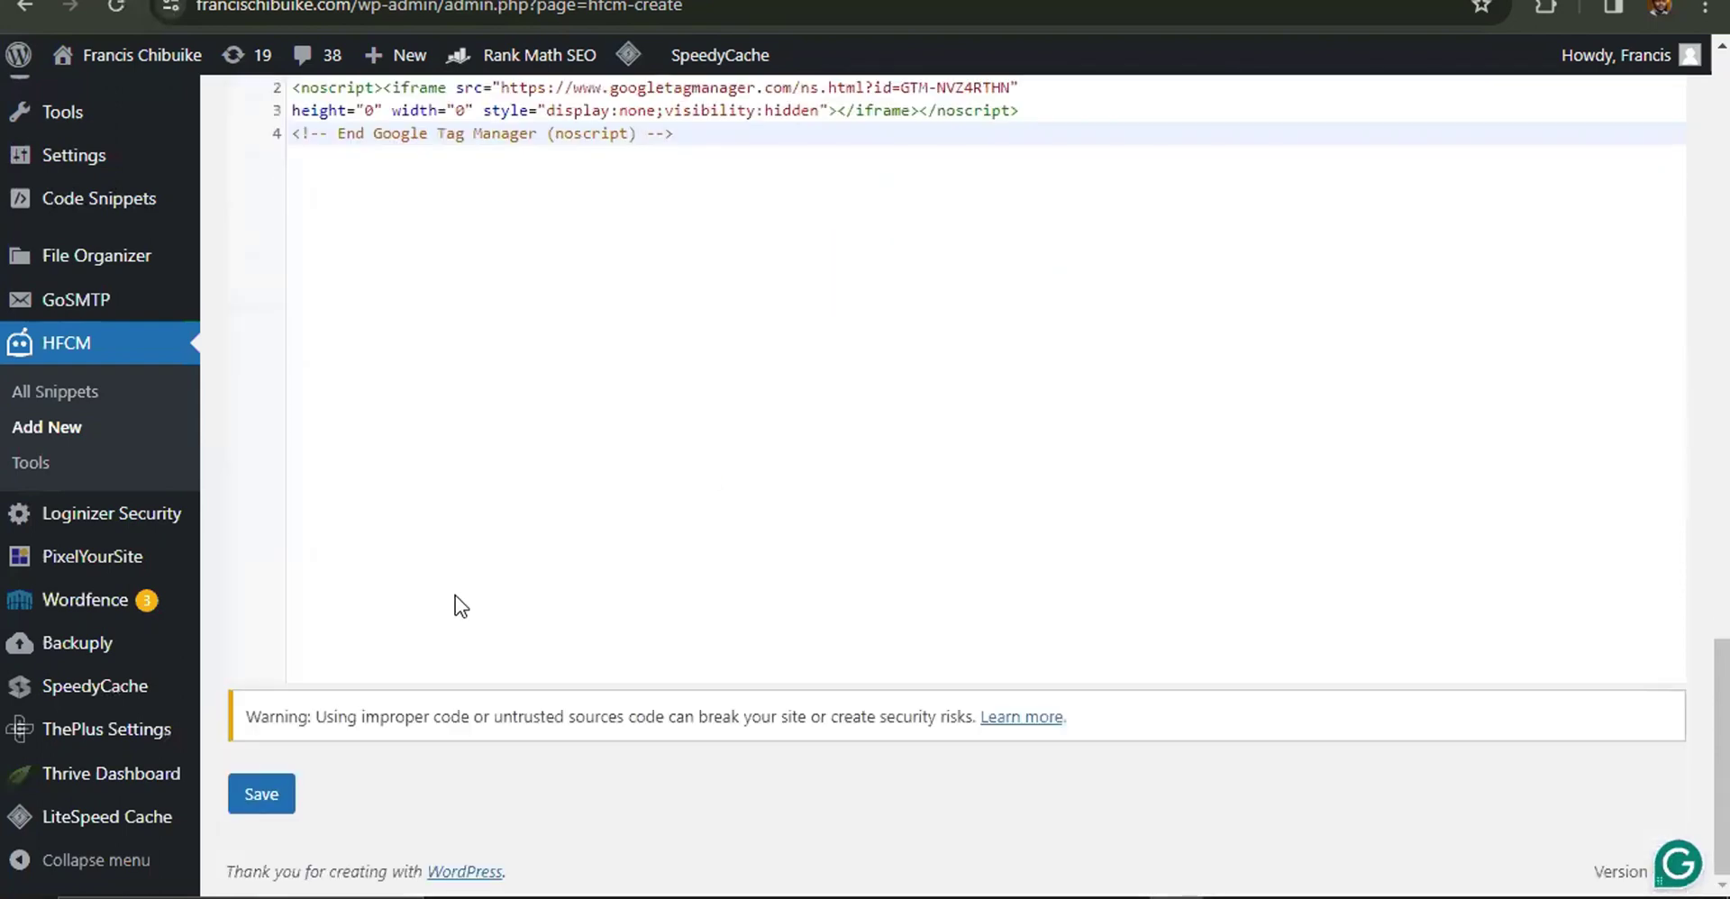
pyautogui.scroll(3, 663, 232)
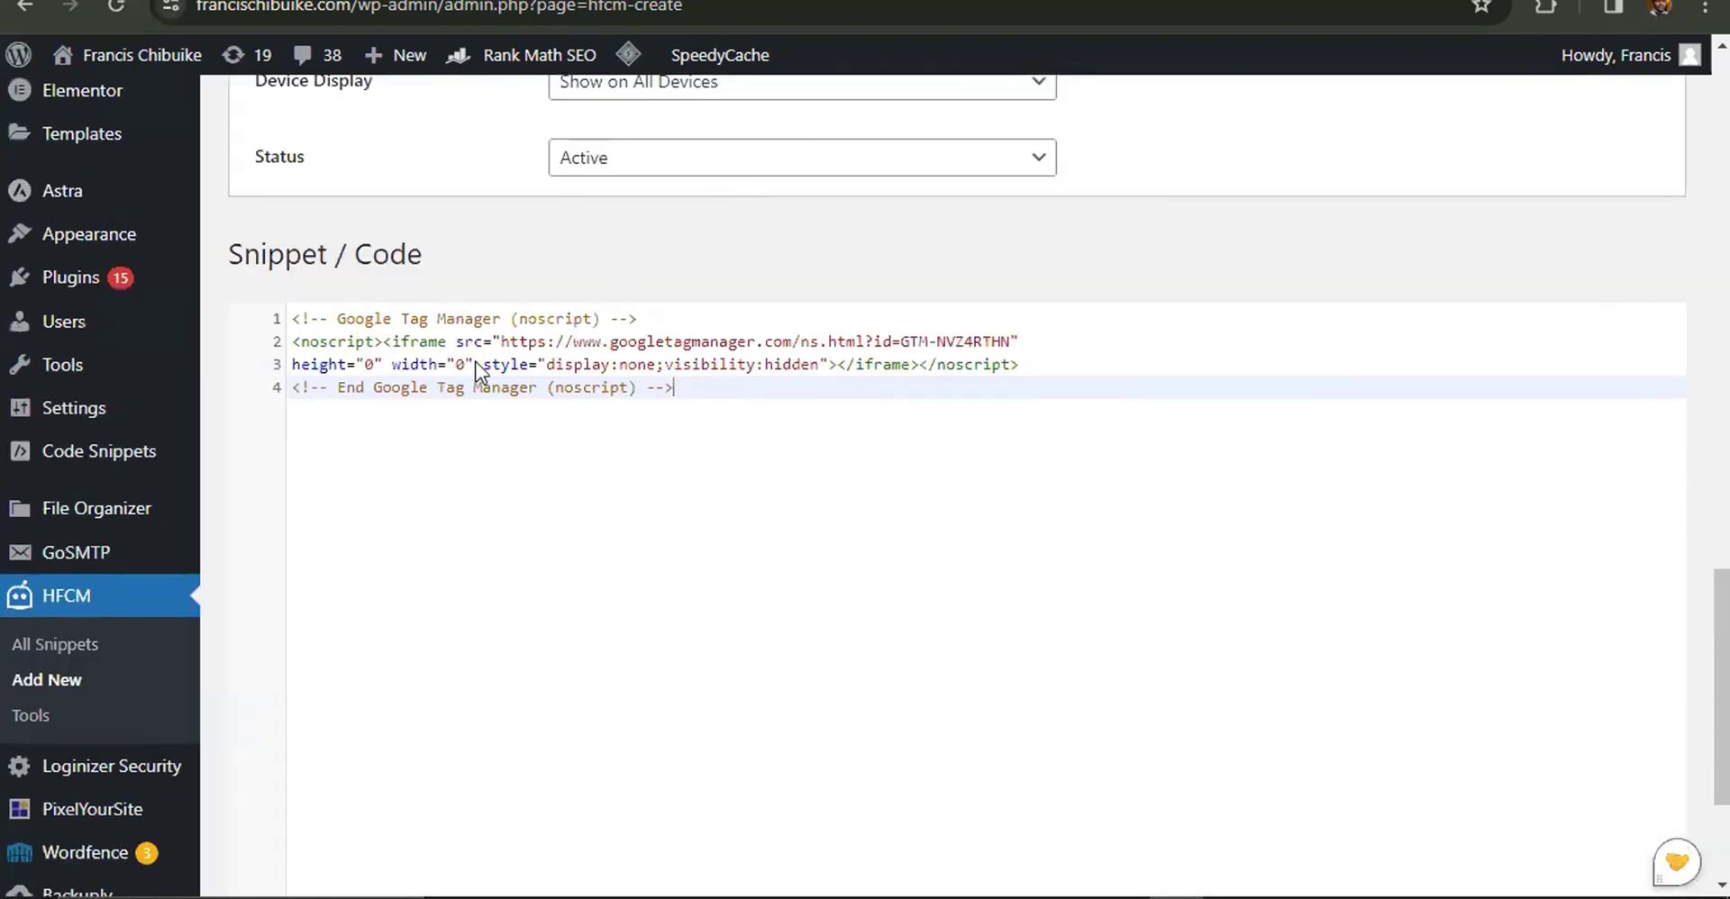
pyautogui.scroll(-3, 336, 672)
pyautogui.click(257, 795)
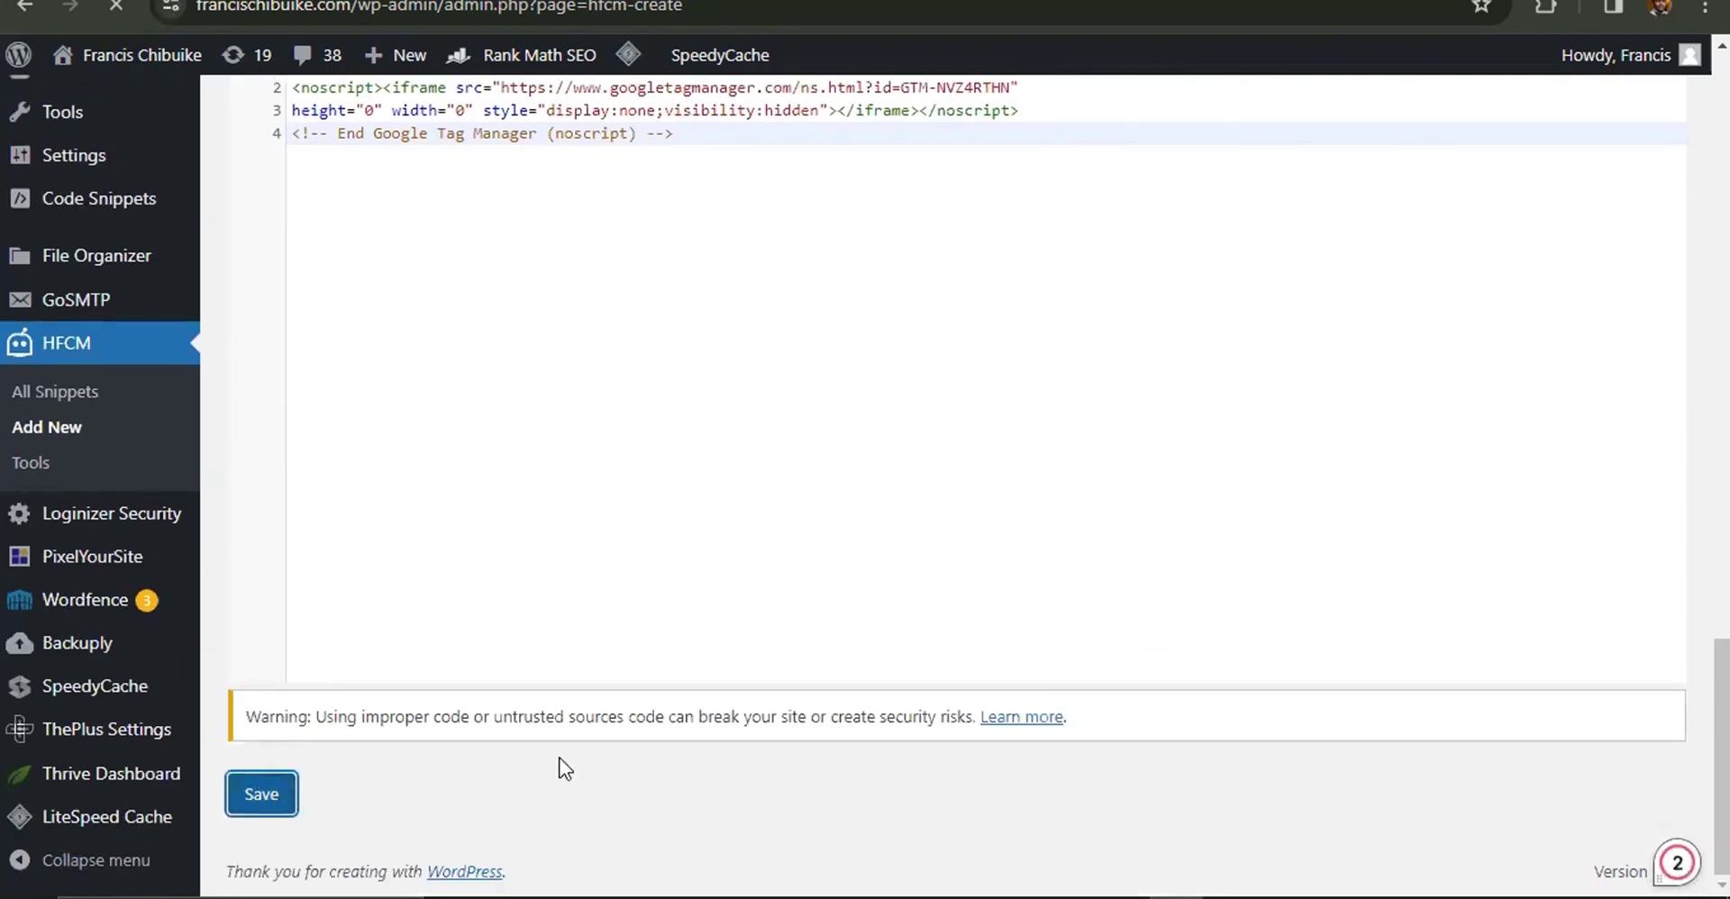
pyautogui.moveTo(1532, 883)
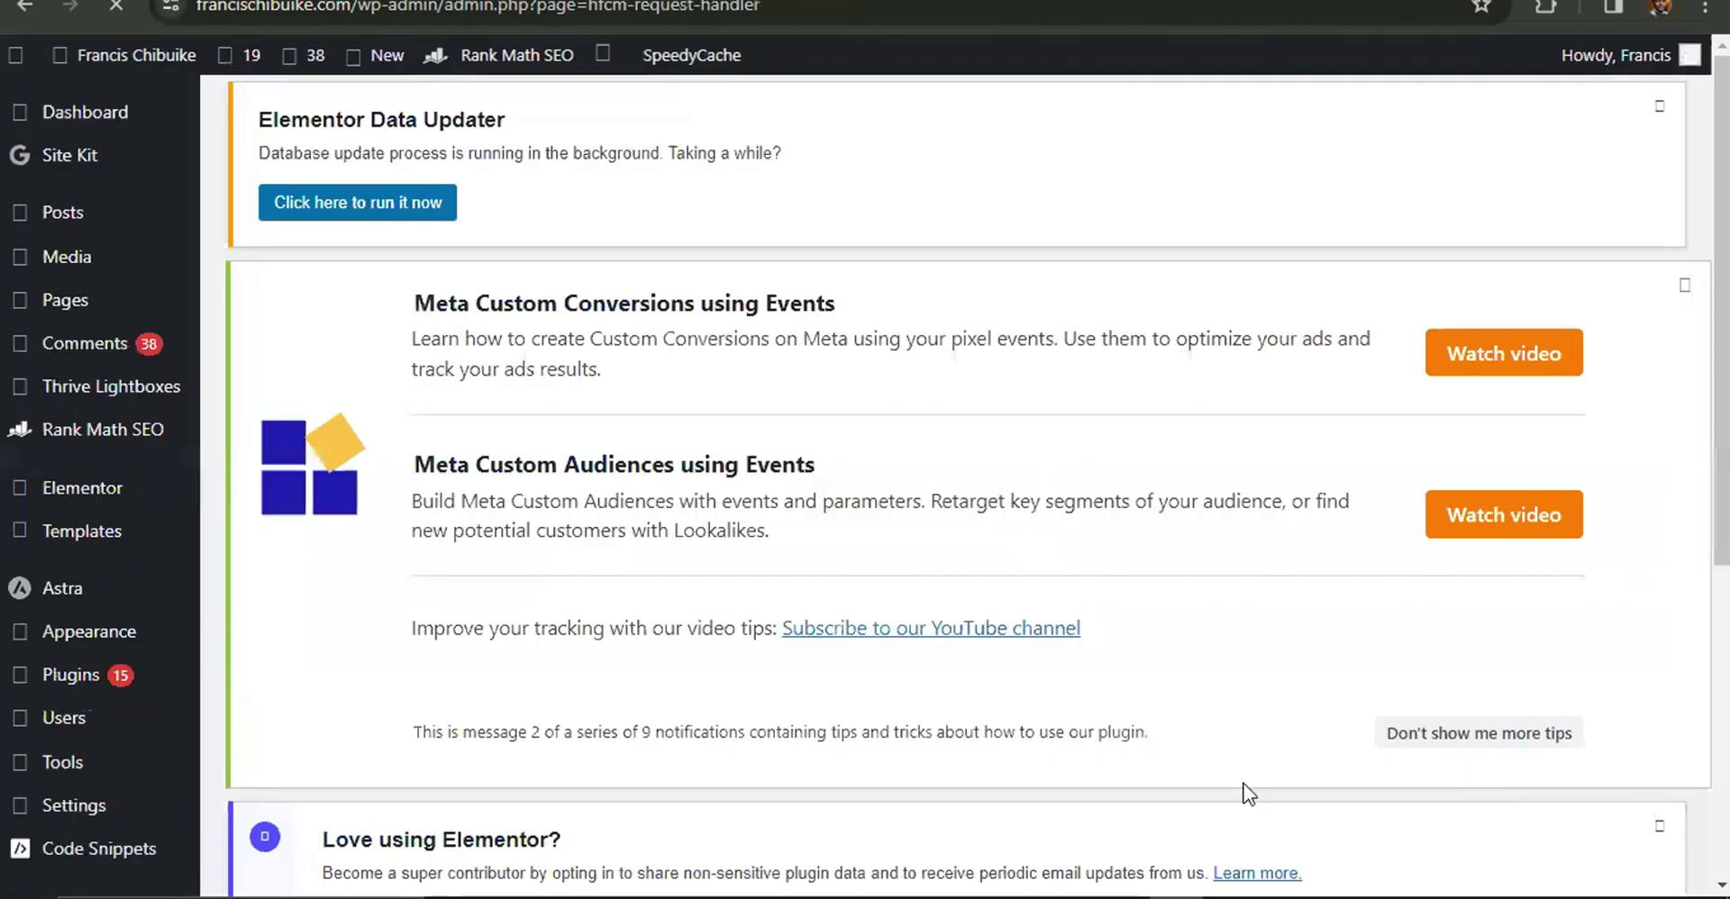
pyautogui.scroll(-3, 1248, 793)
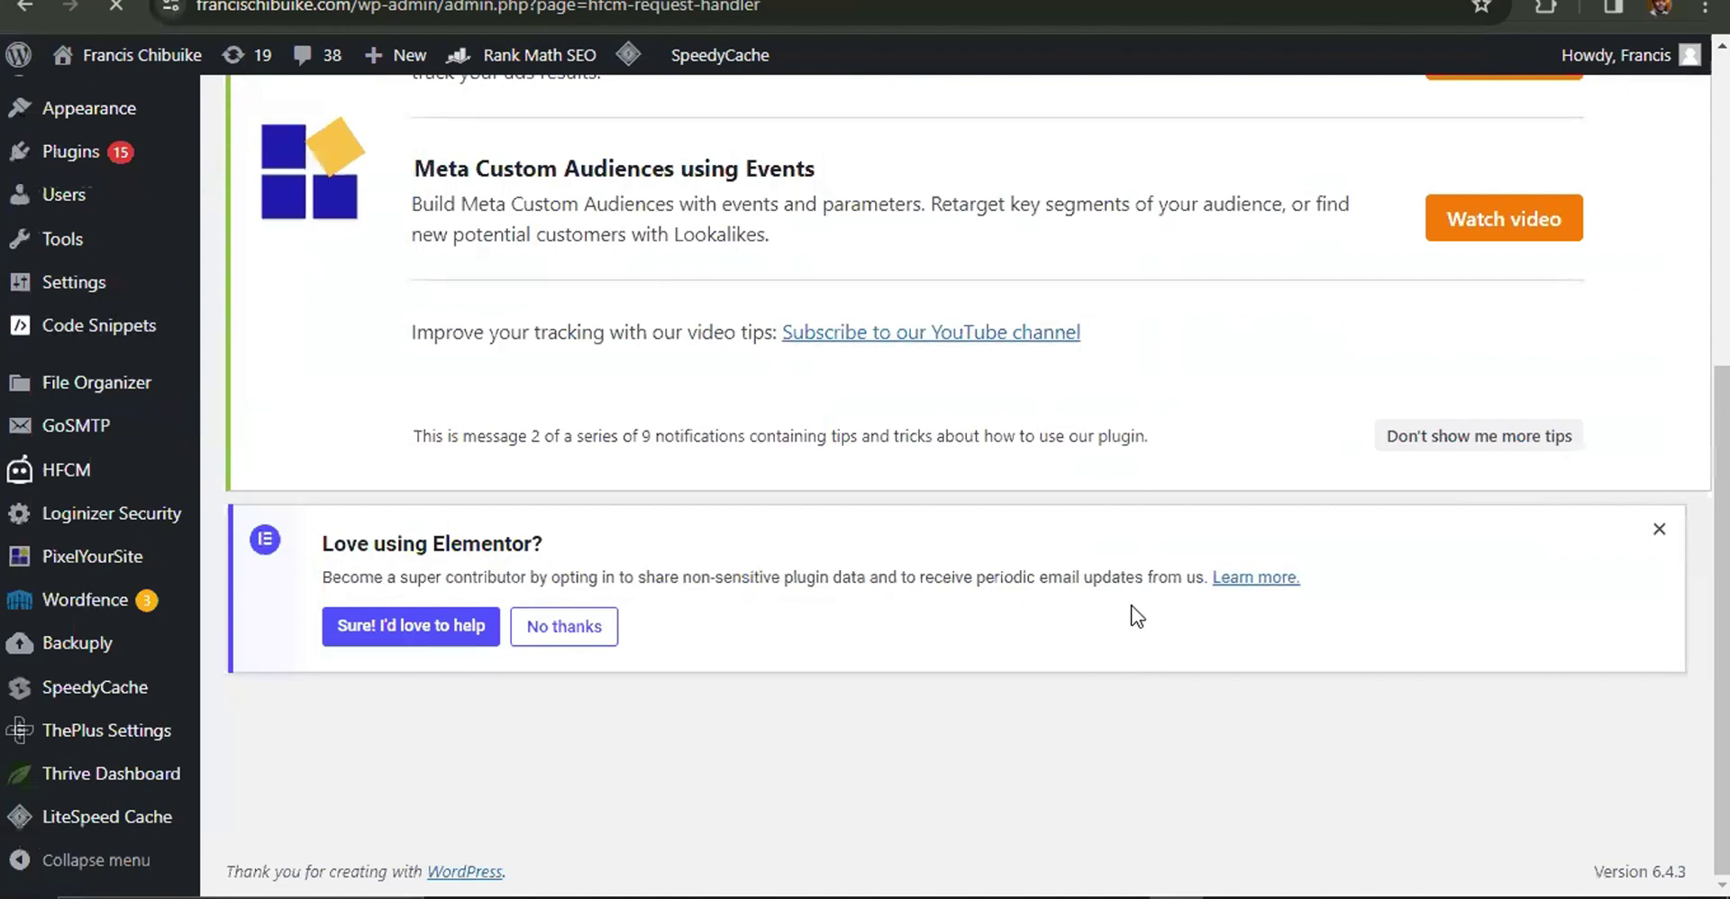
# Switch to Tag Manager, test the installation with the WordPress site's https address, and close the install instructions.
pyautogui.click(752, 2)
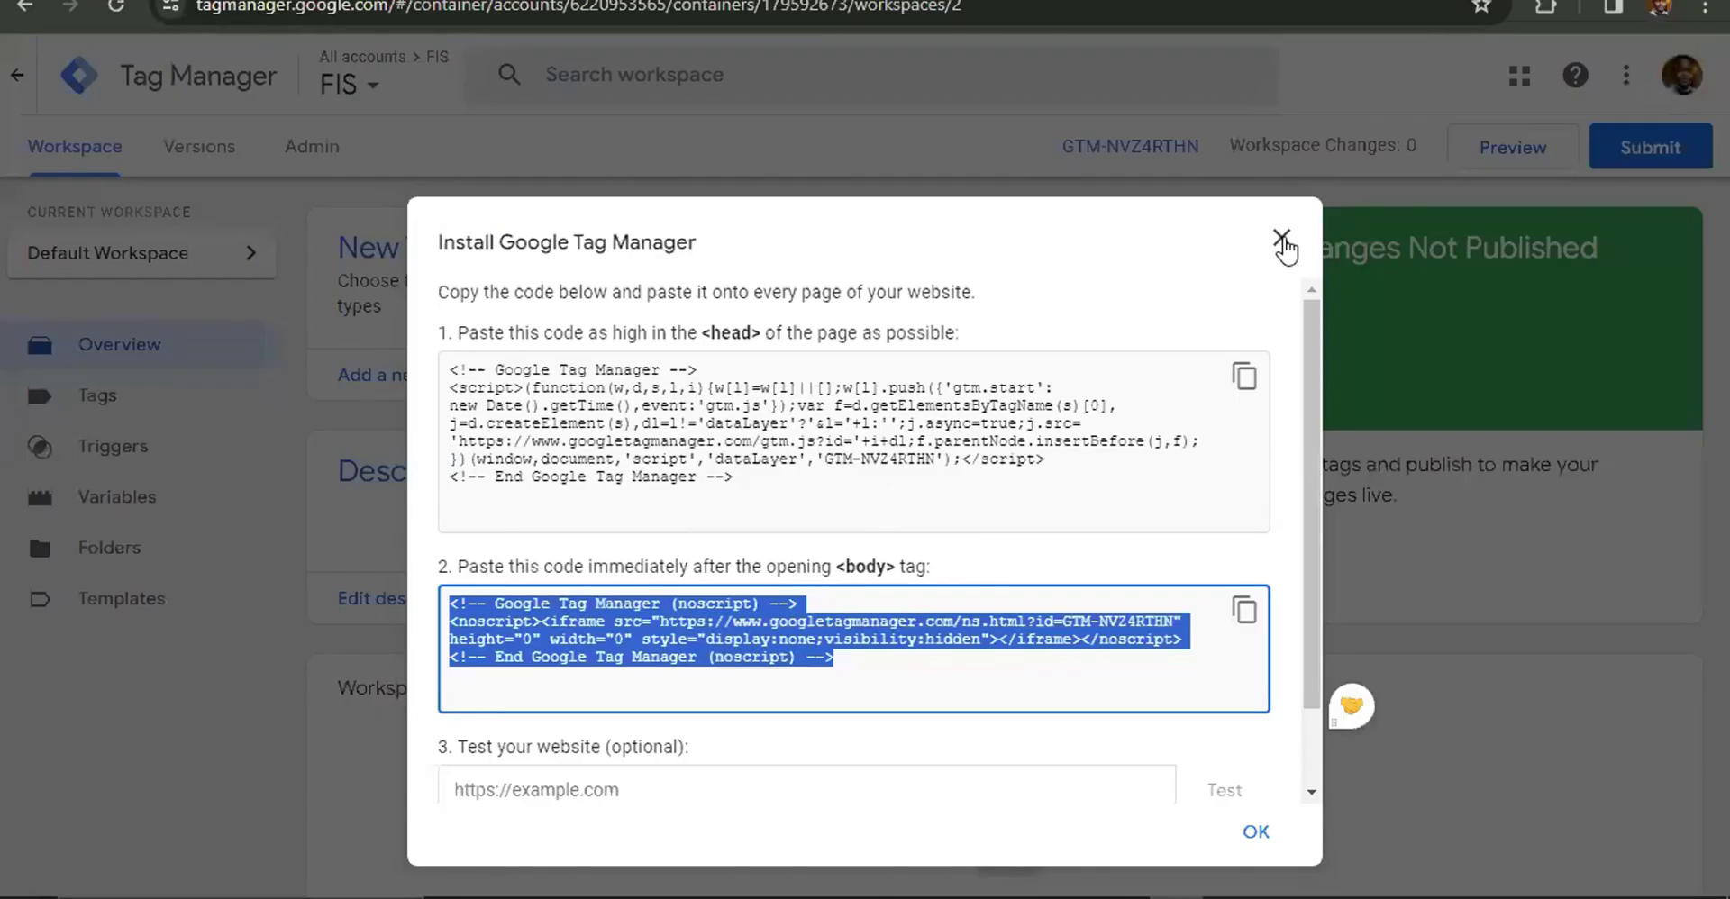
pyautogui.scroll(-1, 820, 640)
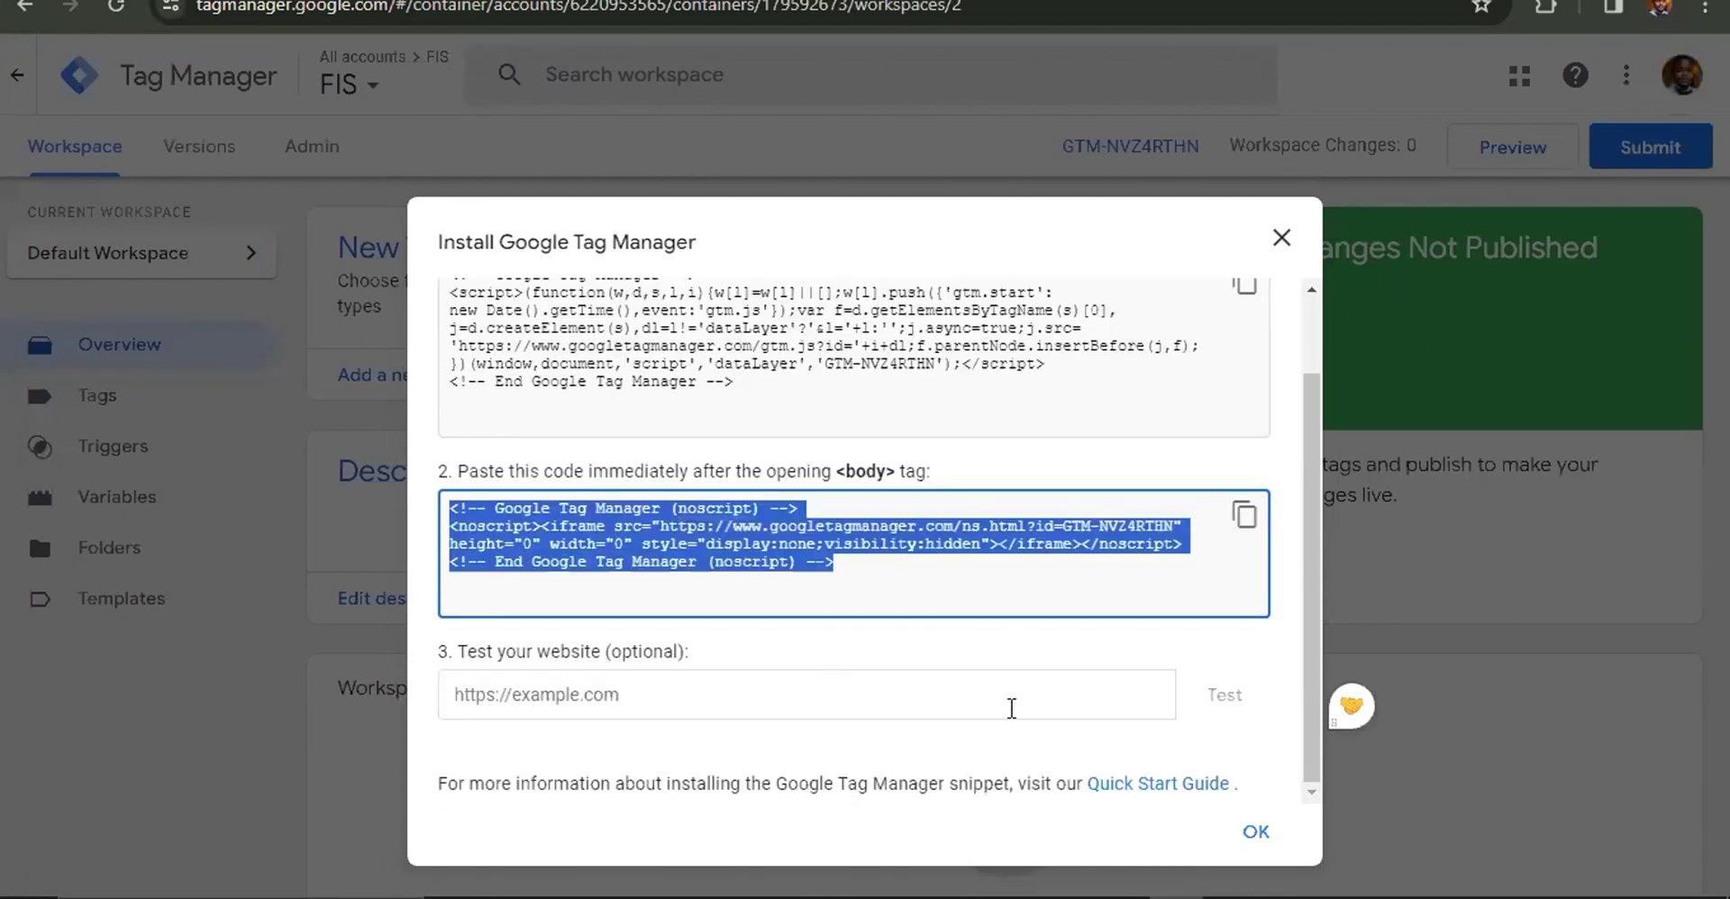
pyautogui.click(874, 695)
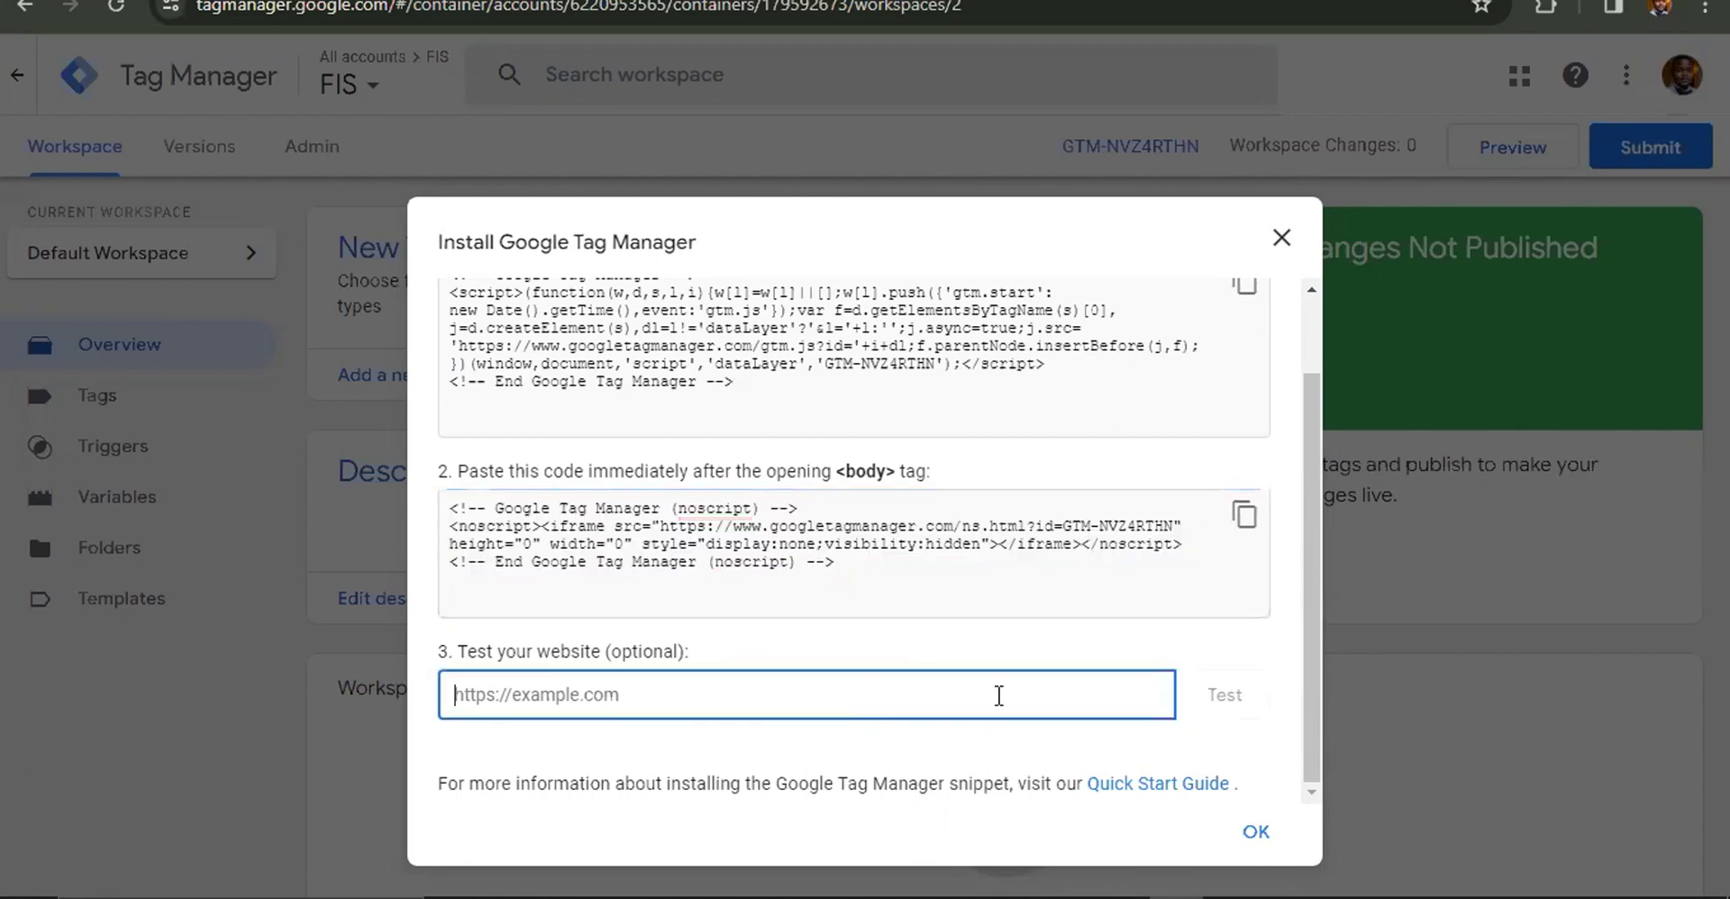
pyautogui.write('ht')
pyautogui.scroll(1, 998, 696)
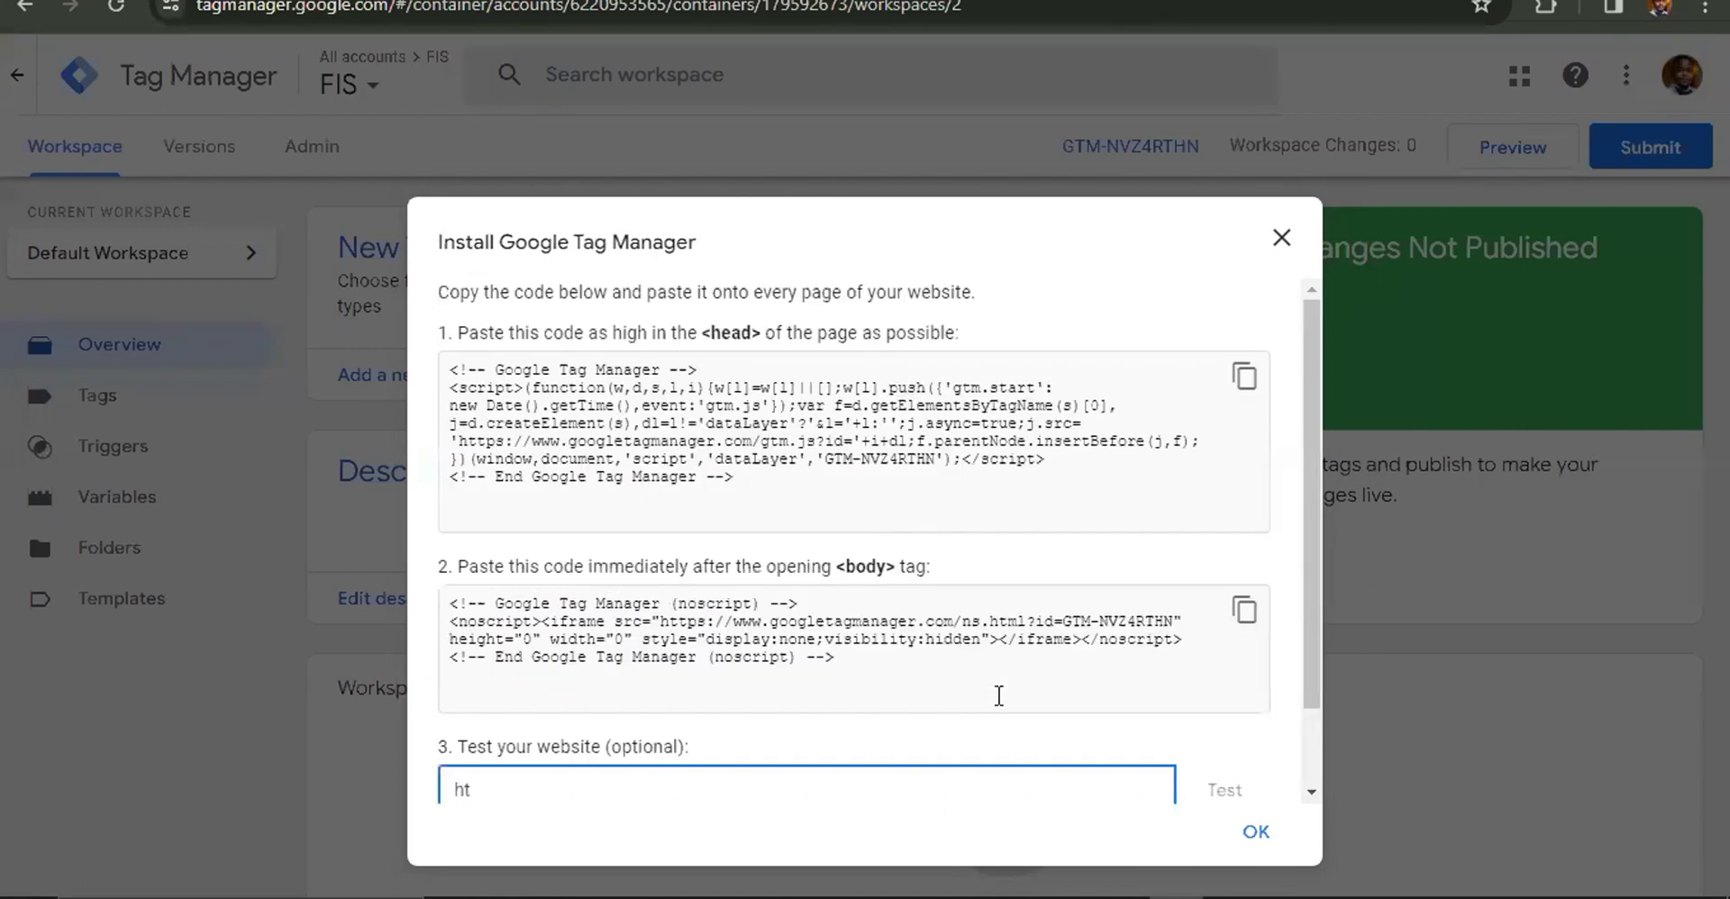
pyautogui.write('tps://francis')
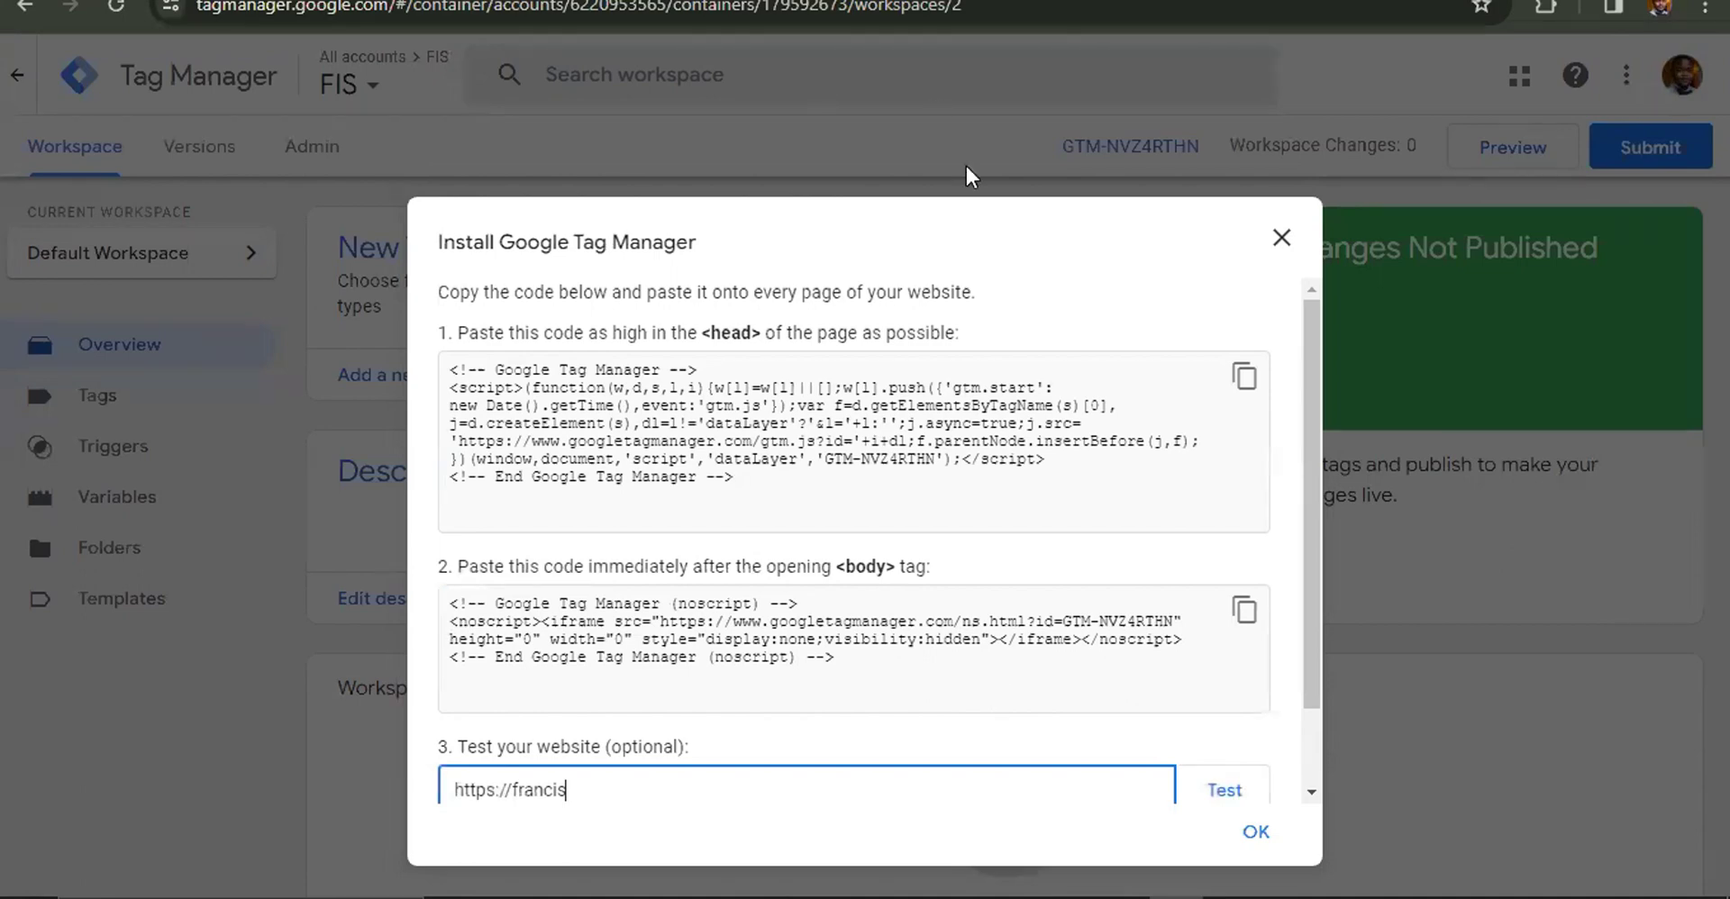
pyautogui.write('chibuike.com')
pyautogui.click(1236, 794)
pyautogui.scroll(-2, 1258, 569)
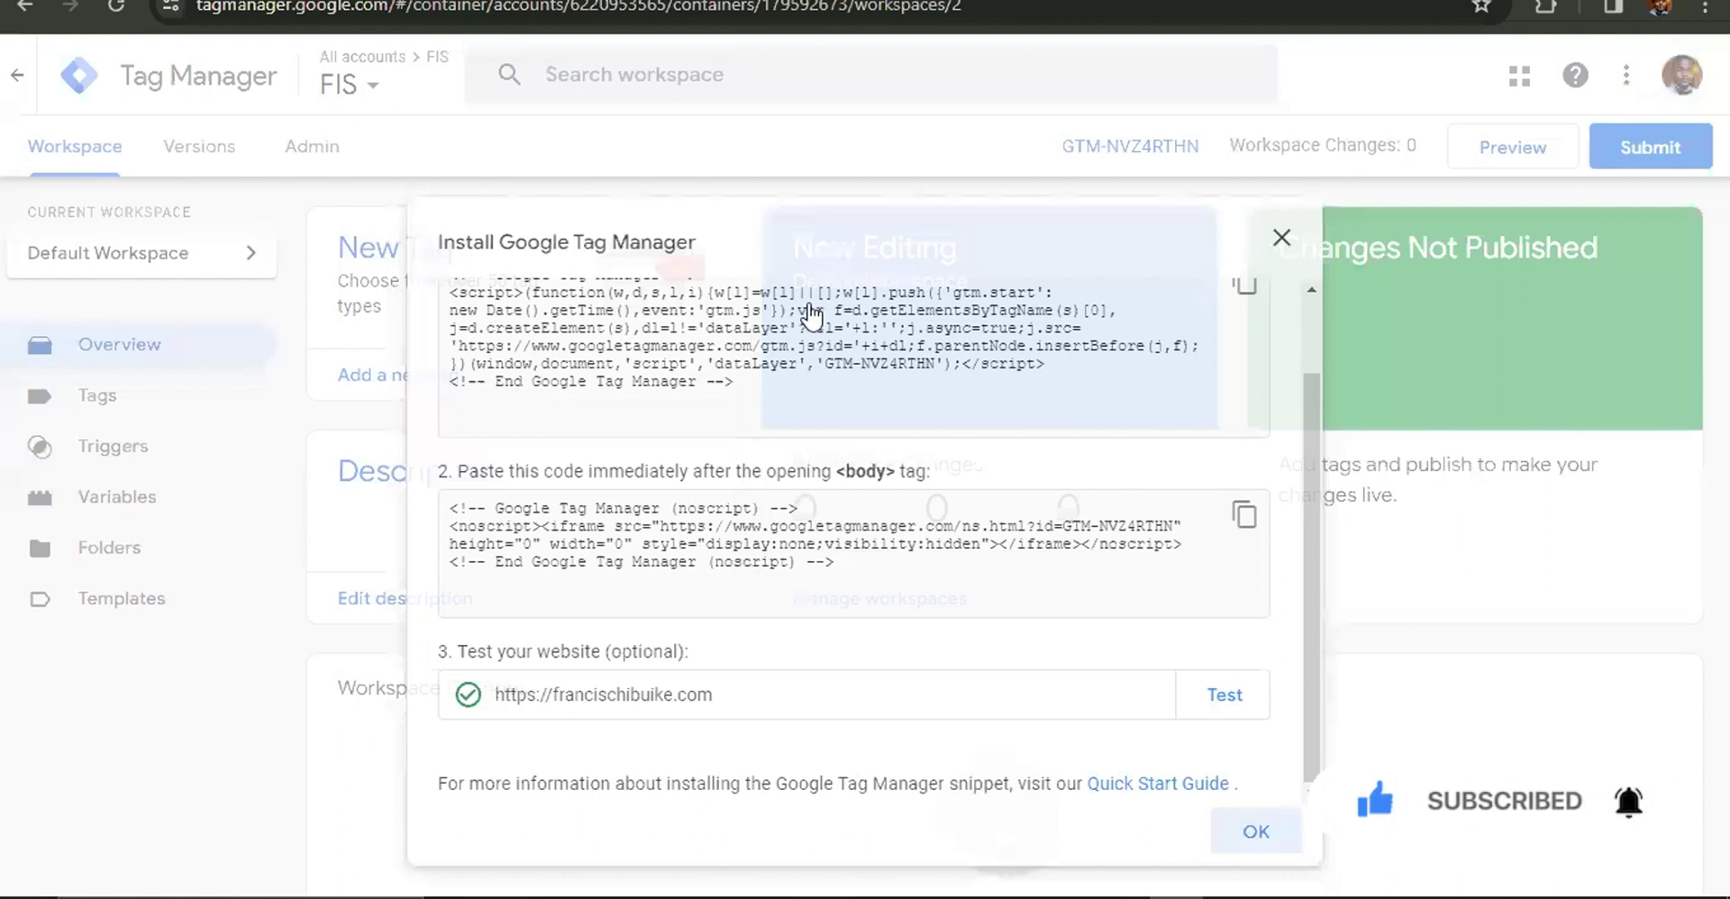
pyautogui.click(1255, 834)
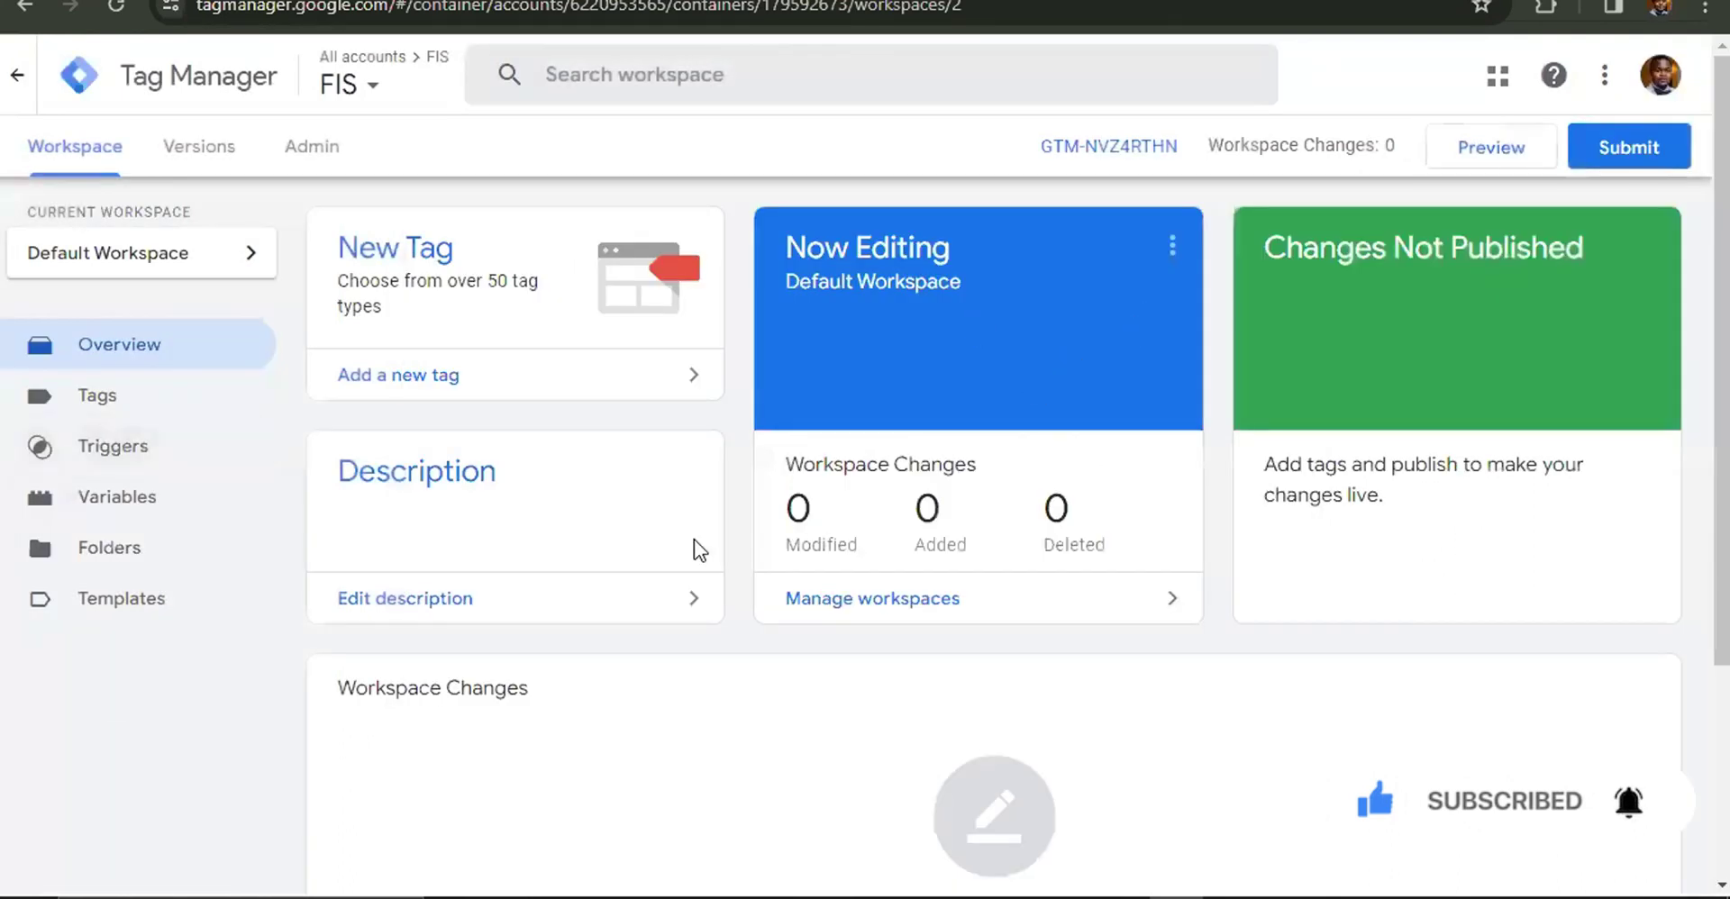
# Reopen the container's installation codes from its ID to review them, and close them again.
pyautogui.click(1097, 149)
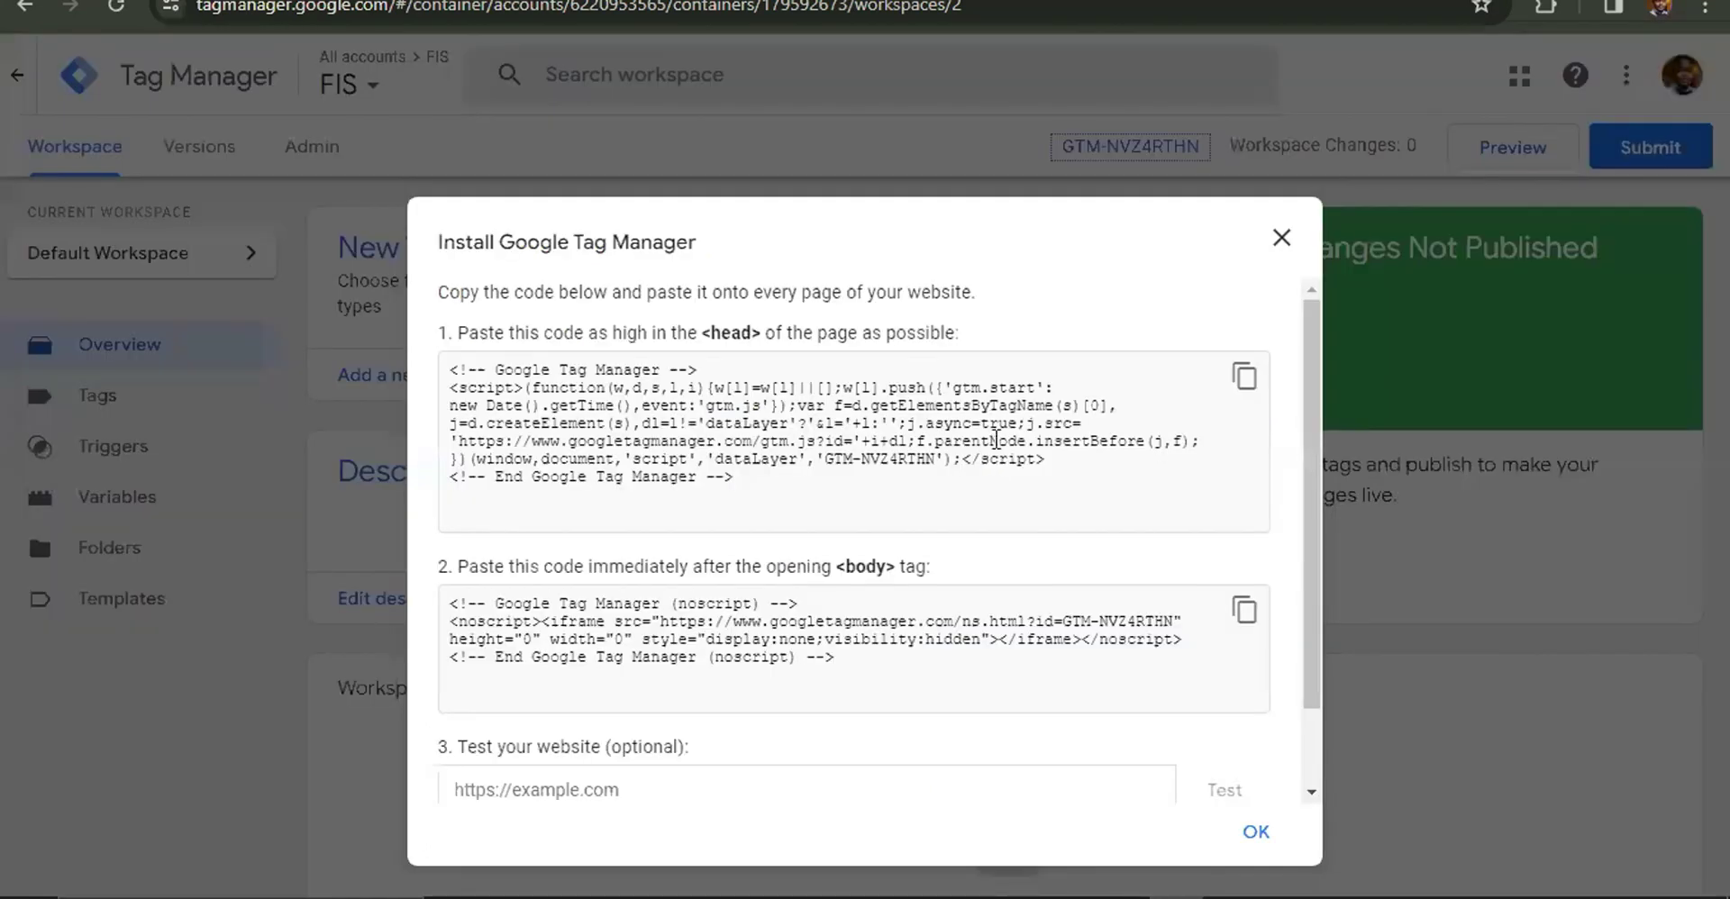
pyautogui.click(1283, 241)
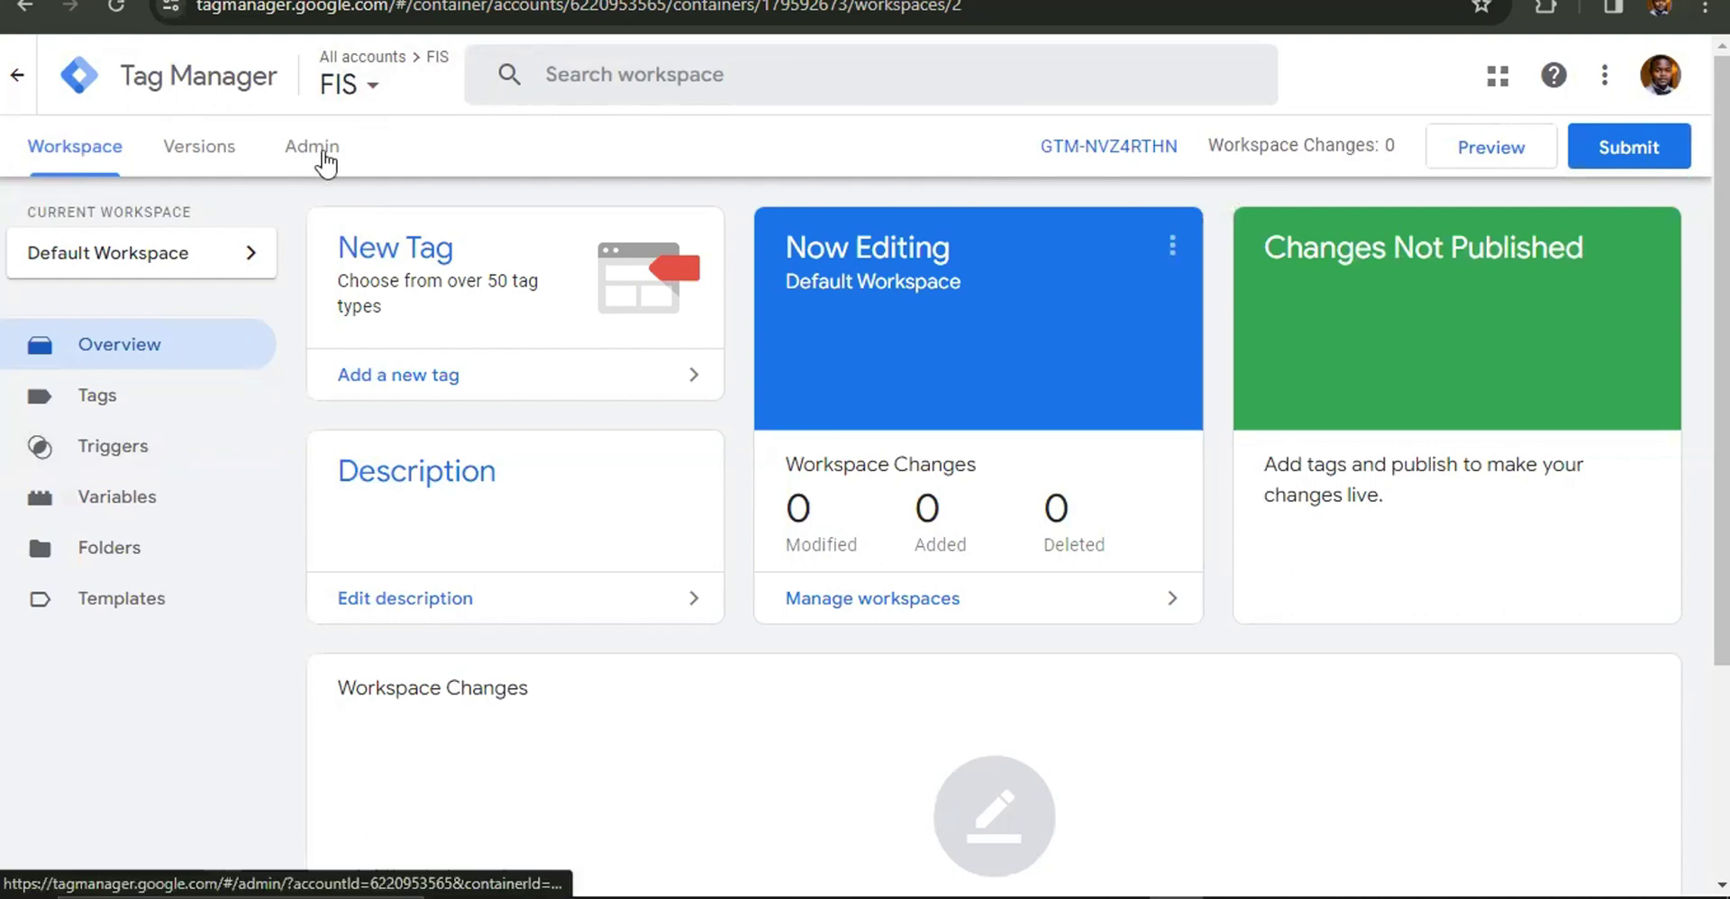
pyautogui.click(1147, 153)
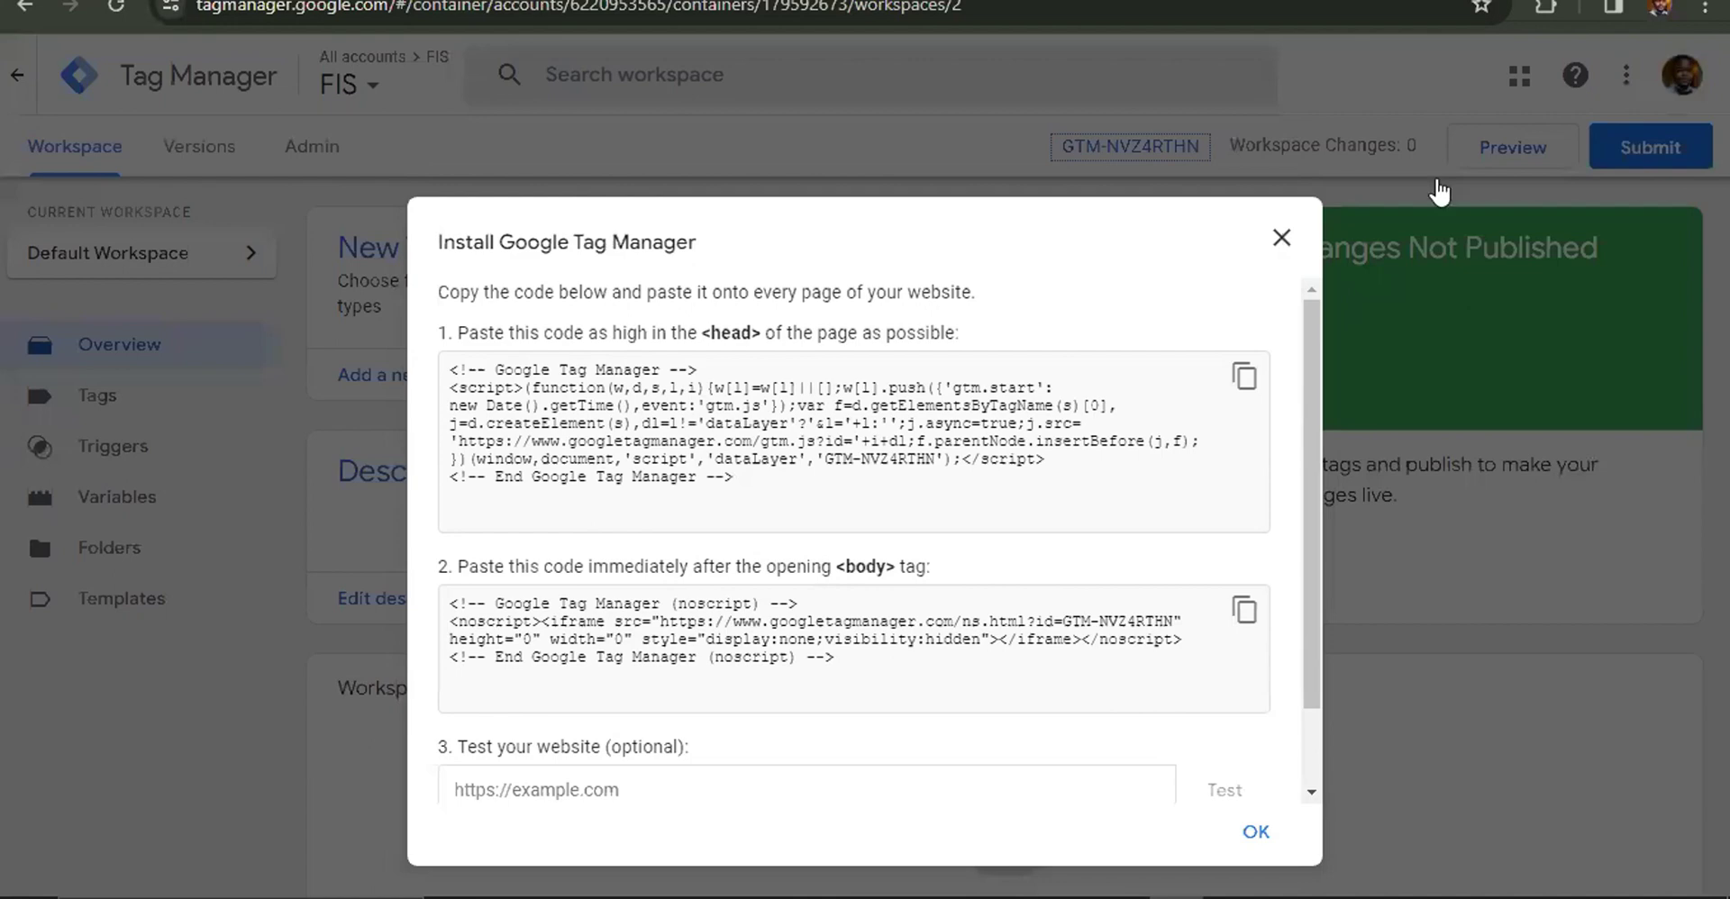
pyautogui.click(1439, 191)
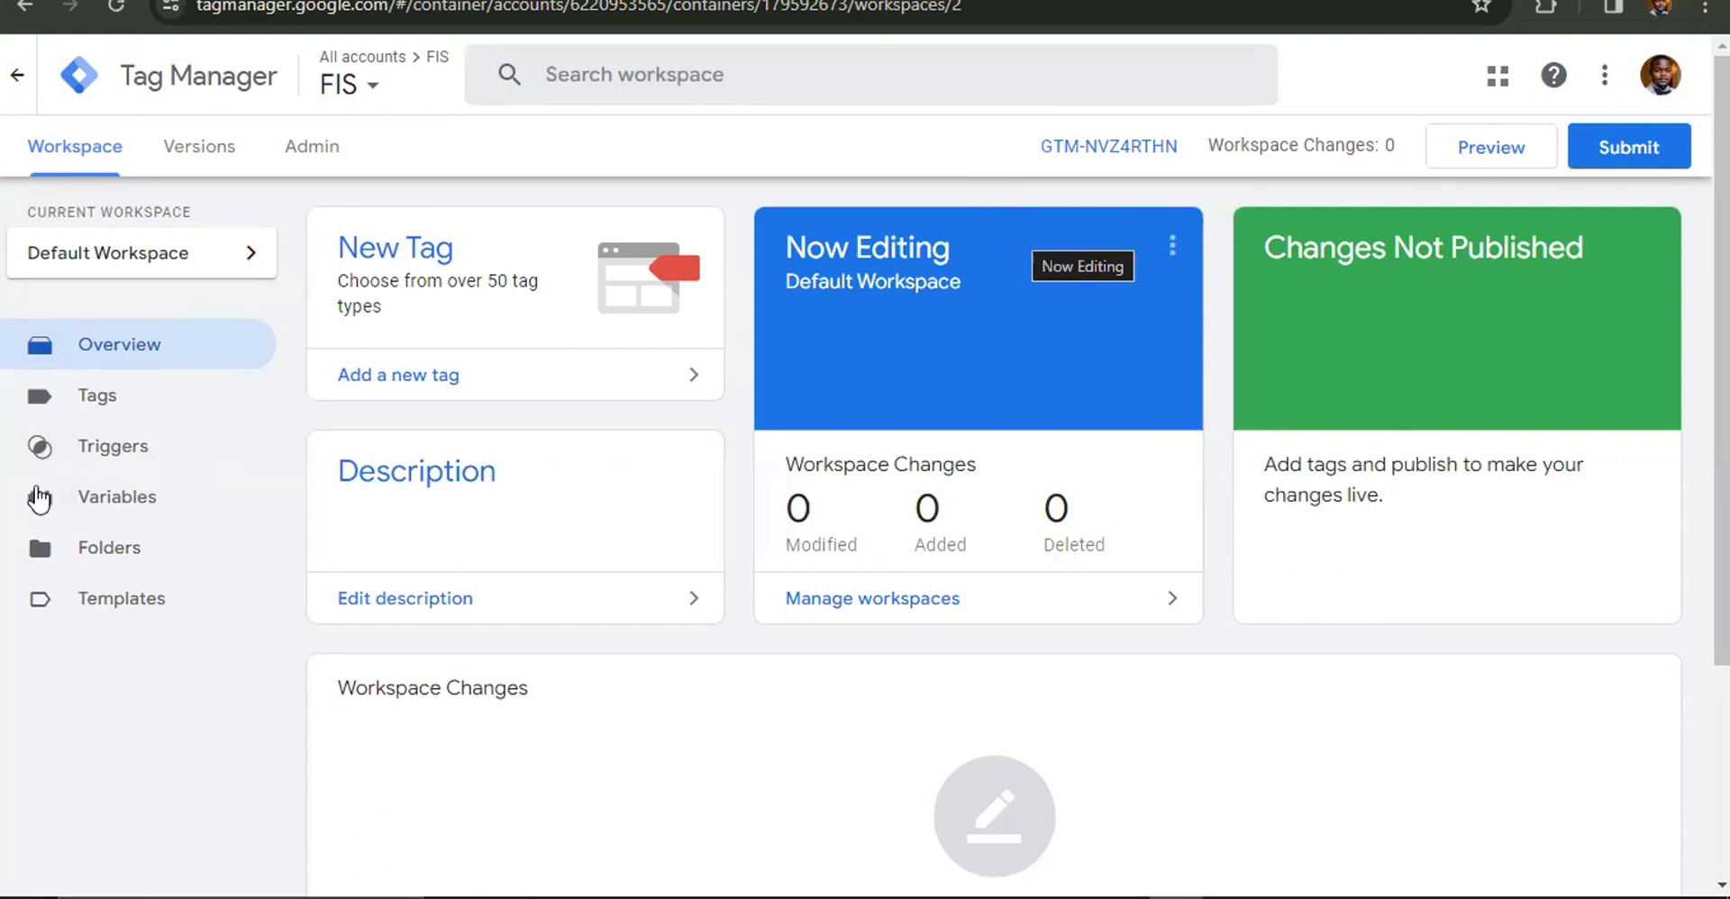
# Enable the built-in click variables Click Element, Click Classes, Click ID, Click Target, Click URL and Click Text.
pyautogui.click(94, 506)
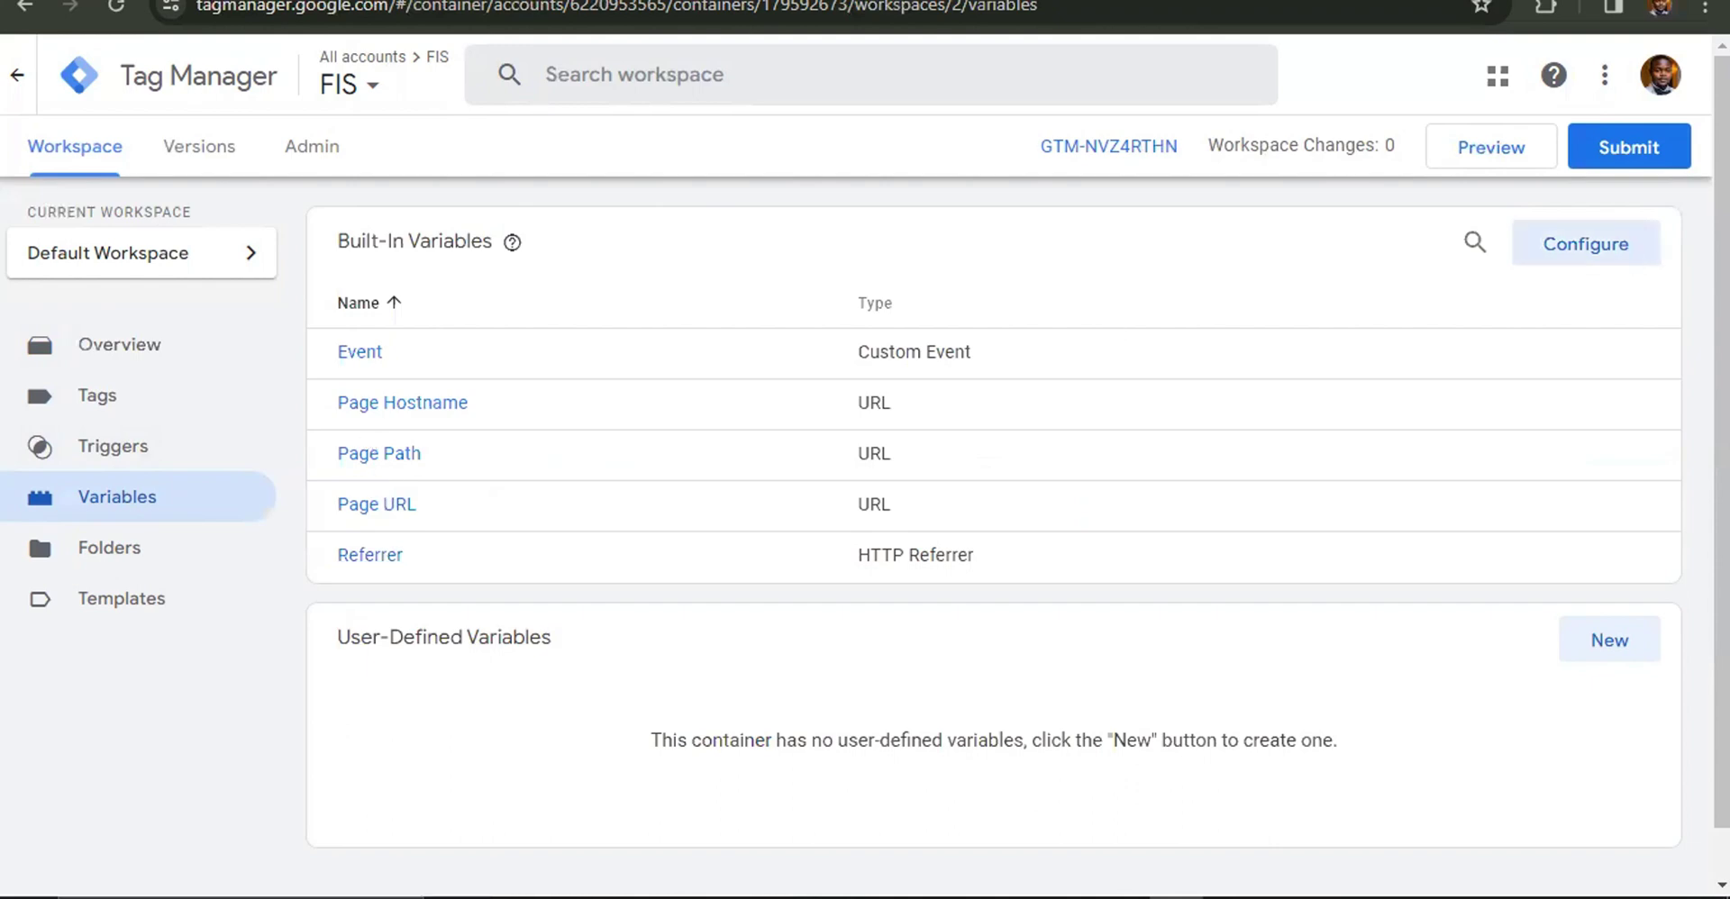
pyautogui.click(1636, 270)
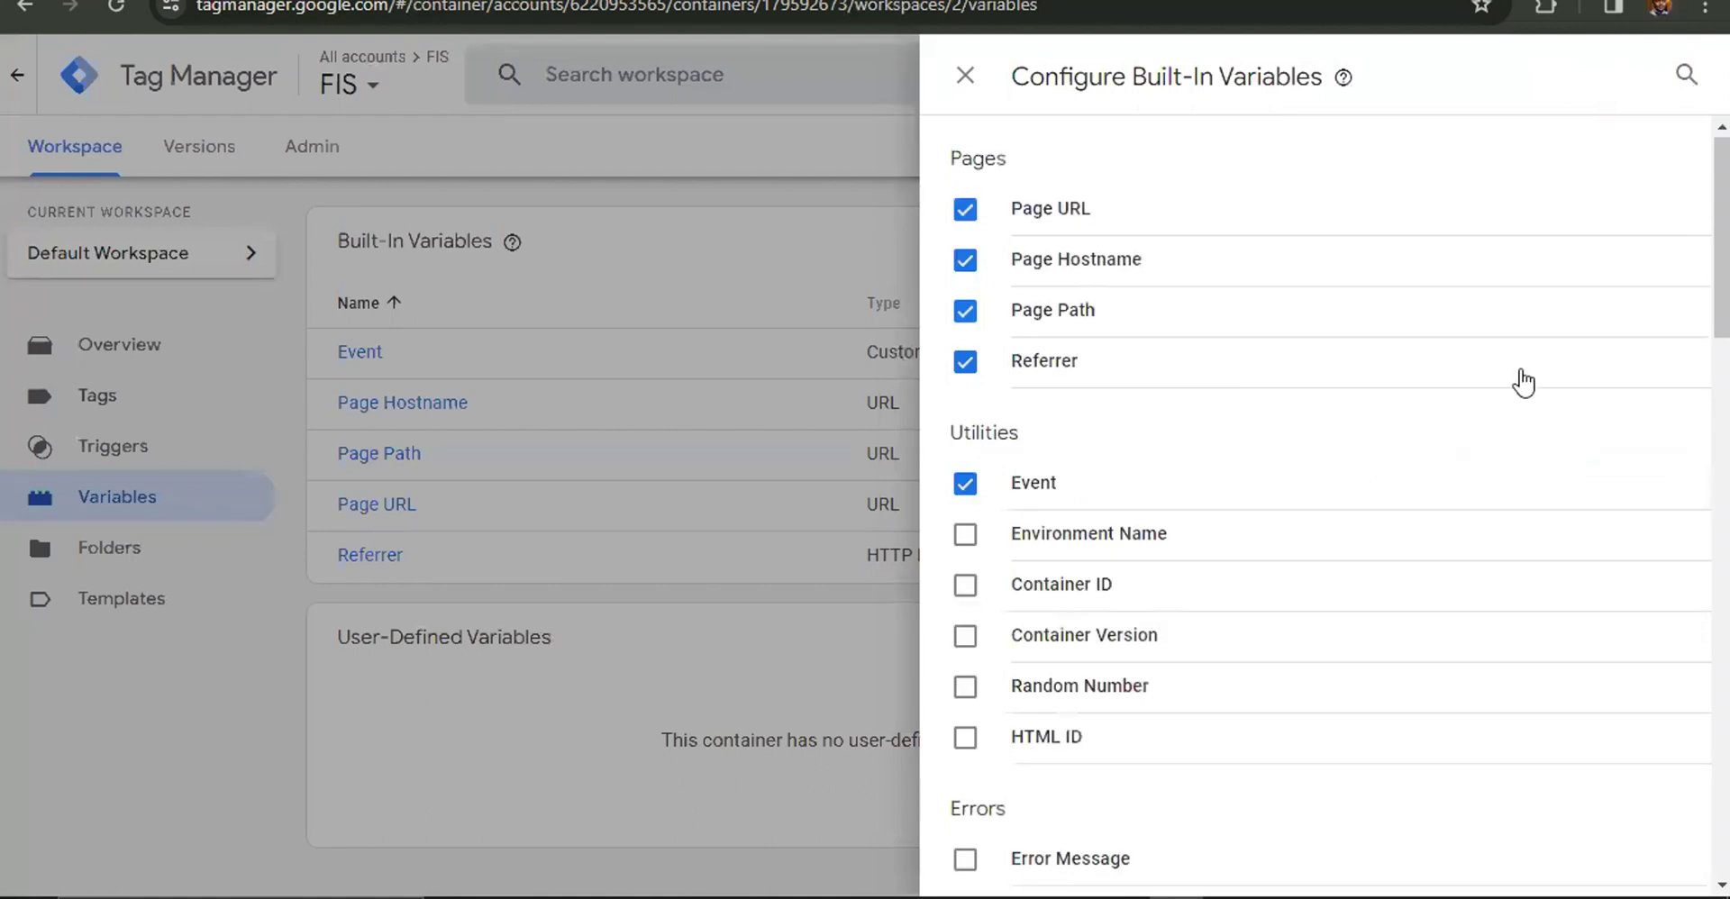
pyautogui.scroll(-3, 1522, 383)
pyautogui.scroll(-4, 1523, 383)
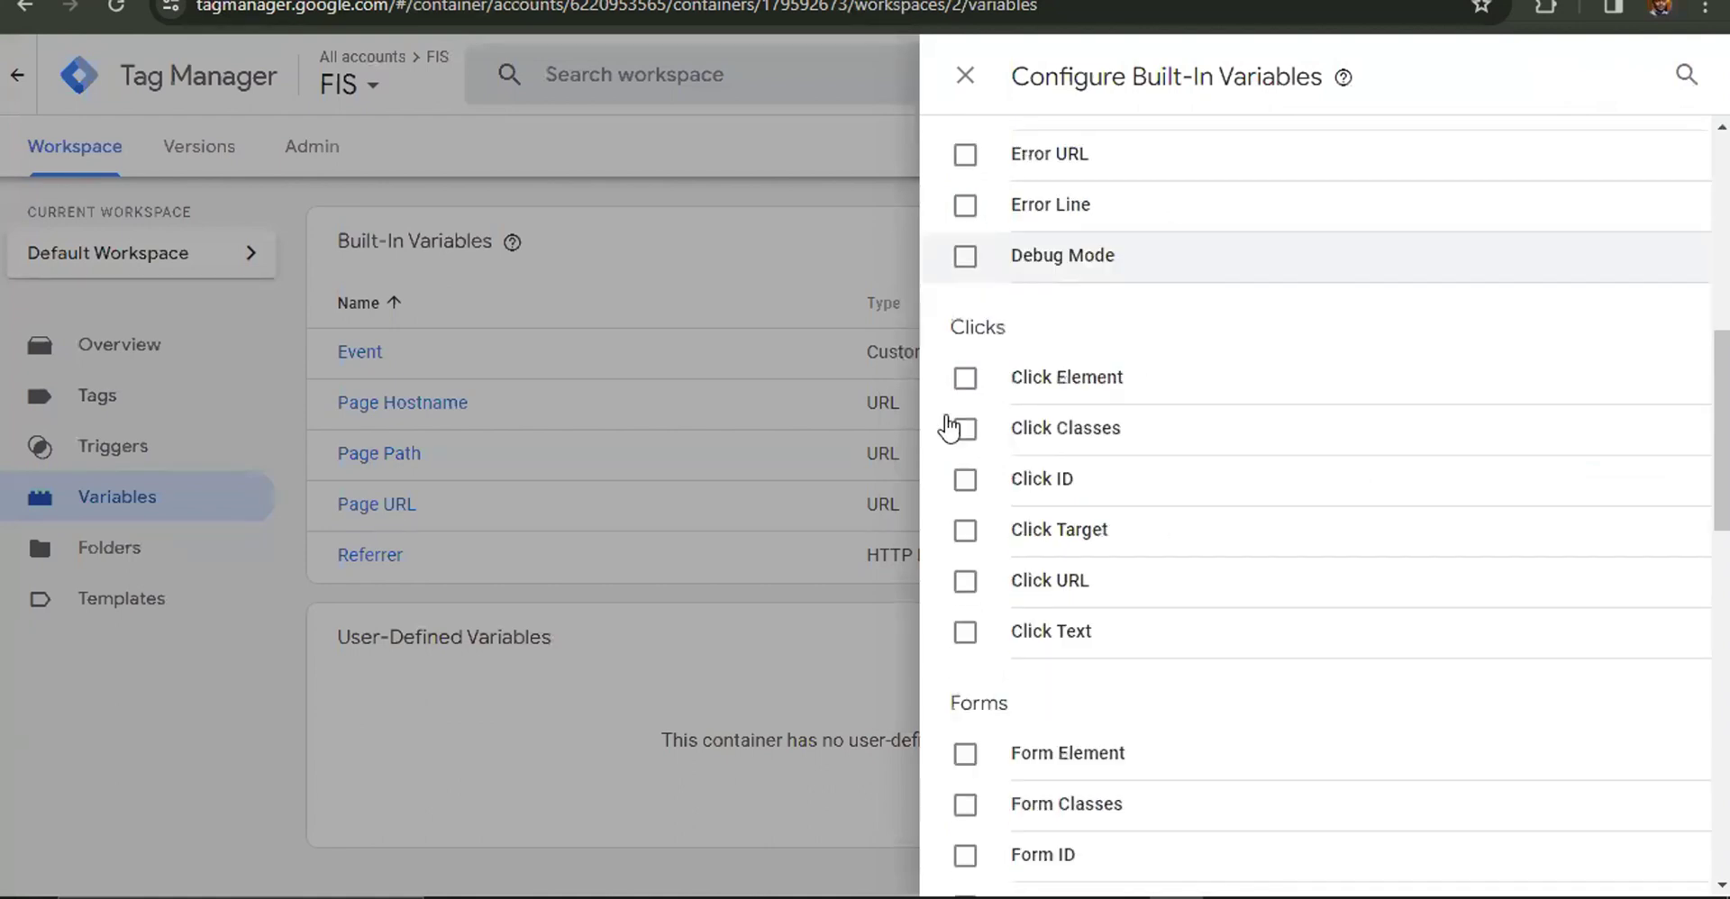
pyautogui.click(964, 372)
pyautogui.click(964, 423)
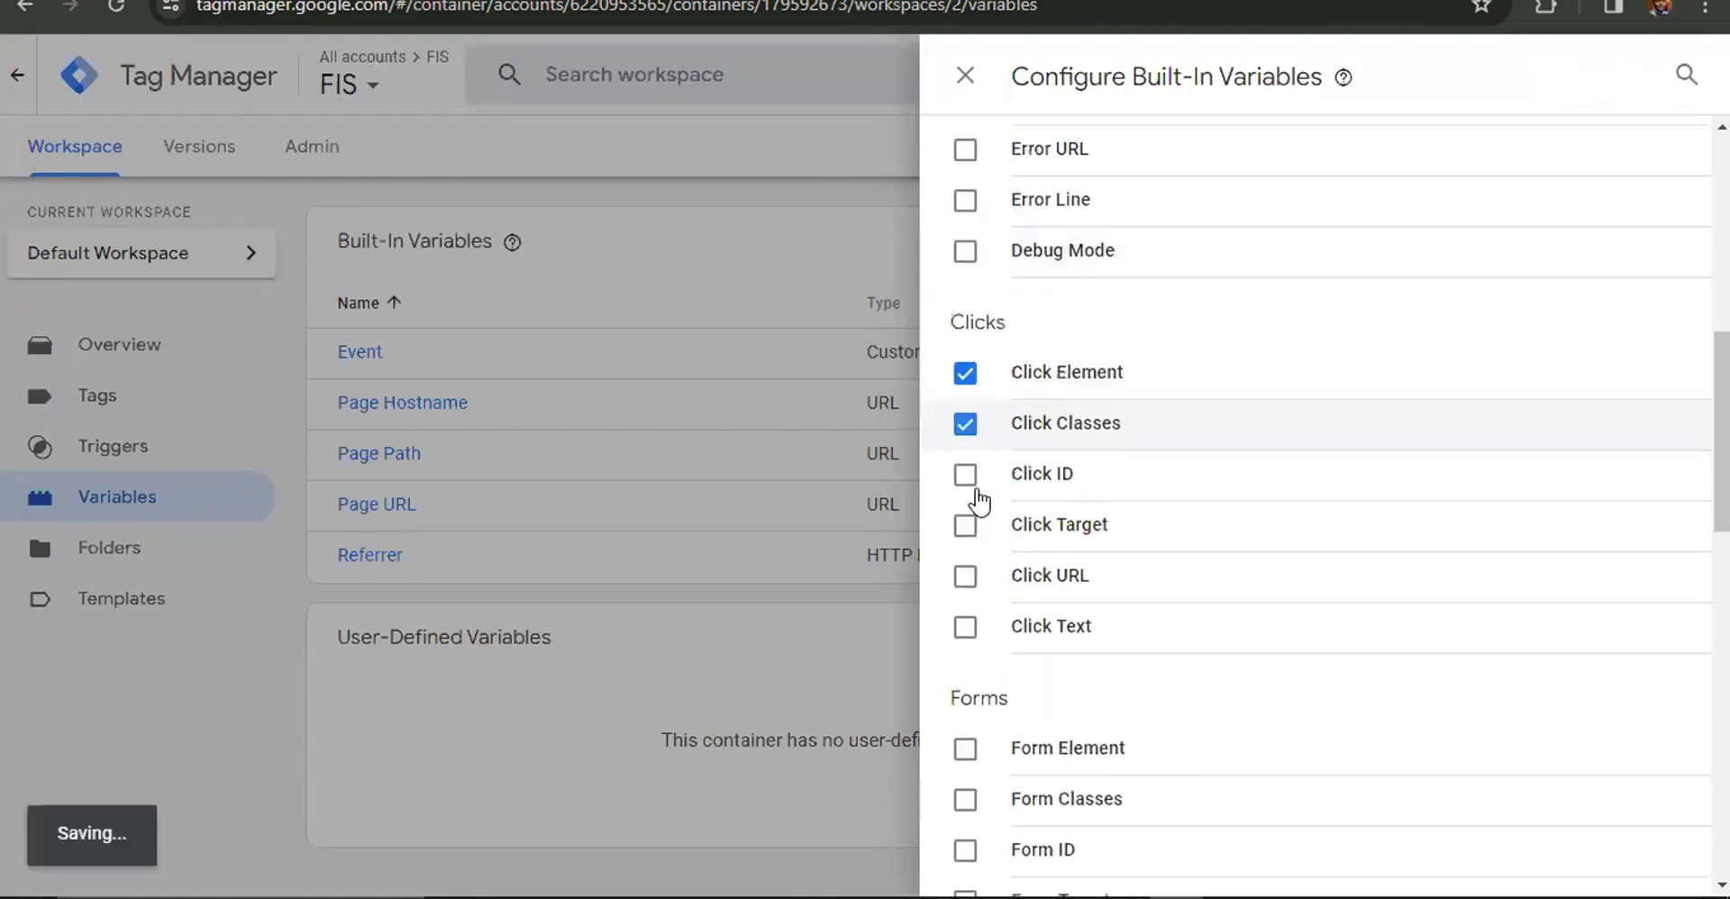
pyautogui.click(964, 474)
pyautogui.click(966, 531)
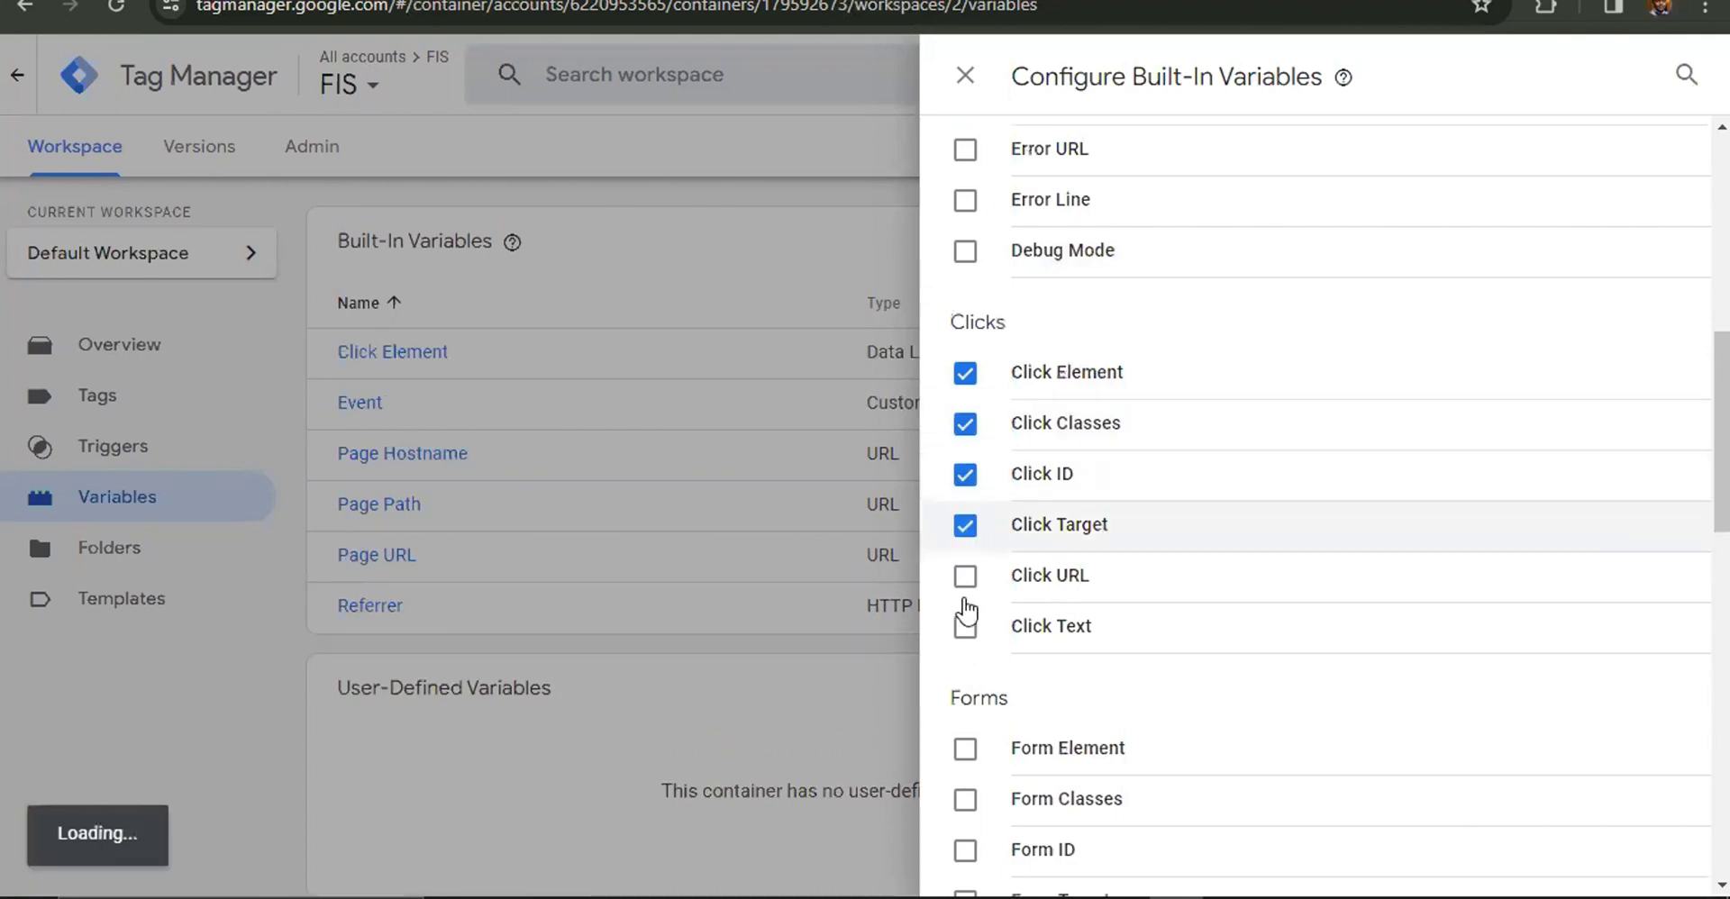
pyautogui.click(965, 581)
pyautogui.click(964, 627)
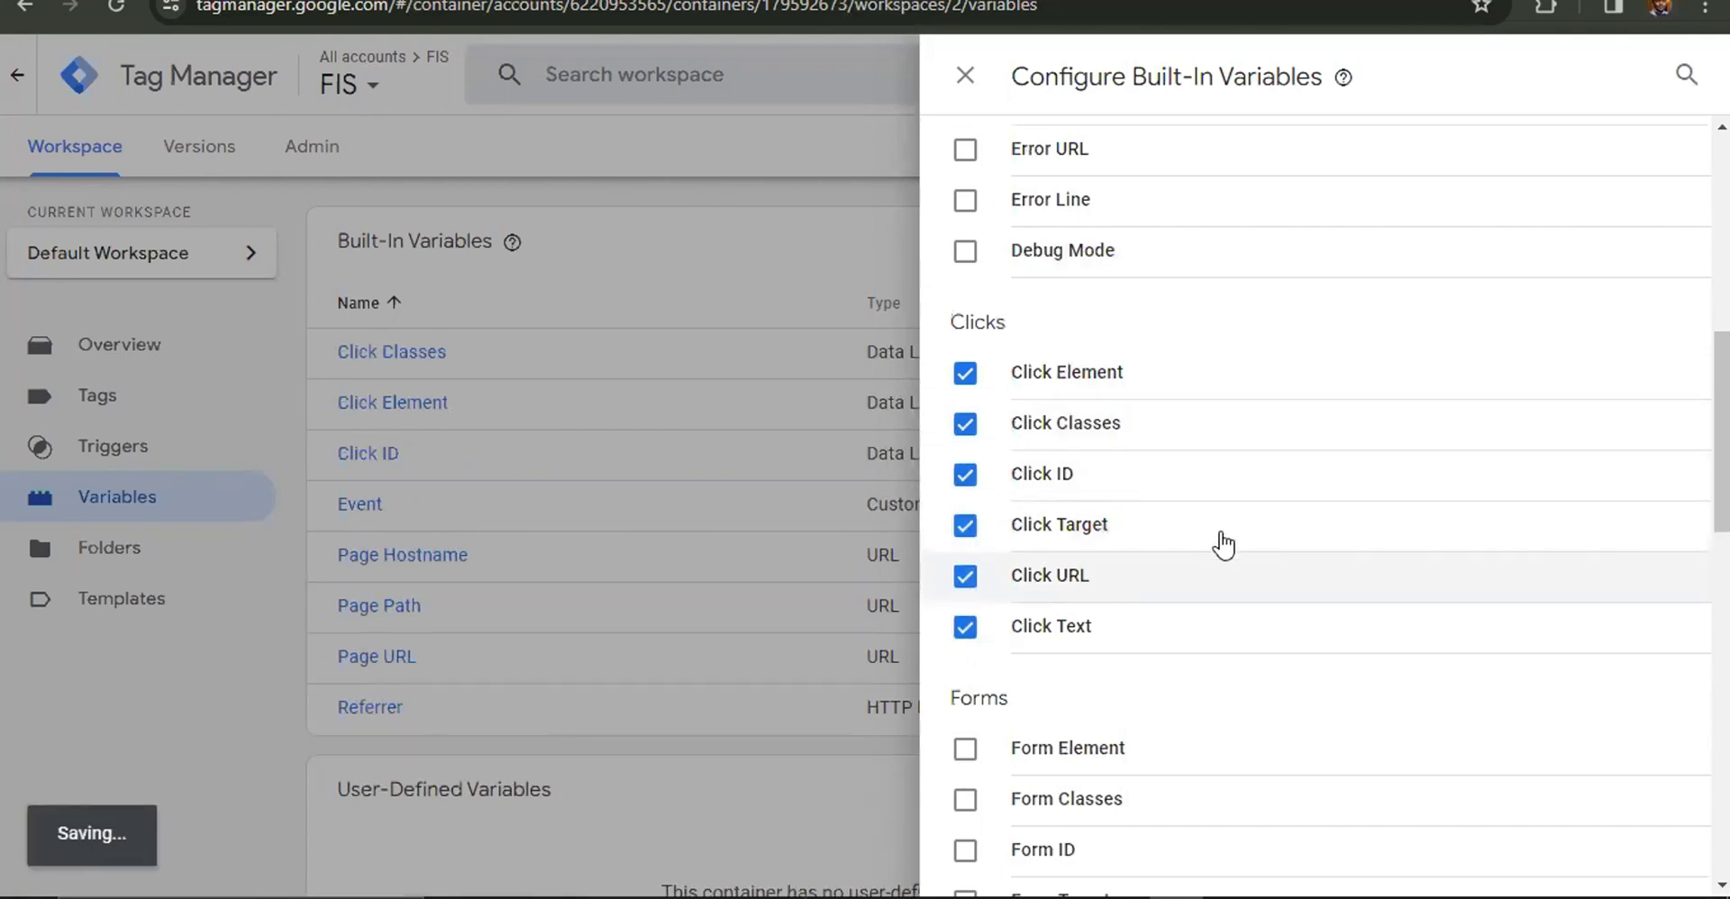
# Look through the remaining built-in variable categories, close the configuration, and review the container's variables list.
pyautogui.scroll(-4, 1220, 541)
pyautogui.scroll(-4, 1221, 542)
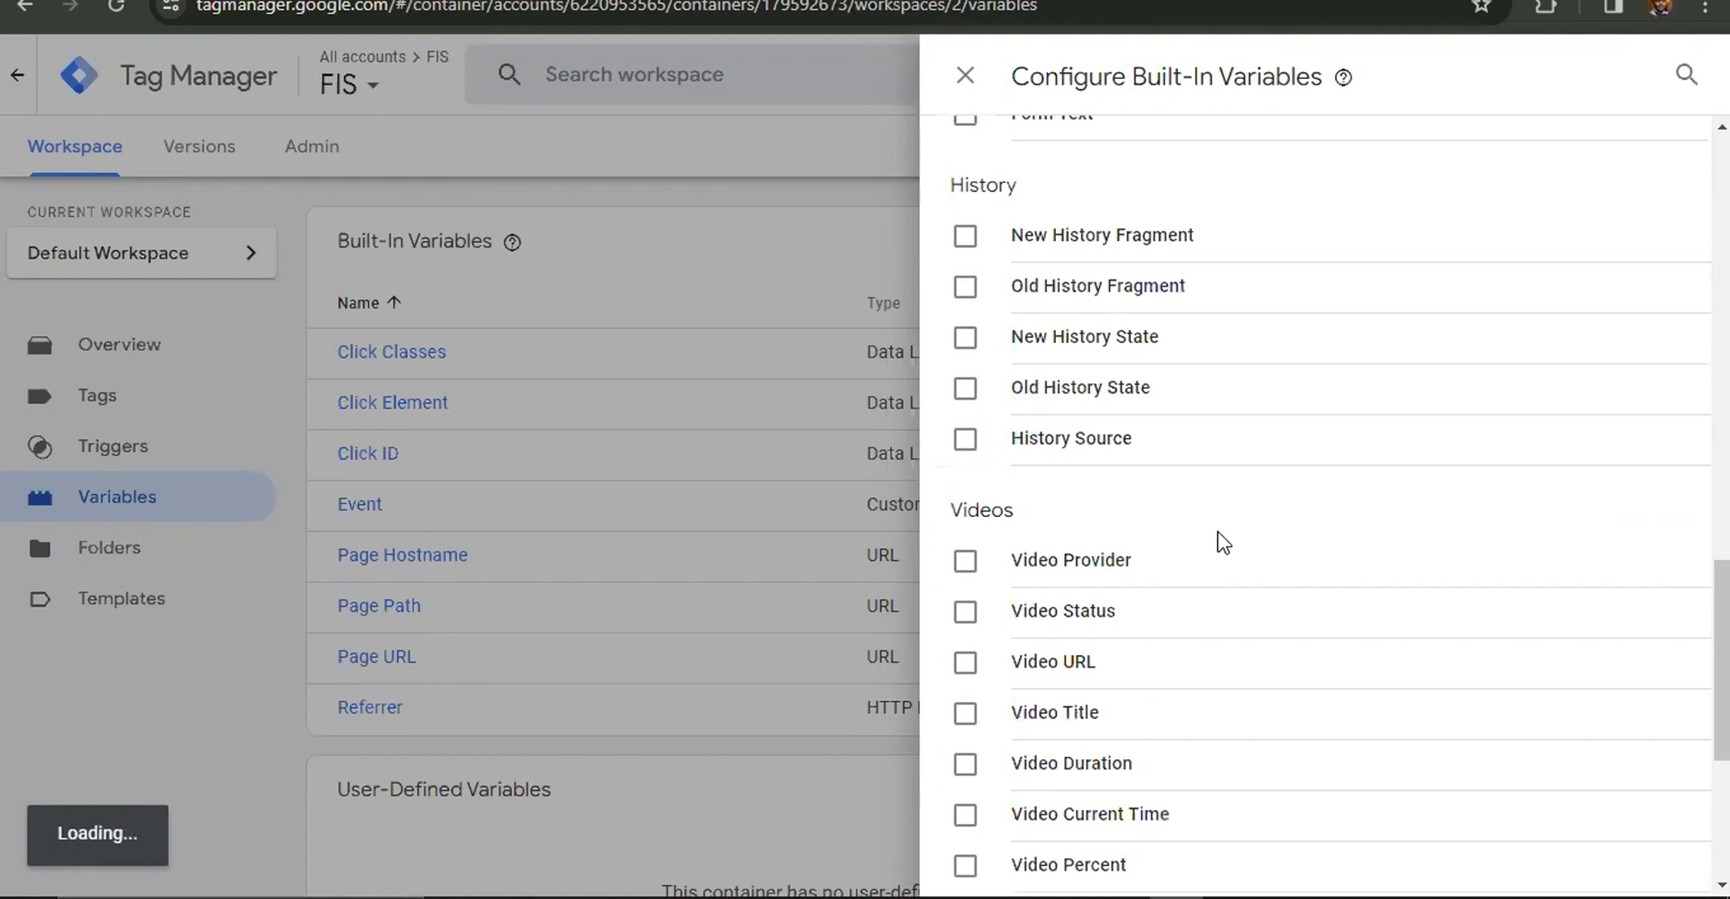
pyautogui.scroll(-5, 1171, 487)
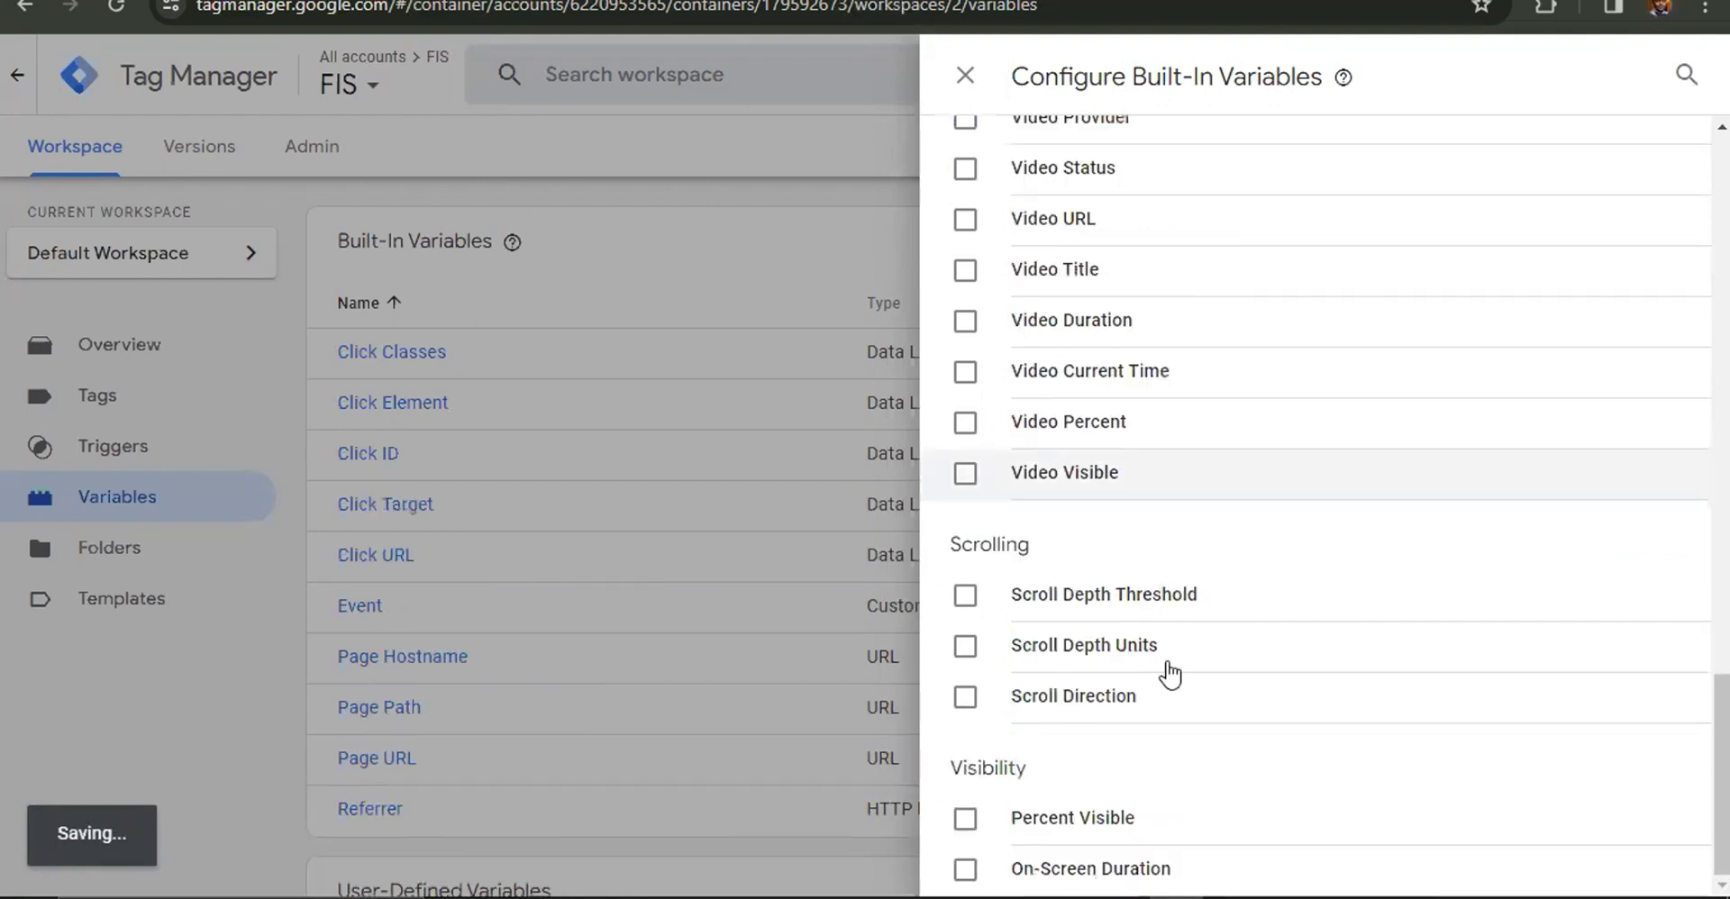
pyautogui.scroll(10, 1255, 491)
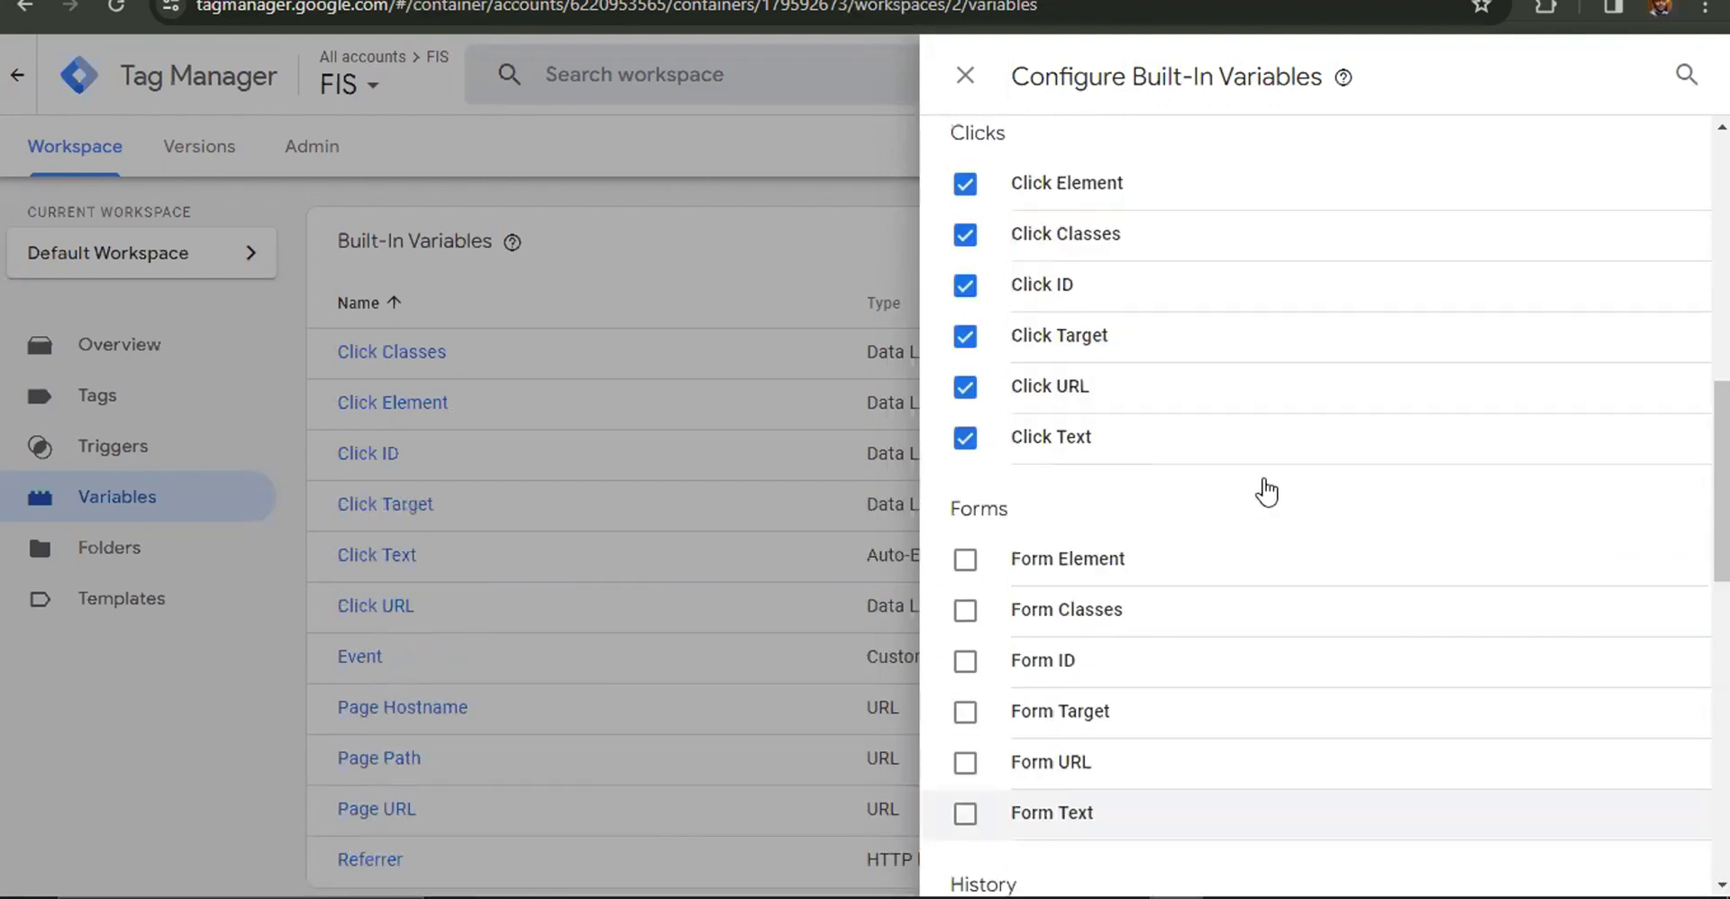
pyautogui.scroll(8, 1258, 491)
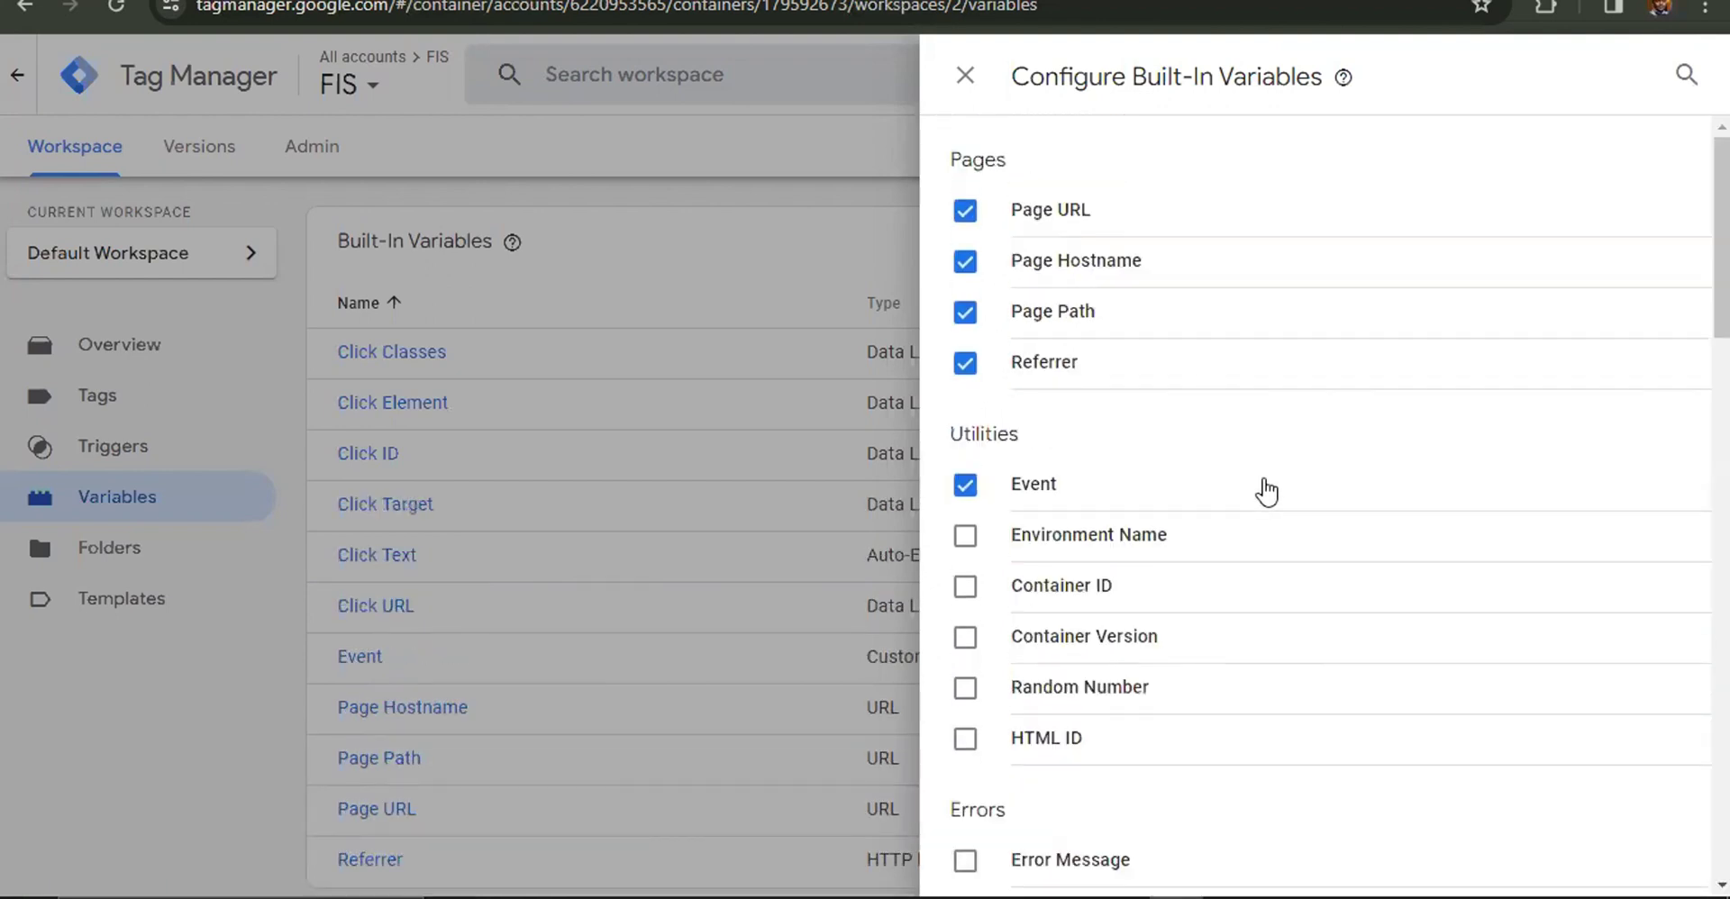
pyautogui.click(962, 87)
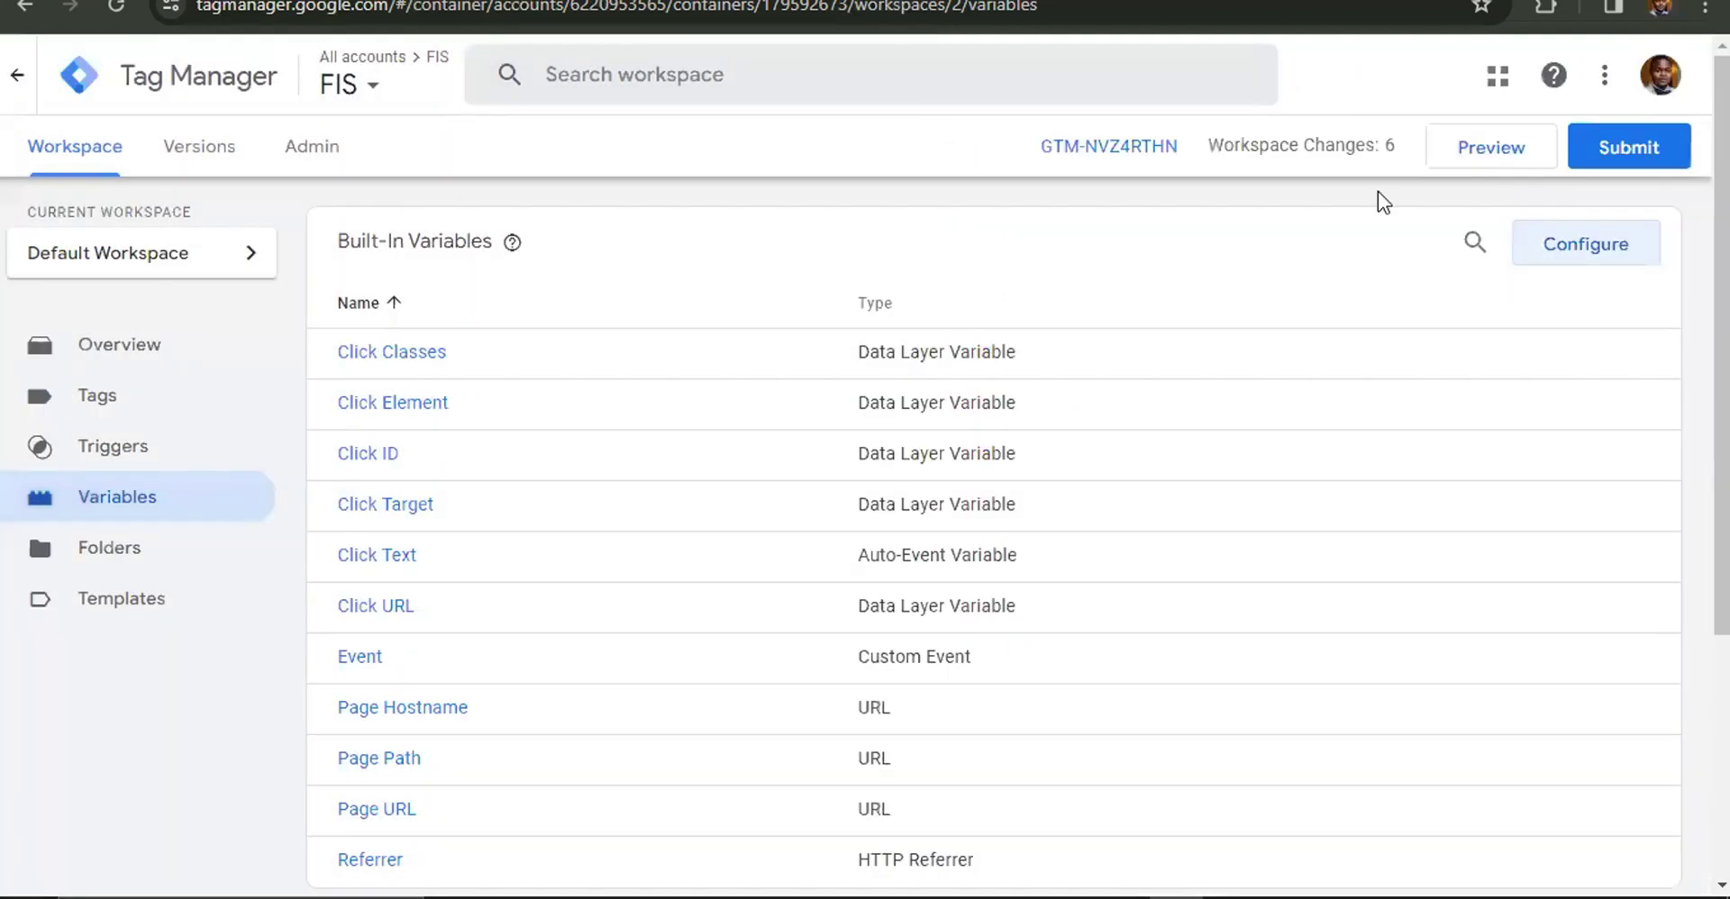
pyautogui.scroll(-4, 938, 425)
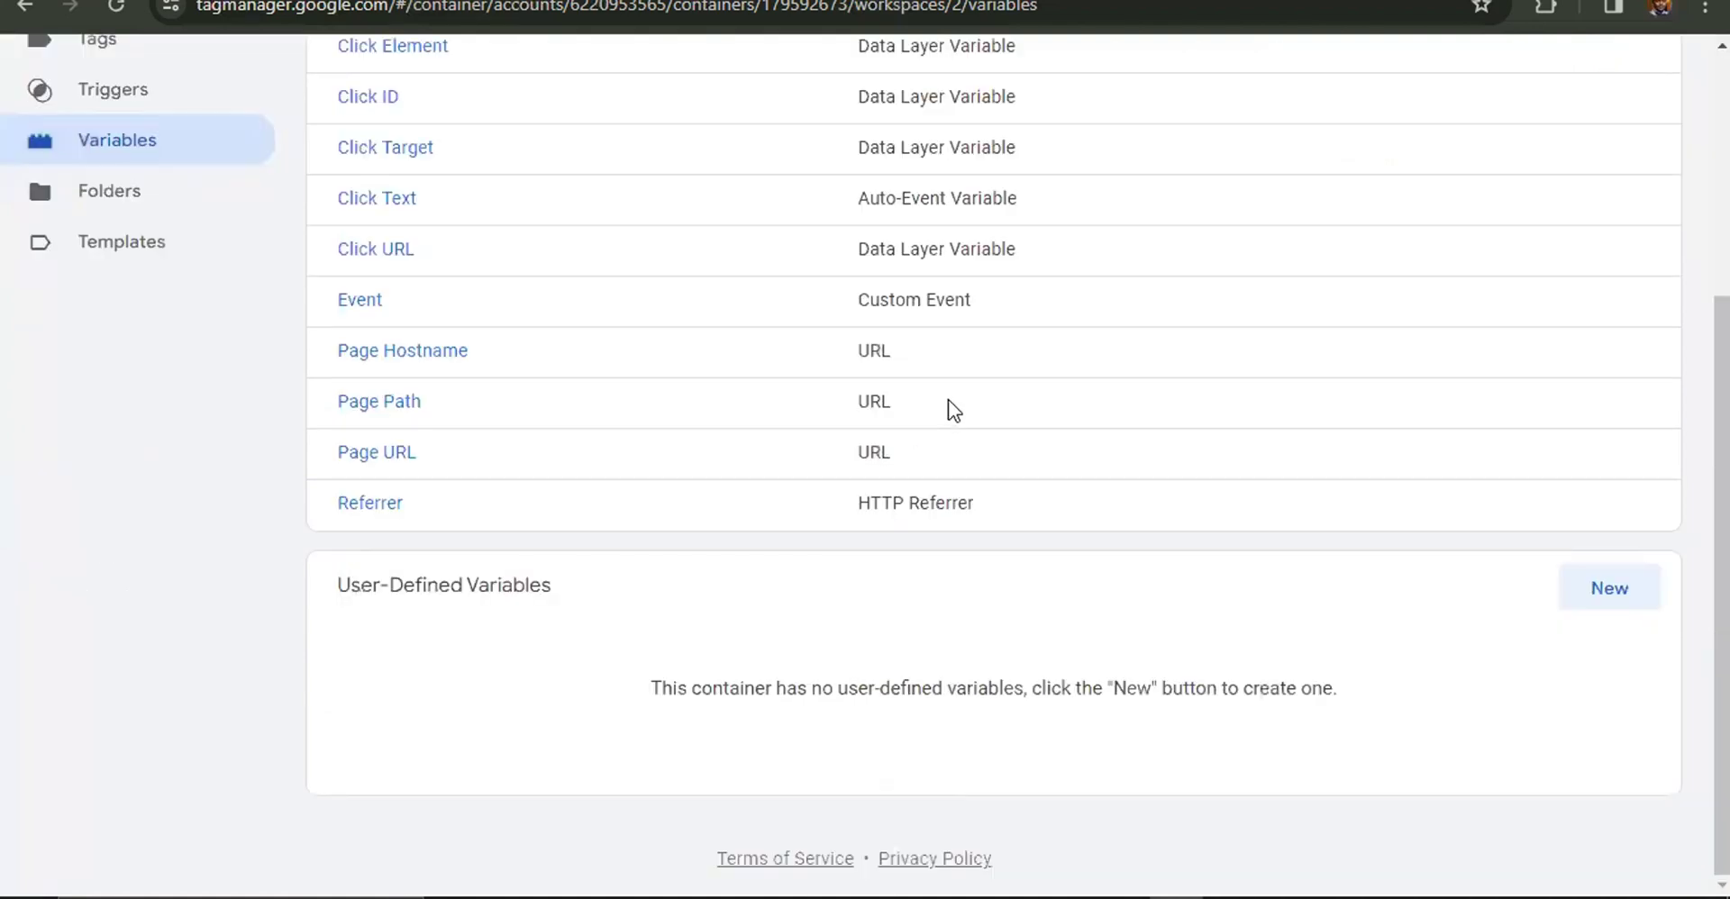
pyautogui.scroll(4, 952, 409)
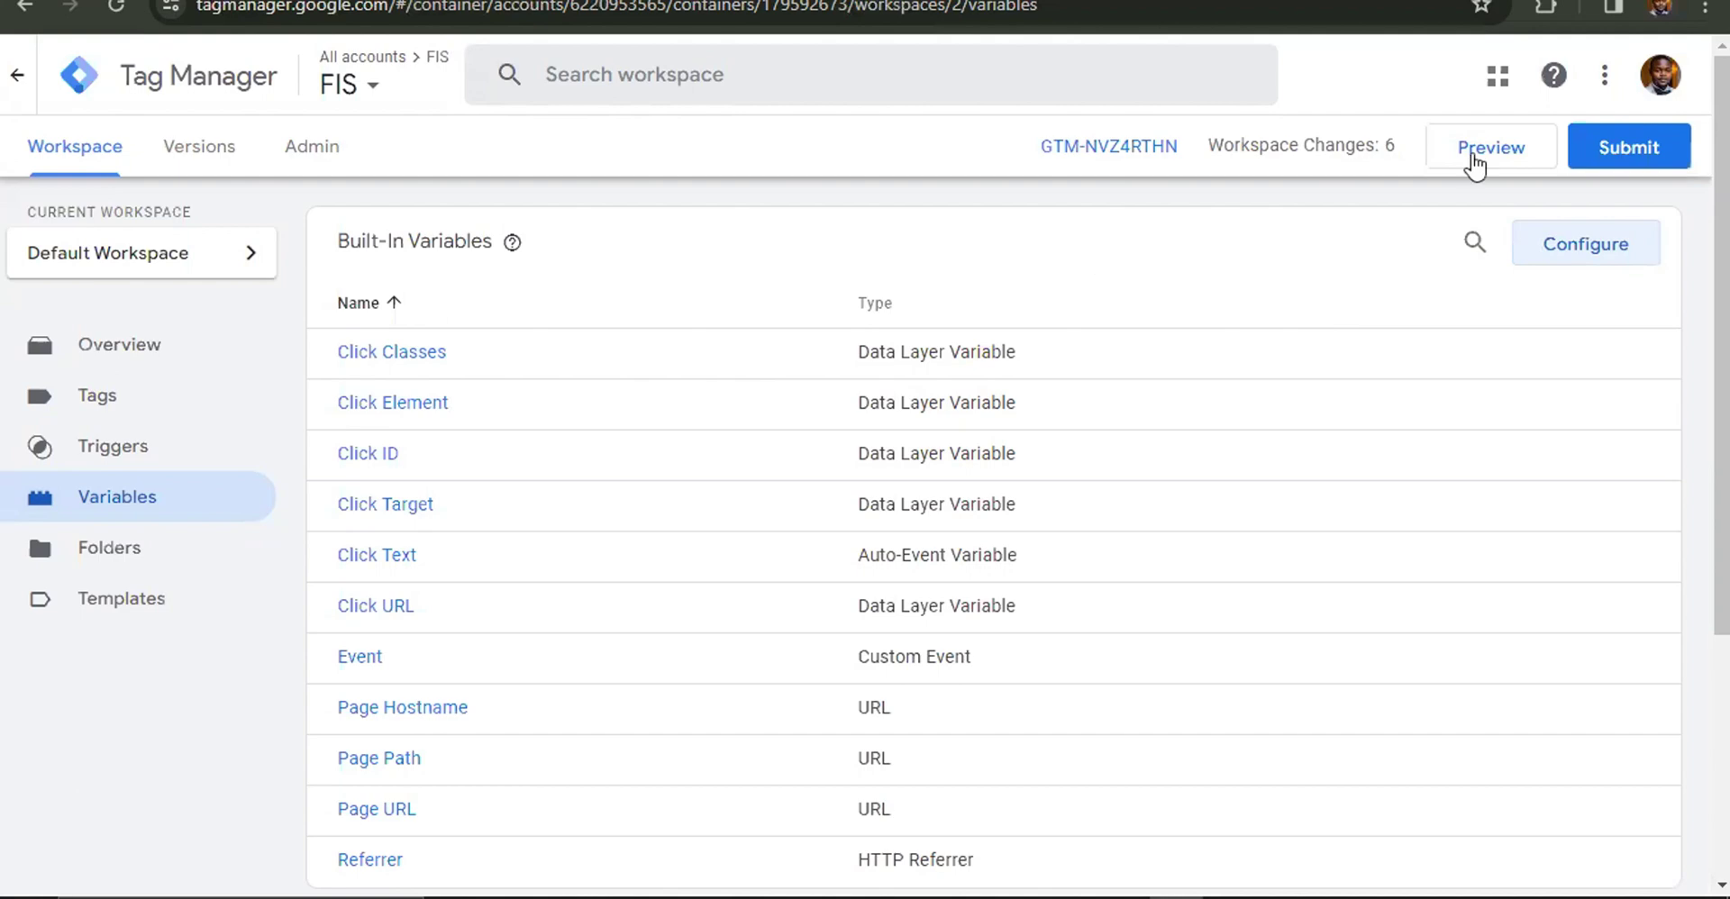
# Publish the workspace changes to the Live environment without a version name or description, review the published version's summary, and close it.
pyautogui.click(1639, 171)
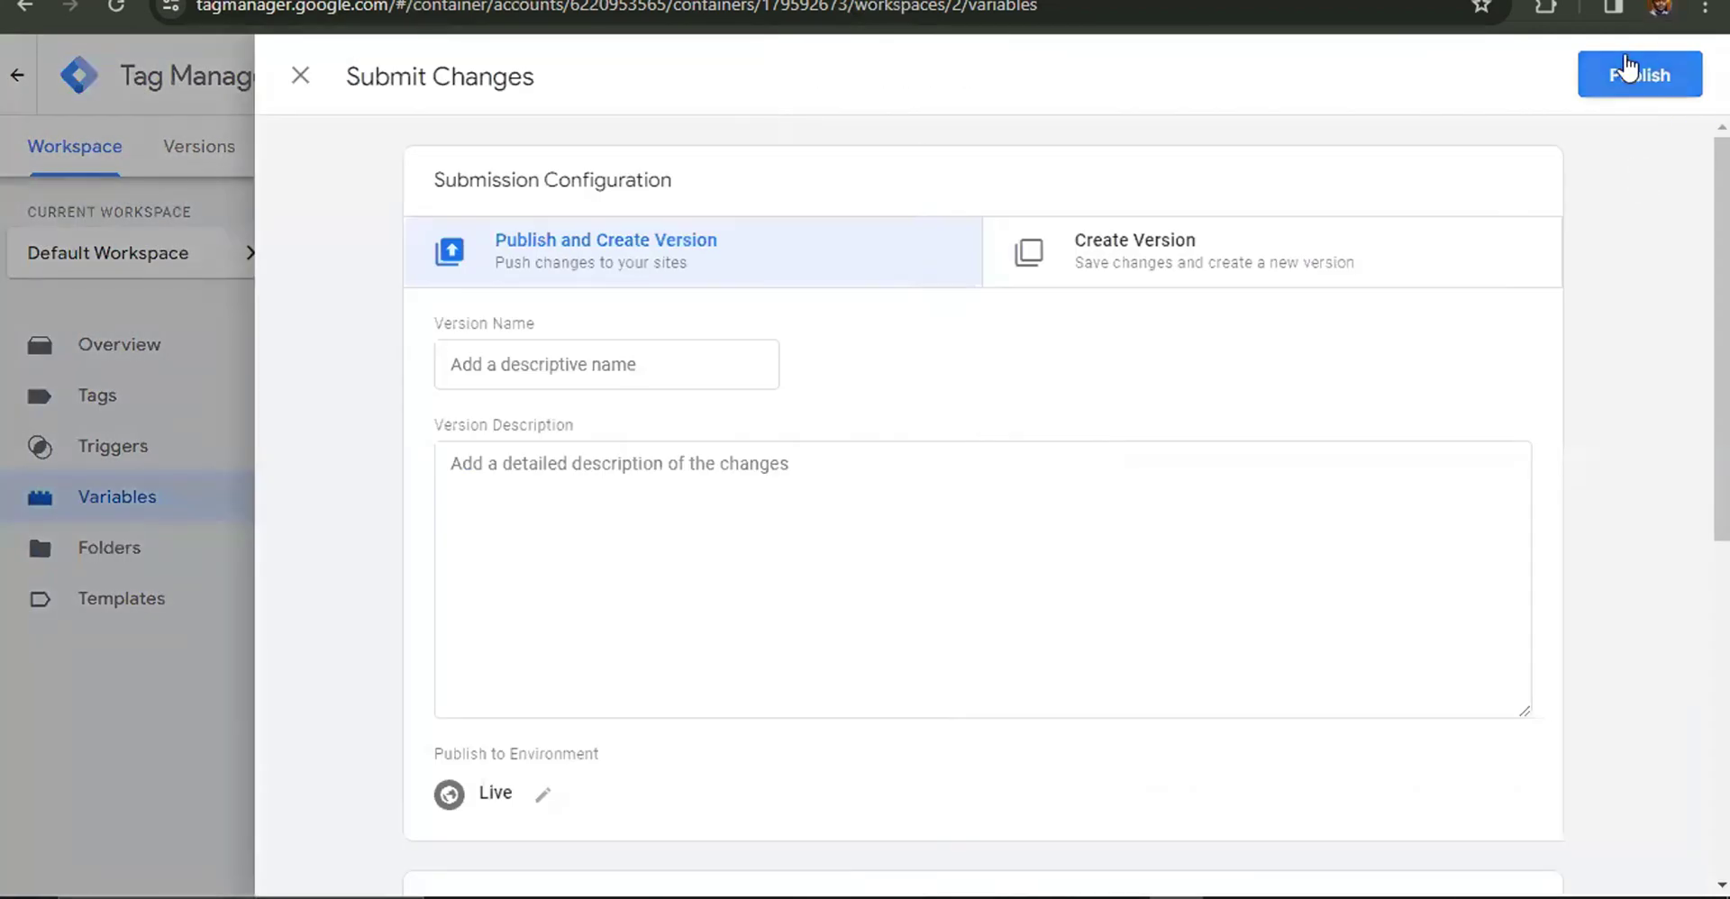
pyautogui.click(1624, 60)
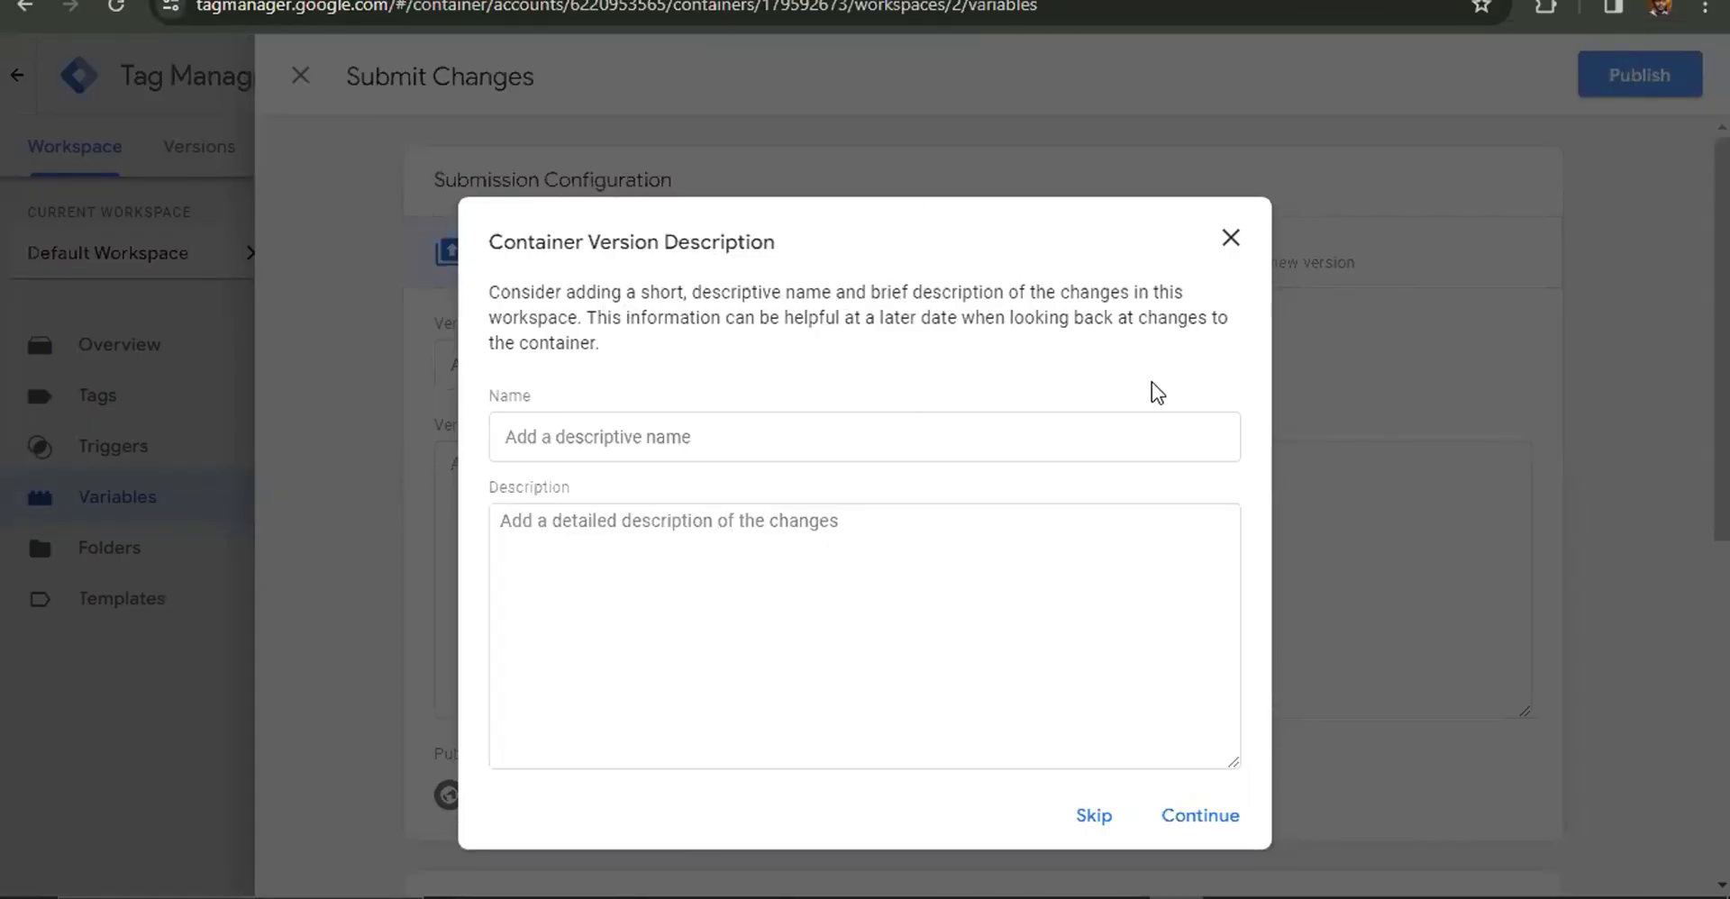
pyautogui.click(1097, 818)
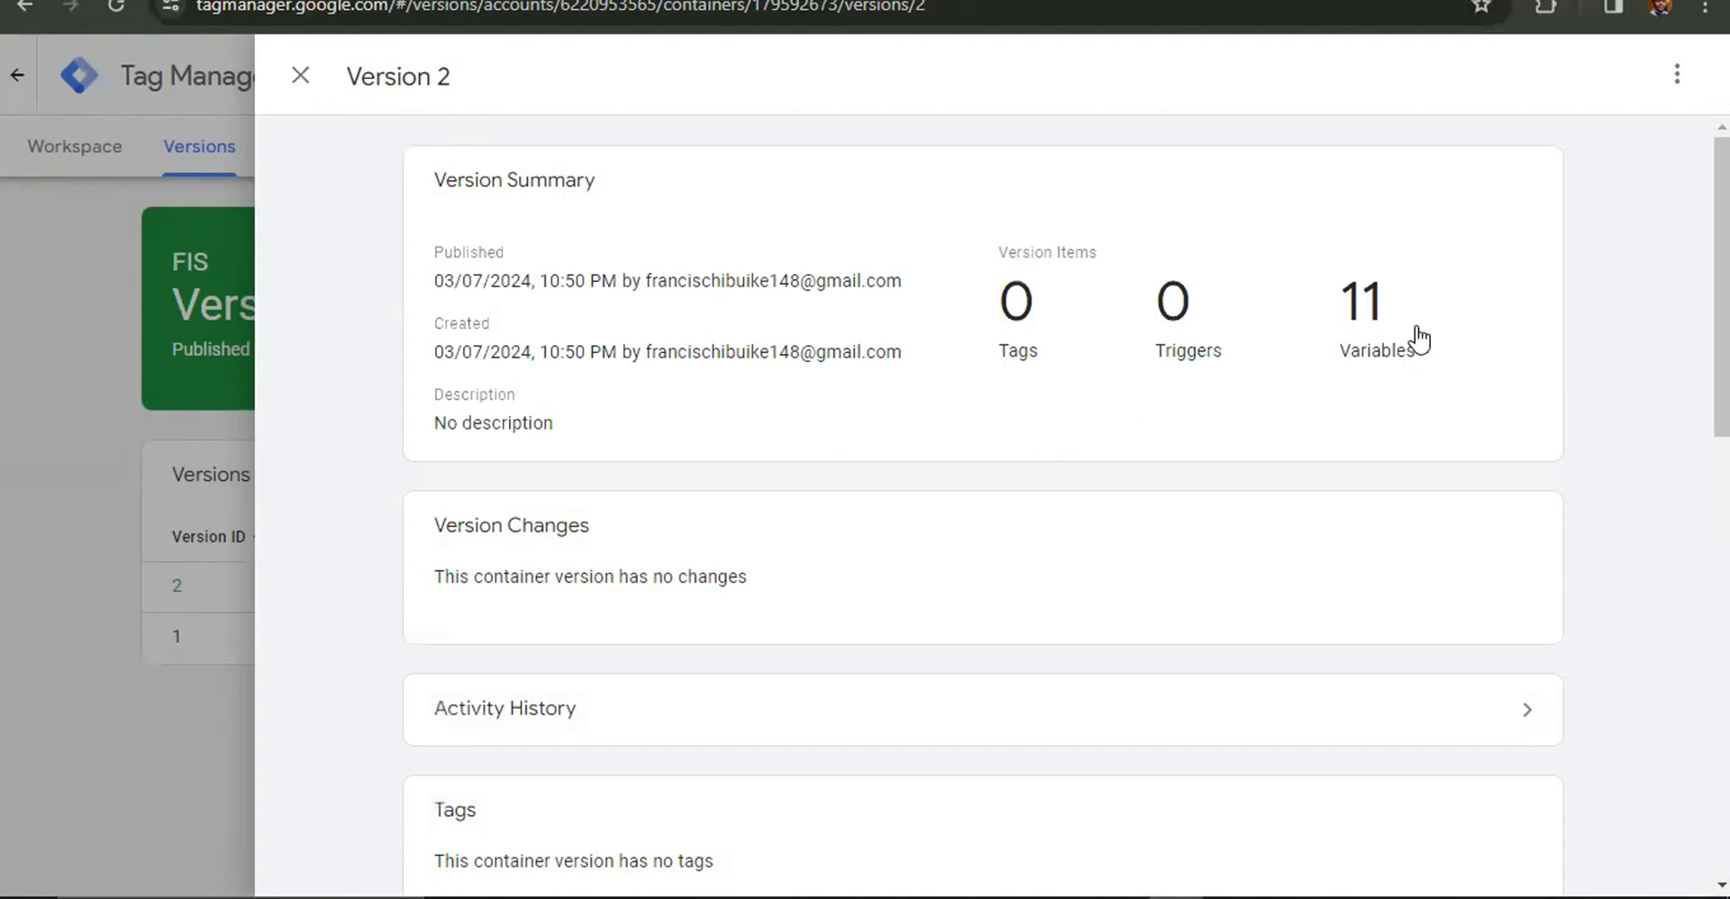
pyautogui.scroll(-7, 1198, 468)
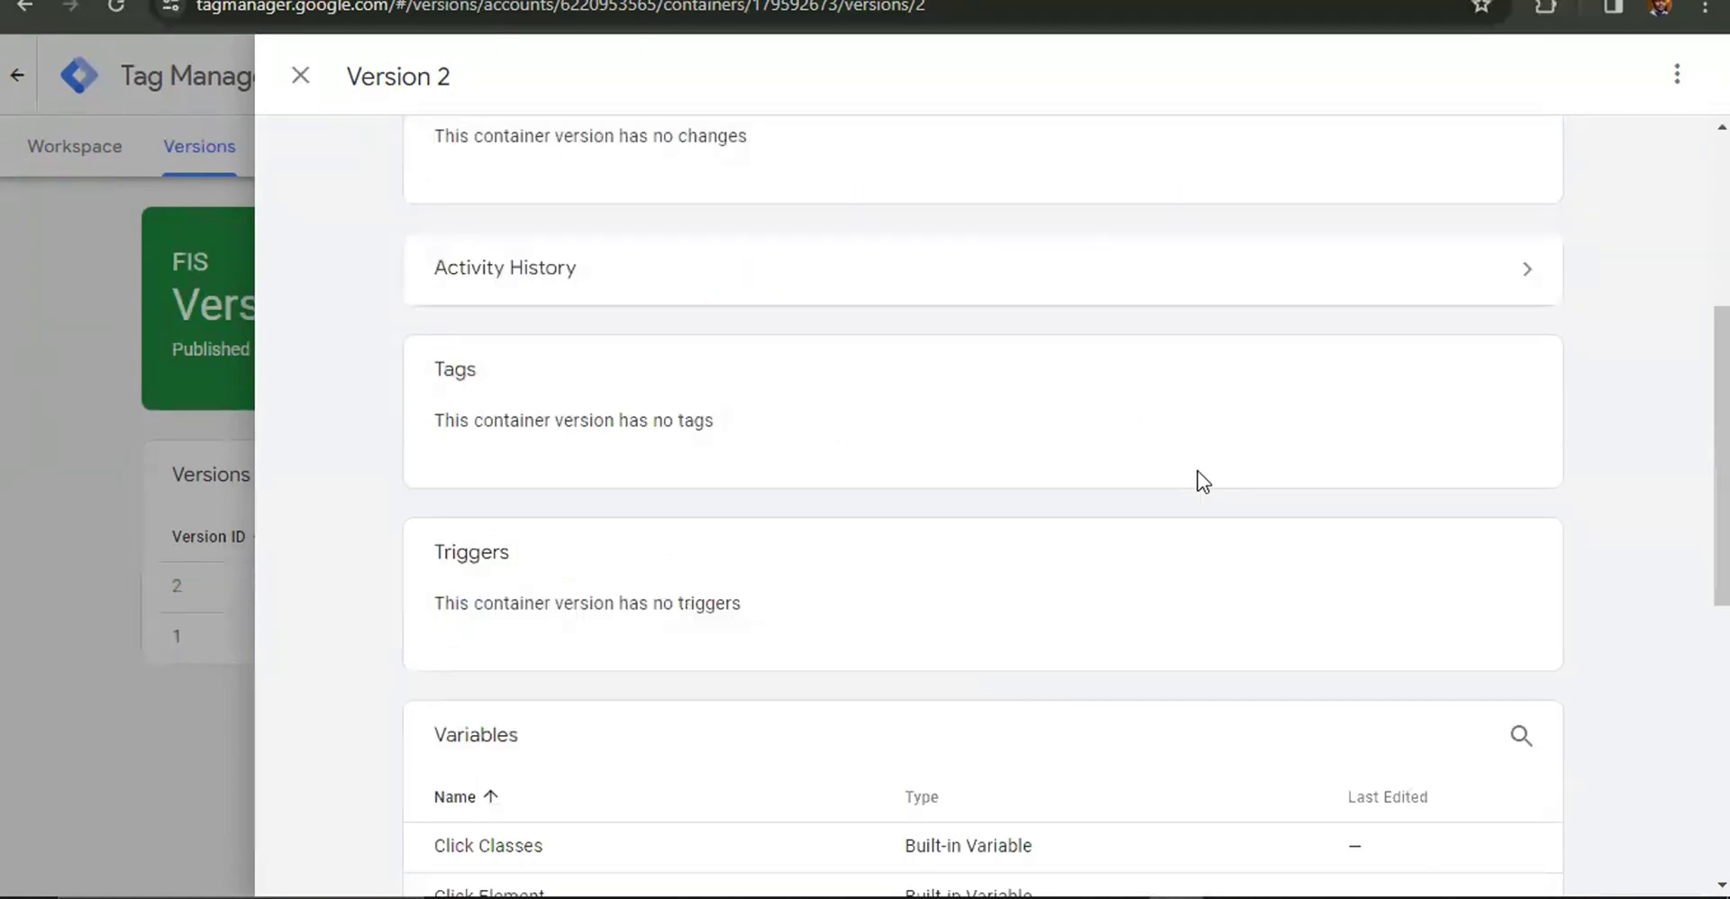
pyautogui.scroll(3, 694, 450)
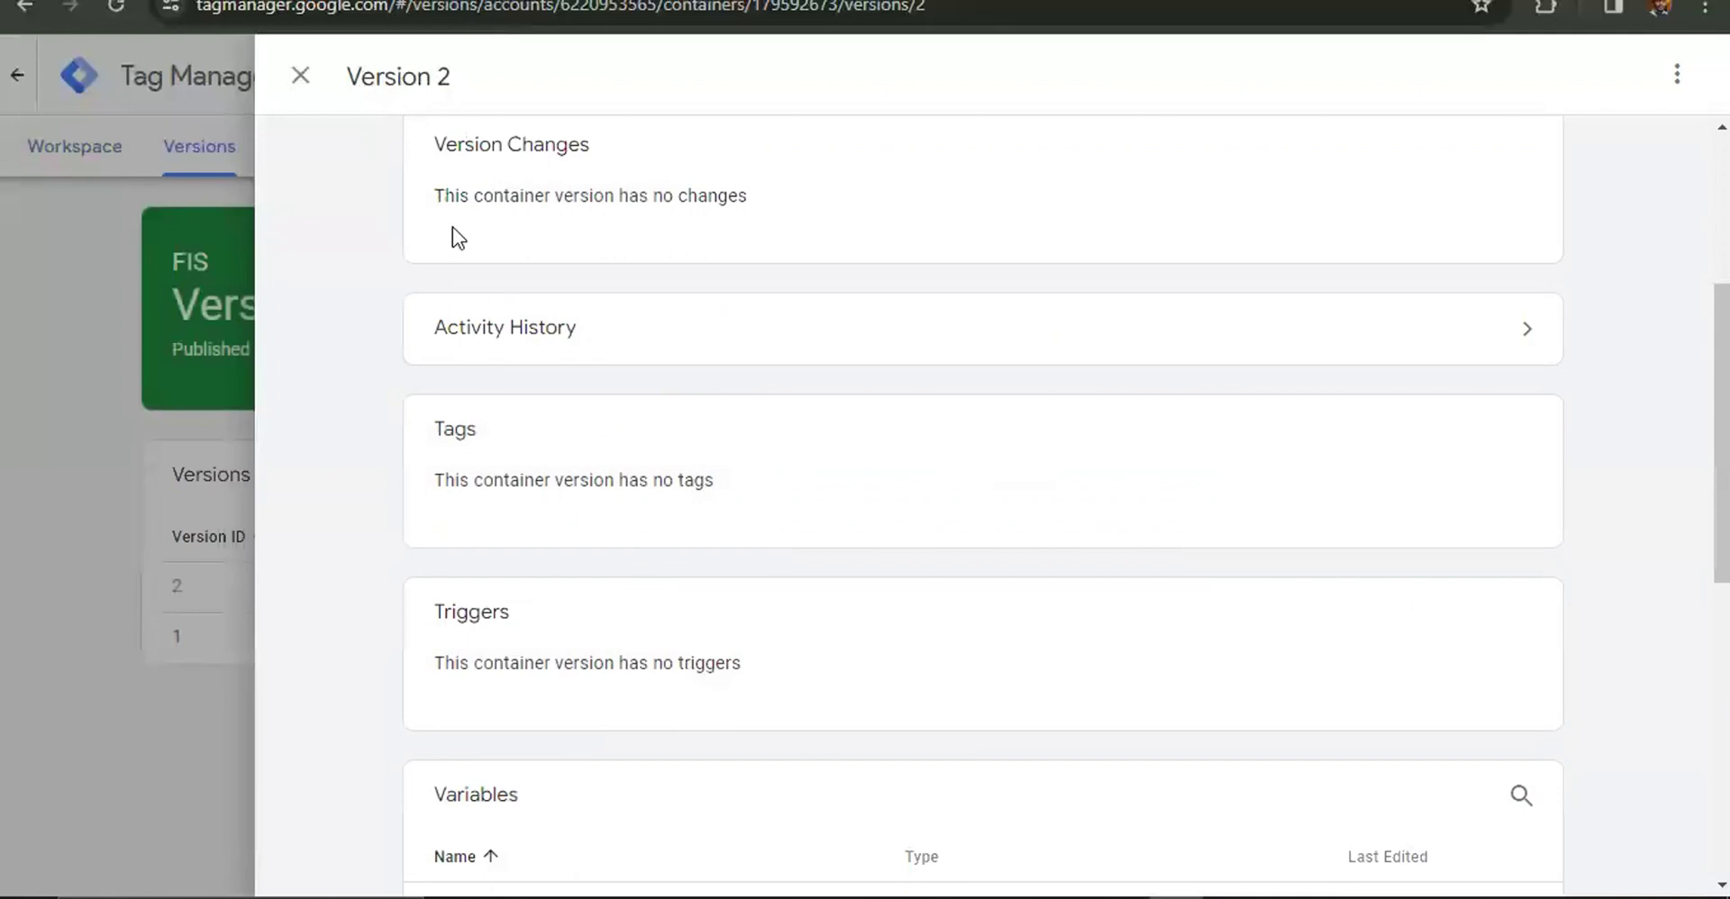
pyautogui.click(300, 78)
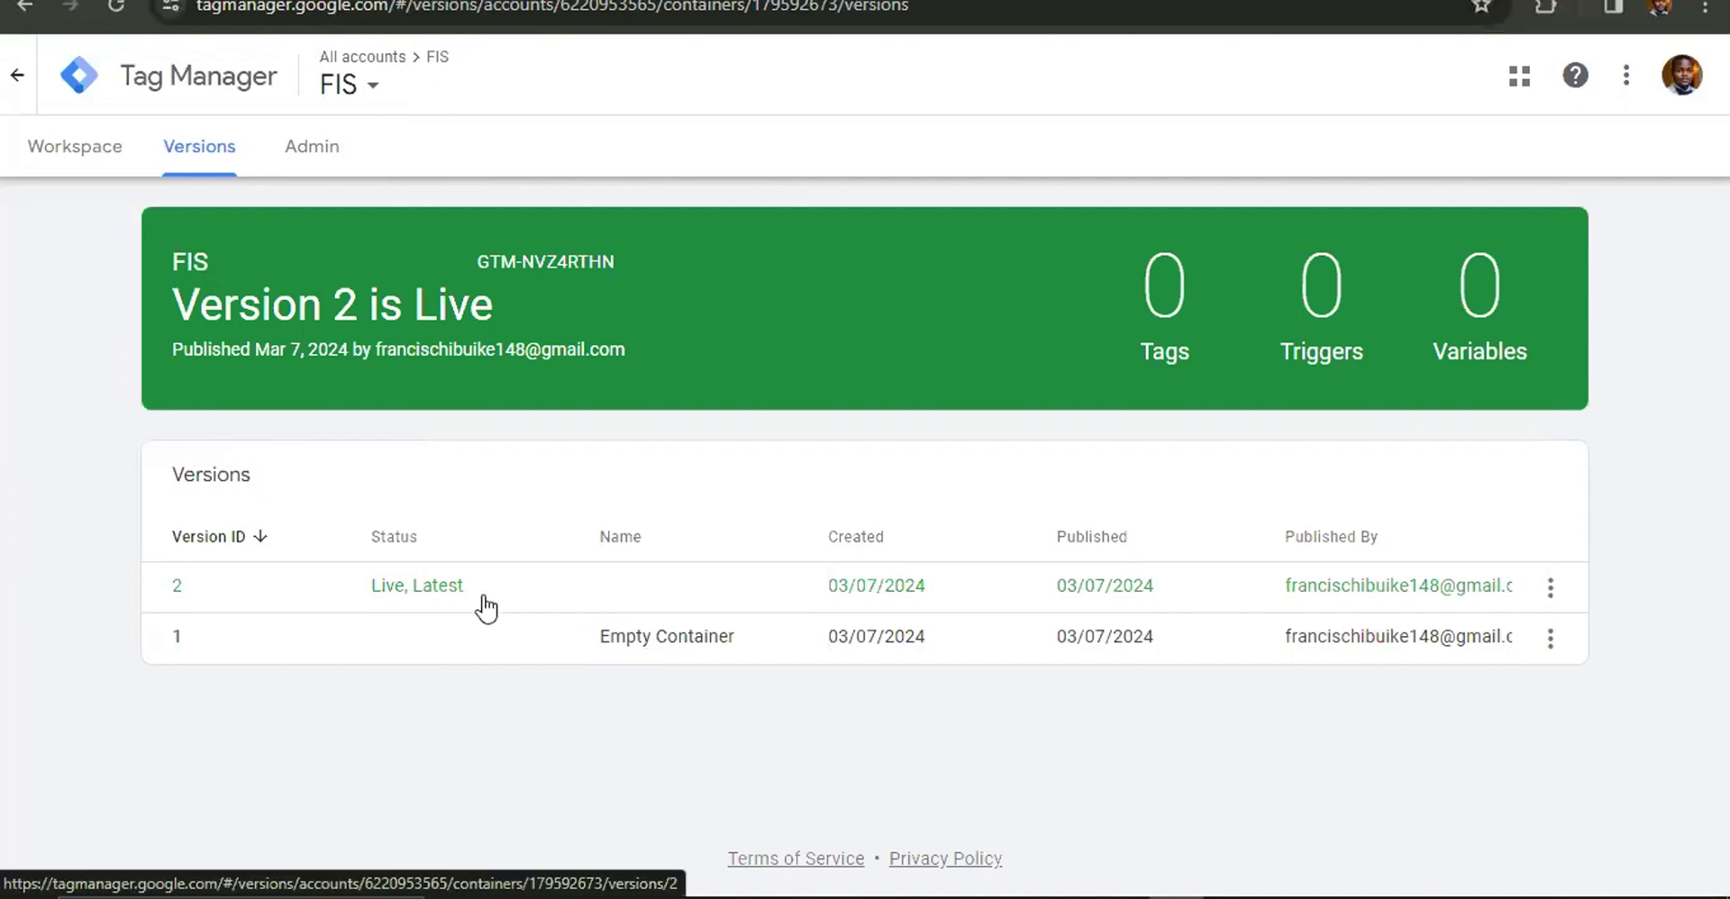
# Create a Click - All Elements trigger in the workspace that fires on all clicks, and save it as All Elements.
pyautogui.click(73, 153)
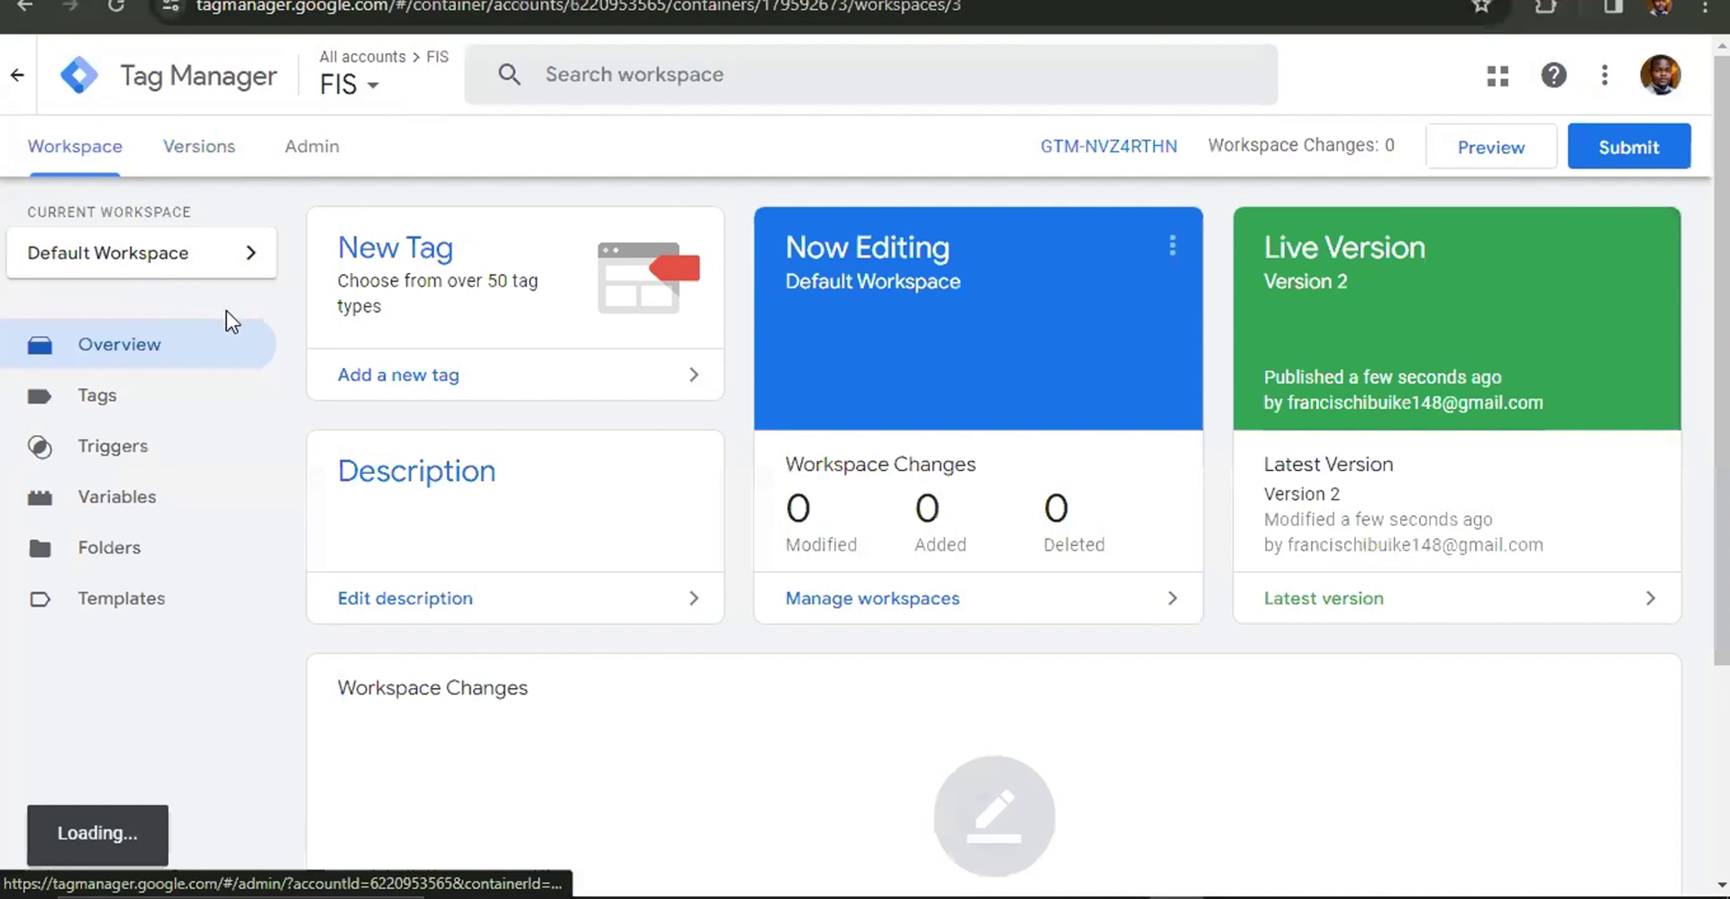
pyautogui.click(119, 461)
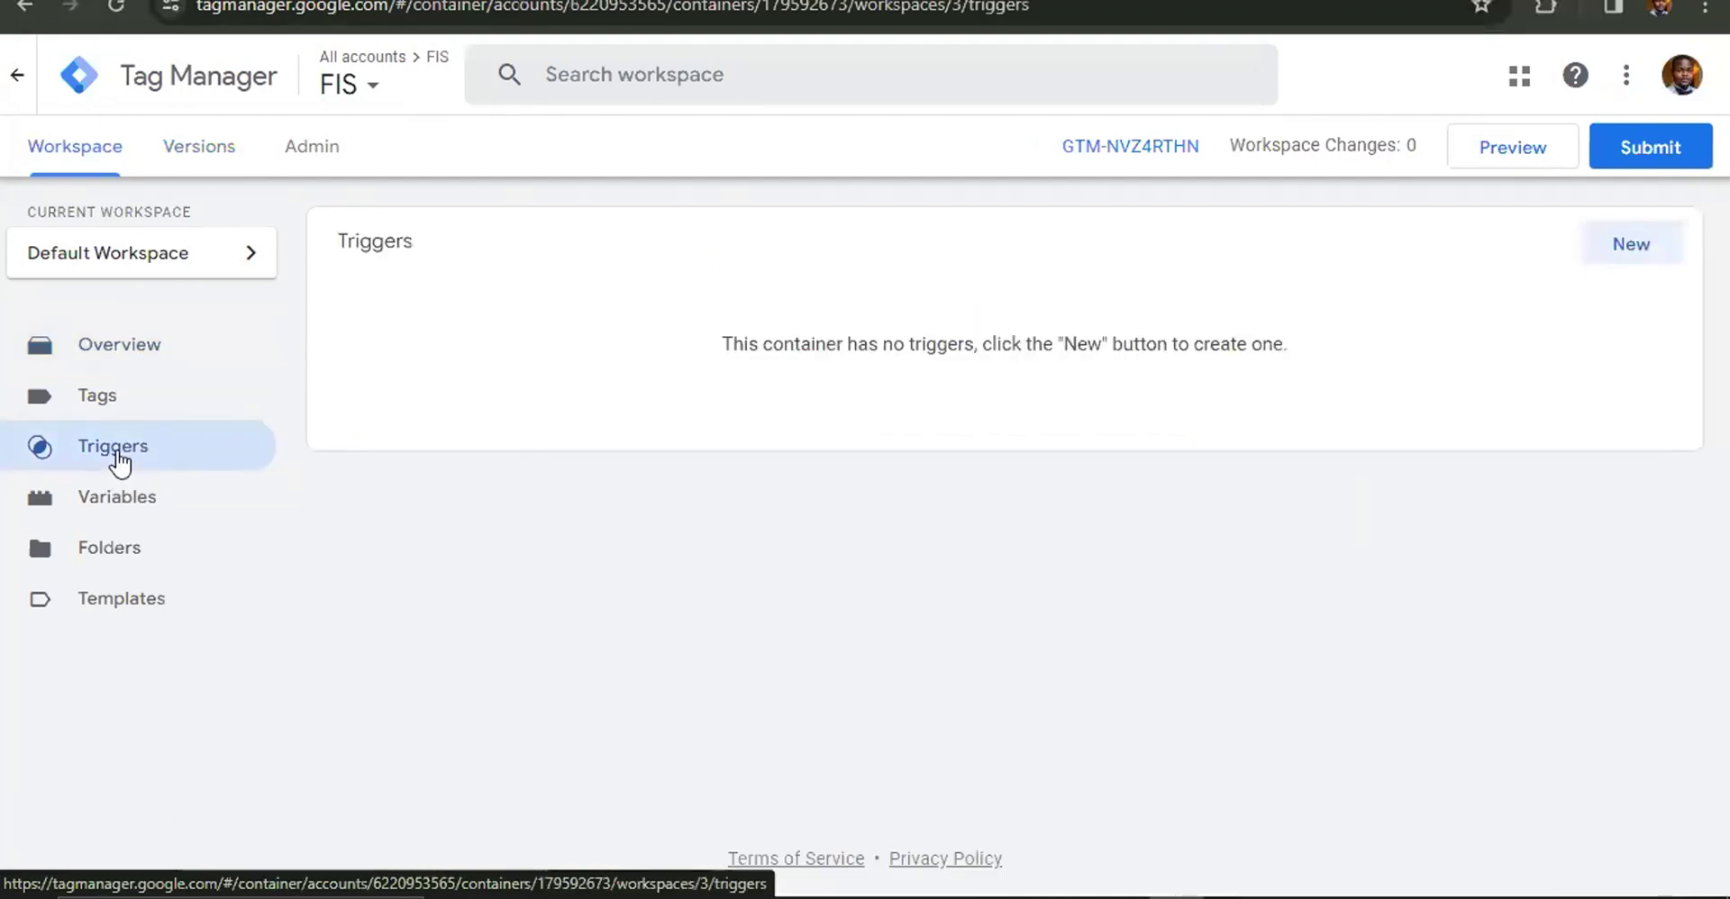
pyautogui.click(1632, 249)
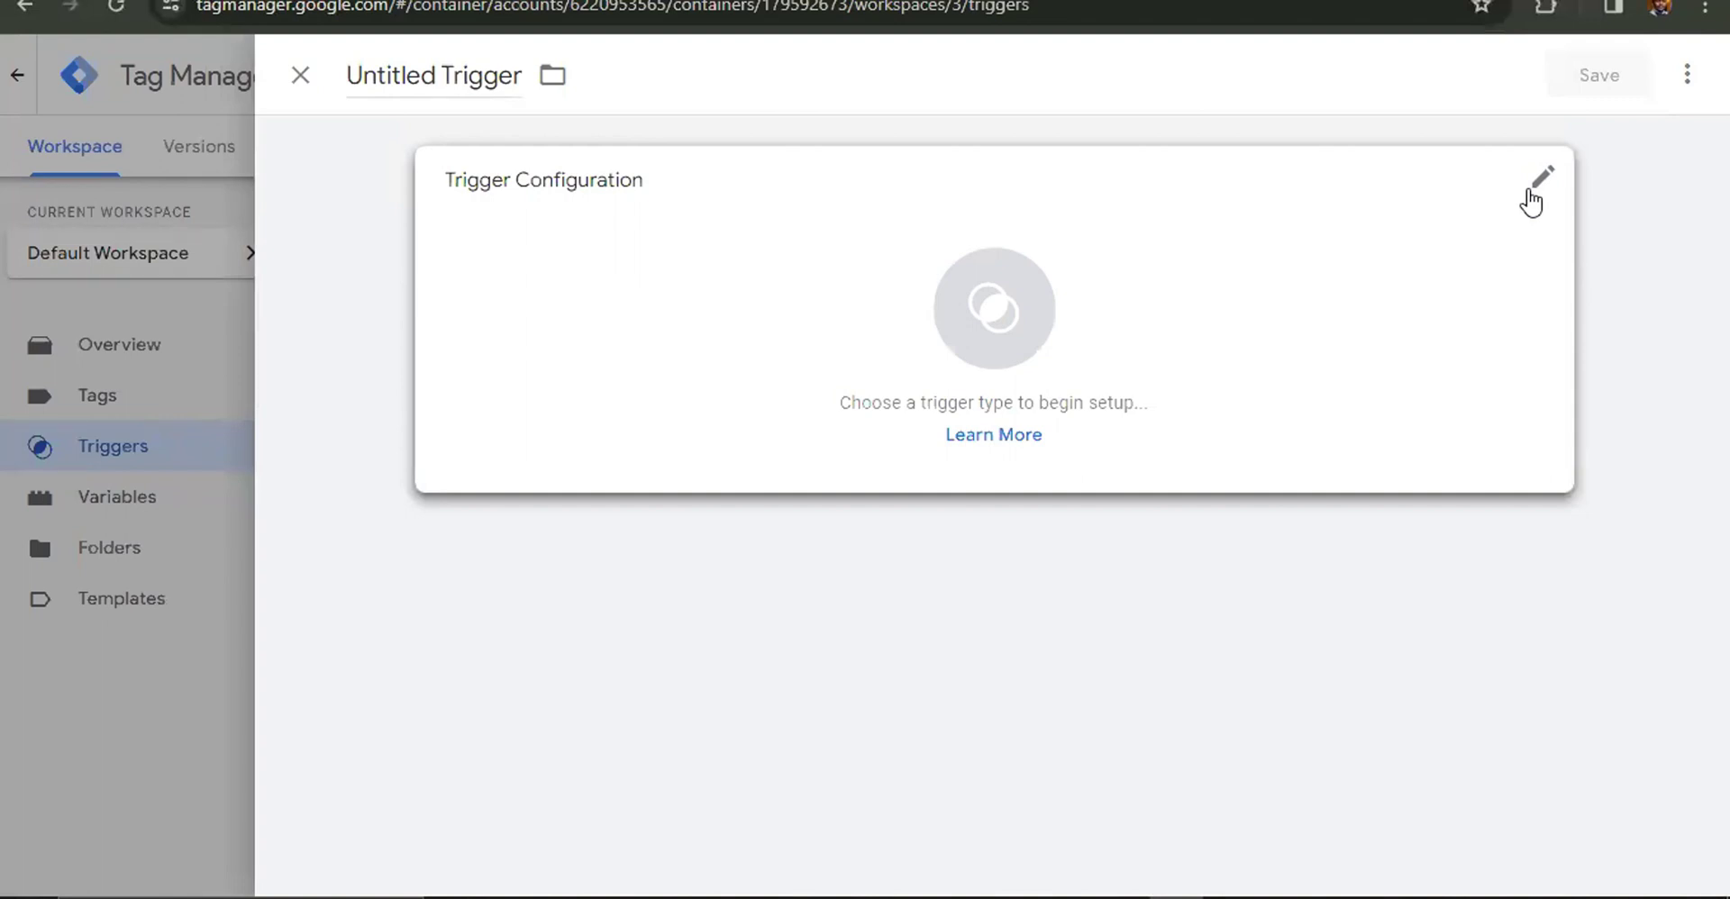
pyautogui.click(1531, 203)
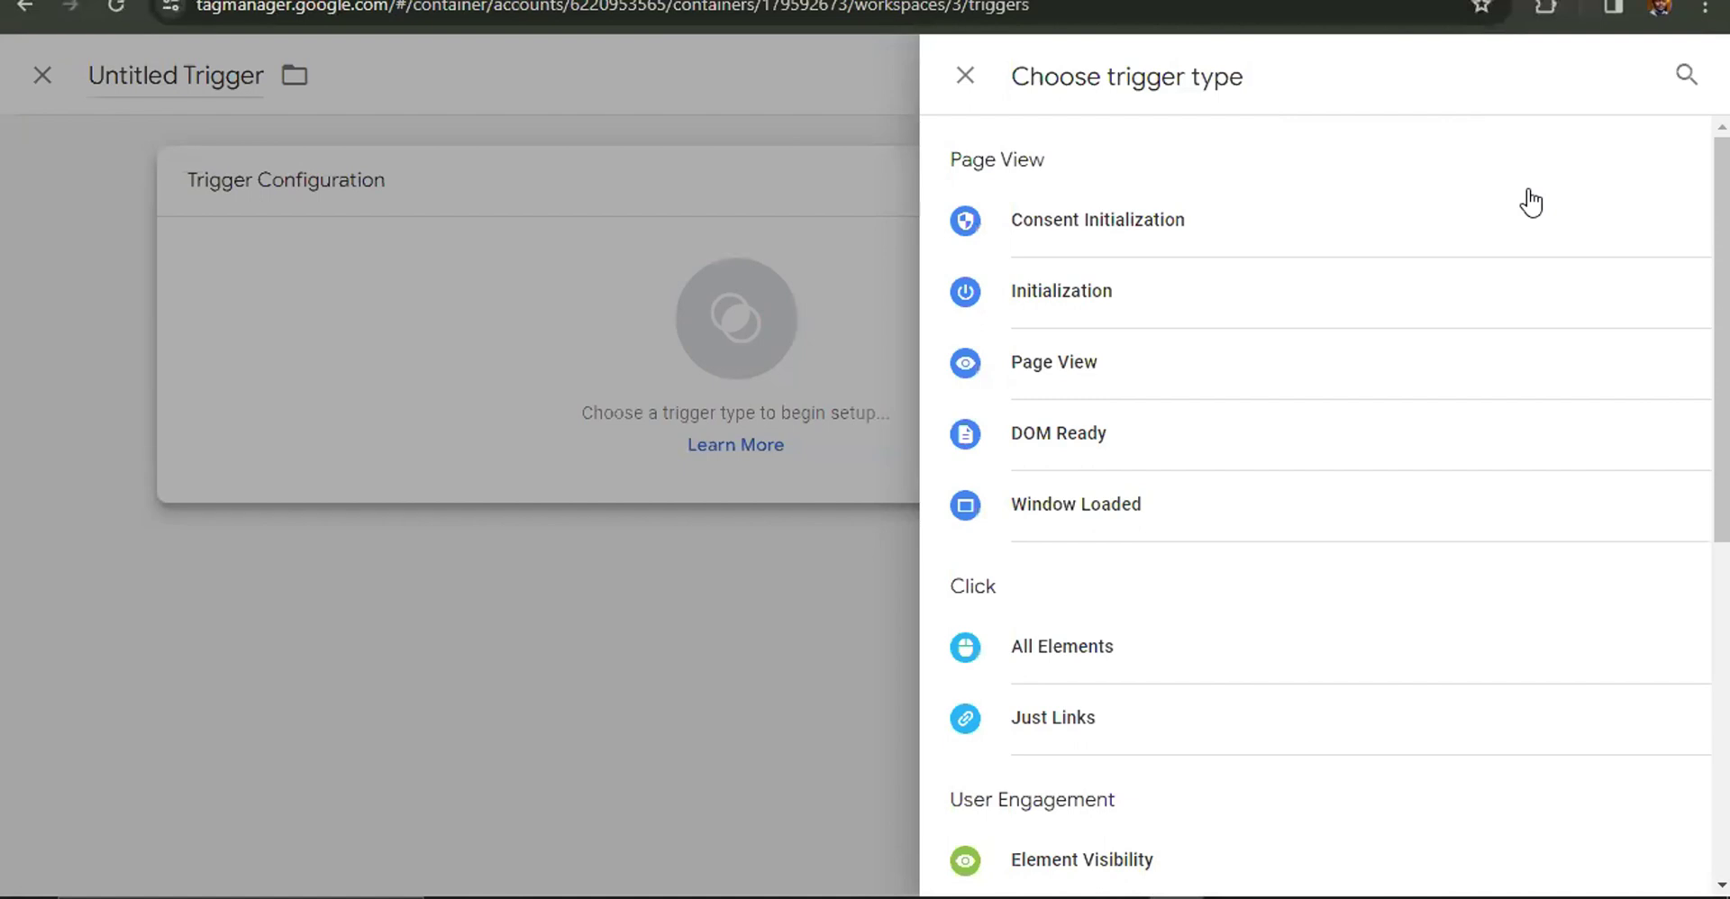
pyautogui.click(997, 646)
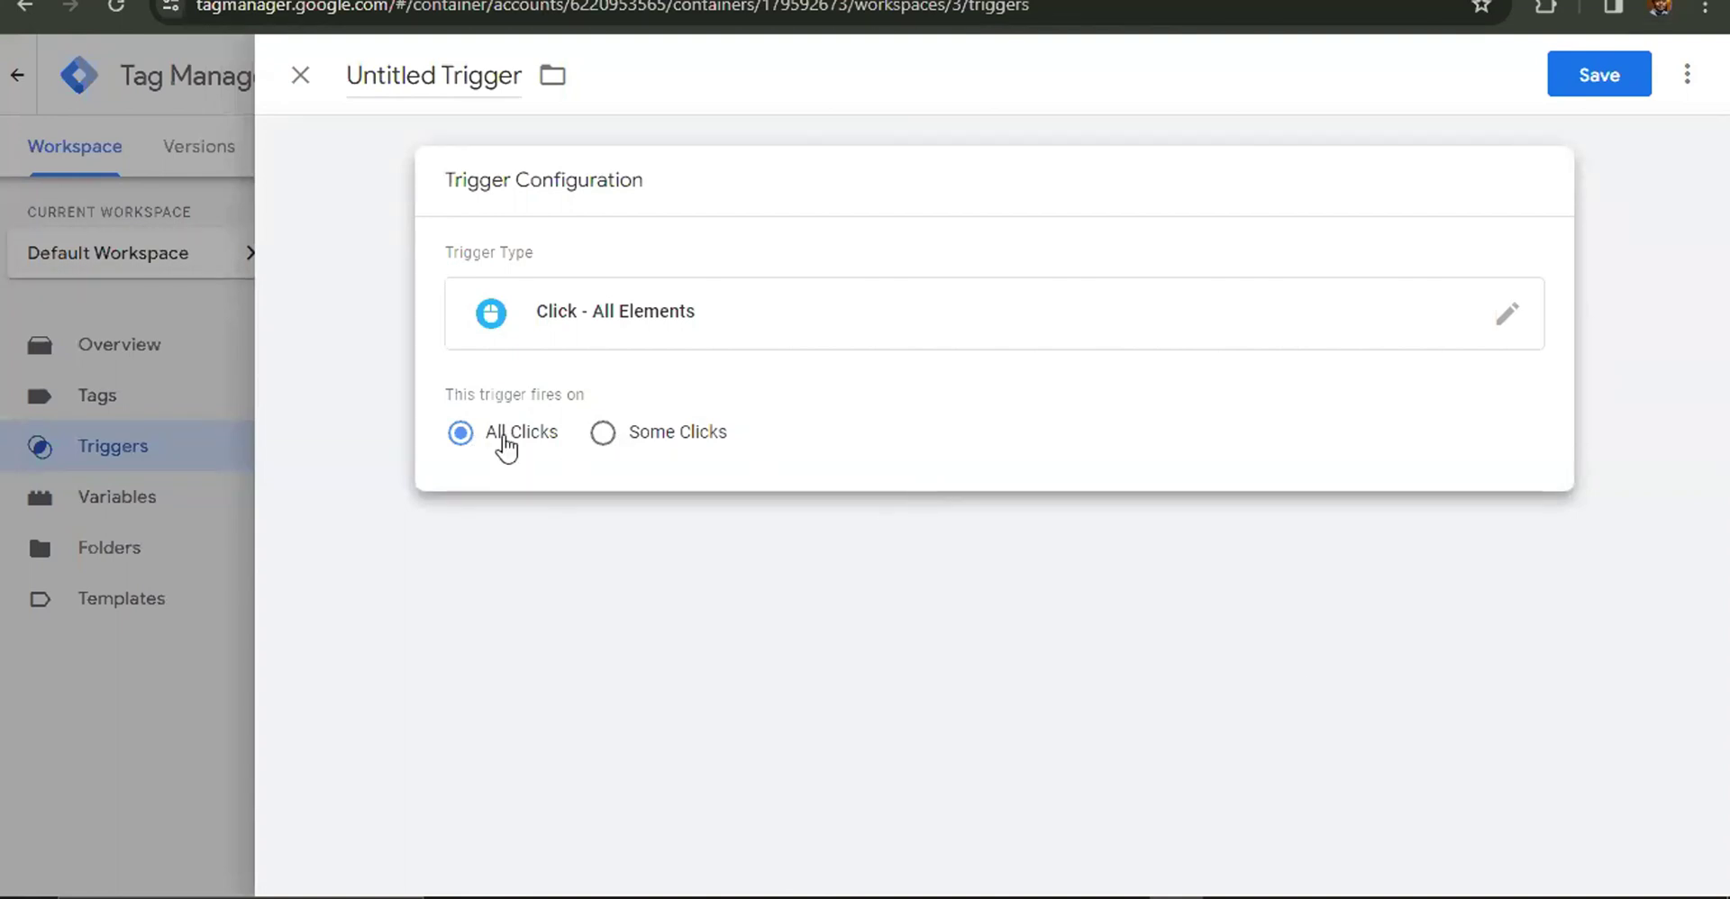
pyautogui.click(1617, 89)
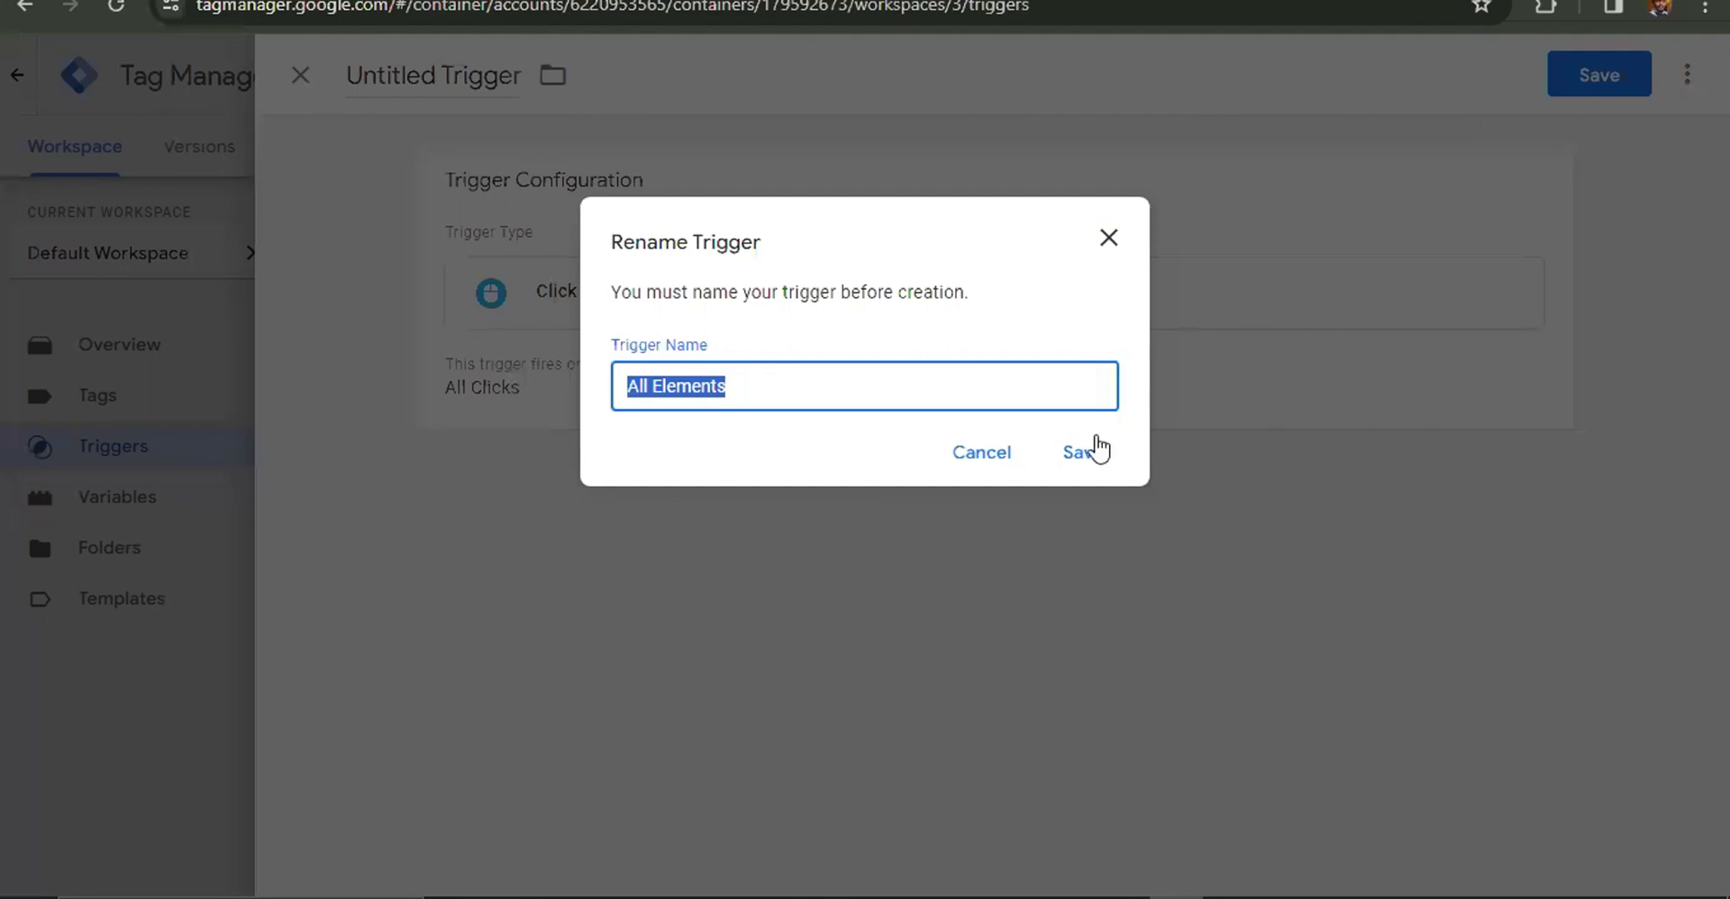
pyautogui.click(1100, 470)
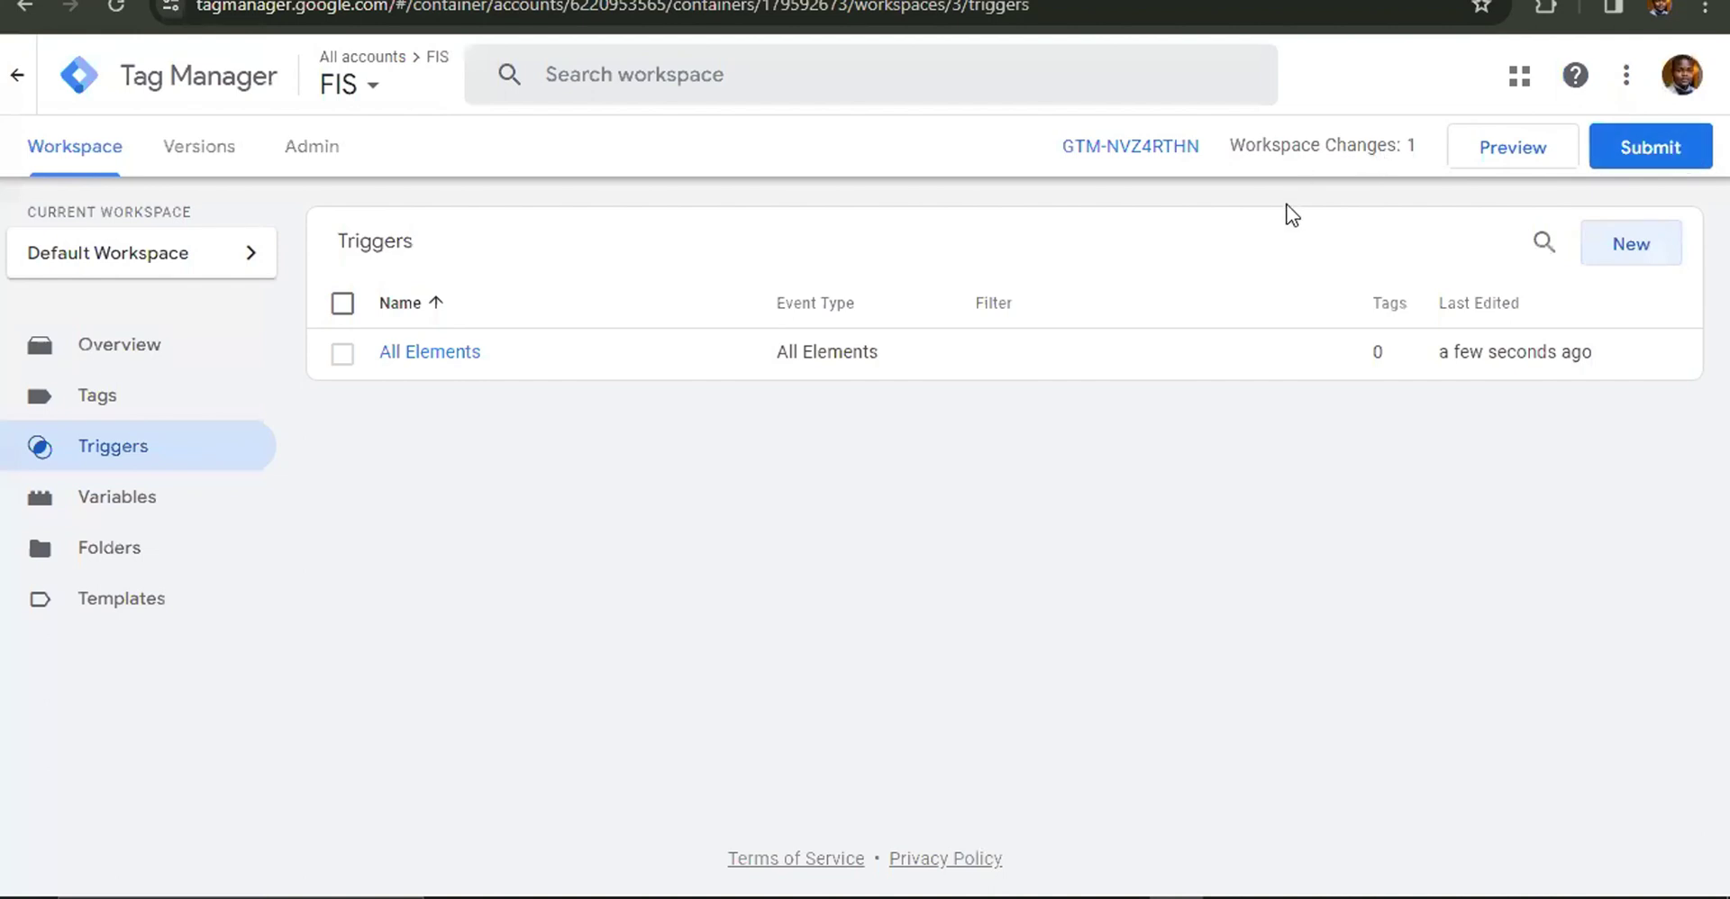
# Start a new Click - Just Links trigger that fires on some link clicks, with the condition Click Text contains.
pyautogui.click(1640, 257)
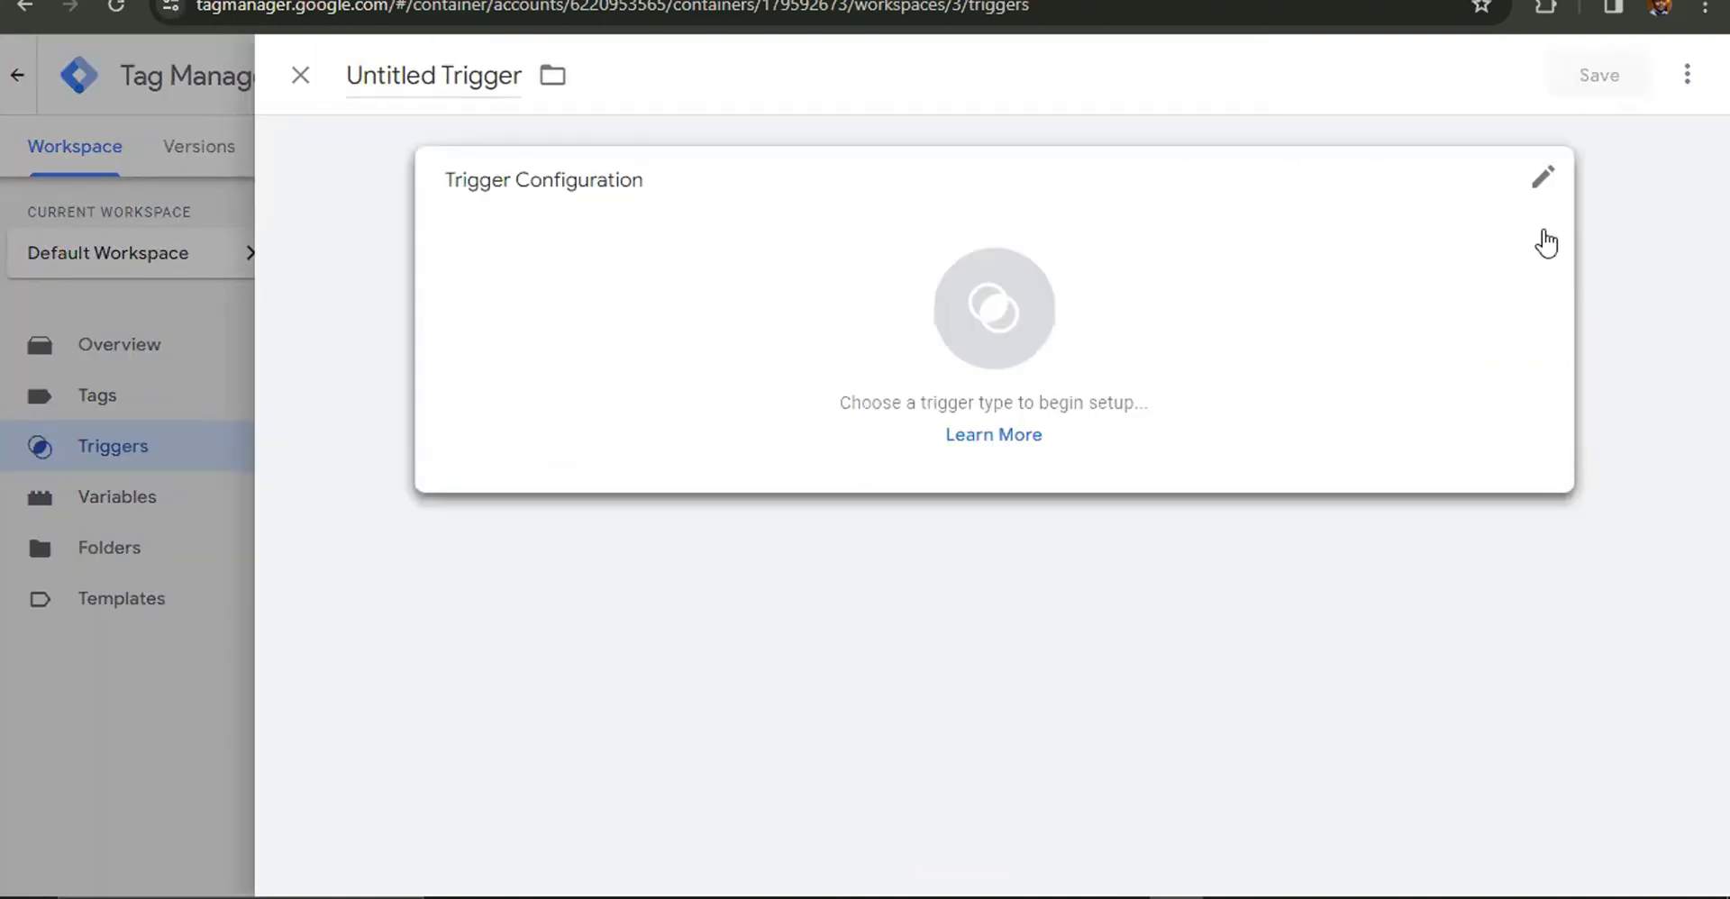
pyautogui.click(1543, 183)
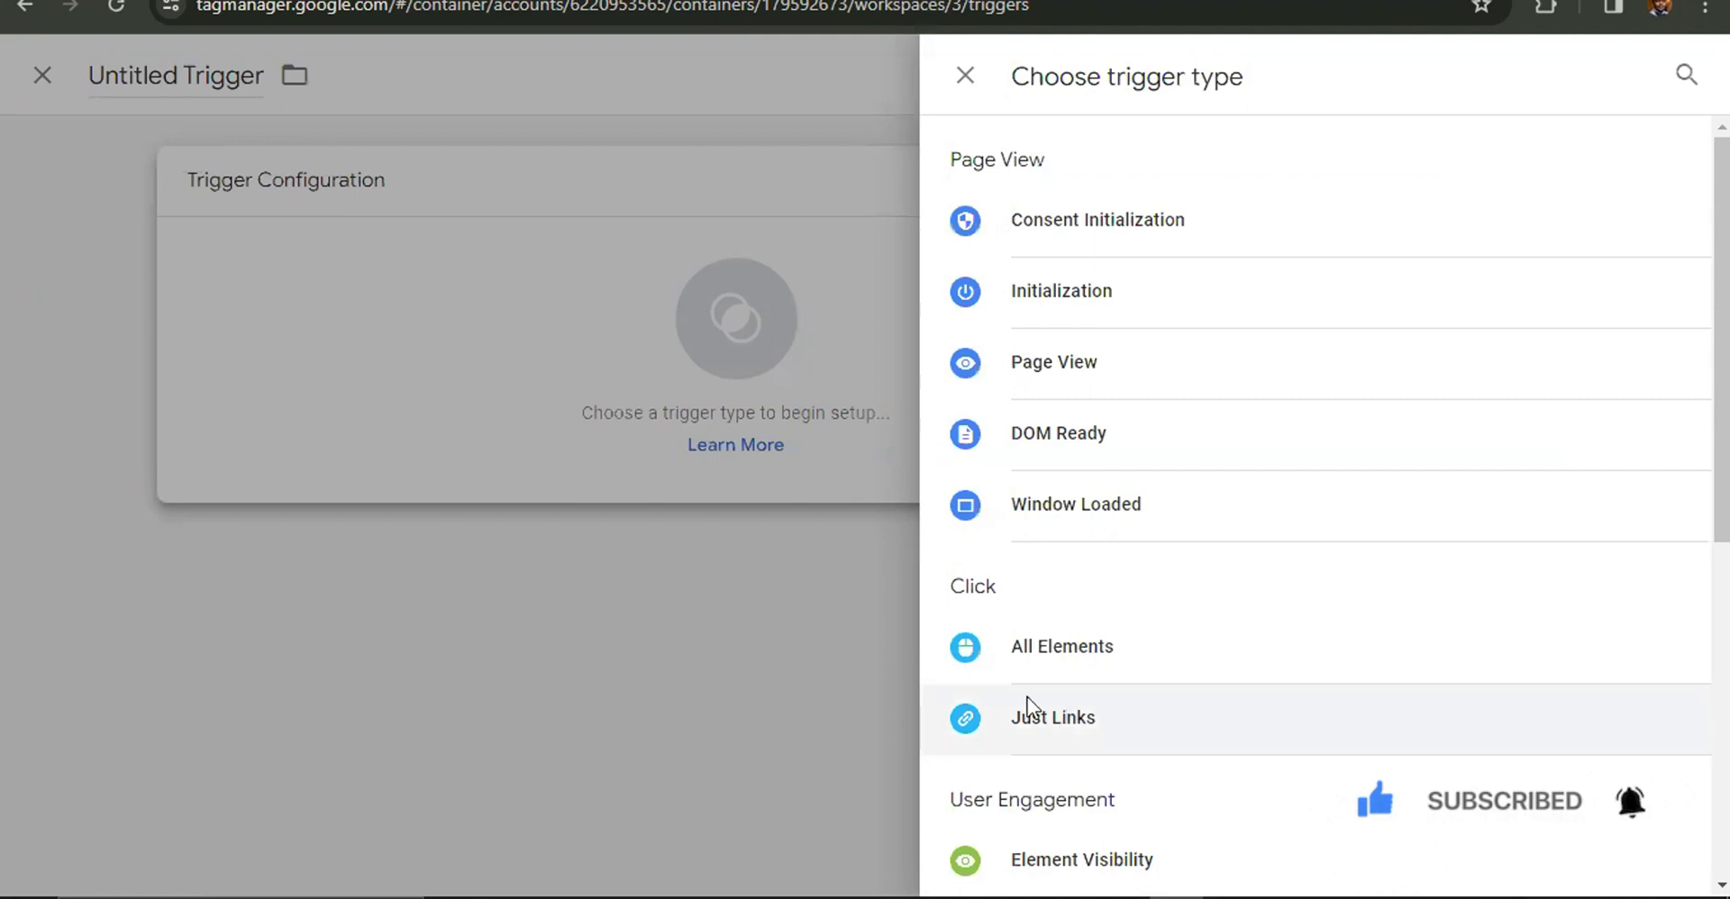
pyautogui.click(1071, 719)
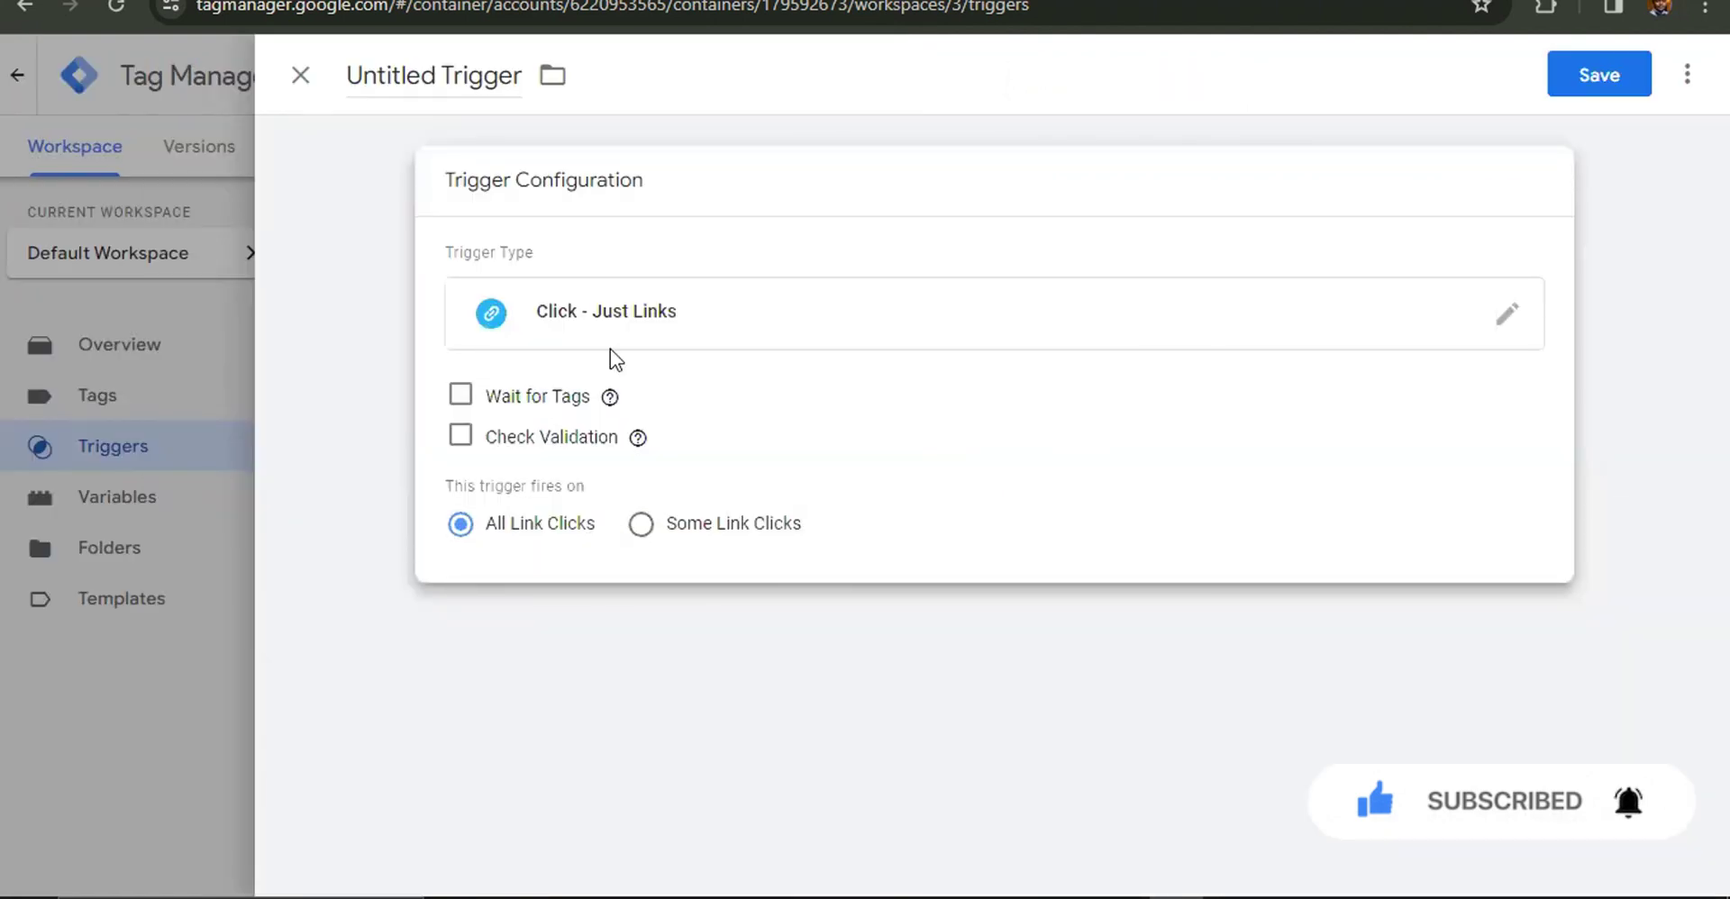
pyautogui.click(683, 527)
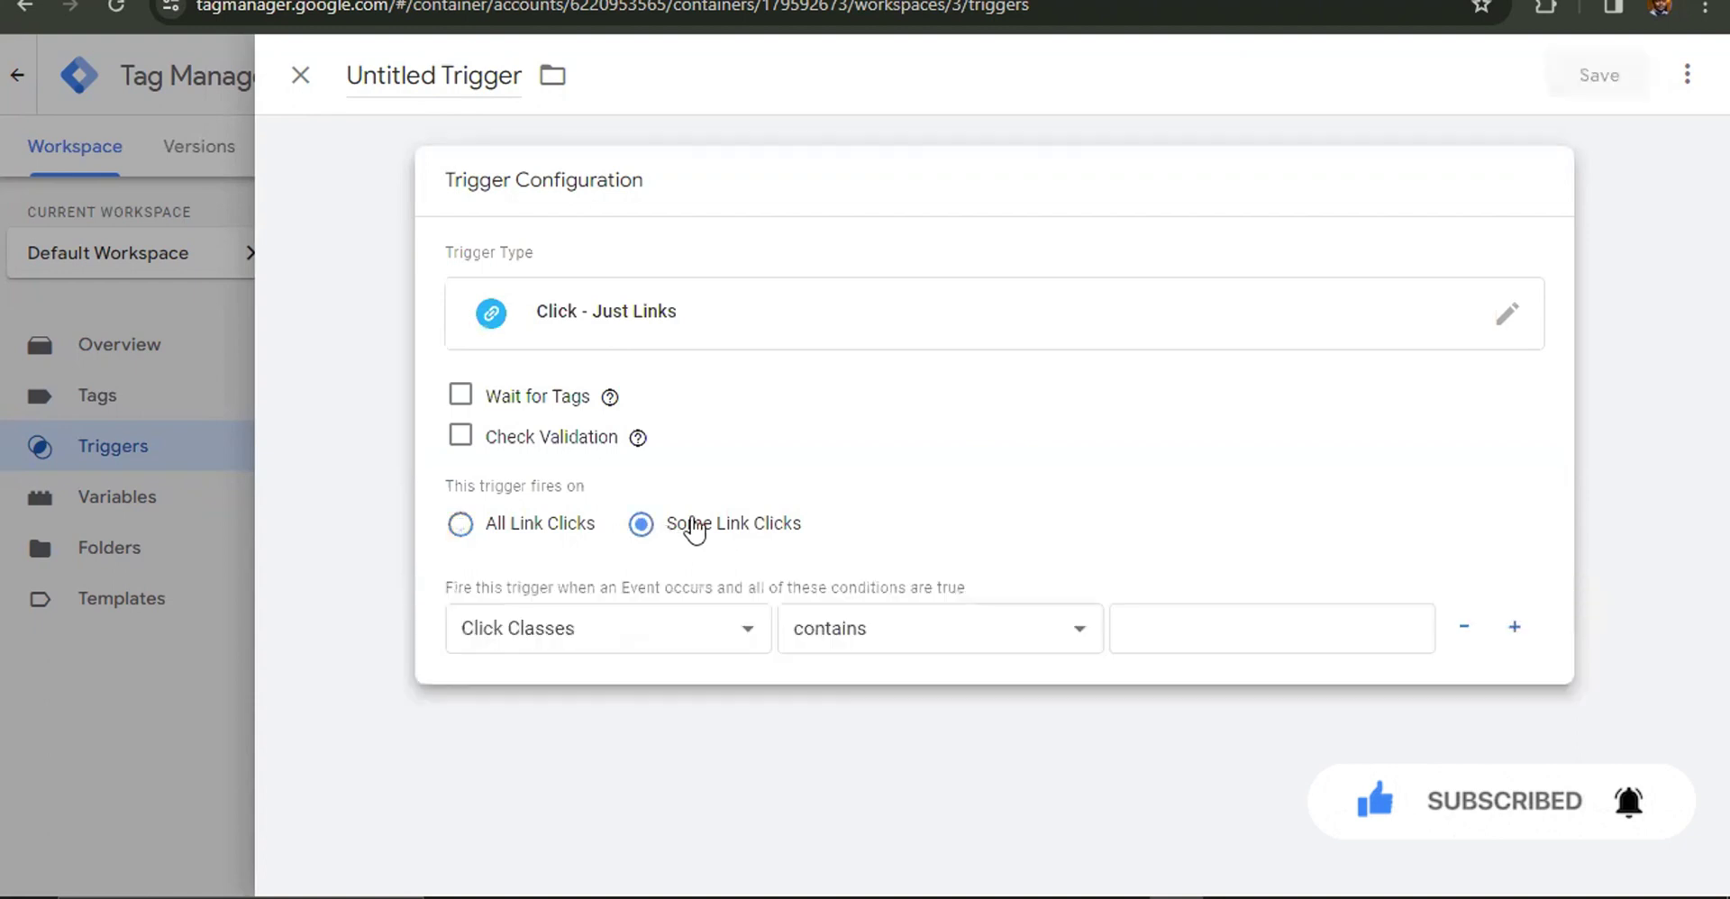
pyautogui.click(720, 638)
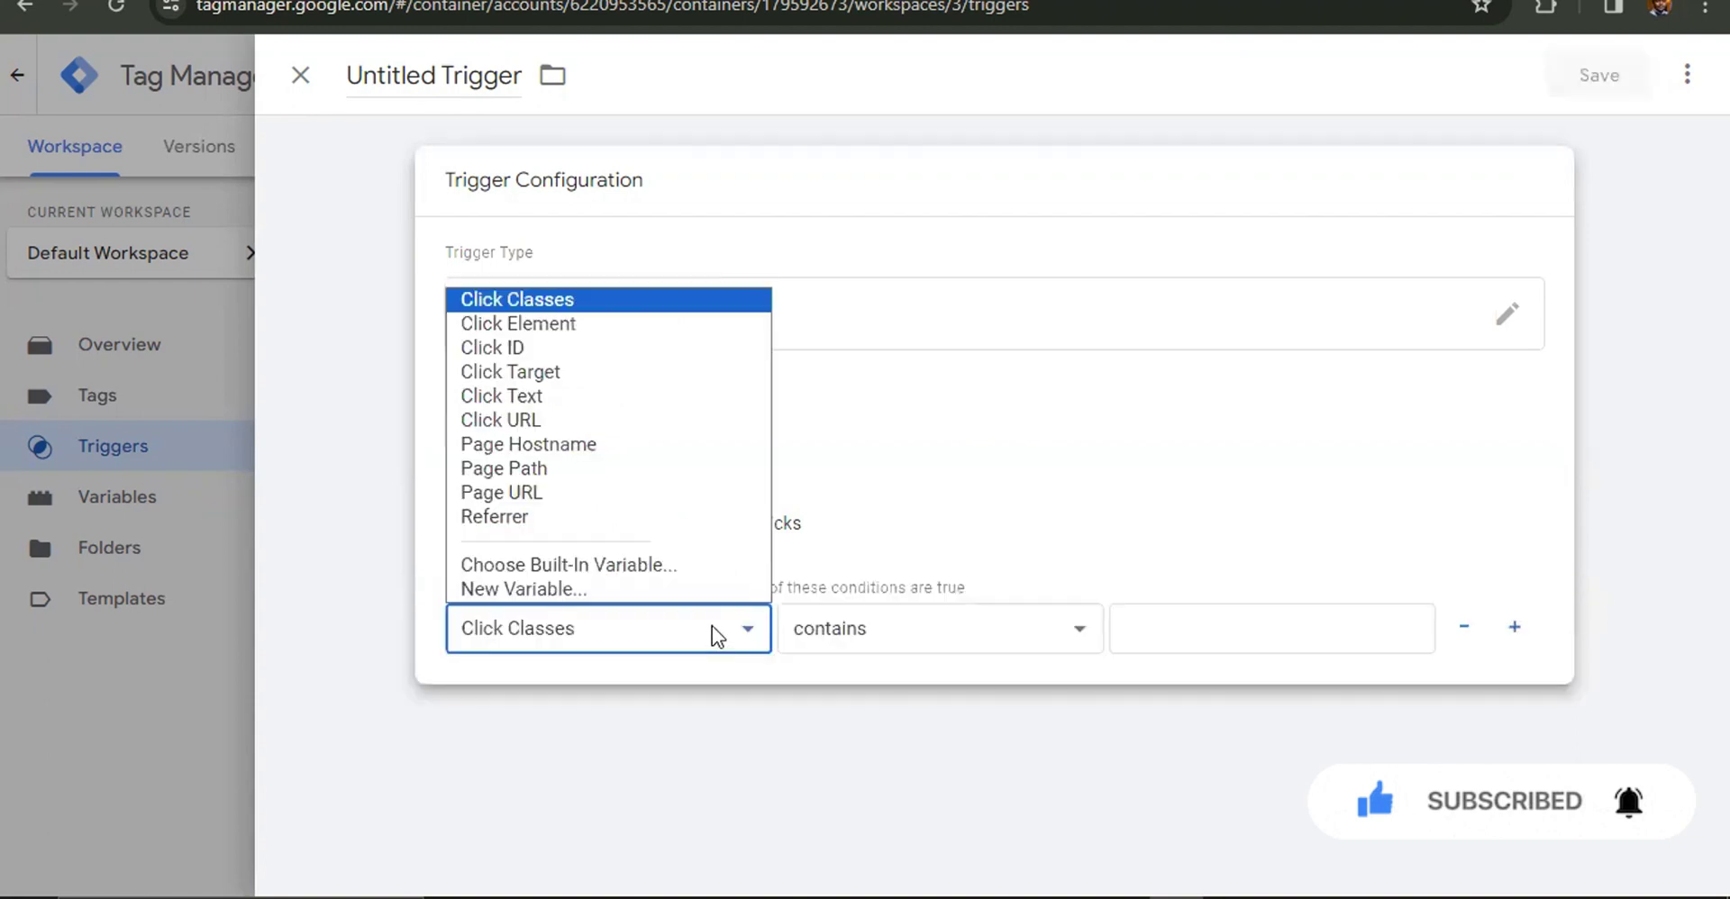
pyautogui.click(602, 400)
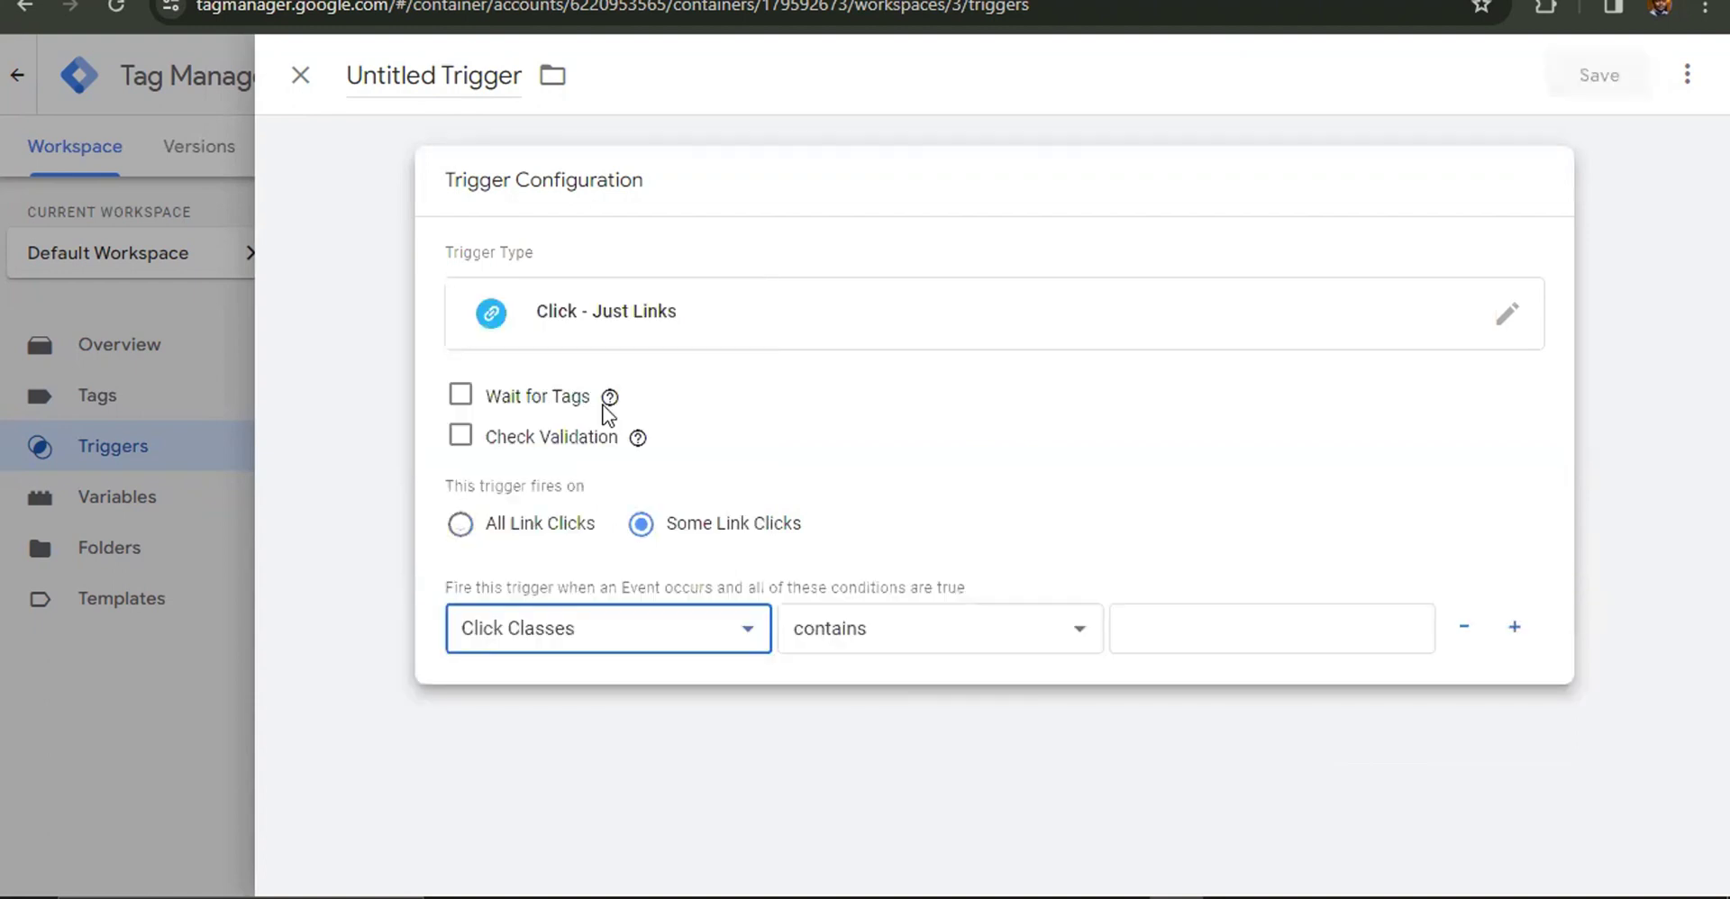
pyautogui.click(993, 638)
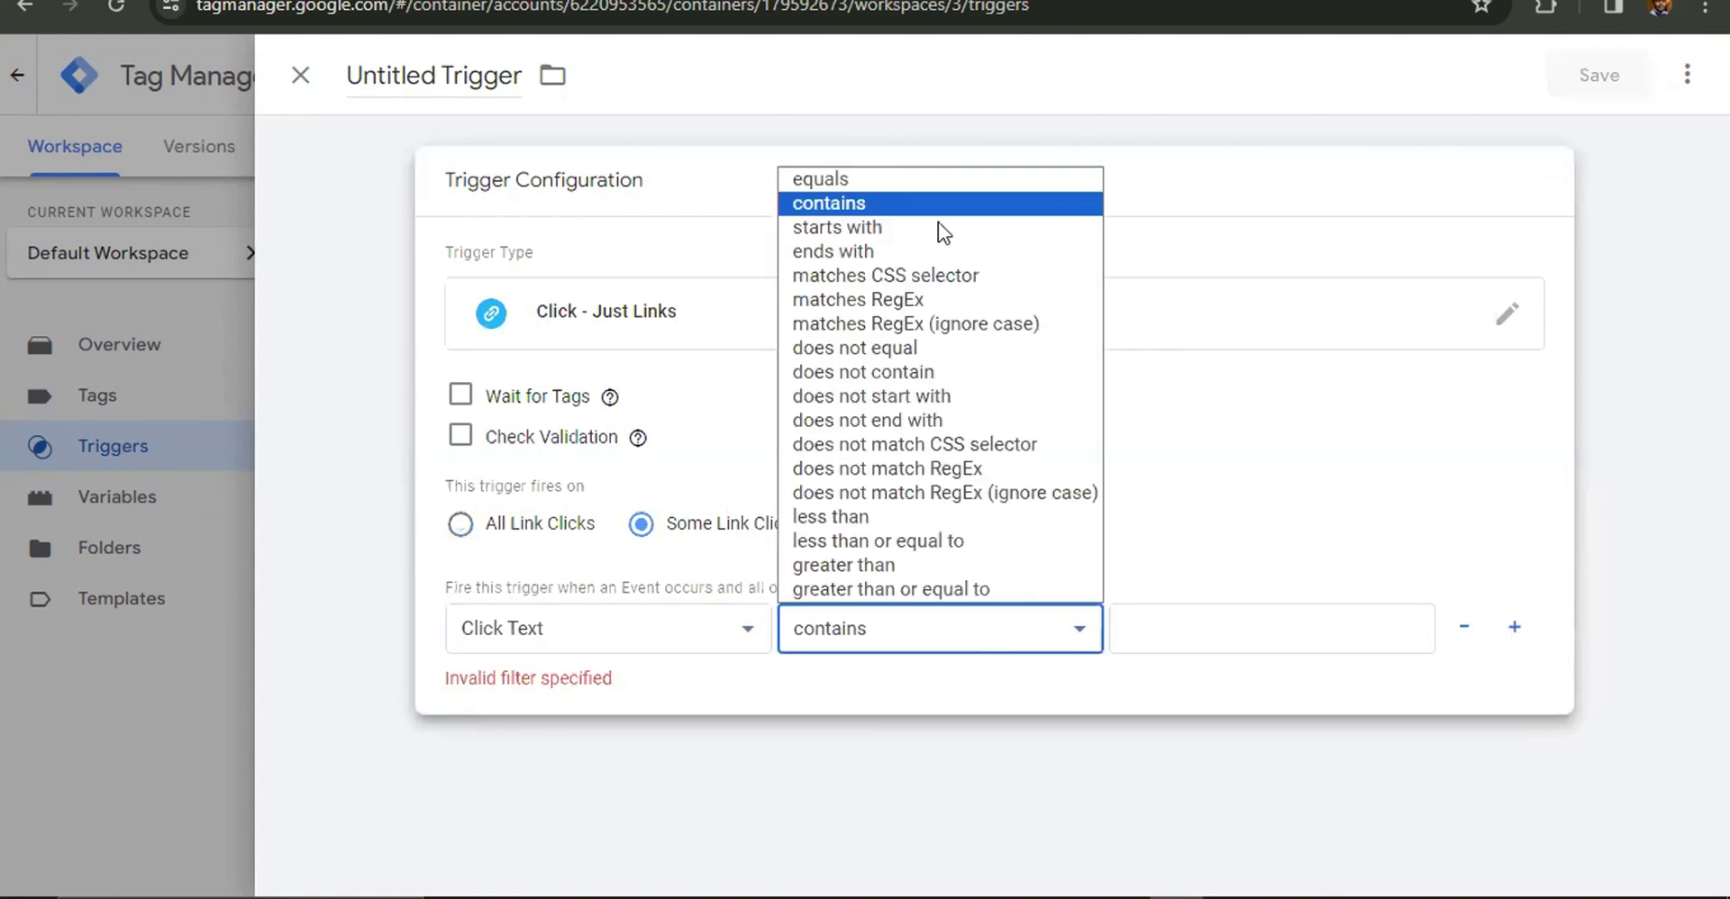
pyautogui.click(1239, 627)
pyautogui.click(1237, 627)
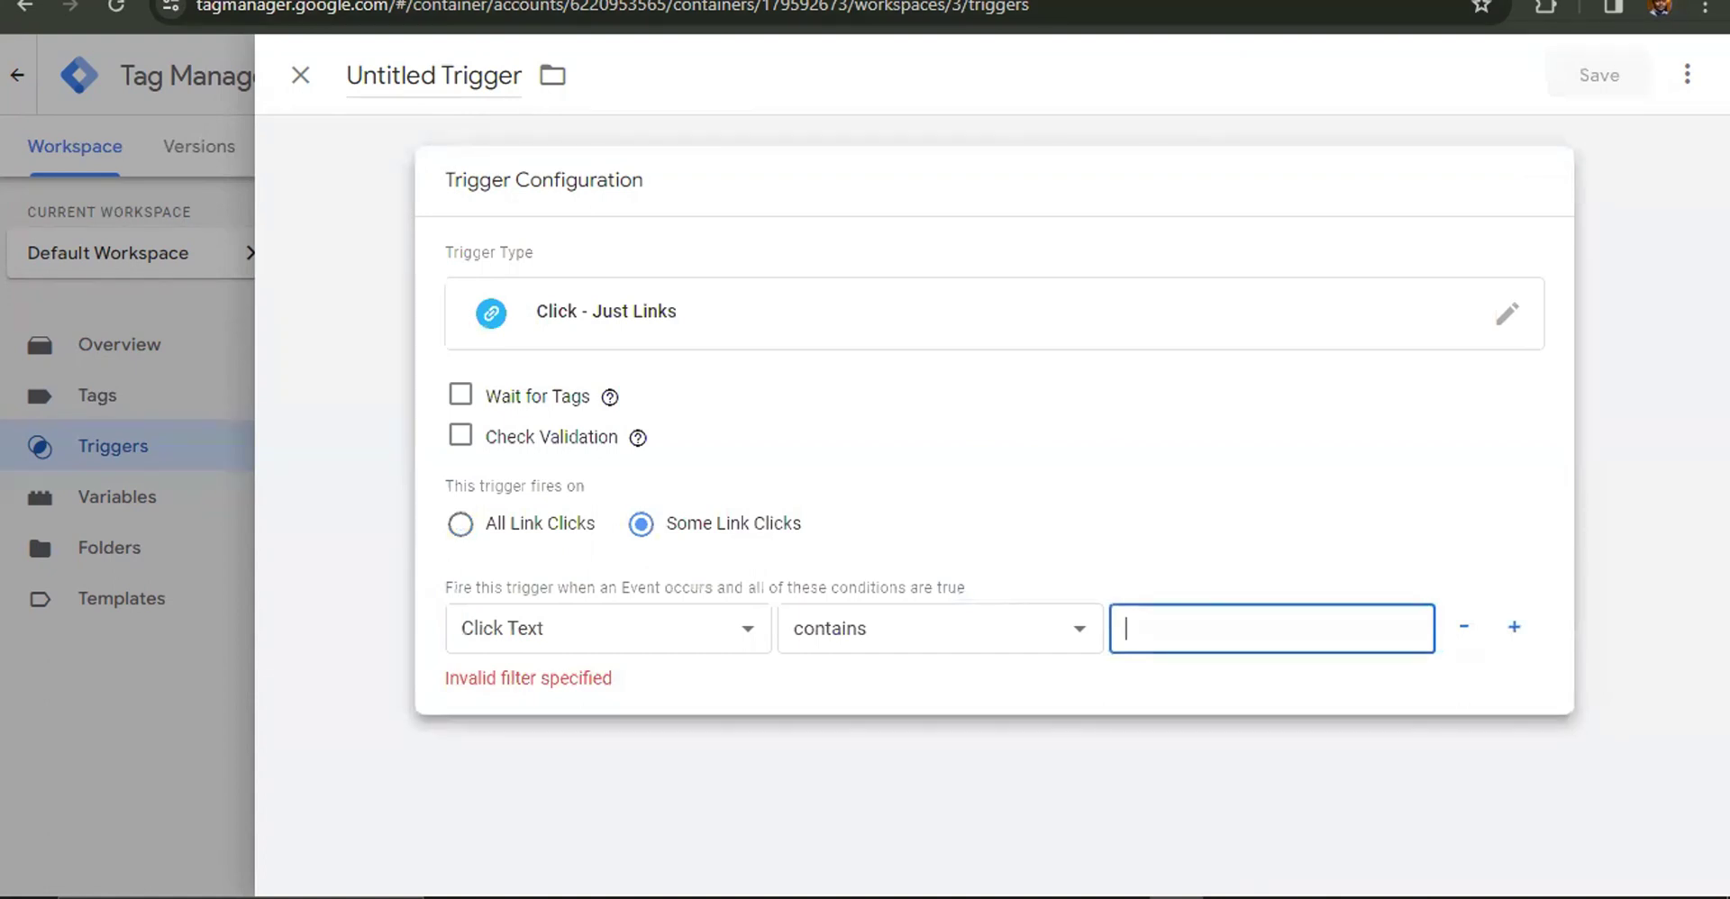
# Open the WordPress site's /webinar page in a new browser tab to check the wording of its call-to-action button.
pyautogui.hotkey('ctrl', 't')
pyautogui.click(1209, 13)
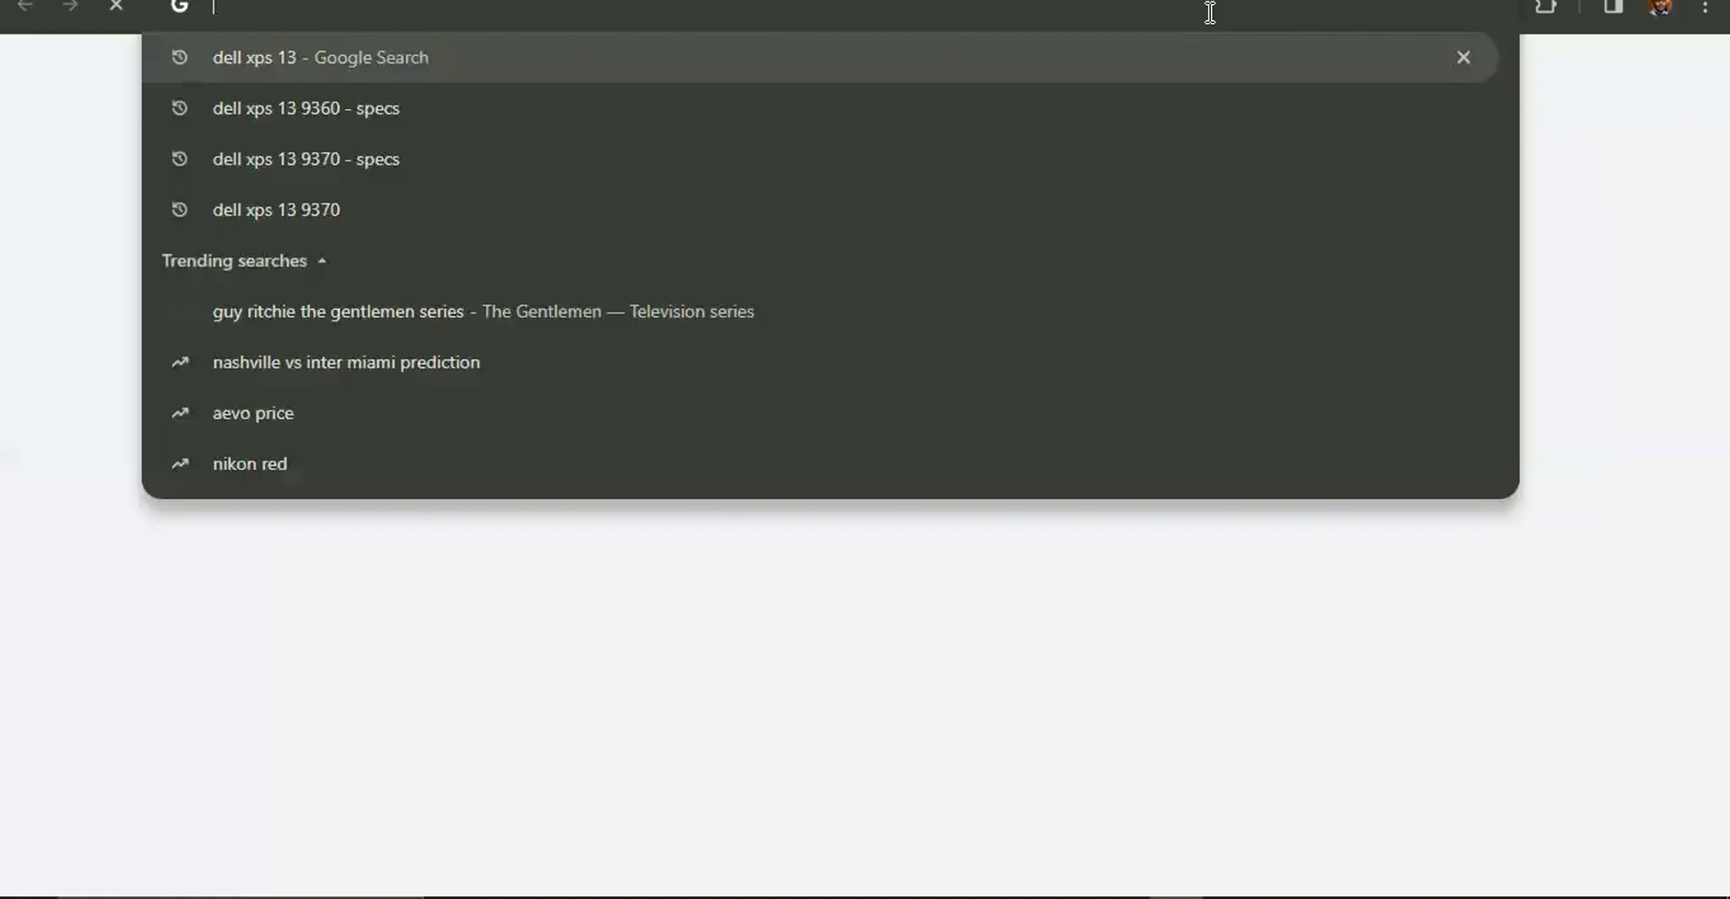
pyautogui.write('fra')
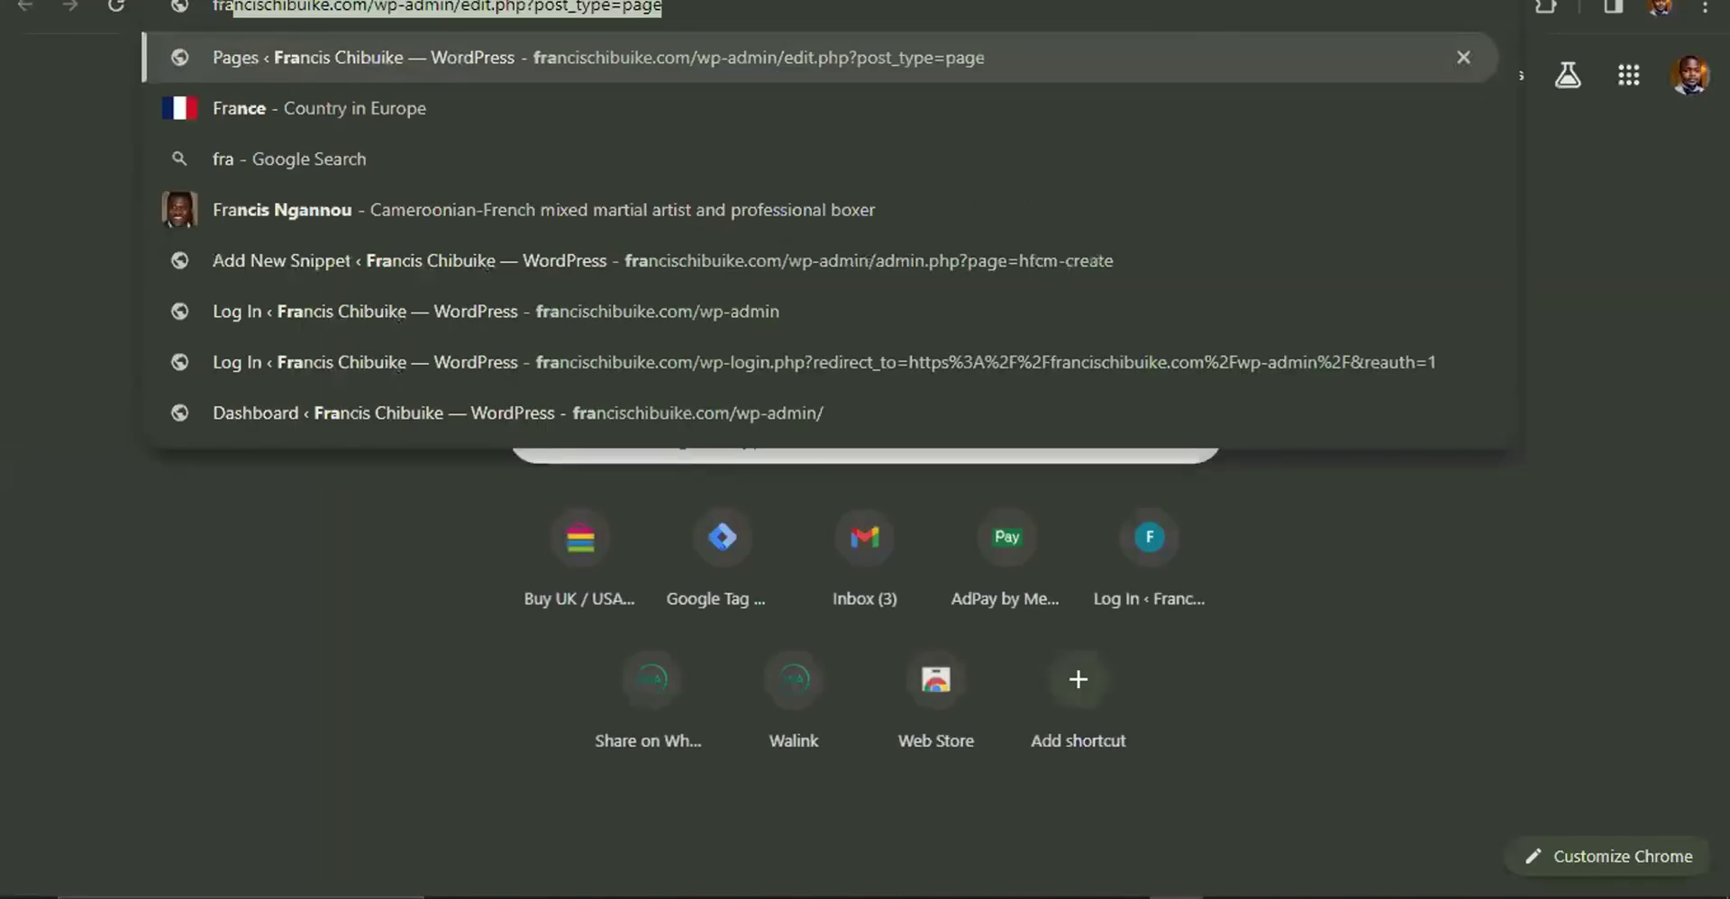
pyautogui.moveTo(662, 7); pyautogui.dragTo(372, 18)
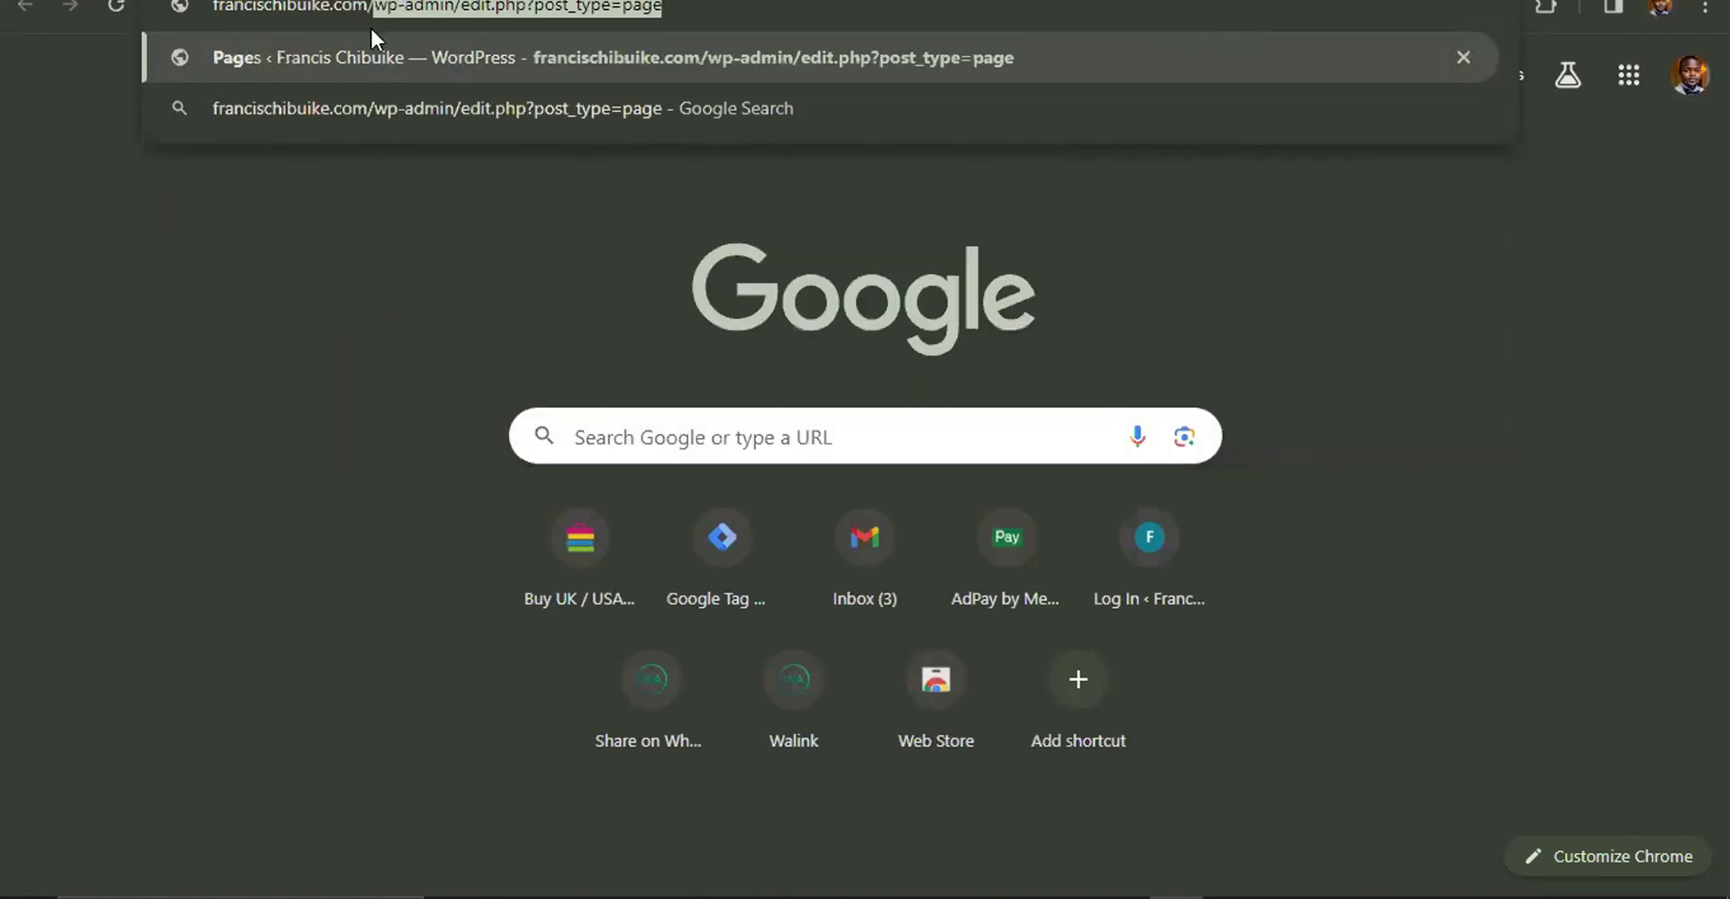
pyautogui.press('BackSpace')
pyautogui.write('wev')
pyautogui.press('BackSpace')
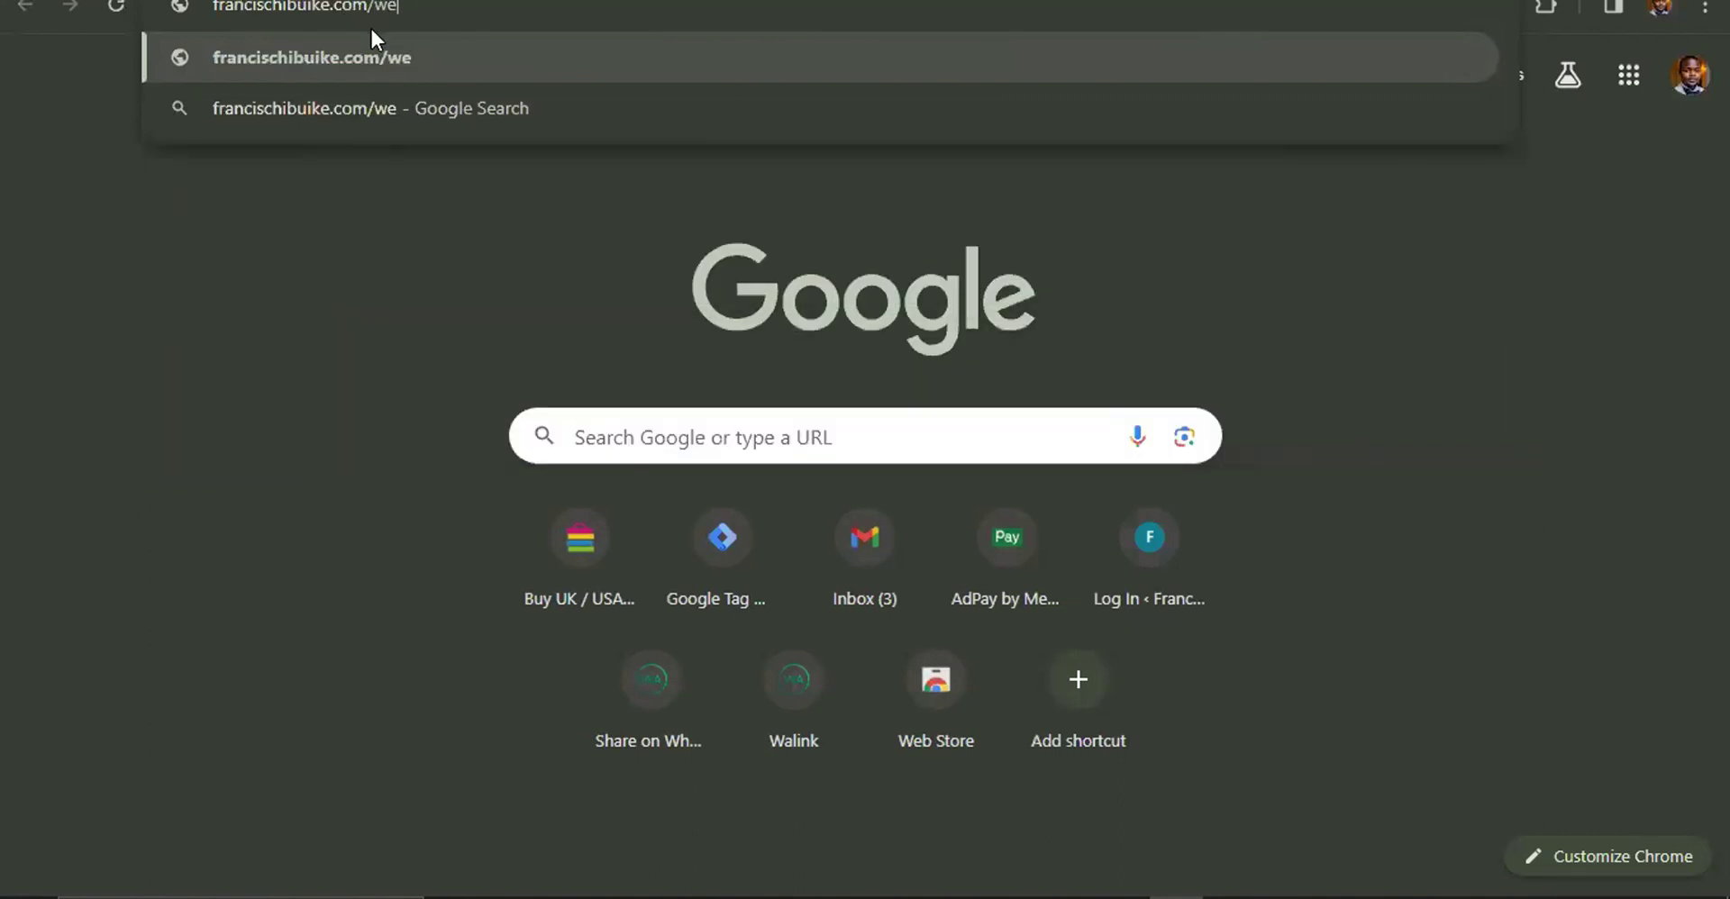
pyautogui.write('b')
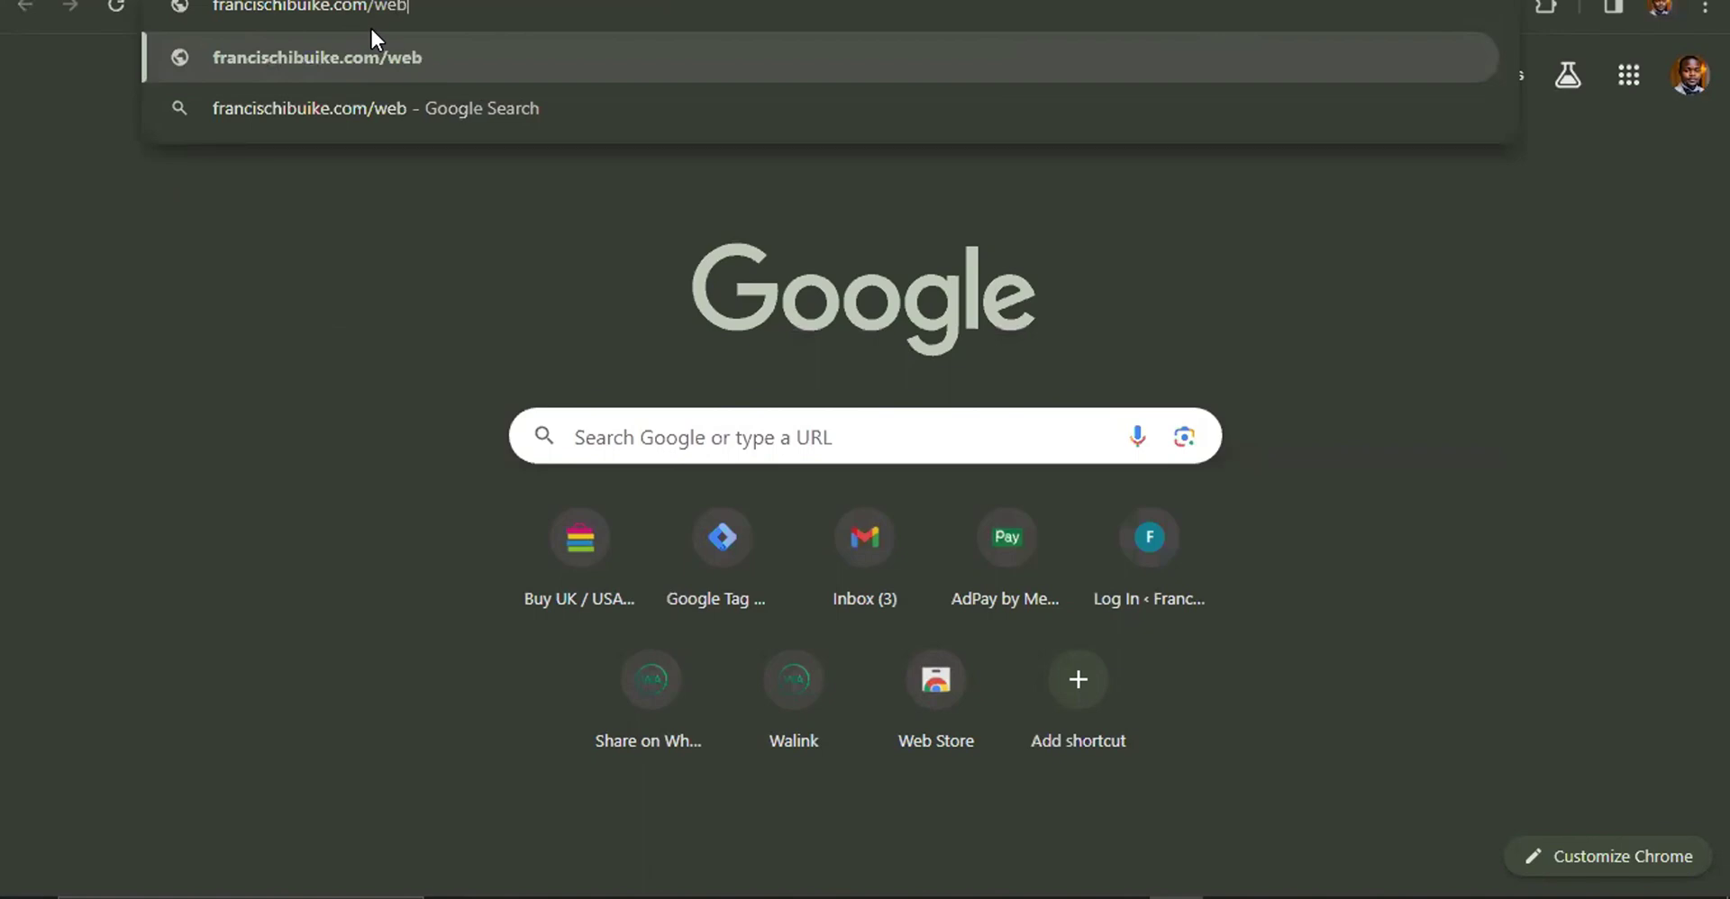
pyautogui.write('inar')
pyautogui.press('Return')
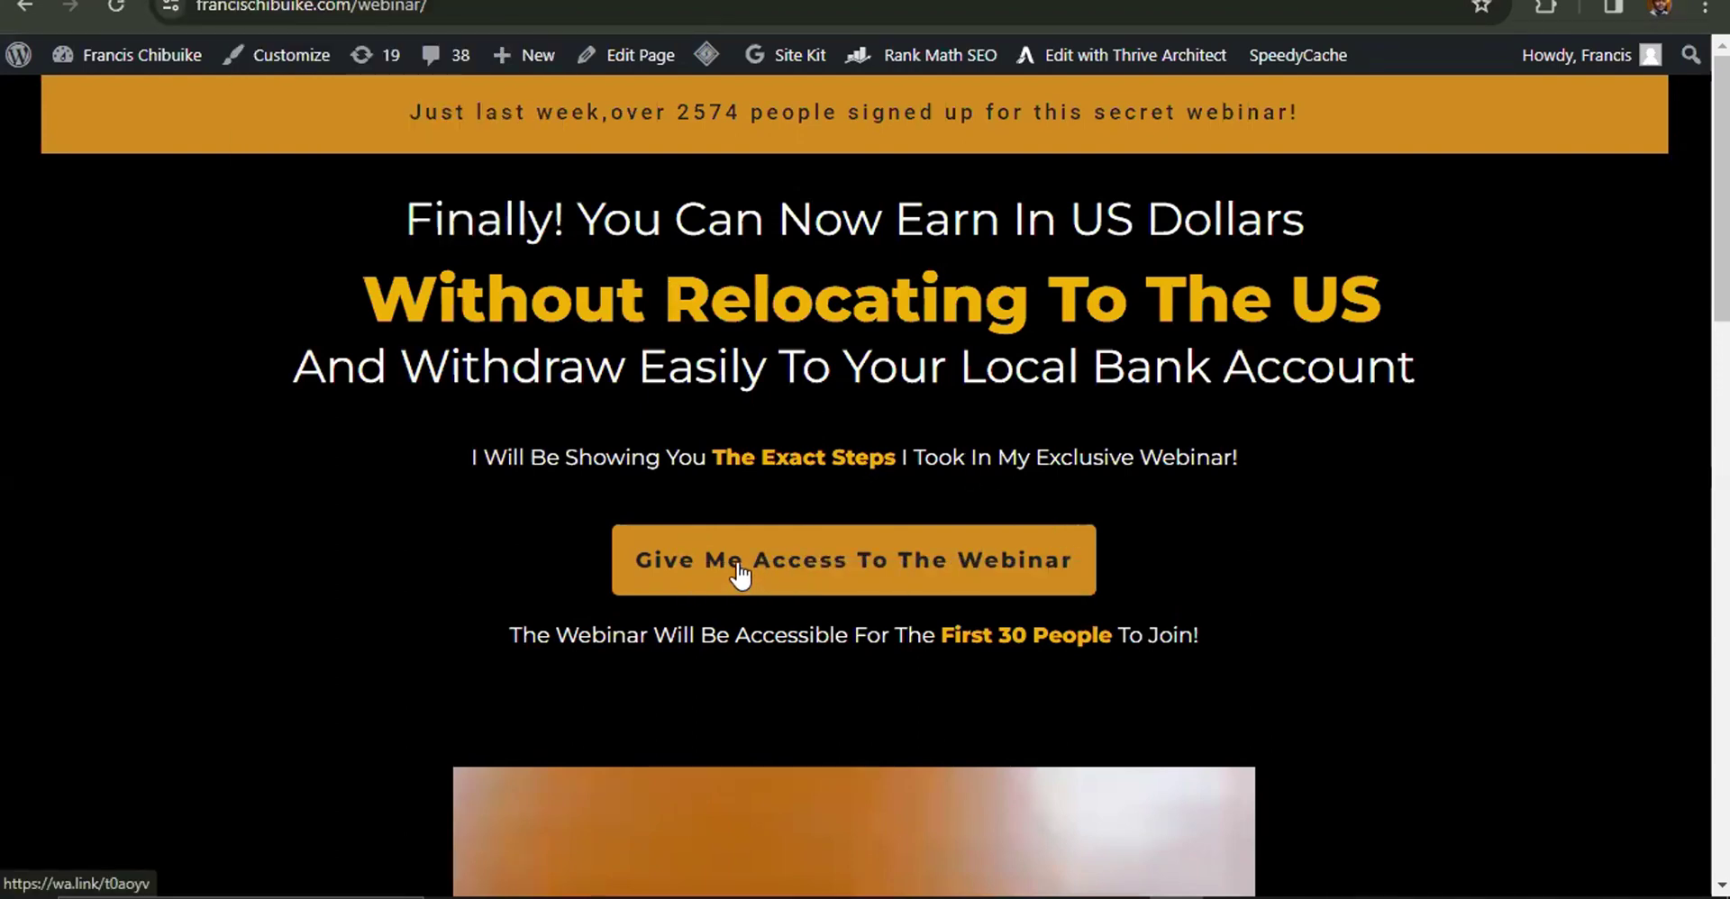
# Return to the new trigger in Tag Manager and set its Click Text condition value to "Give Me Access To The Webinar".
pyautogui.click(248, 1)
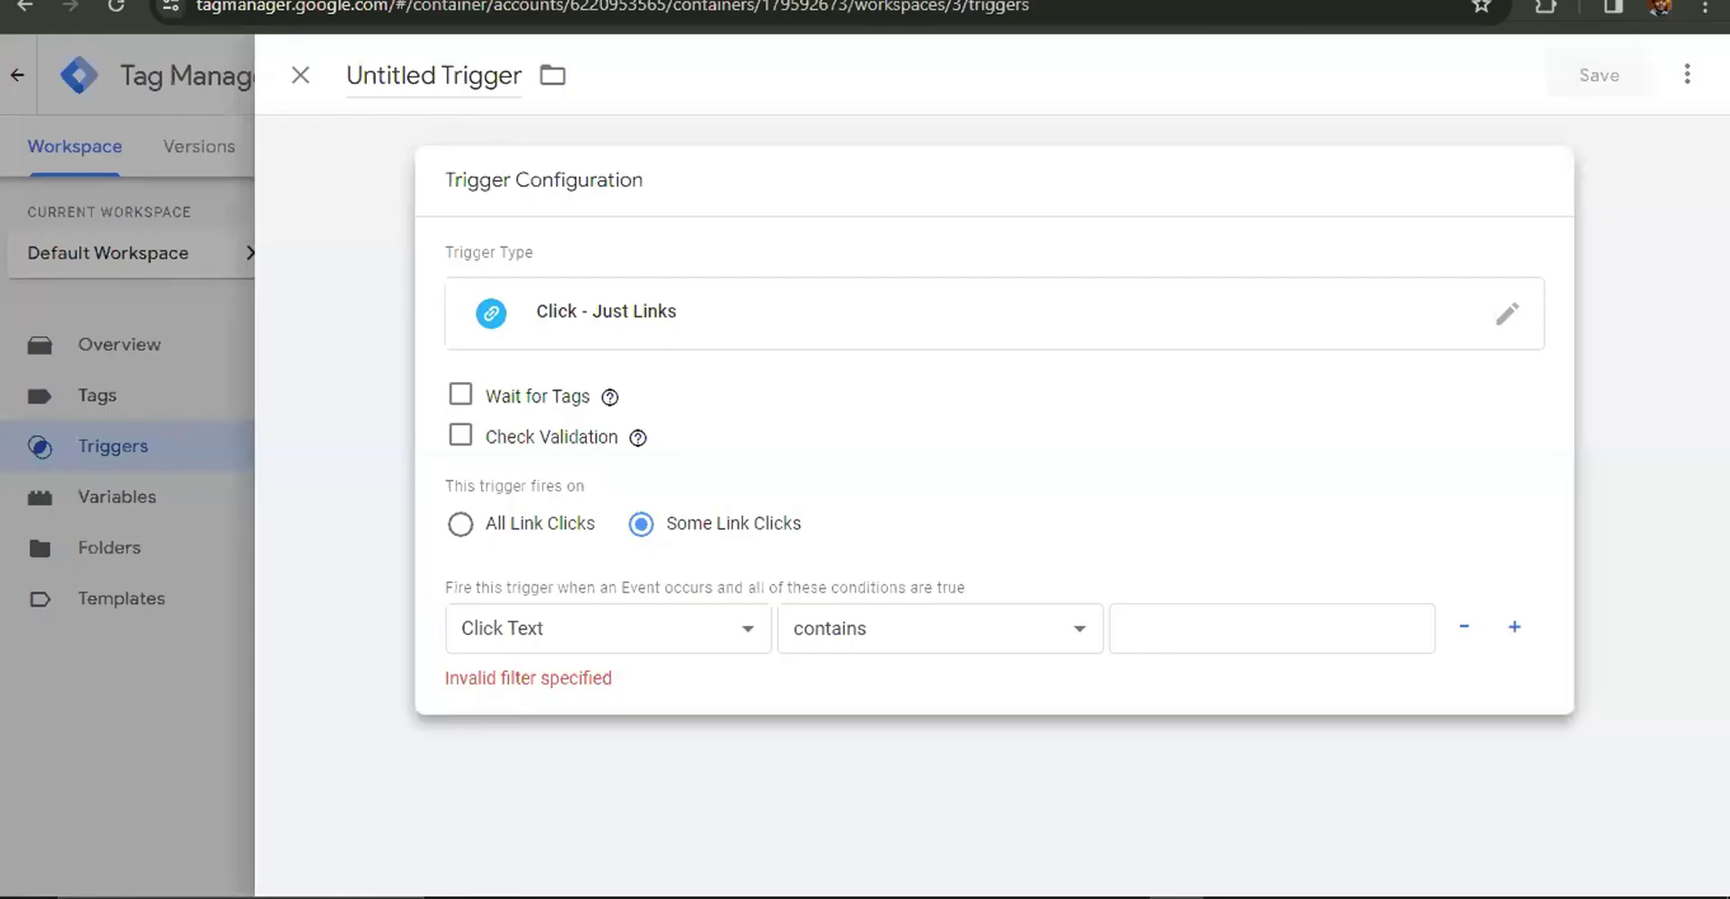
pyautogui.click(1220, 622)
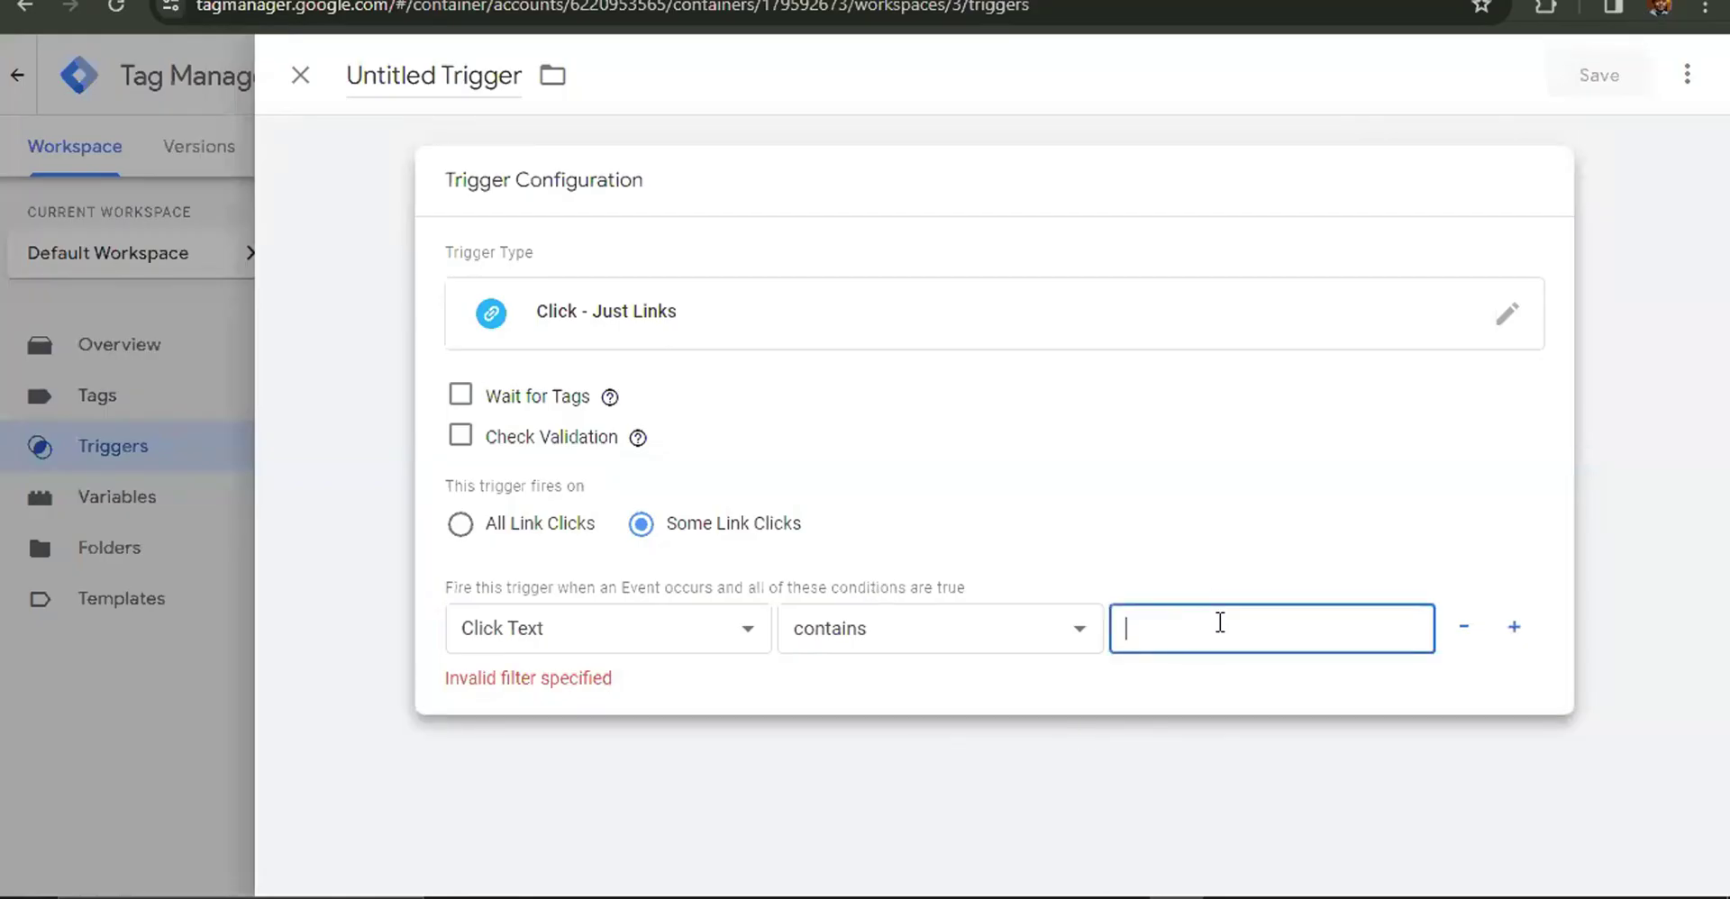
pyautogui.write('Give')
pyautogui.write('Me')
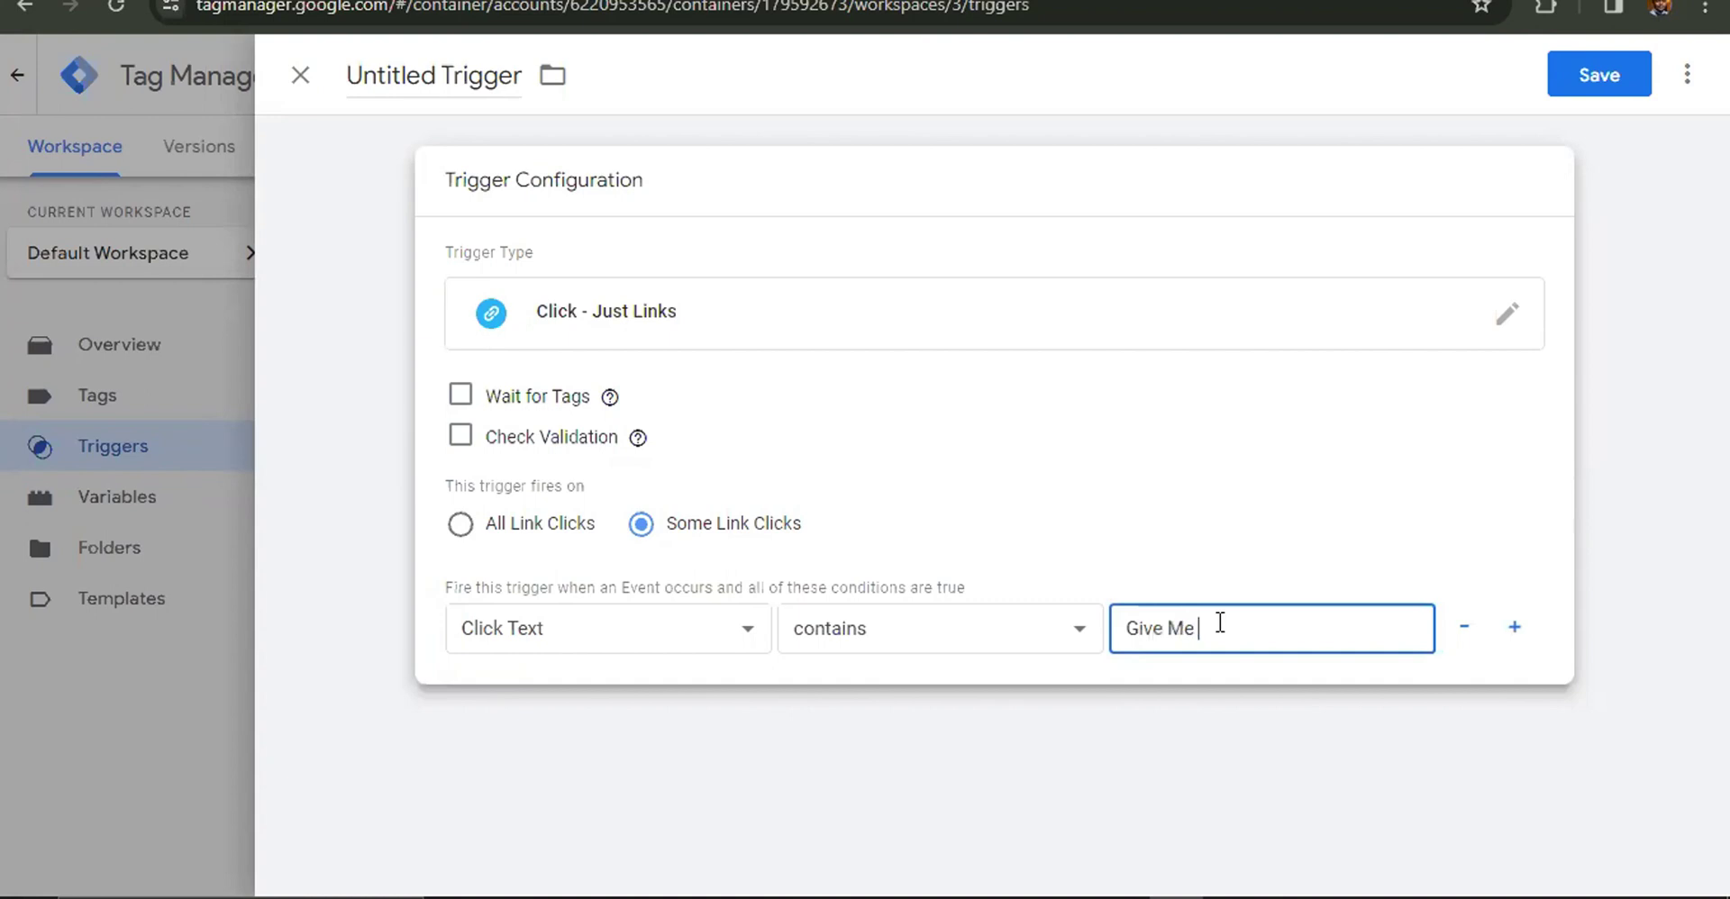
pyautogui.write(' Access To The Webinar')
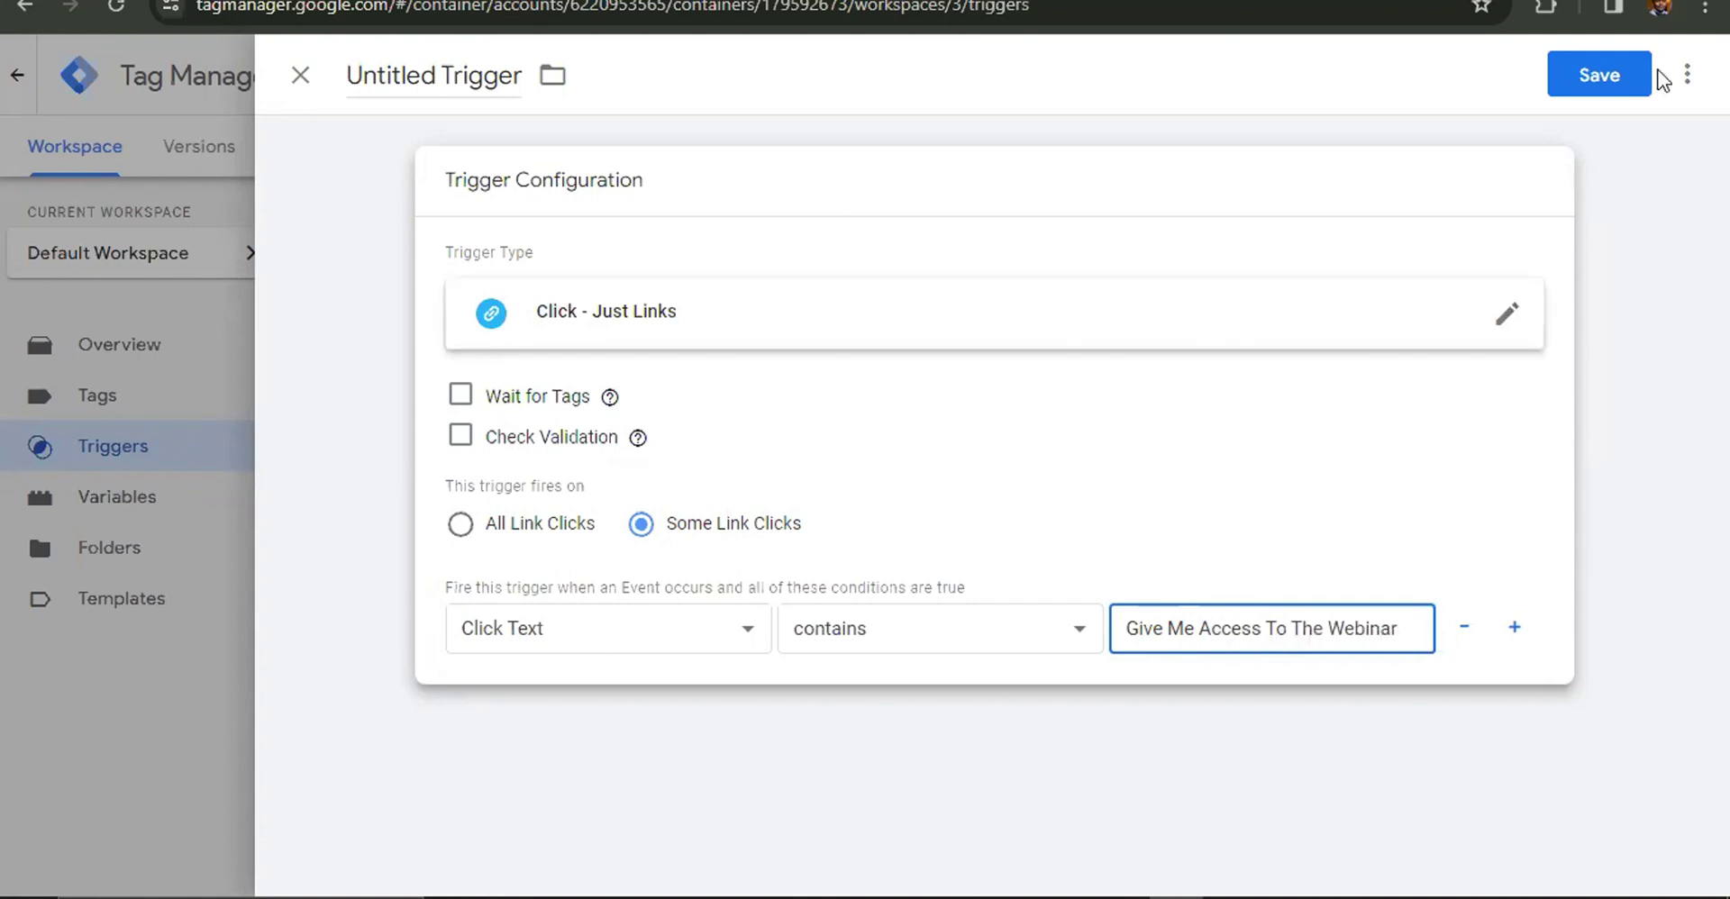
# Save the link click trigger under the name "Just Links GMATTW".
pyautogui.click(1608, 81)
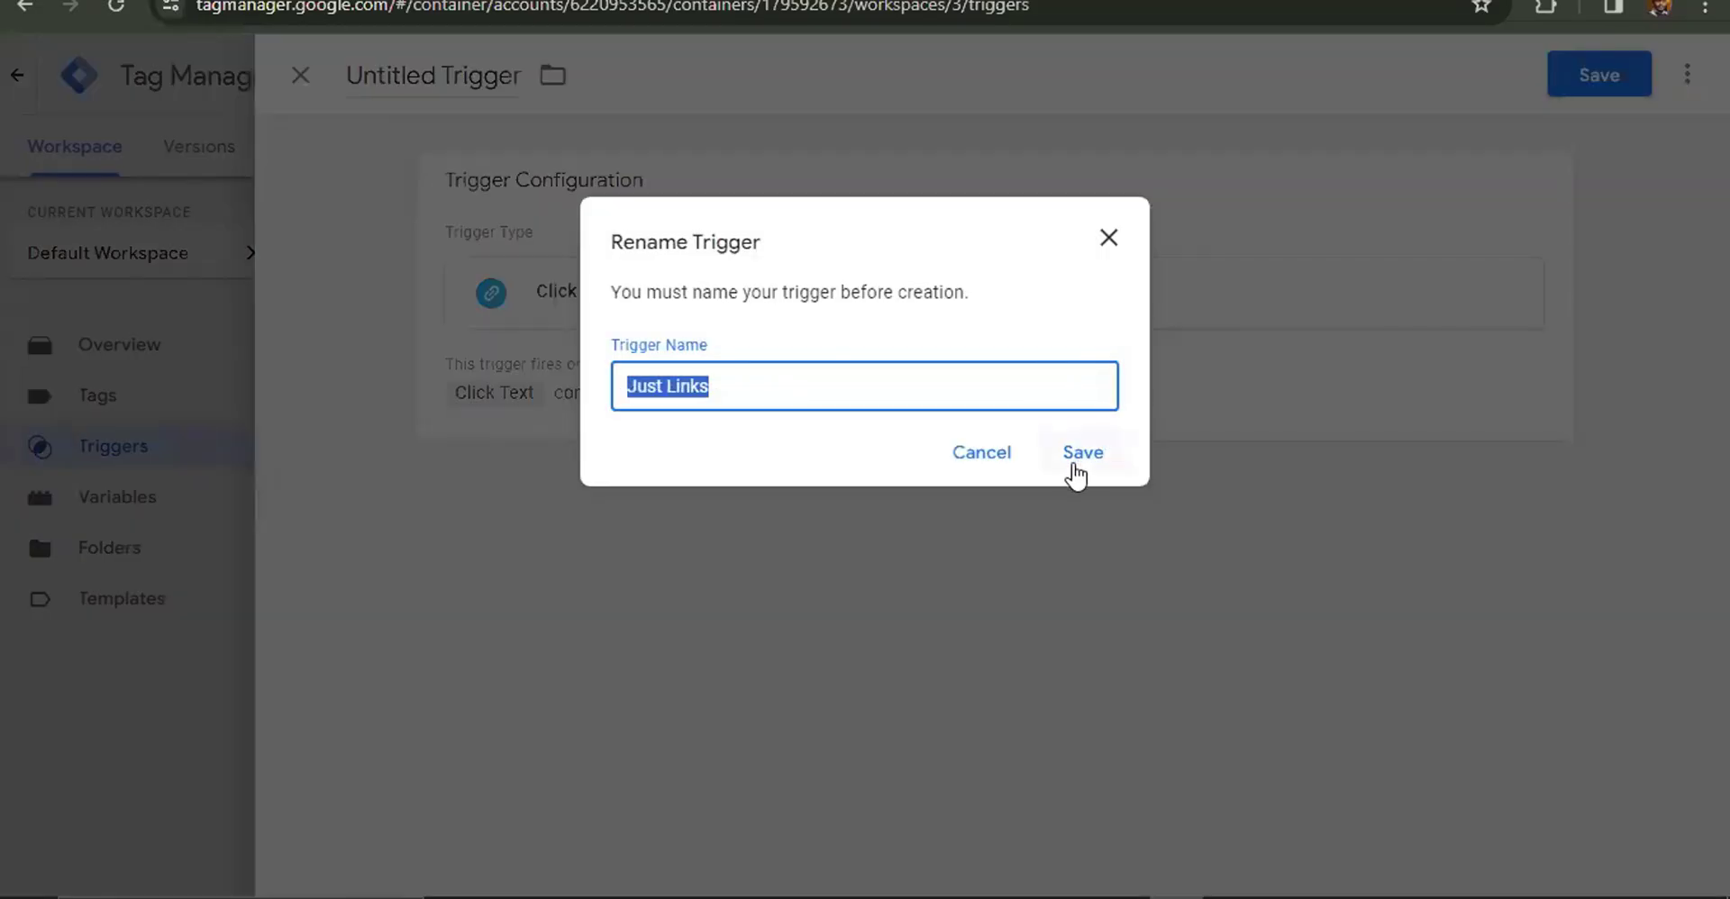
pyautogui.click(828, 391)
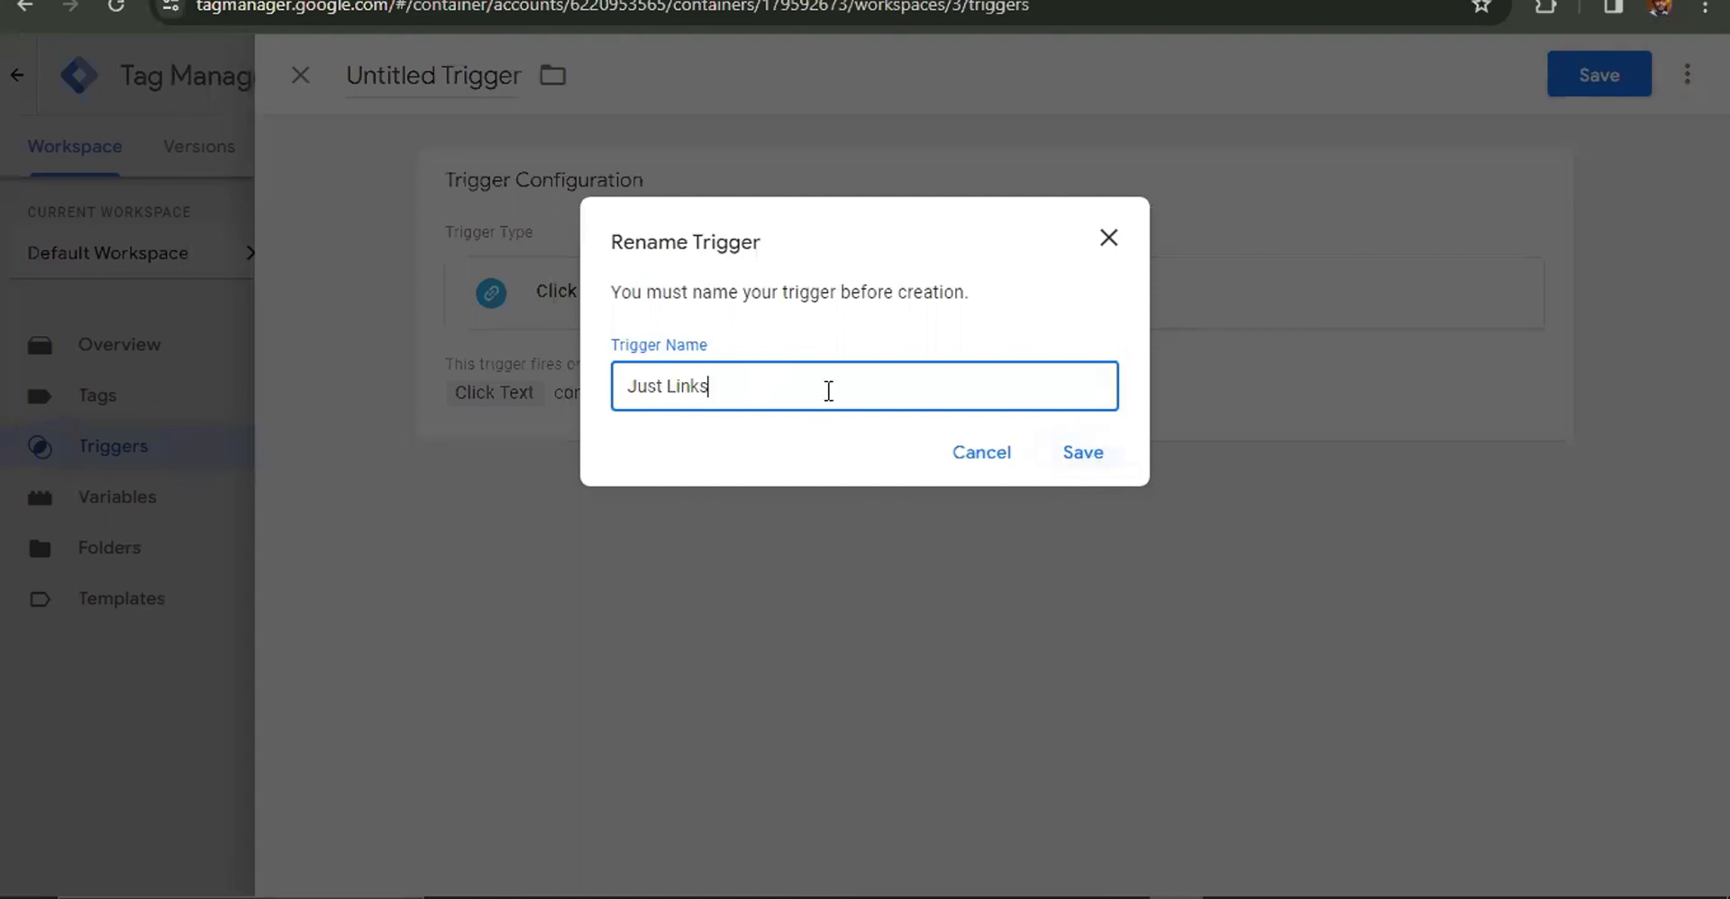
pyautogui.write('GMATTW')
pyautogui.click(1065, 459)
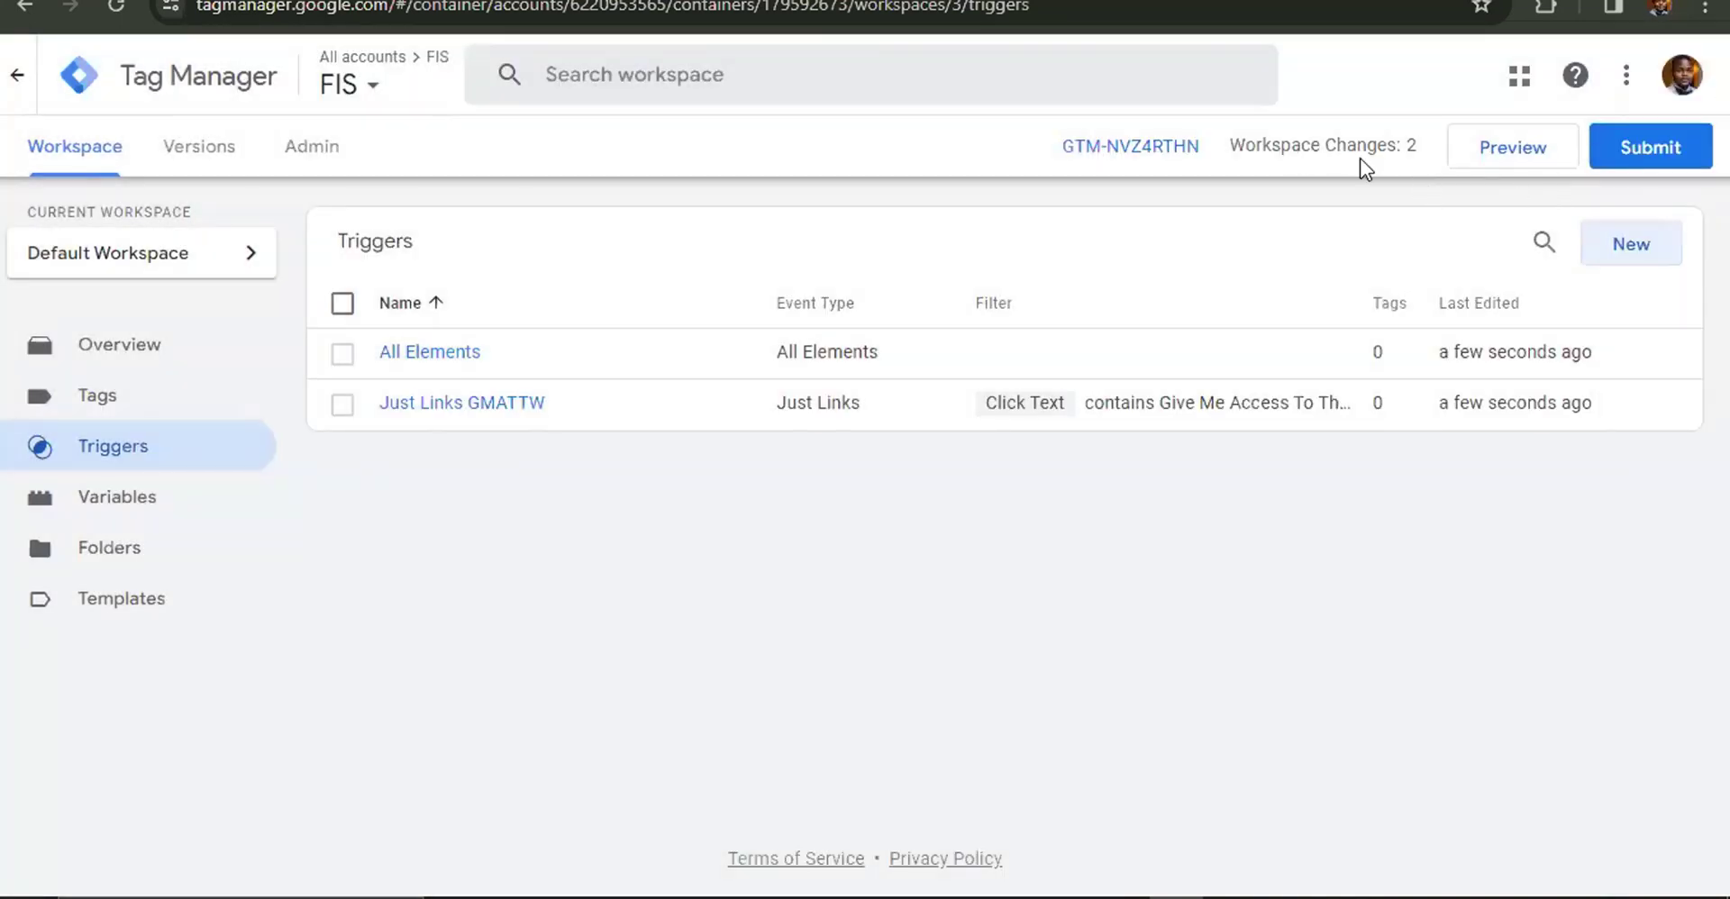
# Submit and publish the workspace changes without a version name or description, and close the published version's summary.
pyautogui.click(1665, 157)
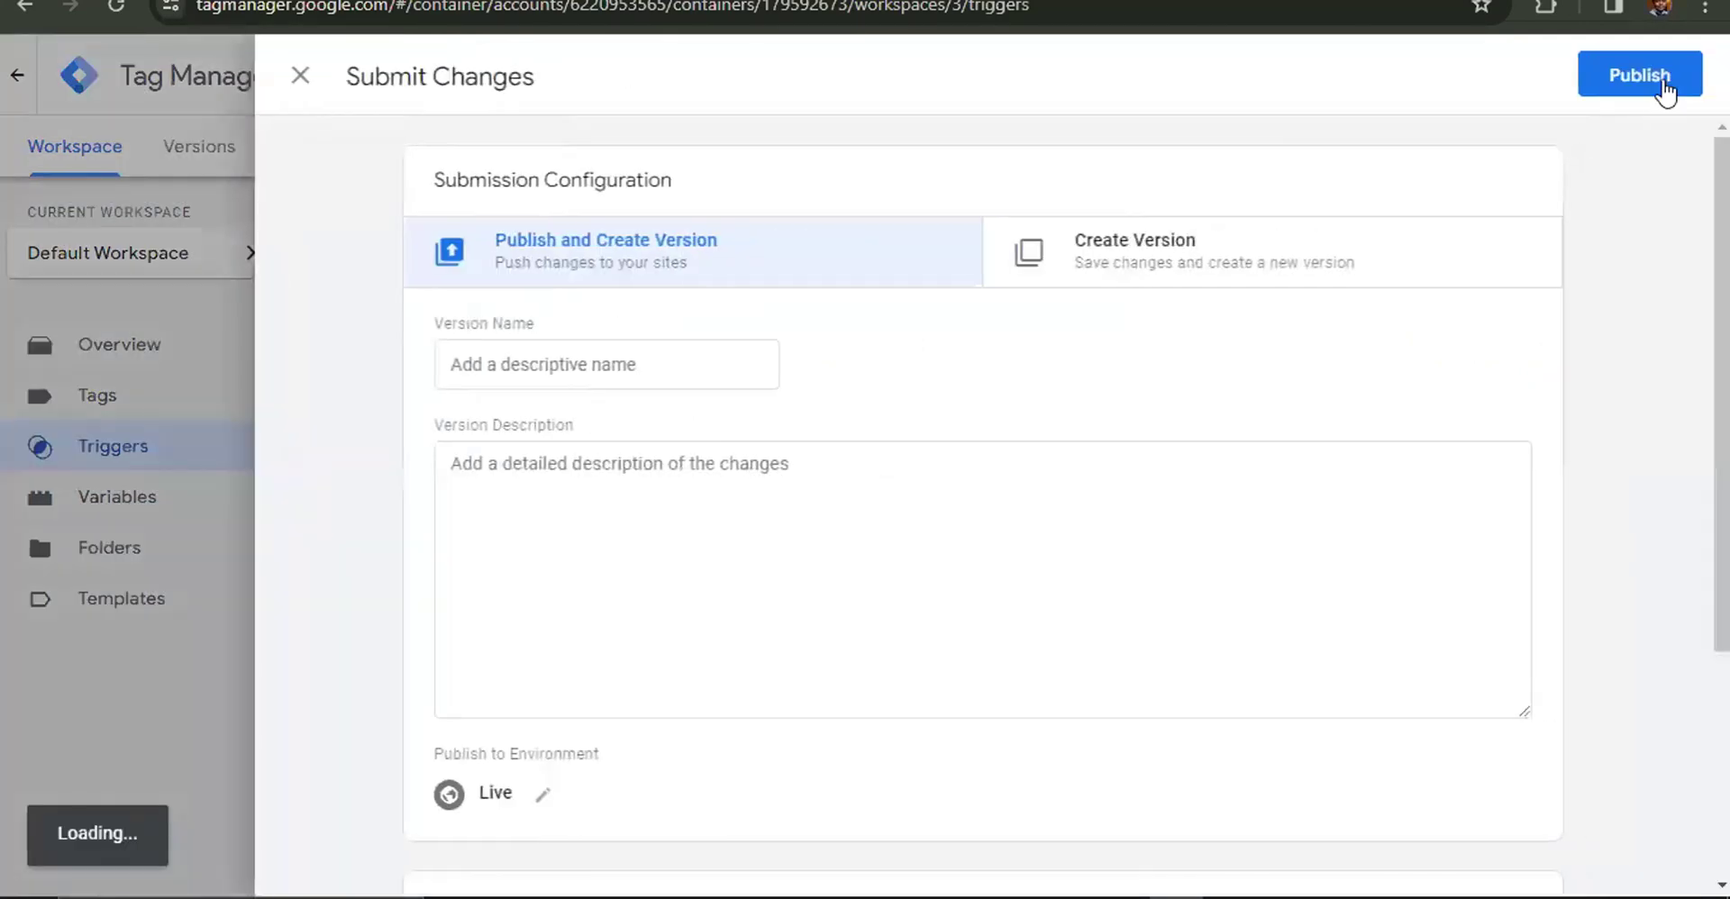
pyautogui.click(1664, 77)
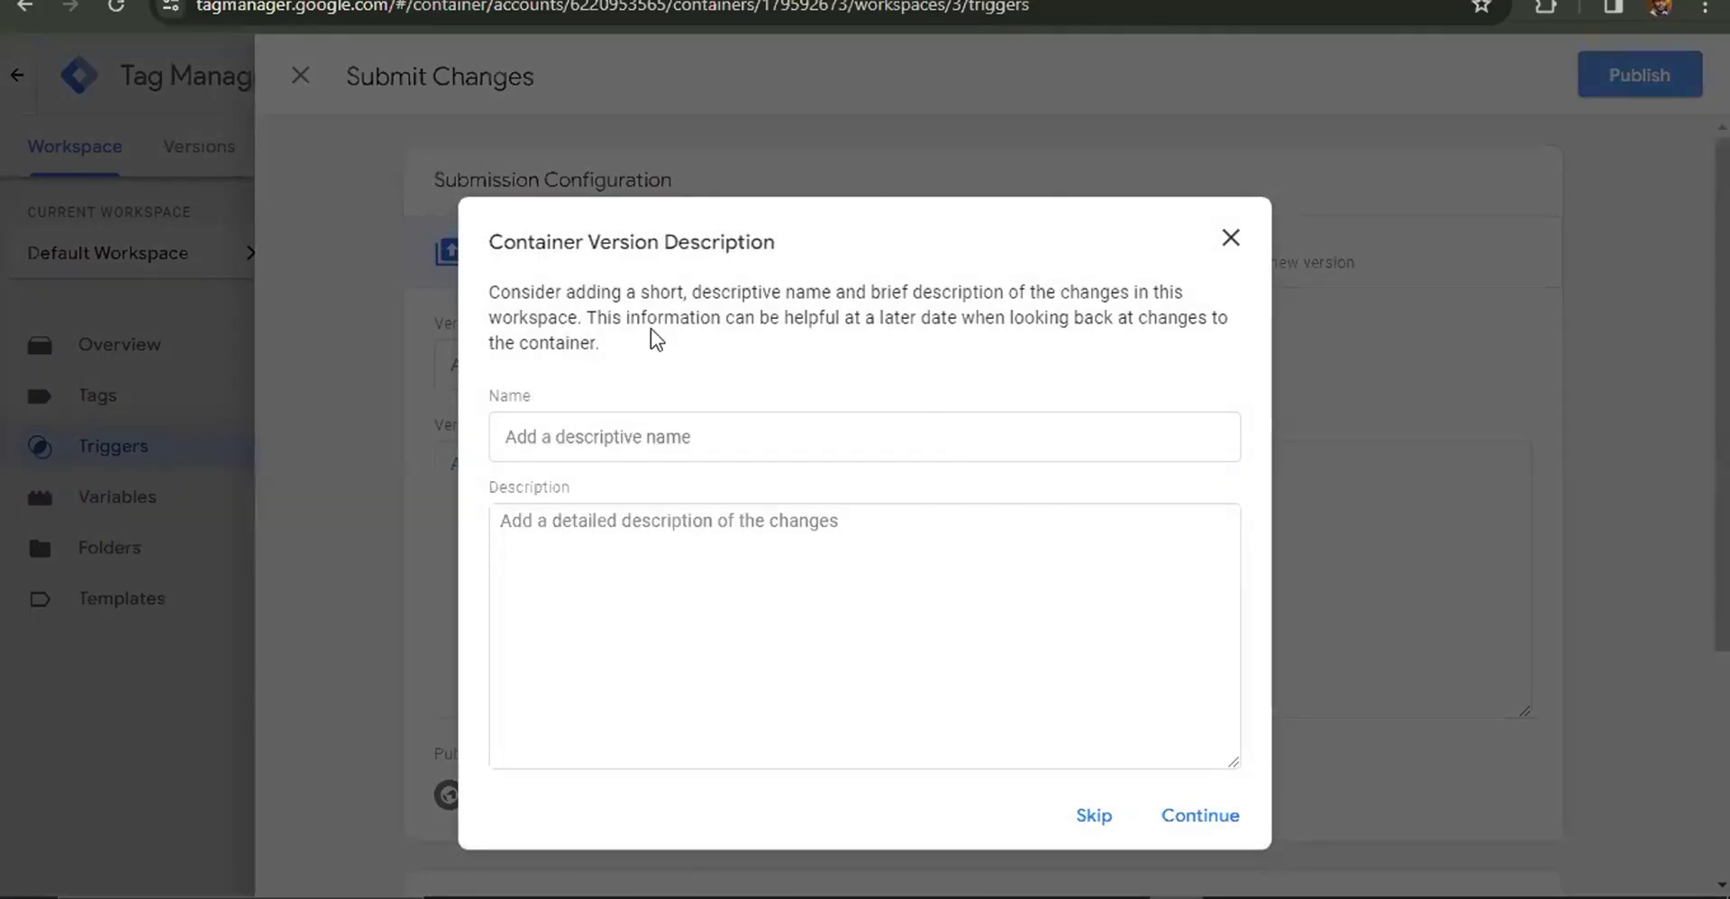
pyautogui.click(1095, 818)
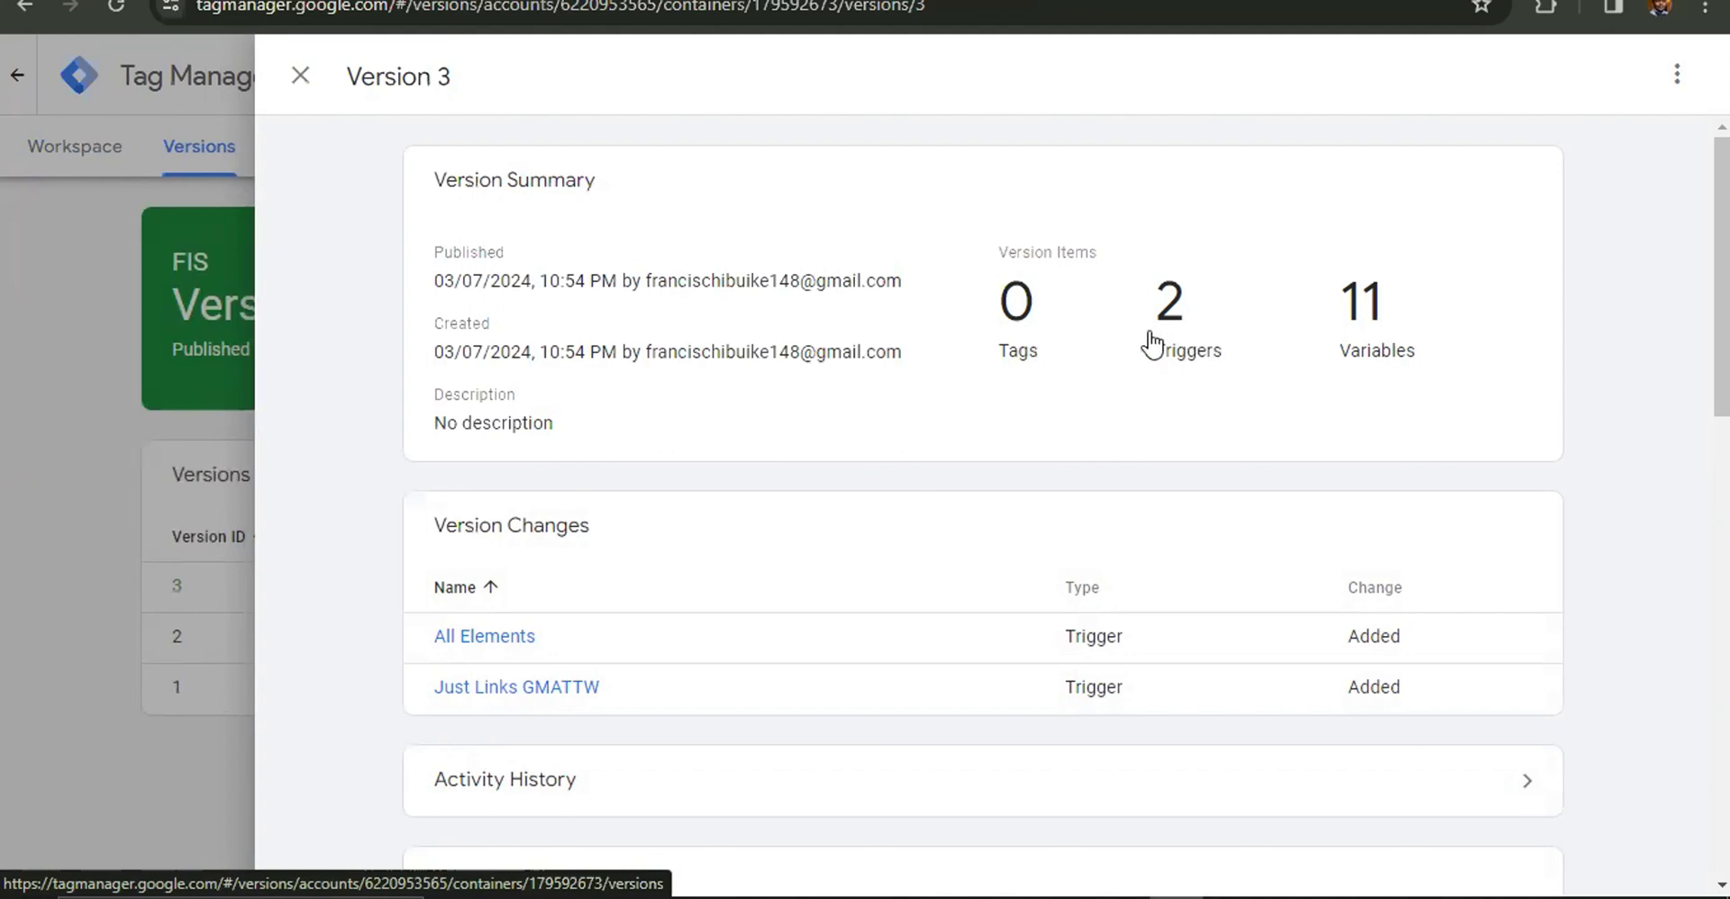
pyautogui.click(300, 79)
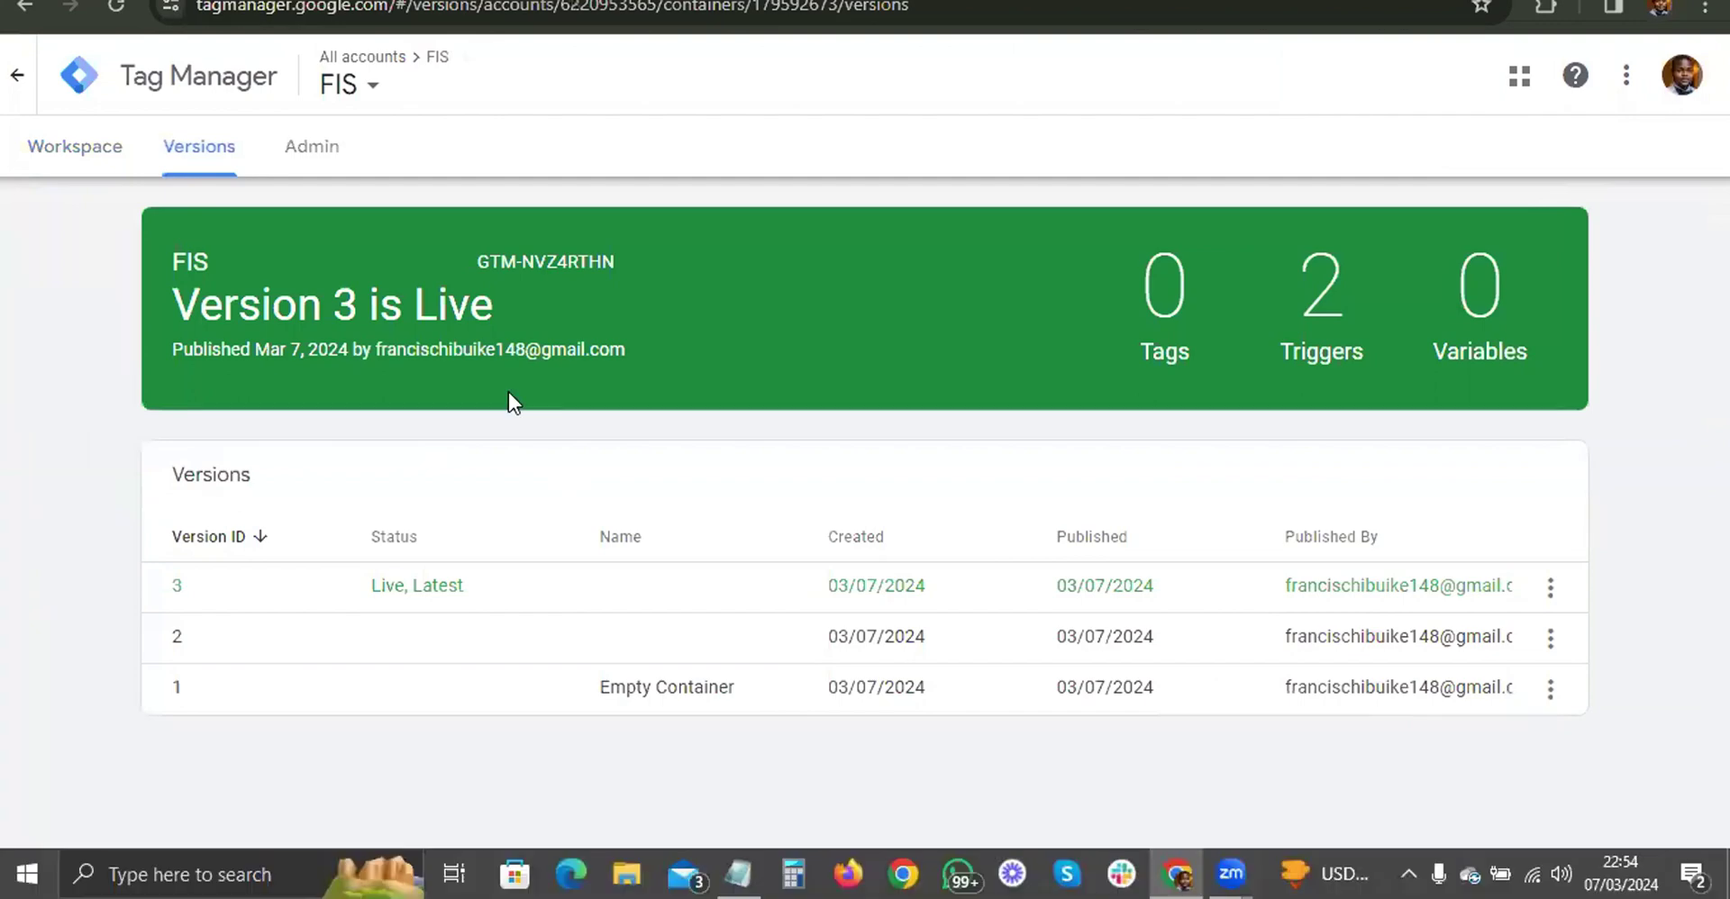
# Return to the container's workspace and review its built-in variables, triggers and tags.
pyautogui.click(60, 175)
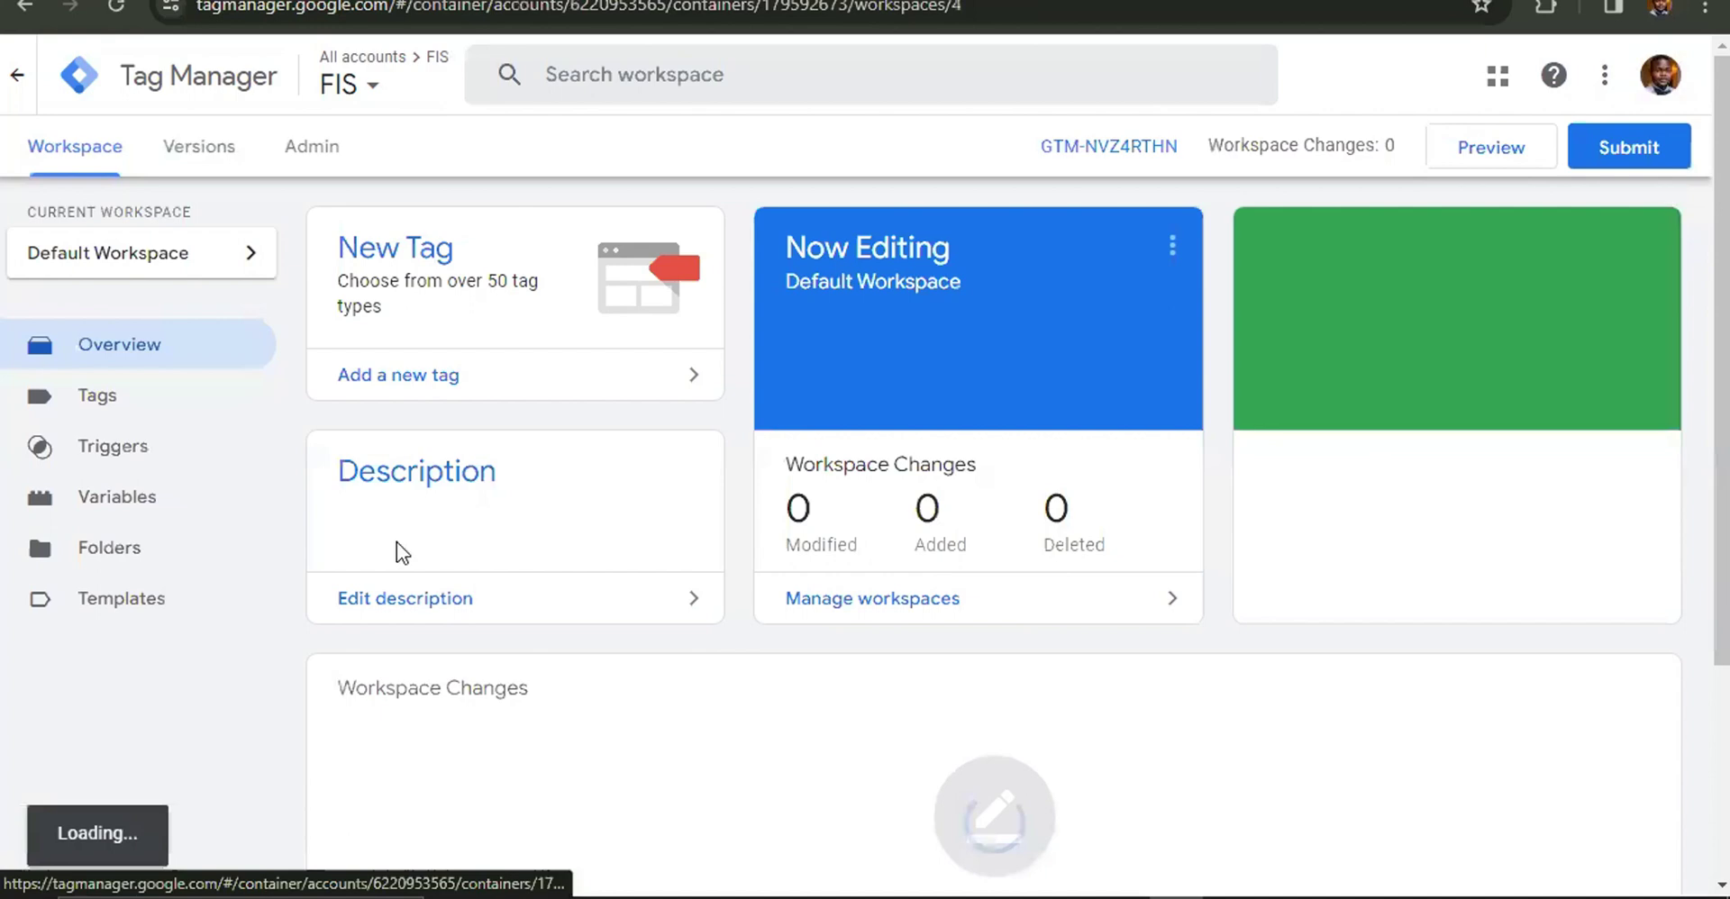
pyautogui.click(120, 498)
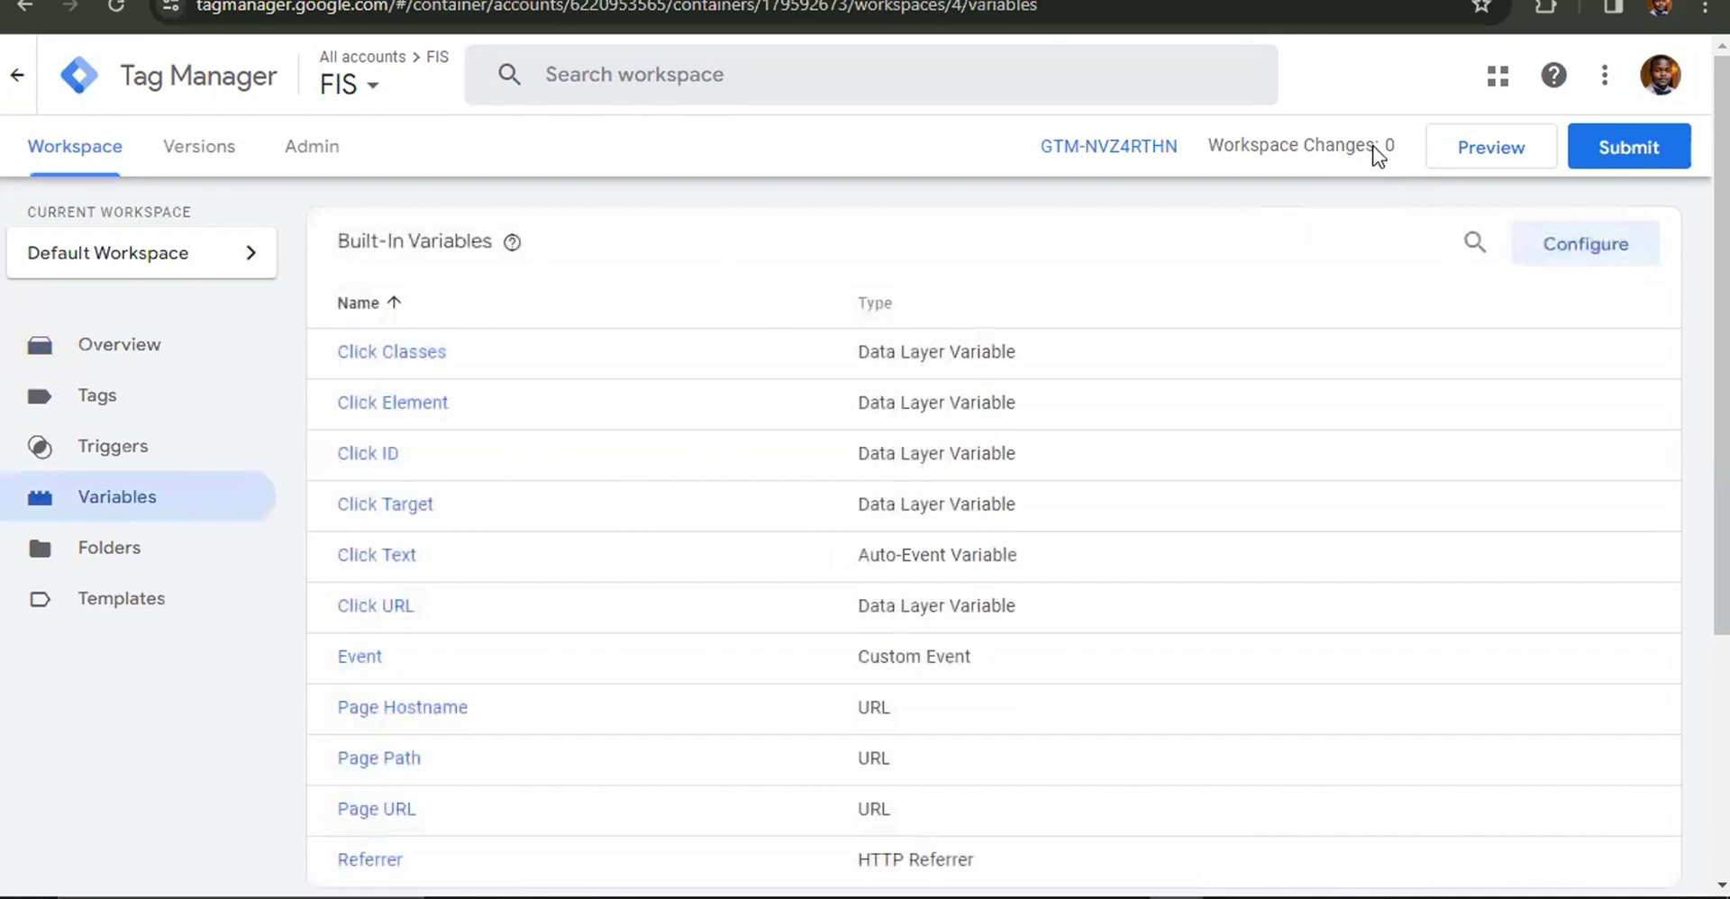
pyautogui.scroll(-3, 500, 540)
pyautogui.scroll(1, 415, 491)
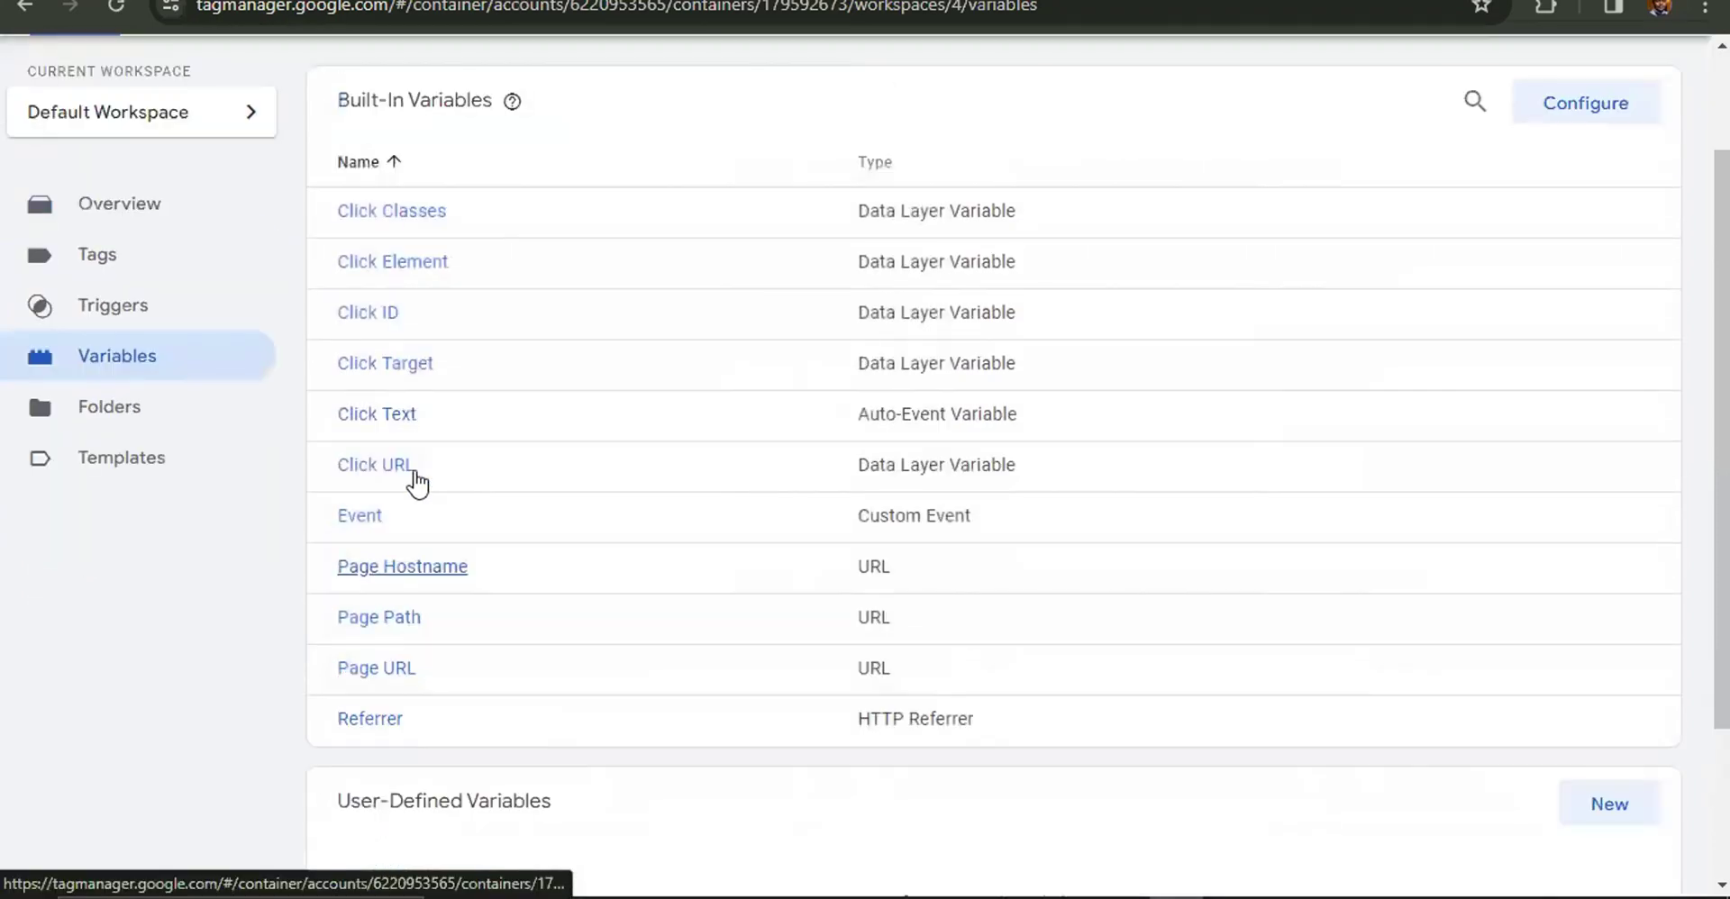
pyautogui.click(122, 315)
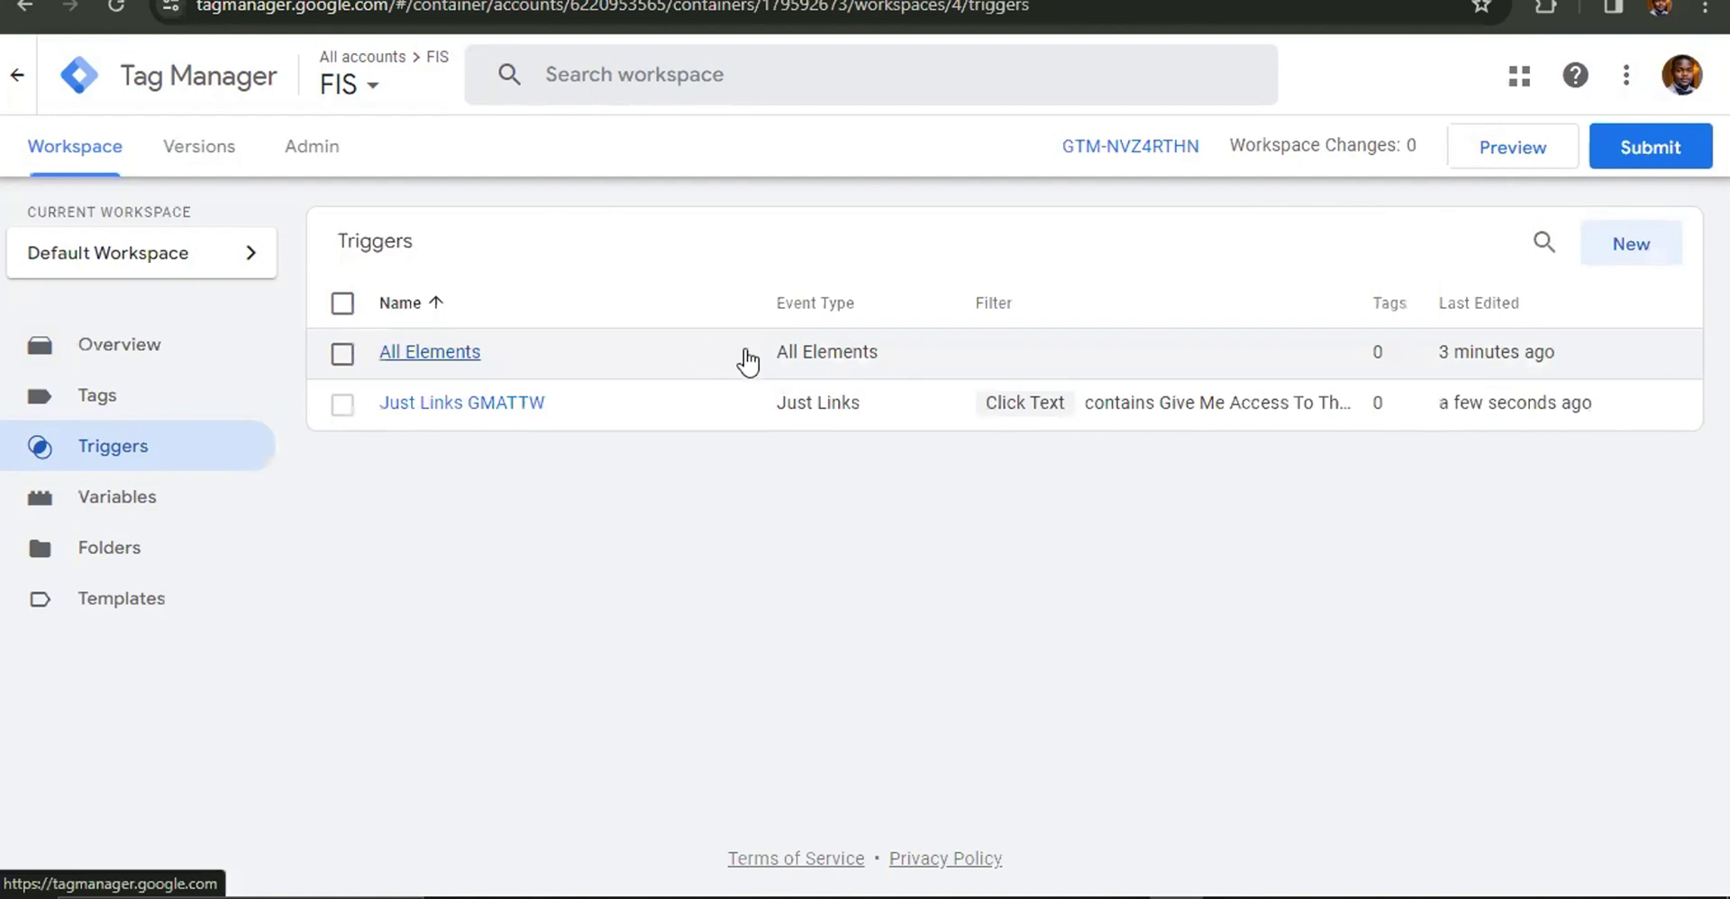
pyautogui.click(117, 417)
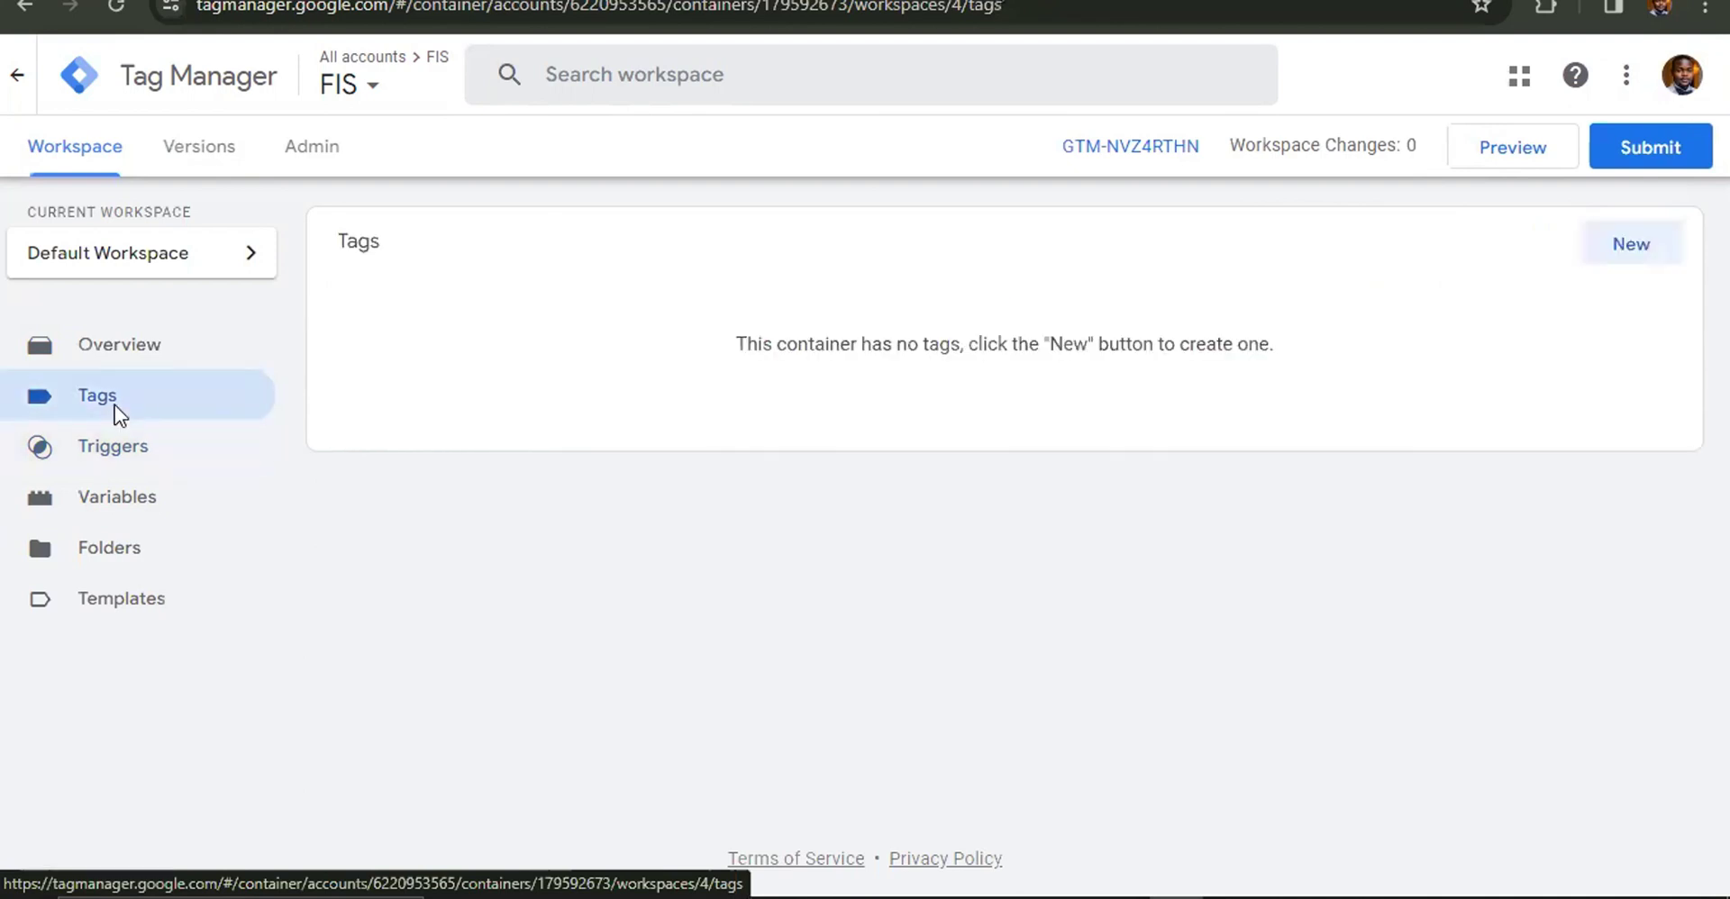
pyautogui.click(1621, 252)
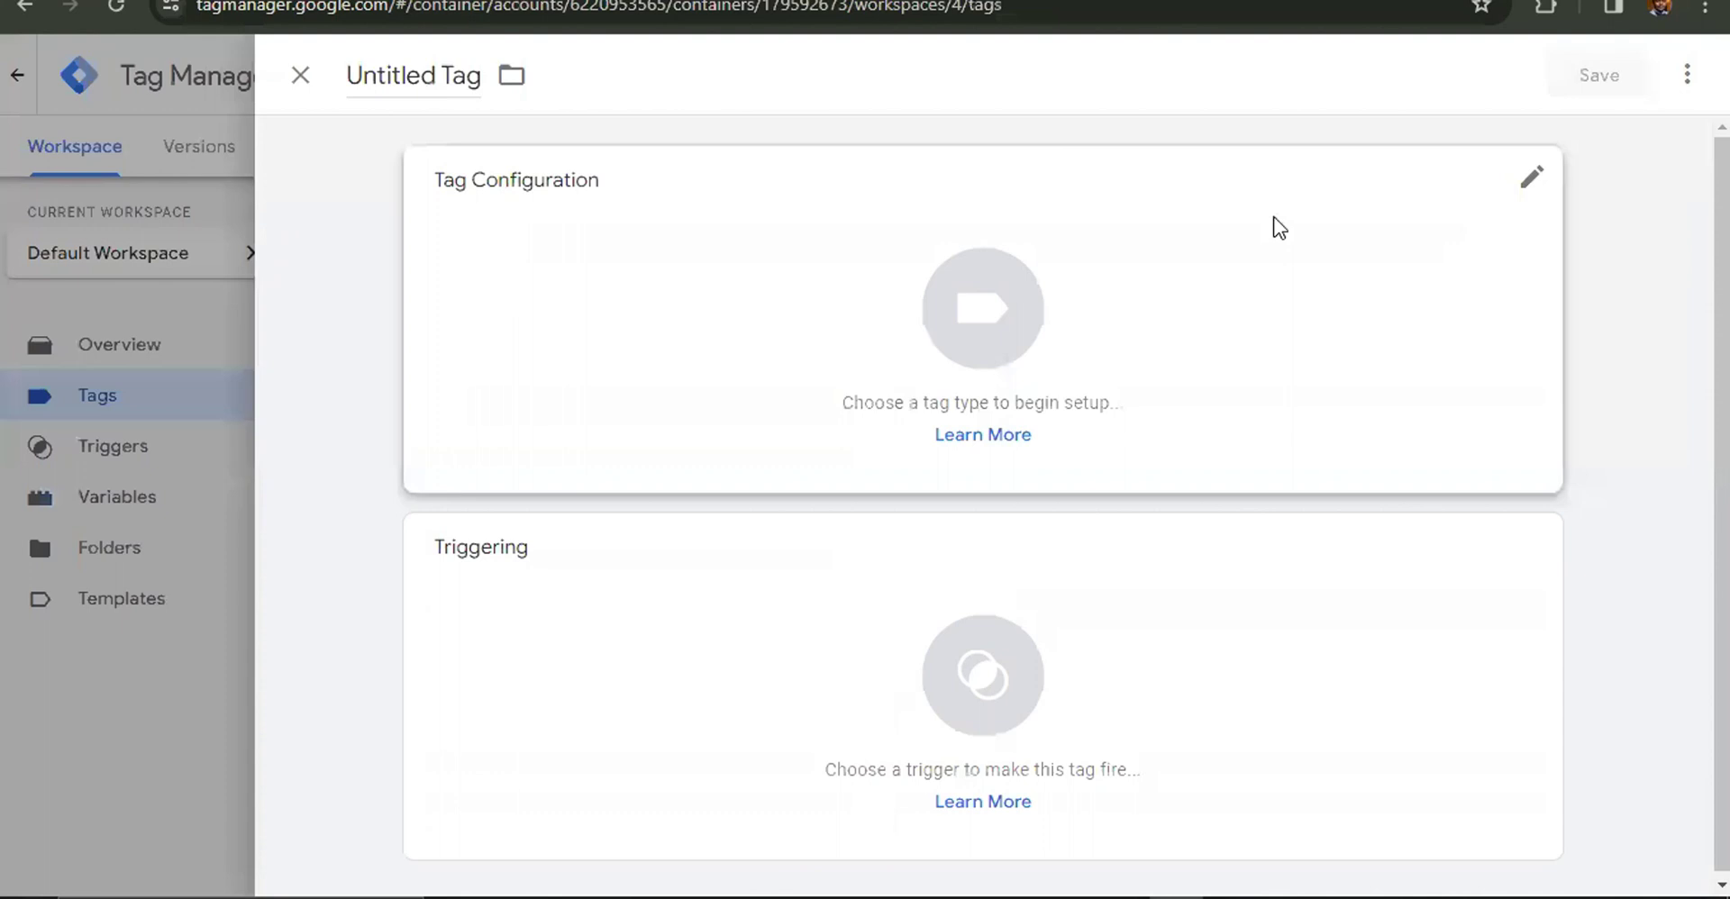
pyautogui.click(1276, 227)
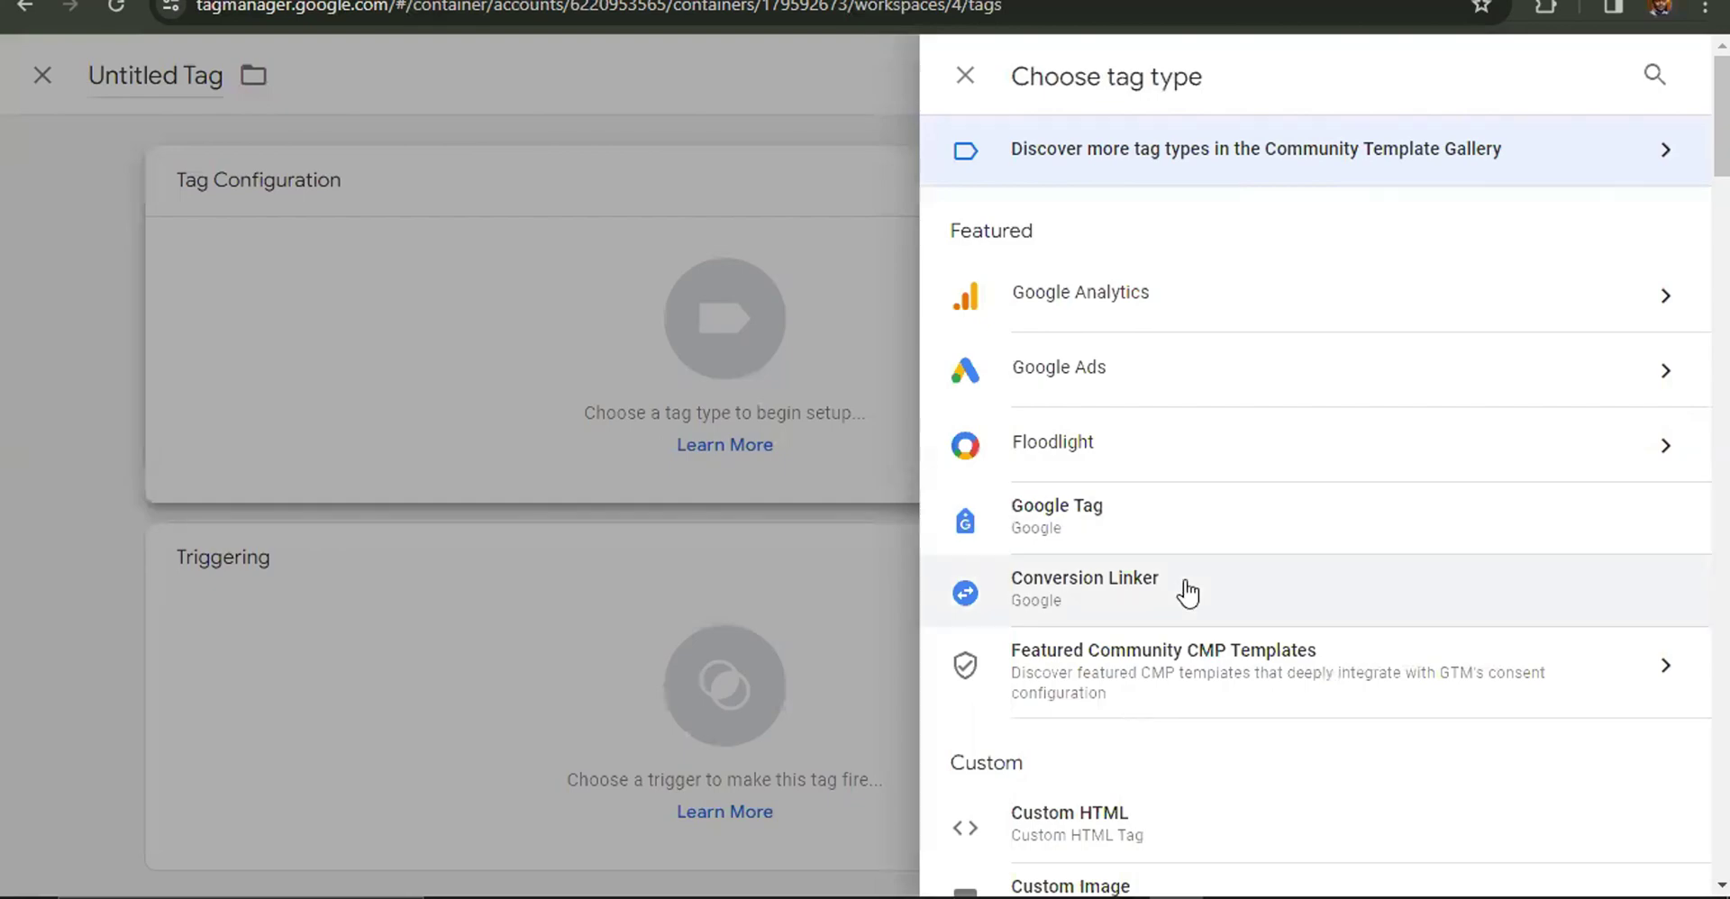
pyautogui.click(1137, 573)
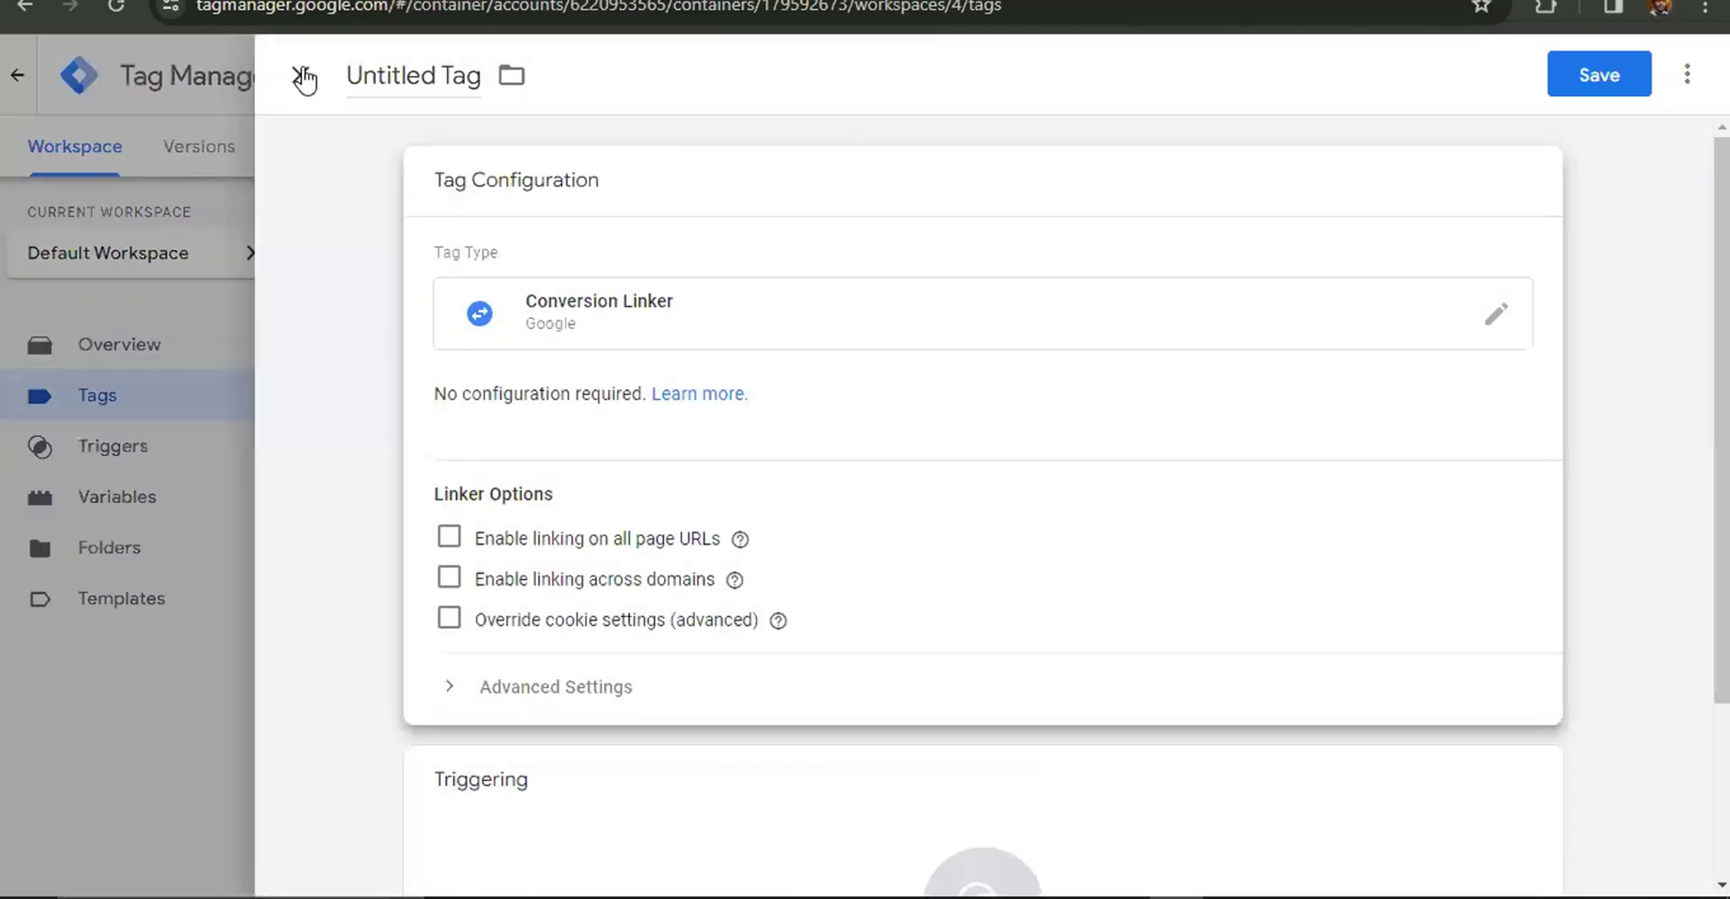
pyautogui.click(302, 77)
pyautogui.click(1069, 382)
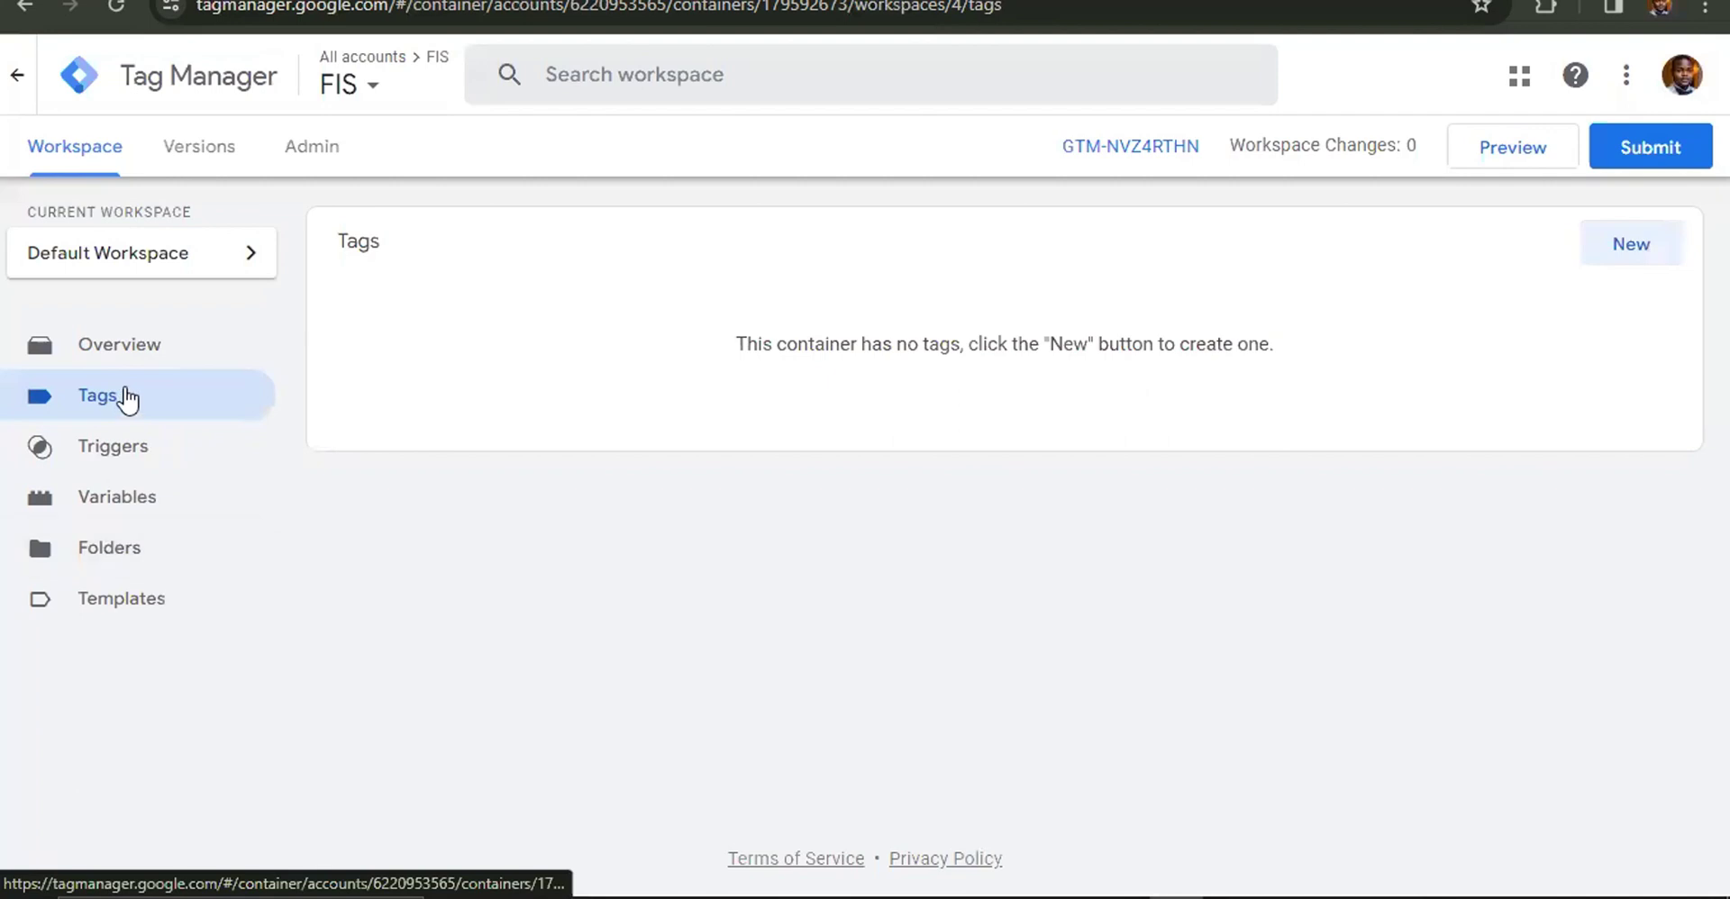
# Create a new tag of type Conversion Linker and assign the All Pages page view trigger to it.
pyautogui.click(1617, 268)
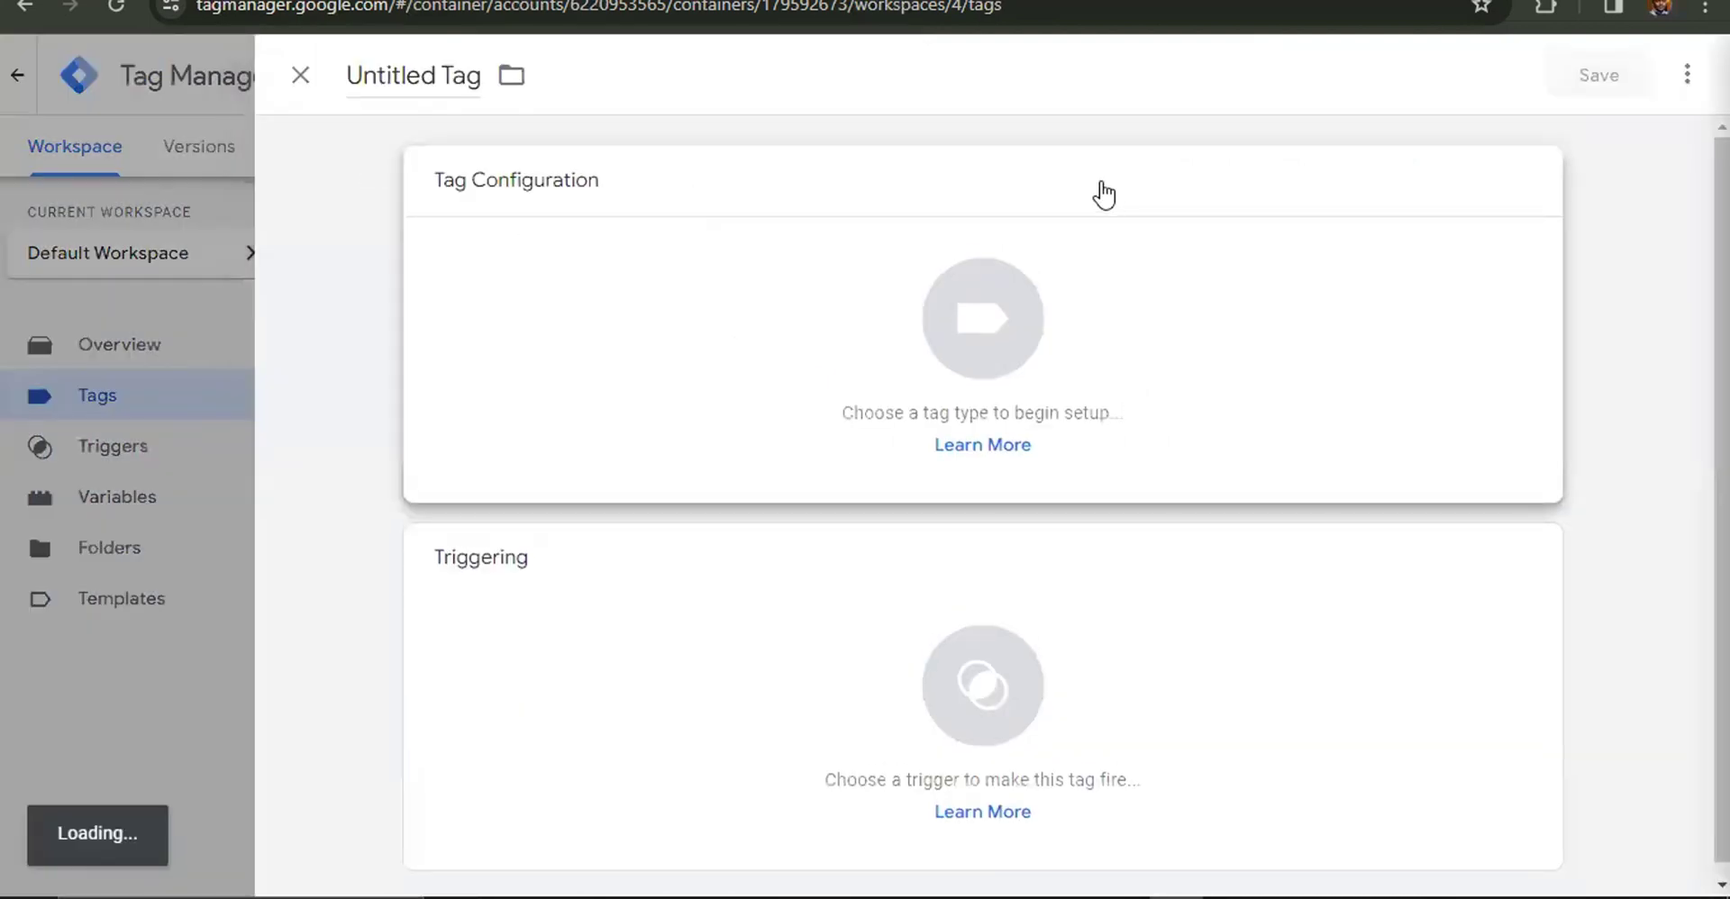
pyautogui.click(1099, 185)
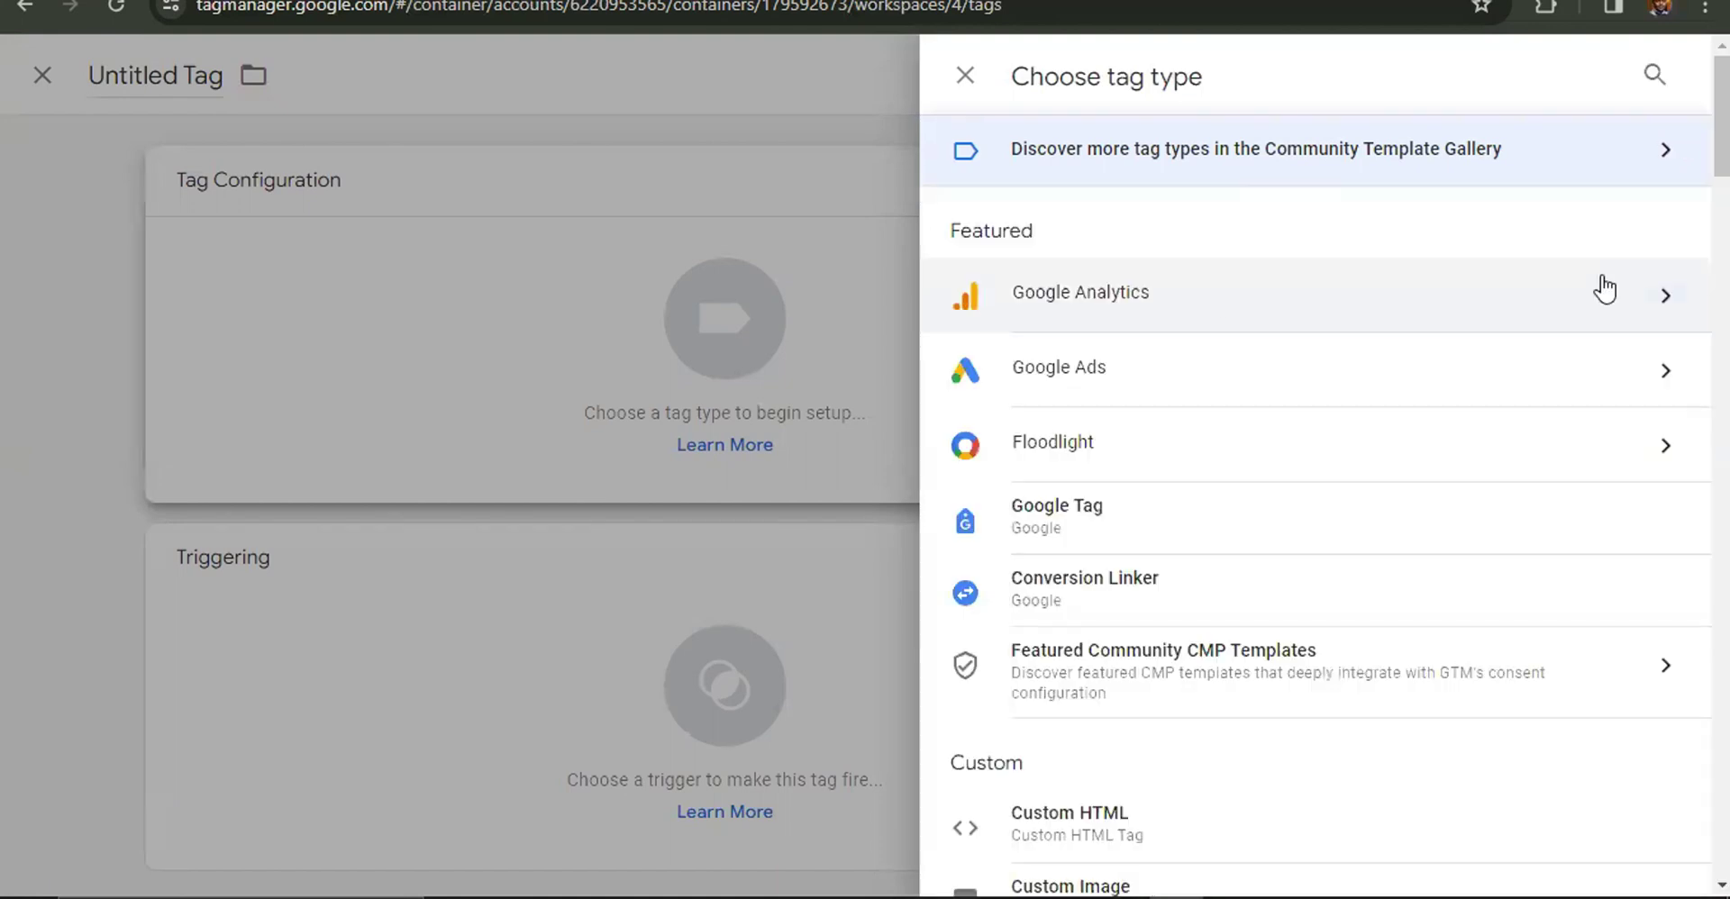
pyautogui.click(1156, 586)
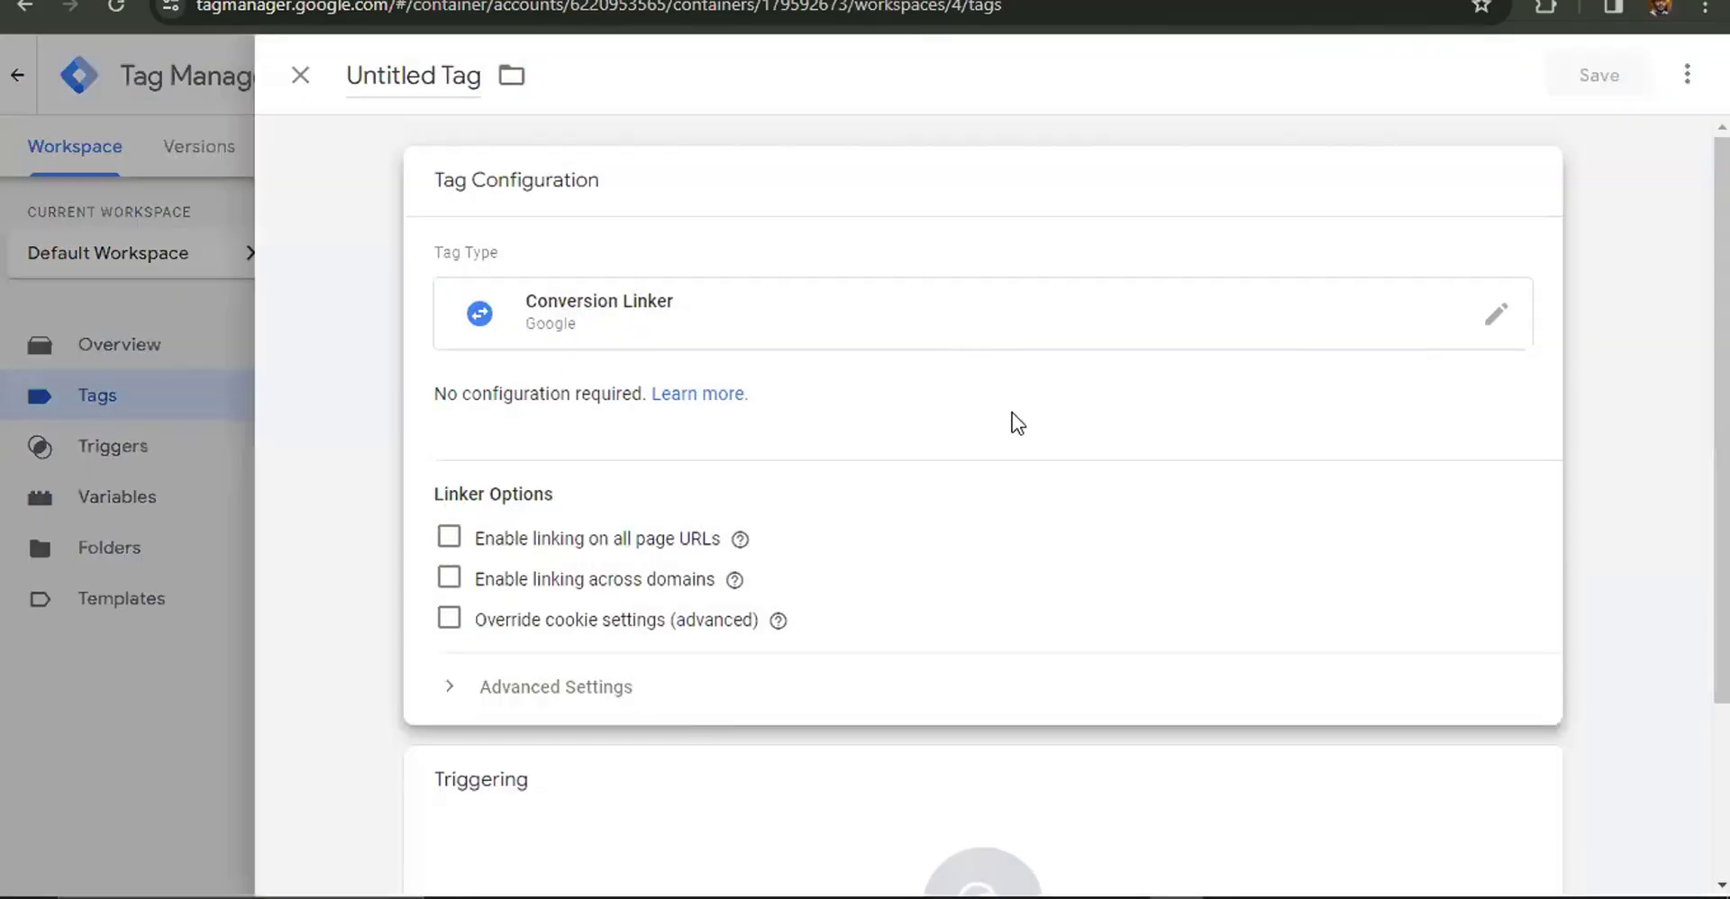
pyautogui.scroll(-3, 1018, 423)
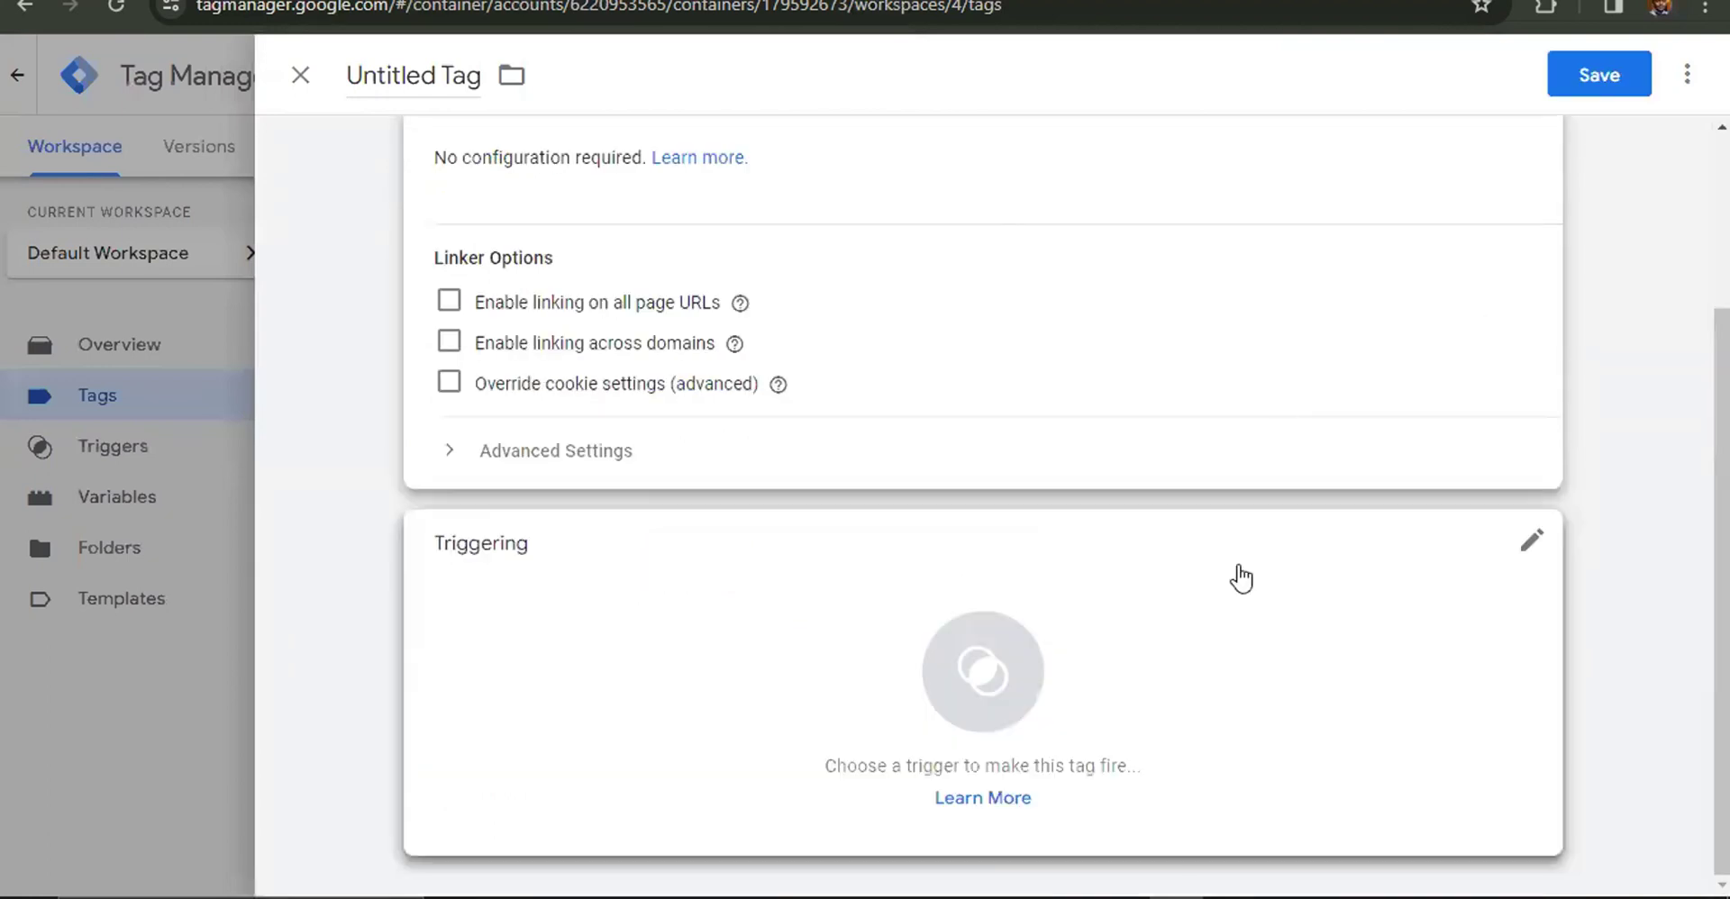
pyautogui.click(1241, 577)
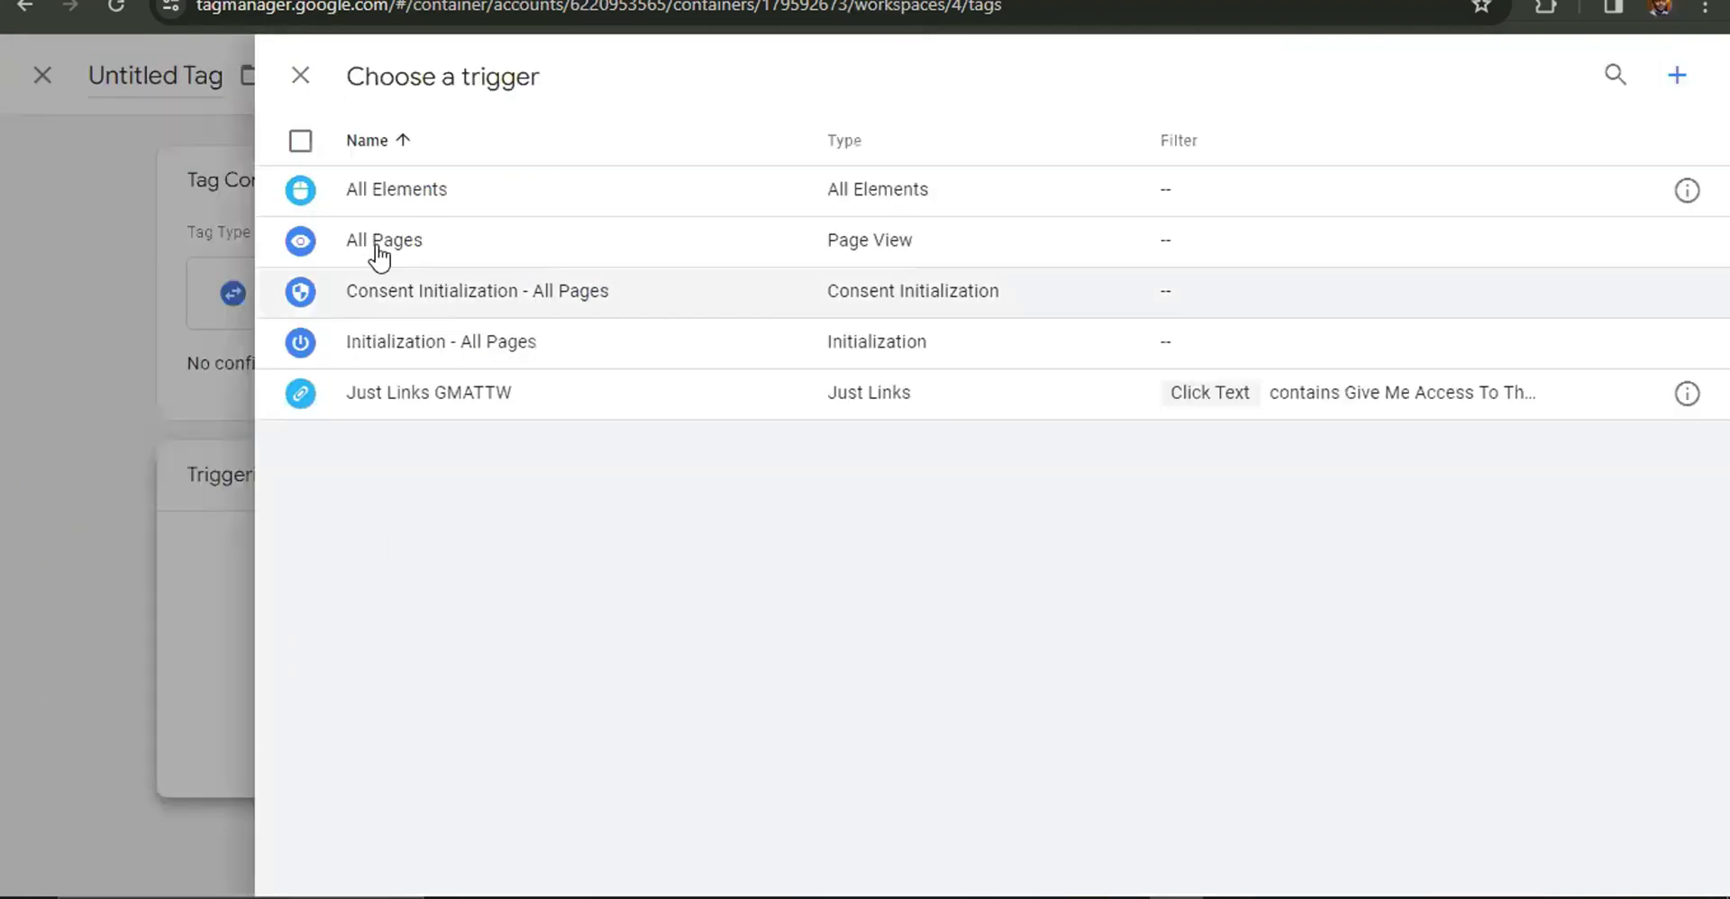
pyautogui.click(303, 243)
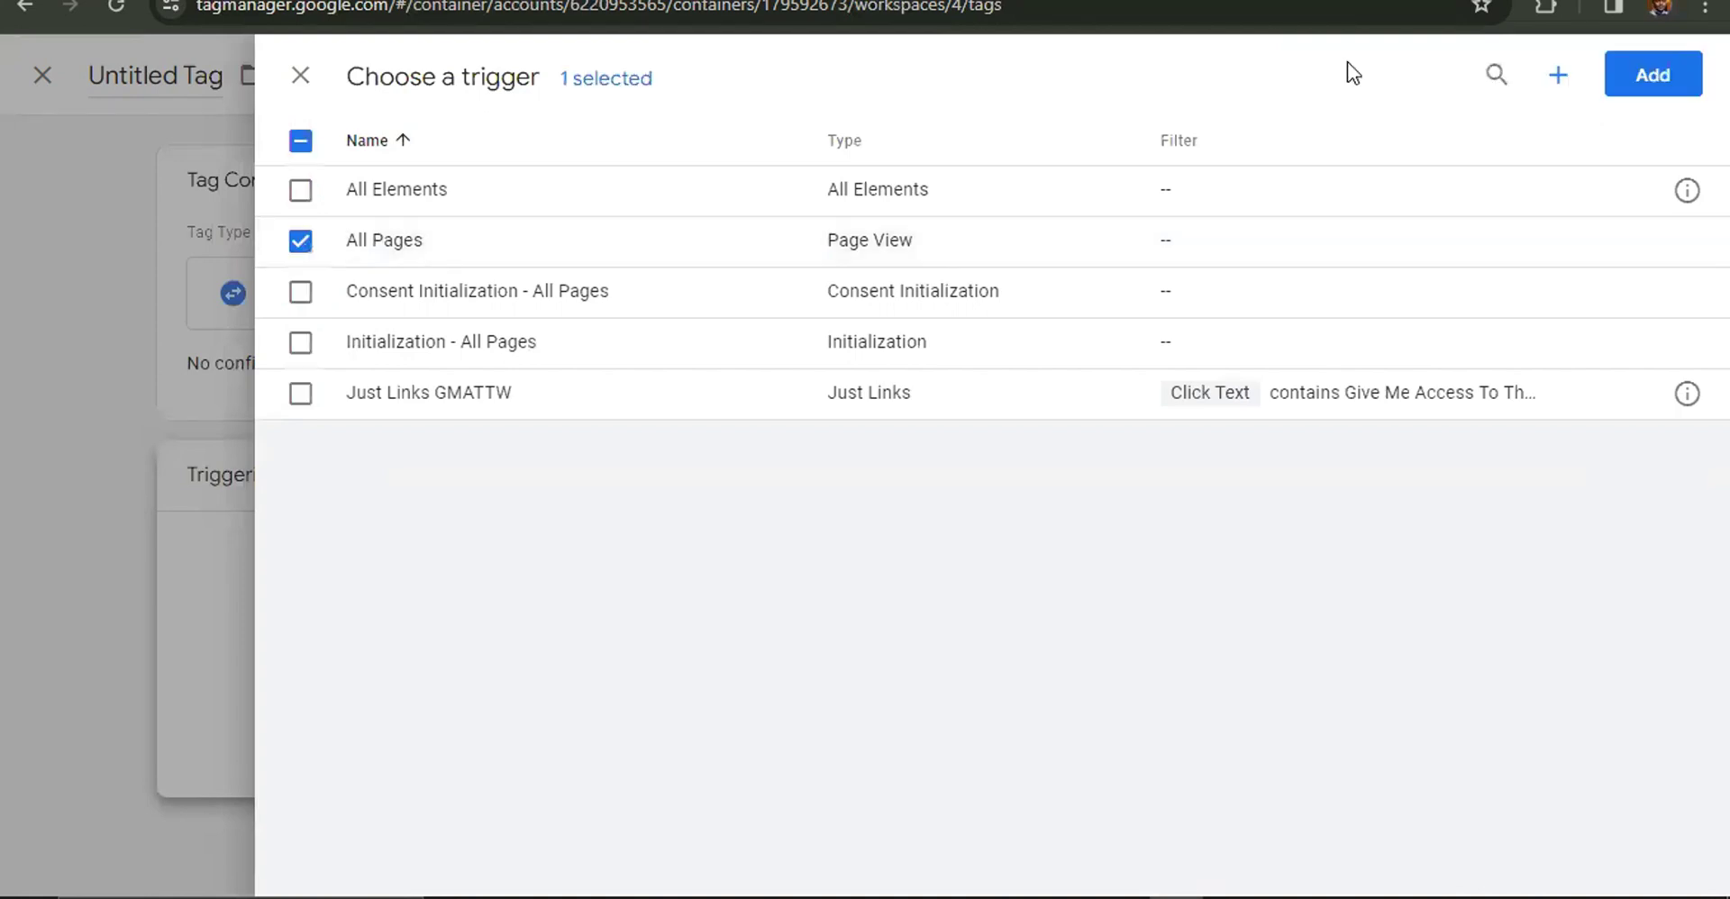
pyautogui.click(1673, 85)
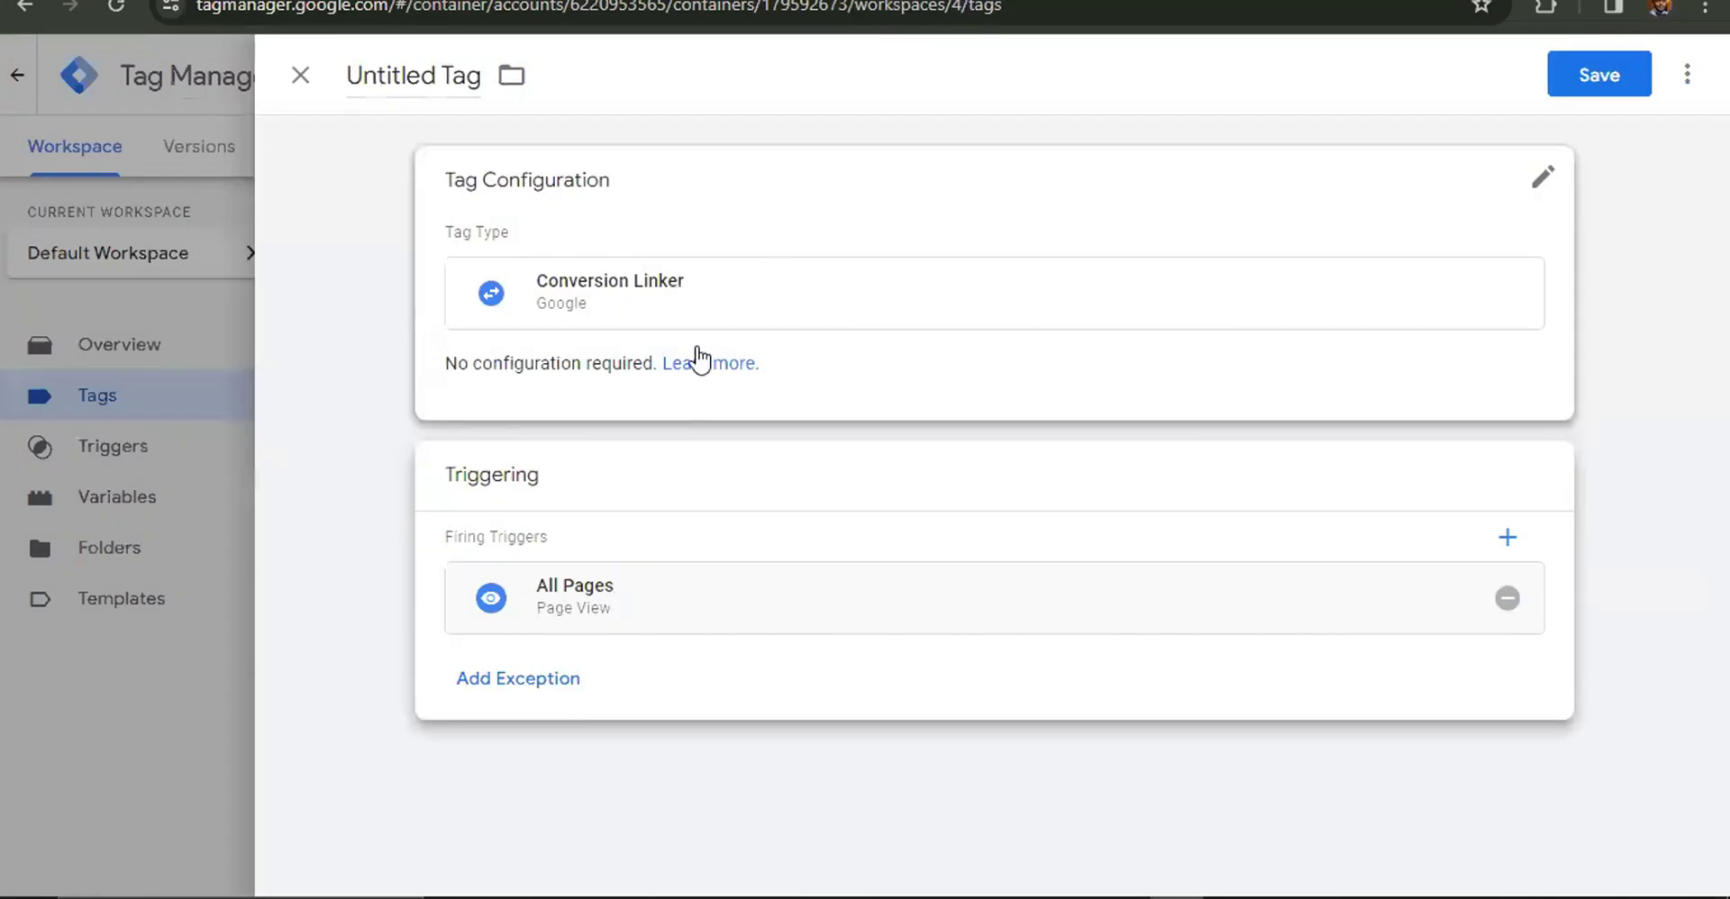
# Save the new tag under the suggested name "Conversion Linker".
pyautogui.click(1599, 75)
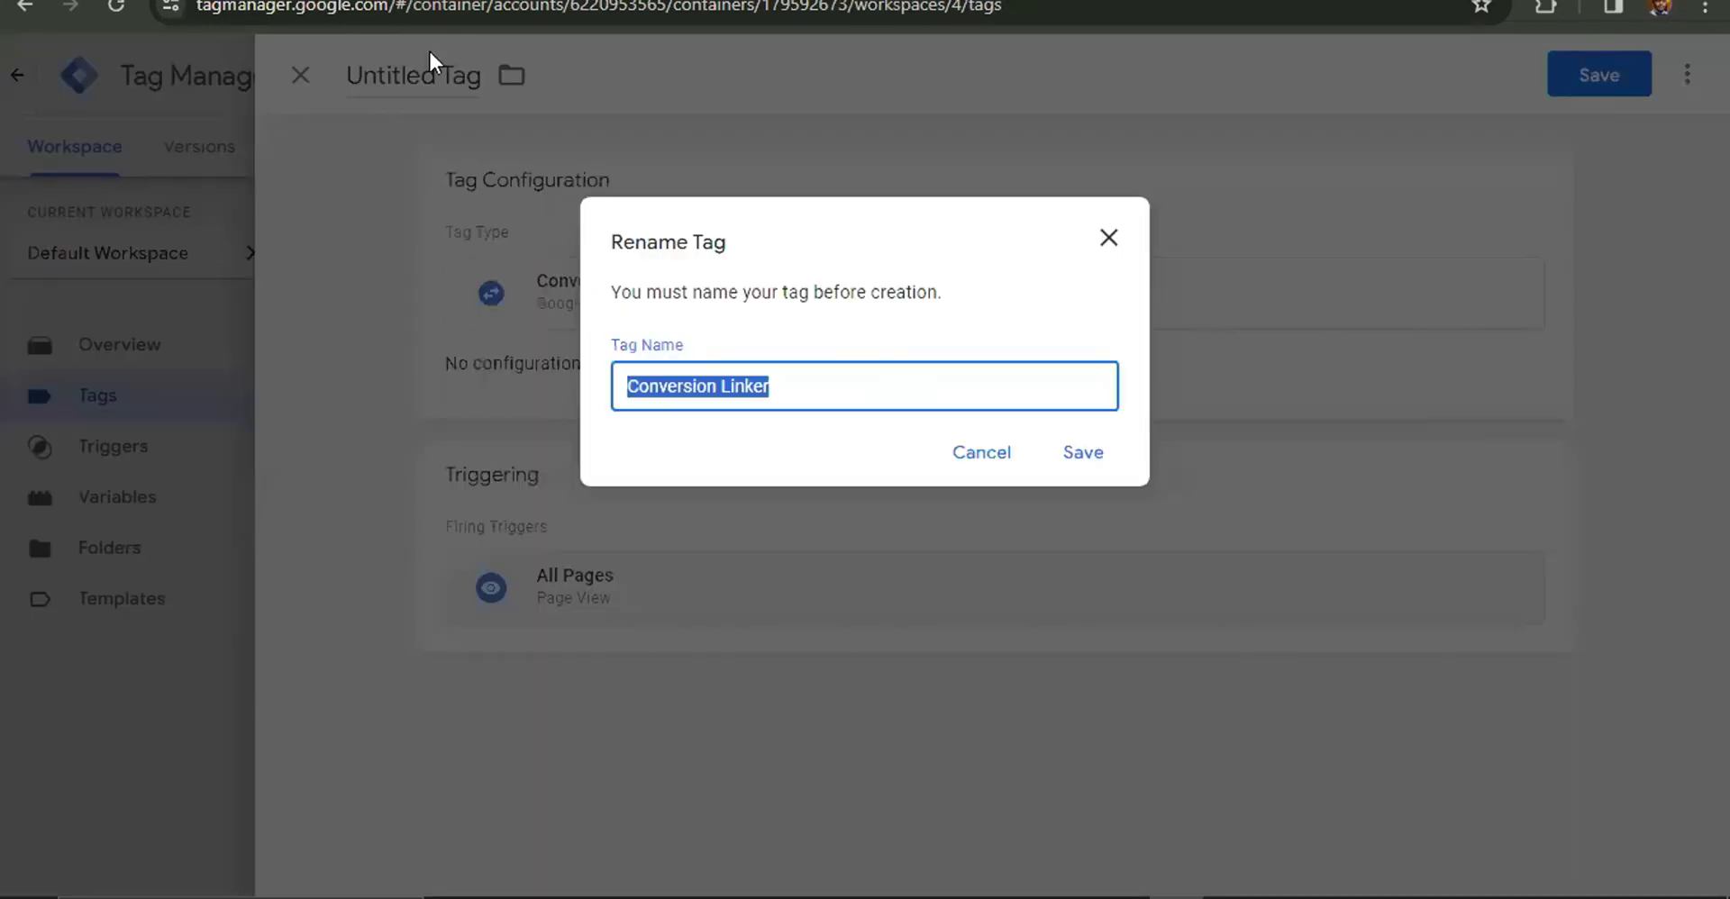
pyautogui.click(788, 373)
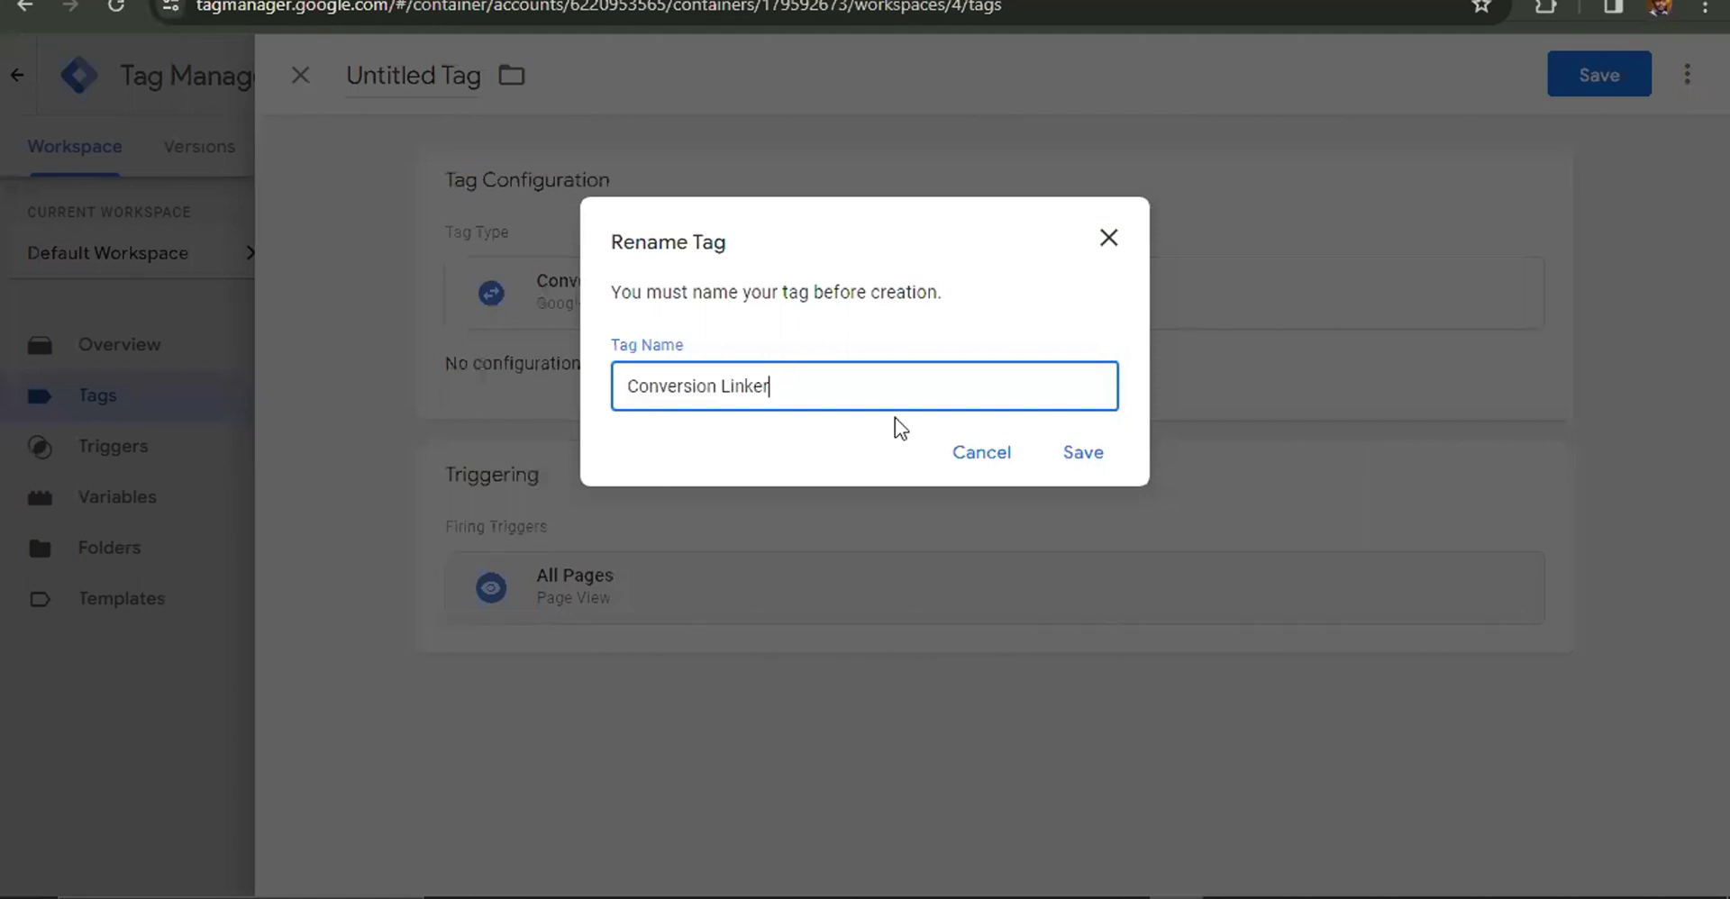
pyautogui.click(1079, 461)
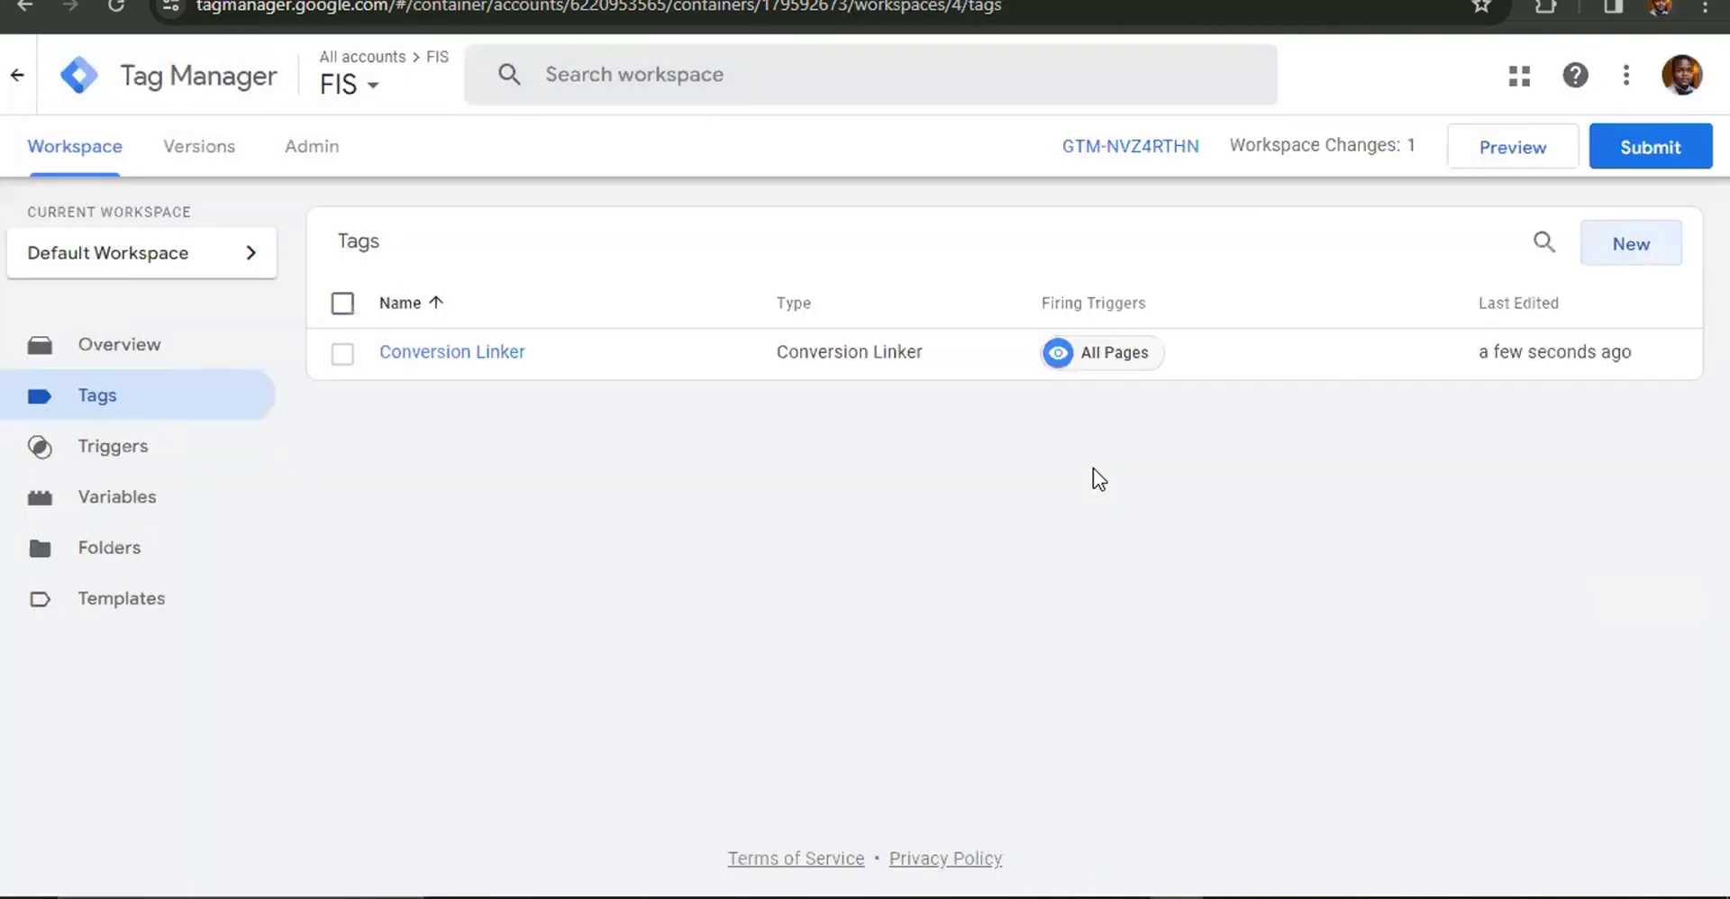
# Start another new tag with the Google Ads Conversion Tracking type and look over its conversion fields.
pyautogui.click(1605, 264)
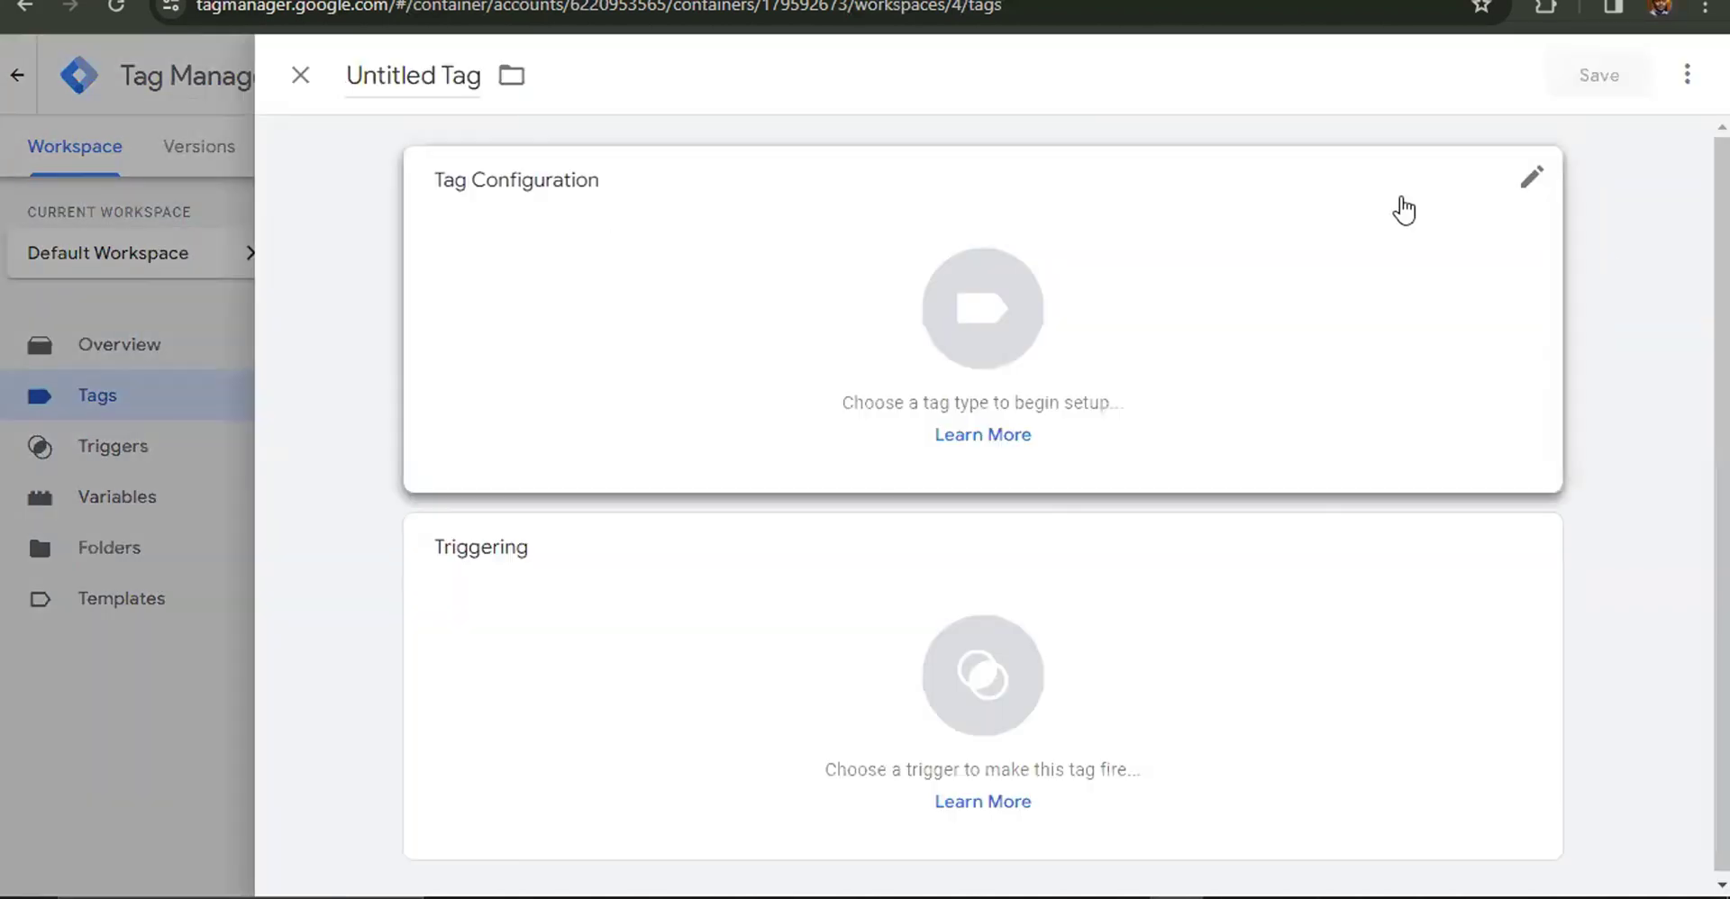
pyautogui.click(1403, 209)
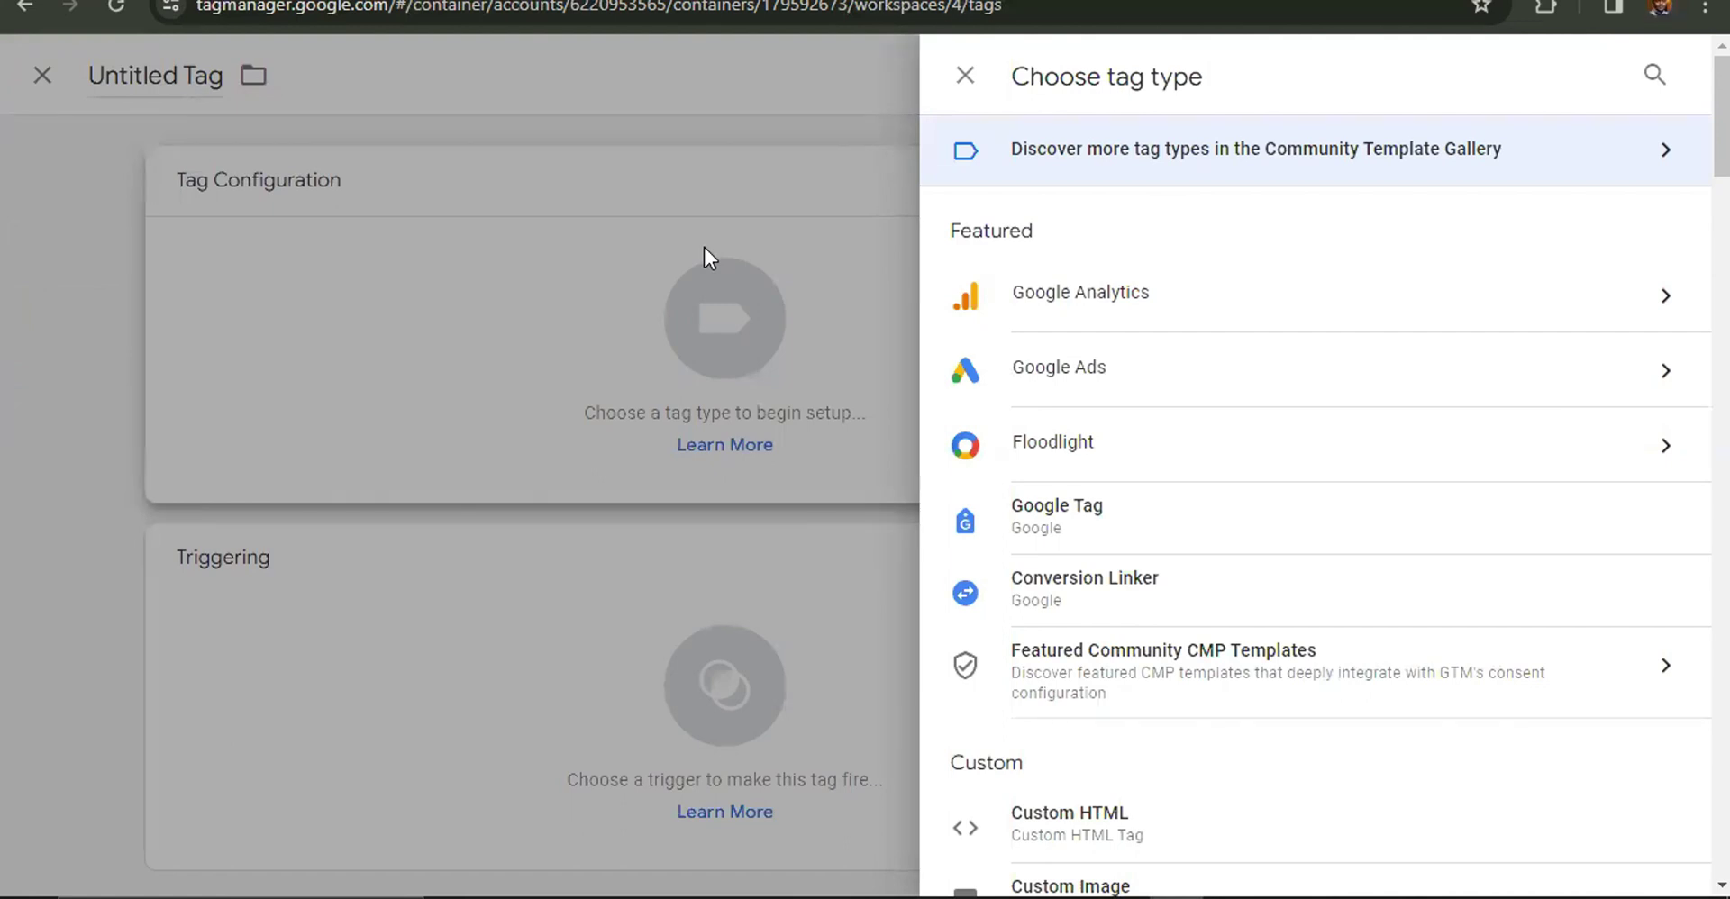
pyautogui.click(1078, 379)
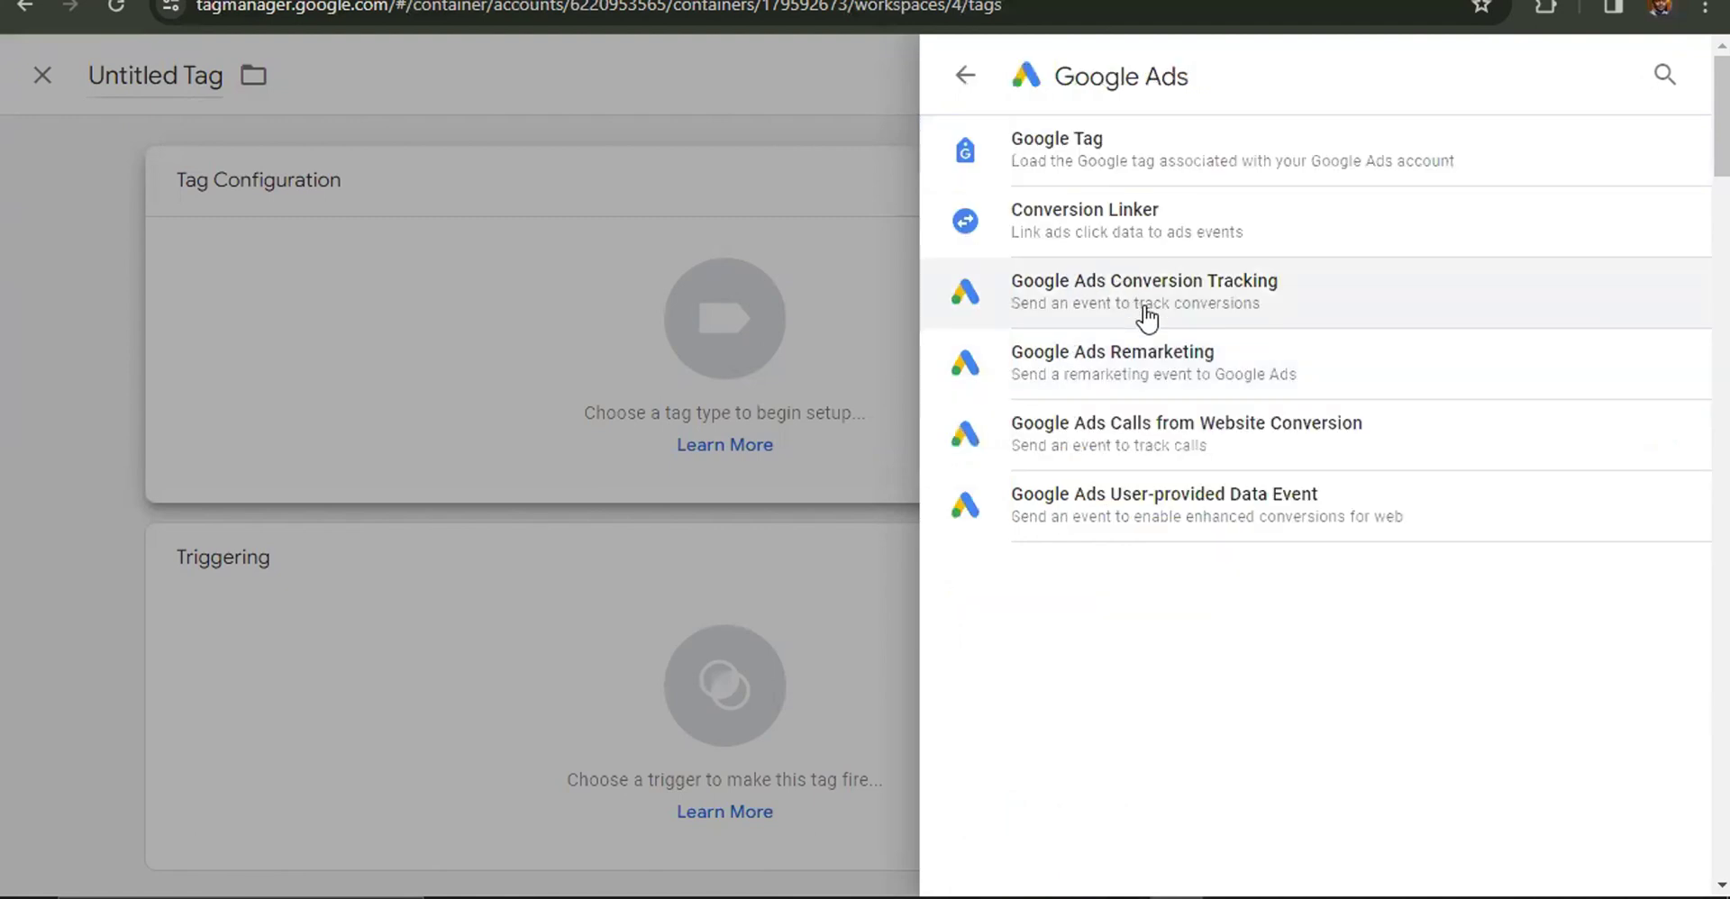
pyautogui.click(1141, 312)
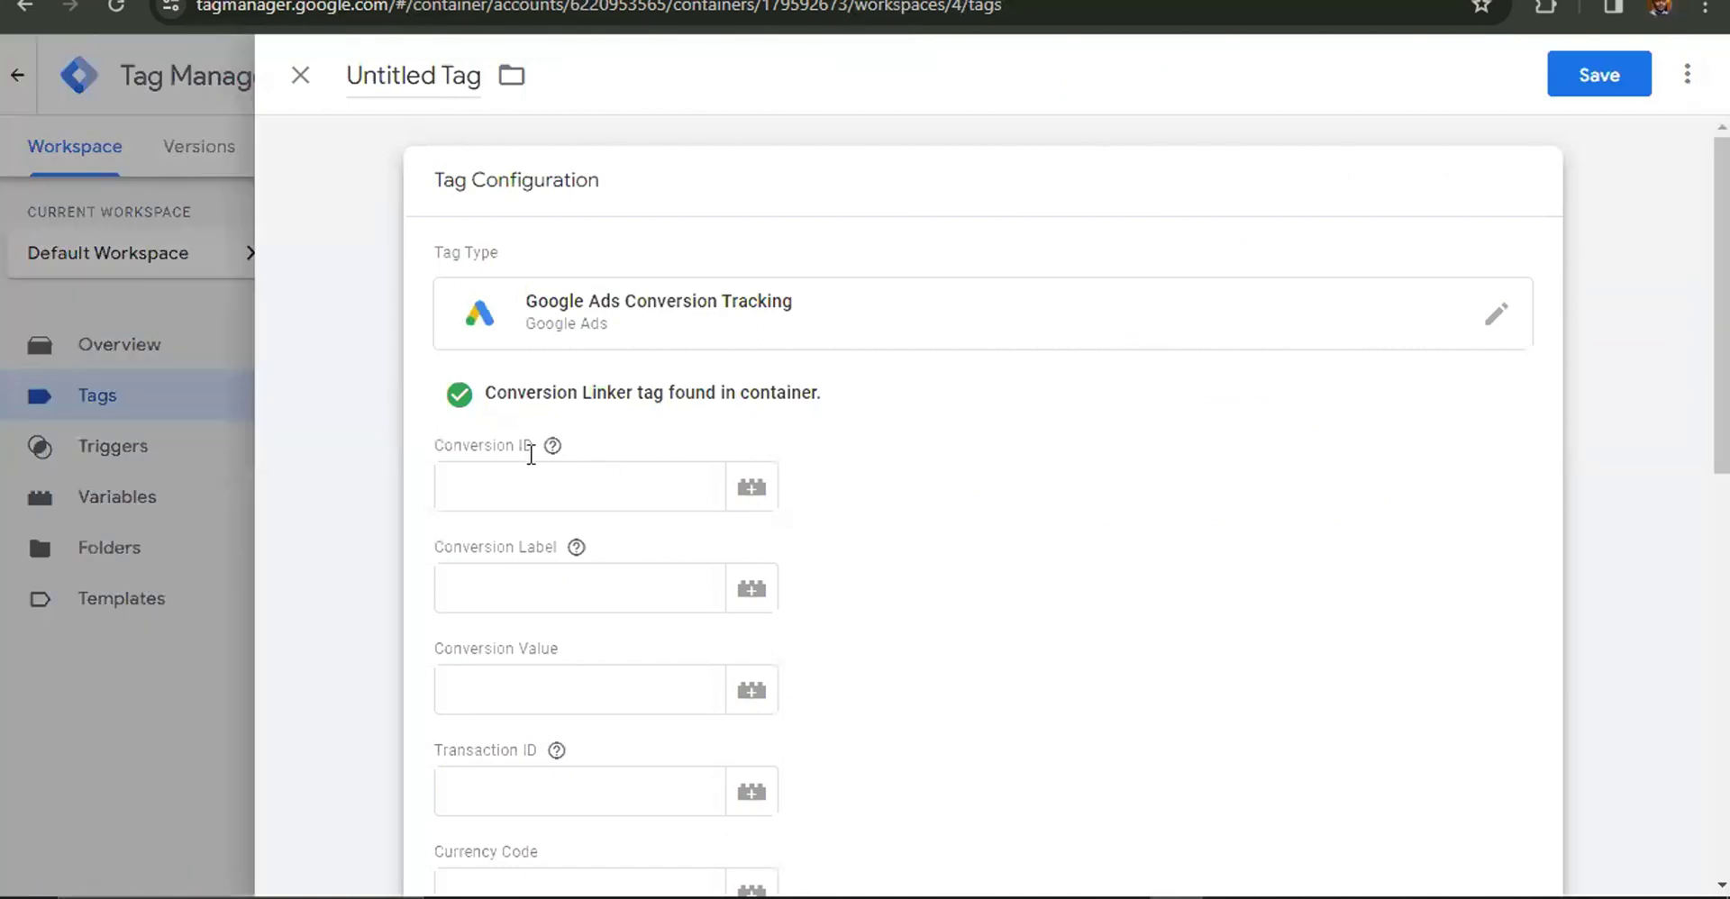
pyautogui.scroll(-1, 572, 590)
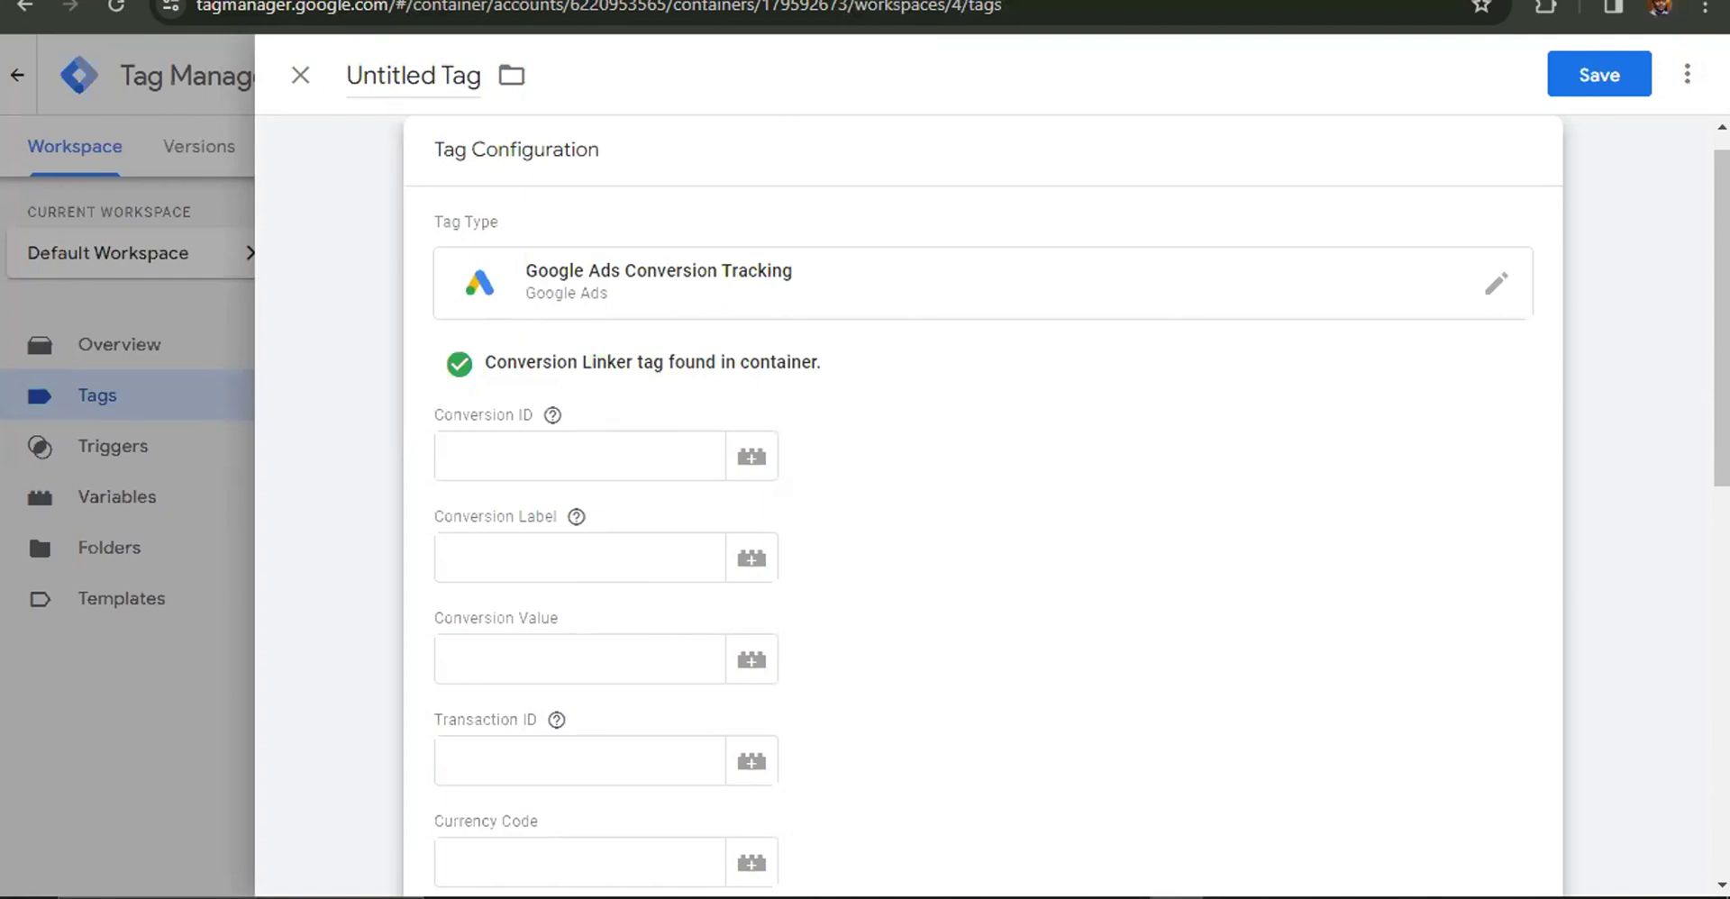
# Switch to the Google Ads account in the browser and dismiss the billing update and pending user invitation notices.
pyautogui.click(270, 0)
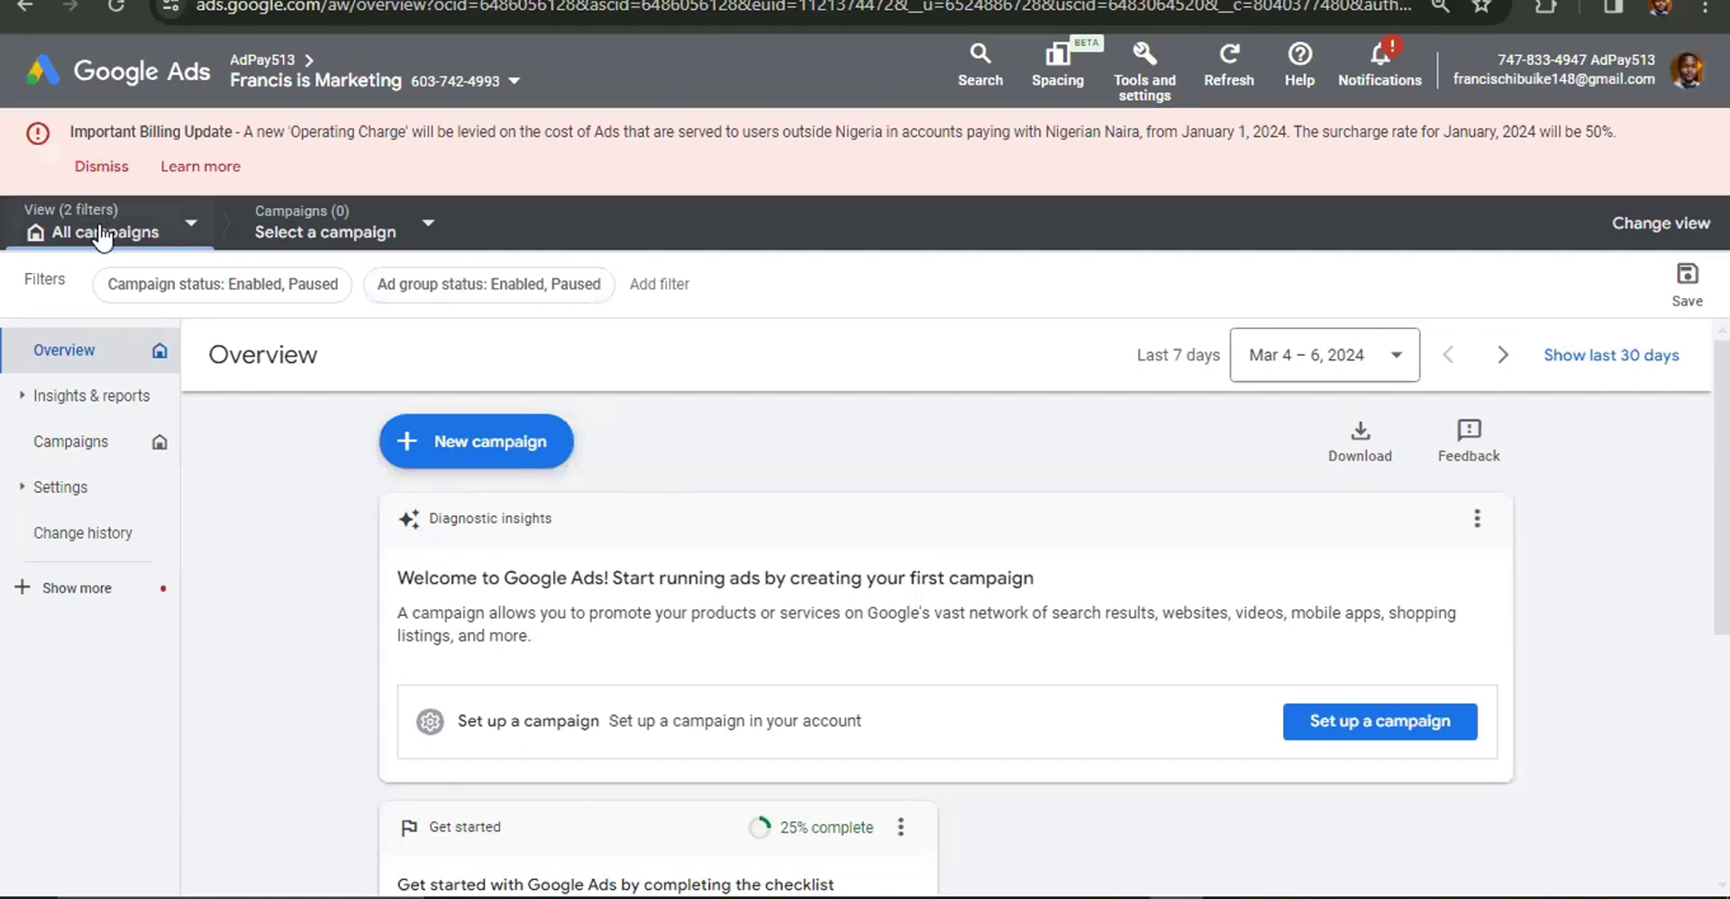
pyautogui.click(102, 167)
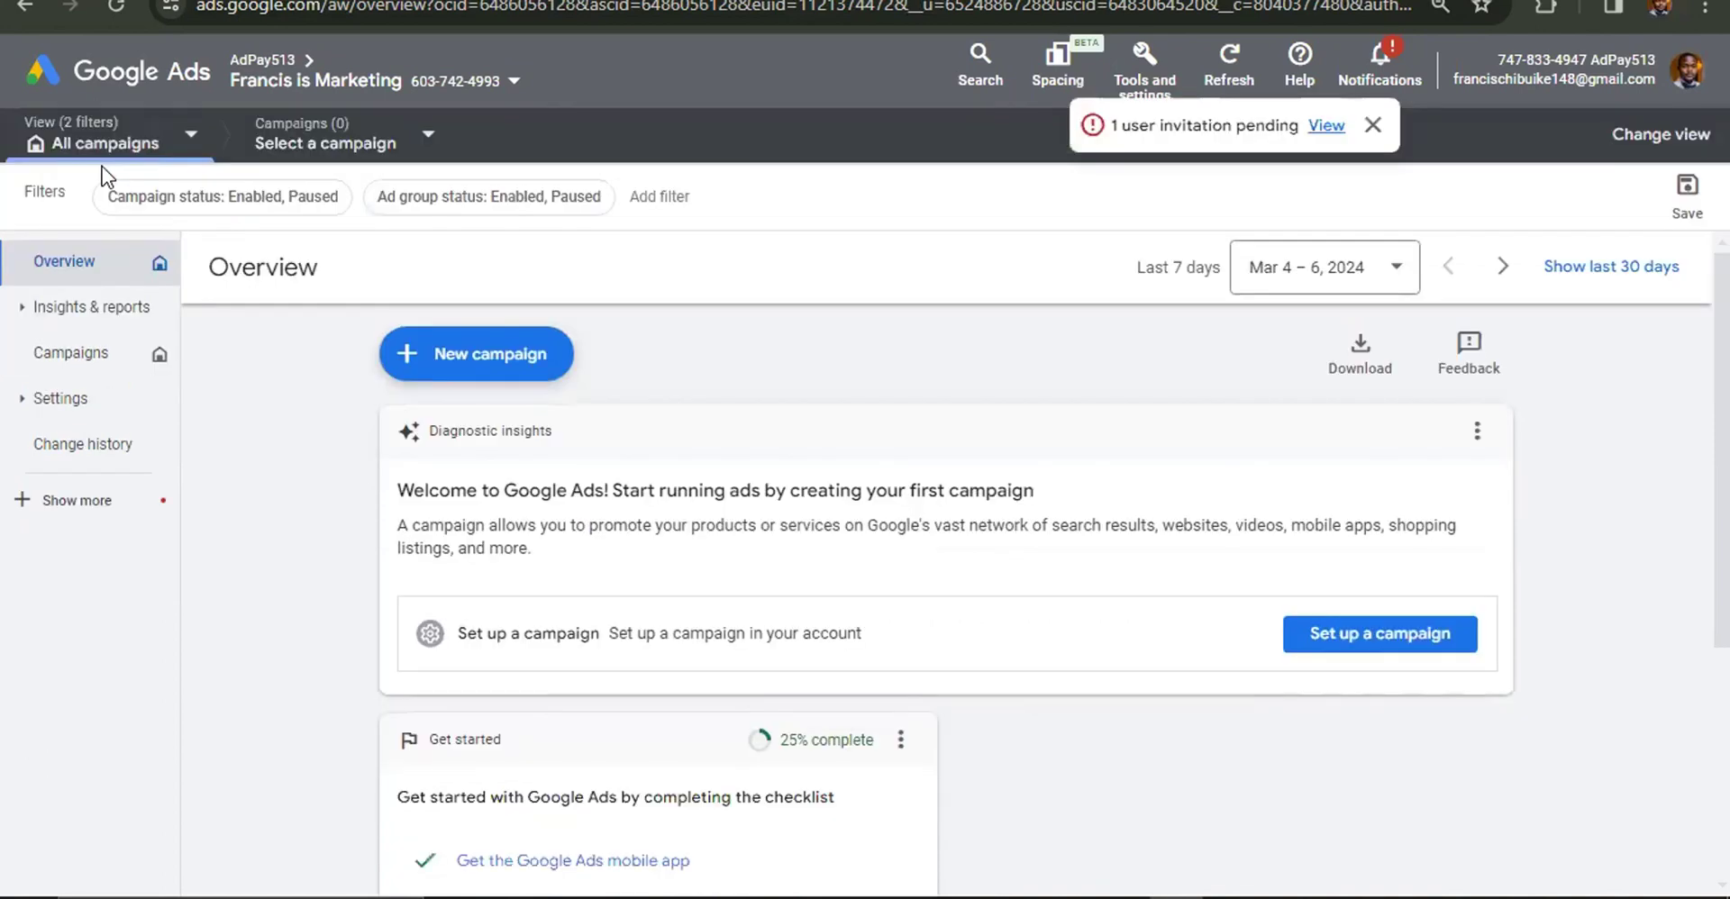
pyautogui.click(1372, 125)
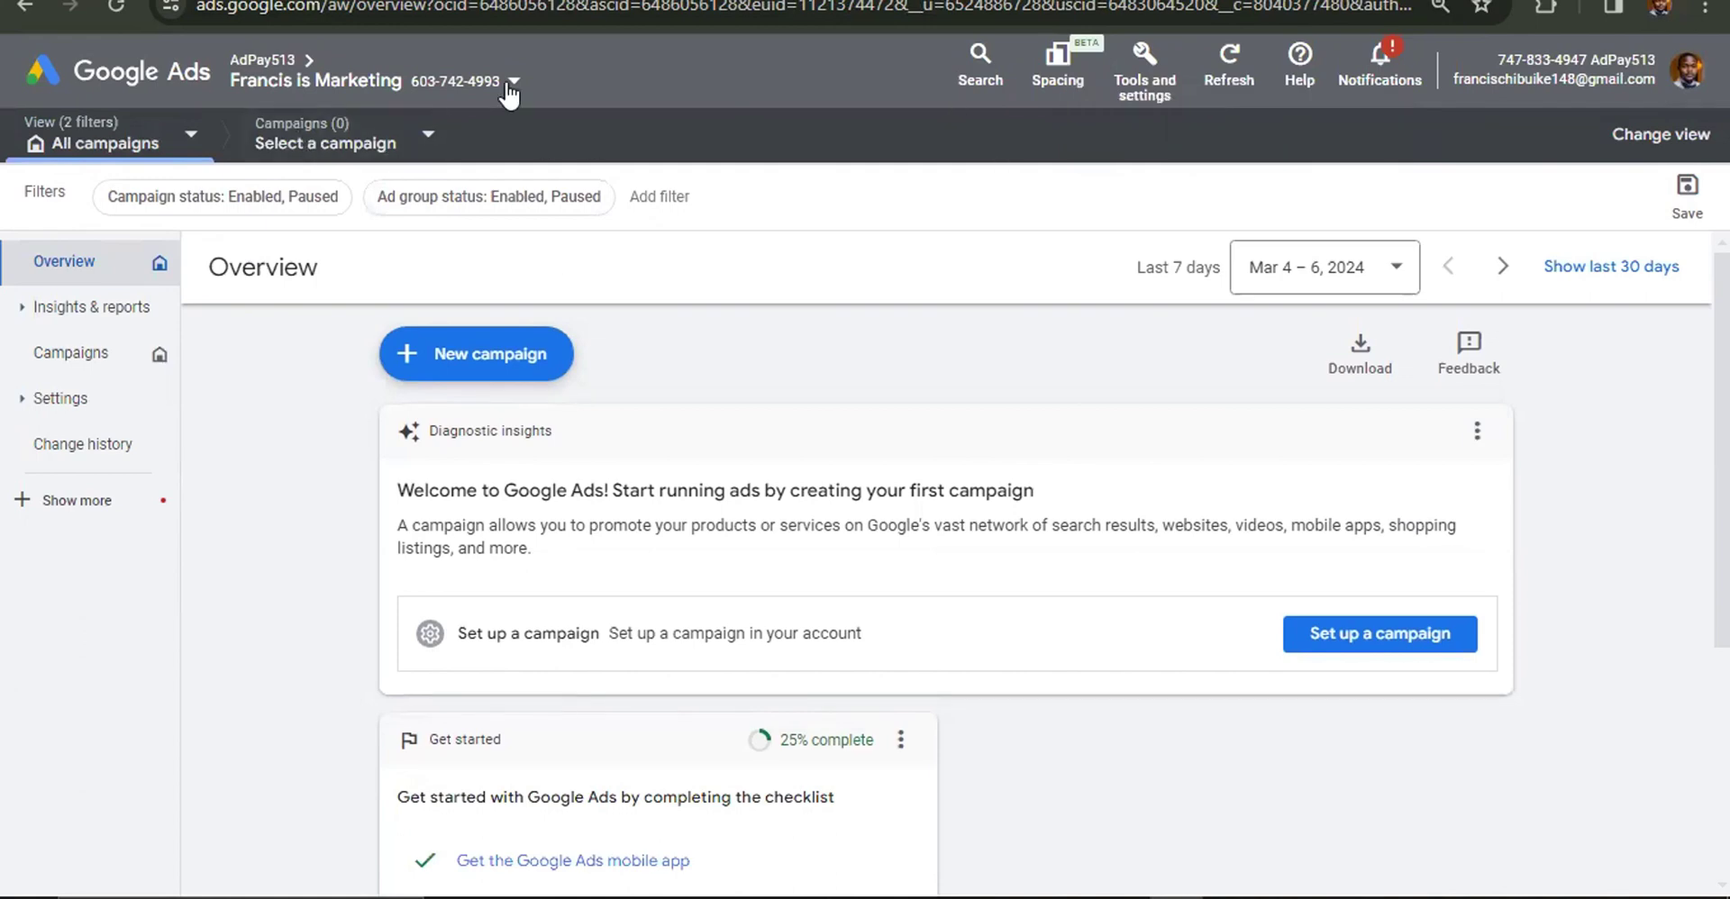
# Open the Conversions summary page from the account's measurement tools.
pyautogui.click(1162, 86)
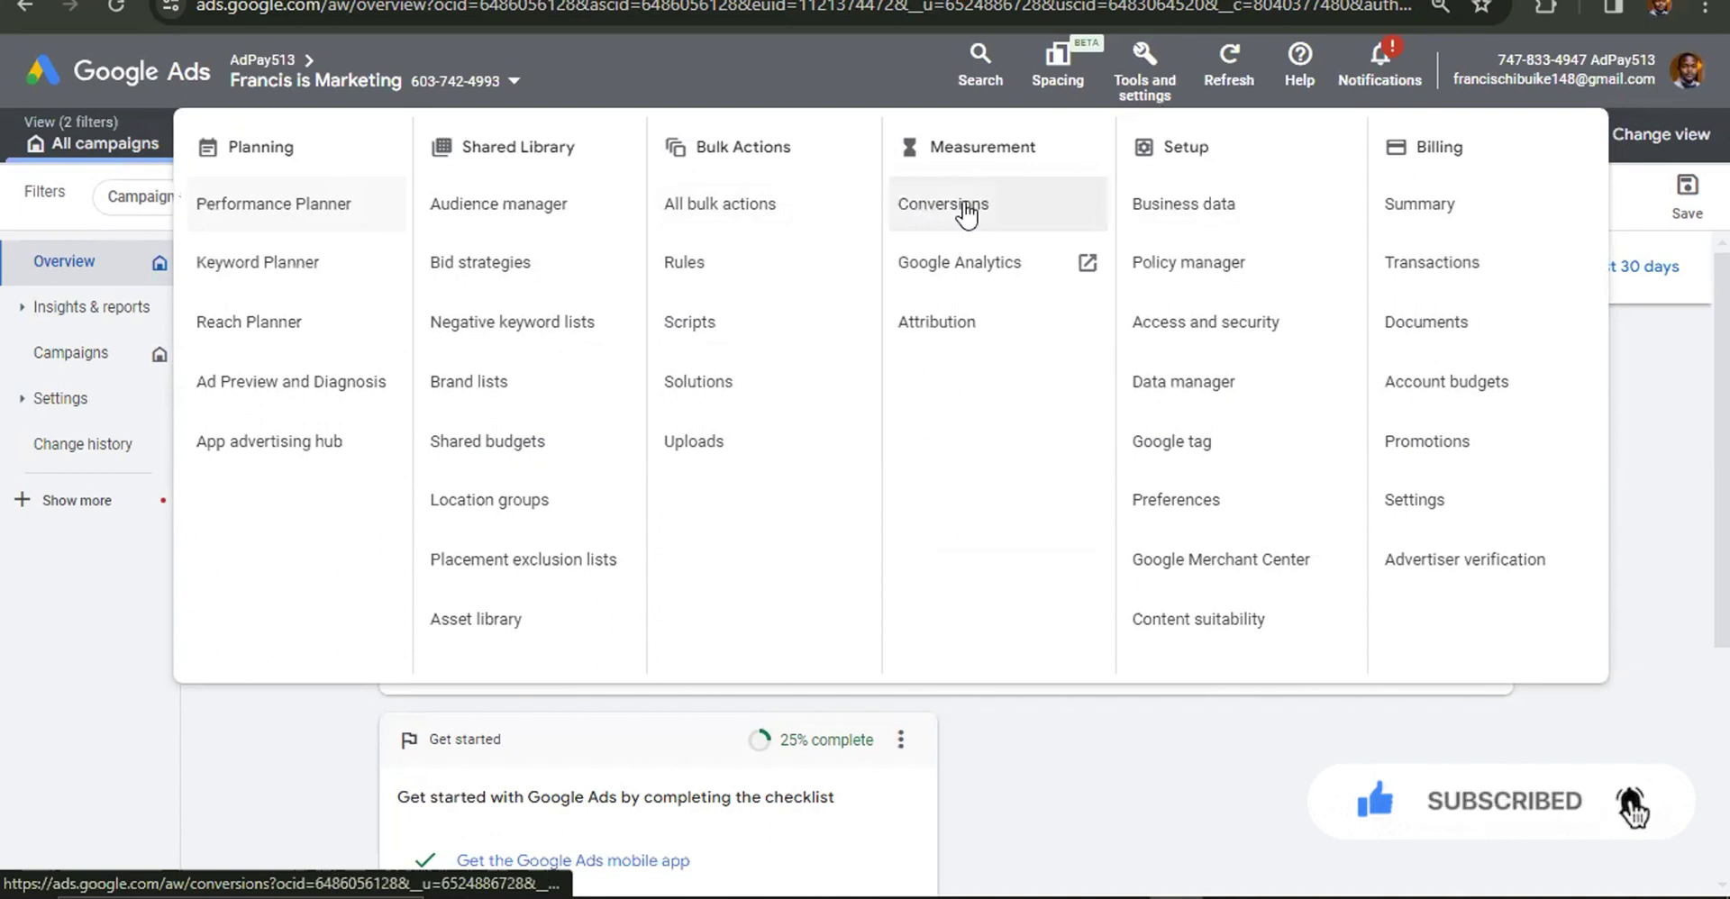
pyautogui.click(966, 214)
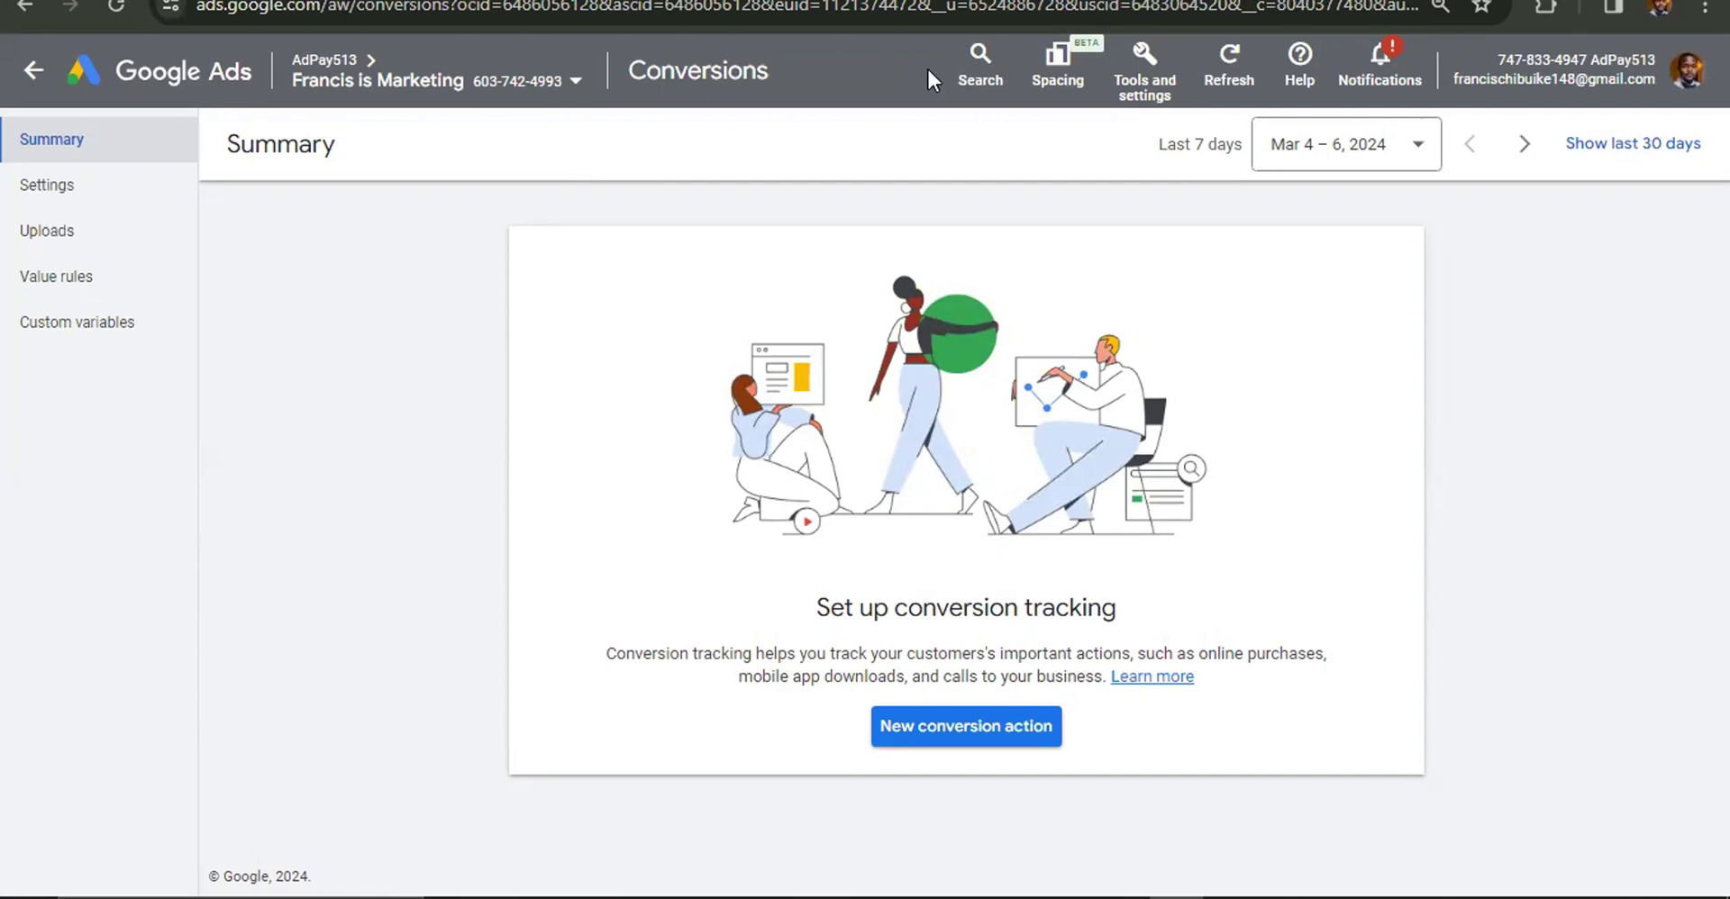
pyautogui.click(1142, 88)
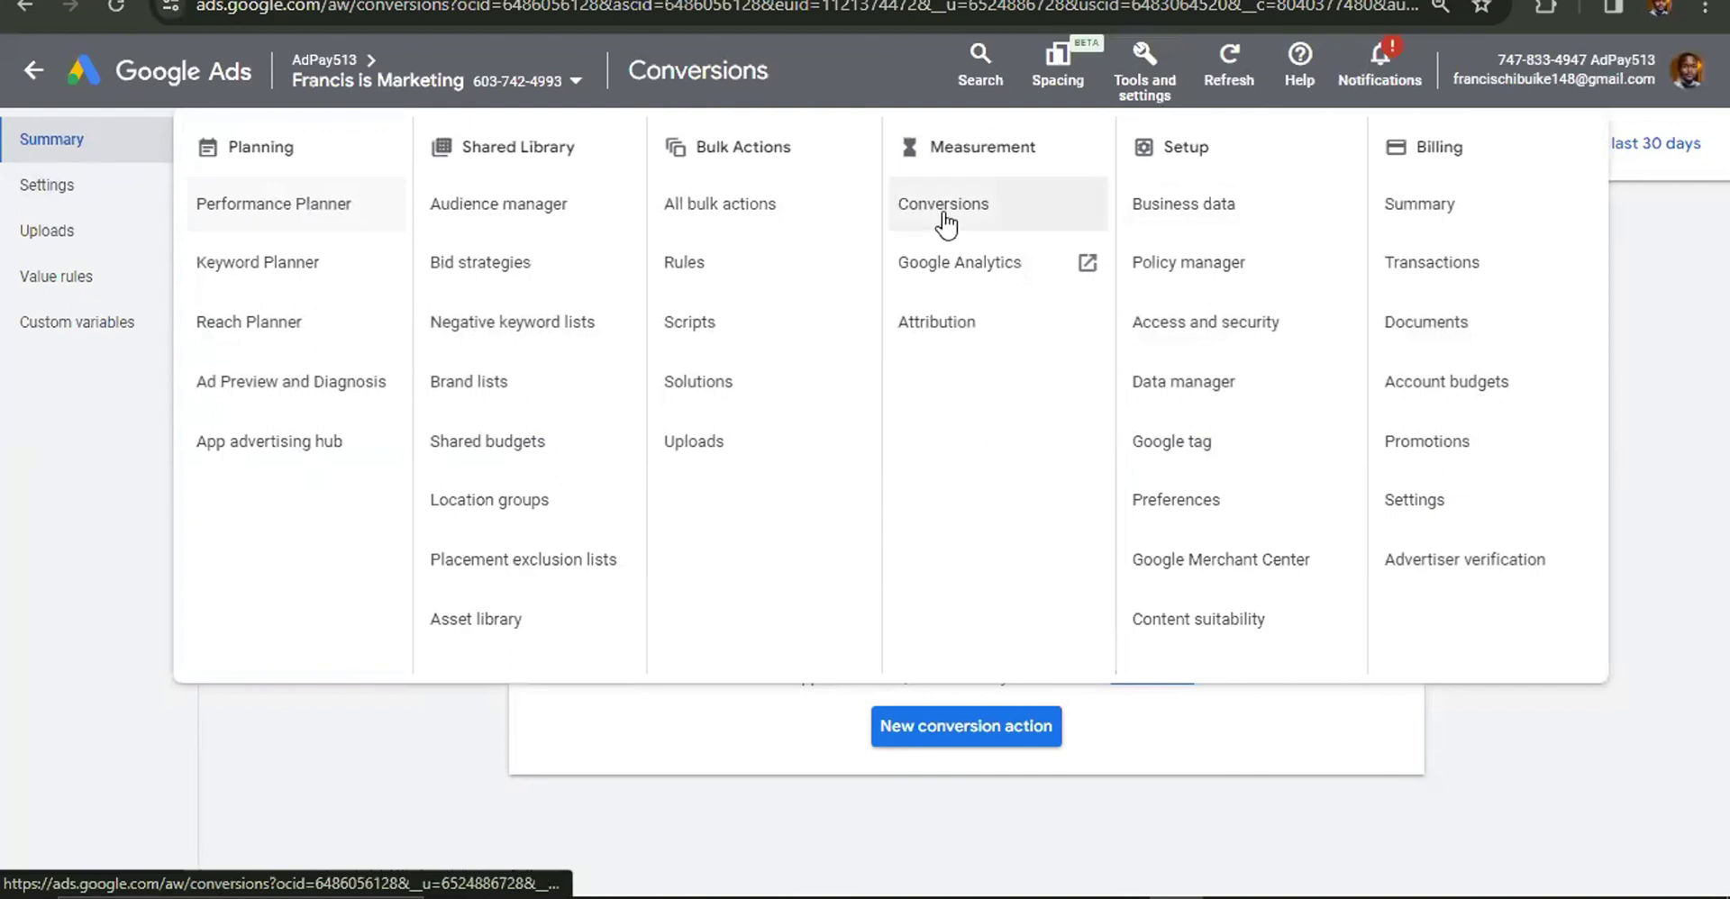
pyautogui.click(36, 628)
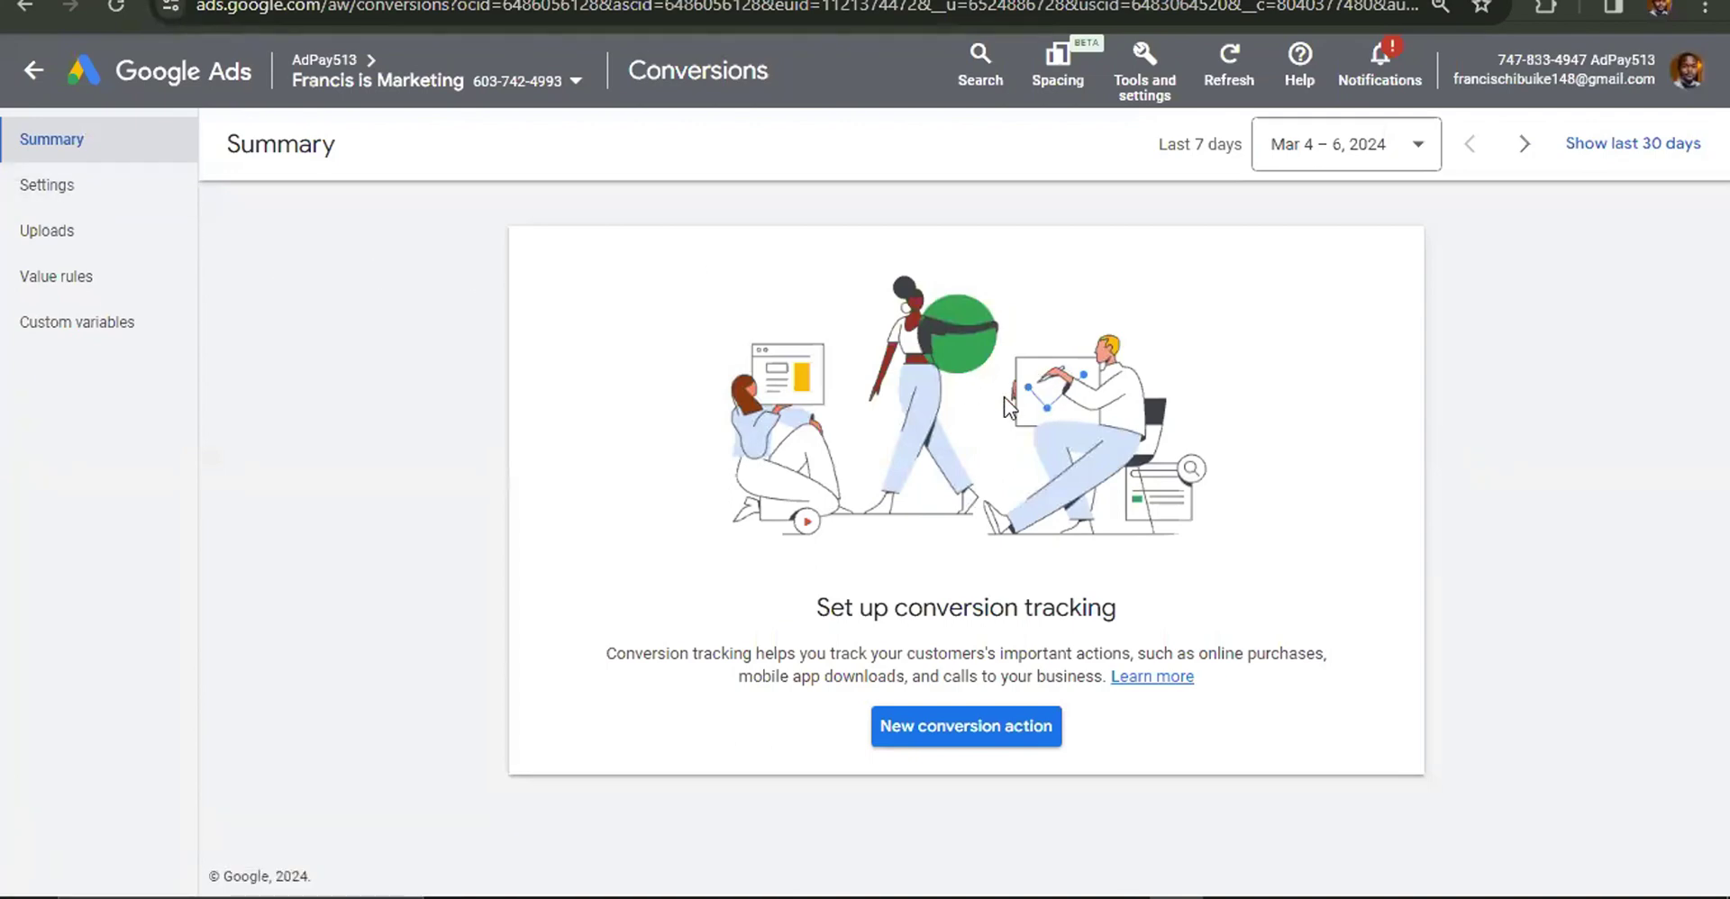
# Start a new website conversion action and scan the website's domain.
pyautogui.click(985, 740)
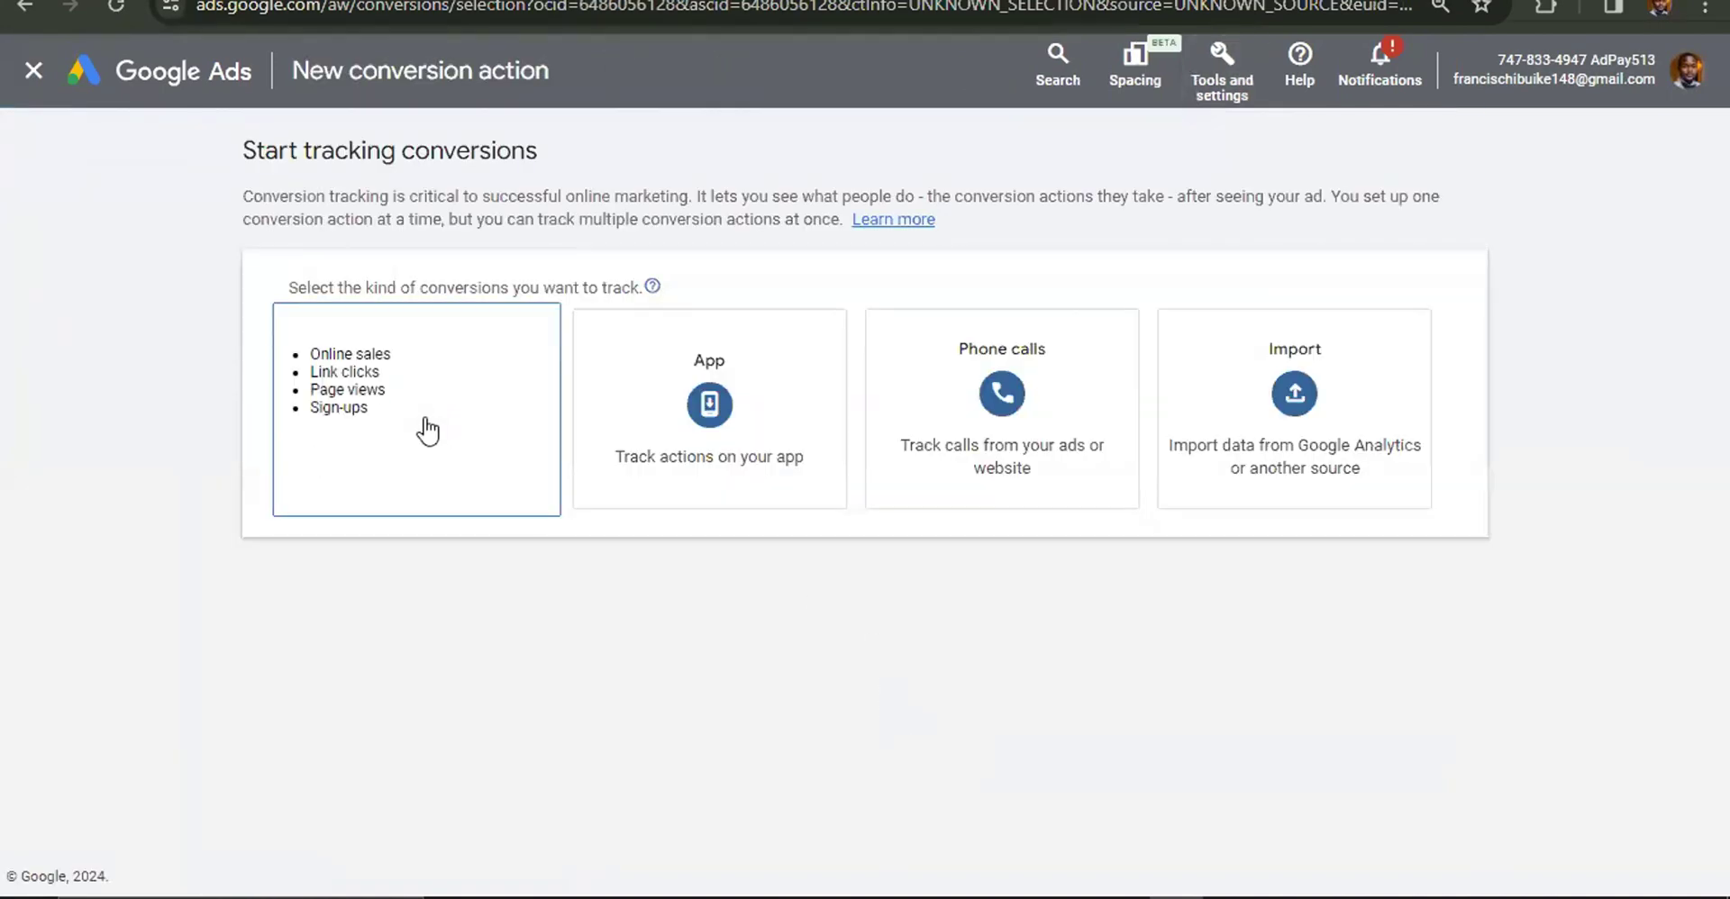
pyautogui.click(377, 403)
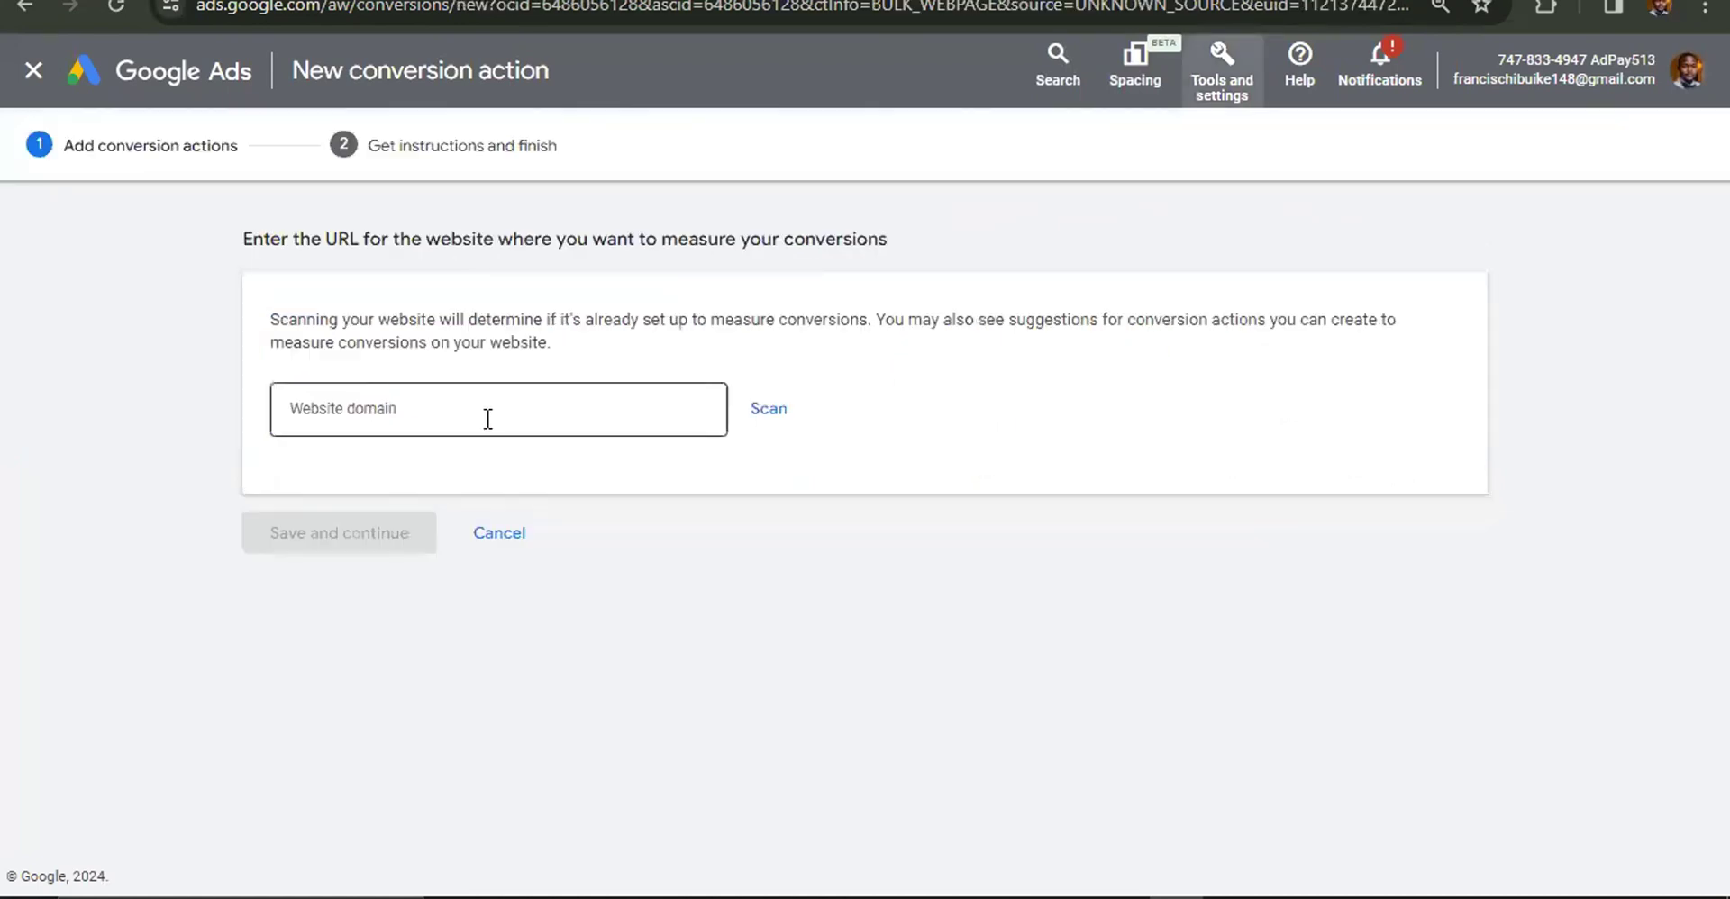
pyautogui.click(487, 419)
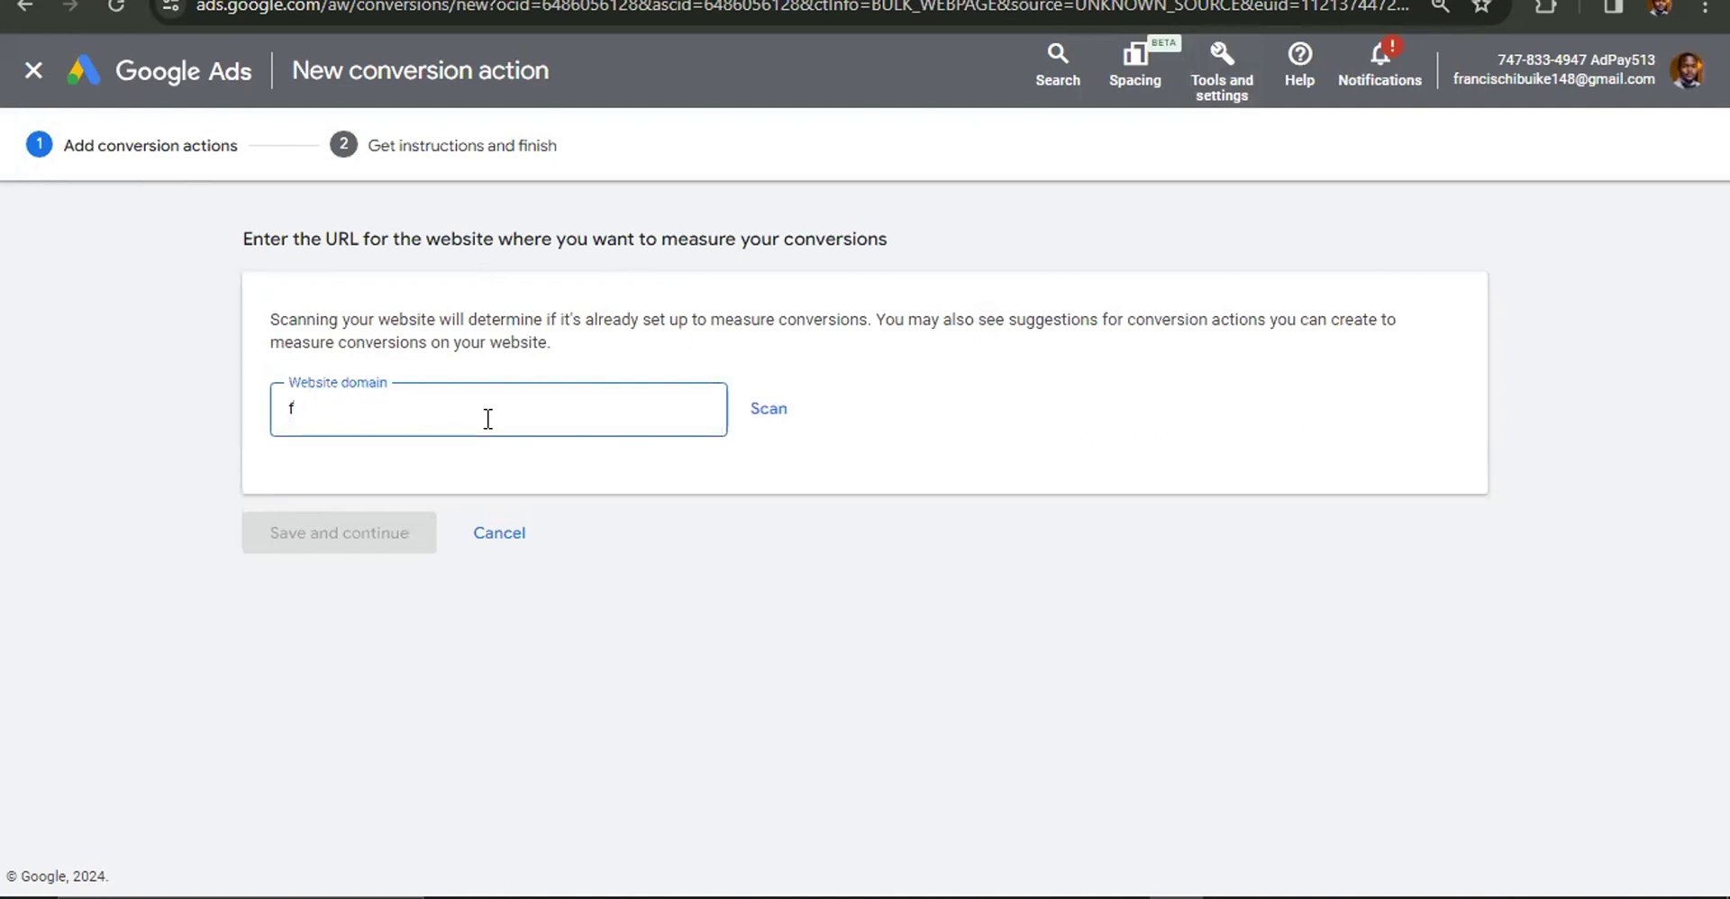
pyautogui.write('francischibuike.com')
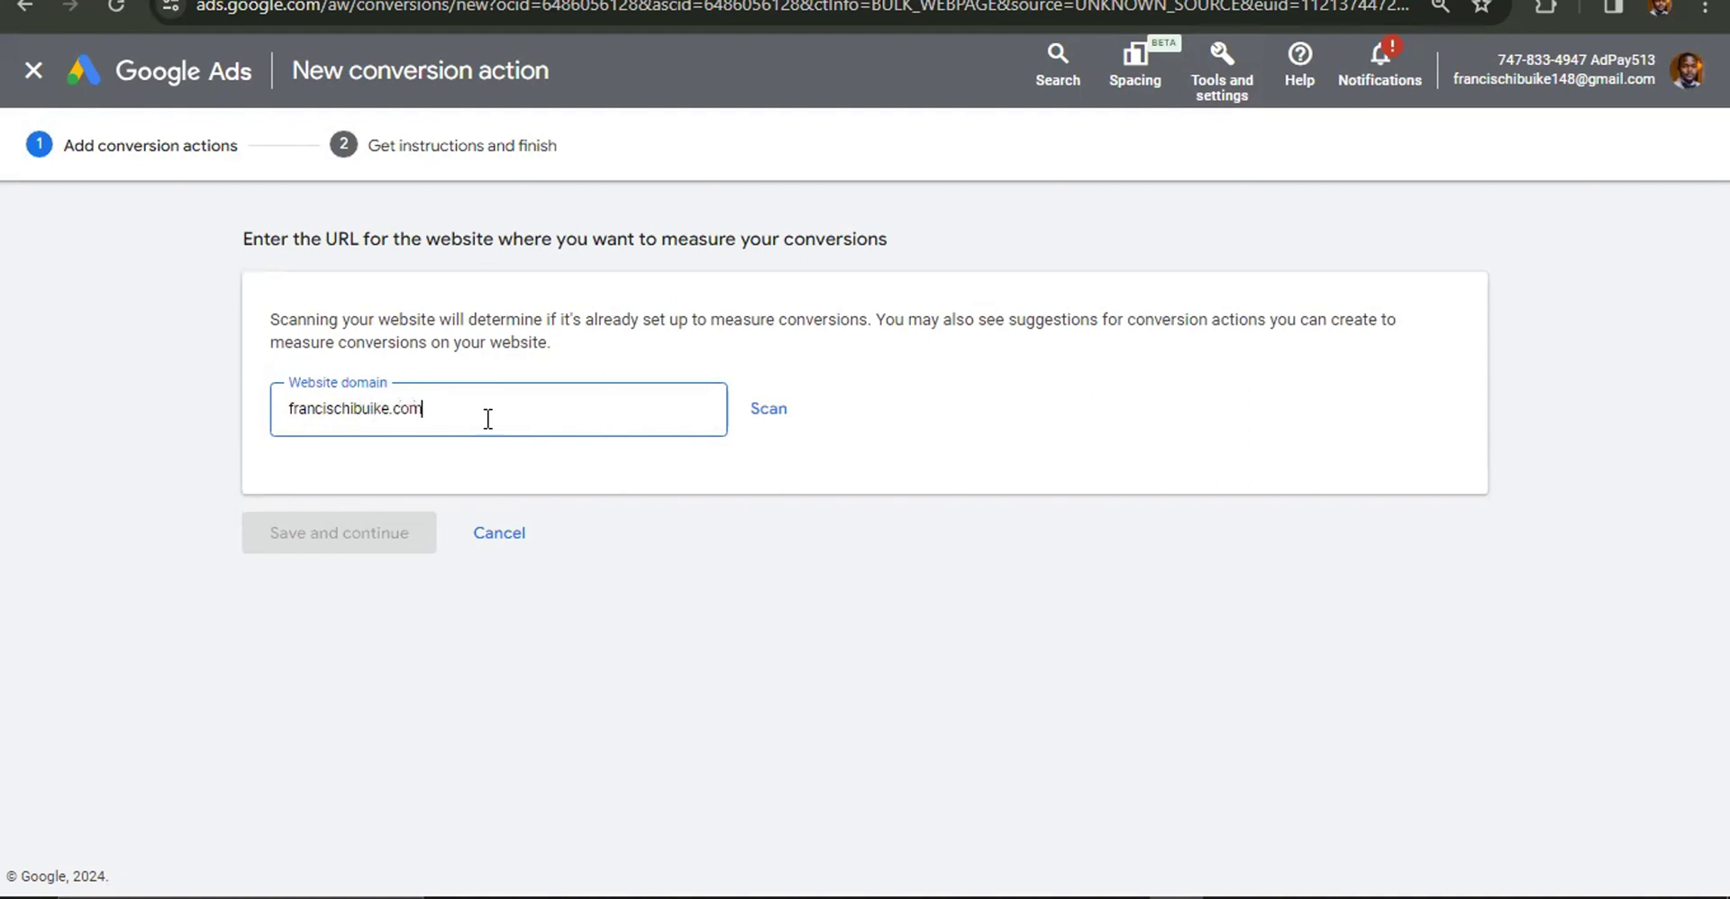
pyautogui.click(771, 422)
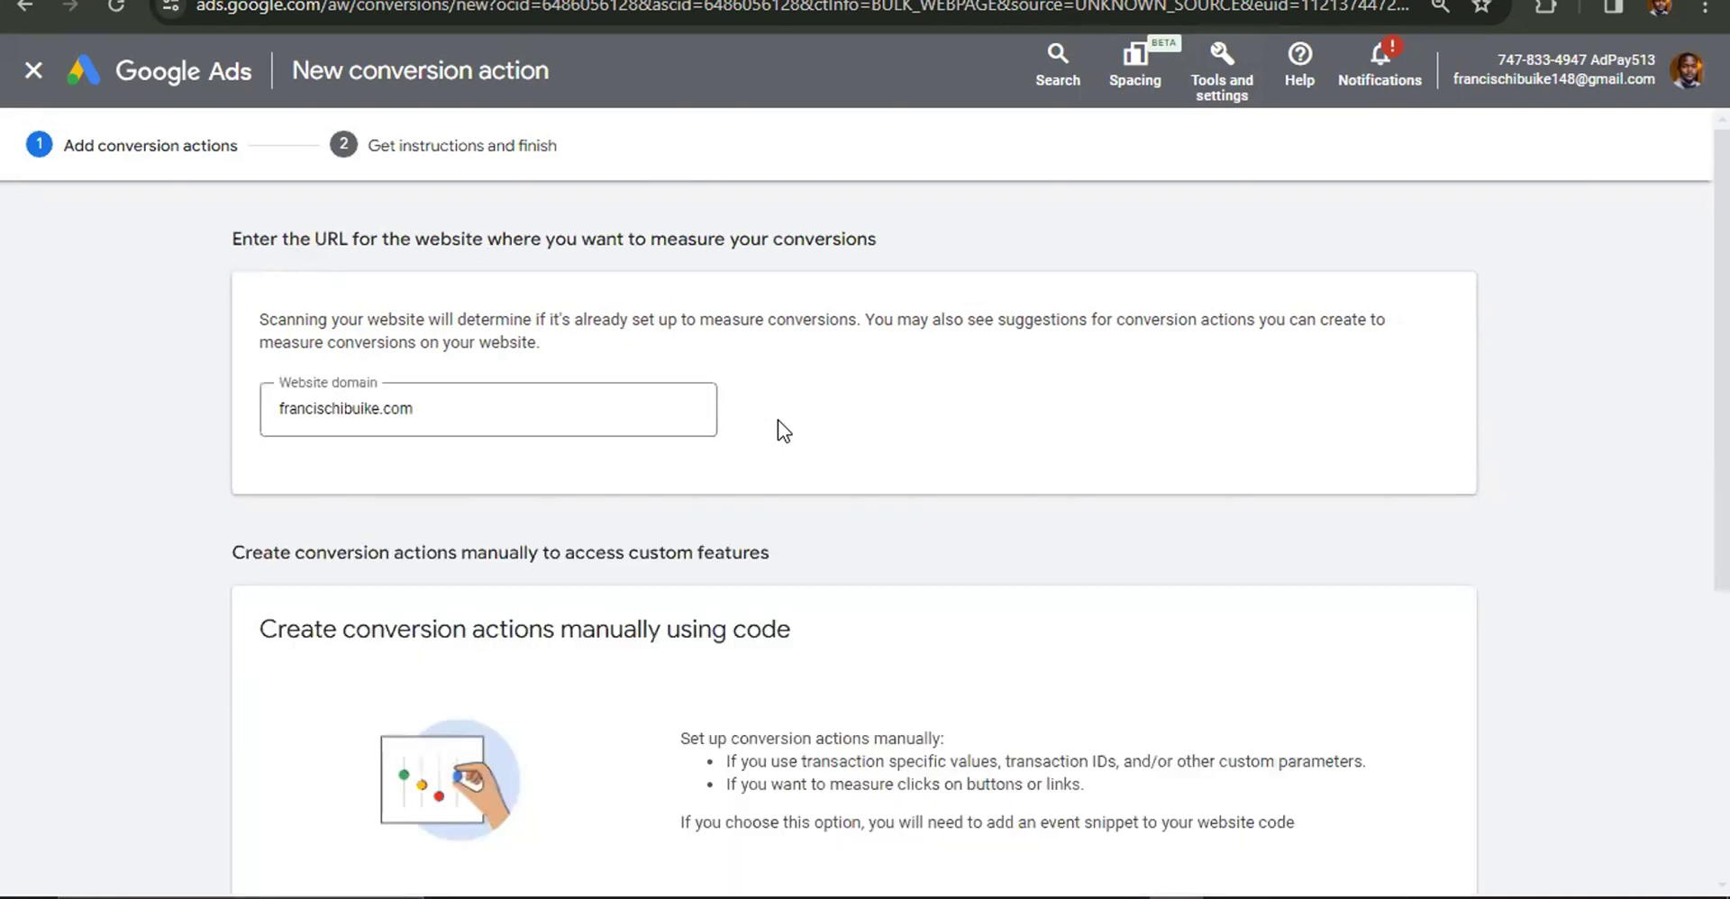
# Add a conversion action manually using code for the scanned website.
pyautogui.scroll(-4, 788, 410)
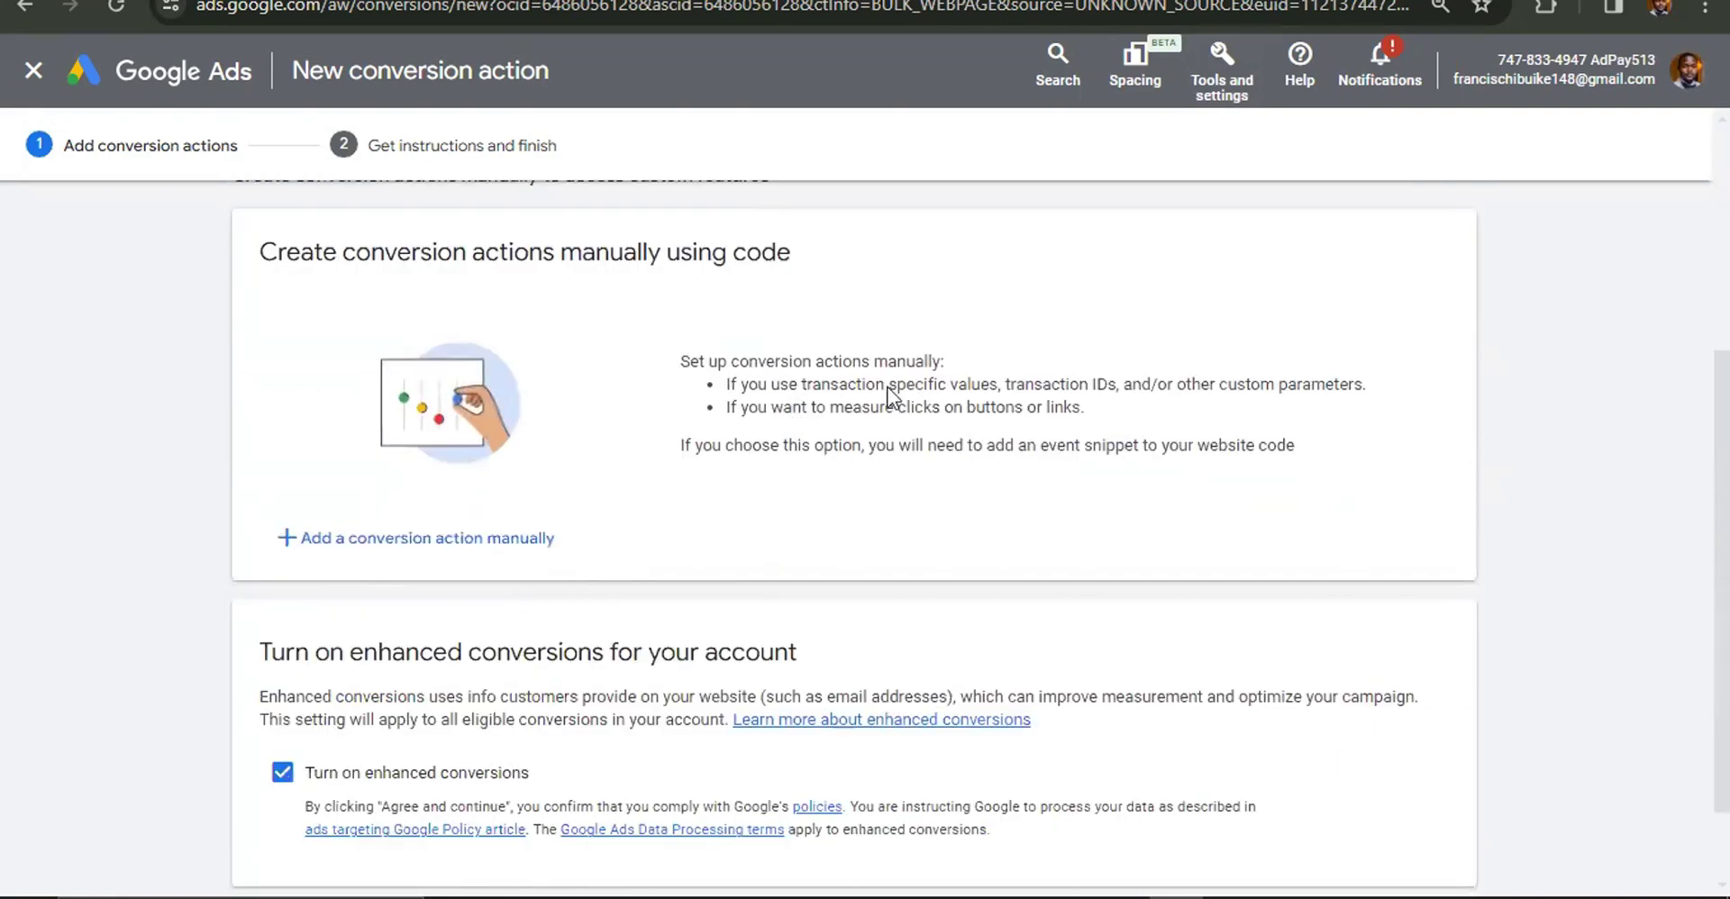
pyautogui.scroll(-2, 657, 382)
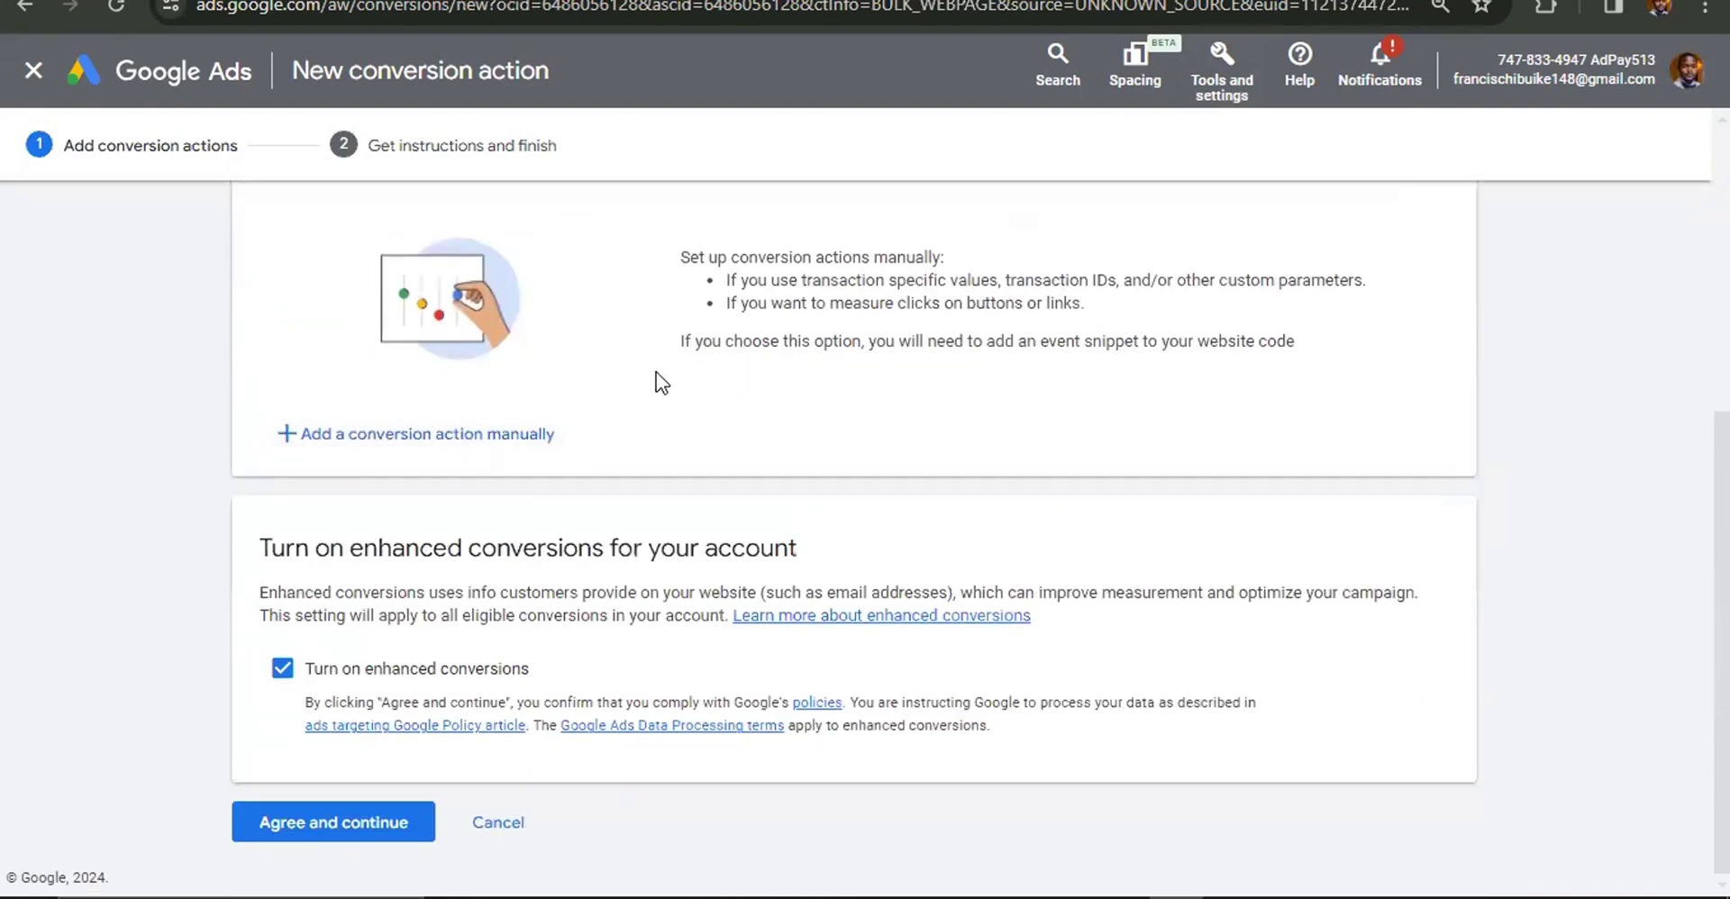
pyautogui.scroll(1, 656, 382)
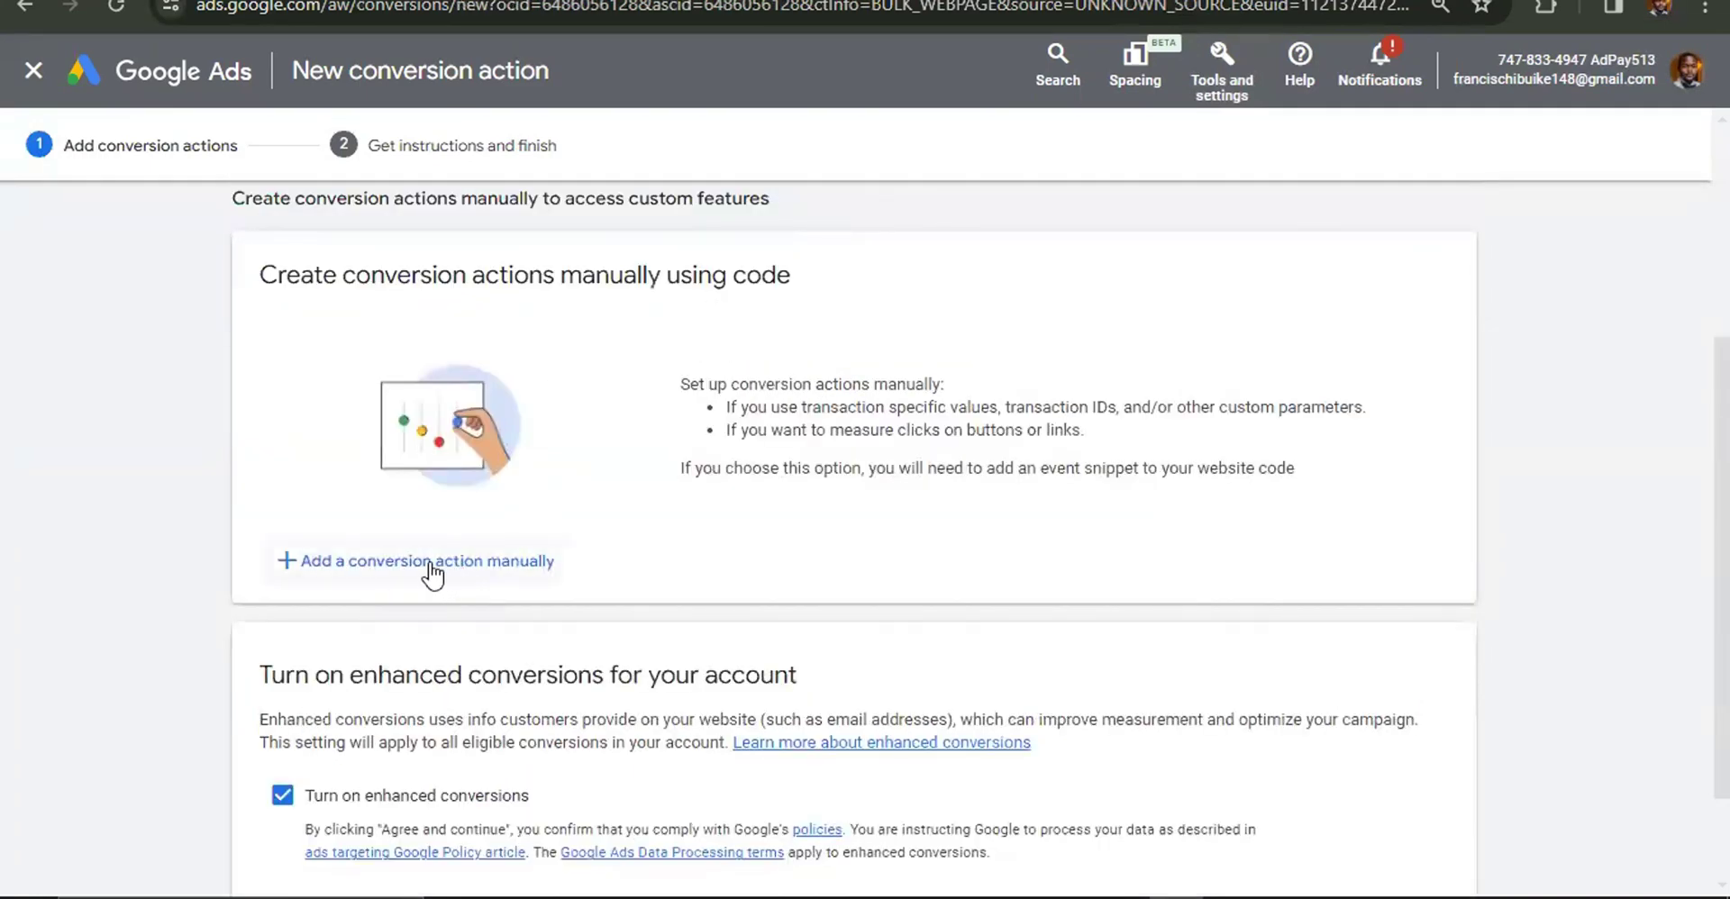
pyautogui.scroll(-1, 626, 471)
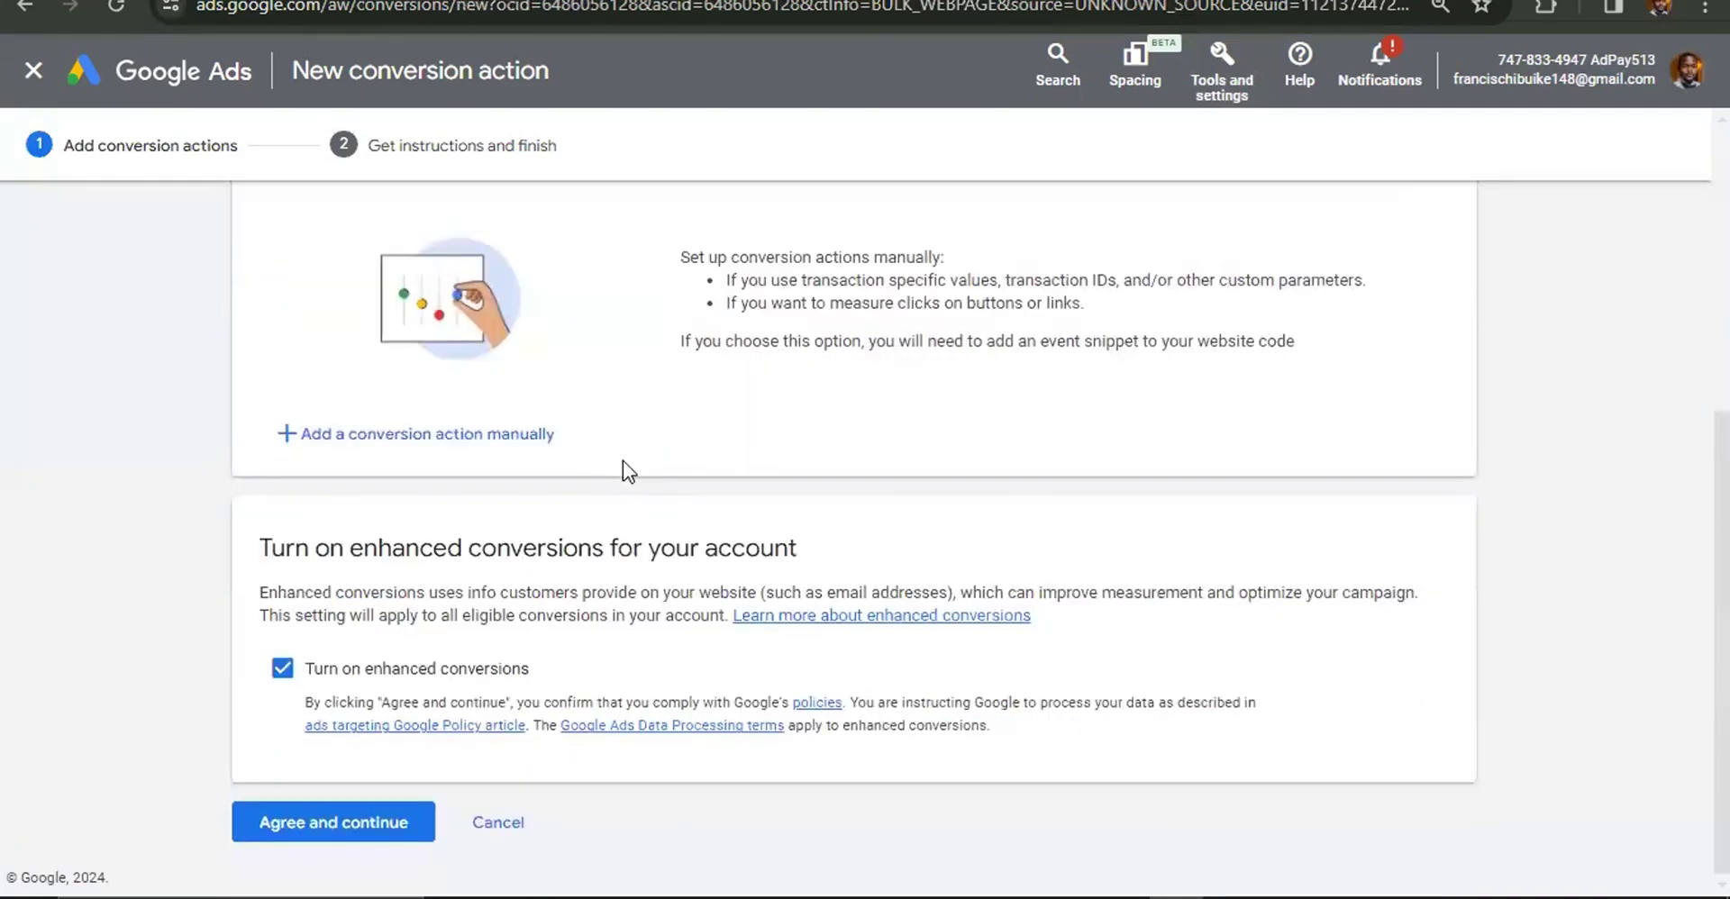
pyautogui.click(482, 436)
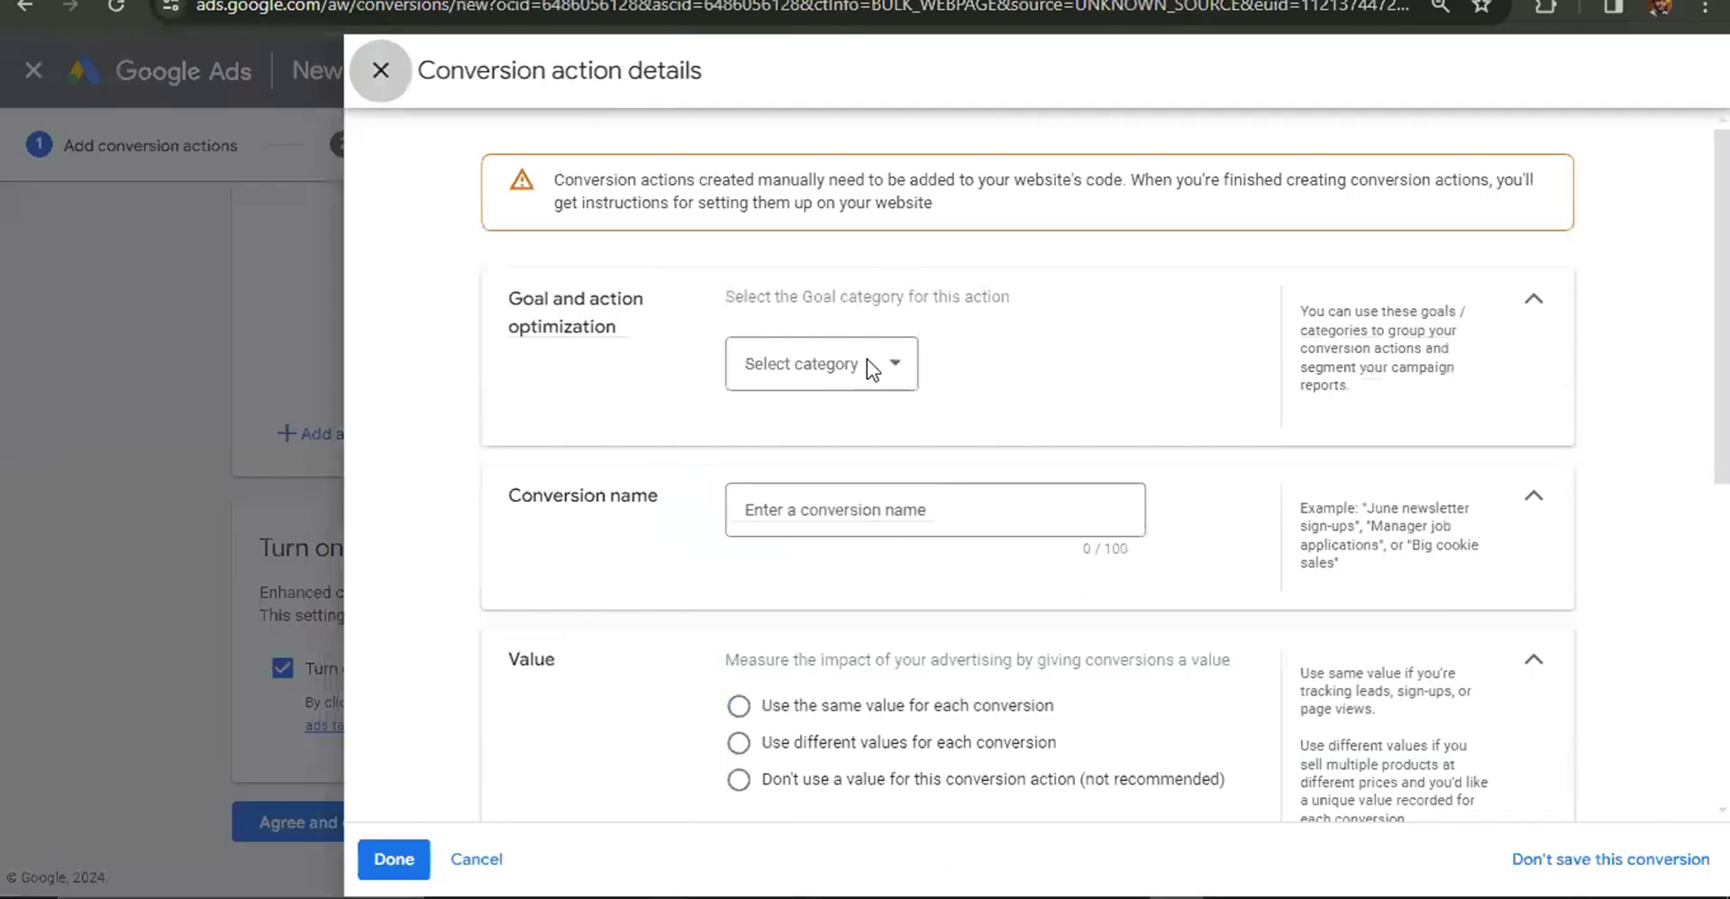
# Set the goal category to Outbound click and expand the conversion action optimization options.
pyautogui.click(863, 393)
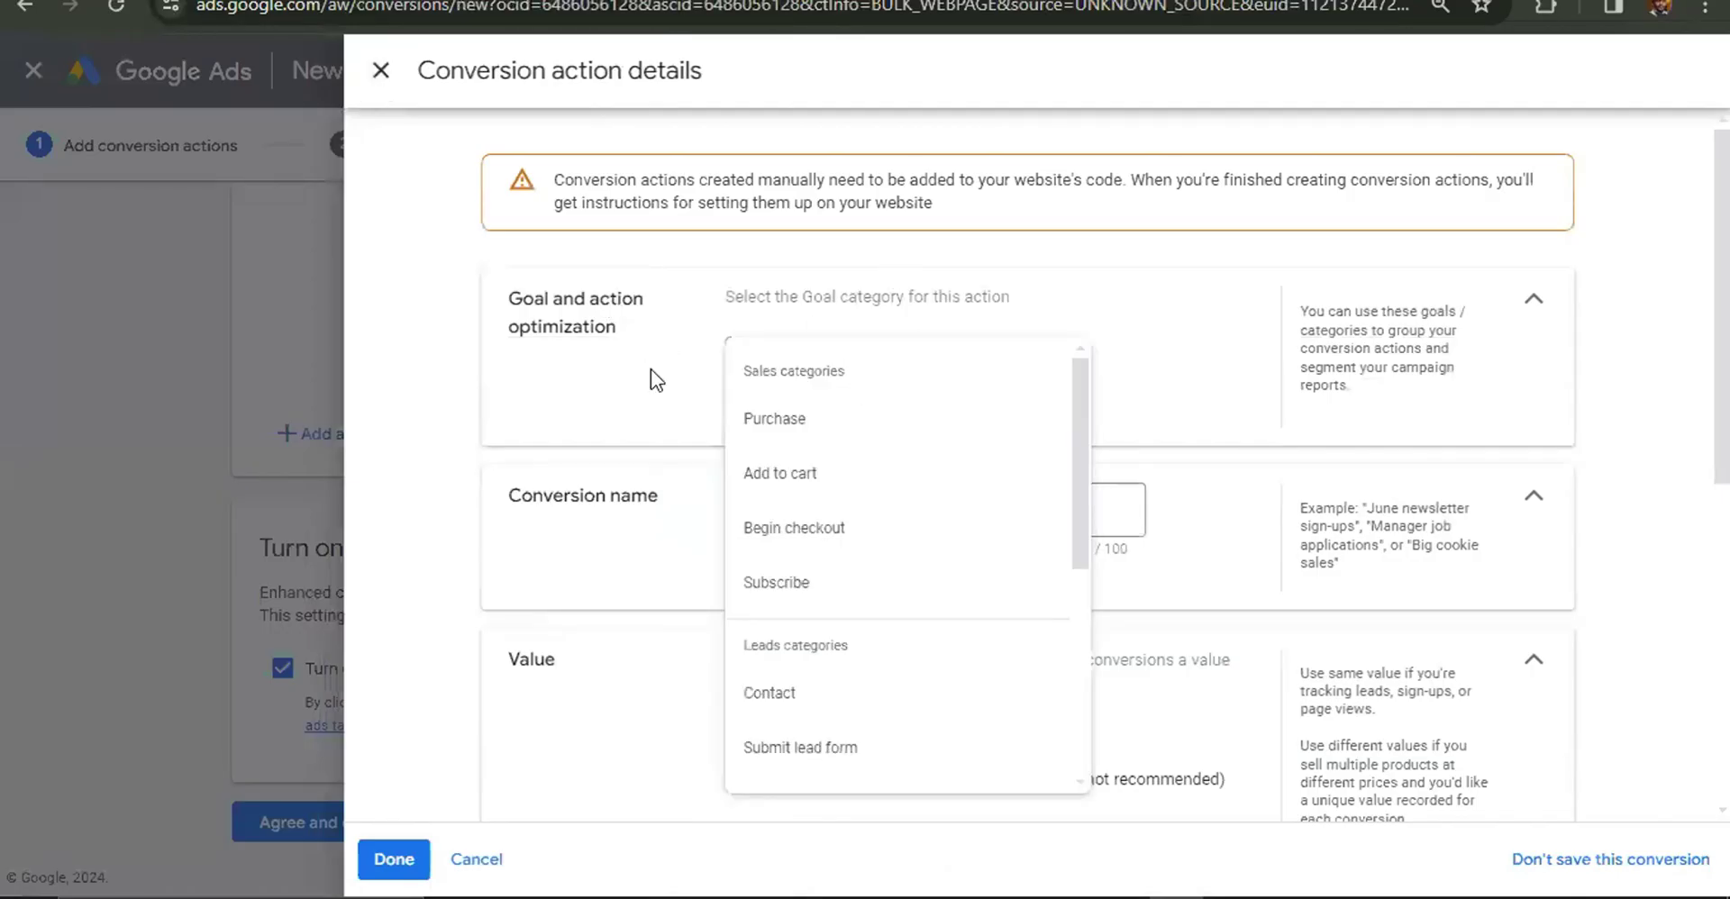
pyautogui.click(859, 385)
pyautogui.click(887, 385)
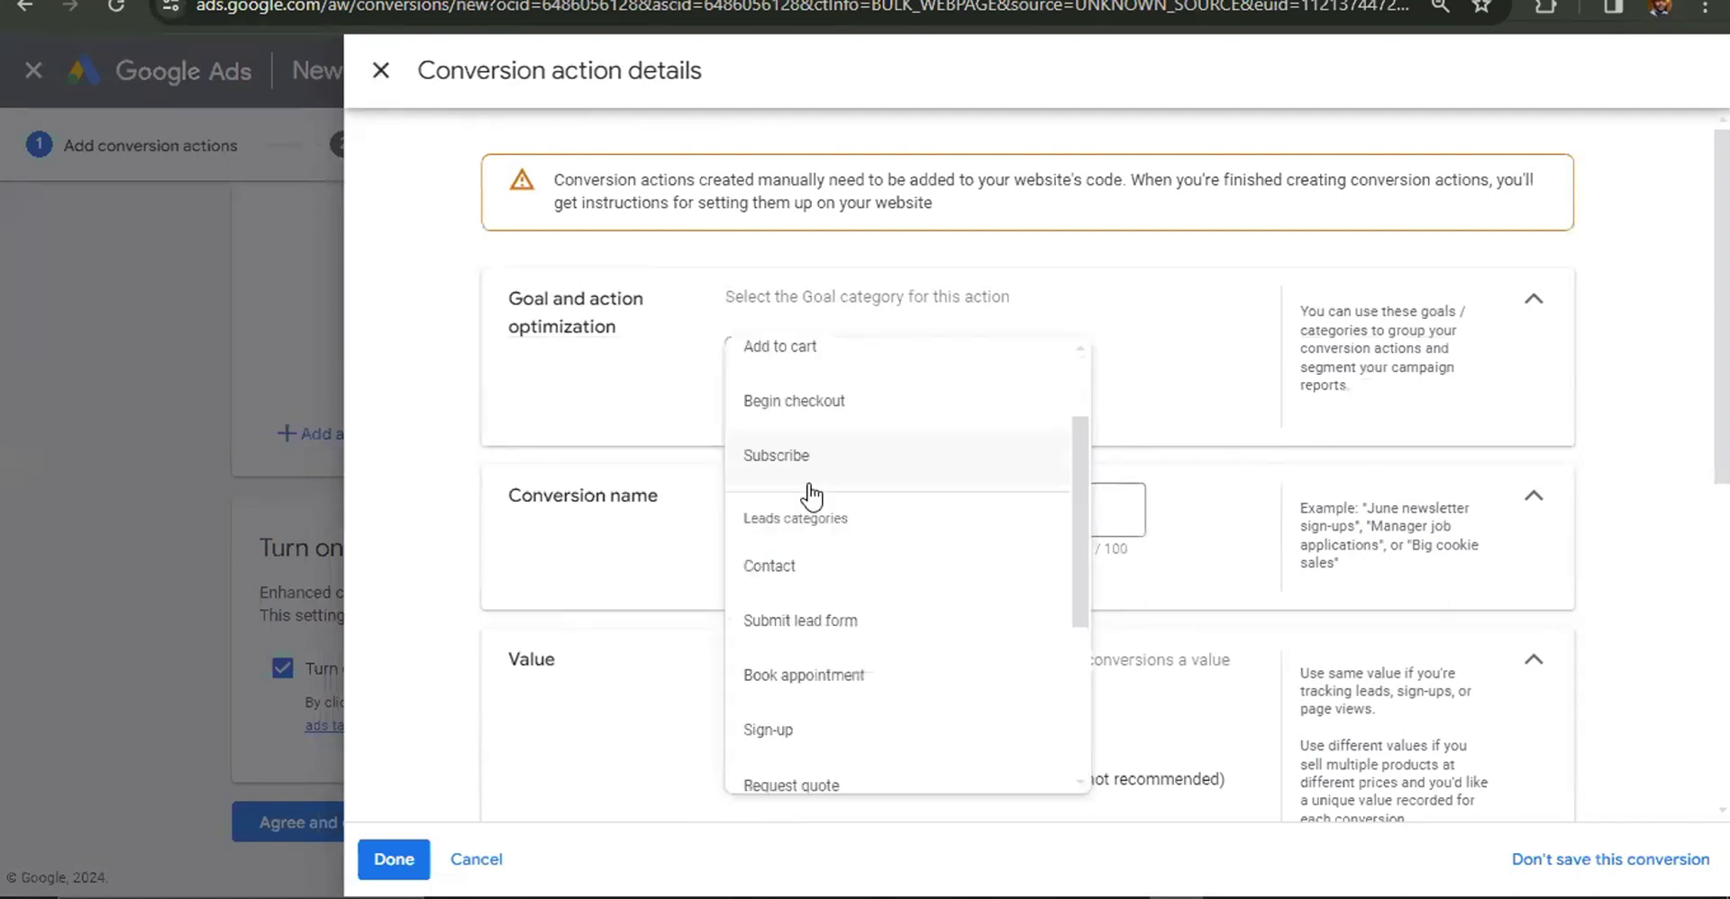
pyautogui.scroll(-2, 863, 622)
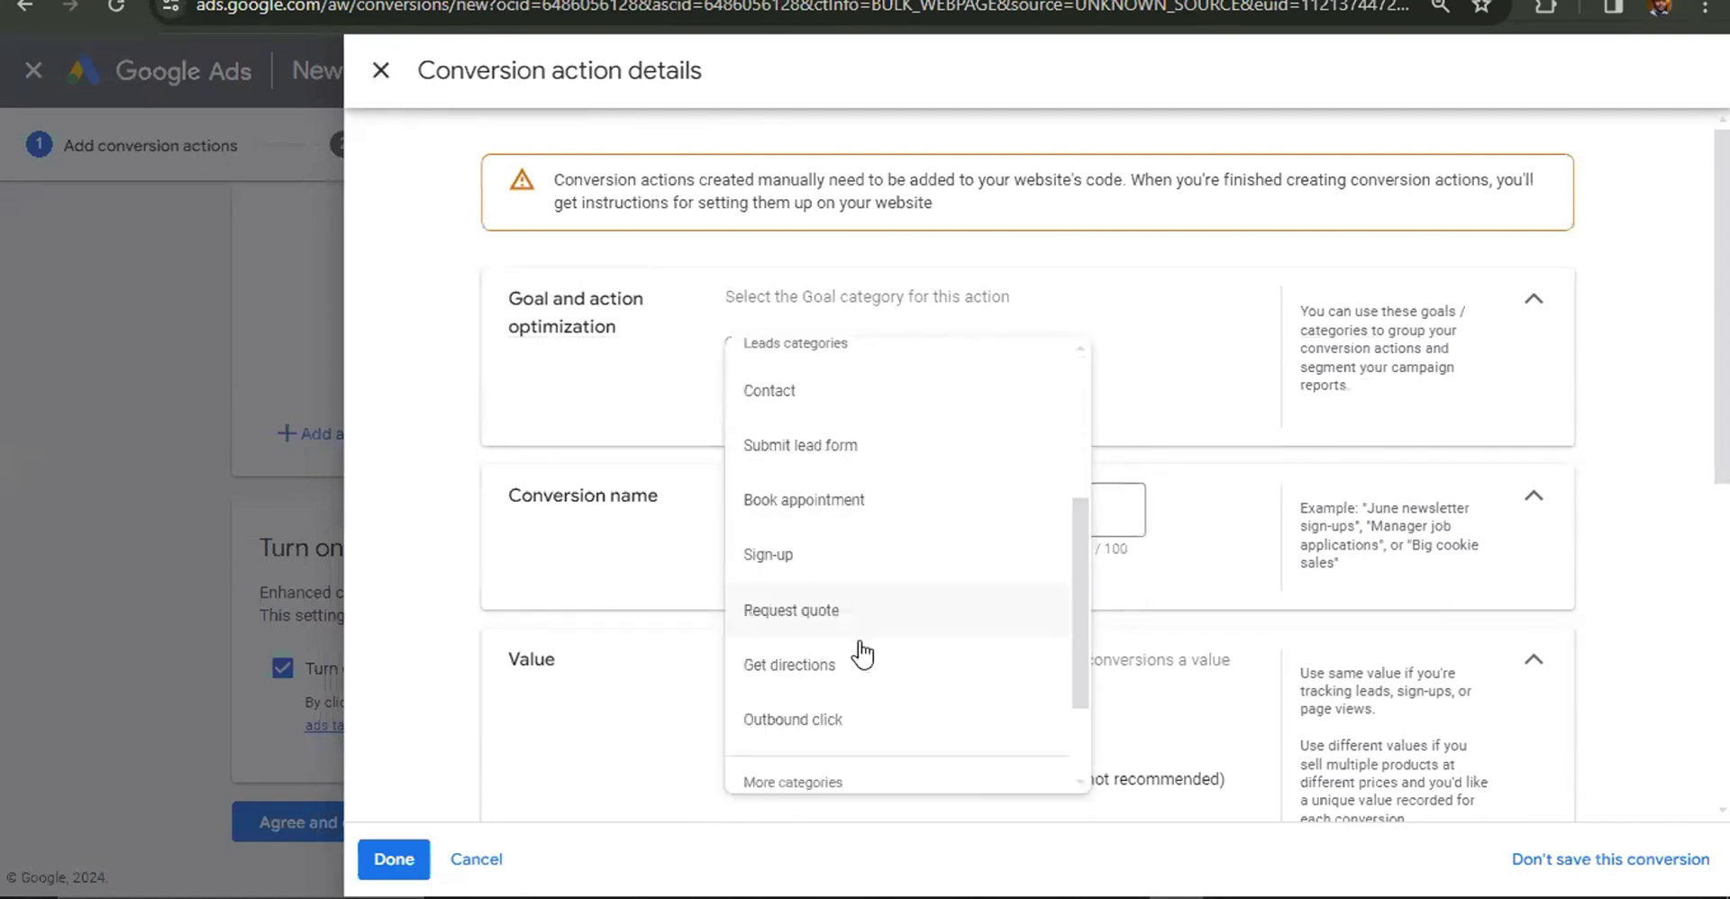
pyautogui.scroll(-1, 857, 649)
pyautogui.click(854, 641)
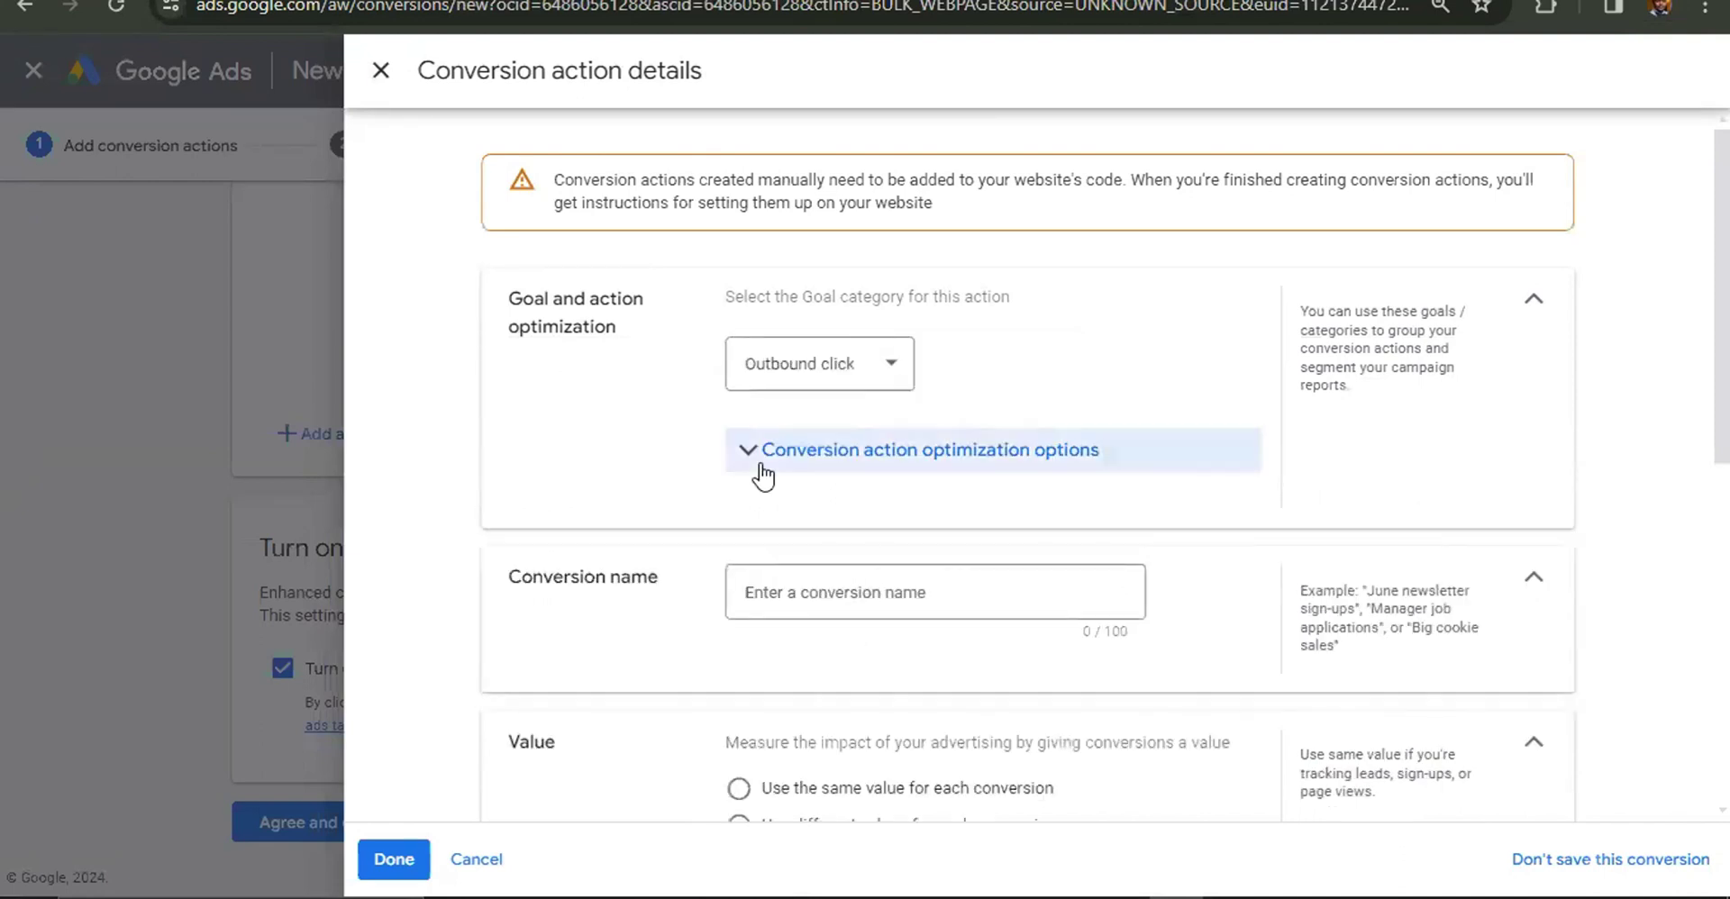
pyautogui.click(811, 451)
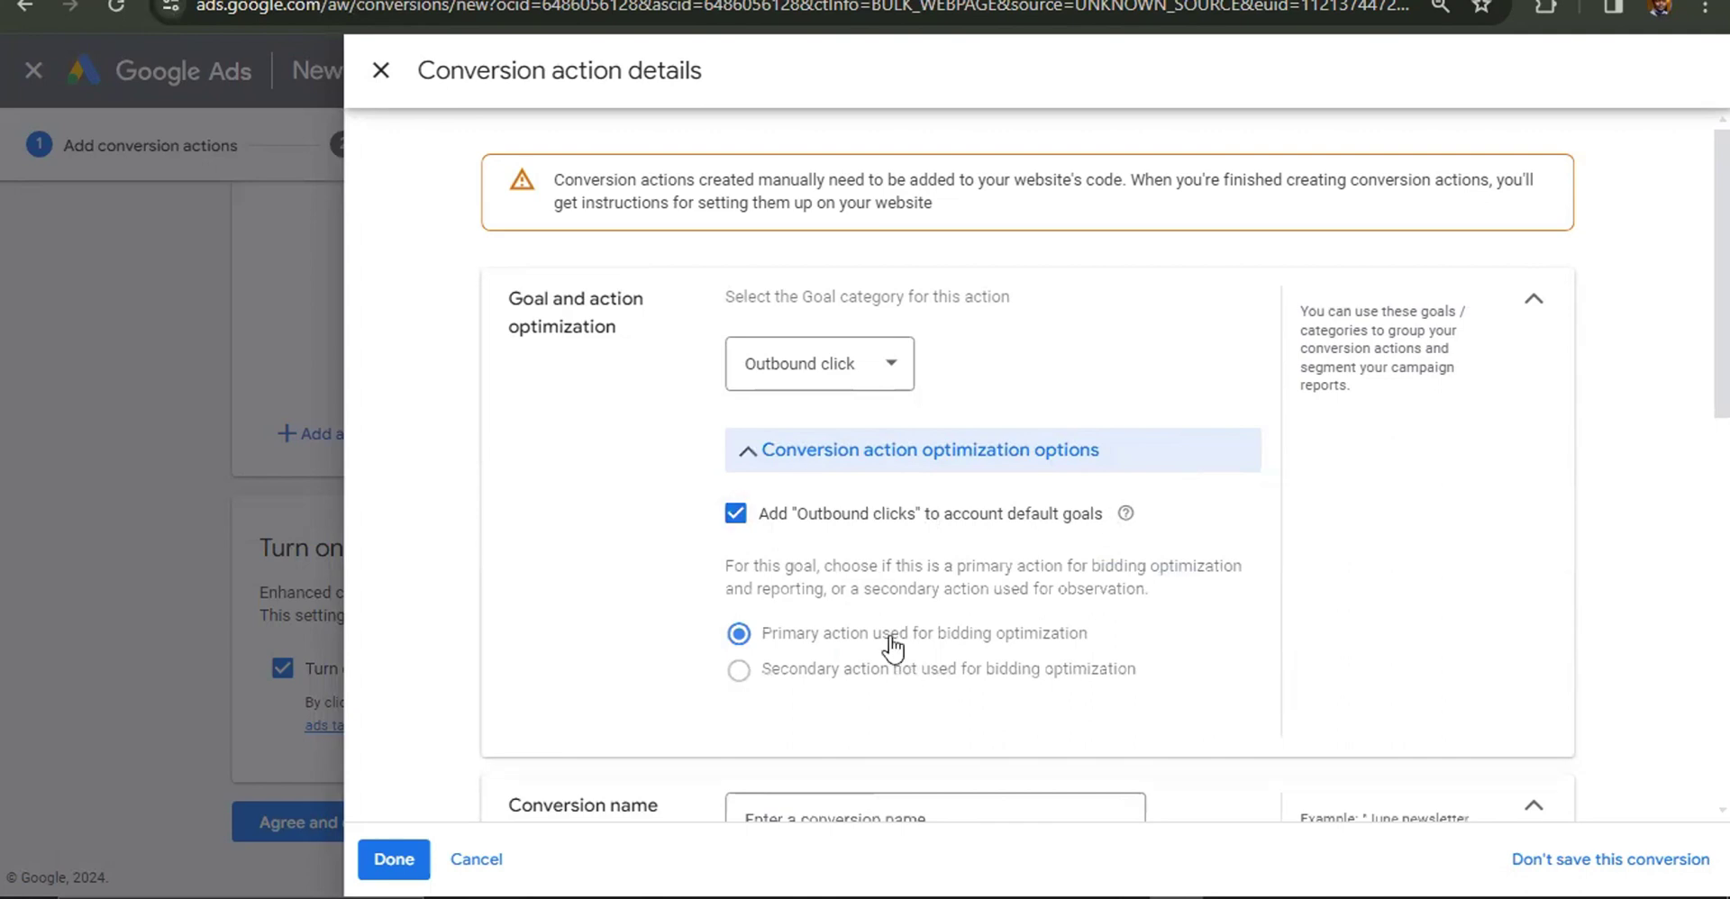
# Name the conversion action "GMATTW".
pyautogui.scroll(-1, 1072, 482)
pyautogui.scroll(-3, 1065, 487)
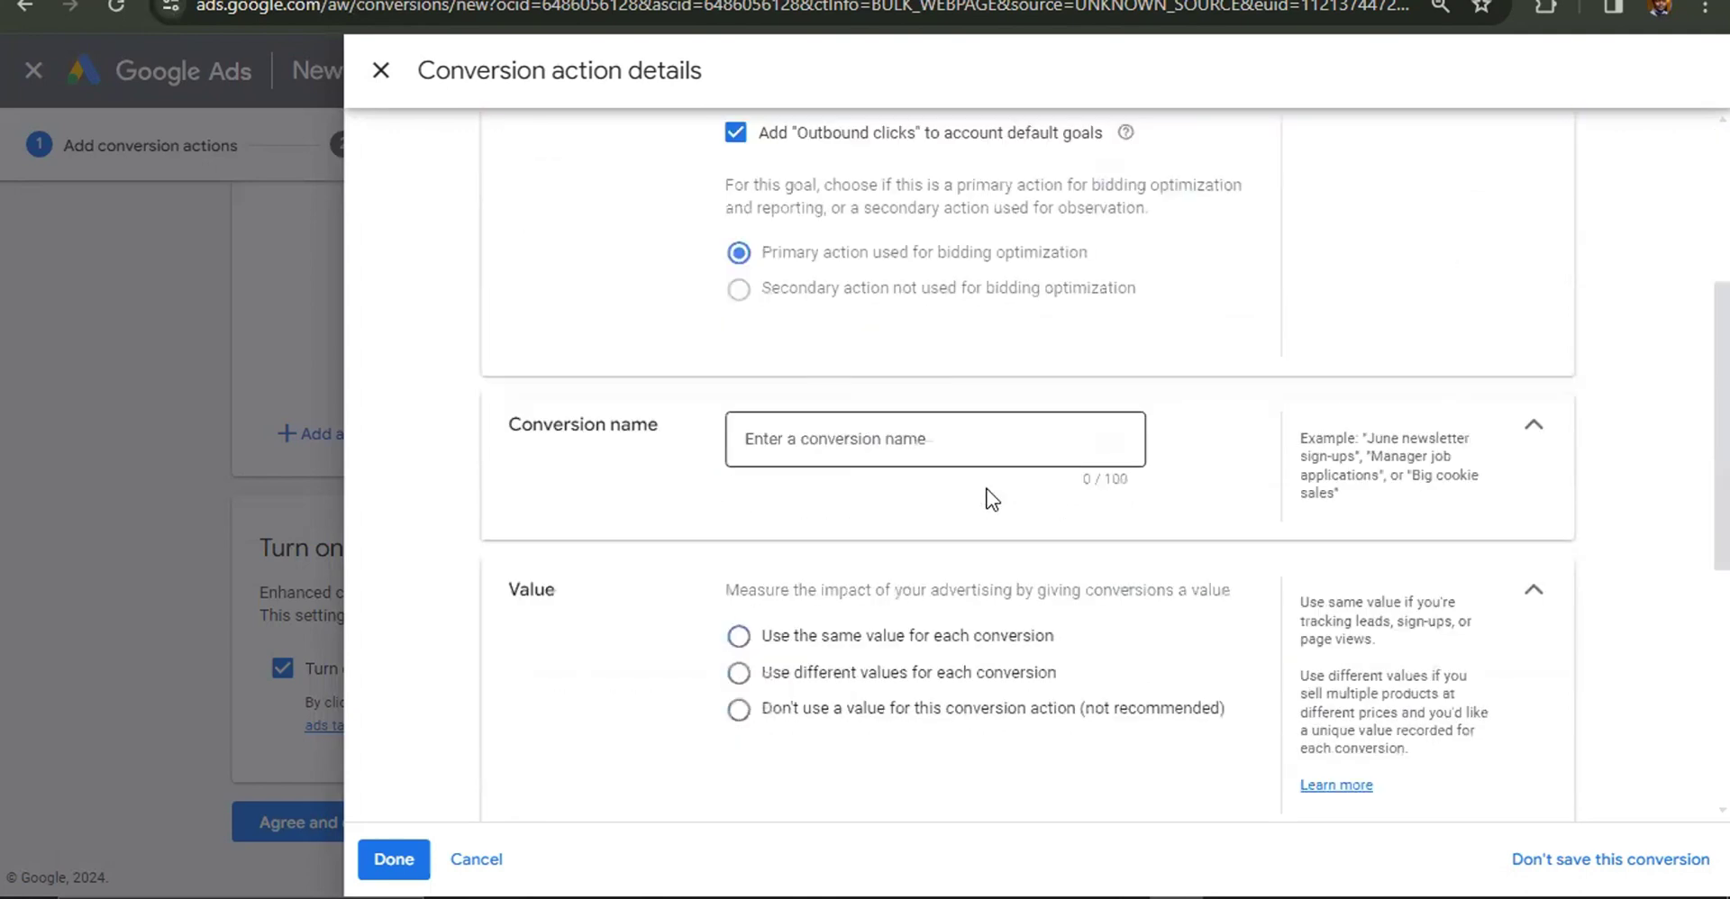
pyautogui.click(981, 441)
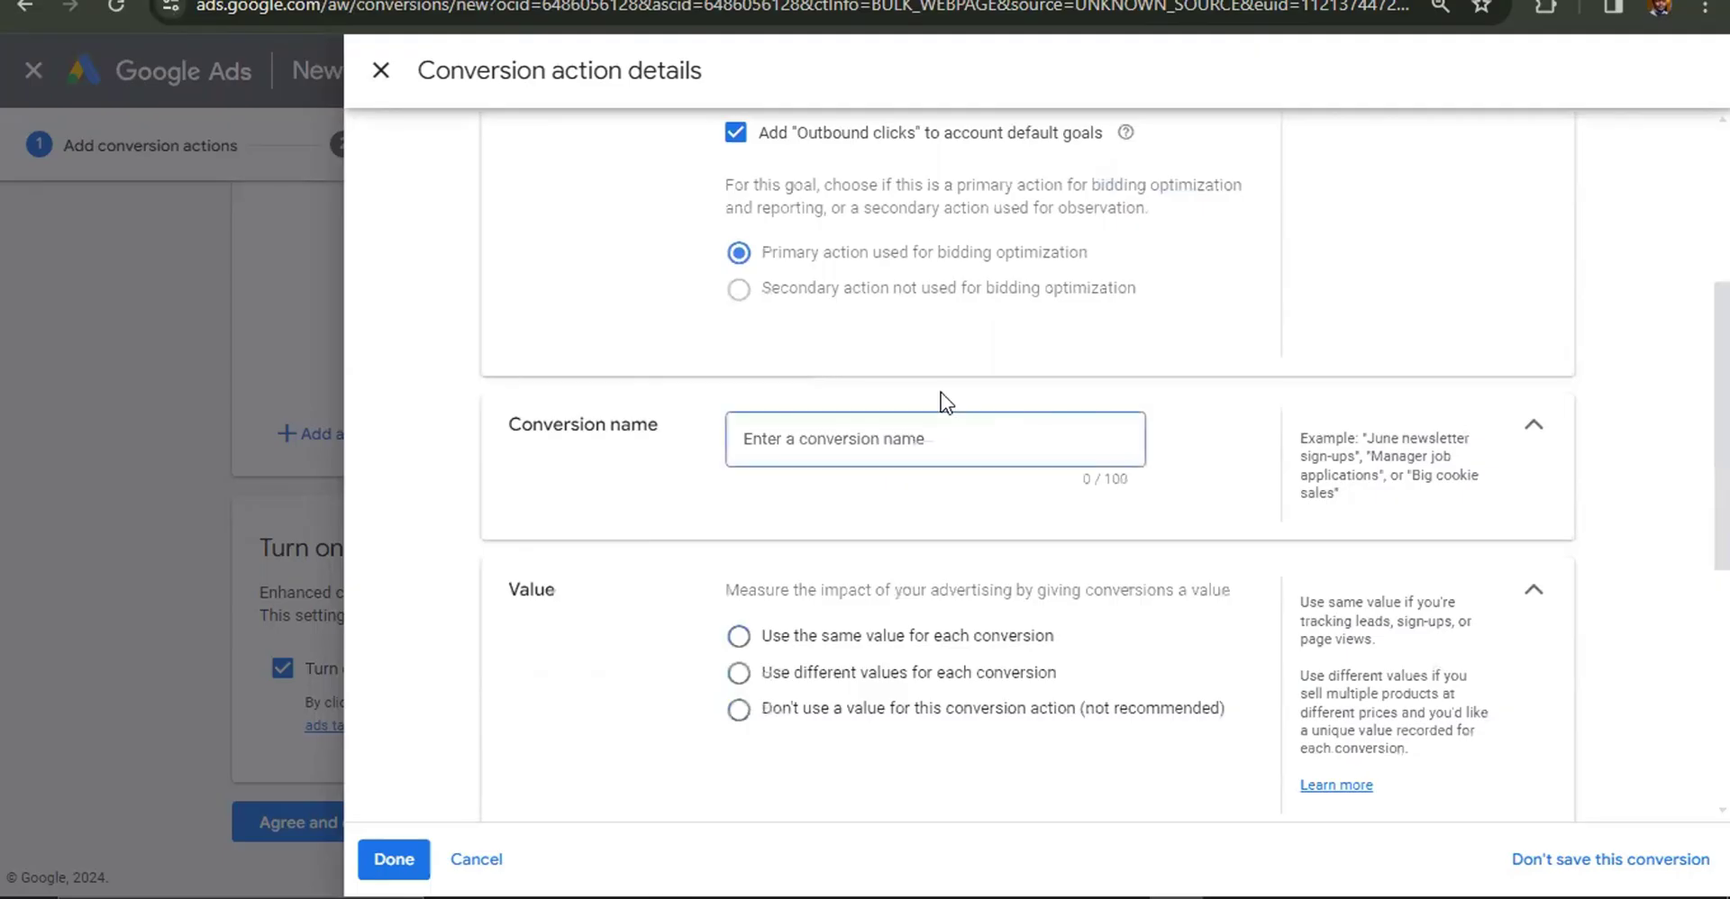
pyautogui.write('GMS')
pyautogui.press('BackSpace')
pyautogui.write('A')
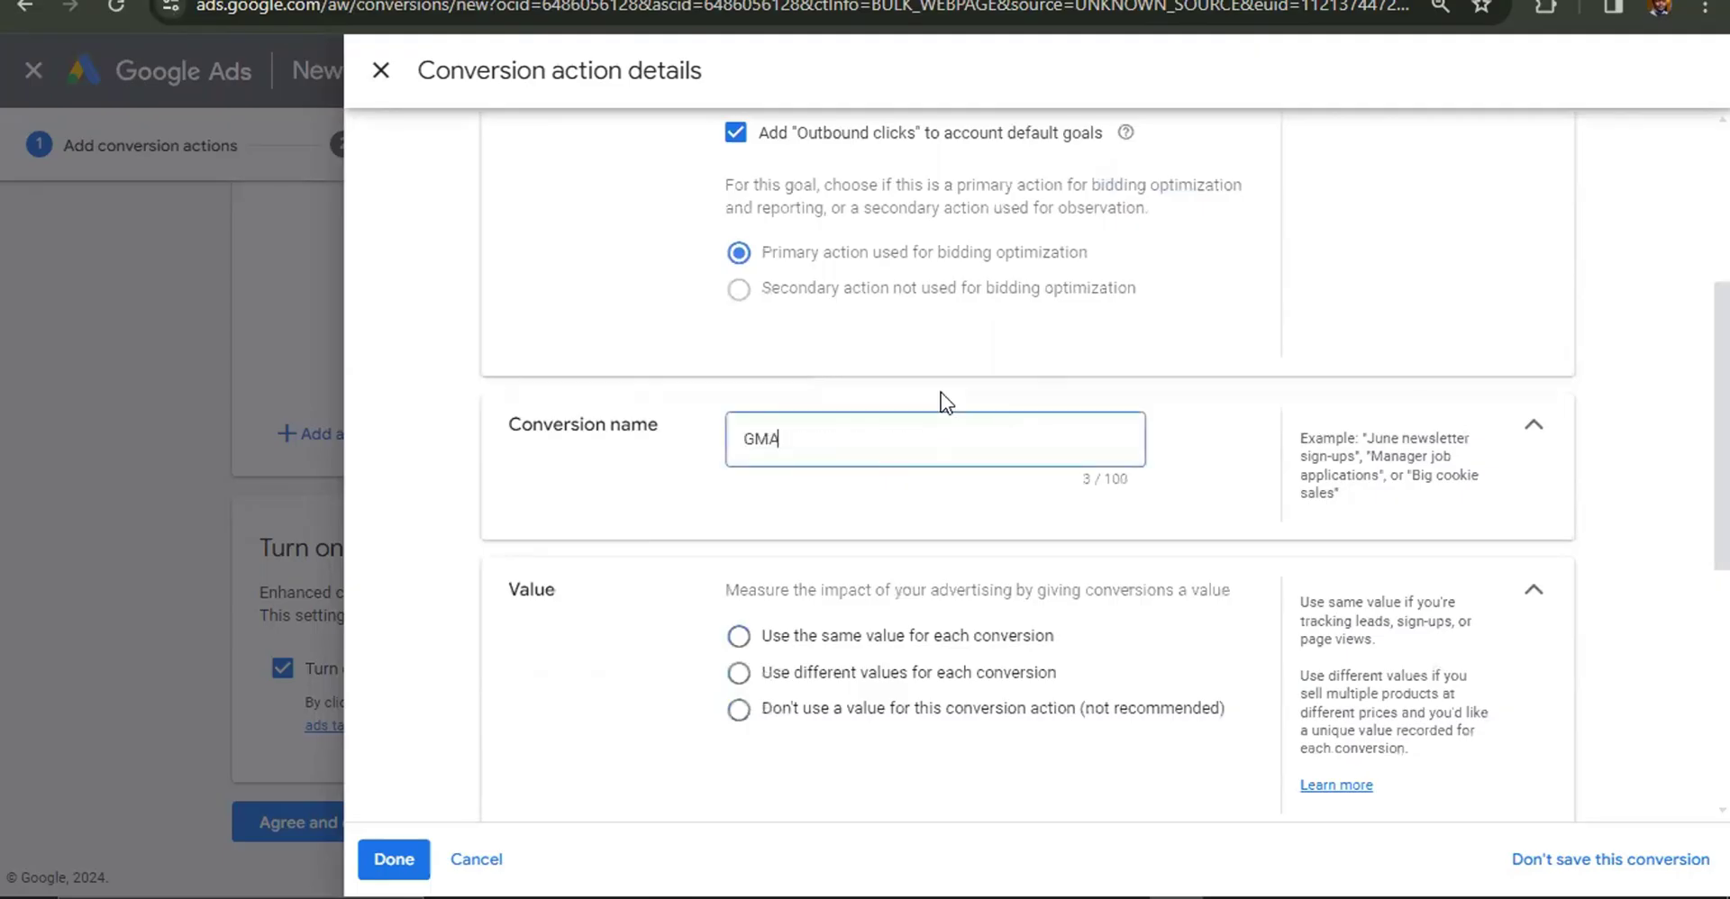
pyautogui.write('TTW')
# Choose not to use a value for this conversion action and set the count to One.
pyautogui.scroll(-1, 854, 599)
pyautogui.scroll(-3, 854, 599)
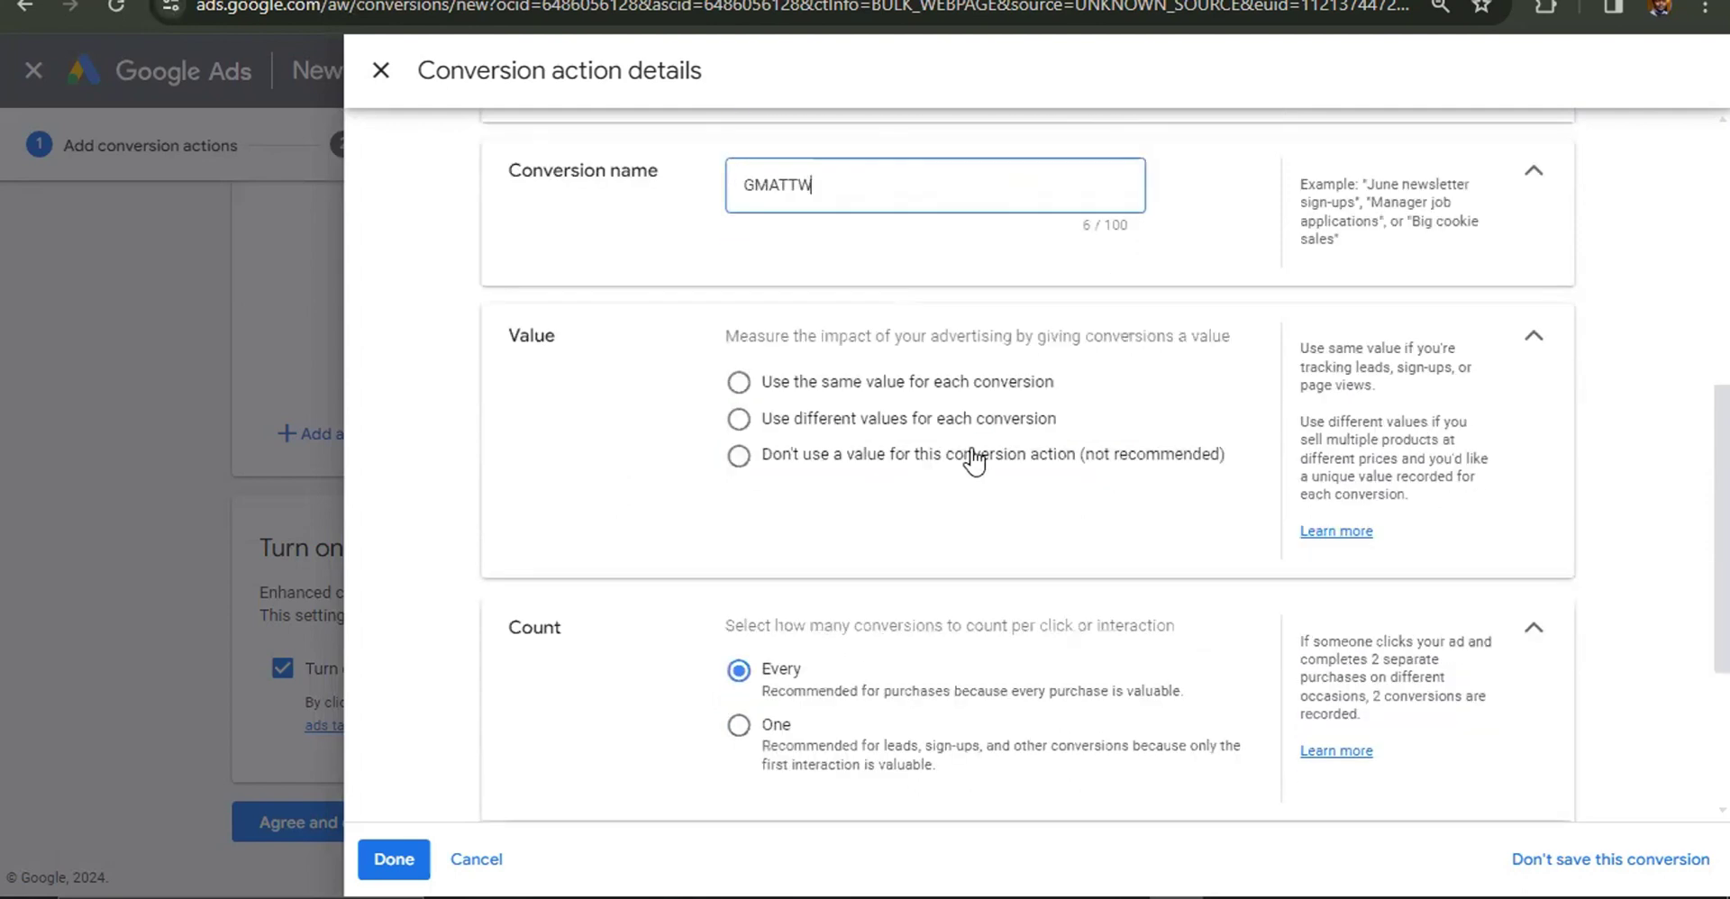
pyautogui.click(758, 460)
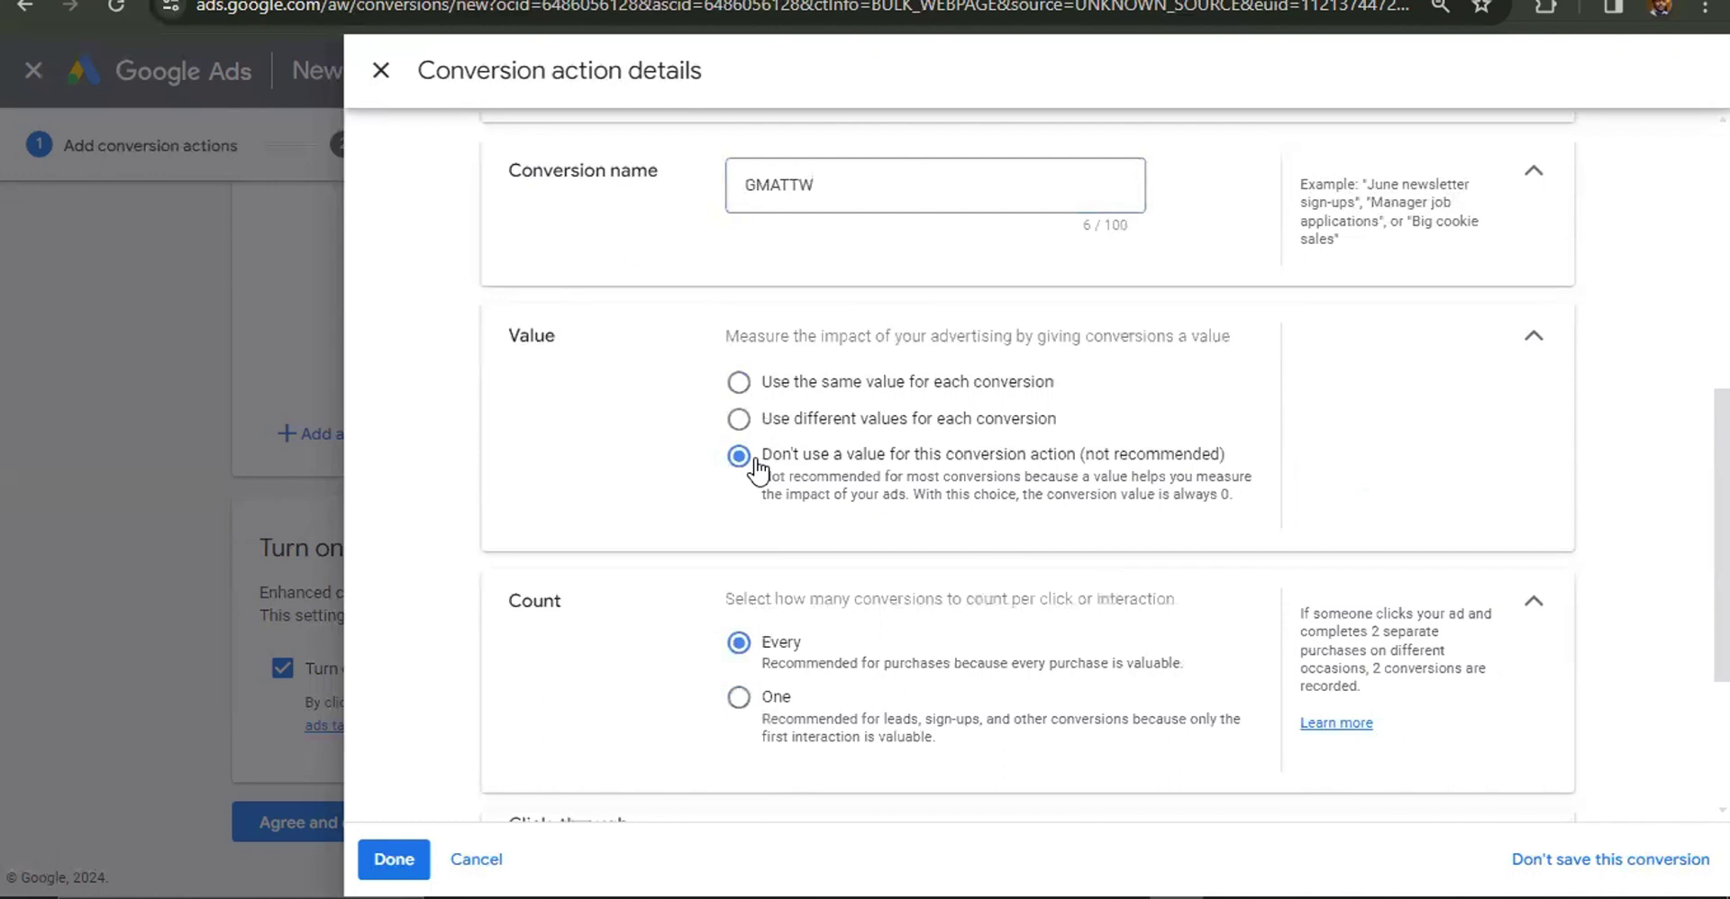
pyautogui.scroll(-2, 872, 455)
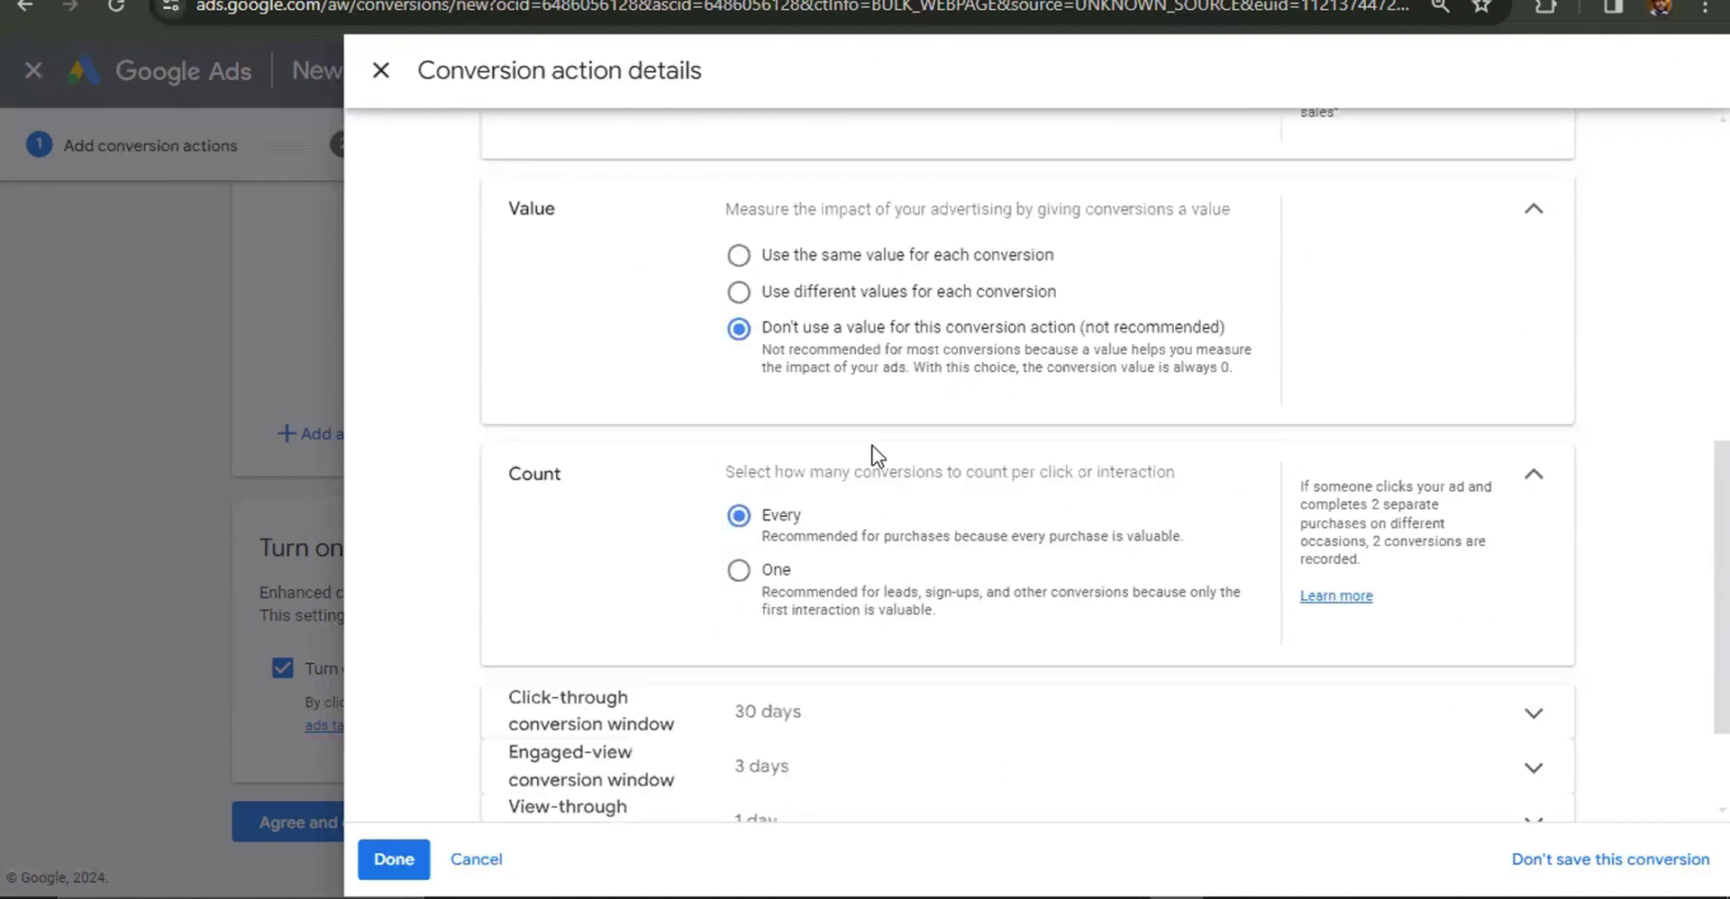
pyautogui.click(735, 581)
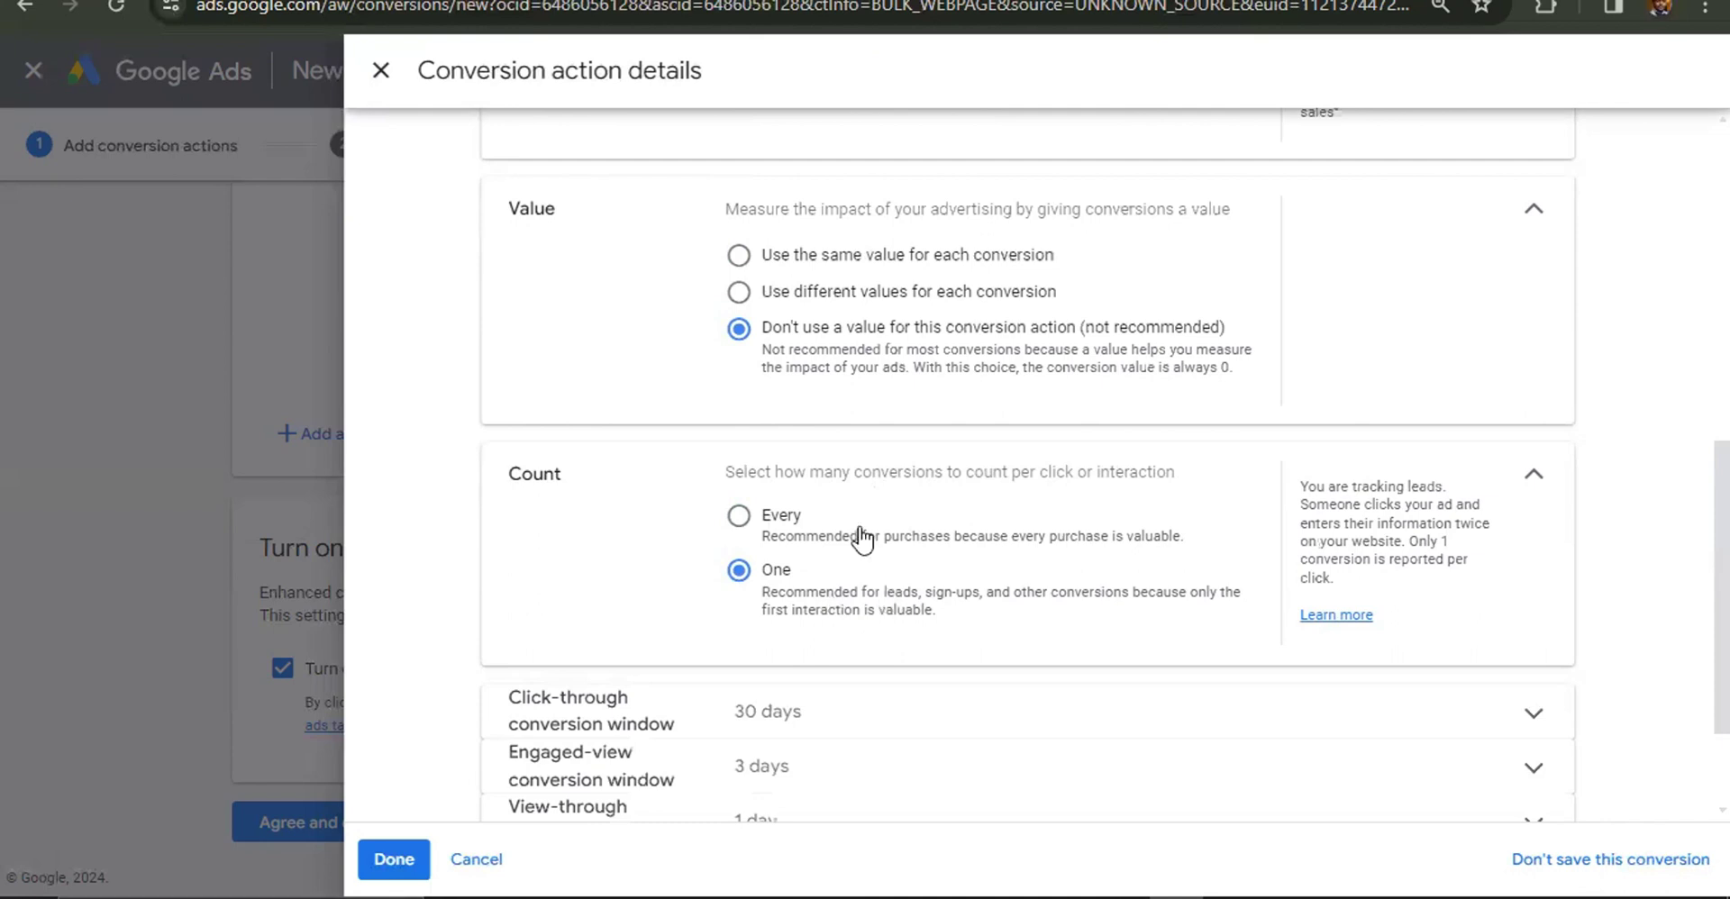
pyautogui.click(754, 523)
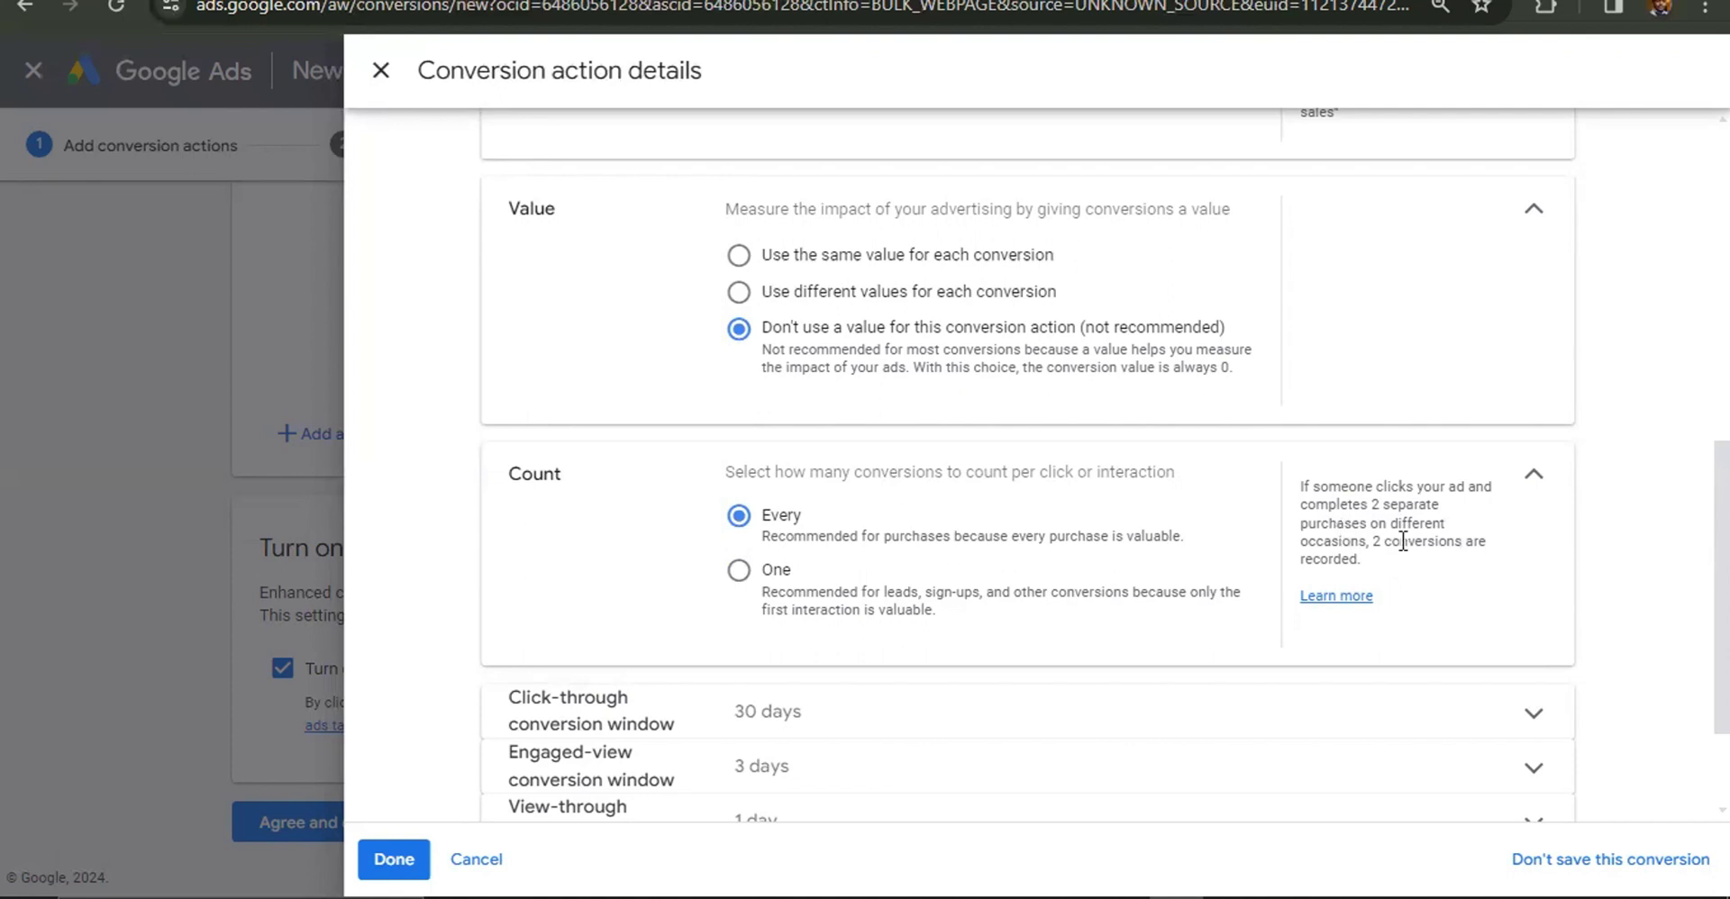
pyautogui.click(739, 570)
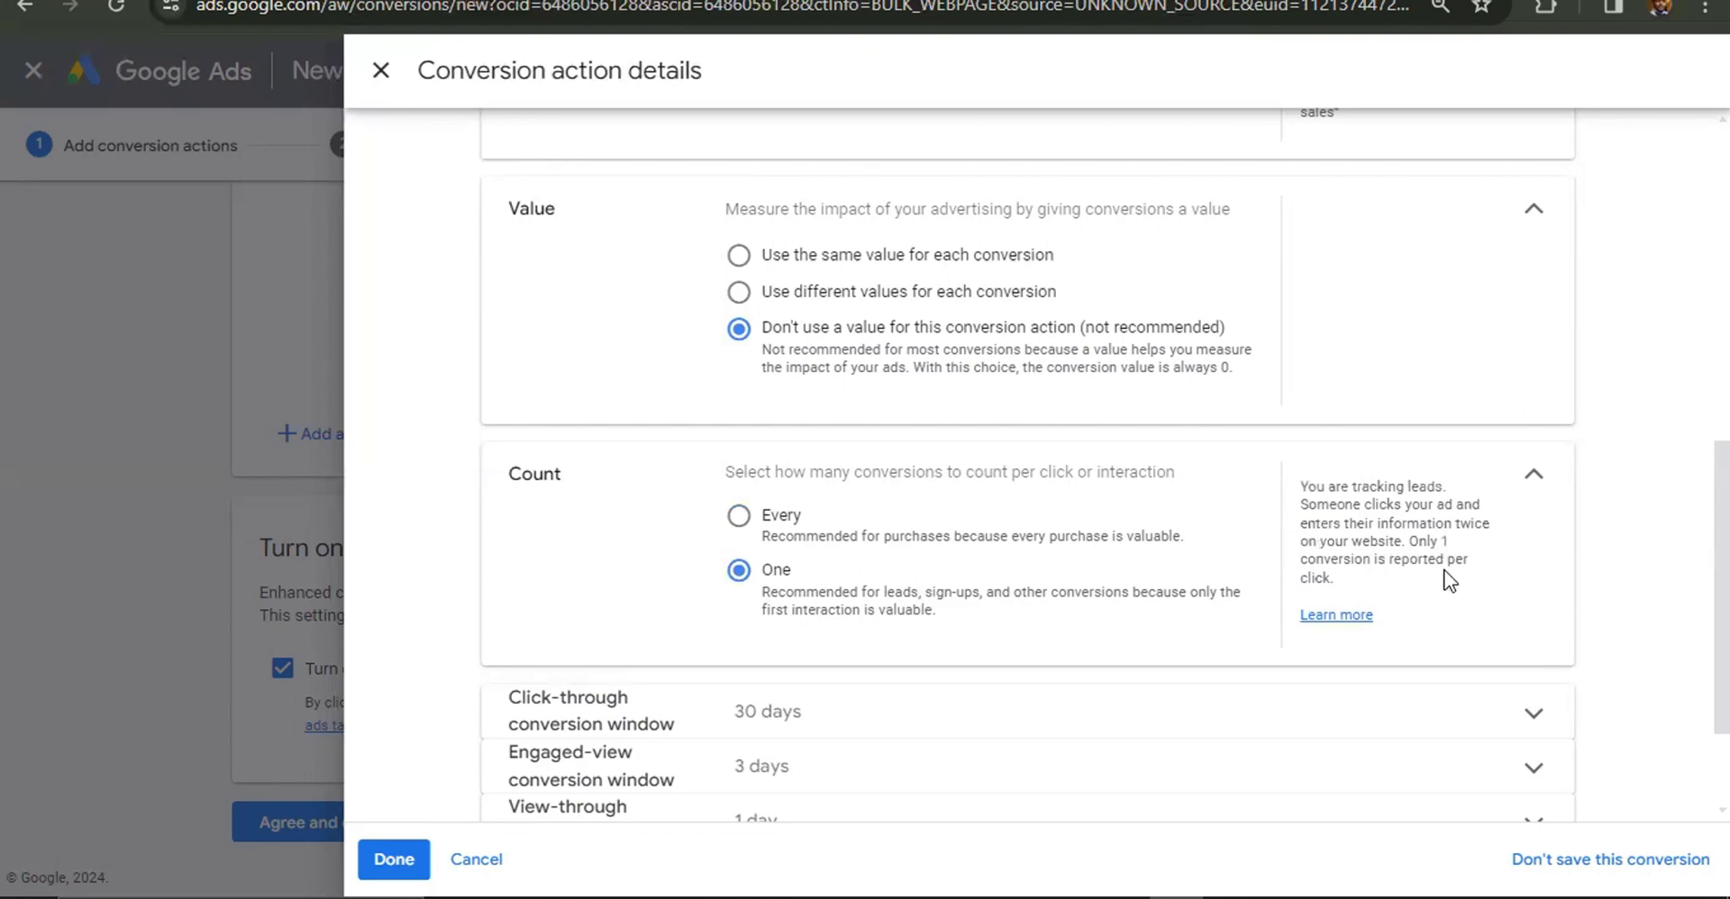
# Review the available attribution models, keeping Data-driven, and collapse the attribution settings.
pyautogui.scroll(-2, 1050, 559)
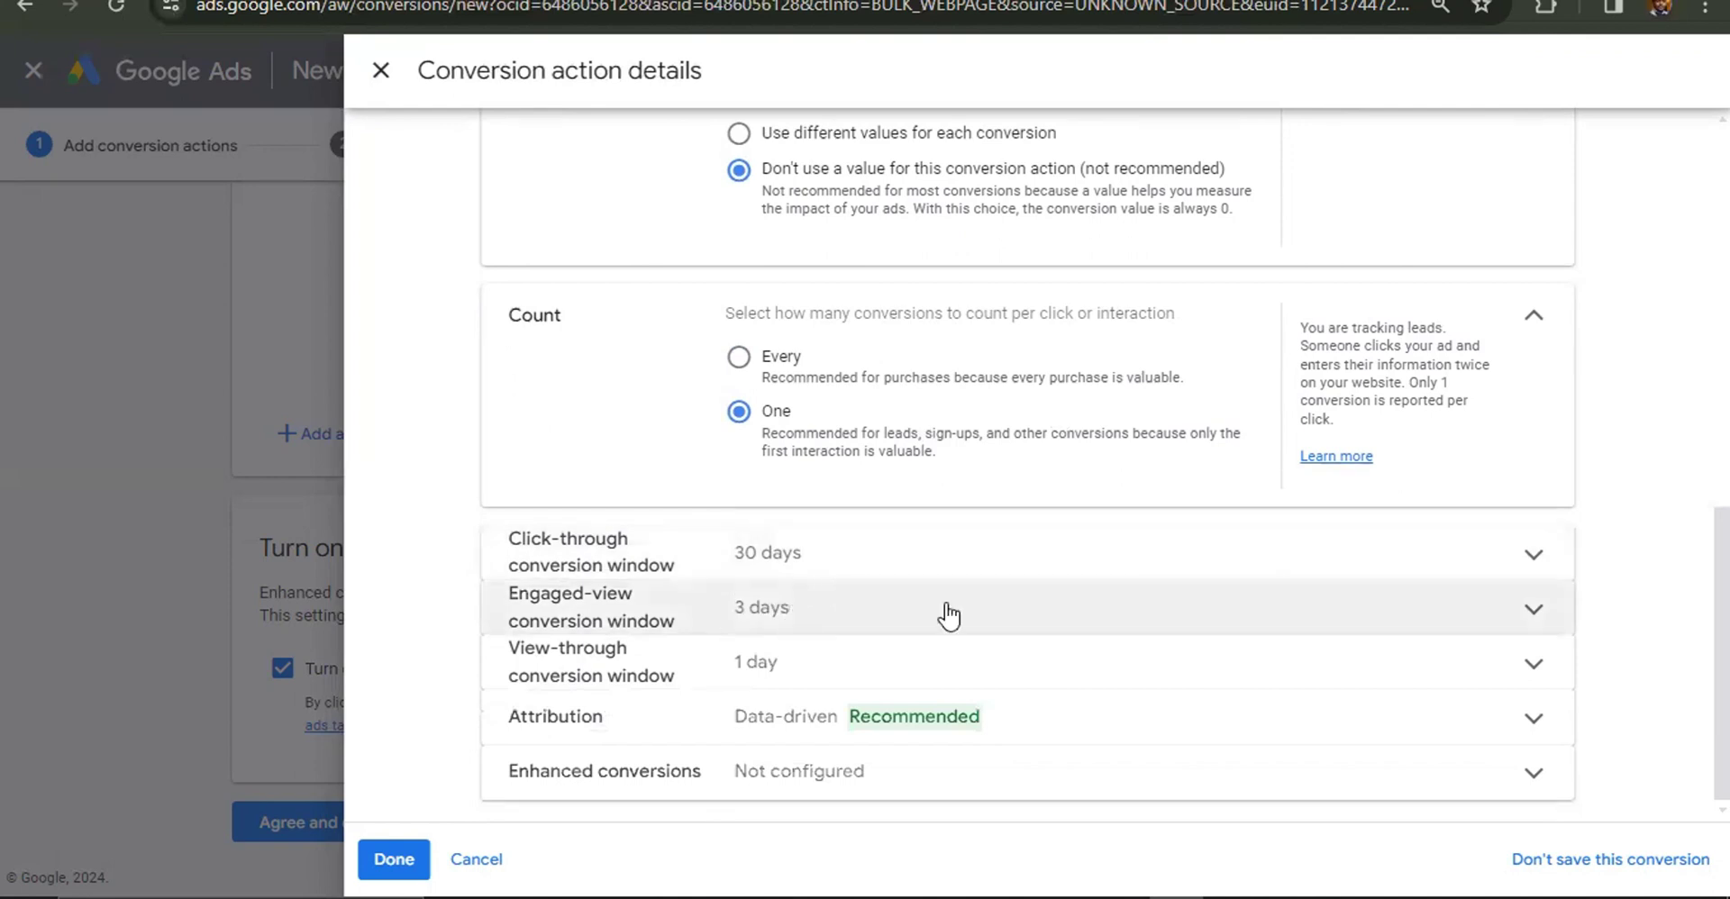
pyautogui.click(1467, 720)
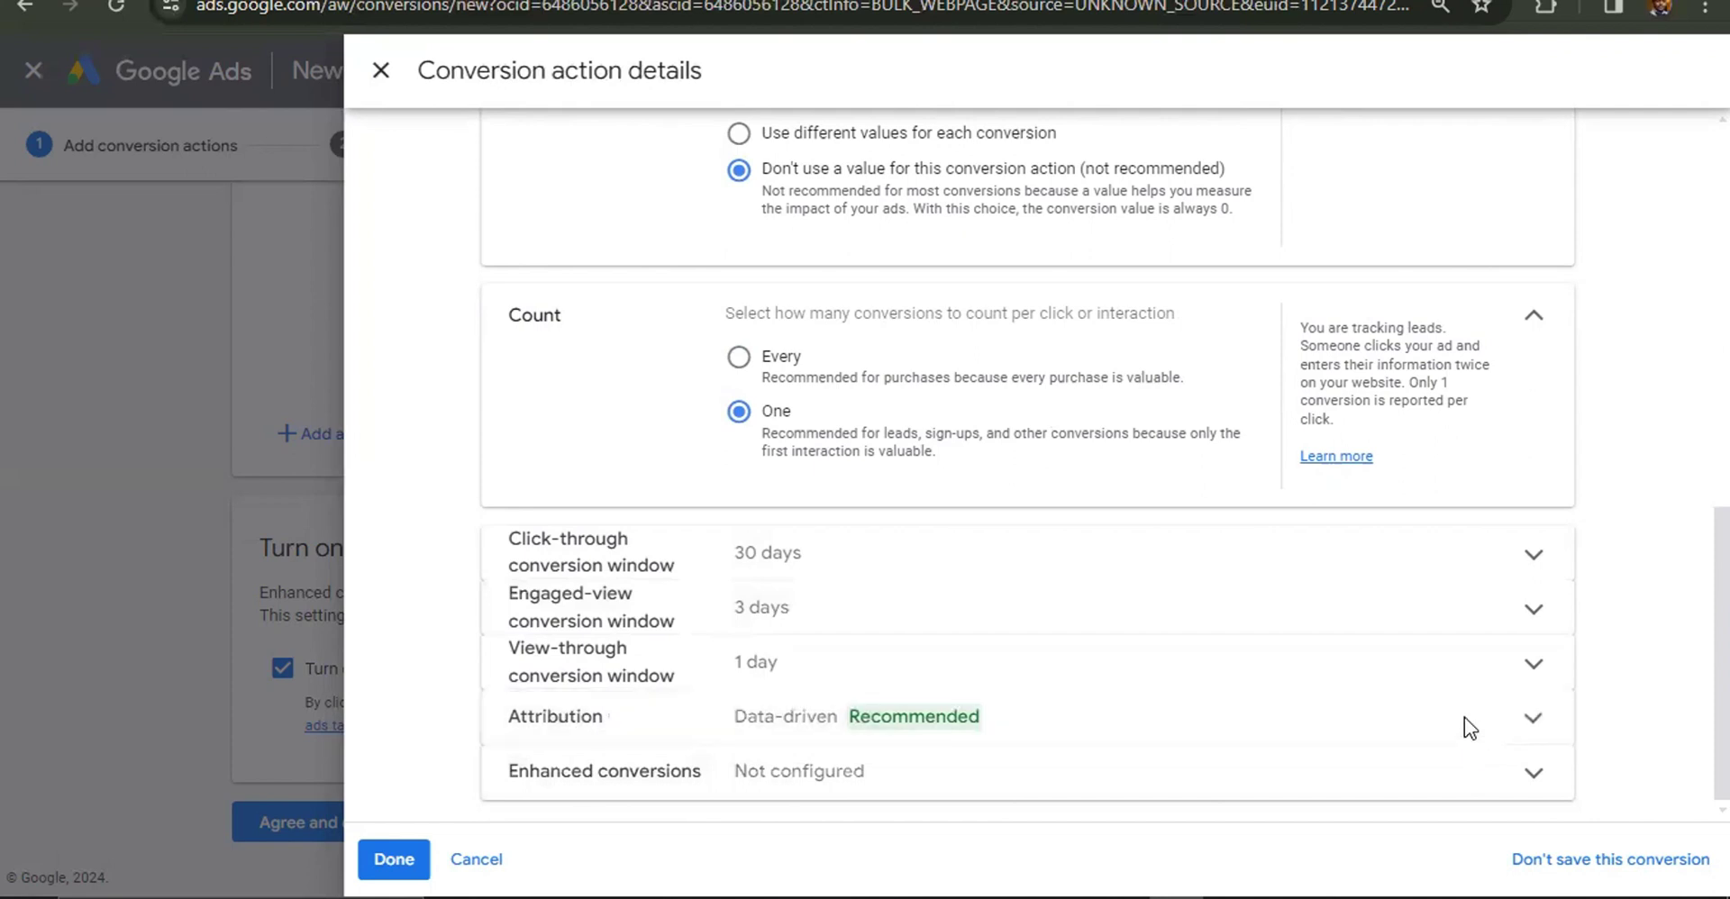
pyautogui.scroll(-2, 937, 602)
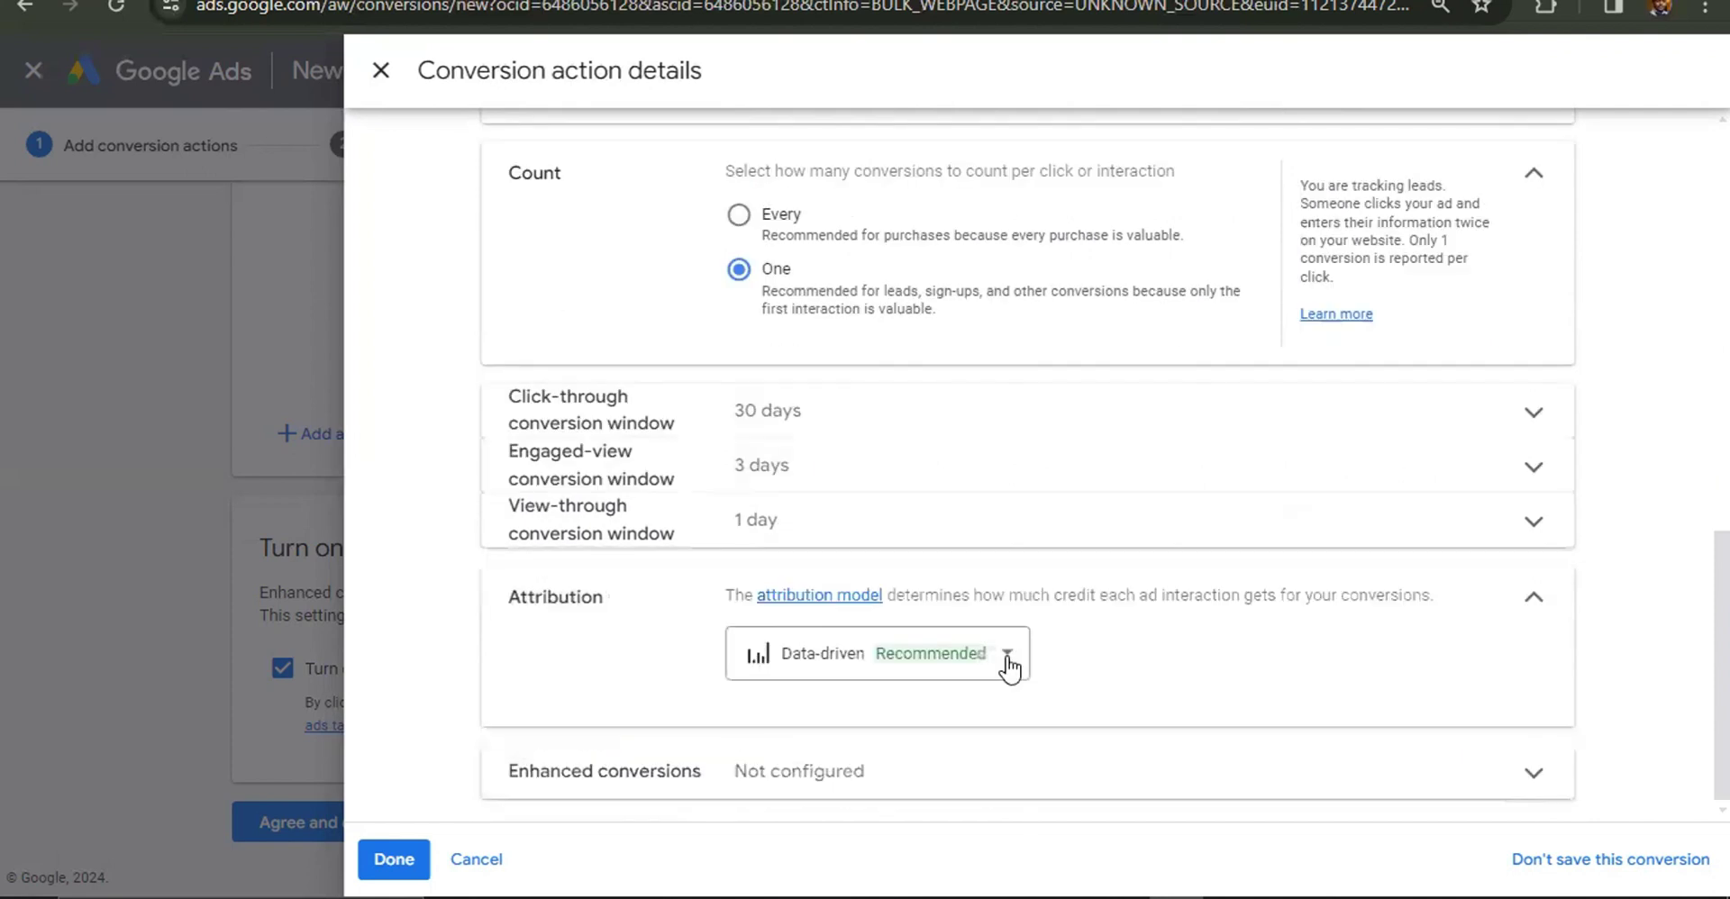
pyautogui.click(937, 671)
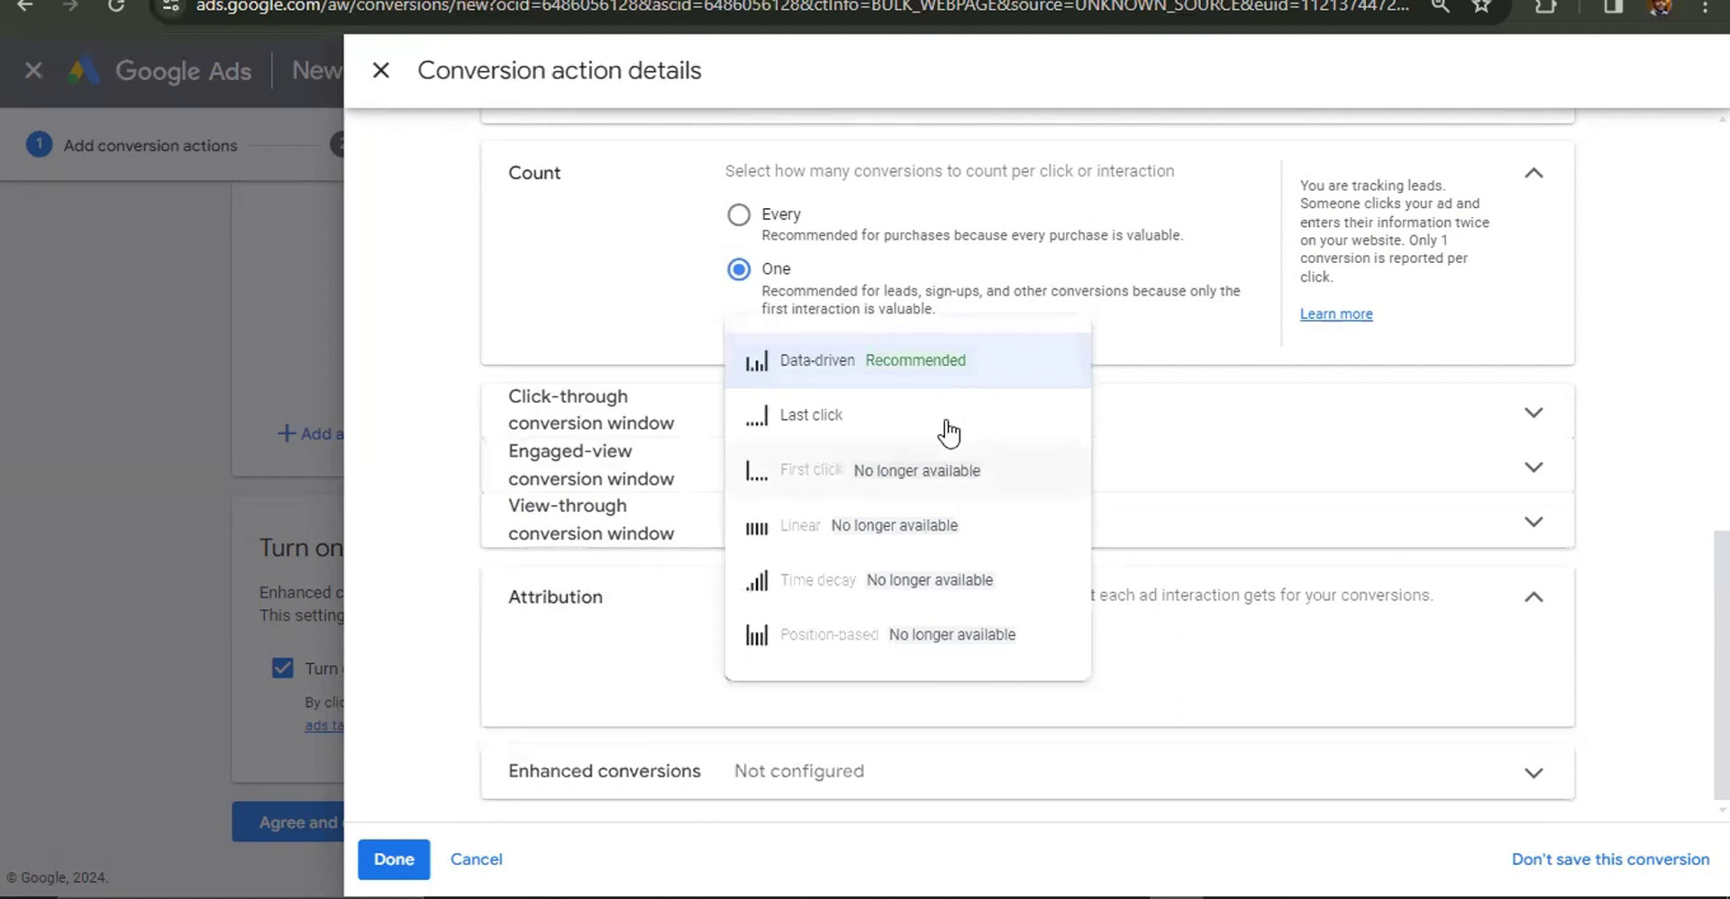
pyautogui.click(856, 676)
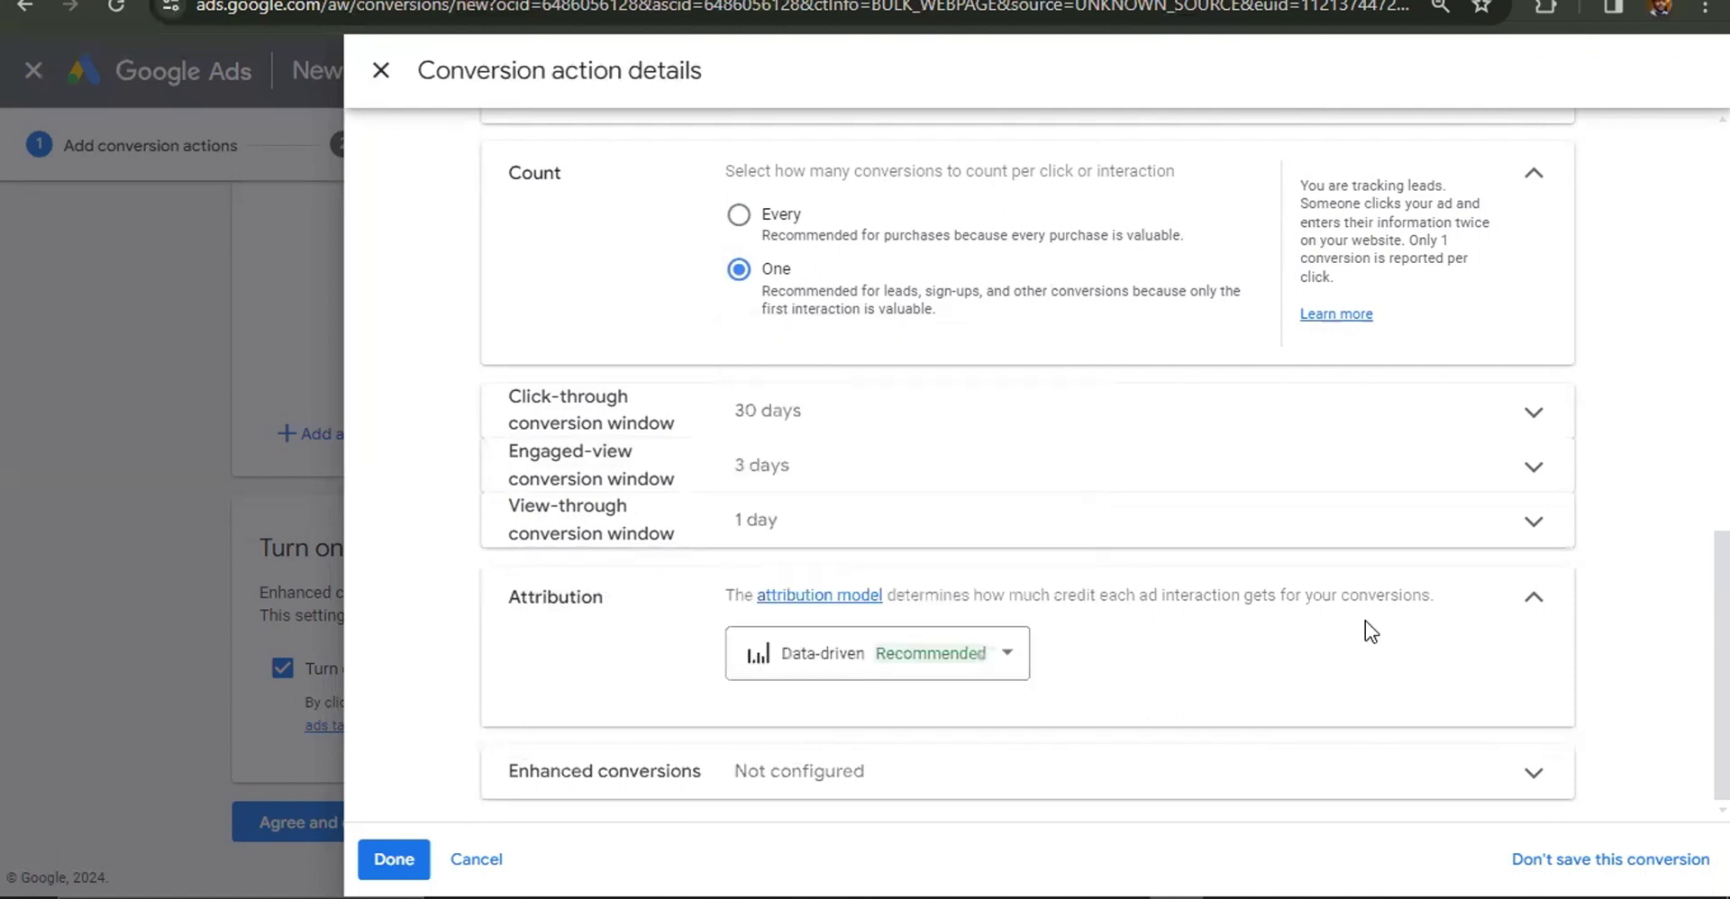
pyautogui.click(1537, 600)
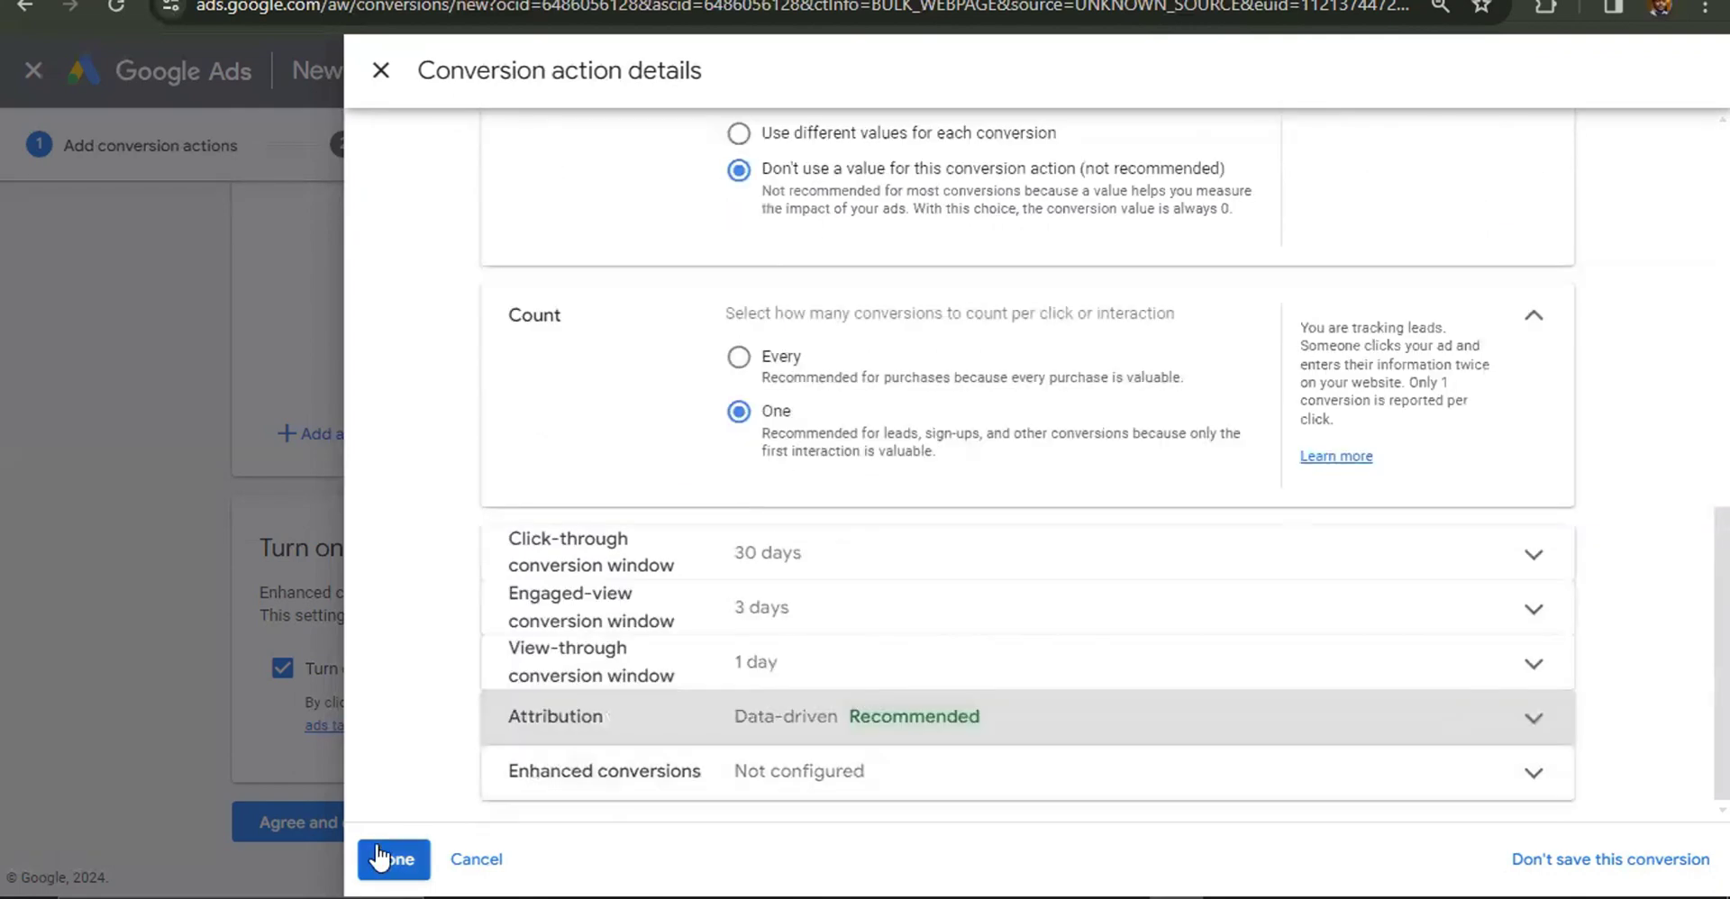
# Finish the conversion action details, then agree and continue with enhanced conversions turned on.
pyautogui.click(379, 858)
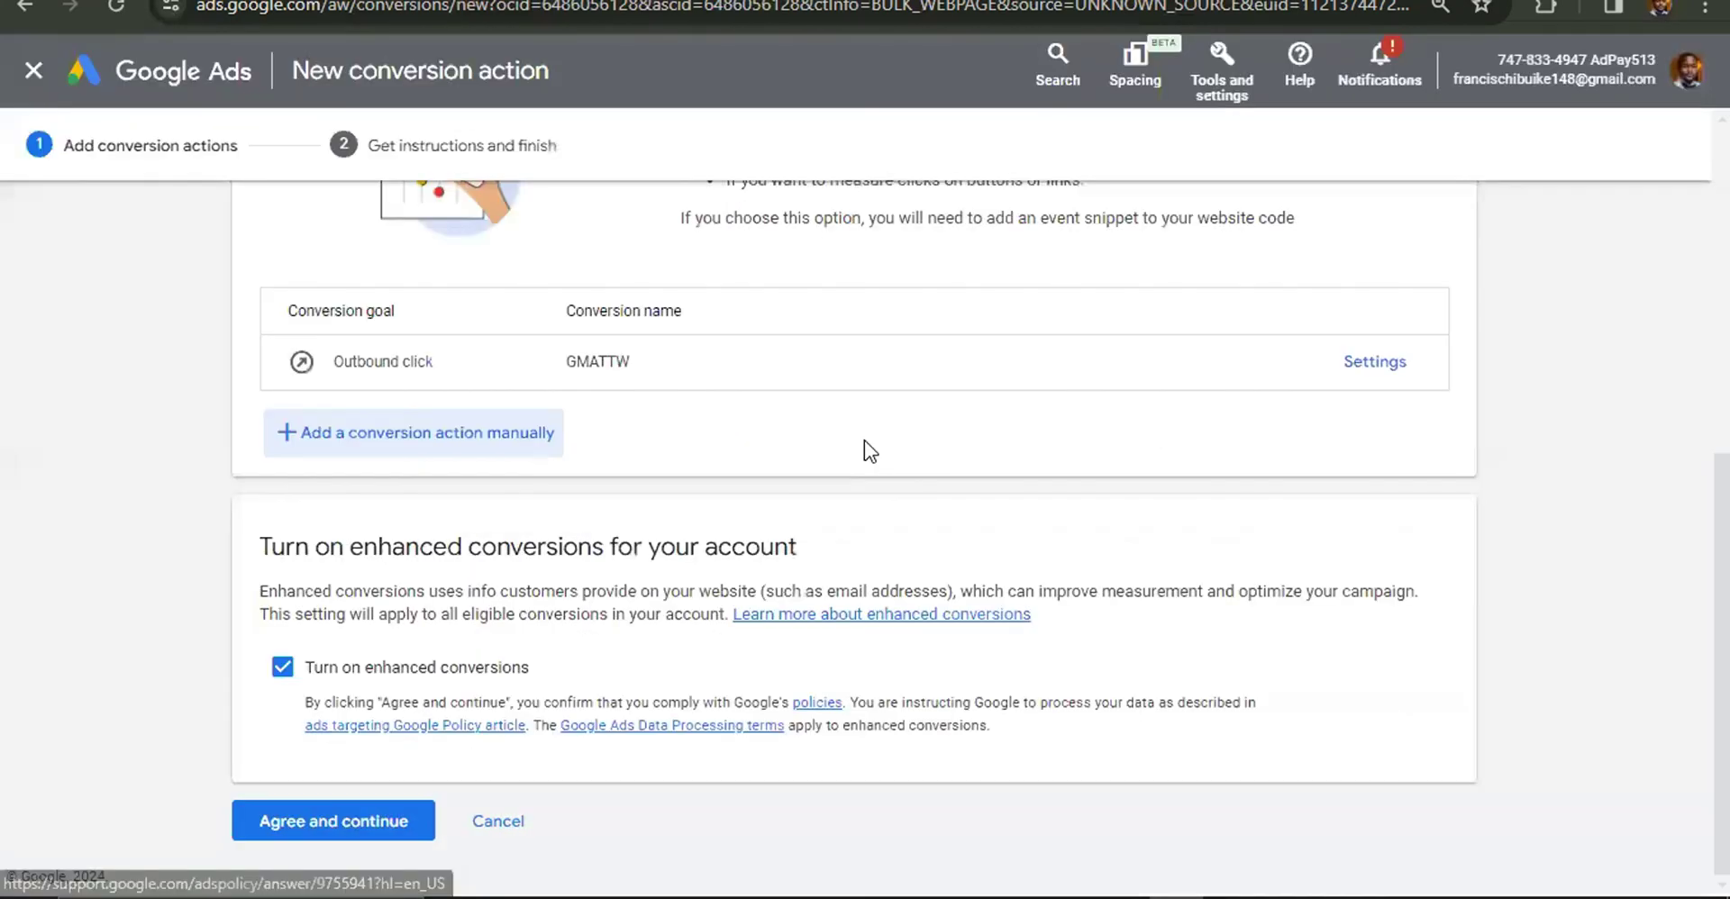
pyautogui.click(326, 834)
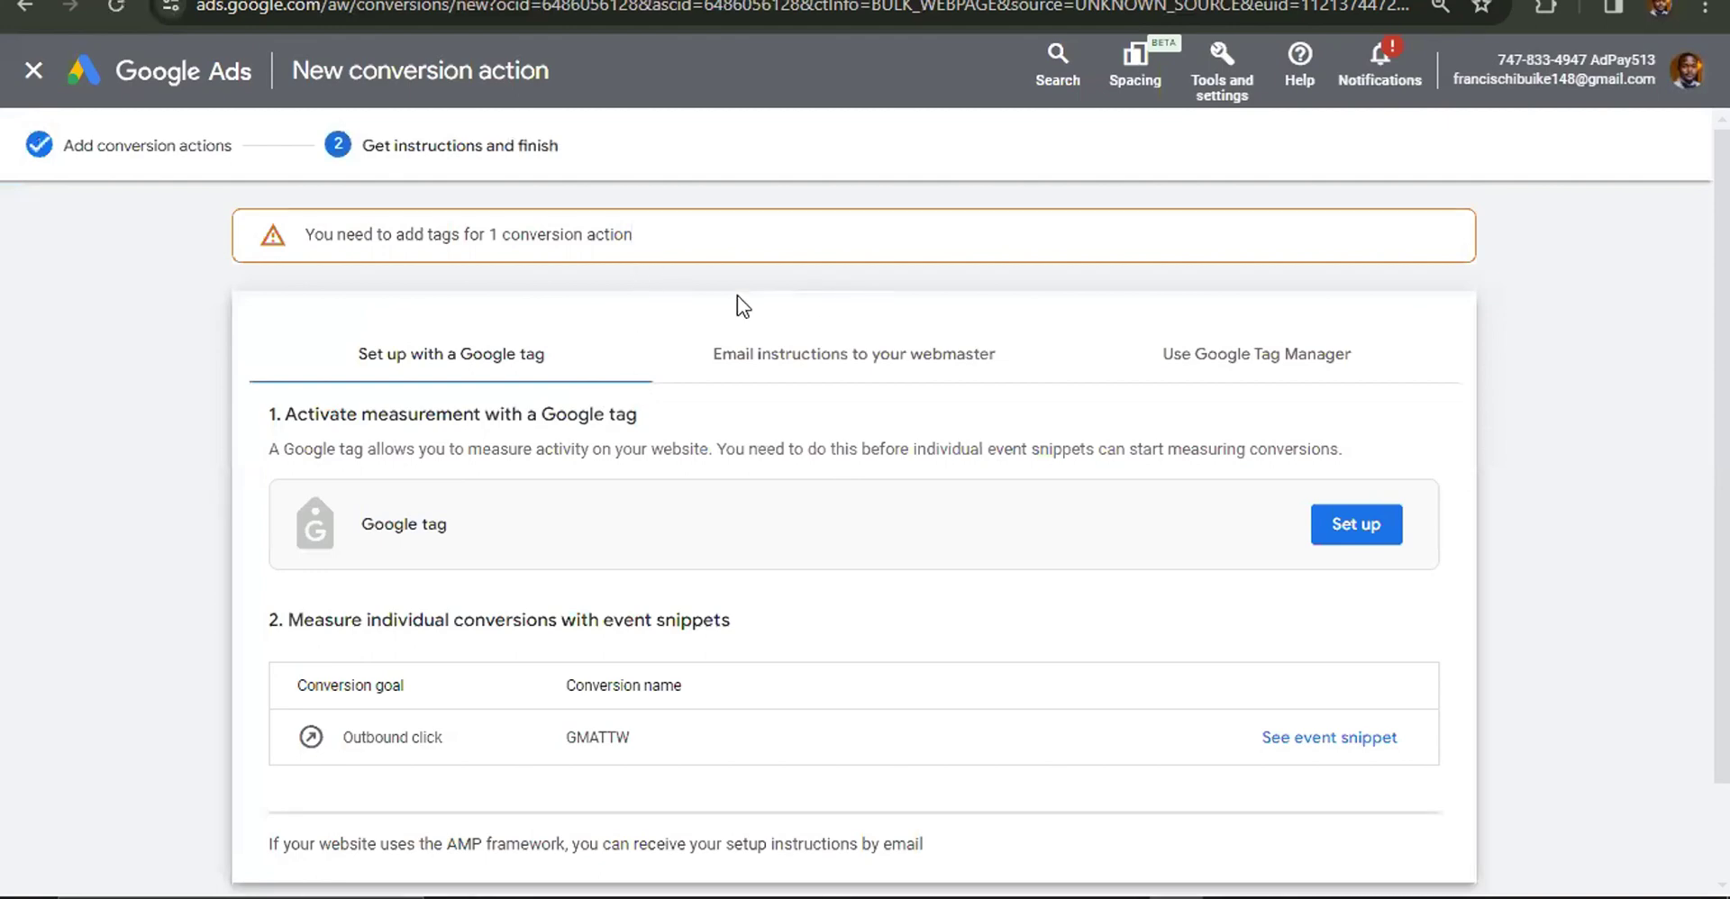
# Show the Google Tag Manager setup instructions for the GMATTW conversion action.
pyautogui.scroll(-1, 775, 292)
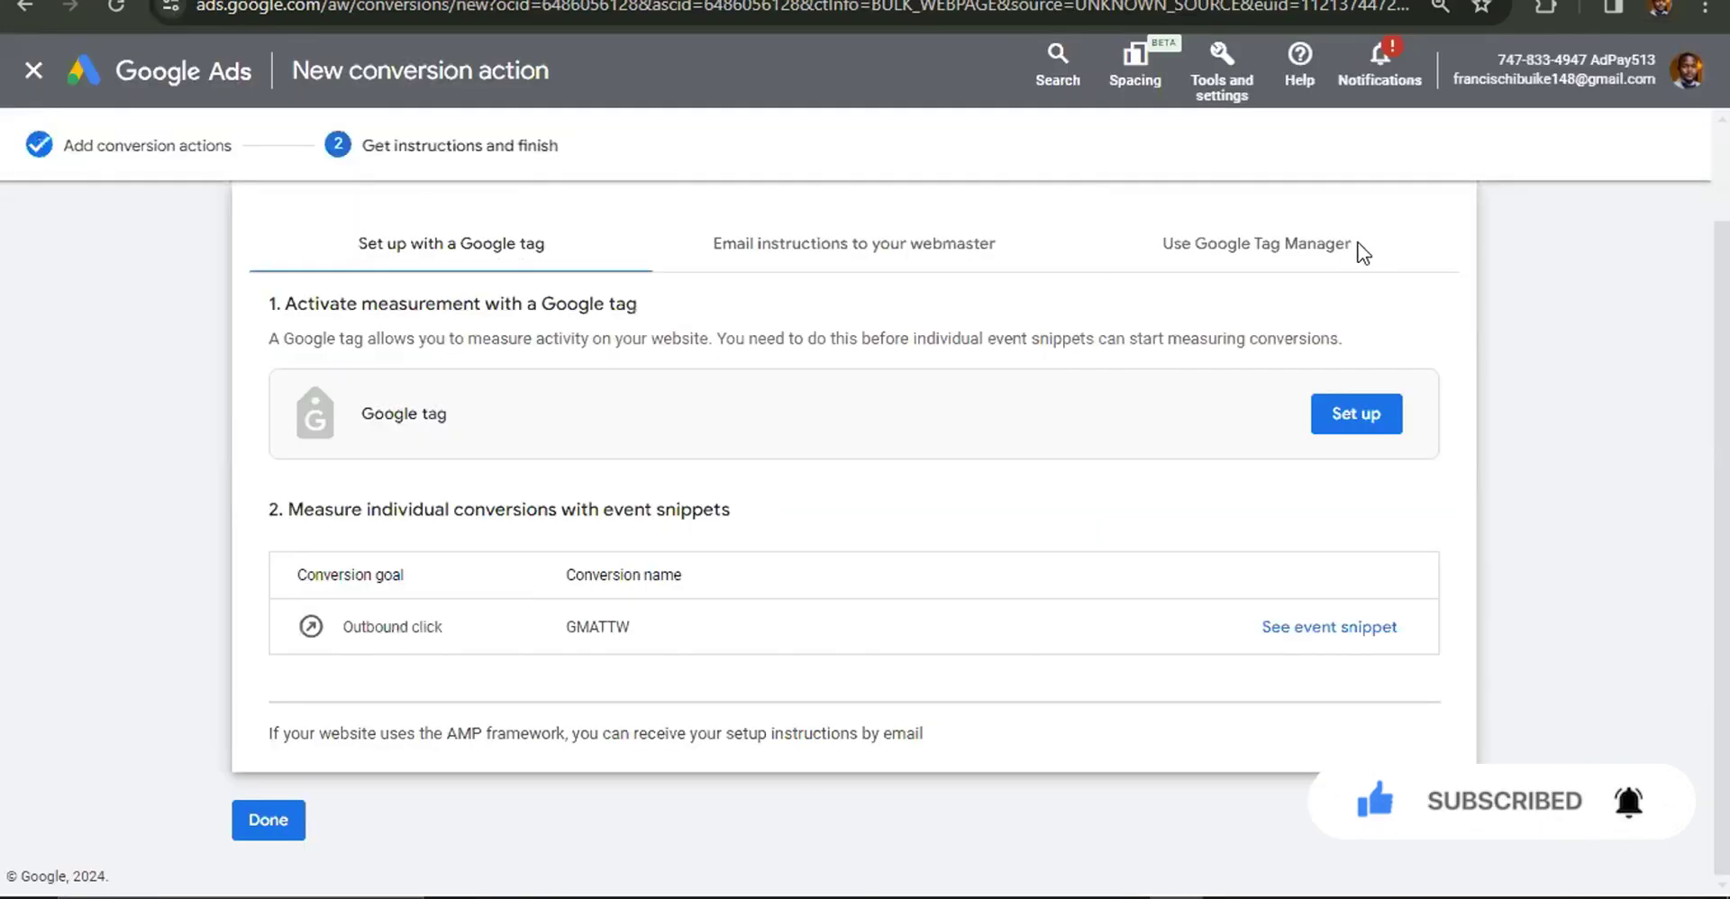
pyautogui.scroll(1, 534, 370)
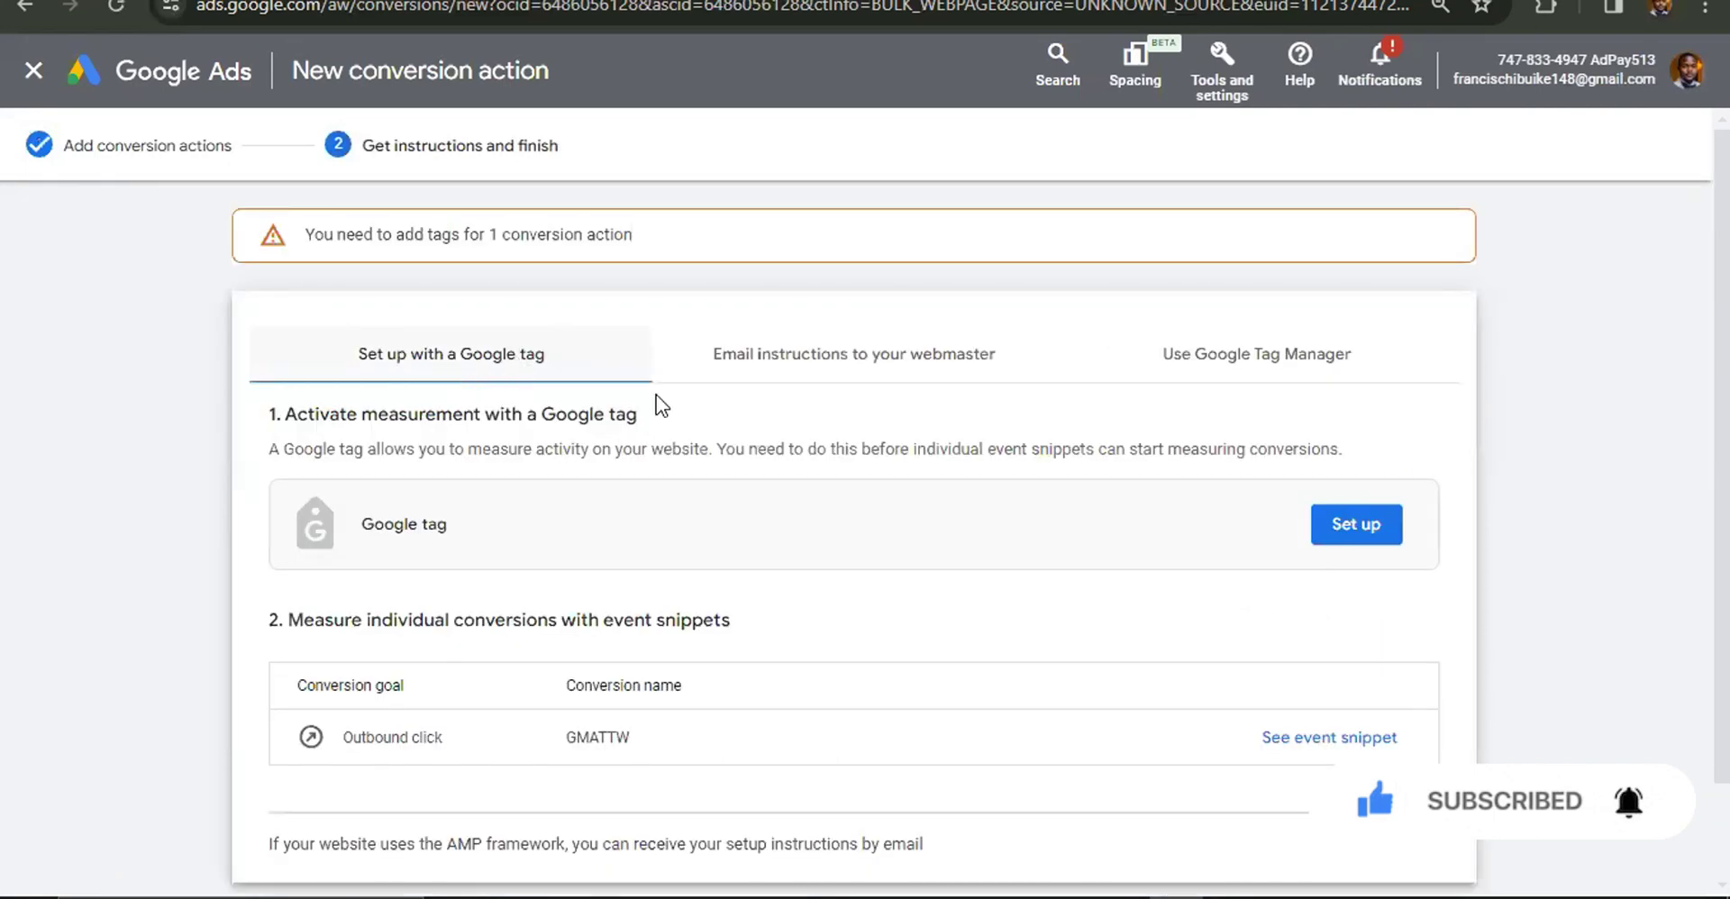
pyautogui.click(852, 377)
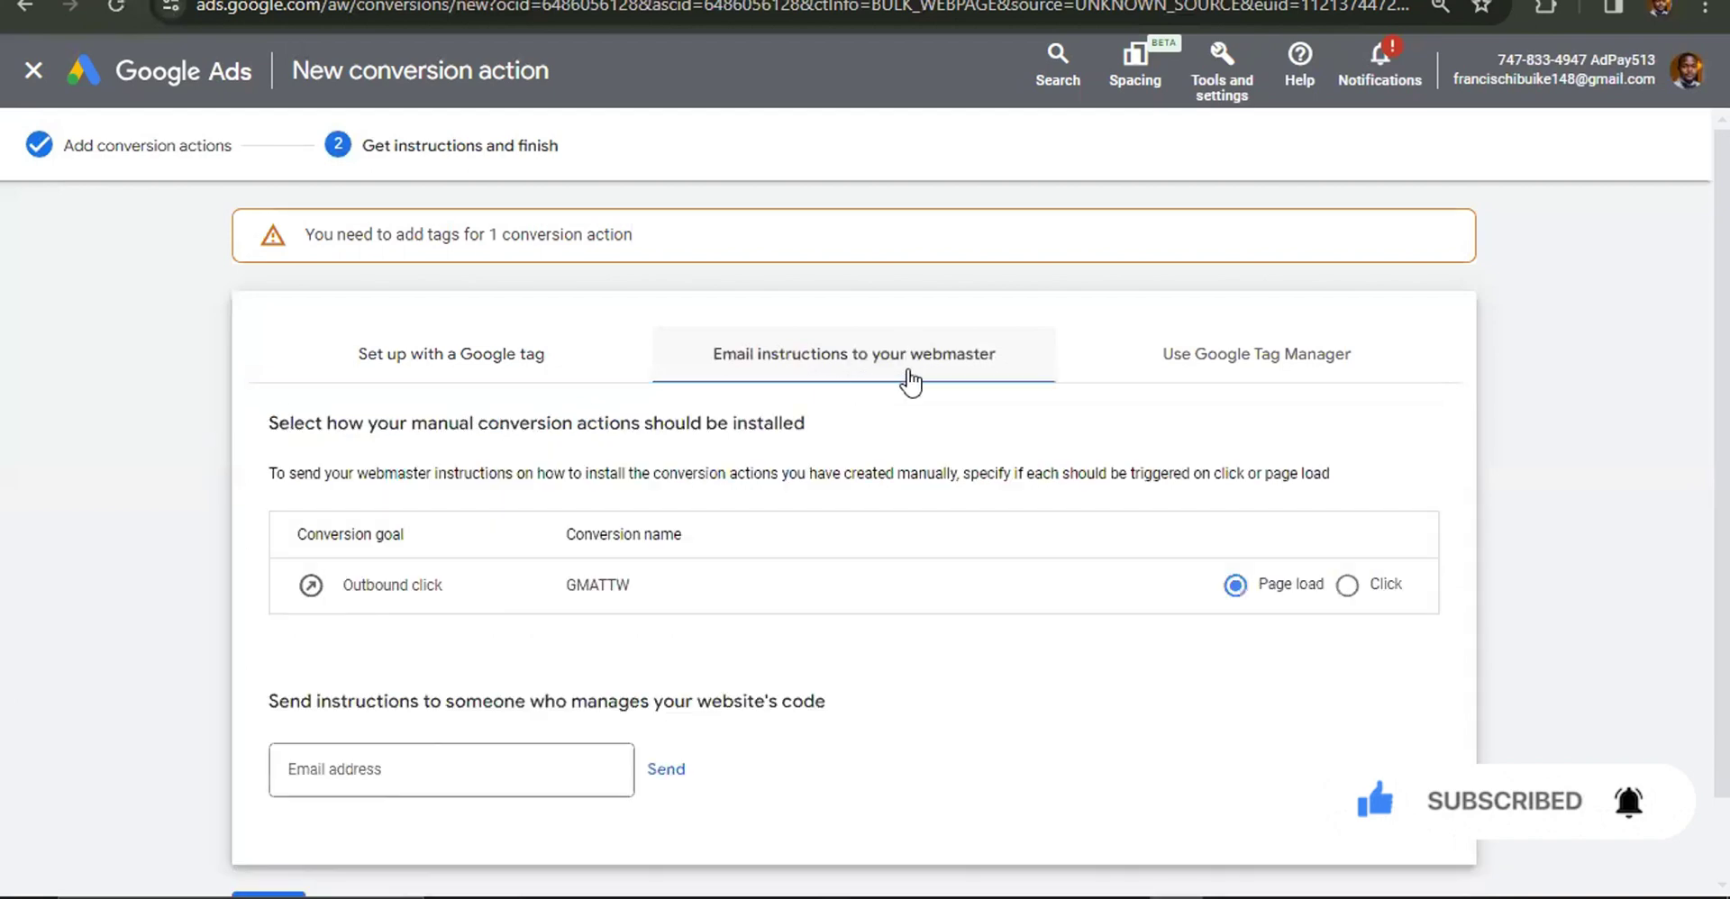
pyautogui.click(1251, 368)
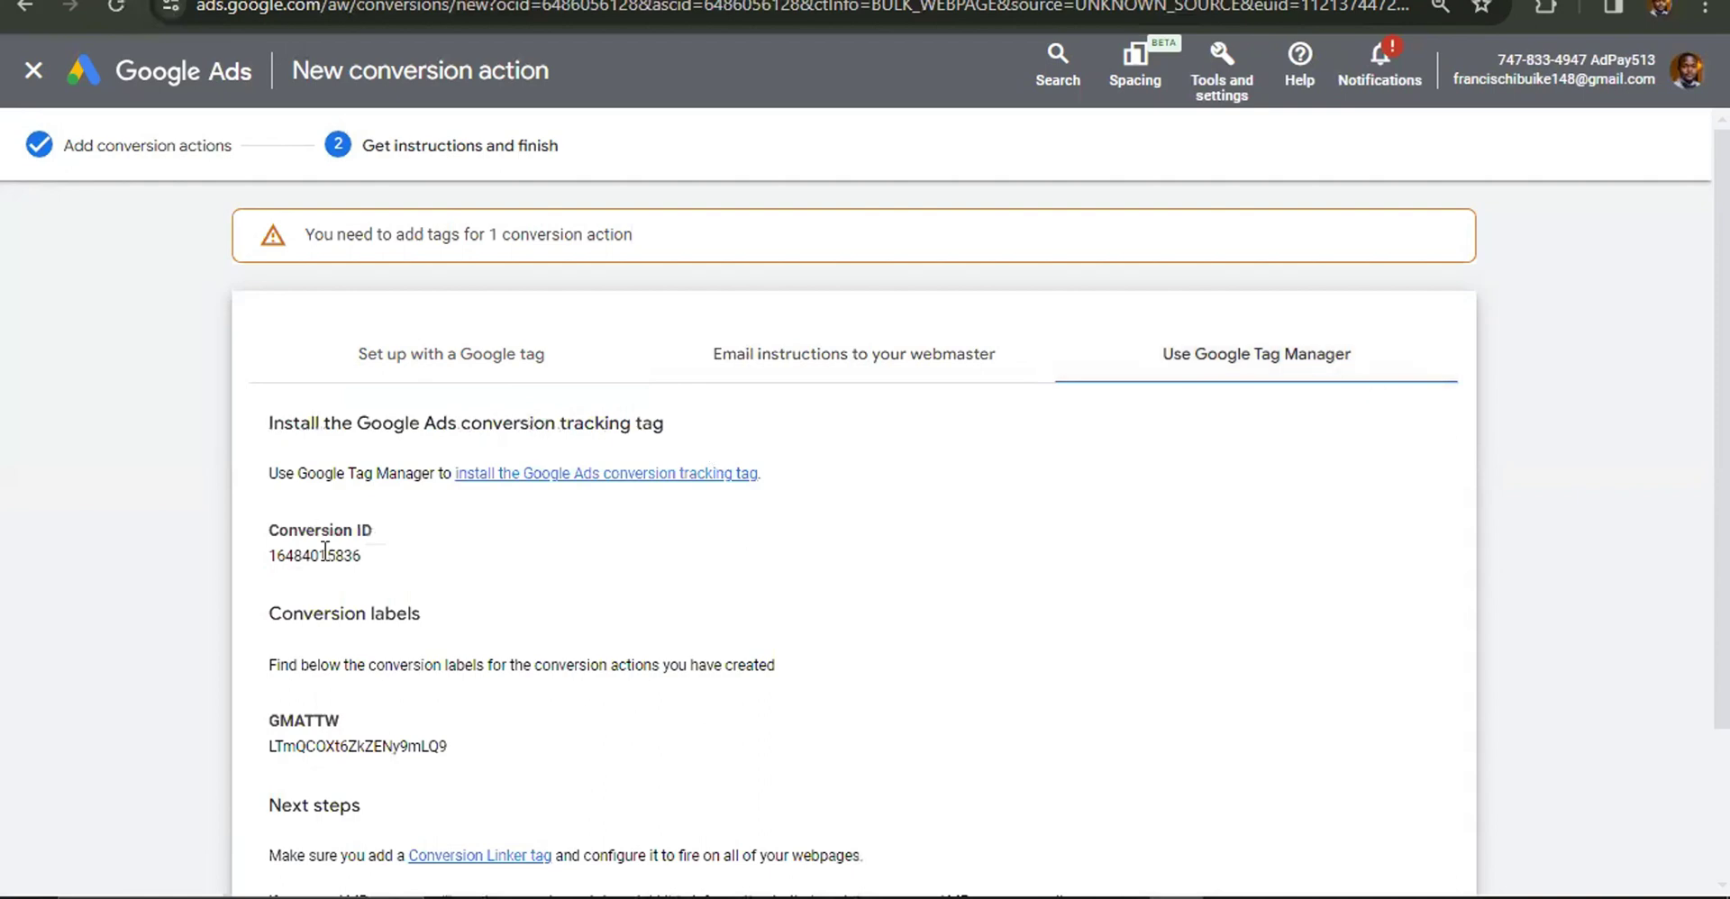
# Copy the conversion ID from Google Ads into the Conversion ID of the untitled conversion tracking tag in Tag Manager.
pyautogui.doubleClick(263, 566)
pyautogui.hotkey('ctrl', 'c')
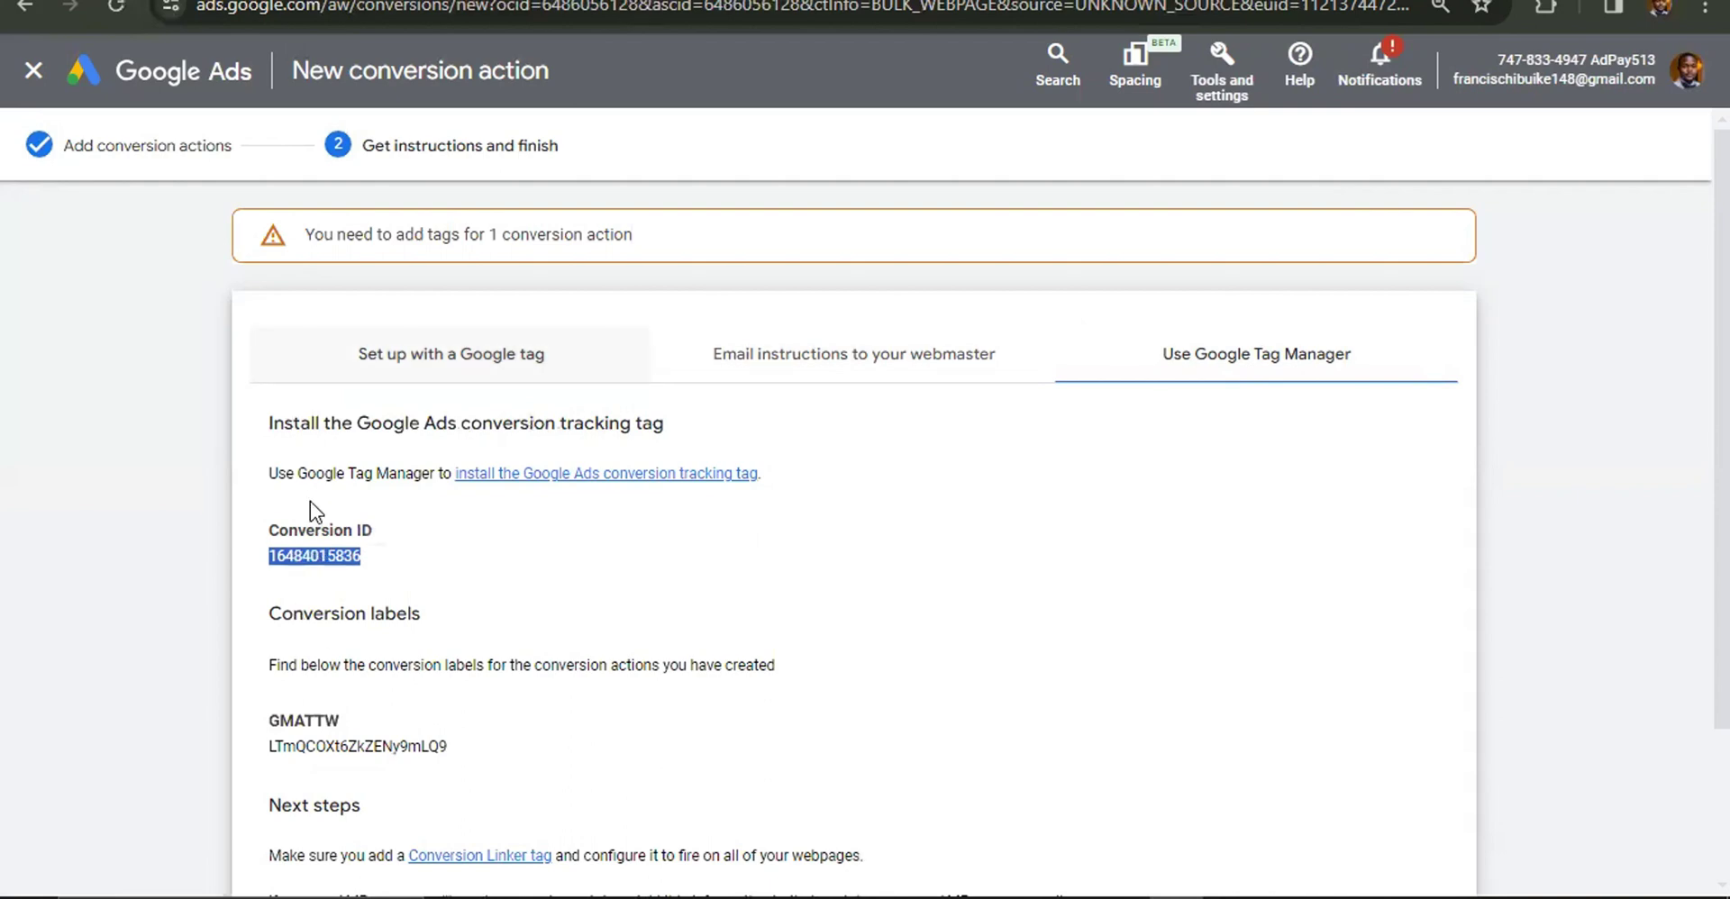
pyautogui.click(550, 1)
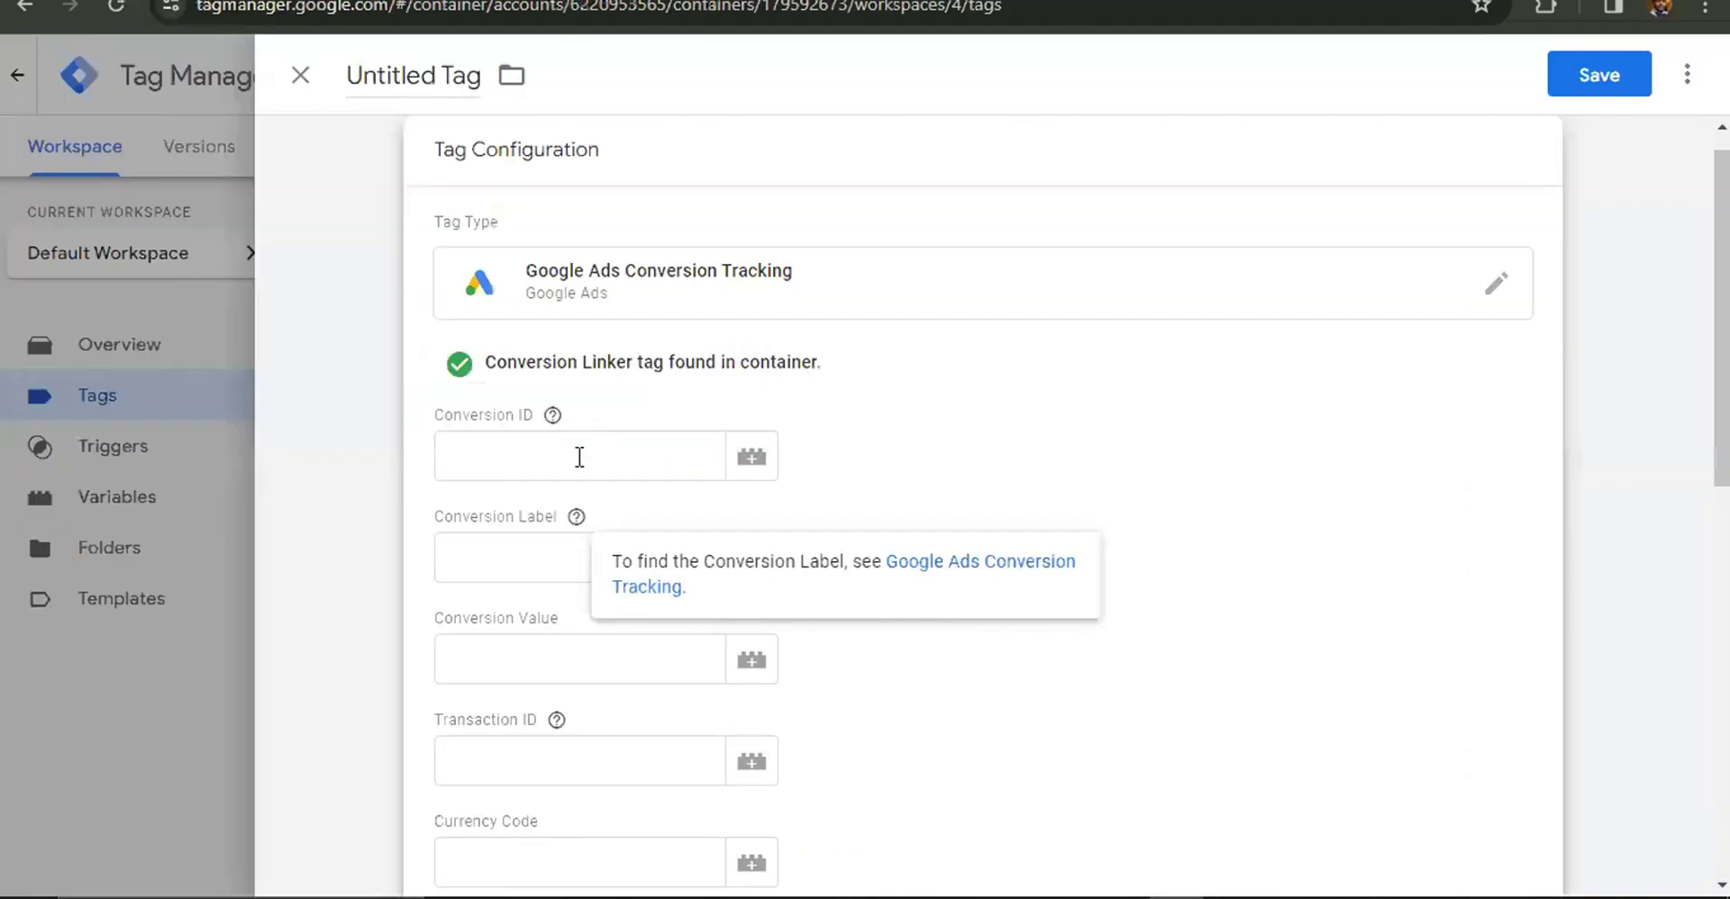
pyautogui.click(579, 457)
pyautogui.hotkey('ctrl', 'v')
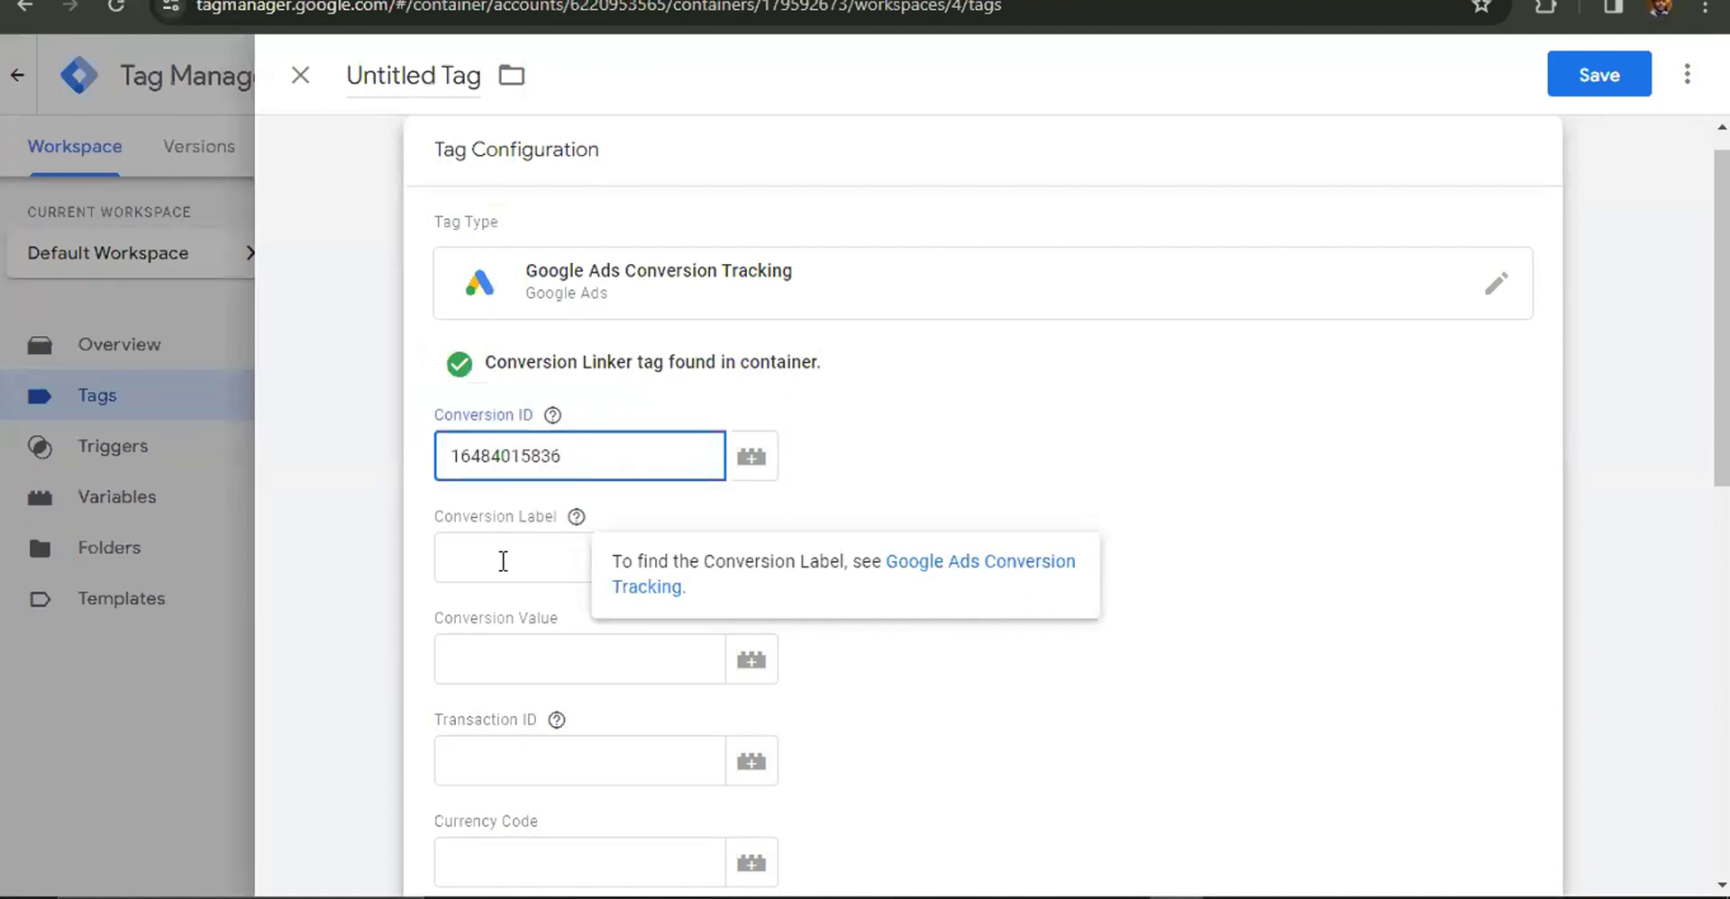
# Copy the GMATTW conversion label from Google Ads into the Conversion Label of the tag in Tag Manager.
pyautogui.click(503, 560)
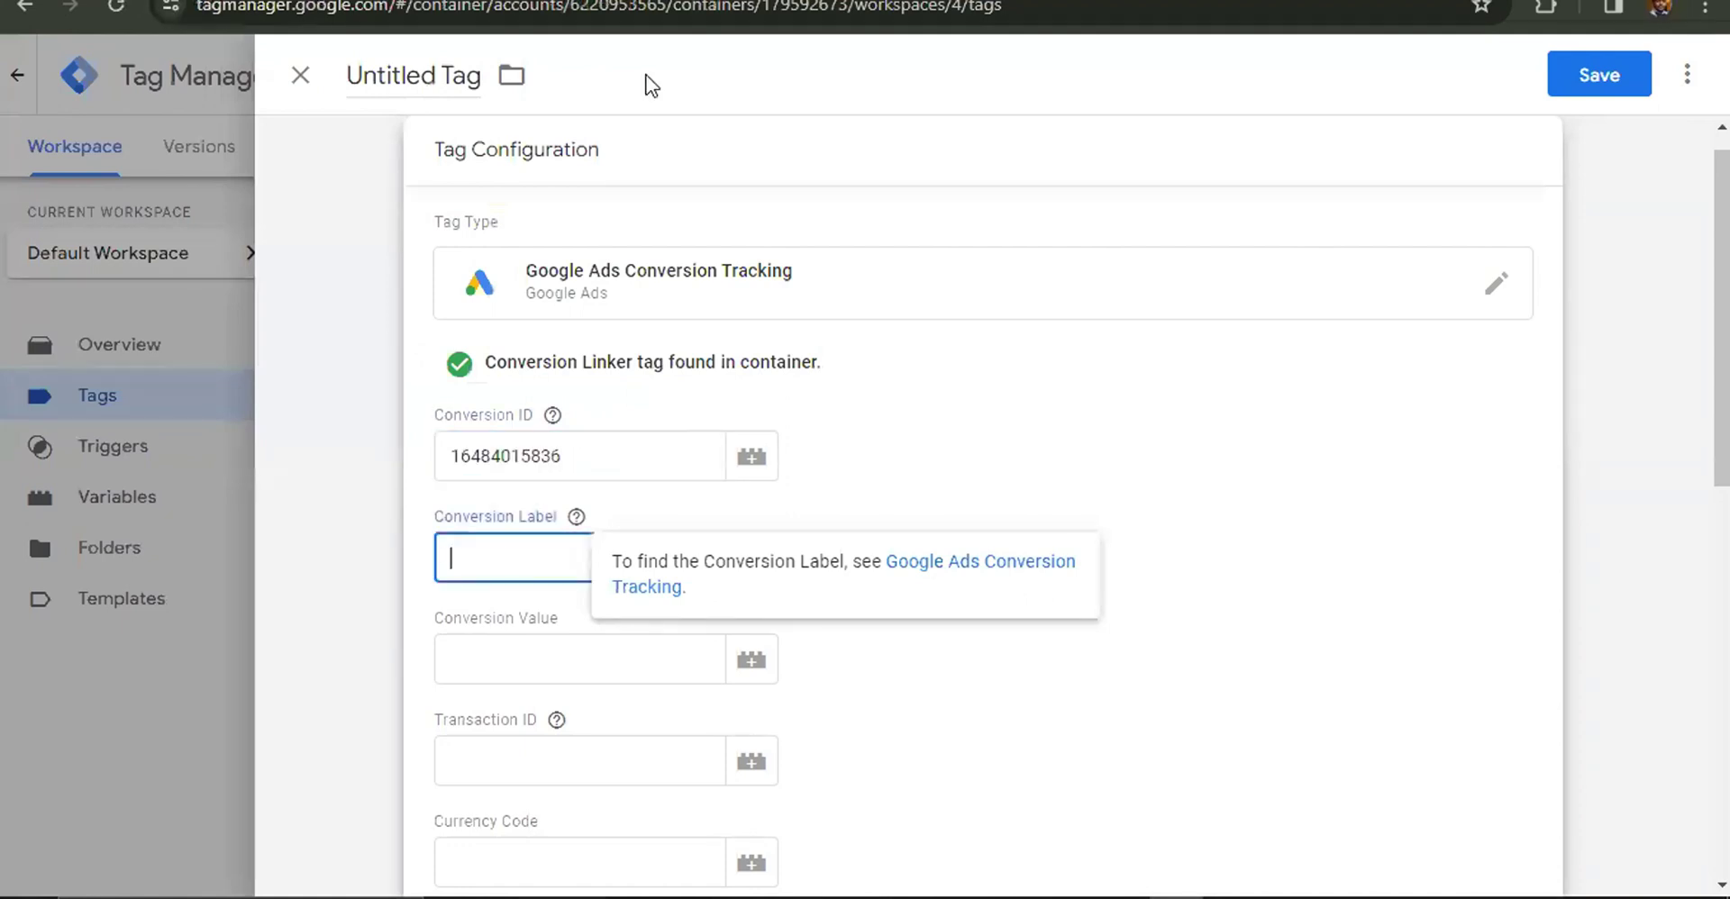
pyautogui.click(576, 0)
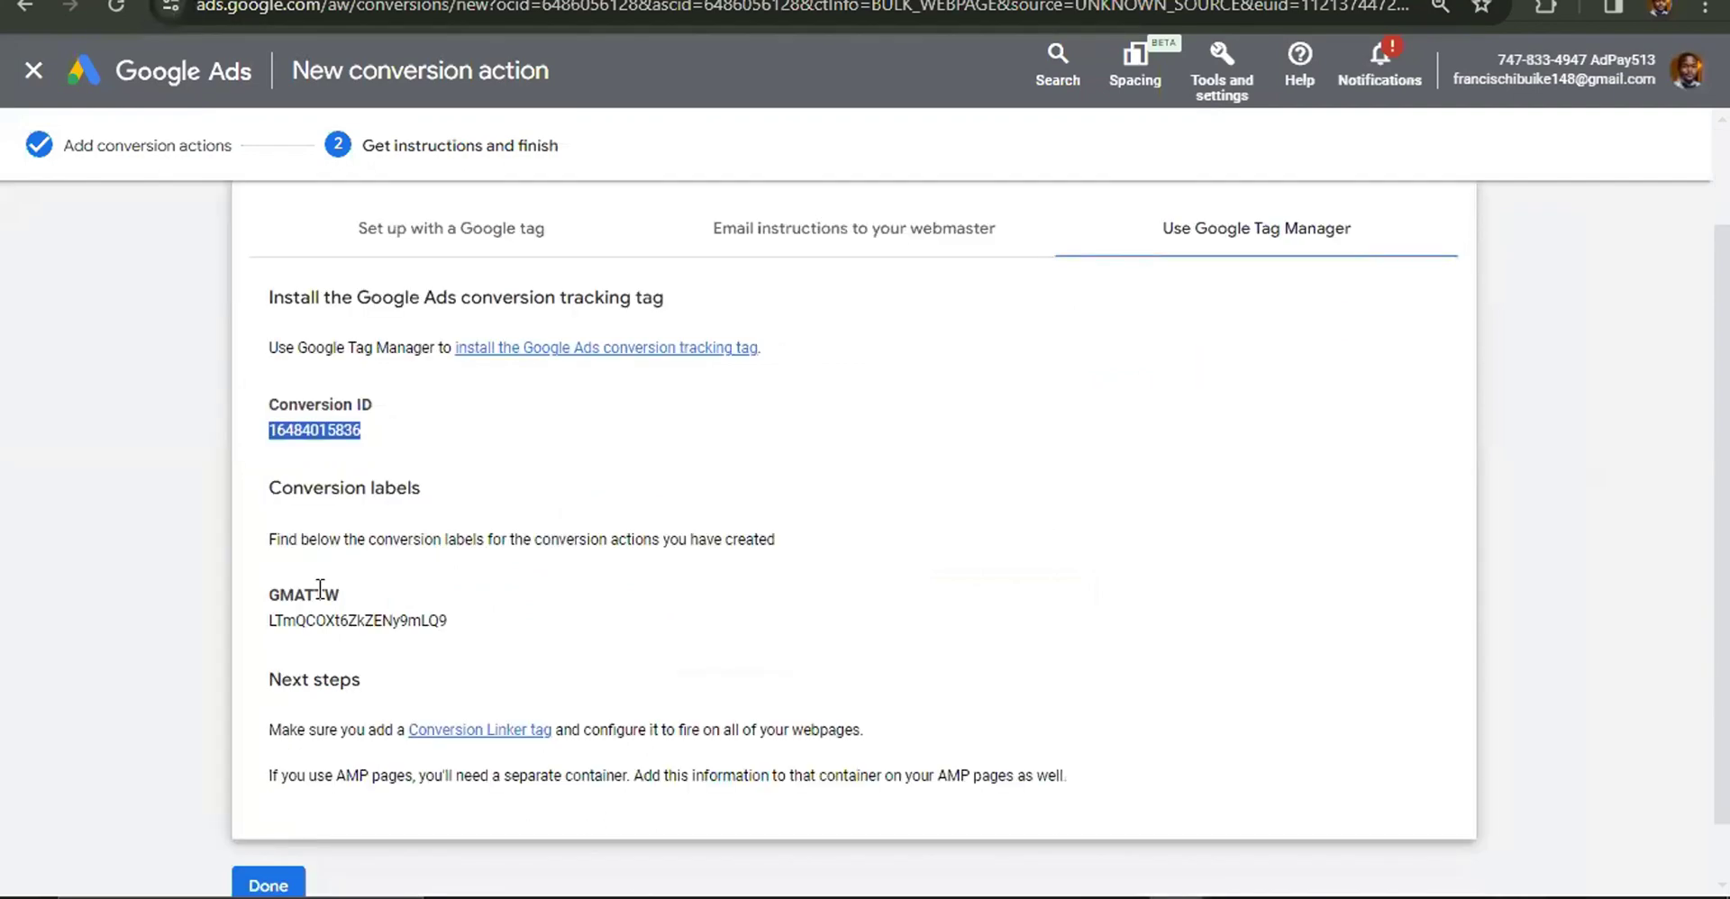
pyautogui.scroll(-1, 336, 684)
pyautogui.doubleClick(445, 620)
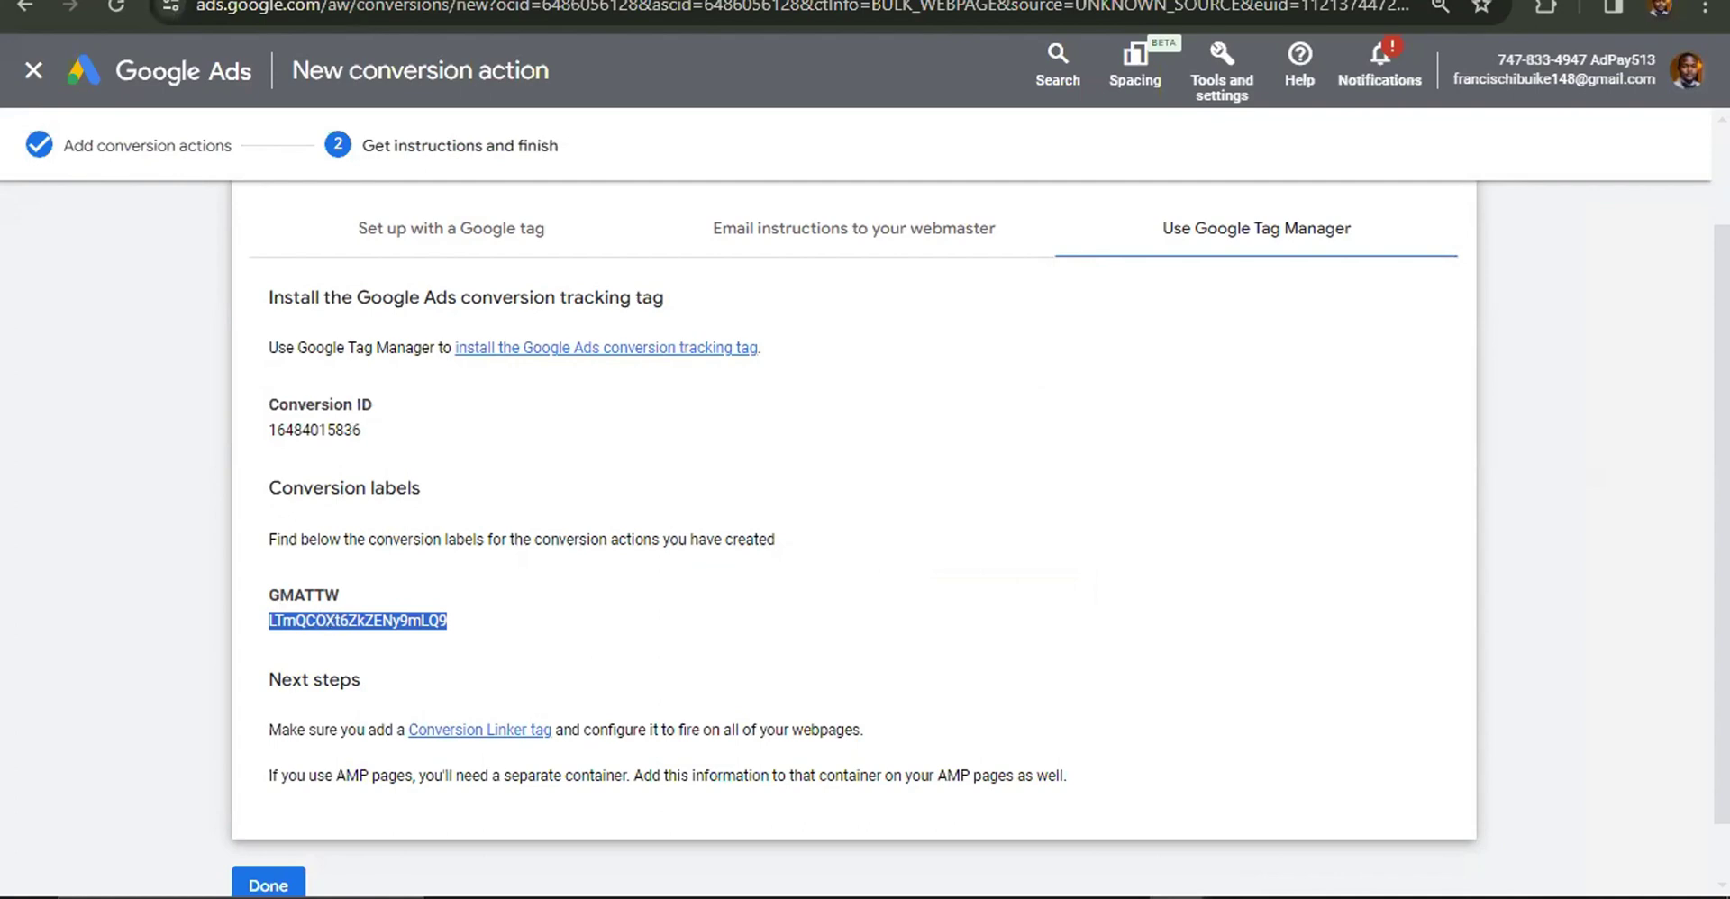
pyautogui.hotkey('ctrl', 'Tab')
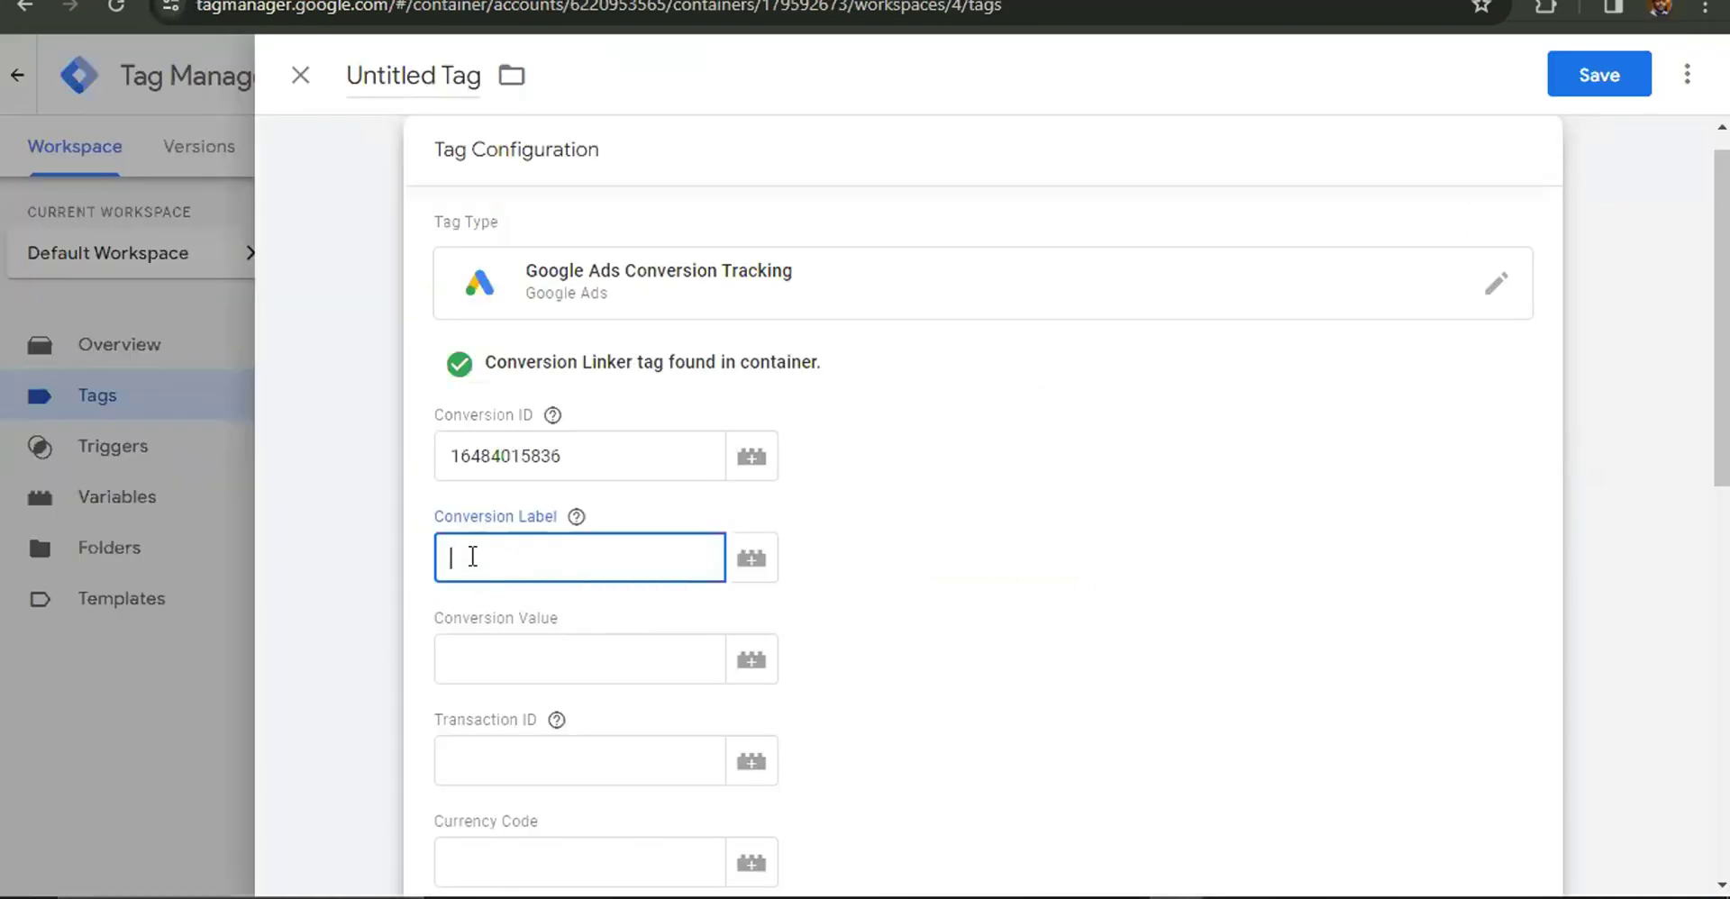
pyautogui.hotkey('ctrl', 'v')
# Assign the "Just Links GMATTW" trigger to the conversion tracking tag.
pyautogui.scroll(-5, 852, 440)
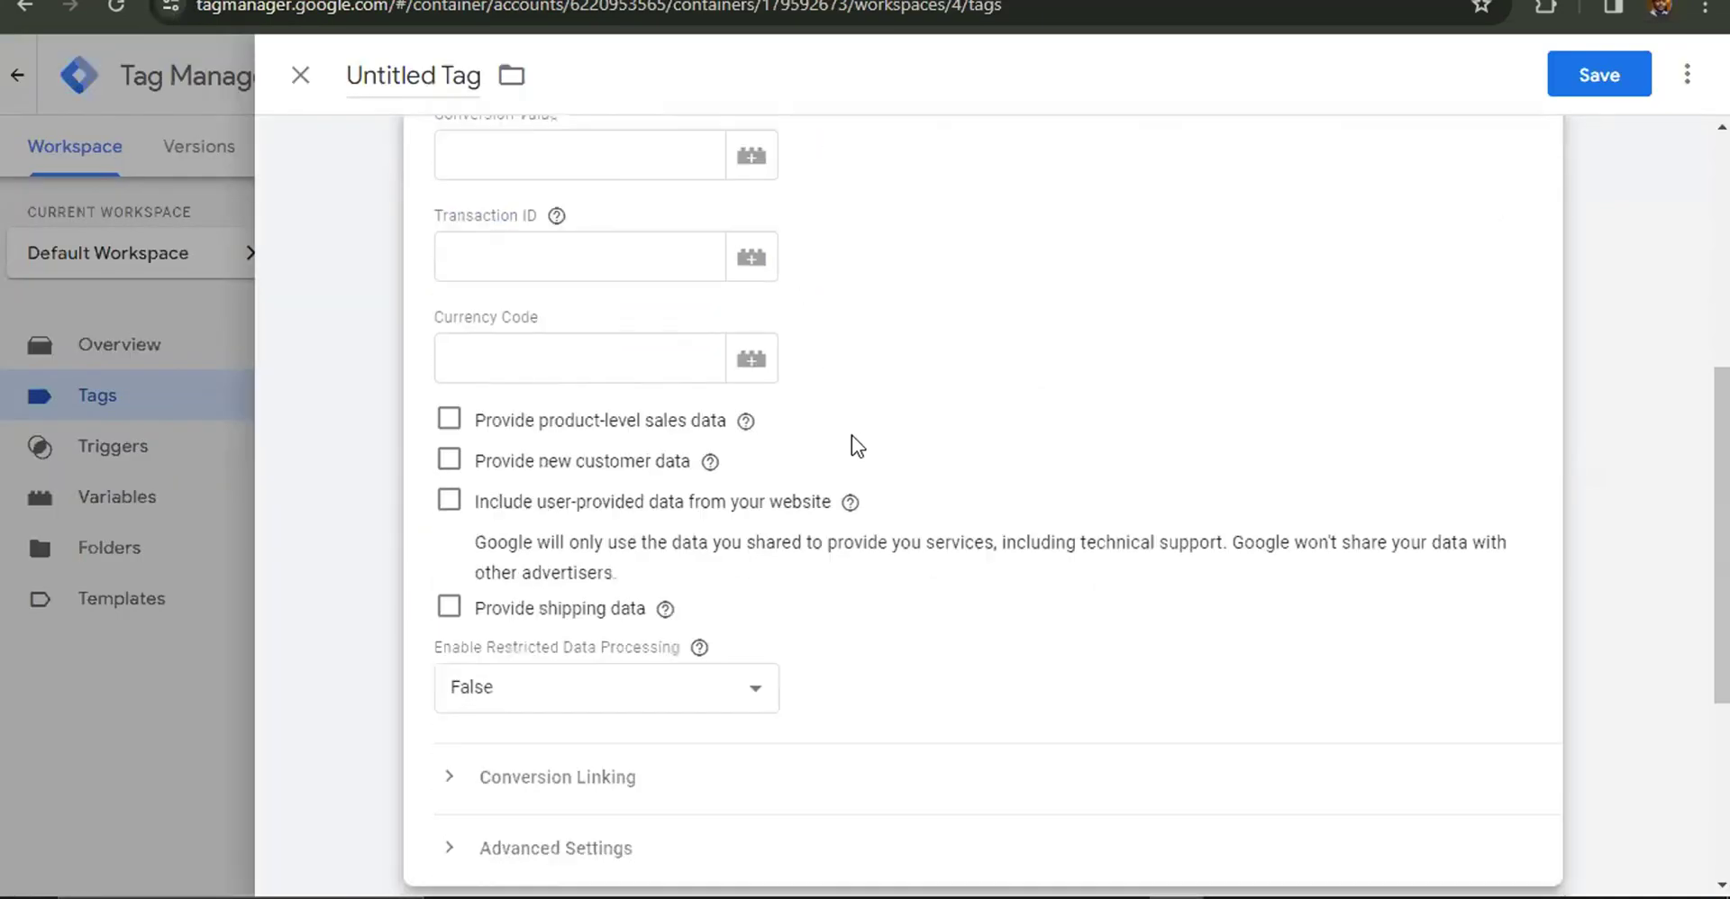
pyautogui.scroll(-4, 856, 443)
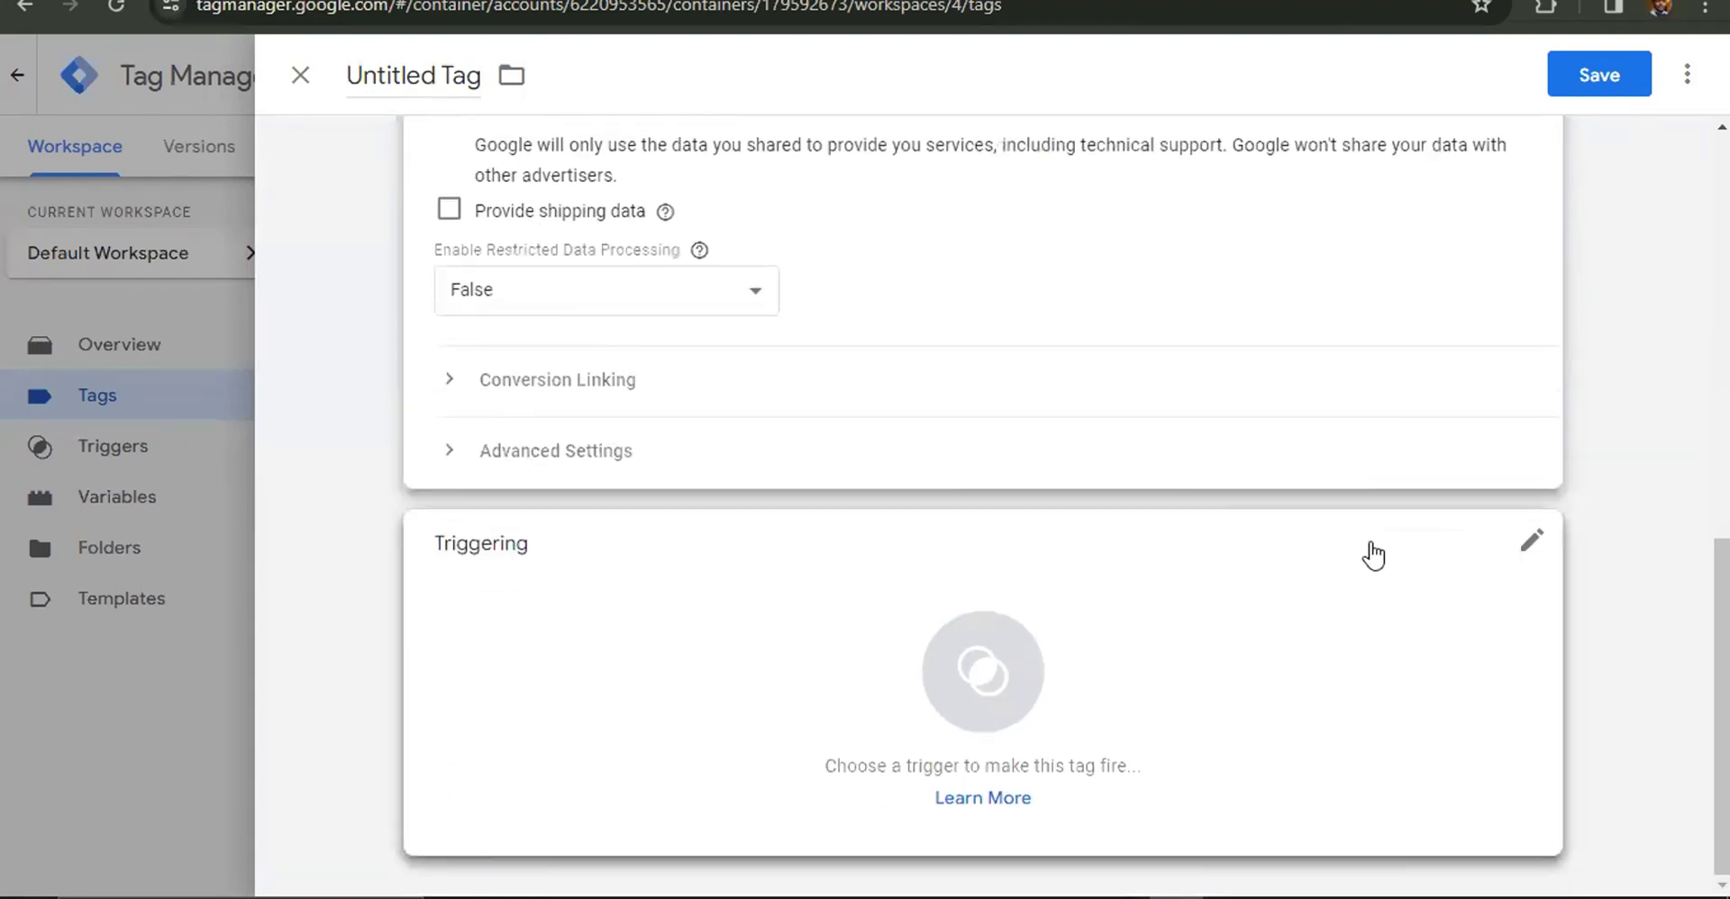
pyautogui.click(1373, 556)
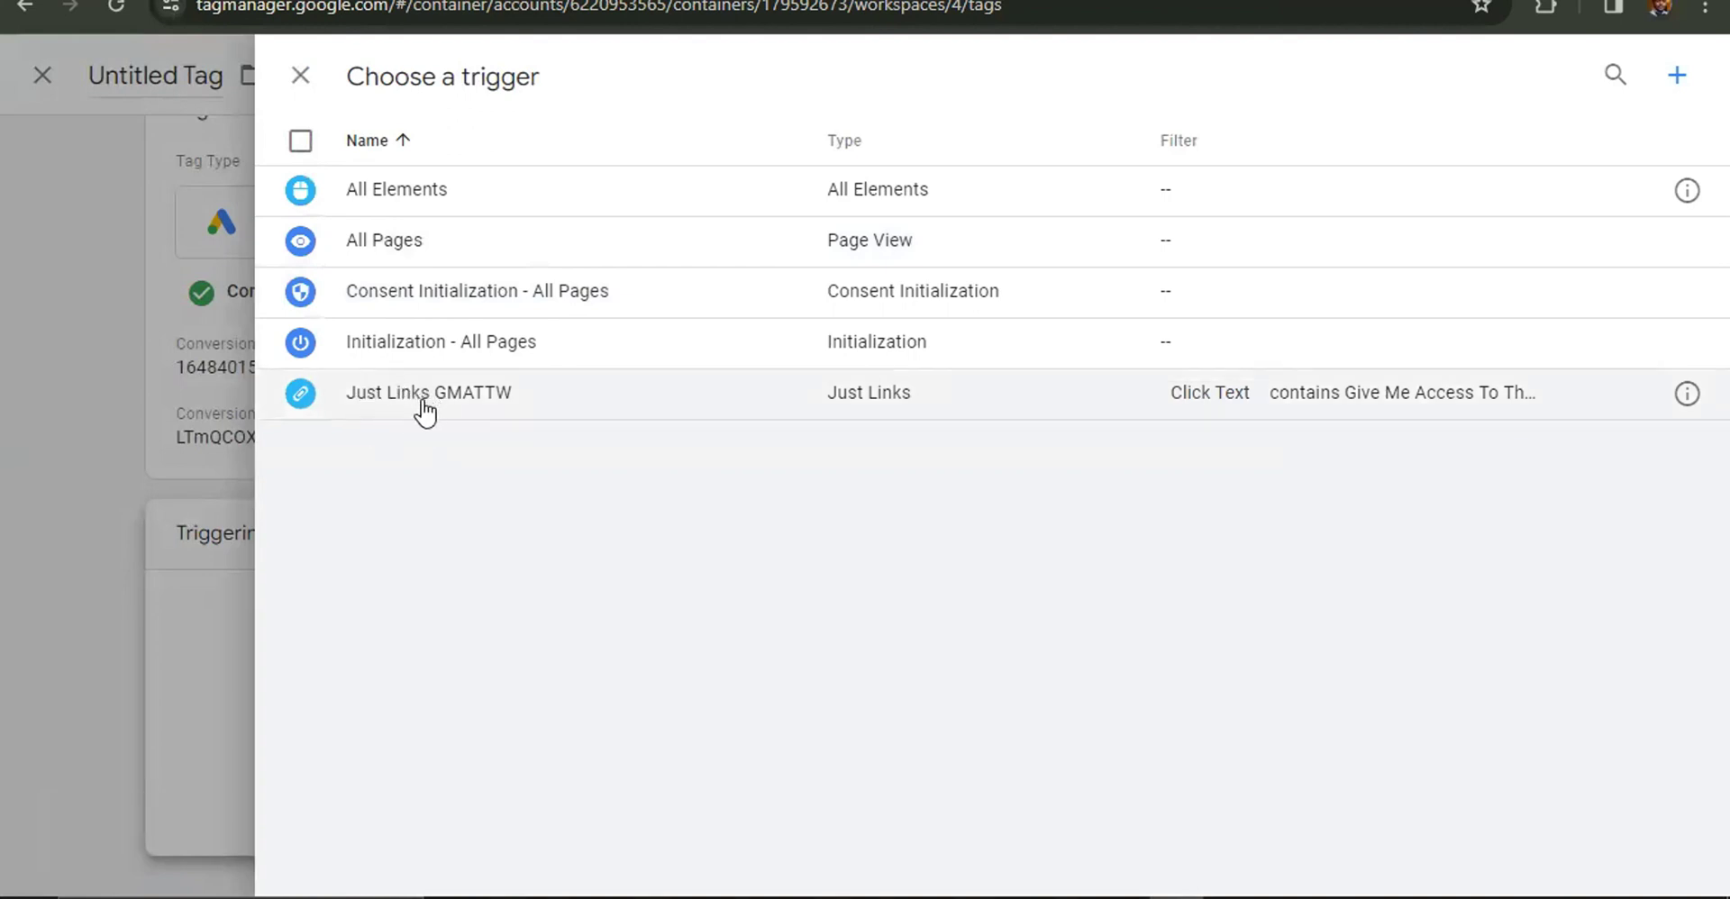
pyautogui.click(580, 384)
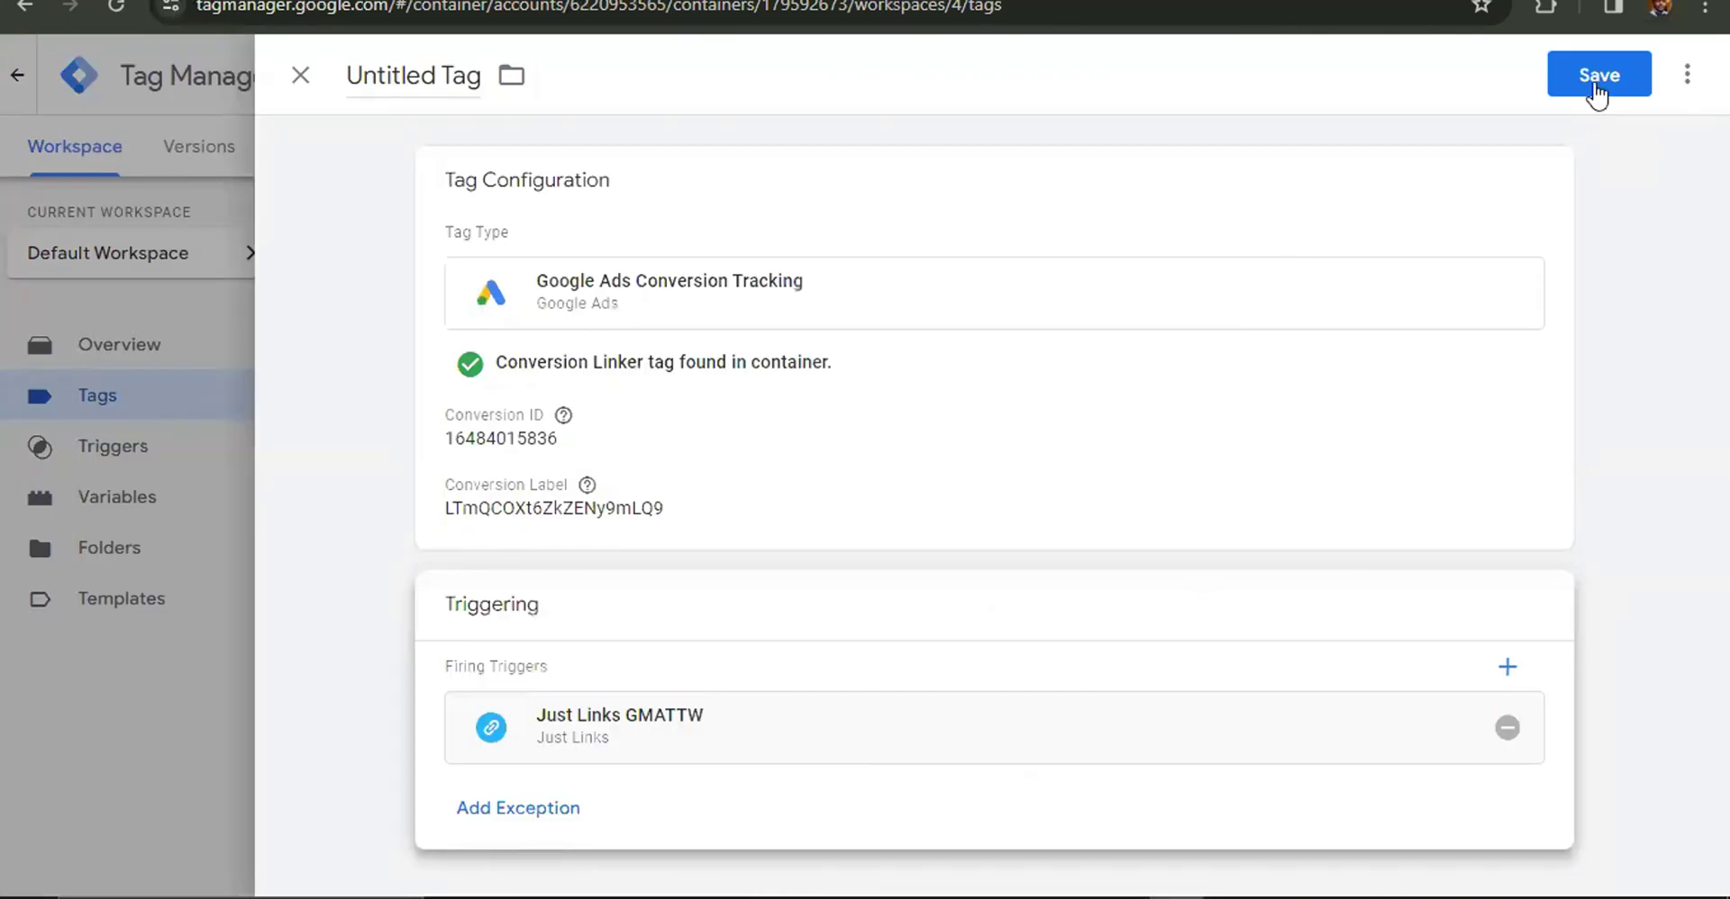
# Save the tag under the name "Google Ads Conversion Tracking GMATTW".
pyautogui.click(1597, 81)
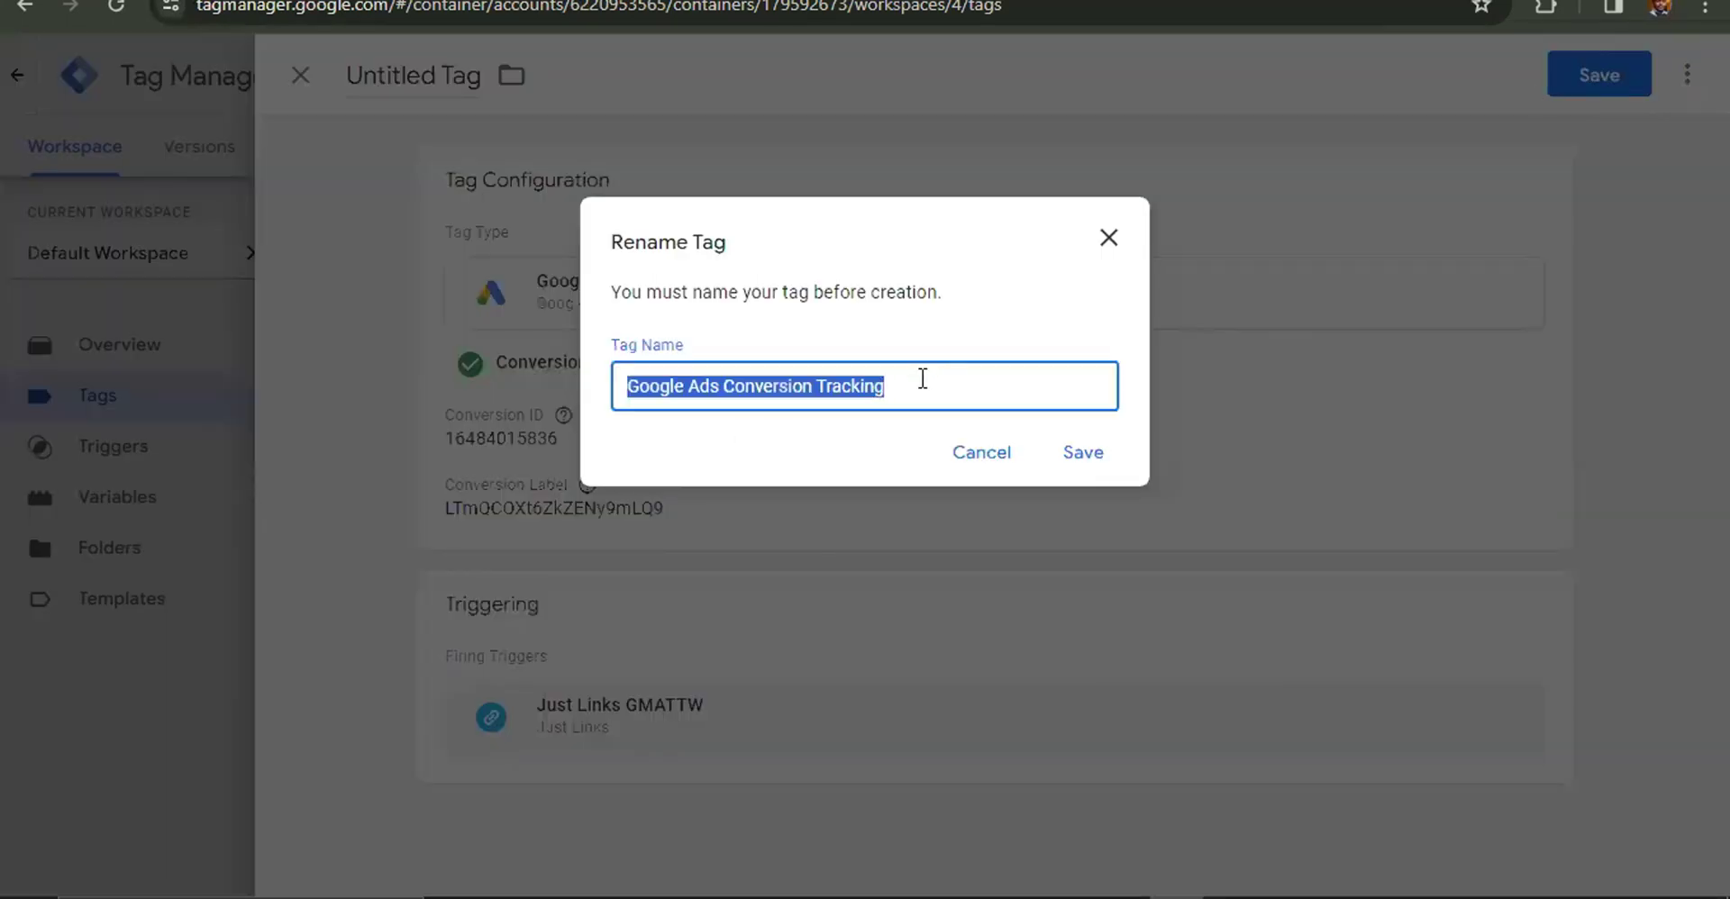
pyautogui.click(970, 379)
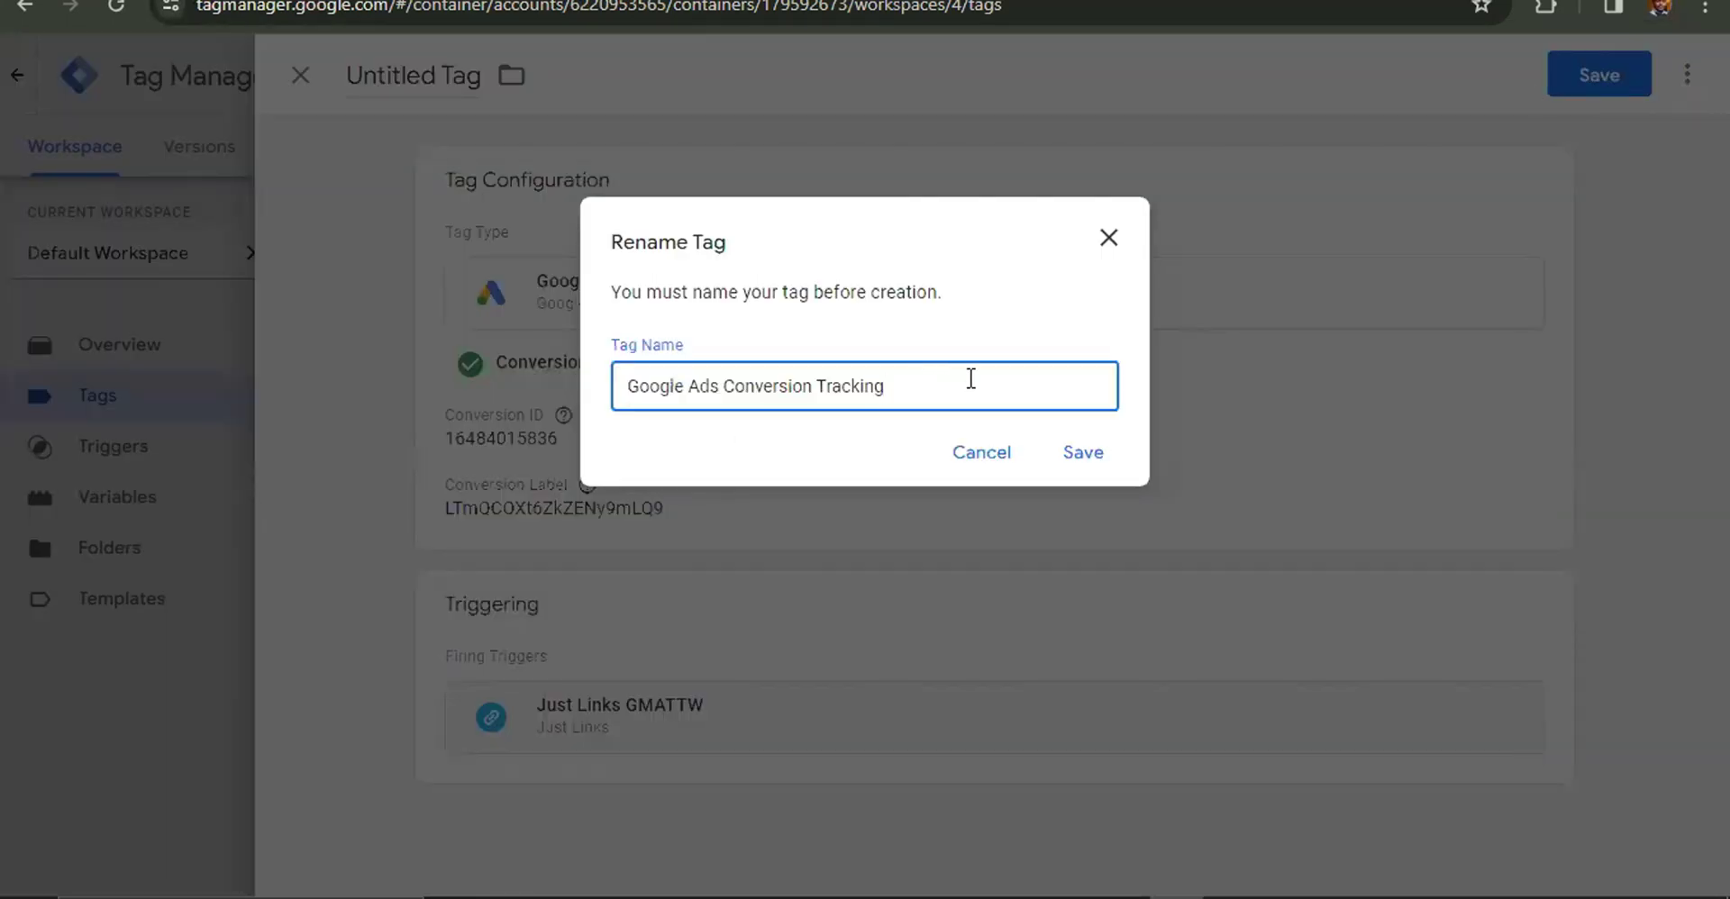
pyautogui.write('GMATTW')
pyautogui.click(1112, 465)
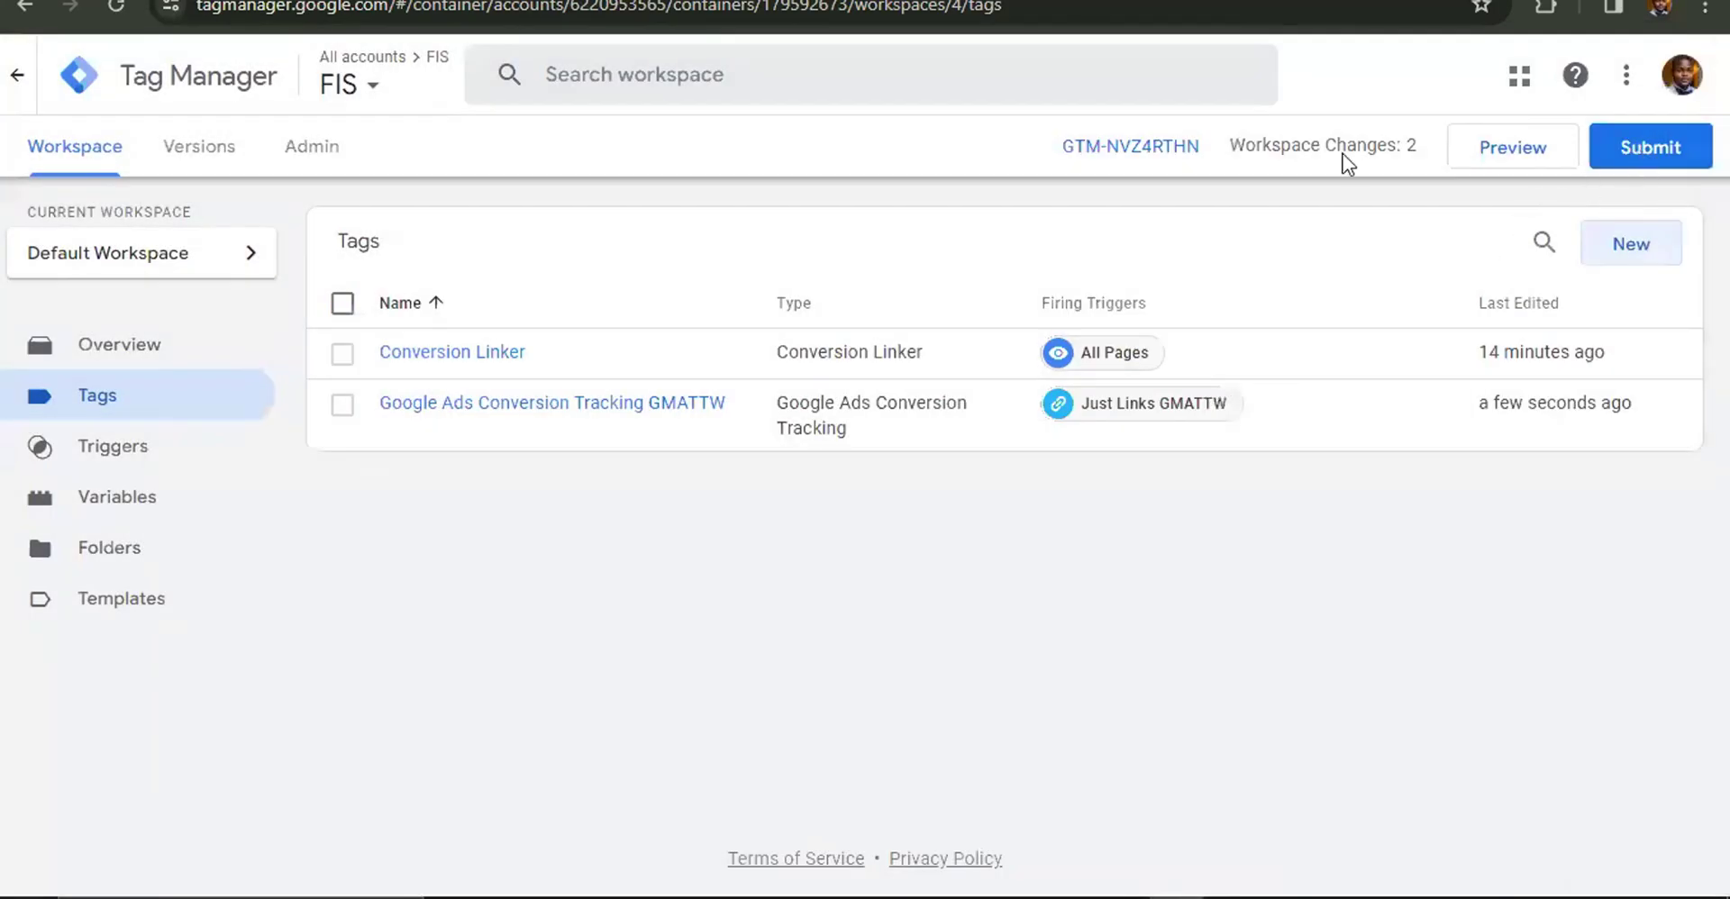
# Submit and publish the workspace changes to the Live environment, skipping the version name and description.
pyautogui.click(1673, 149)
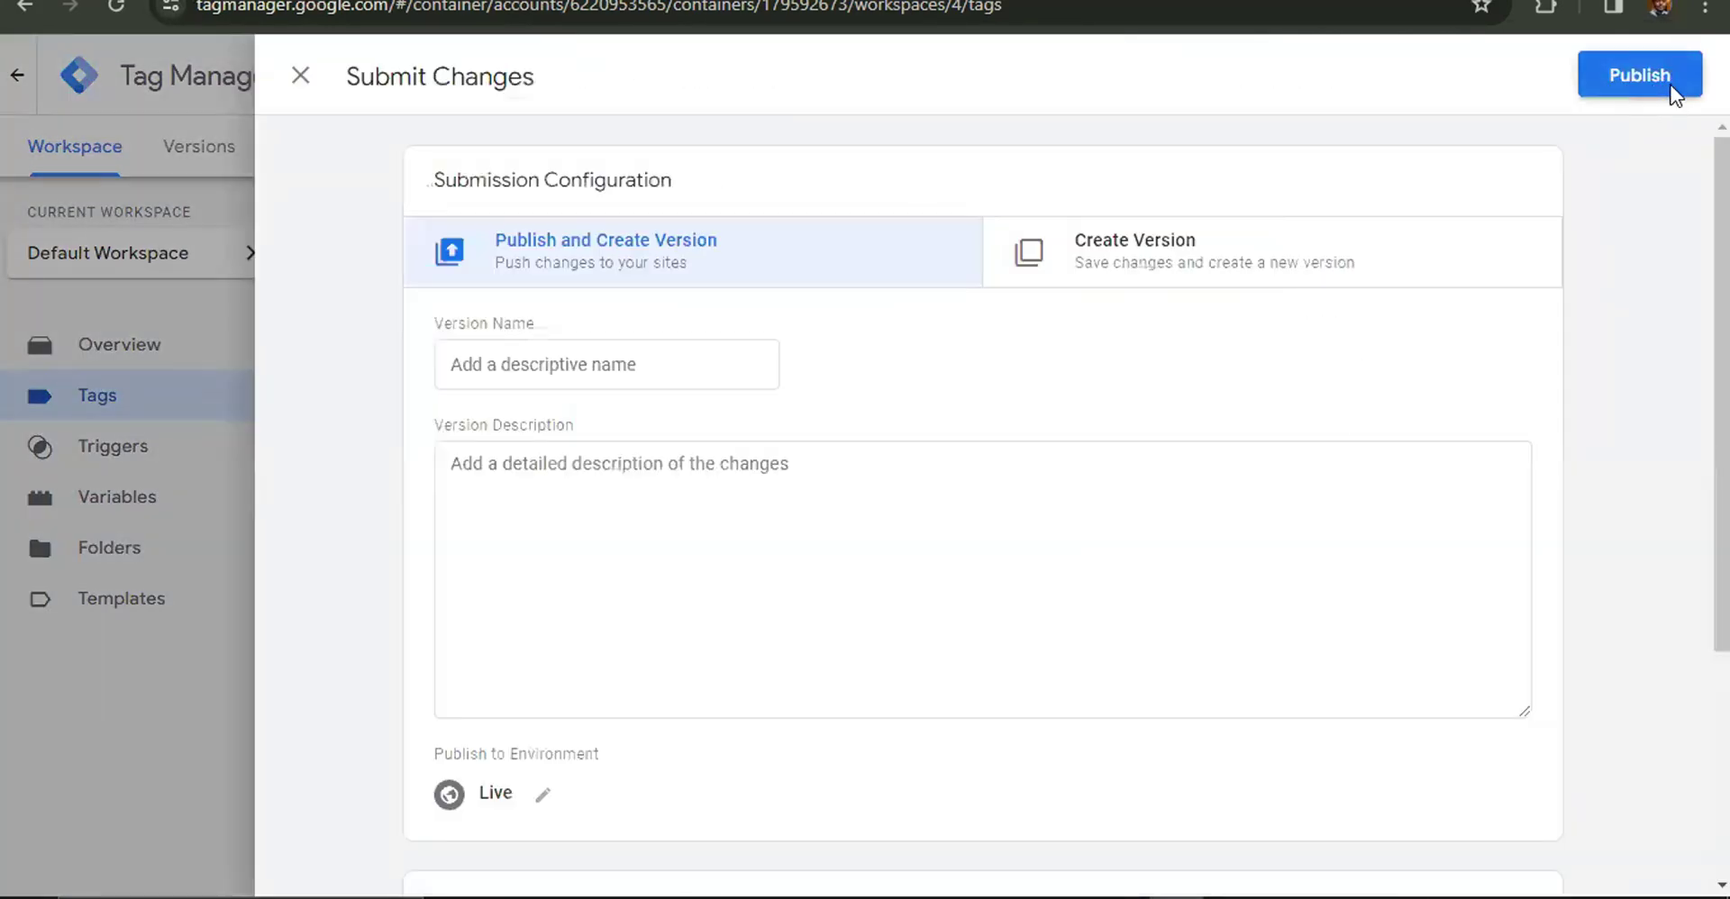
pyautogui.click(1670, 87)
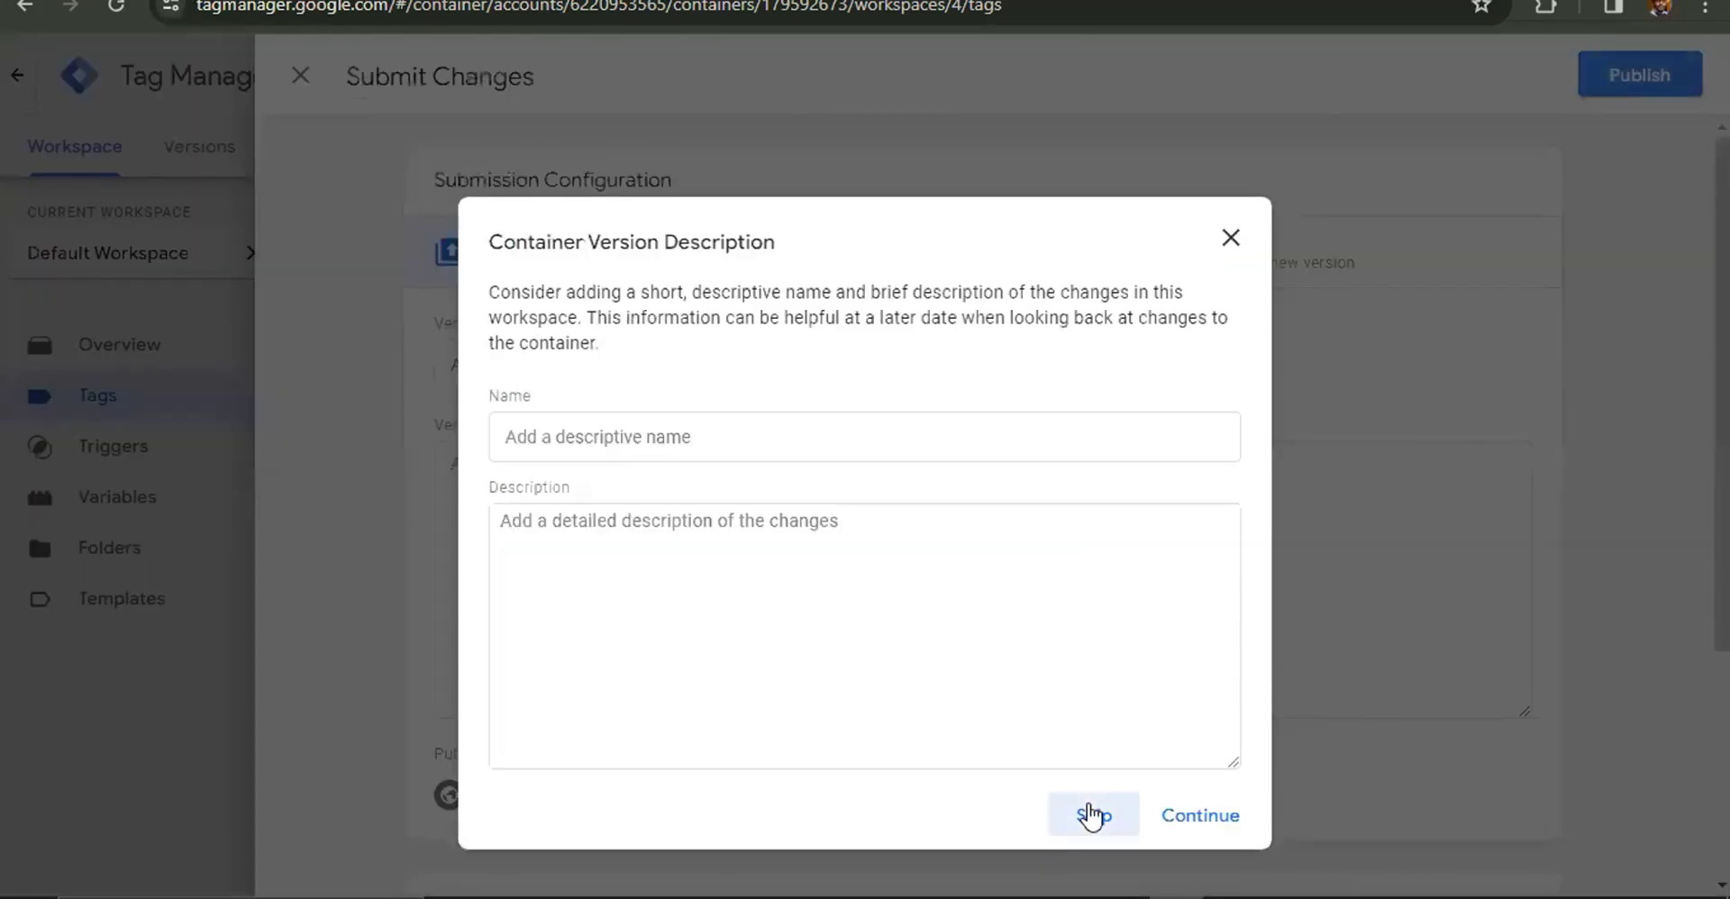
pyautogui.click(1091, 815)
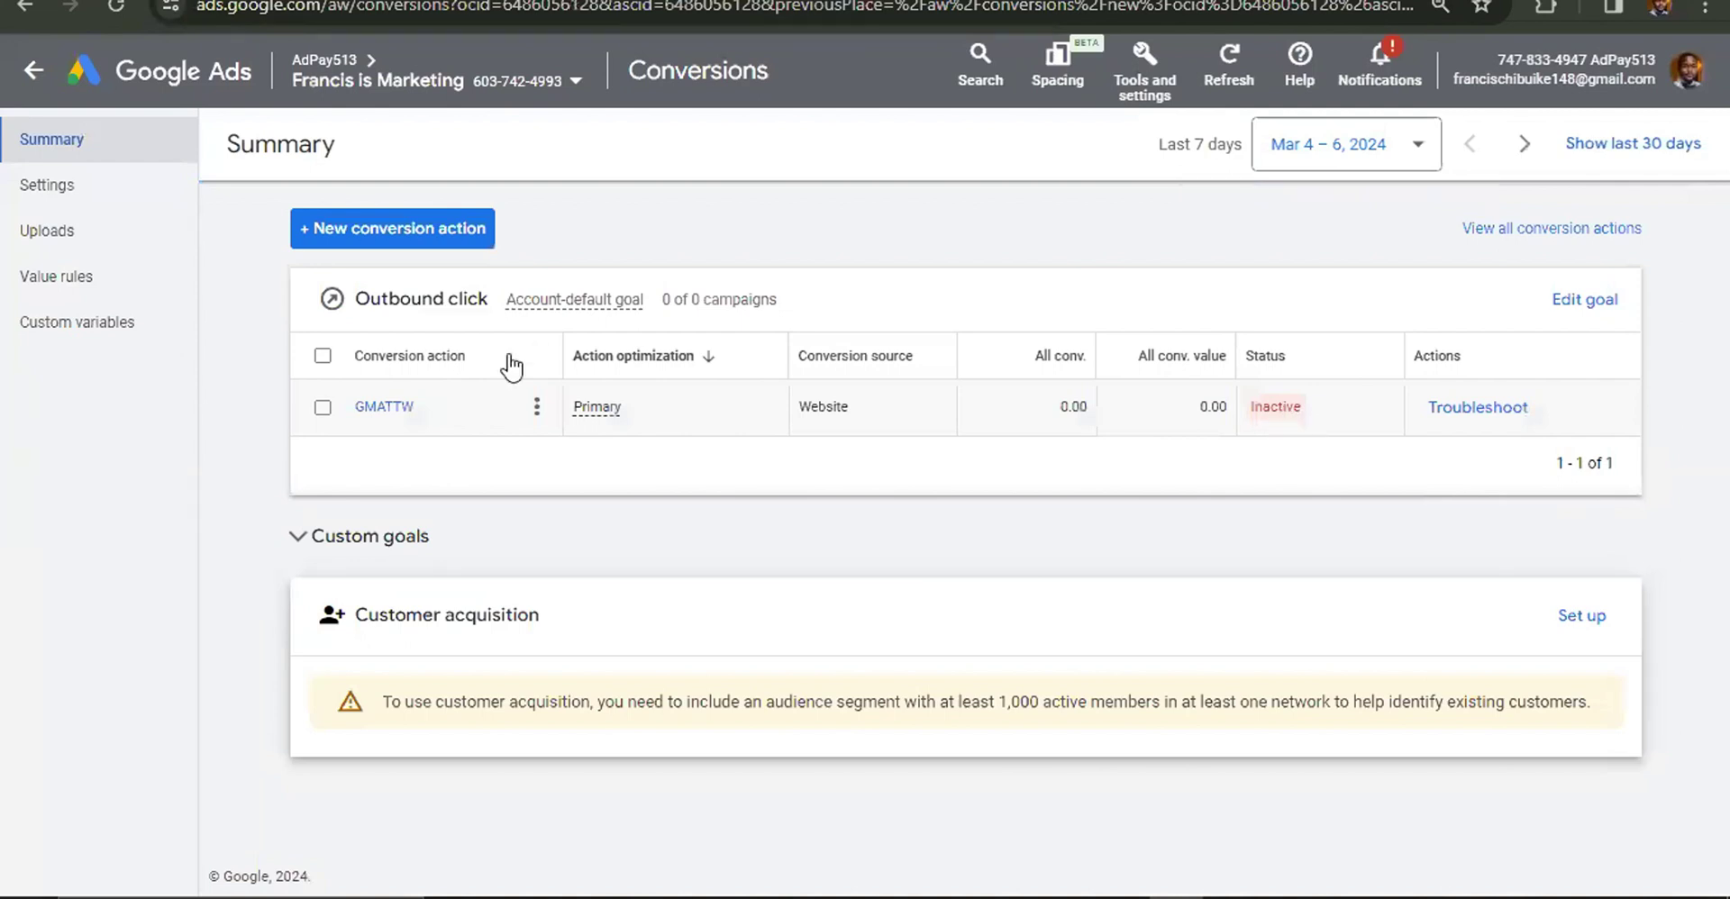
# Dismiss the conversion goals guide on the Google Ads conversions summary and leave it.
pyautogui.moveTo(1283, 410)
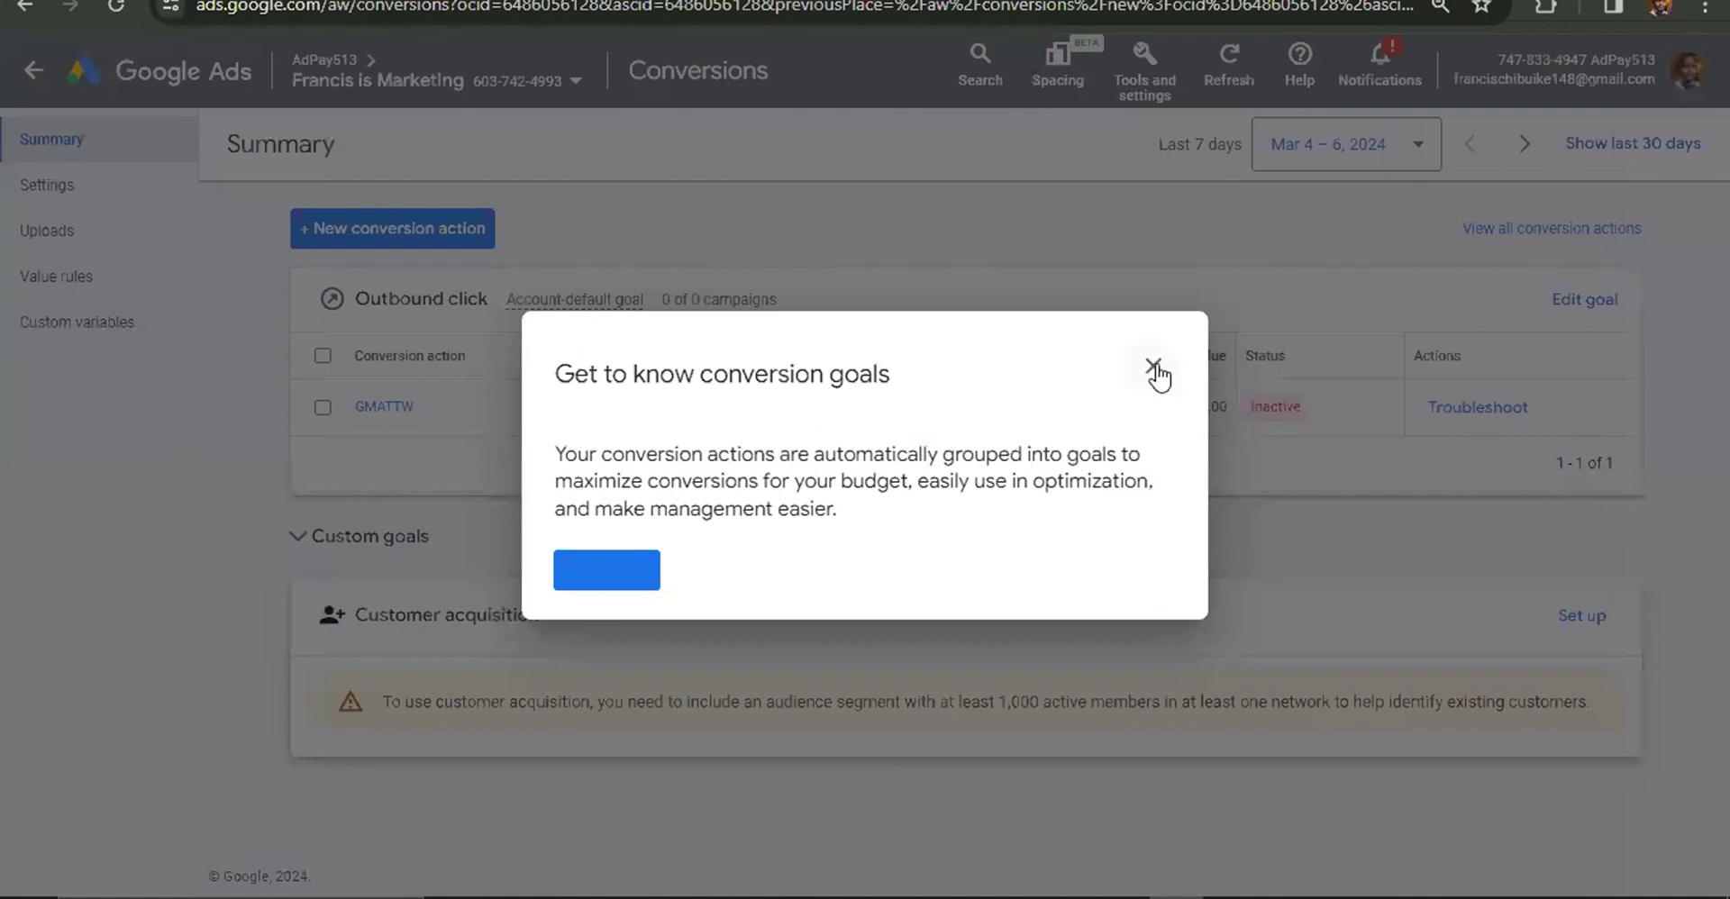
pyautogui.click(937, 192)
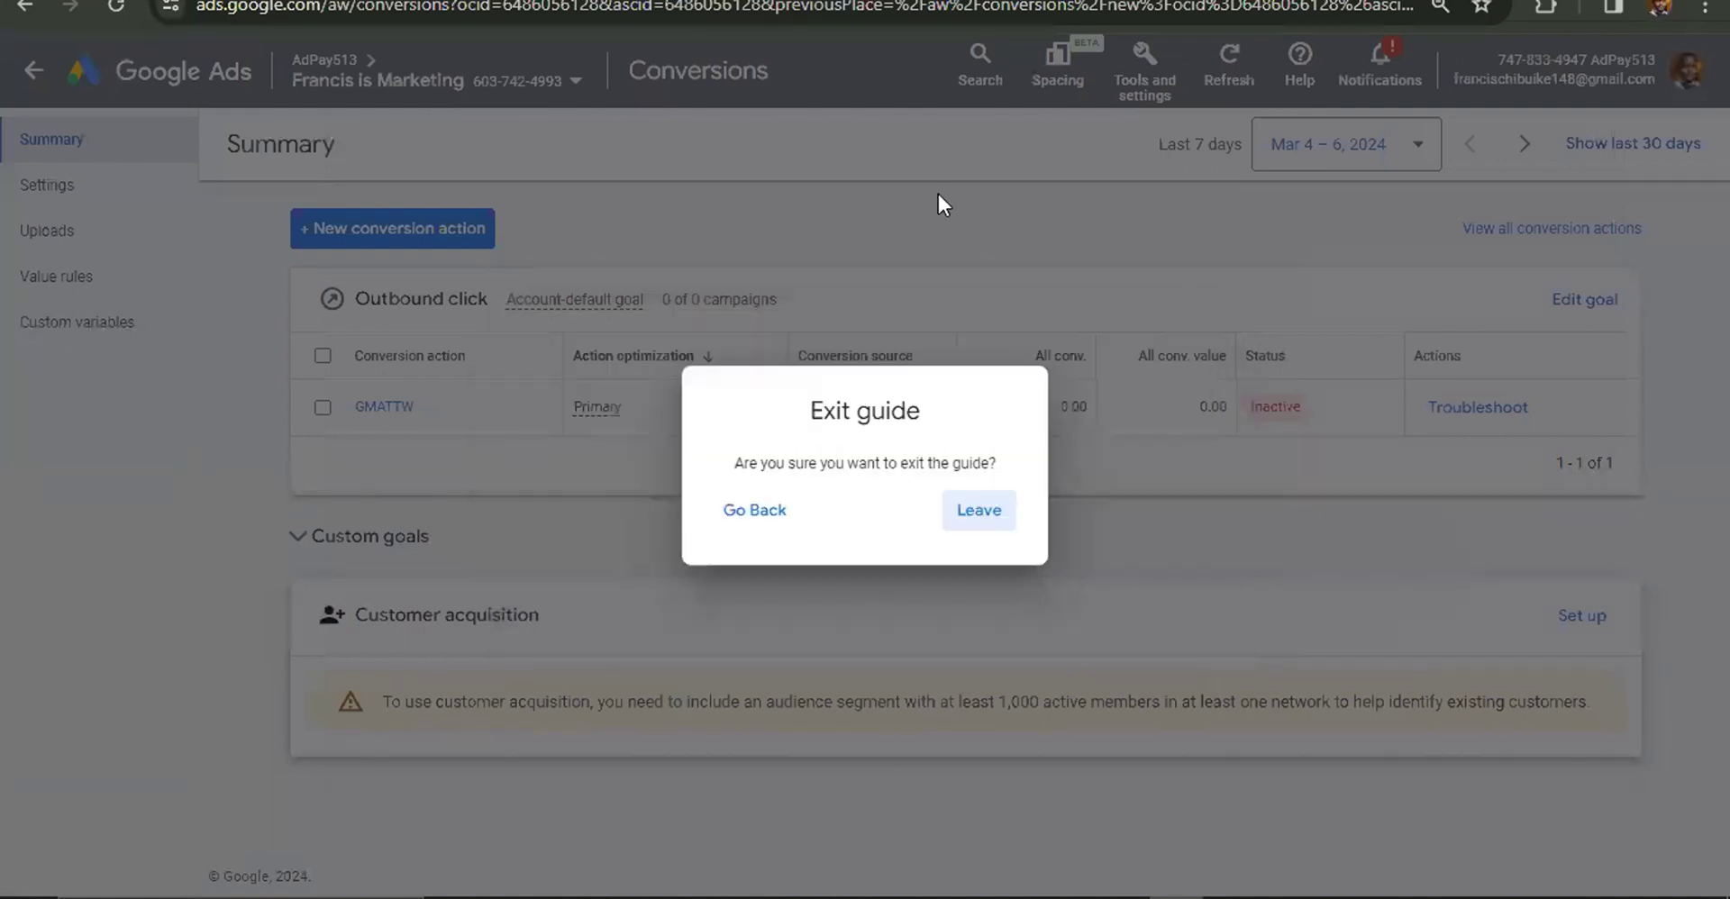
pyautogui.click(973, 521)
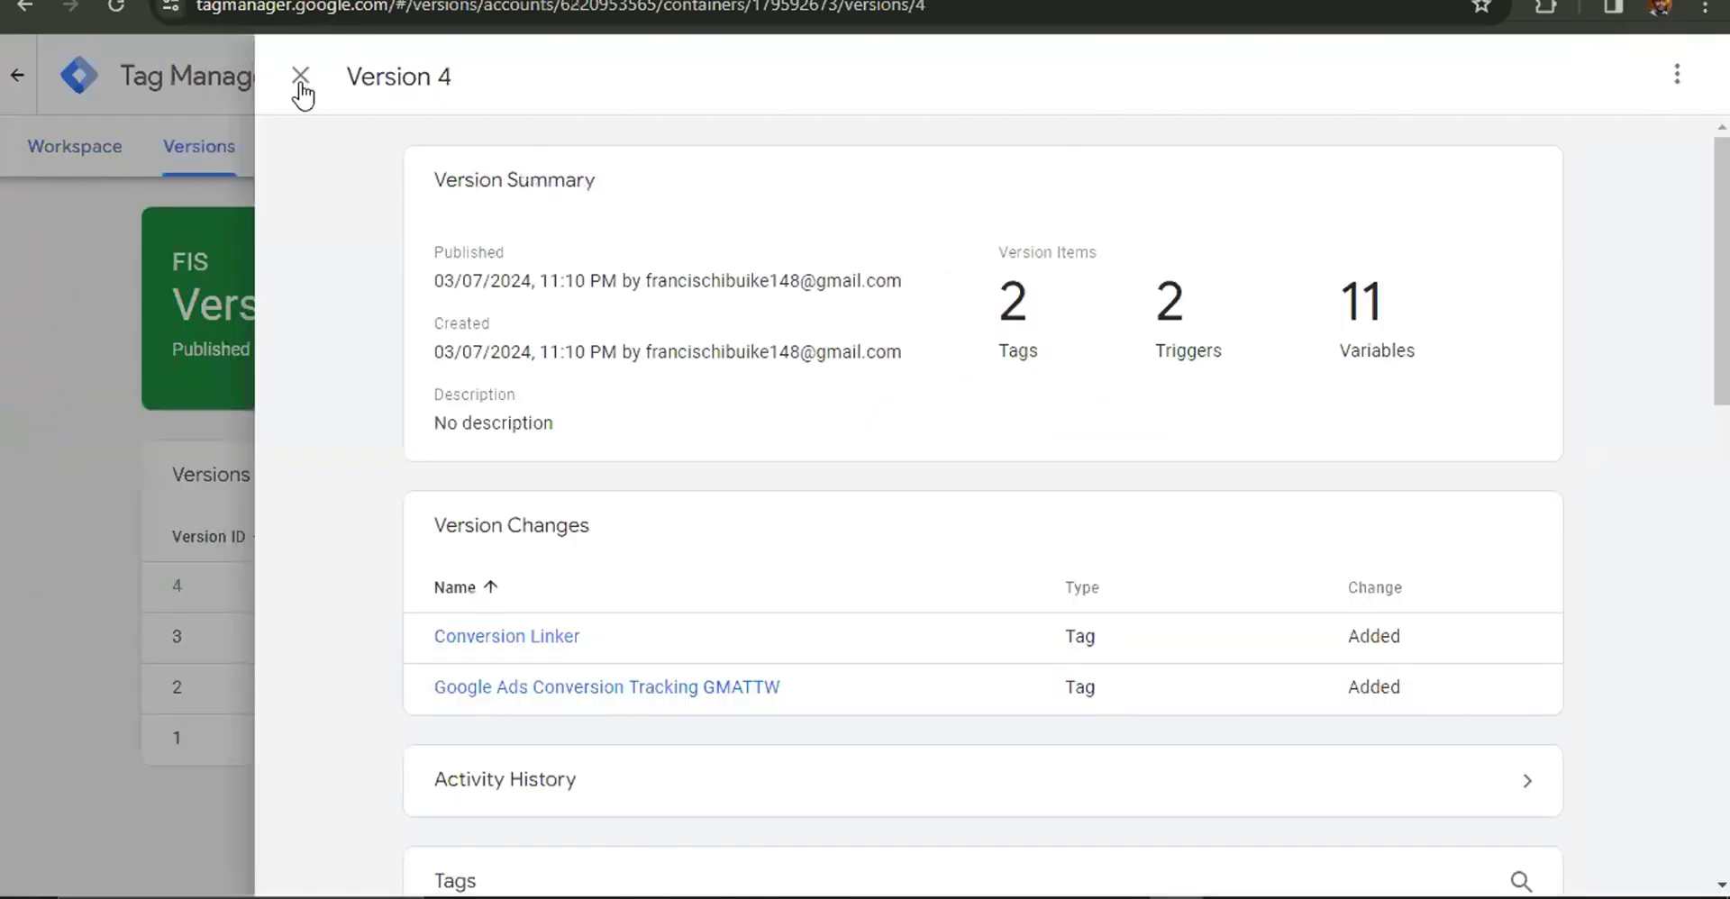
# Close the published version's details in Tag Manager and start preview mode from the workspace.
pyautogui.click(301, 85)
pyautogui.click(91, 153)
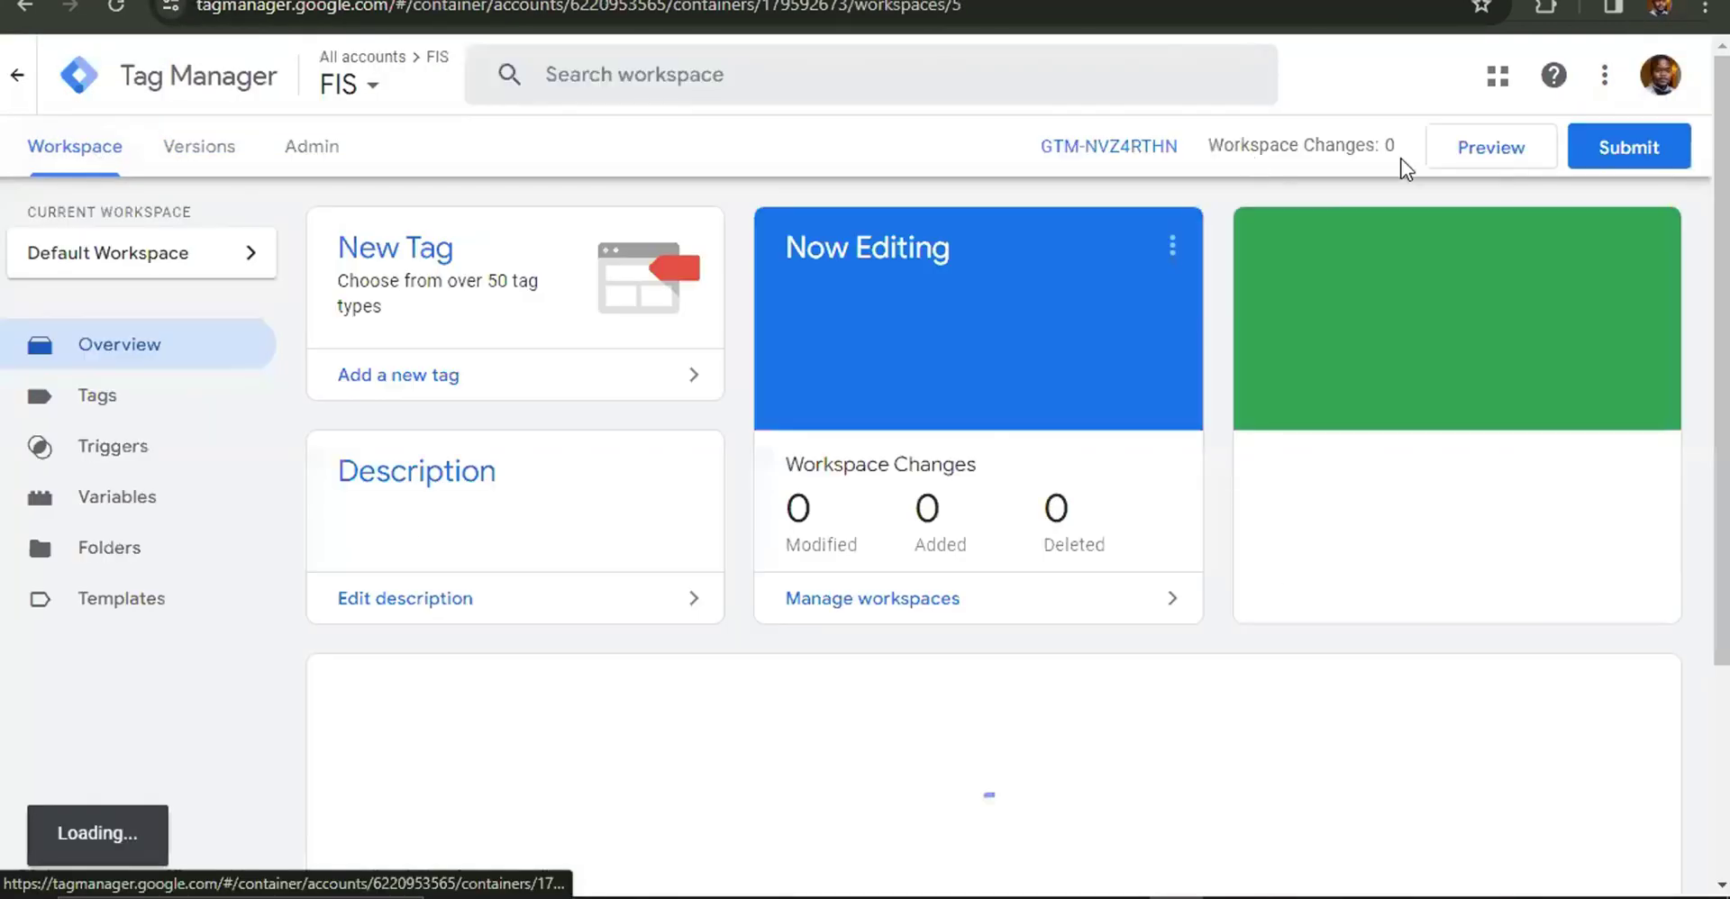
pyautogui.click(1524, 150)
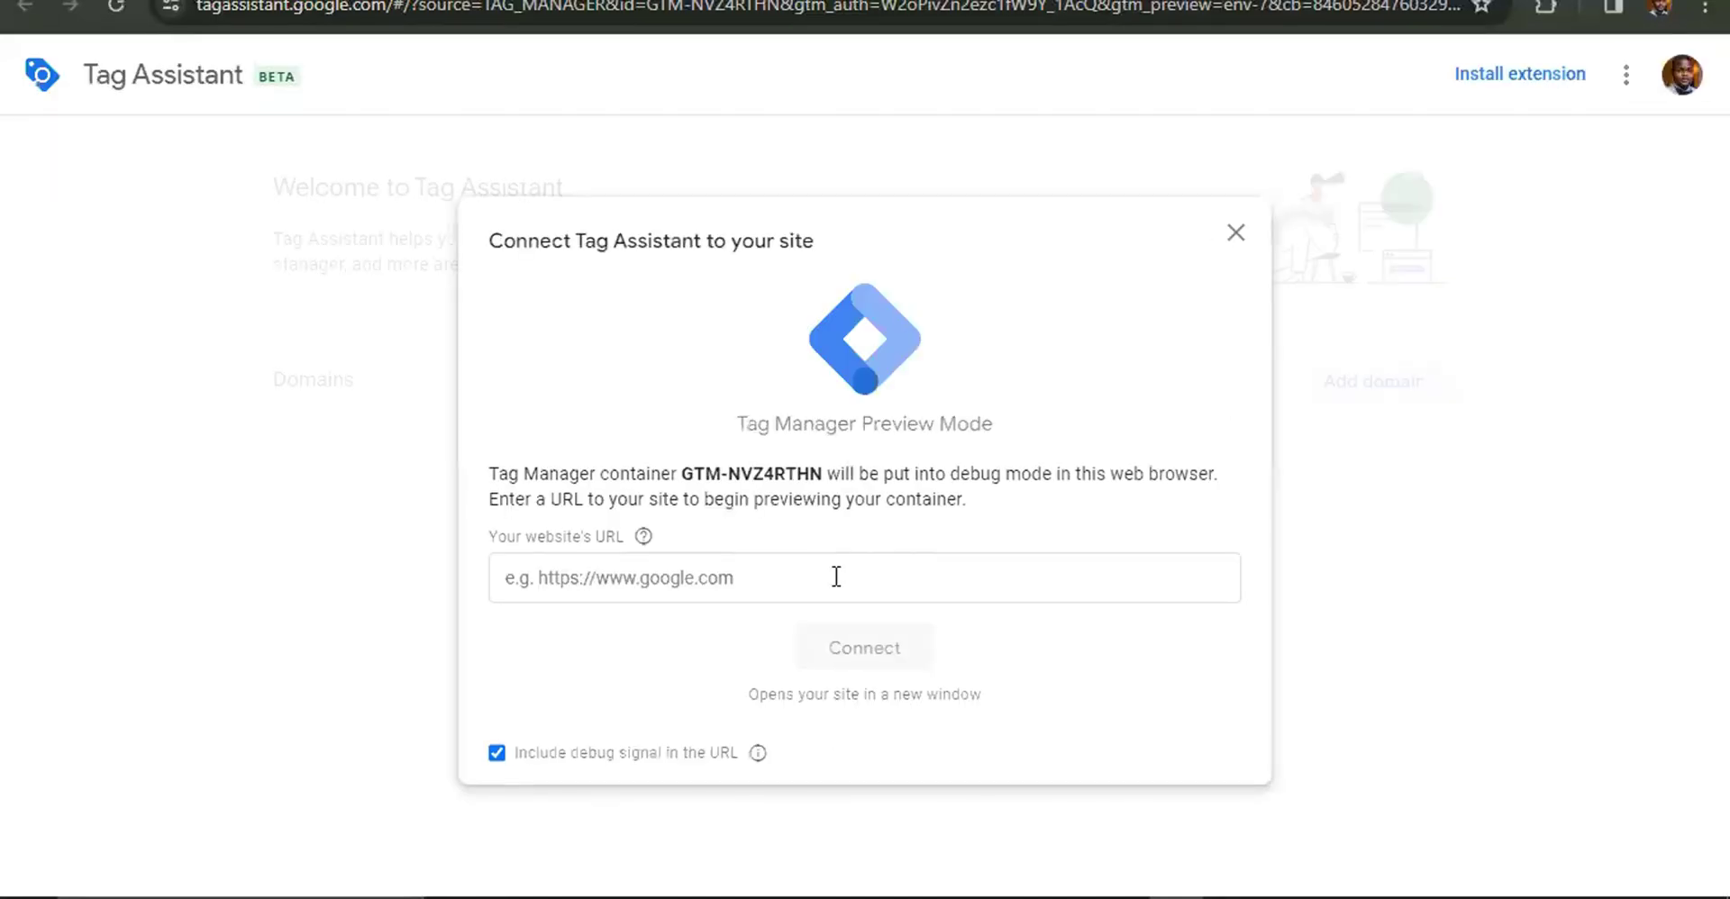
pyautogui.click(836, 576)
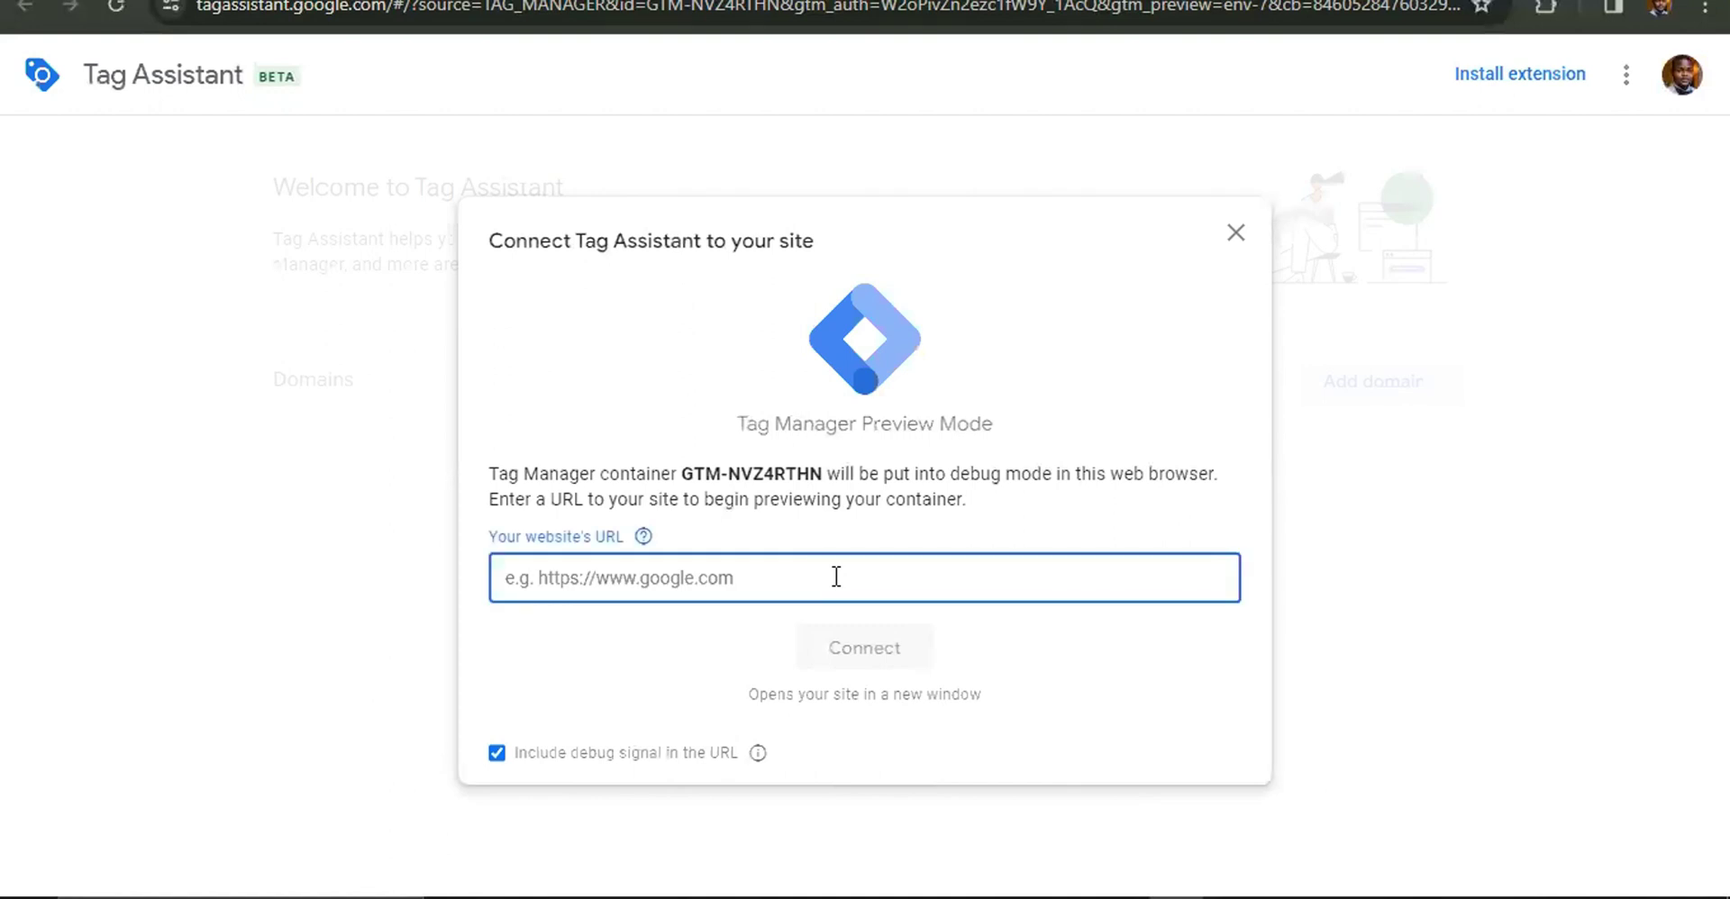
pyautogui.write('www.')
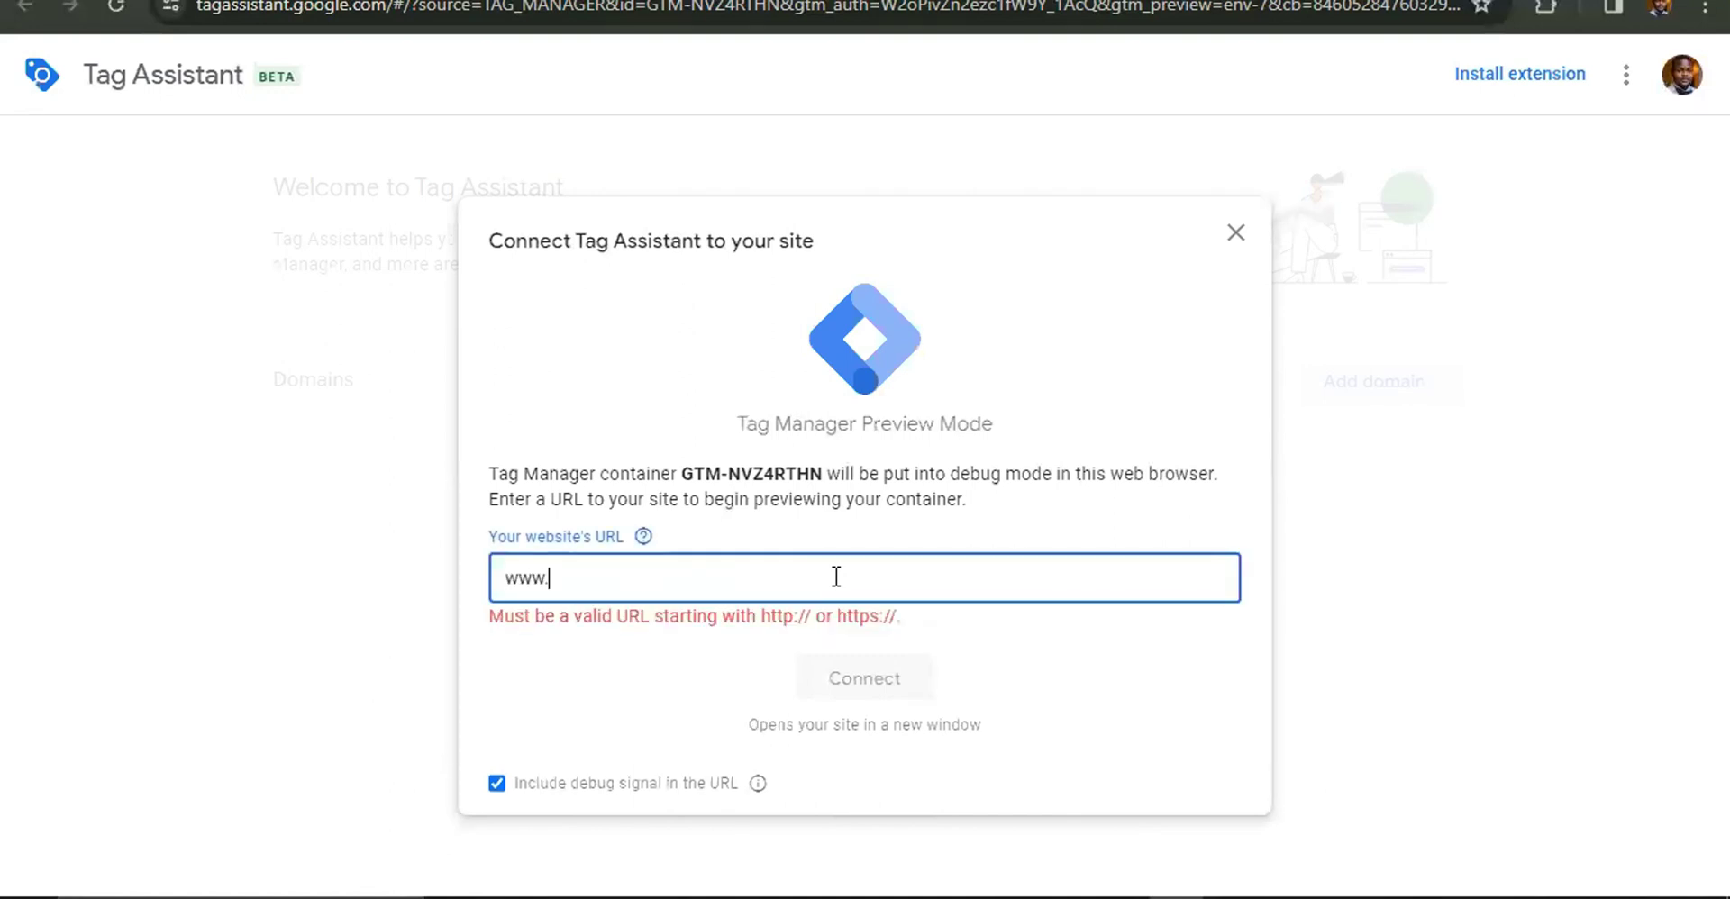
pyautogui.write('francischibuike')
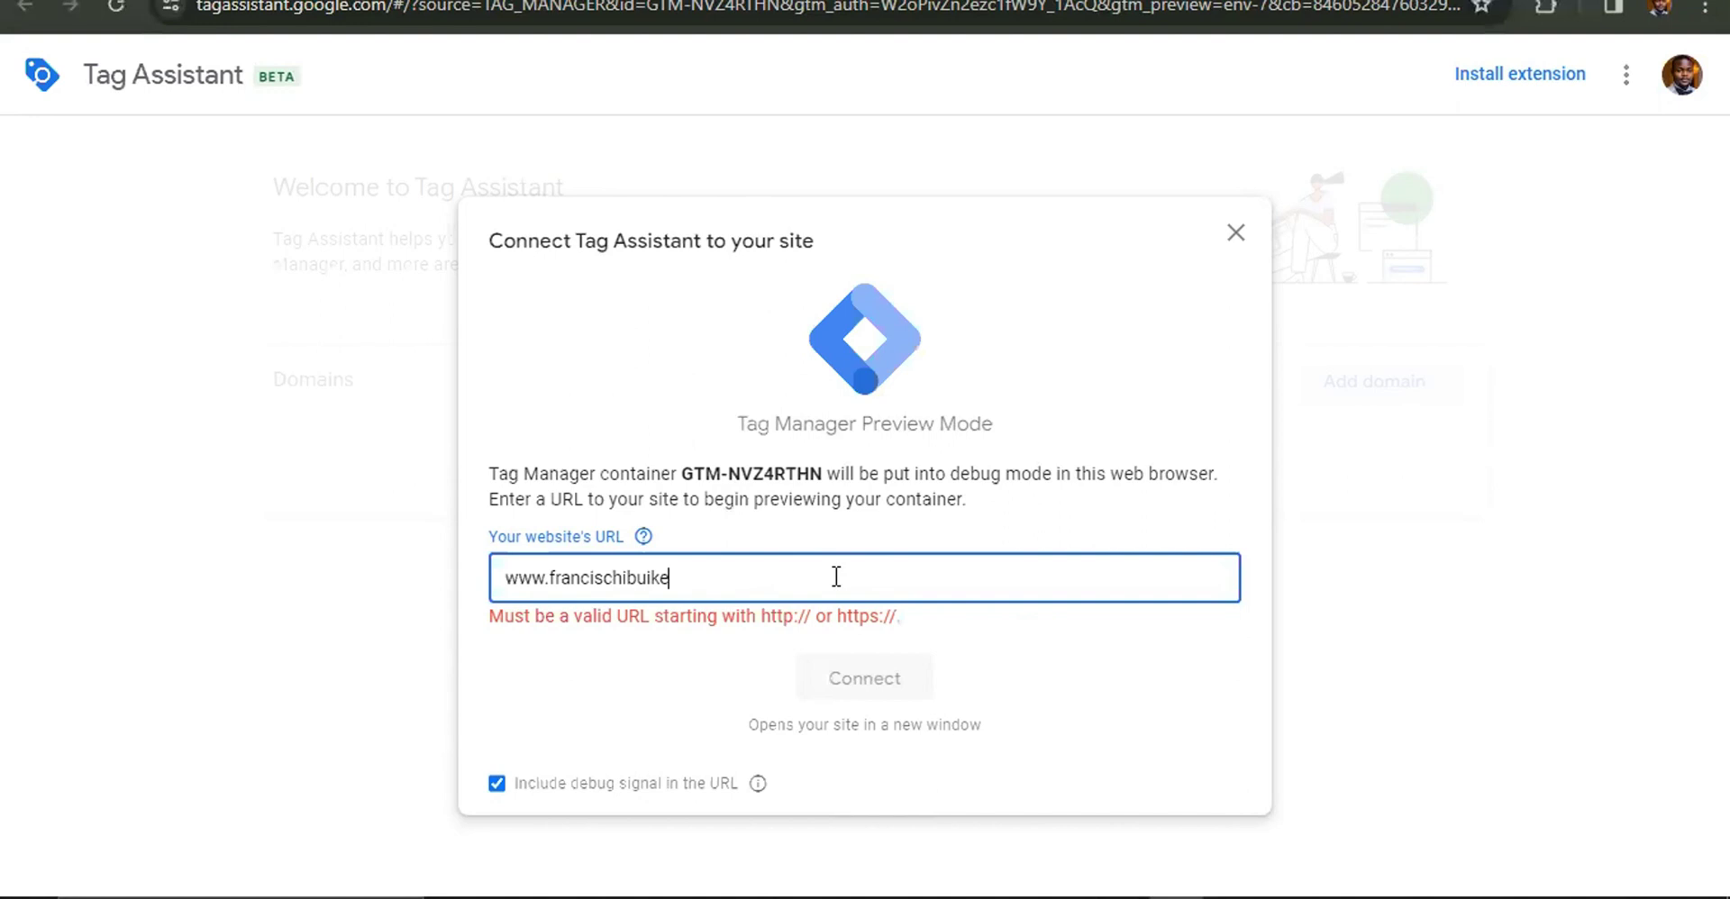
pyautogui.write('.com/webinar')
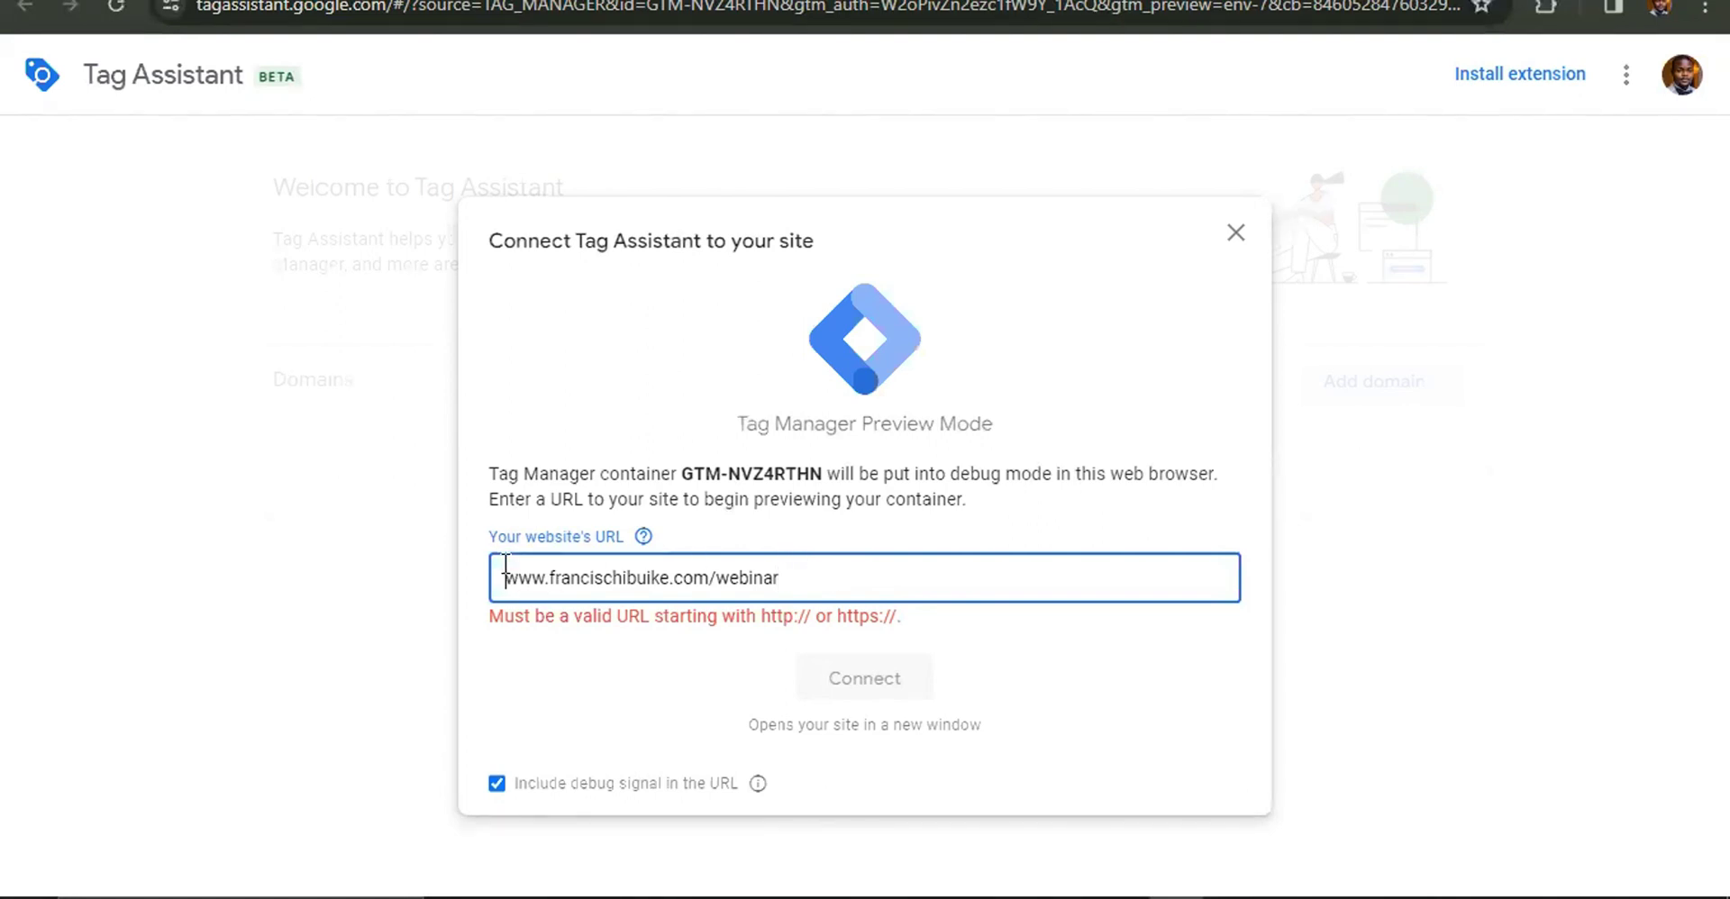
pyautogui.write('https')
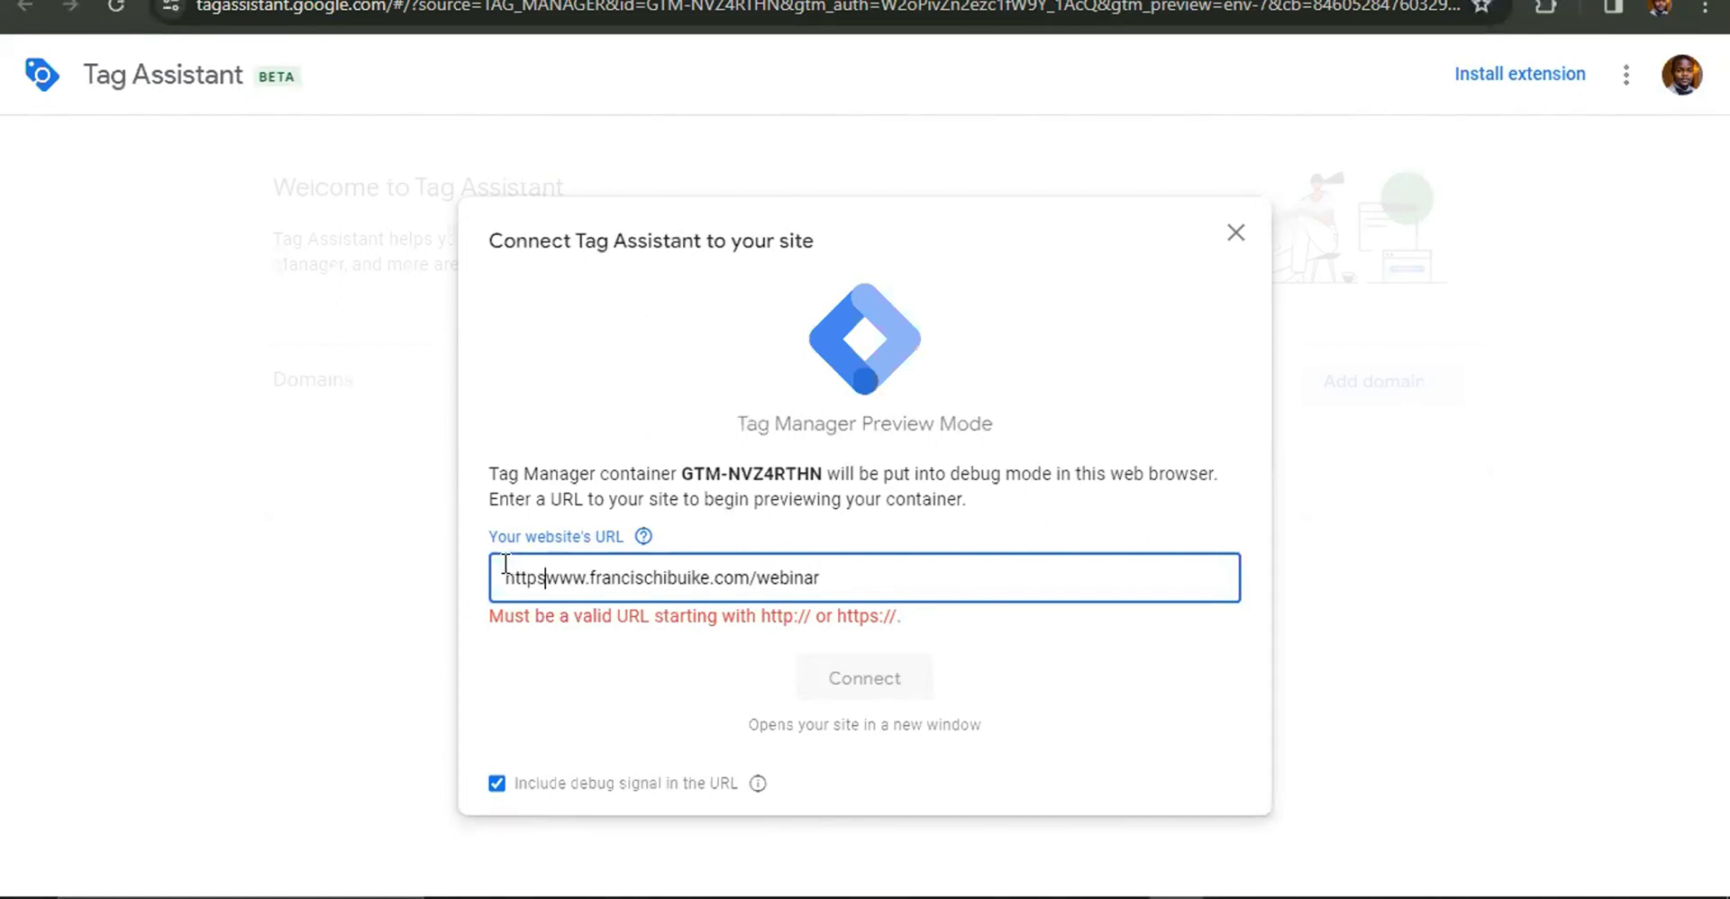
pyautogui.write(':/')
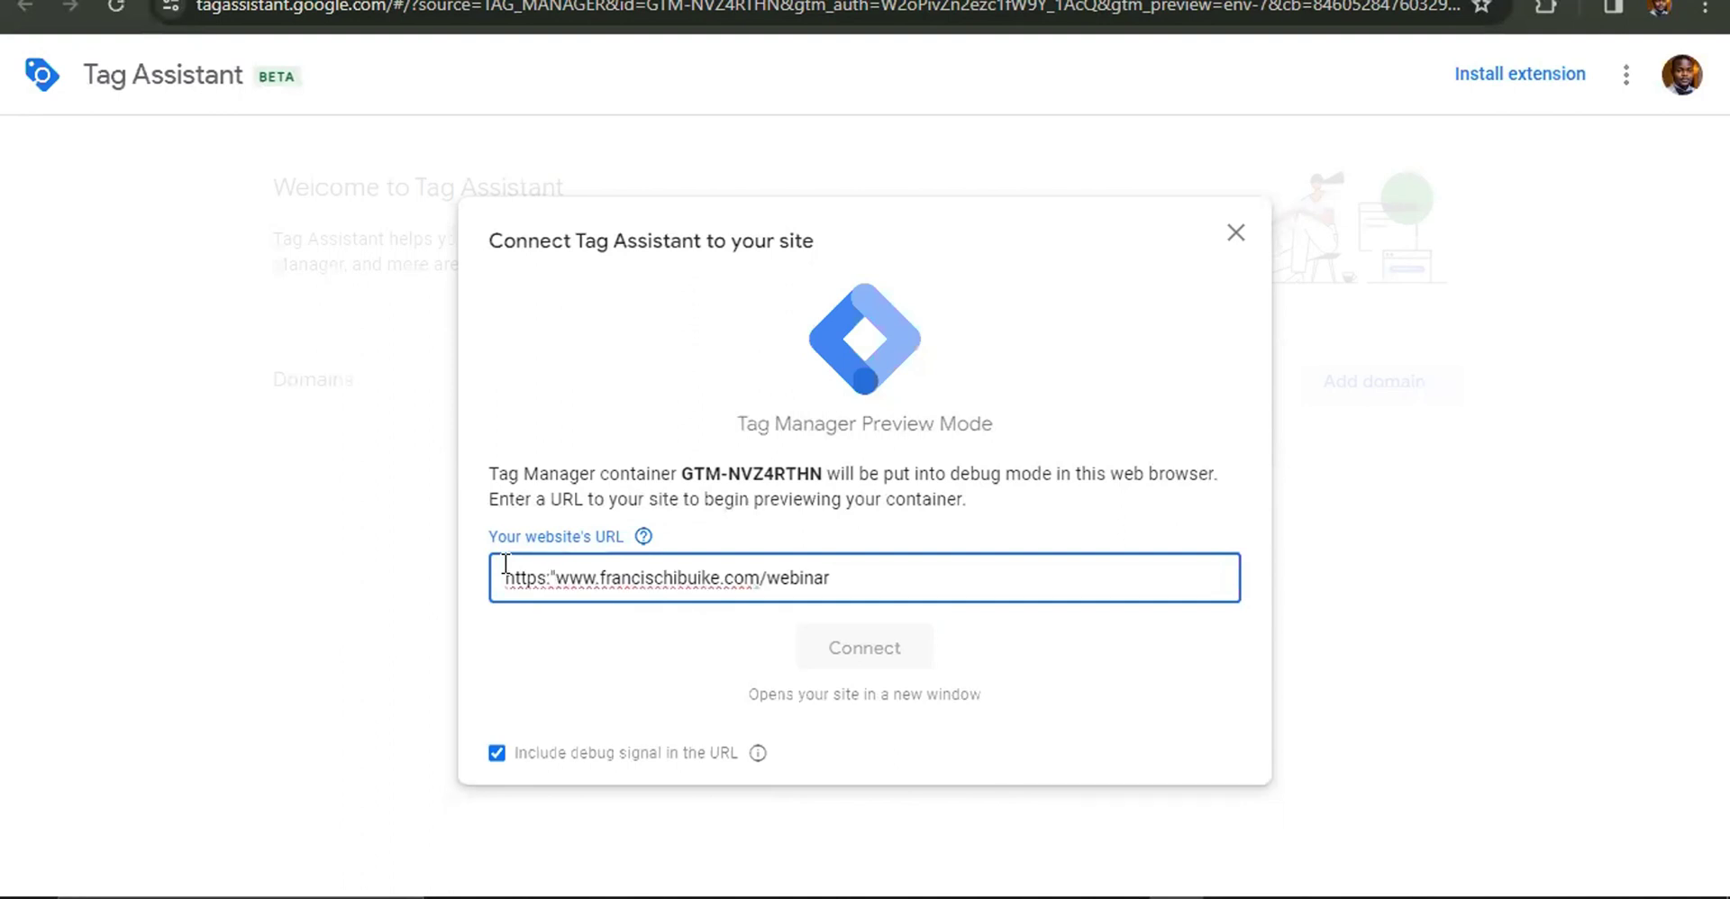
pyautogui.write('/')
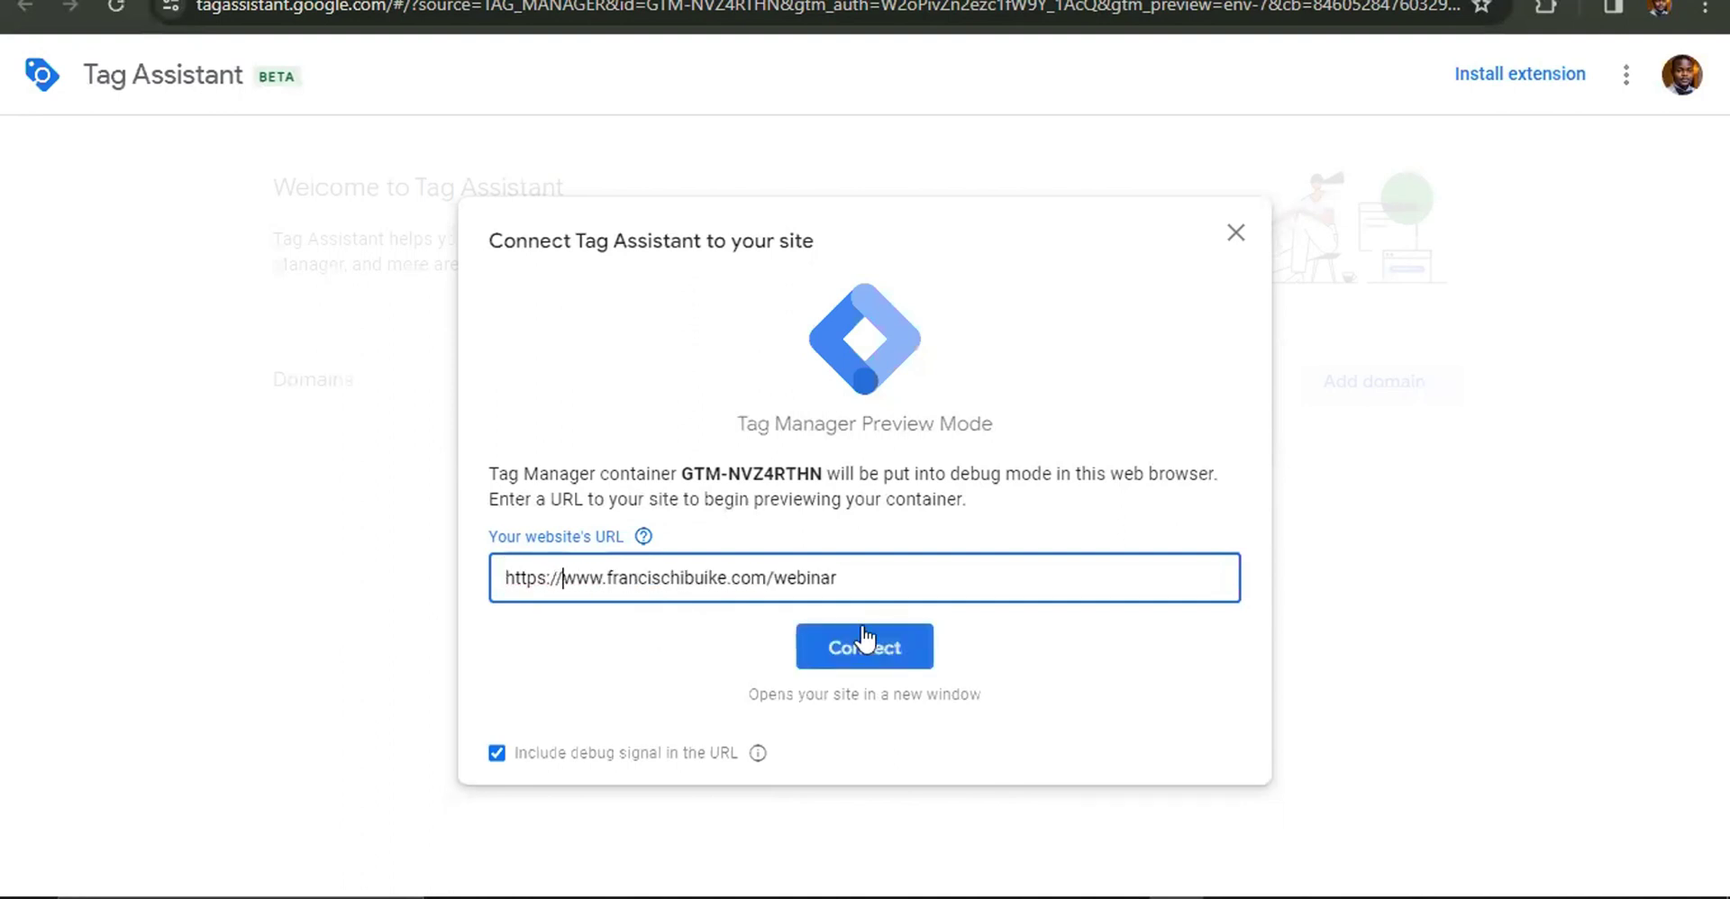
pyautogui.click(865, 641)
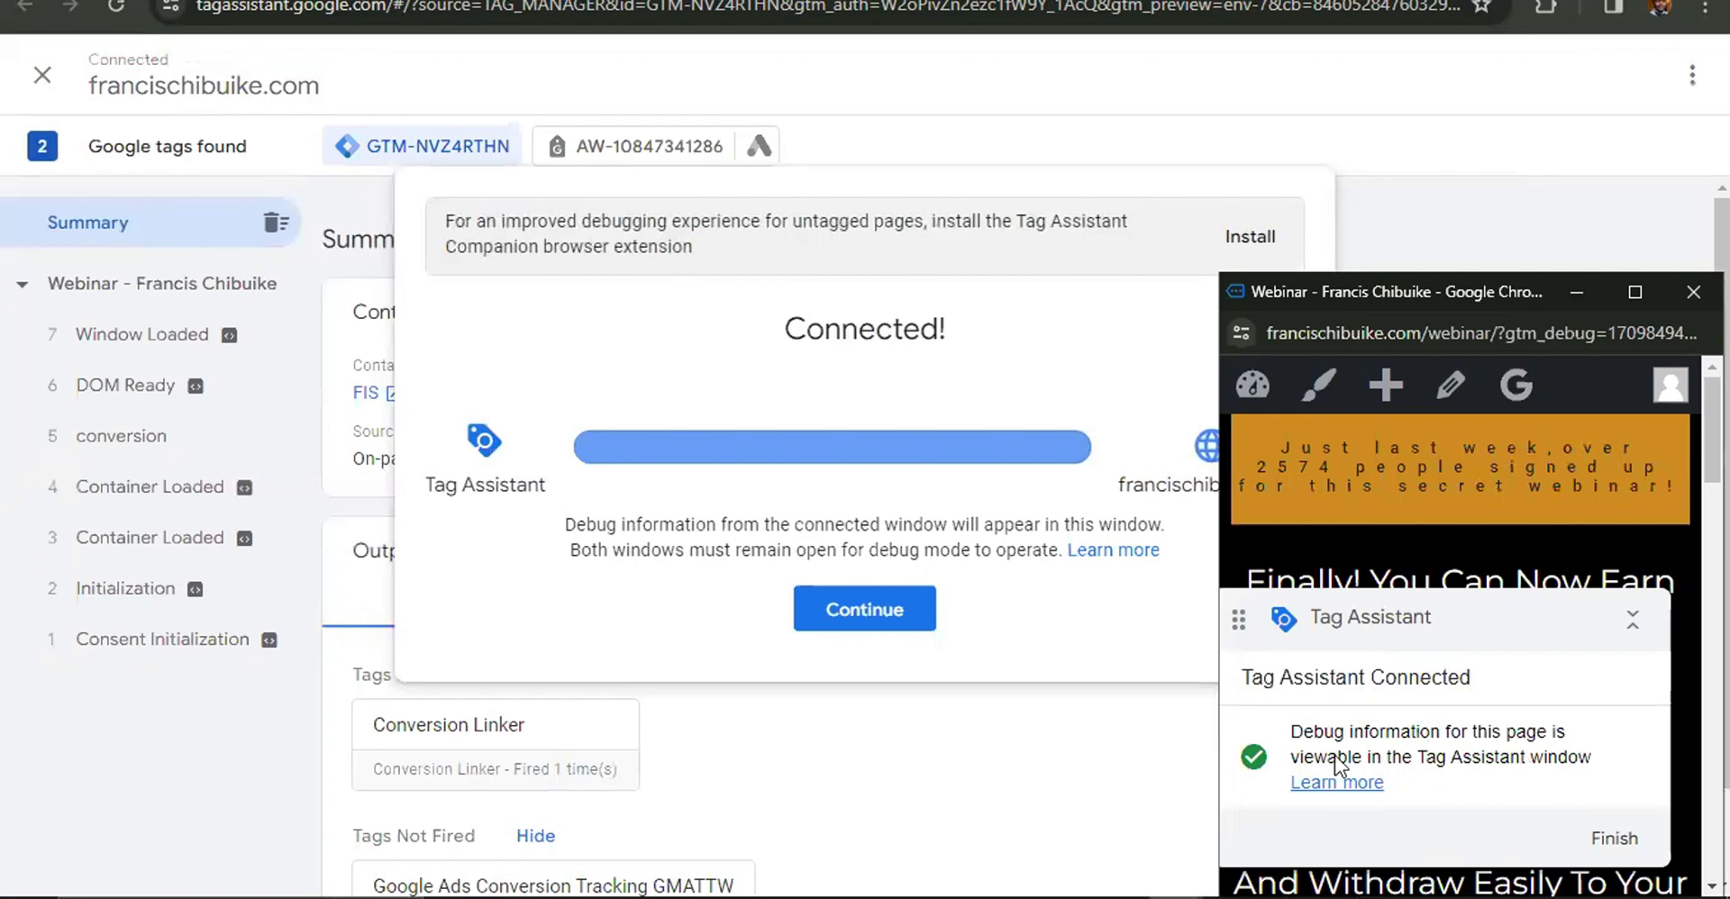
pyautogui.click(1634, 630)
pyautogui.click(863, 621)
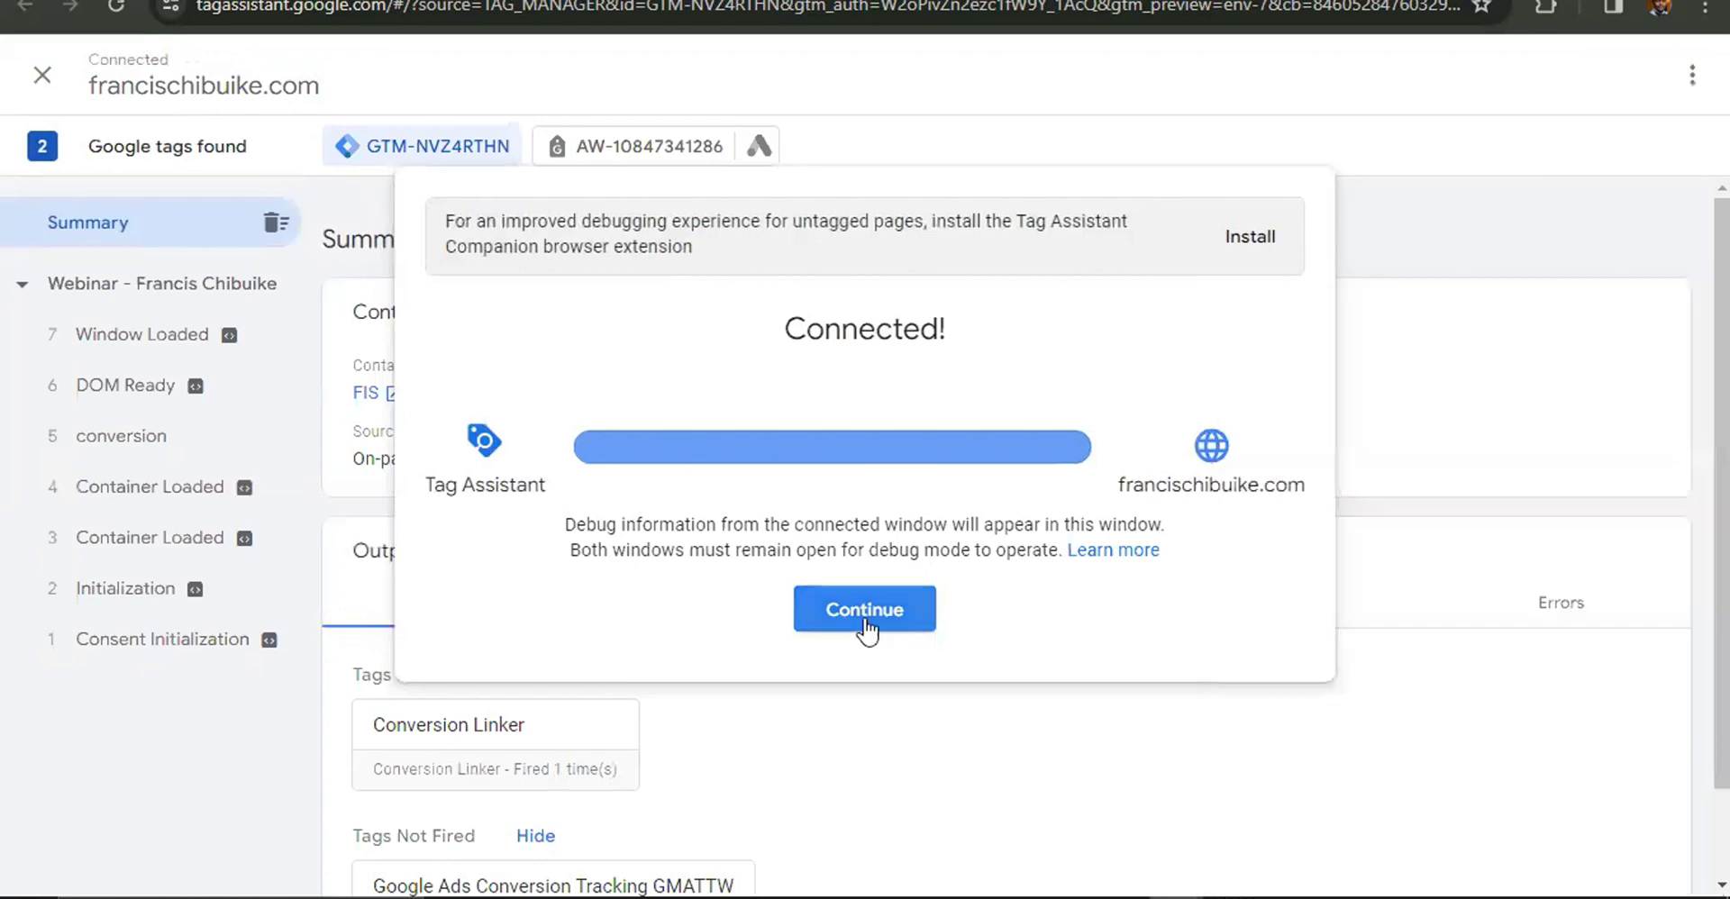
# Bring up the connected webinar page and generate two plain click events on it, away from the access button.
pyautogui.scroll(-2, 460, 653)
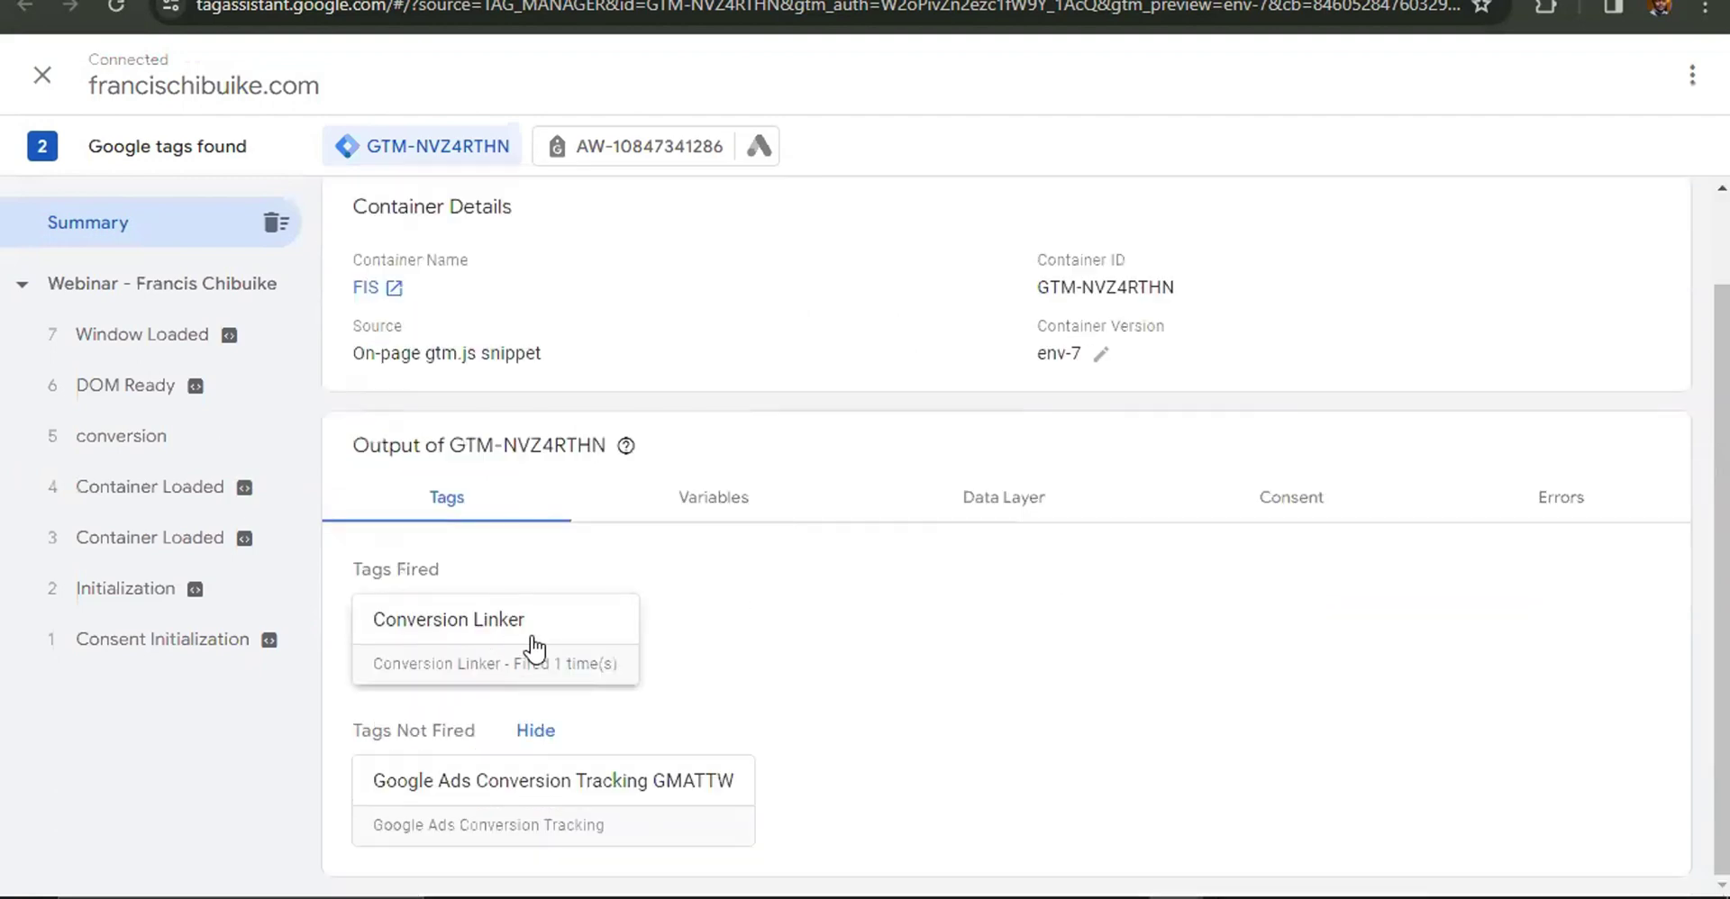
pyautogui.moveTo(1174, 895)
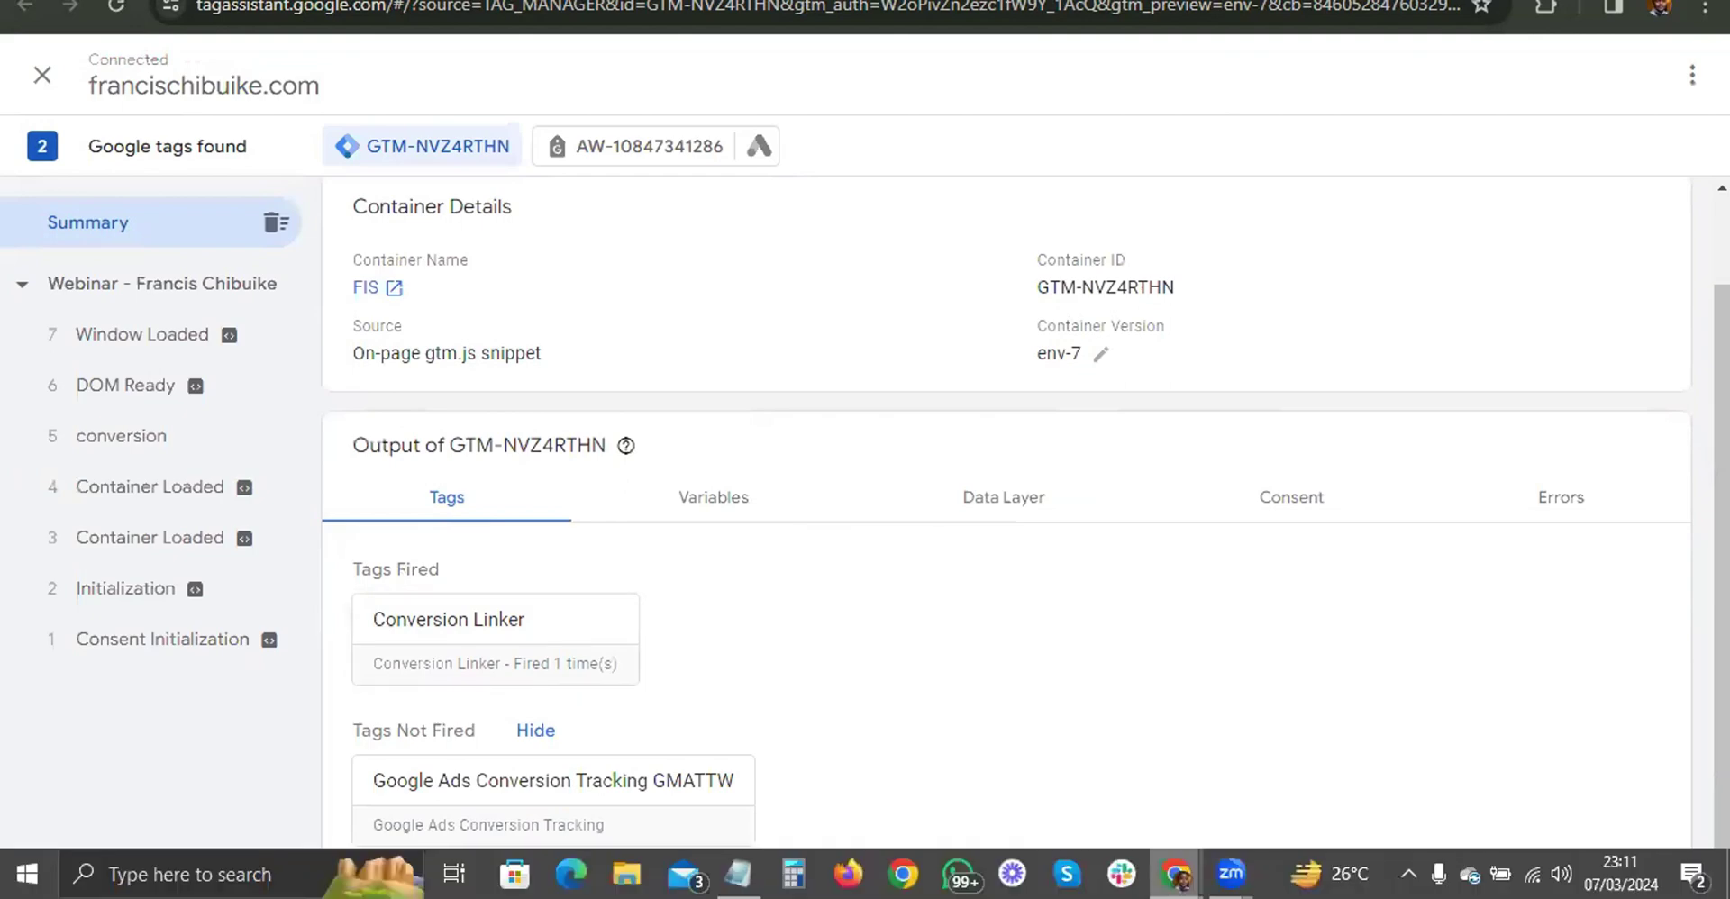
pyautogui.click(1311, 775)
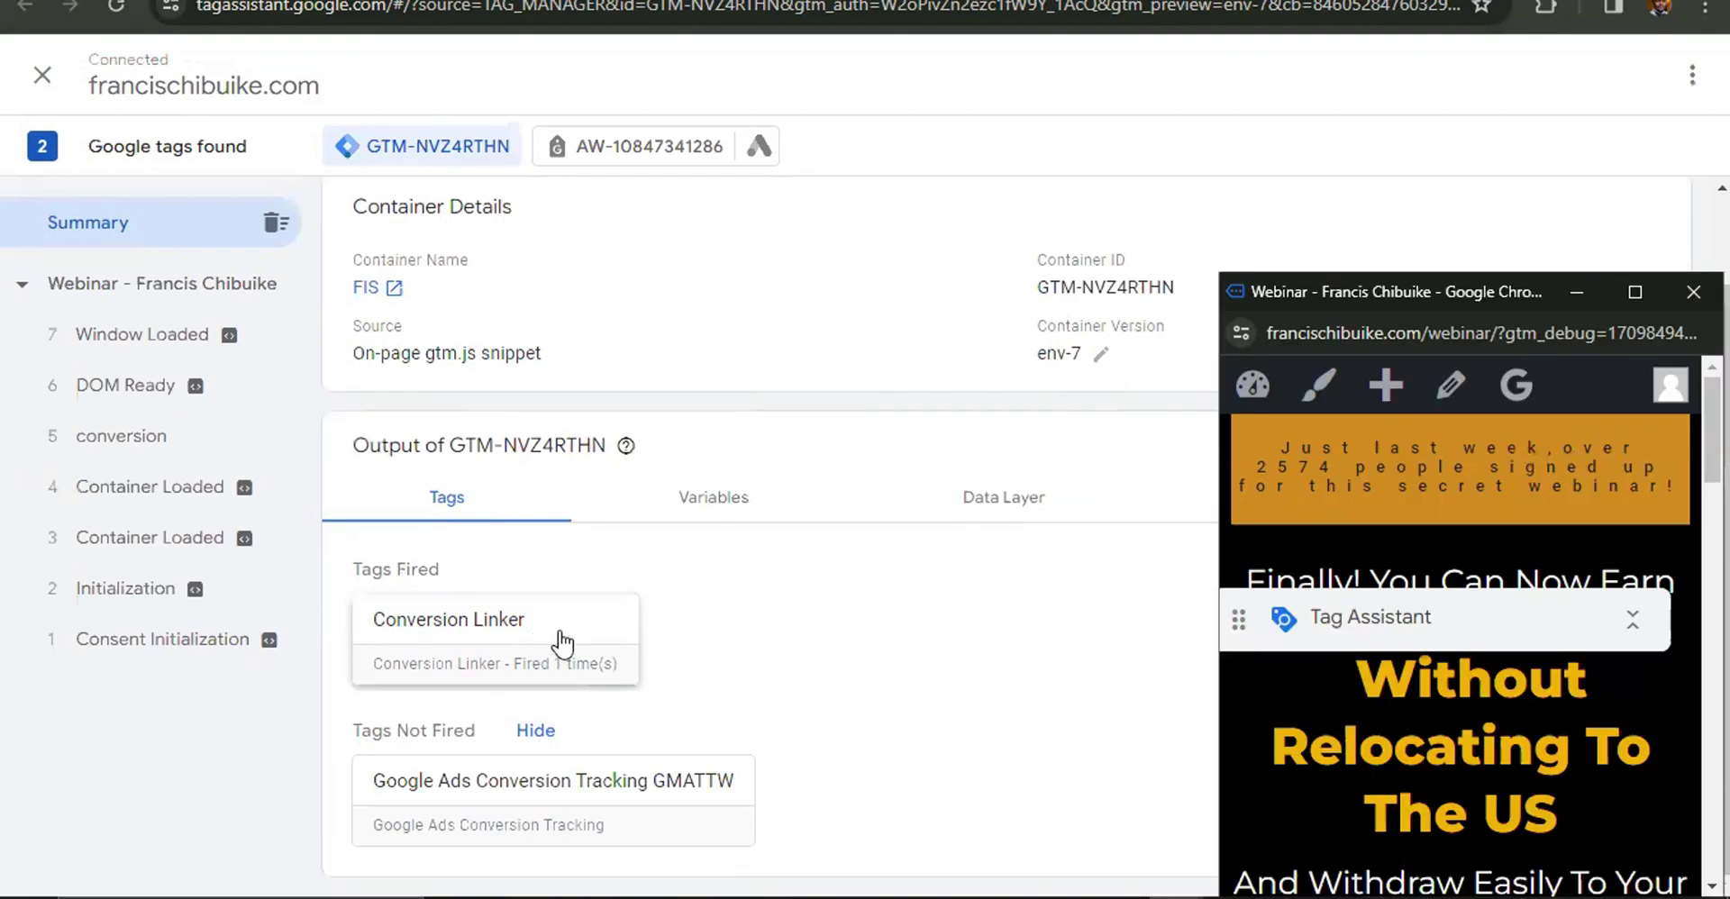
pyautogui.click(1286, 694)
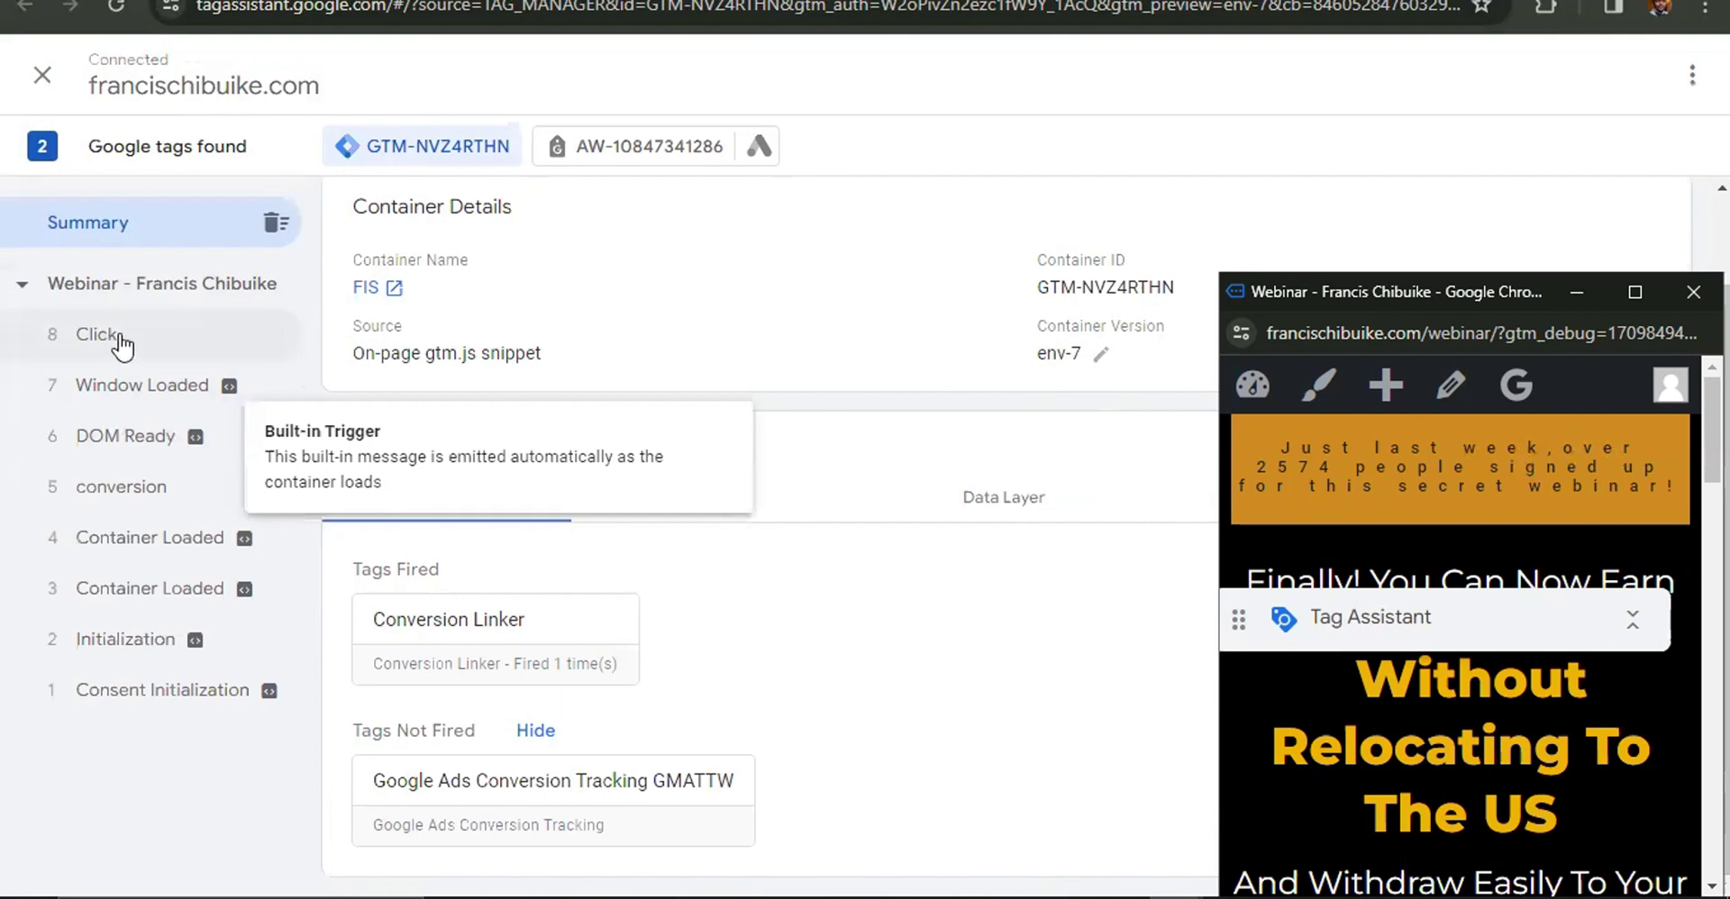
pyautogui.click(1632, 693)
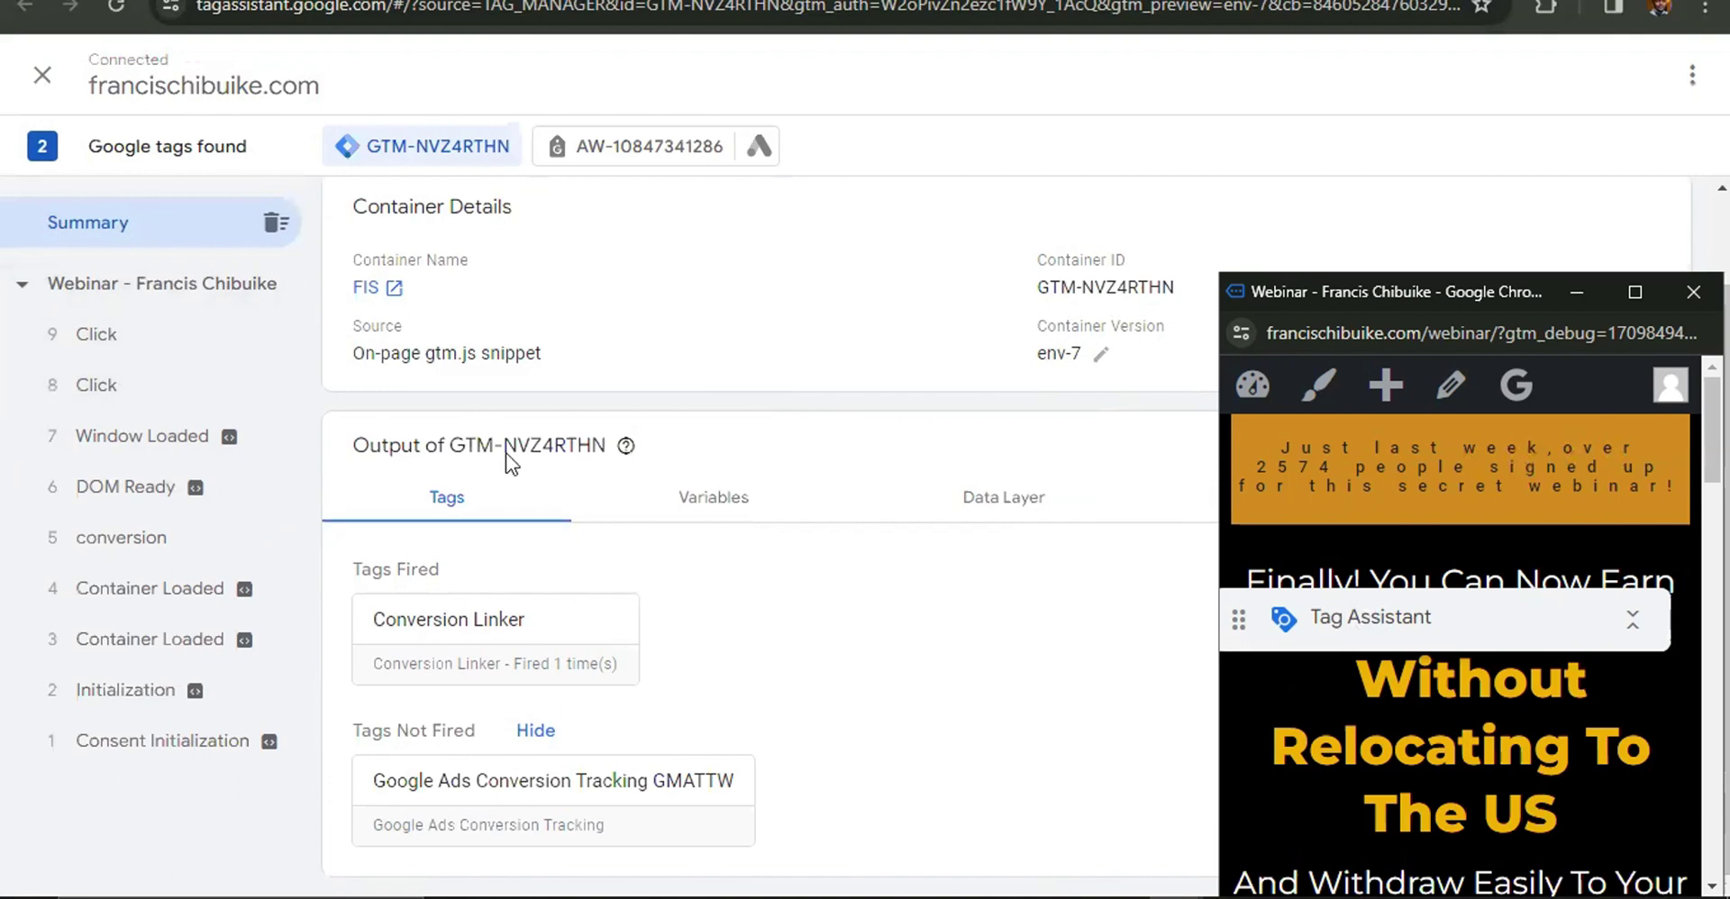
# Examine which tags fired for each of the two plain Click events in the debug timeline.
pyautogui.click(113, 389)
pyautogui.click(113, 389)
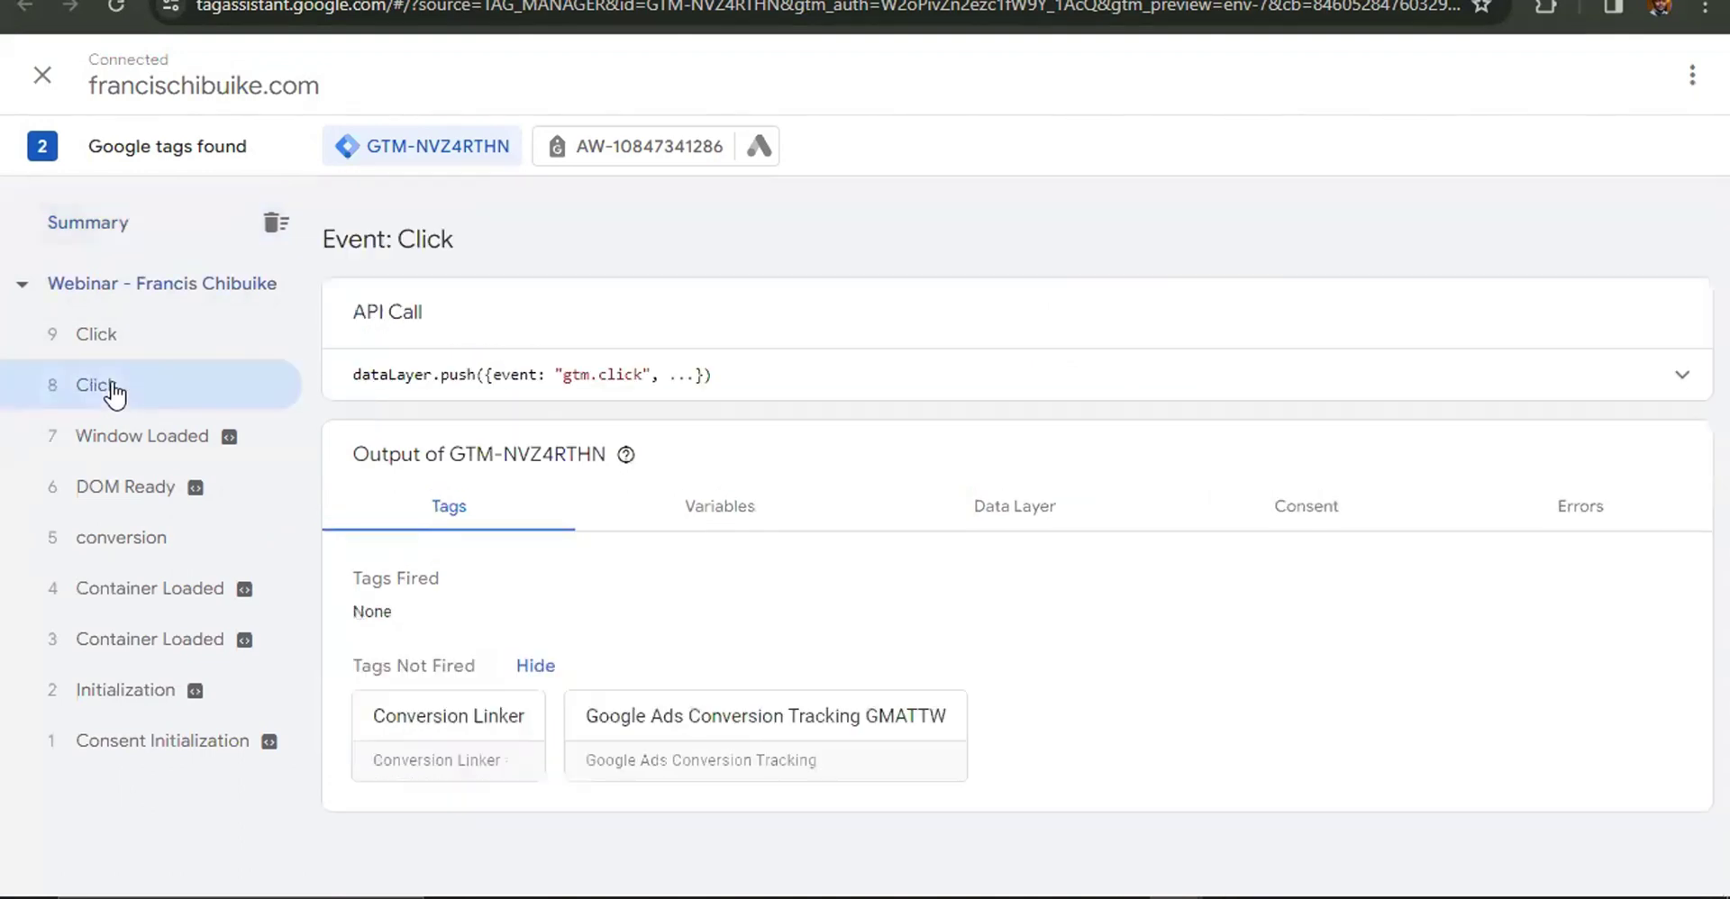
pyautogui.click(93, 333)
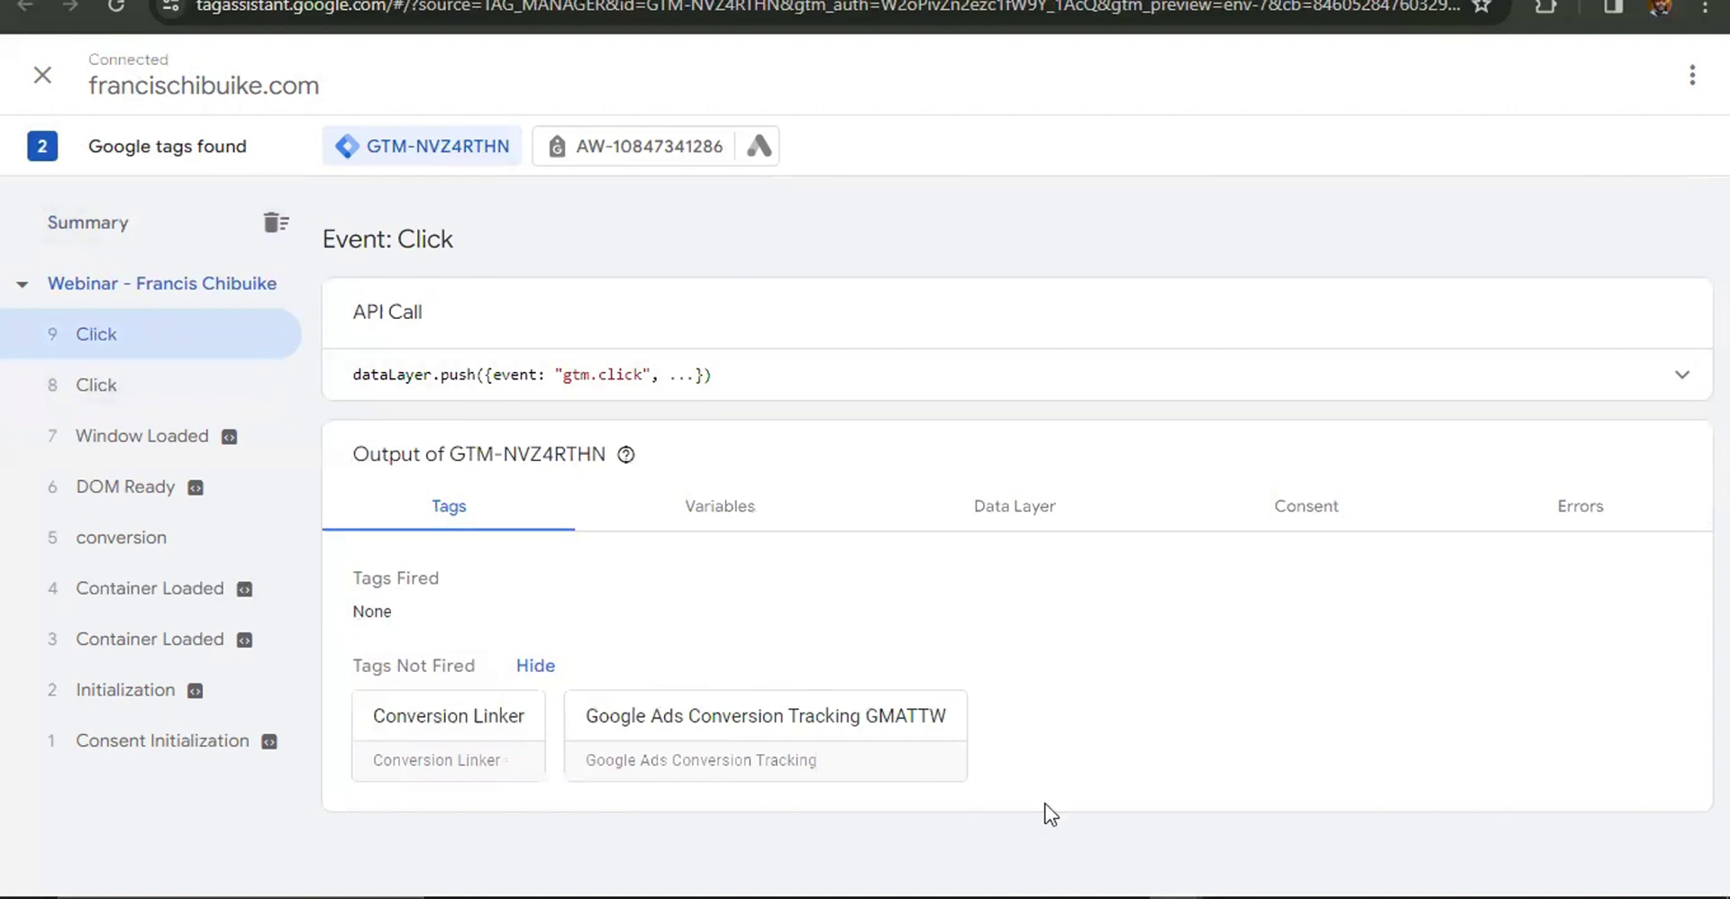
# Activate the "Give Me Access To The Webinar" button on the connected page and inspect the tags fired by the Link Click event.
pyautogui.moveTo(1081, 898)
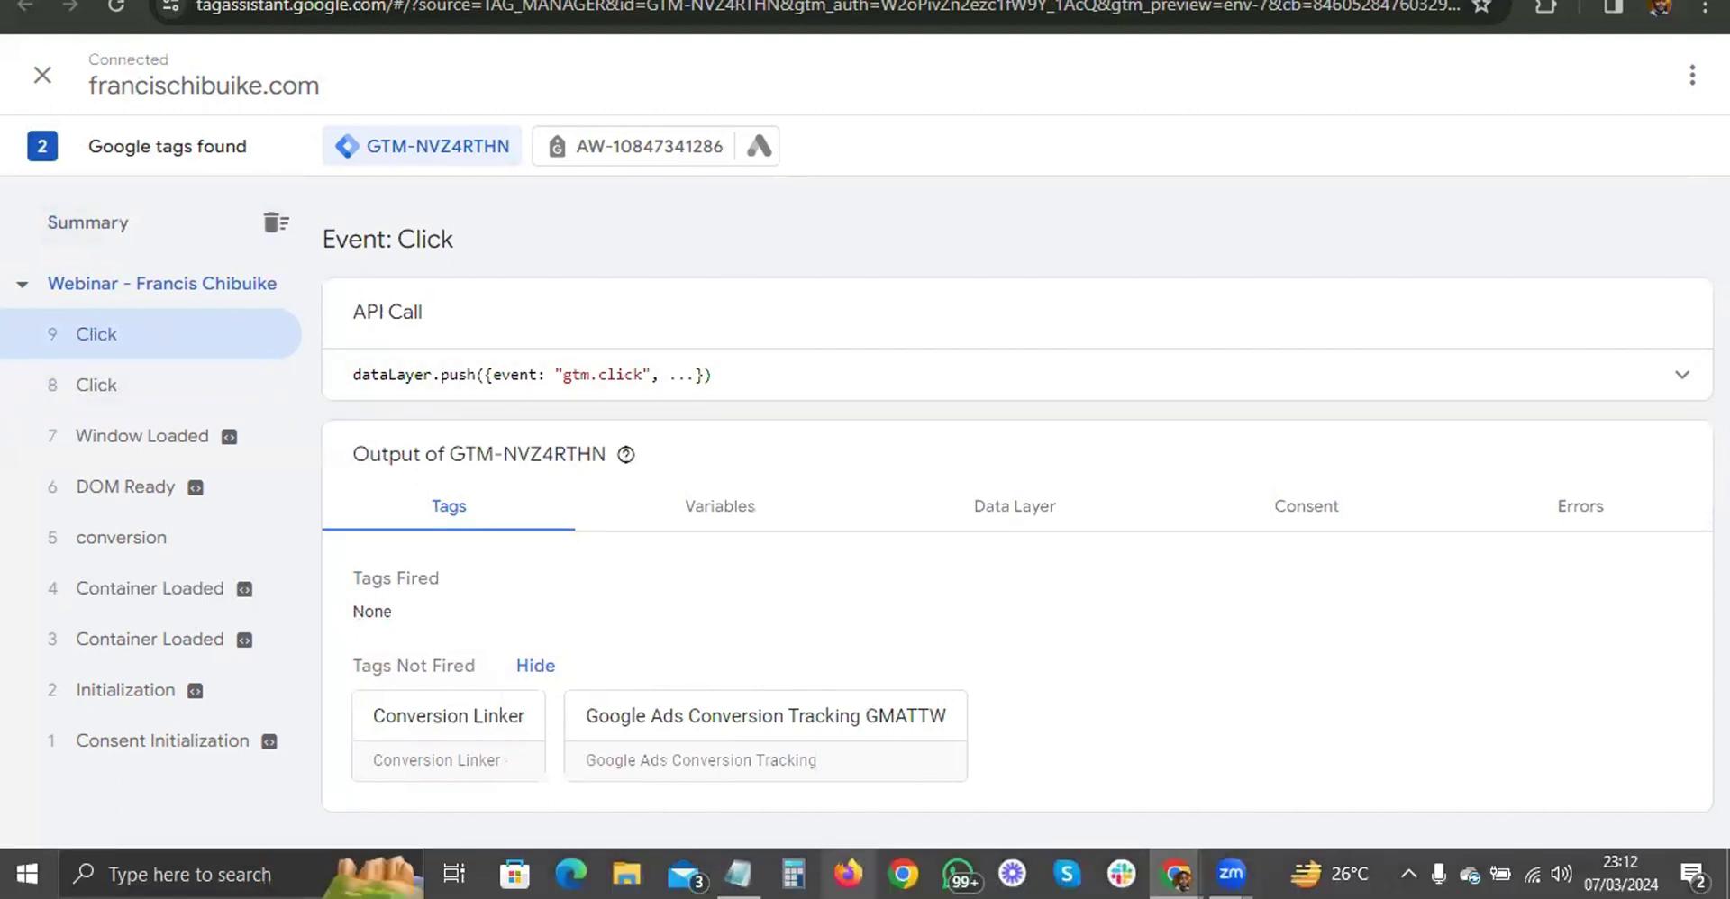
pyautogui.moveTo(1175, 874)
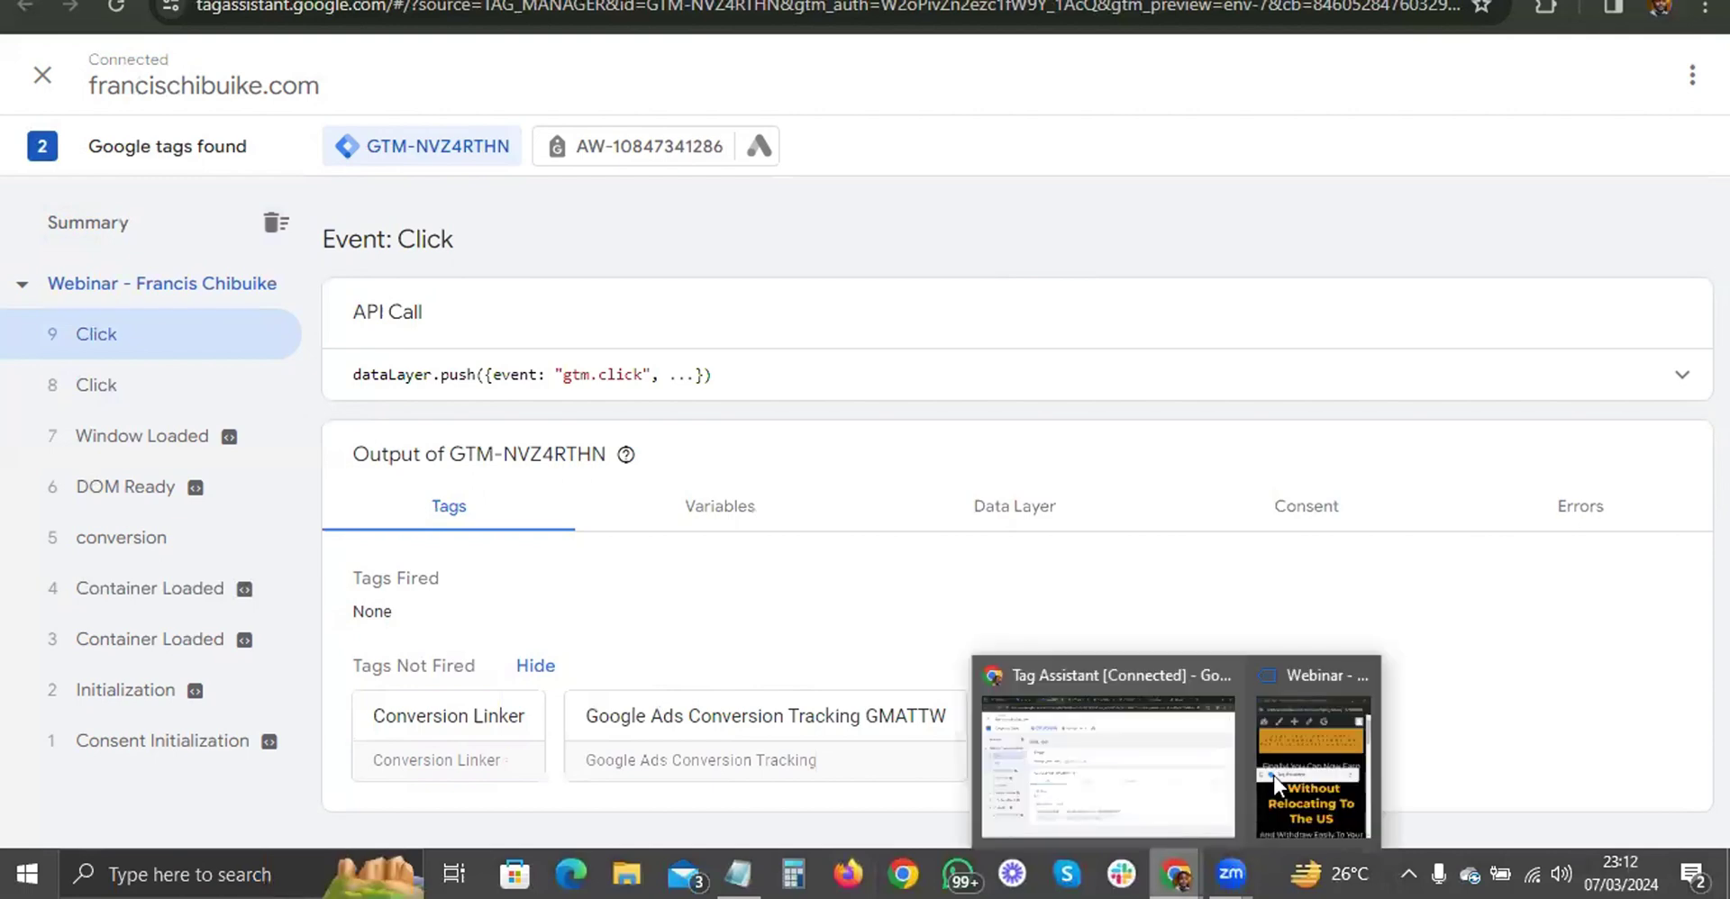
pyautogui.click(1252, 797)
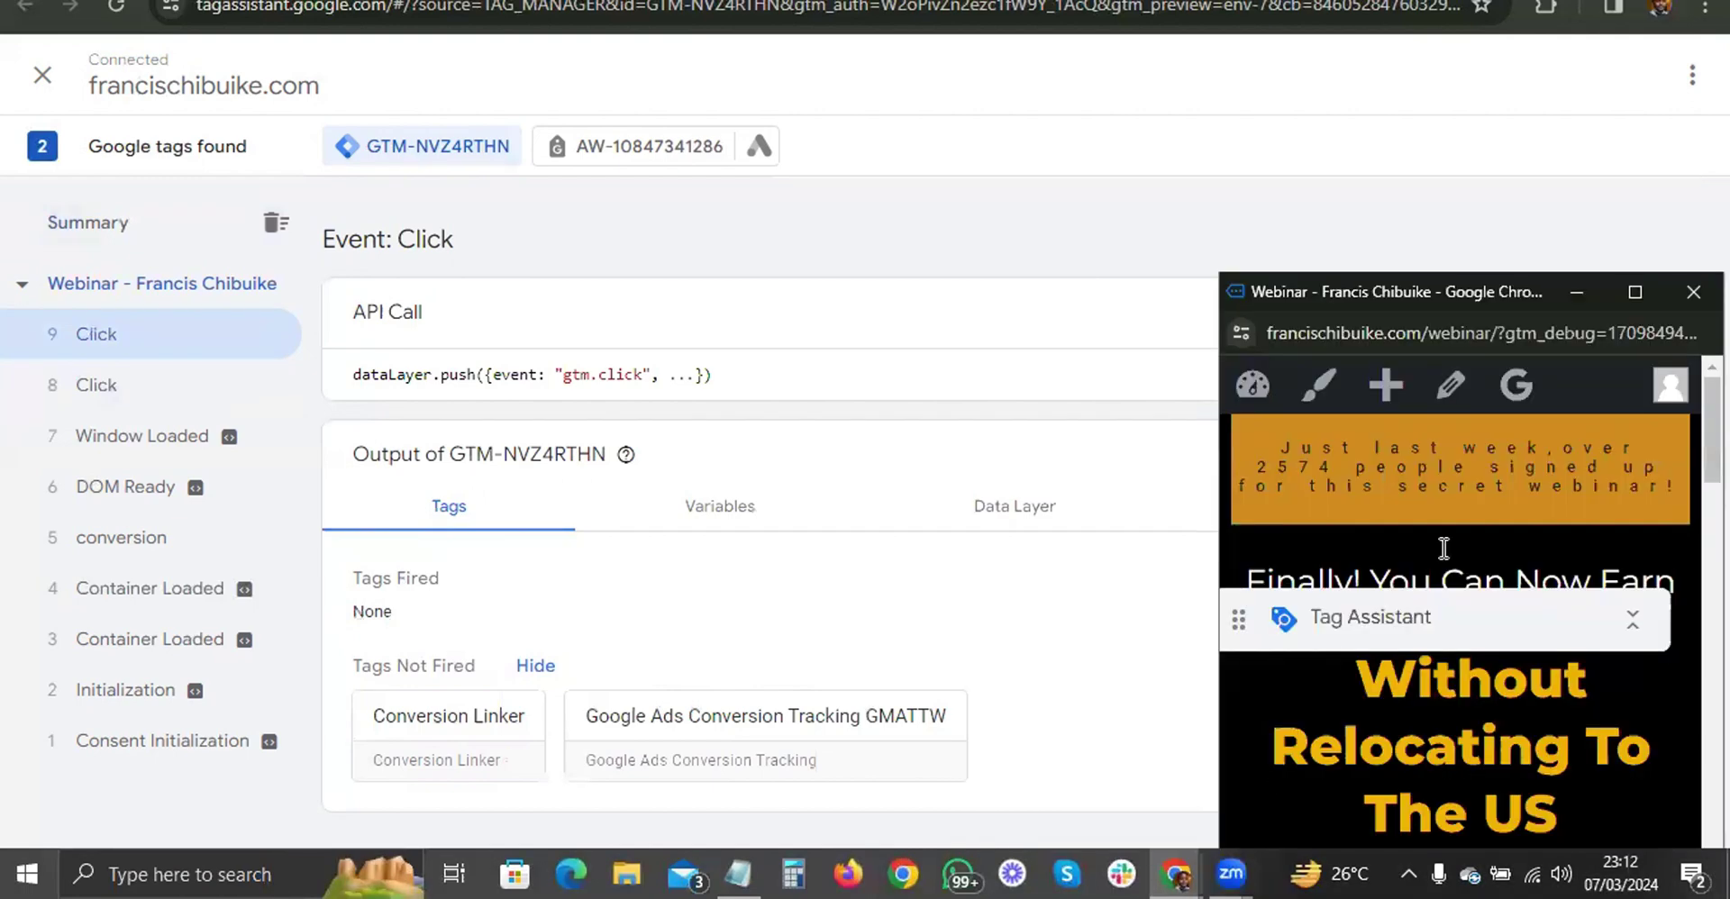
pyautogui.scroll(-5, 1437, 540)
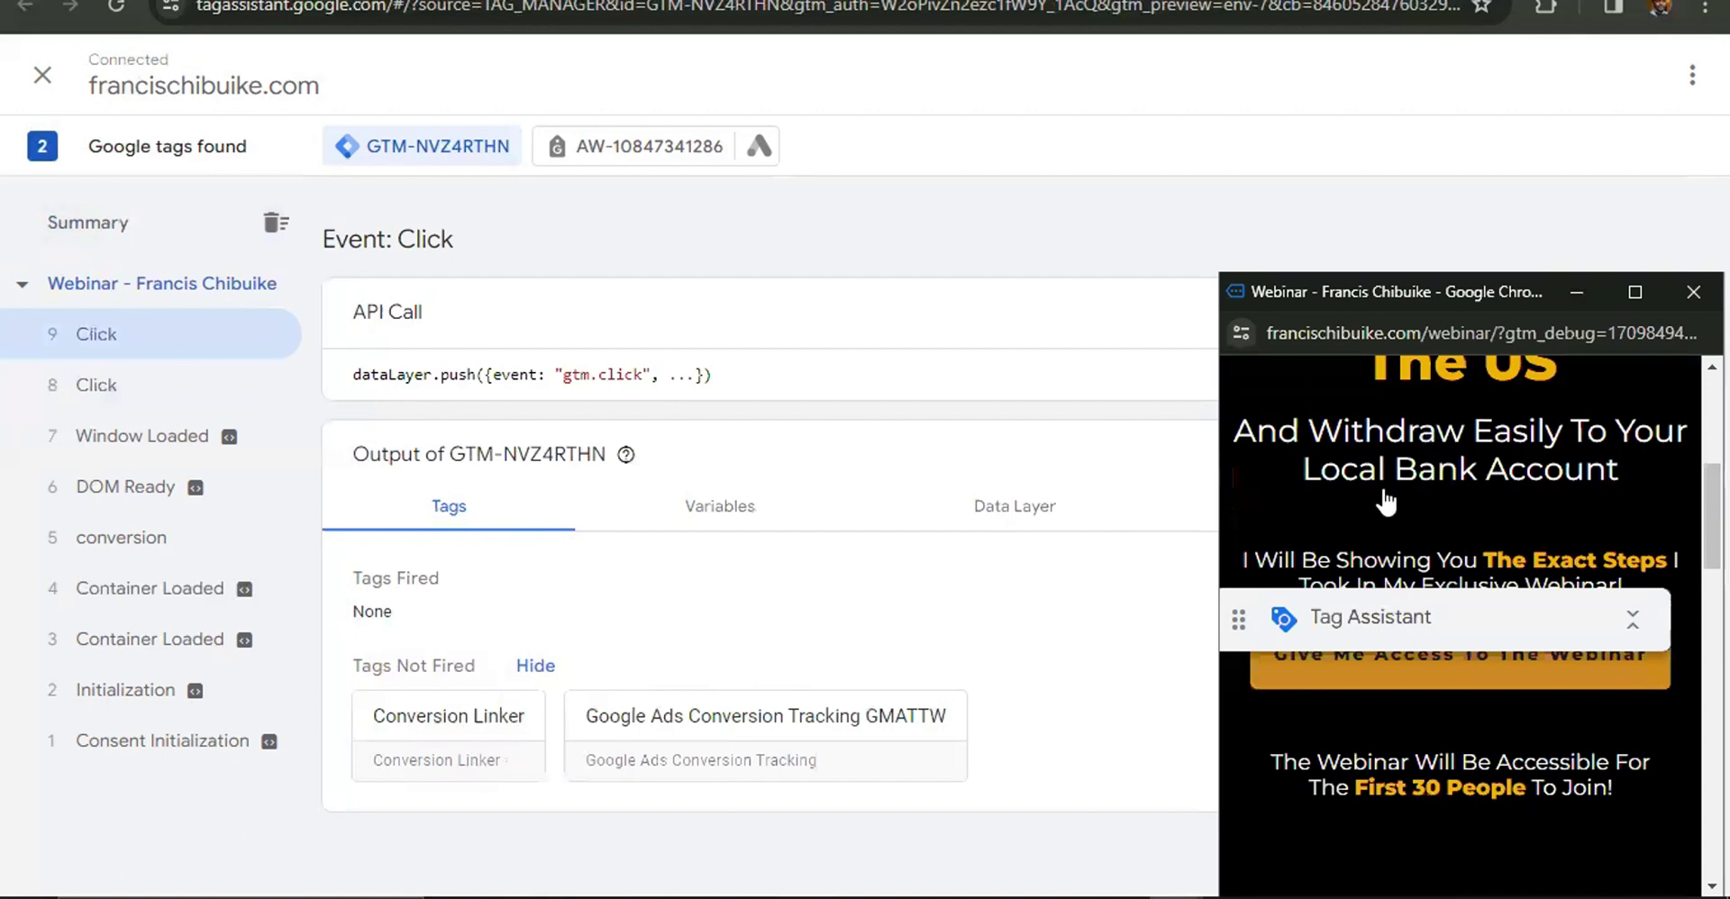
pyautogui.scroll(-2, 1387, 505)
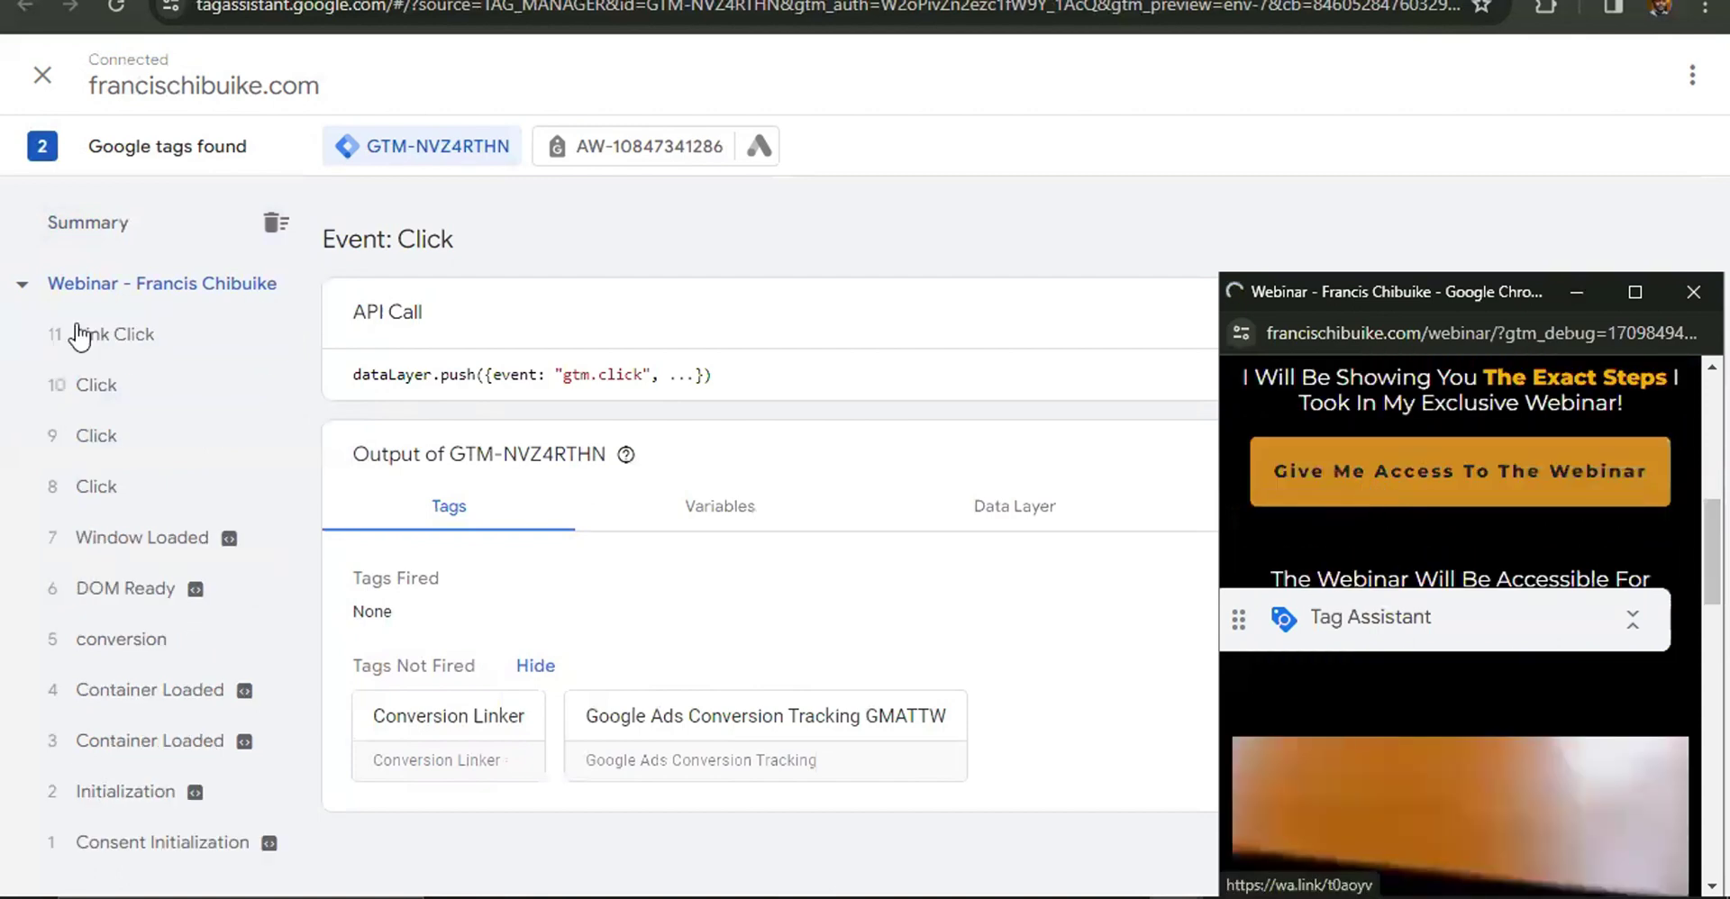
pyautogui.click(110, 339)
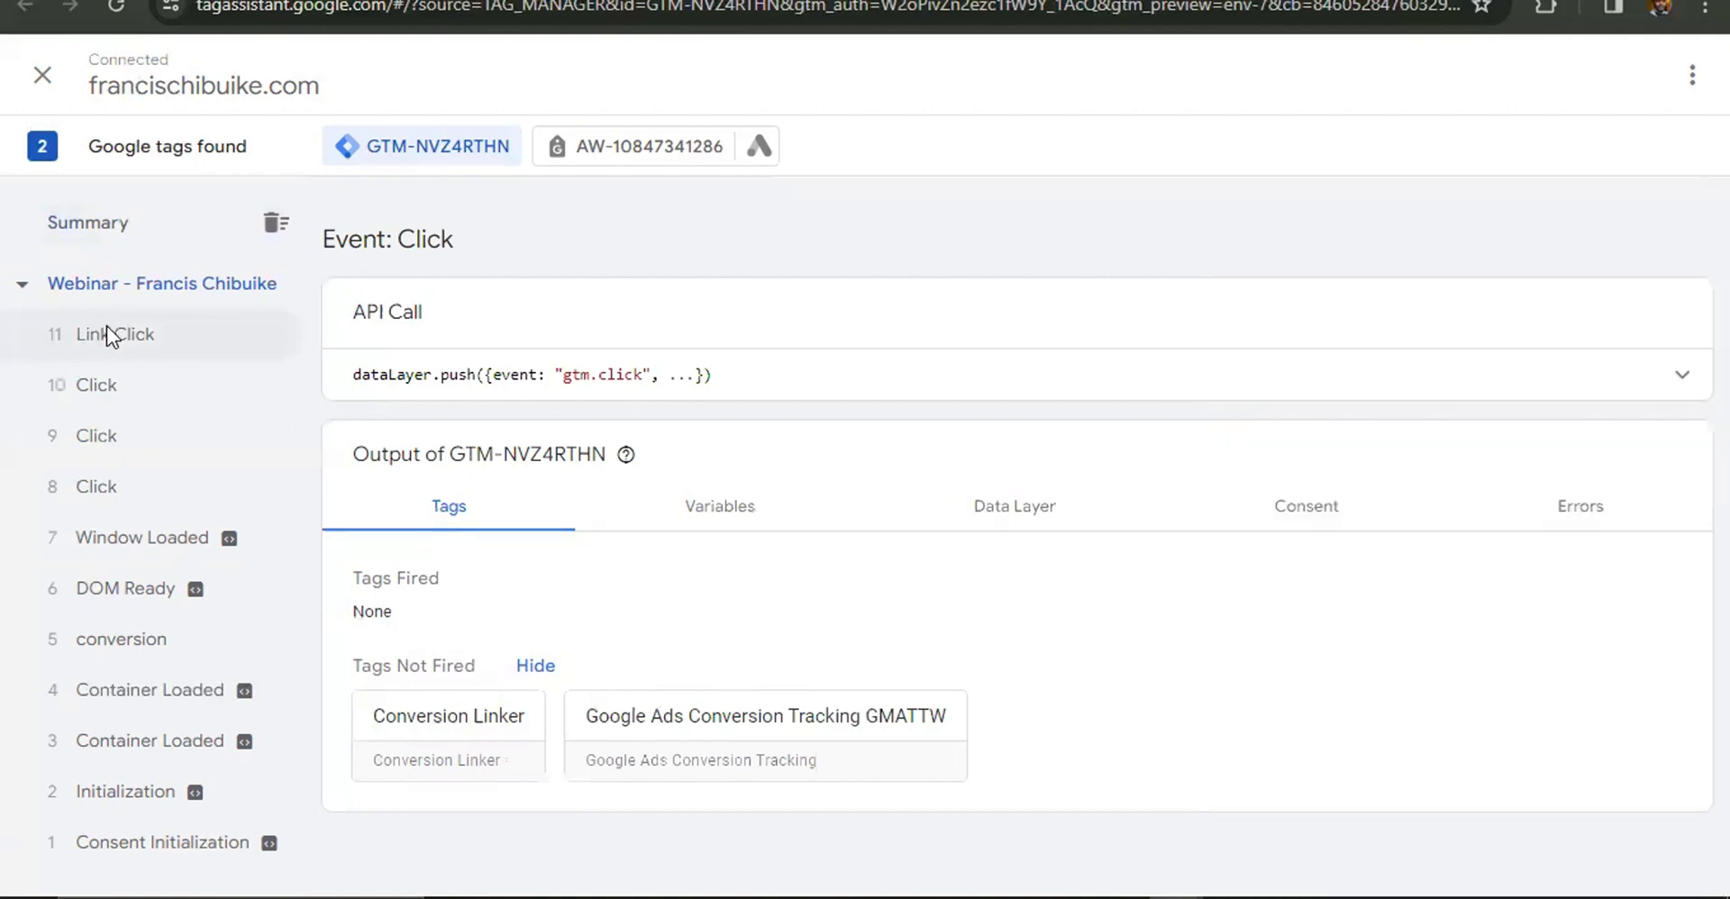
pyautogui.click(106, 334)
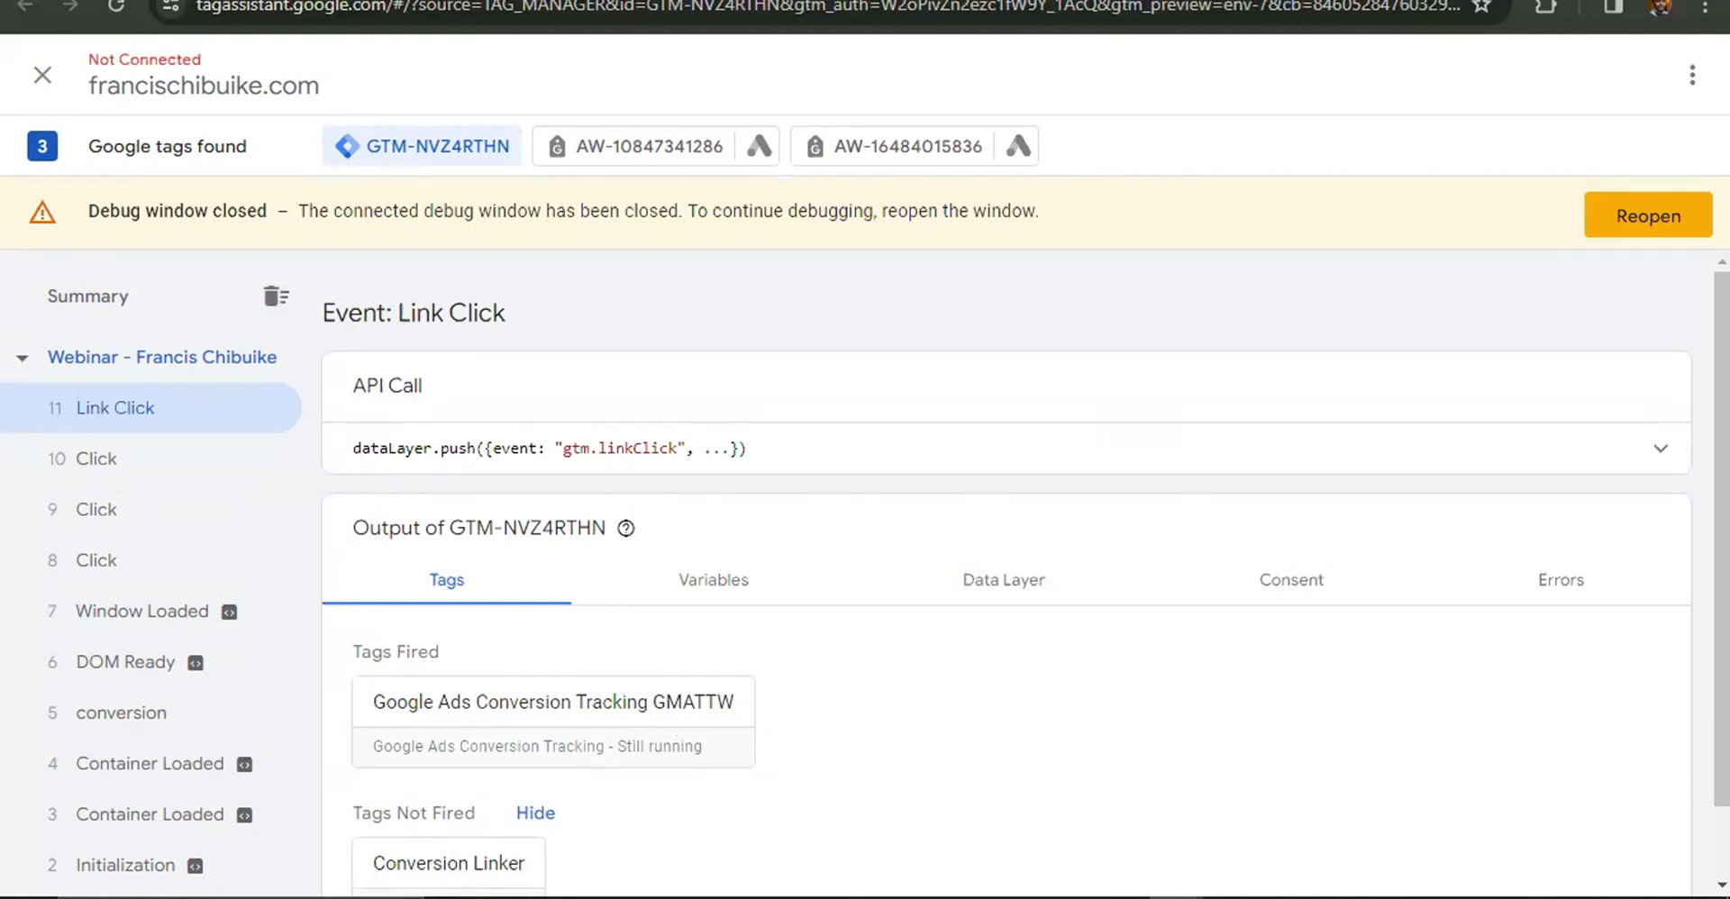
# Switch to the Google Ads conversions summary, reload it and check the GMATTW conversion action's status.
pyautogui.hotkey('ctrl', 'Tab')
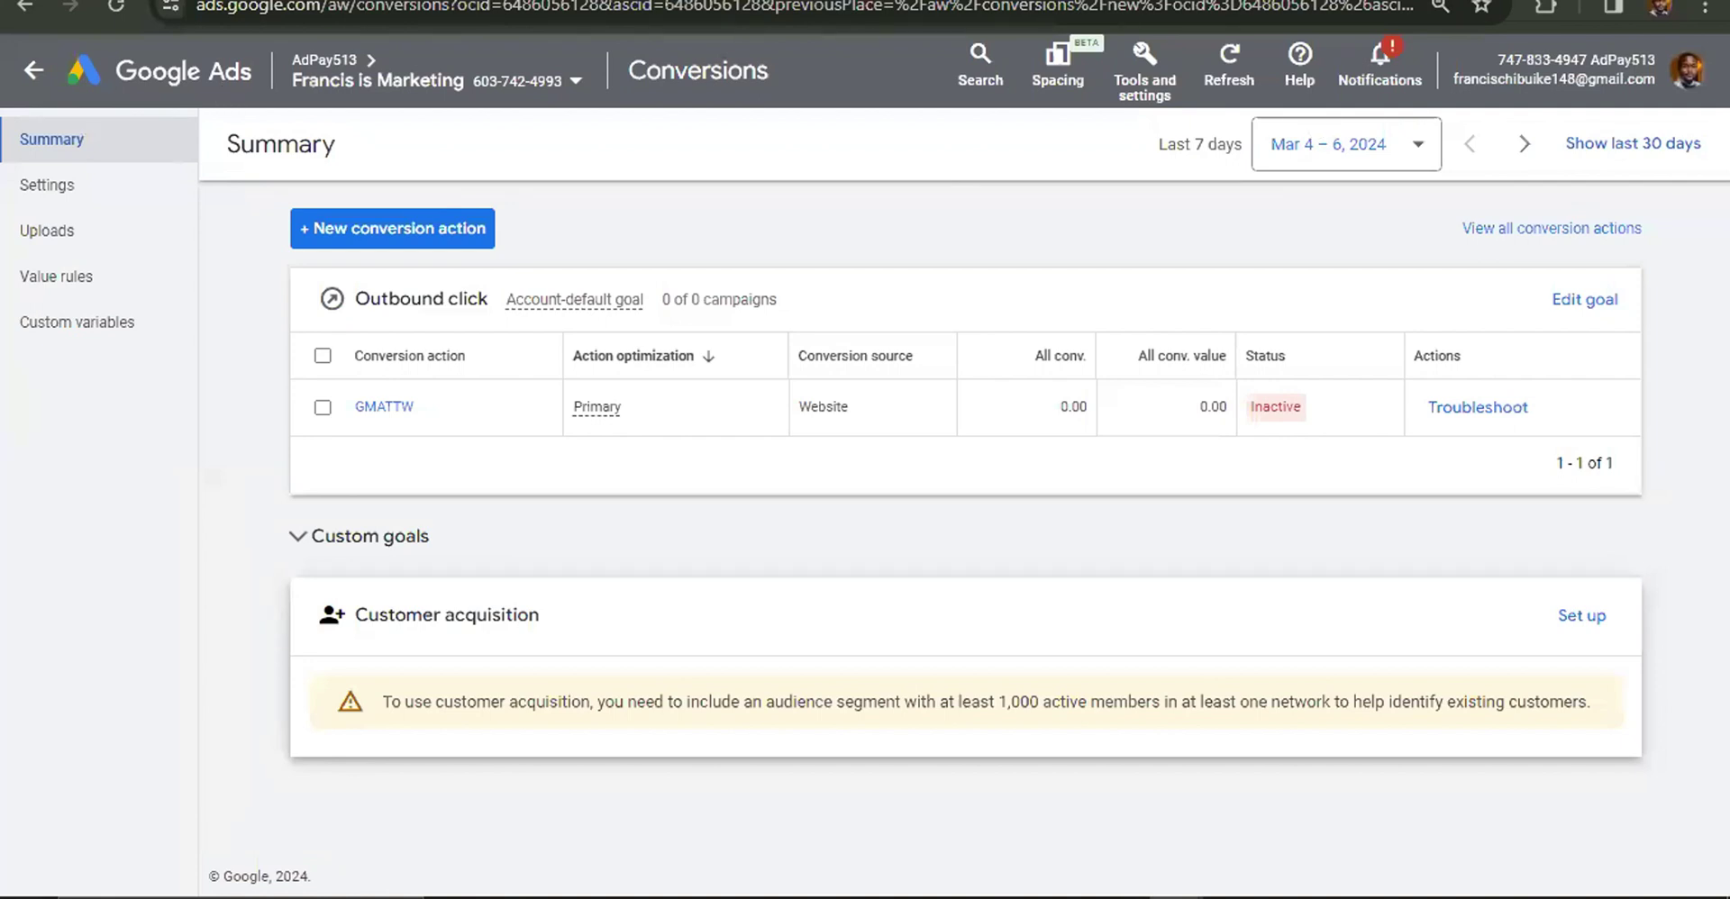
pyautogui.click(120, 9)
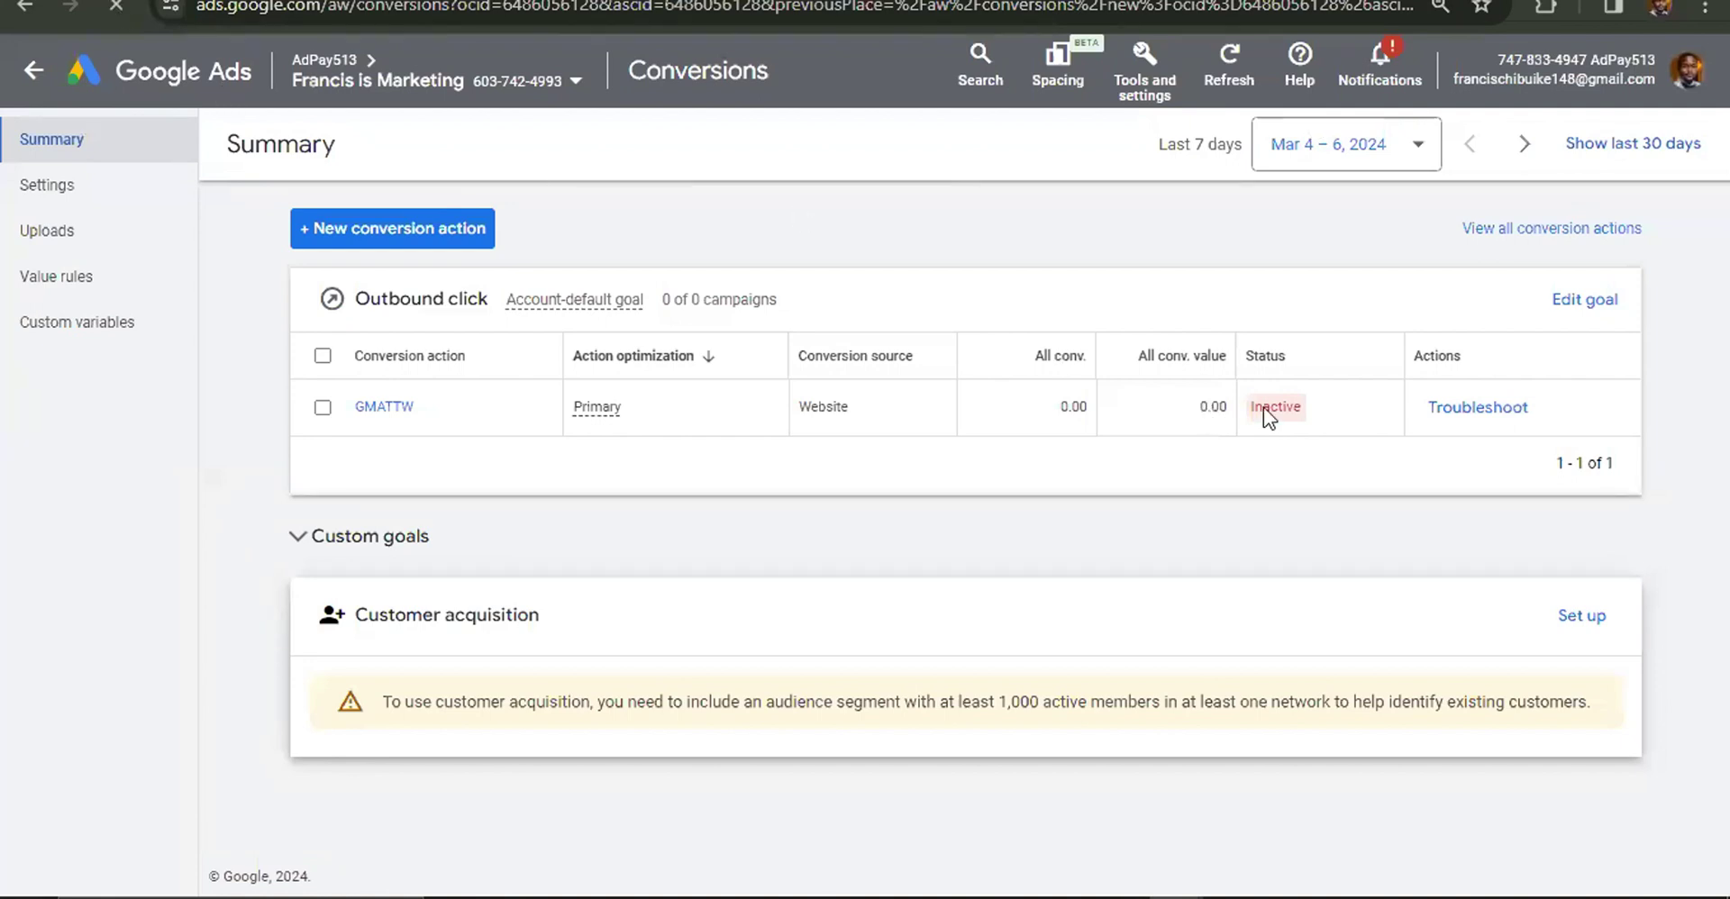
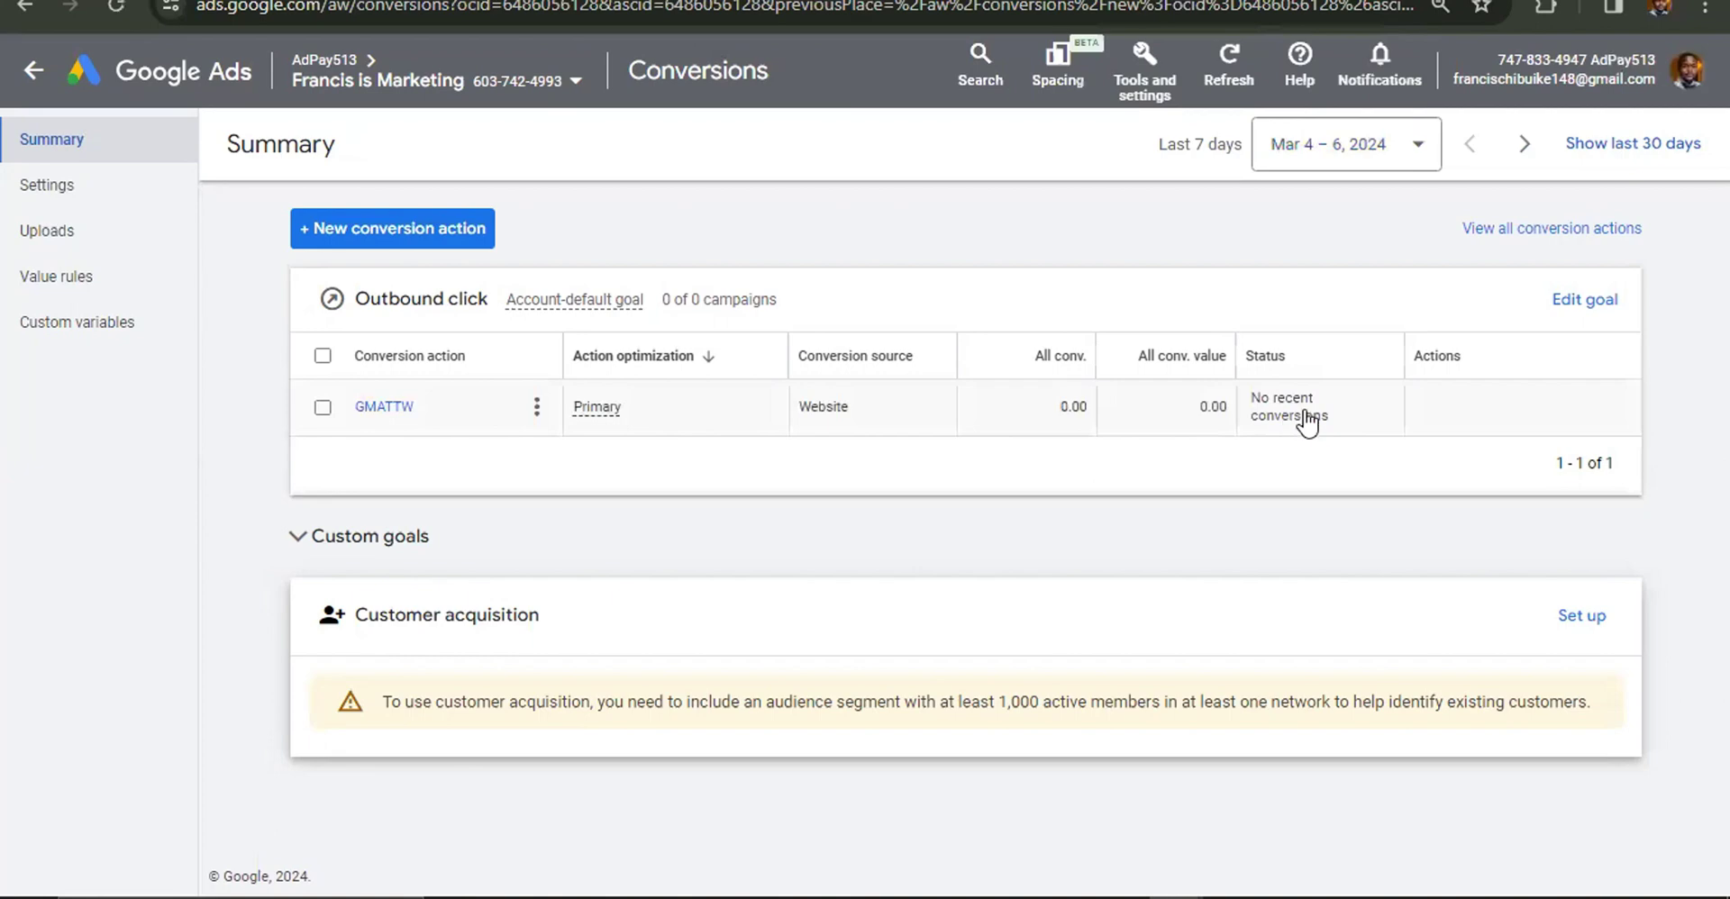
pyautogui.moveTo(1355, 408)
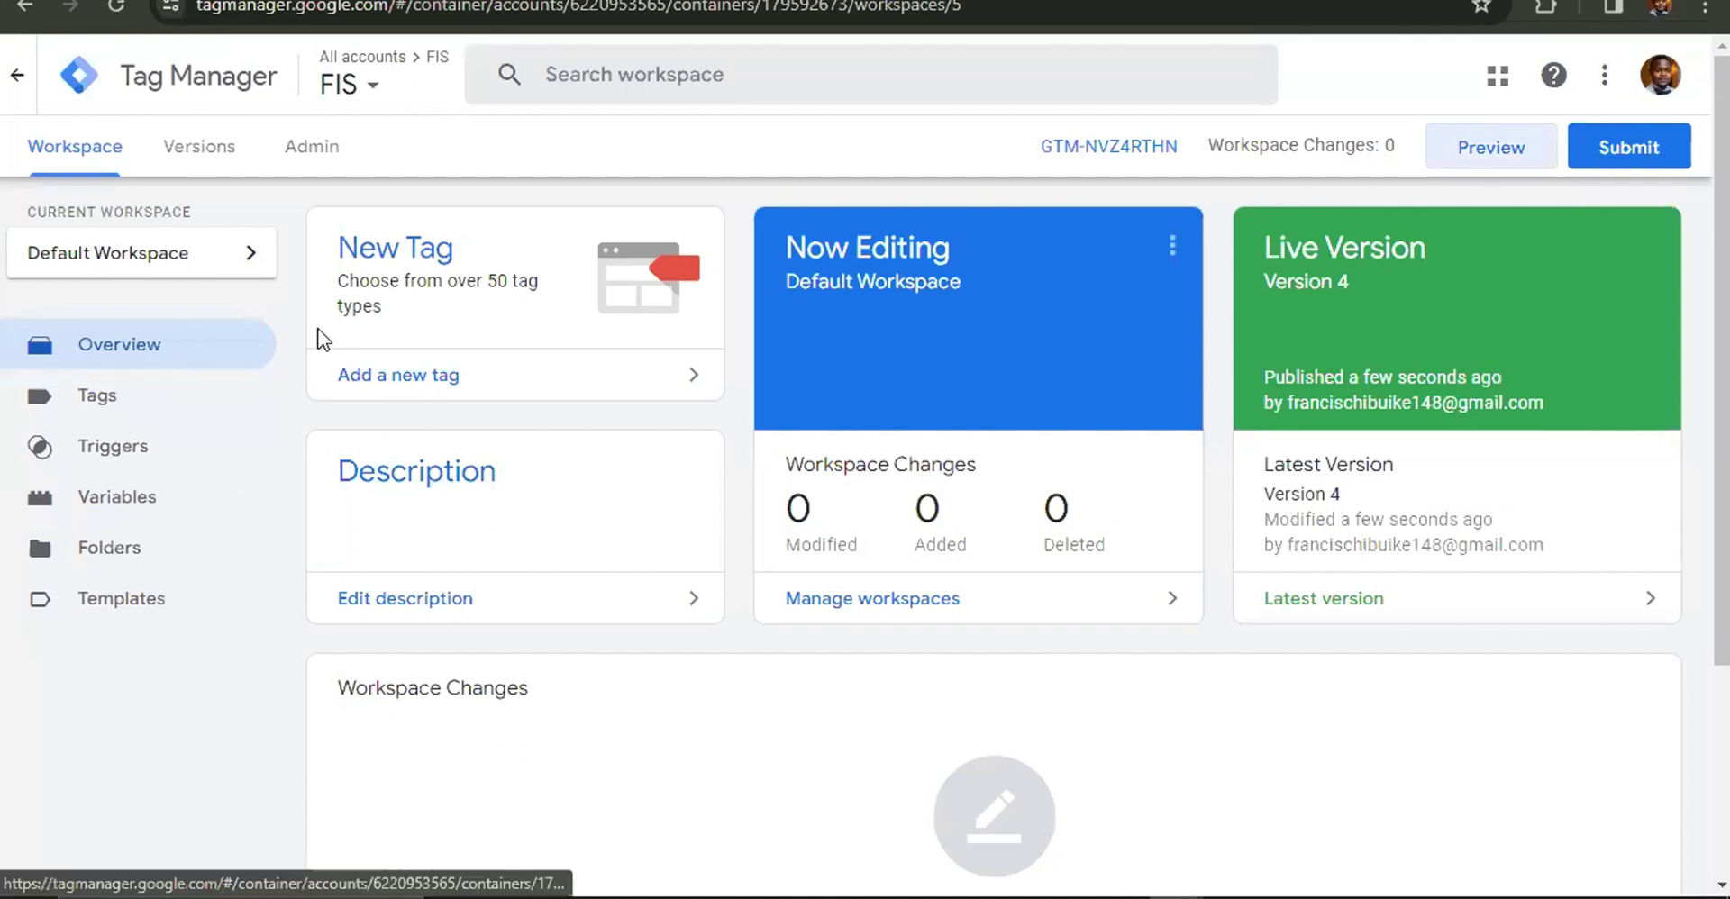
# Review the Tag Manager workspace's built-in variables, existing triggers and available trigger types, leaving the new trigger uncreated.
pyautogui.click(144, 498)
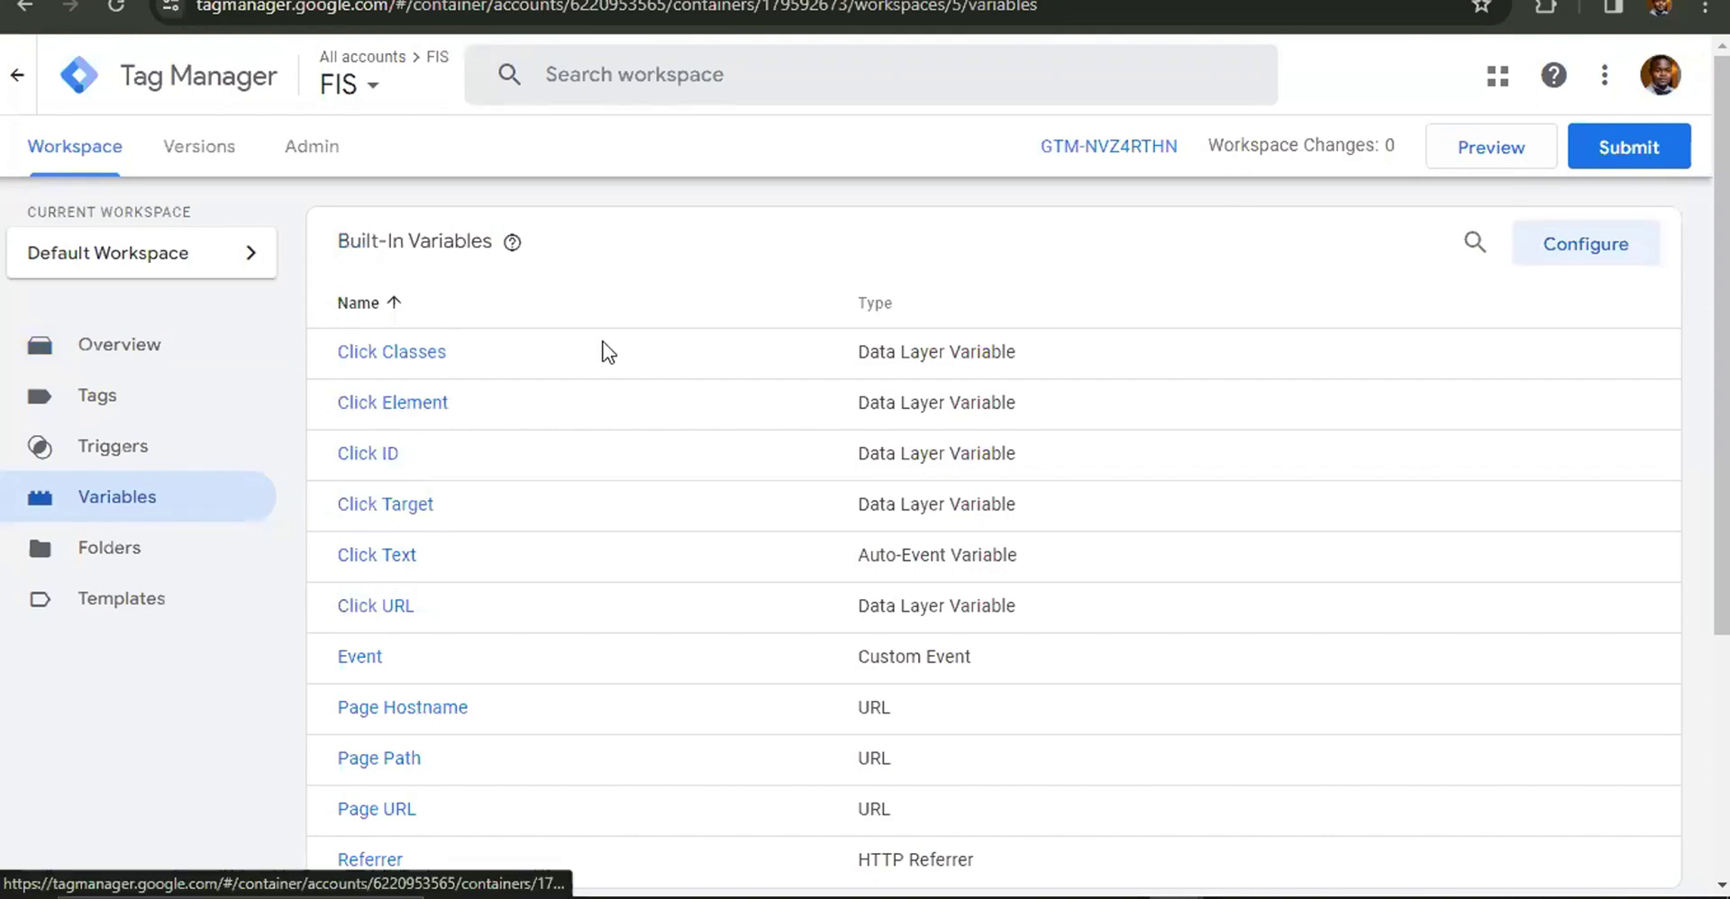
pyautogui.click(163, 459)
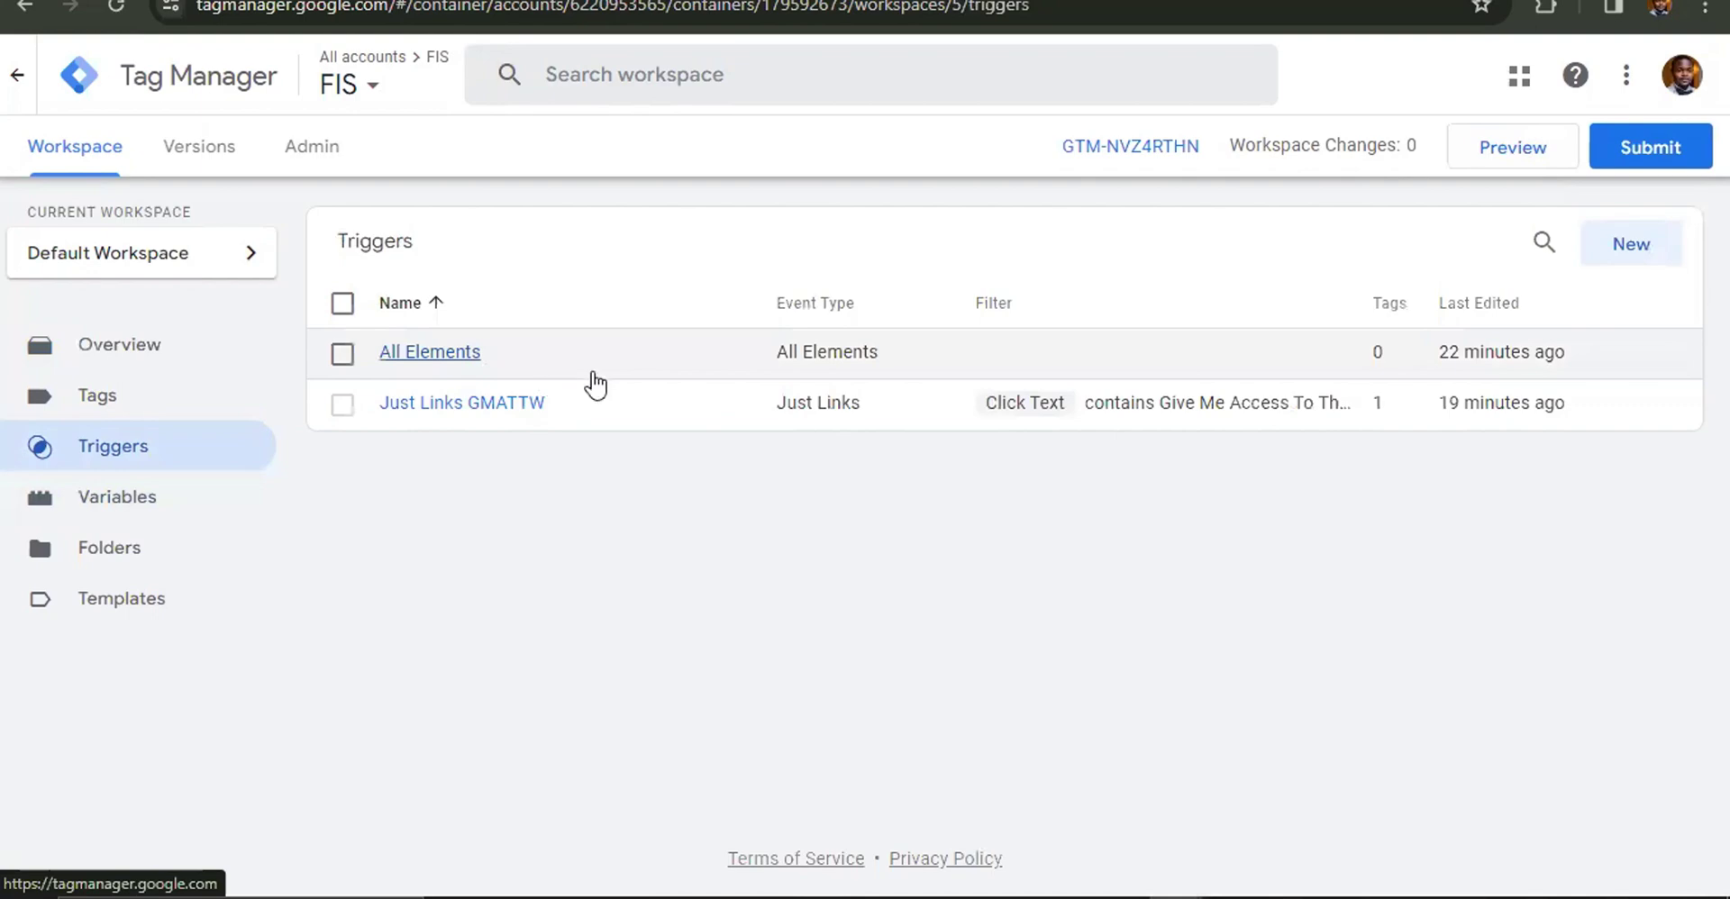
pyautogui.click(1610, 261)
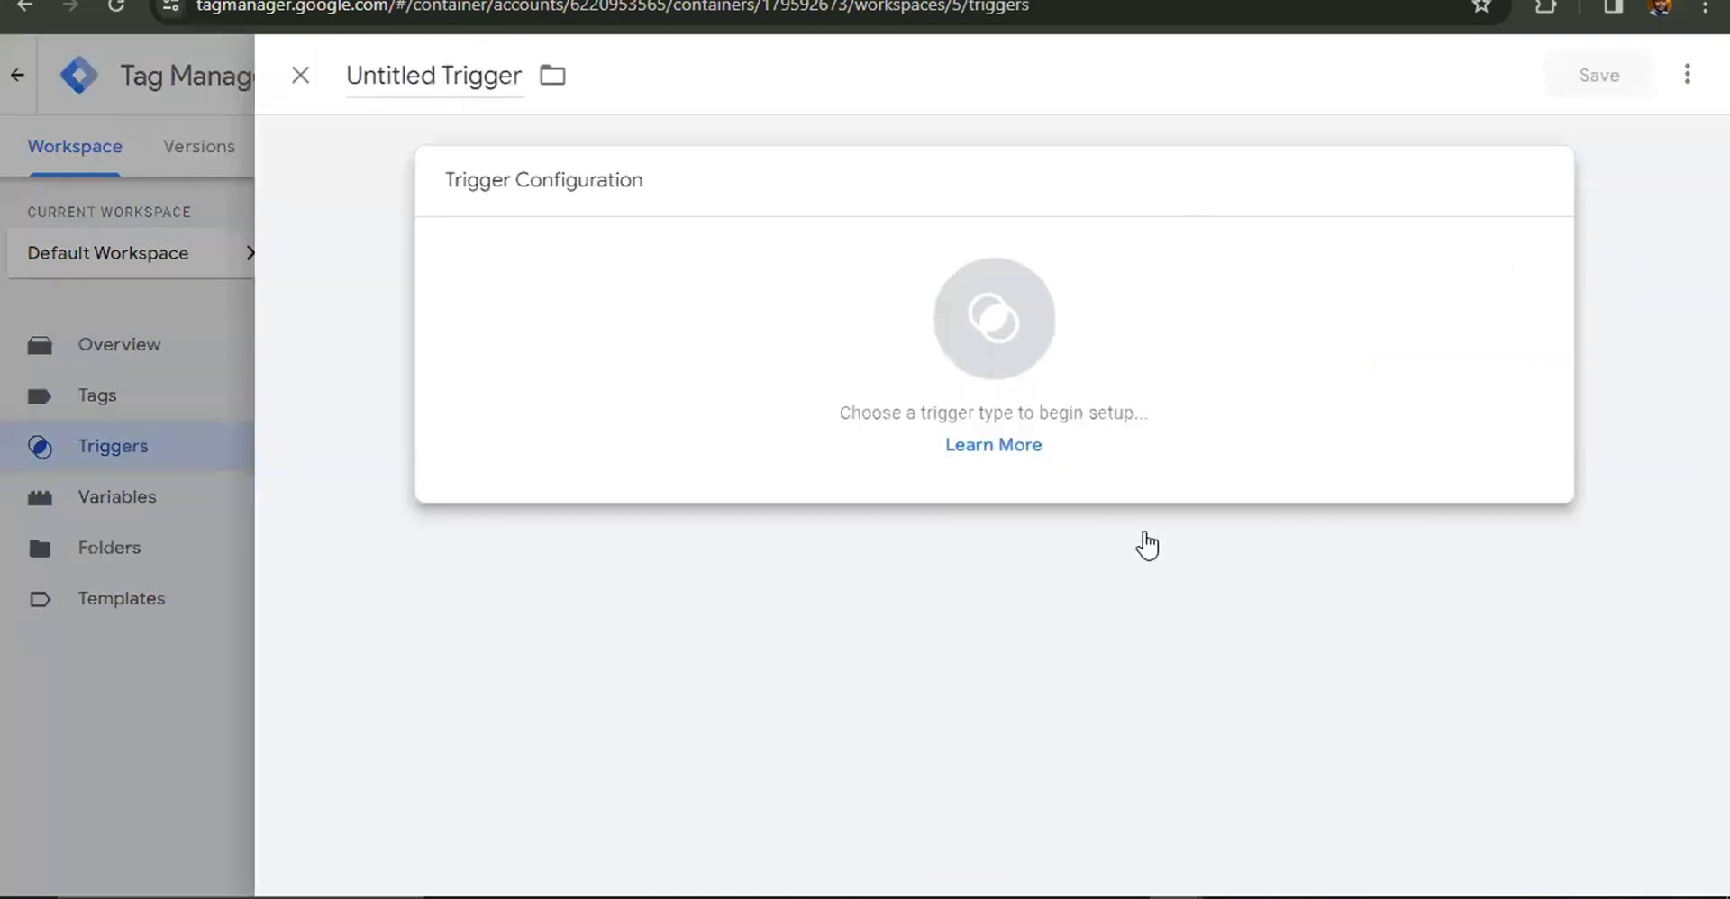
pyautogui.click(1146, 545)
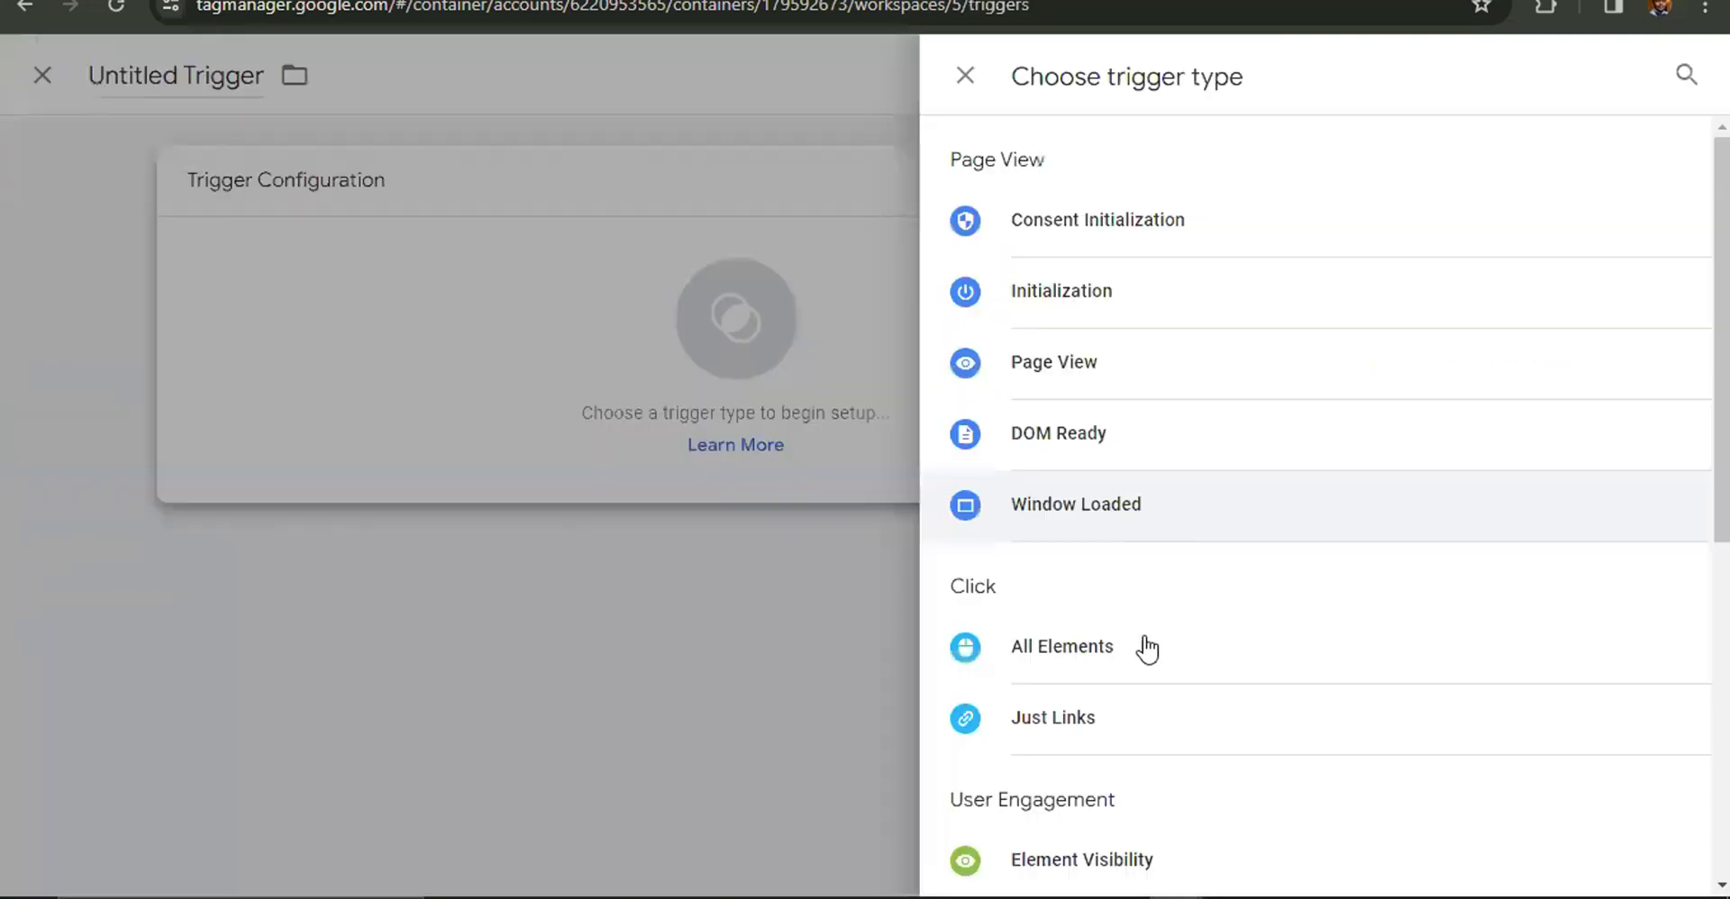
pyautogui.click(963, 80)
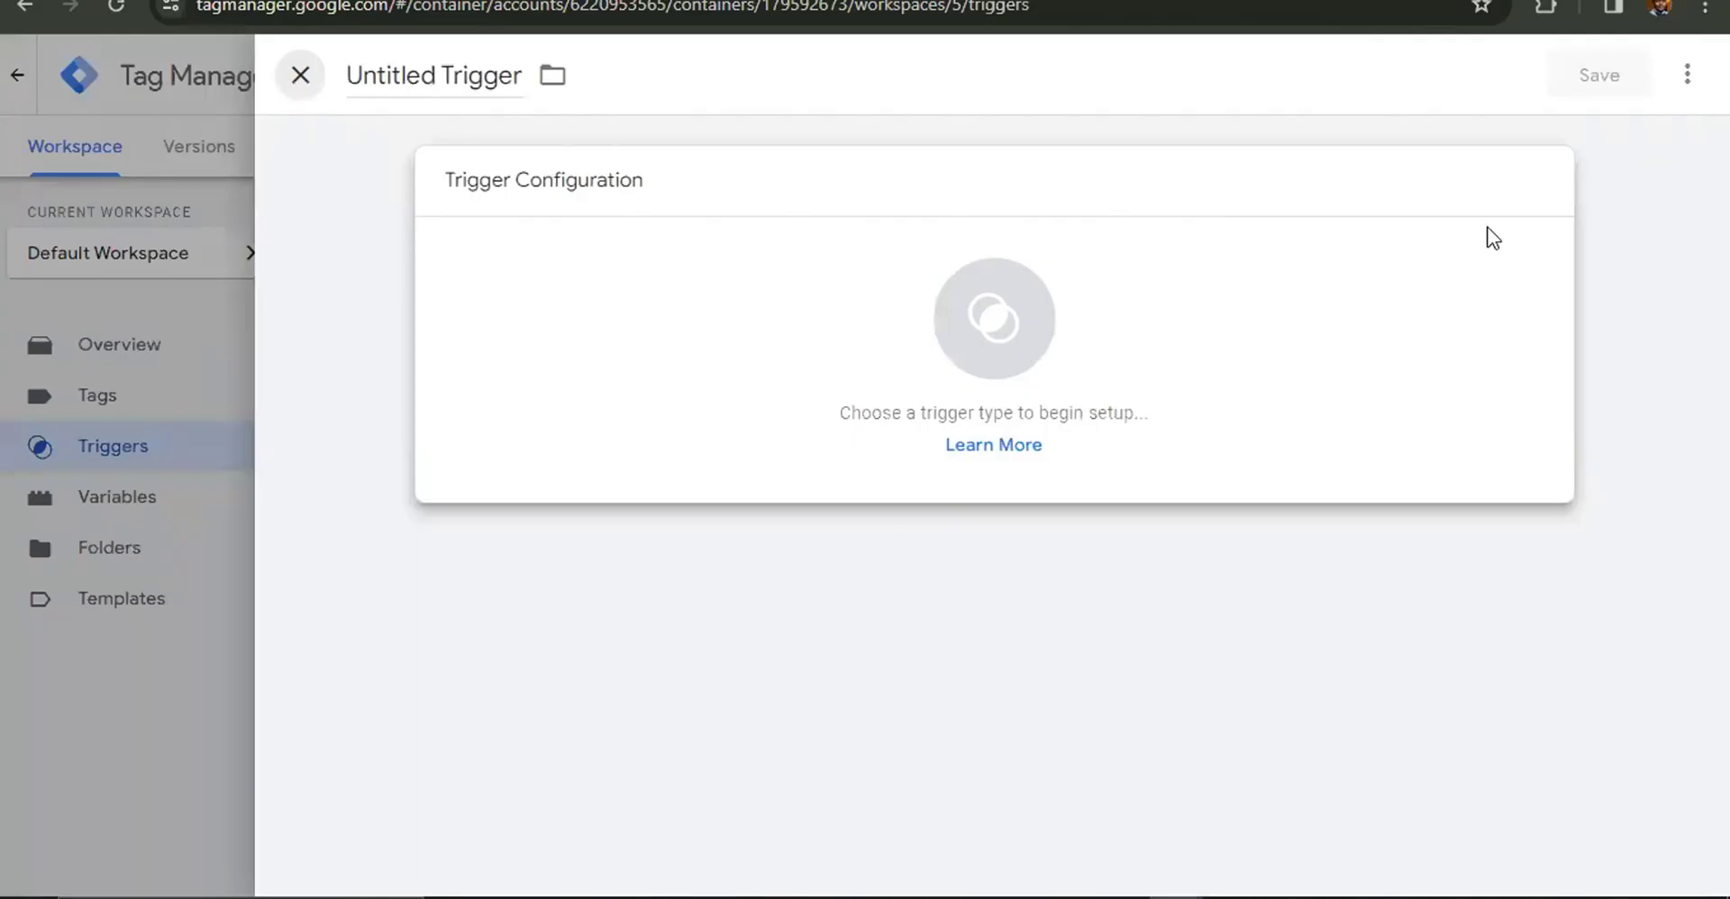
pyautogui.press('Escape')
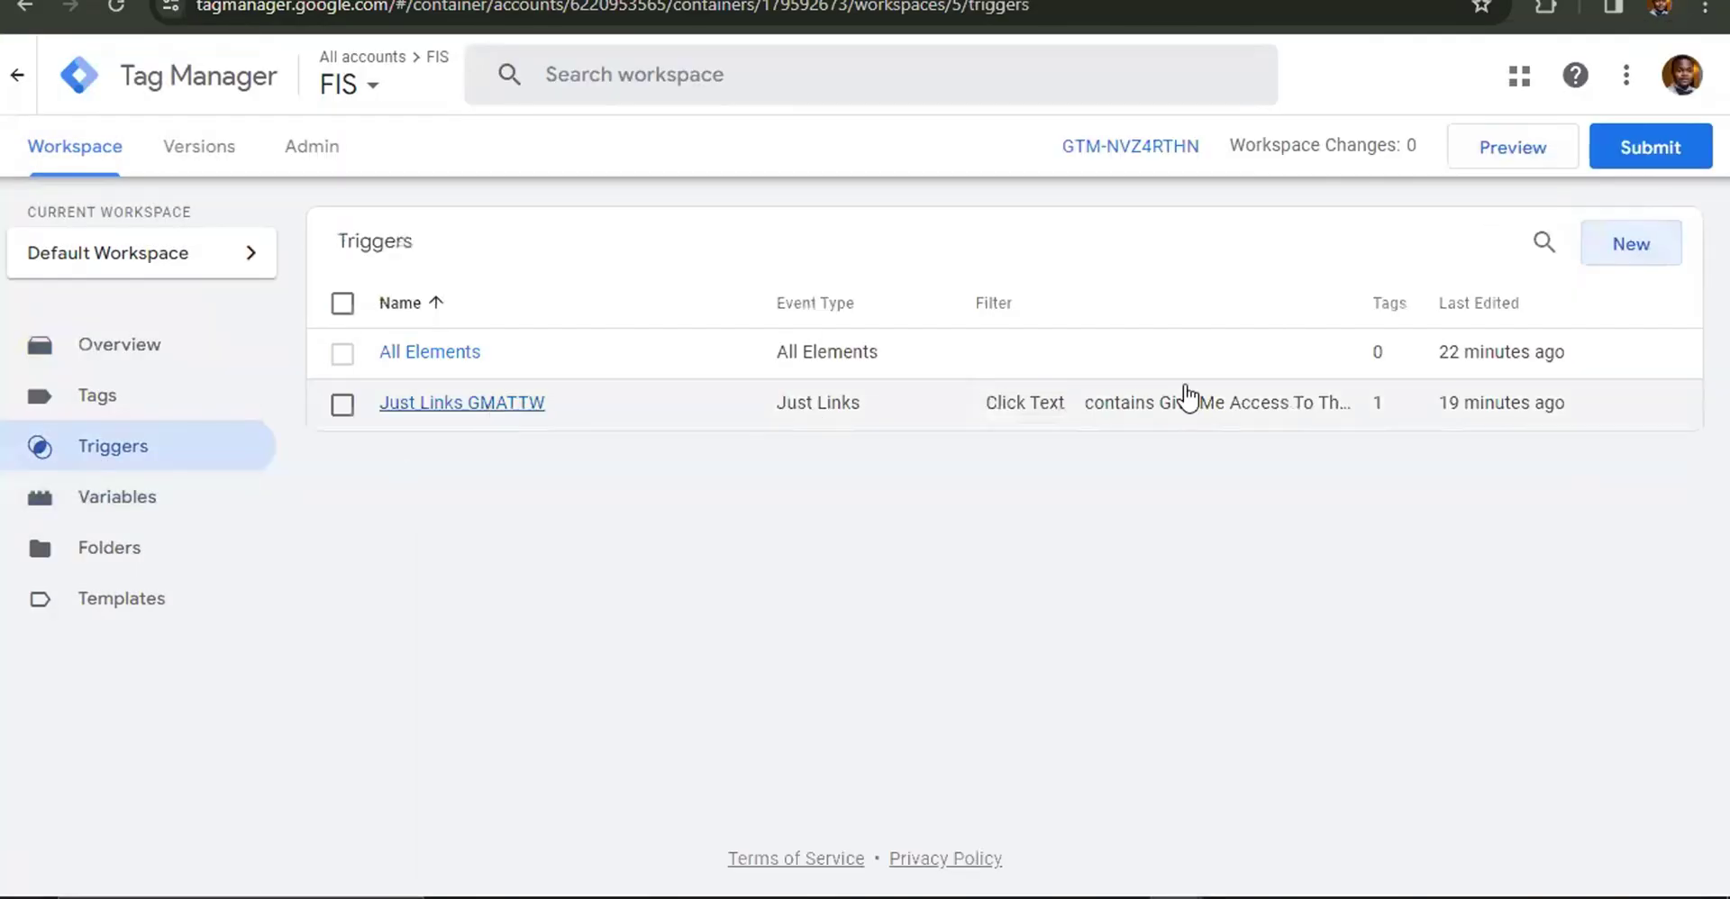
# Try a new Just Links trigger for Some Link Clicks with a Click Text contains condition, and discard it.
pyautogui.click(1648, 250)
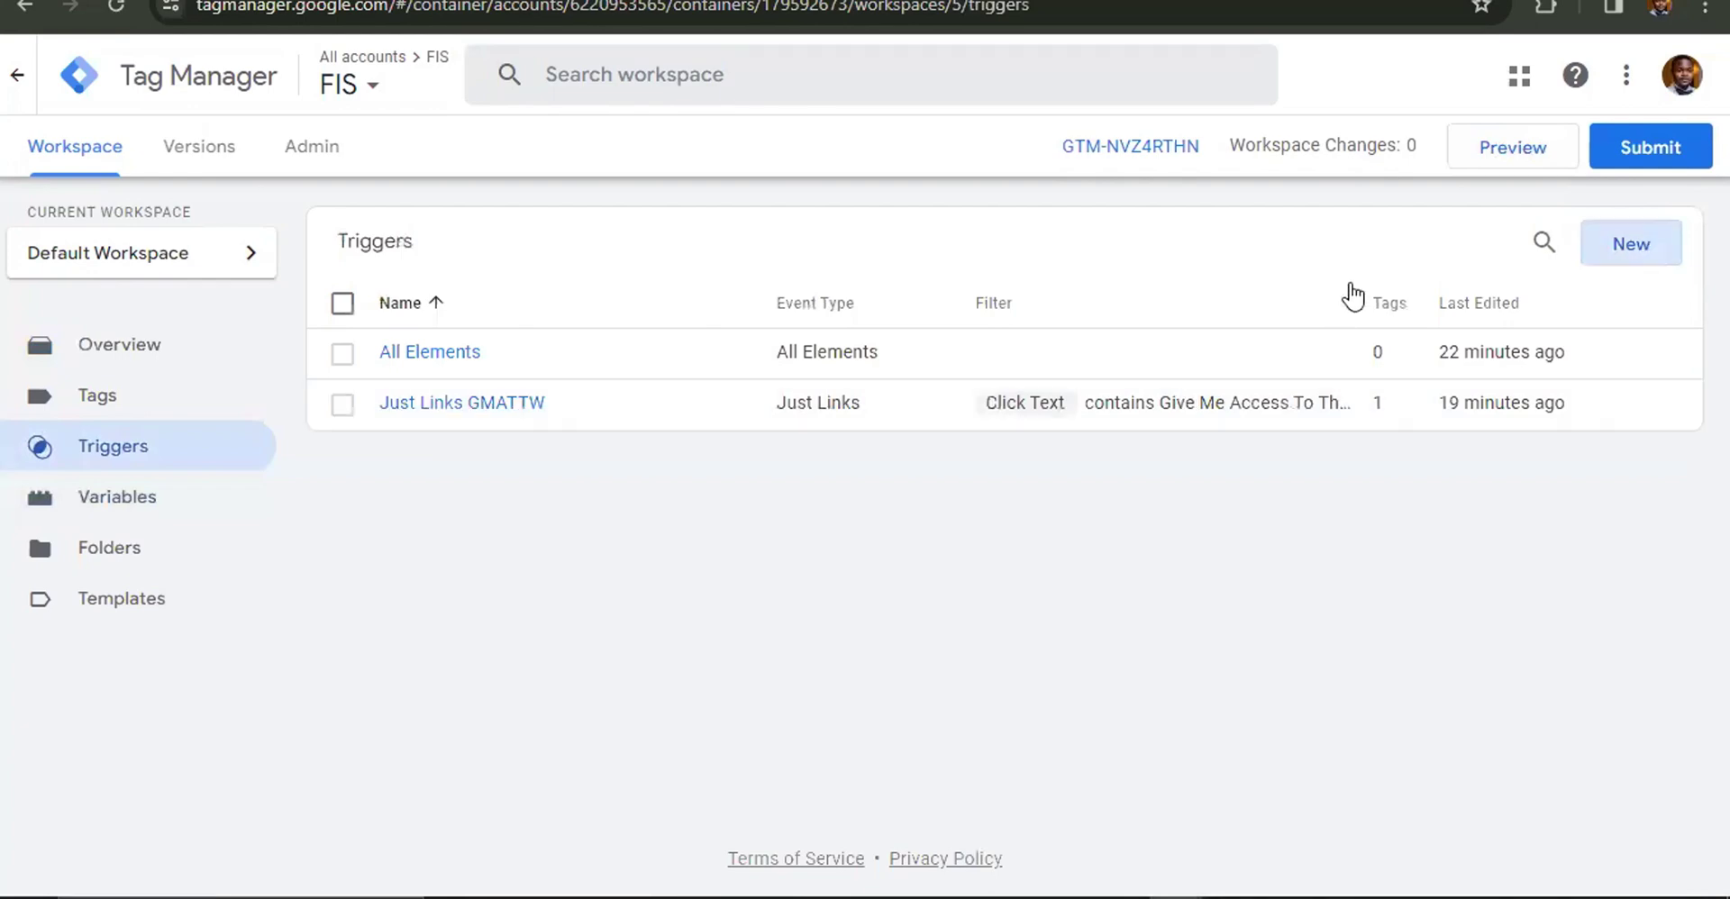
pyautogui.click(1297, 316)
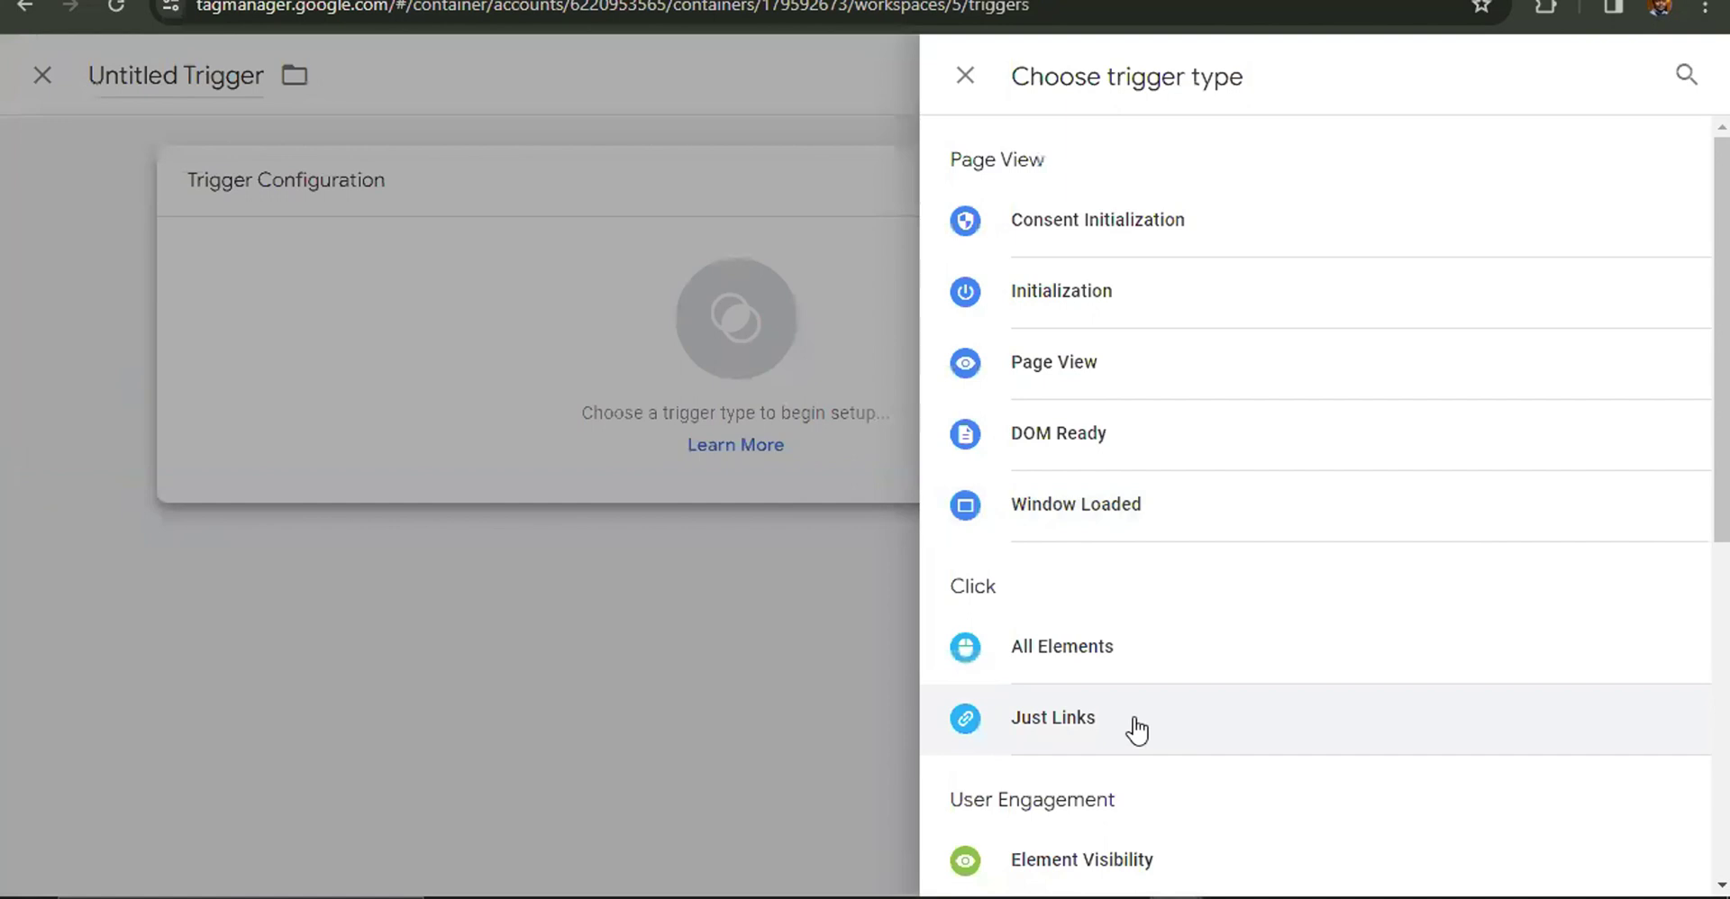
pyautogui.click(1137, 721)
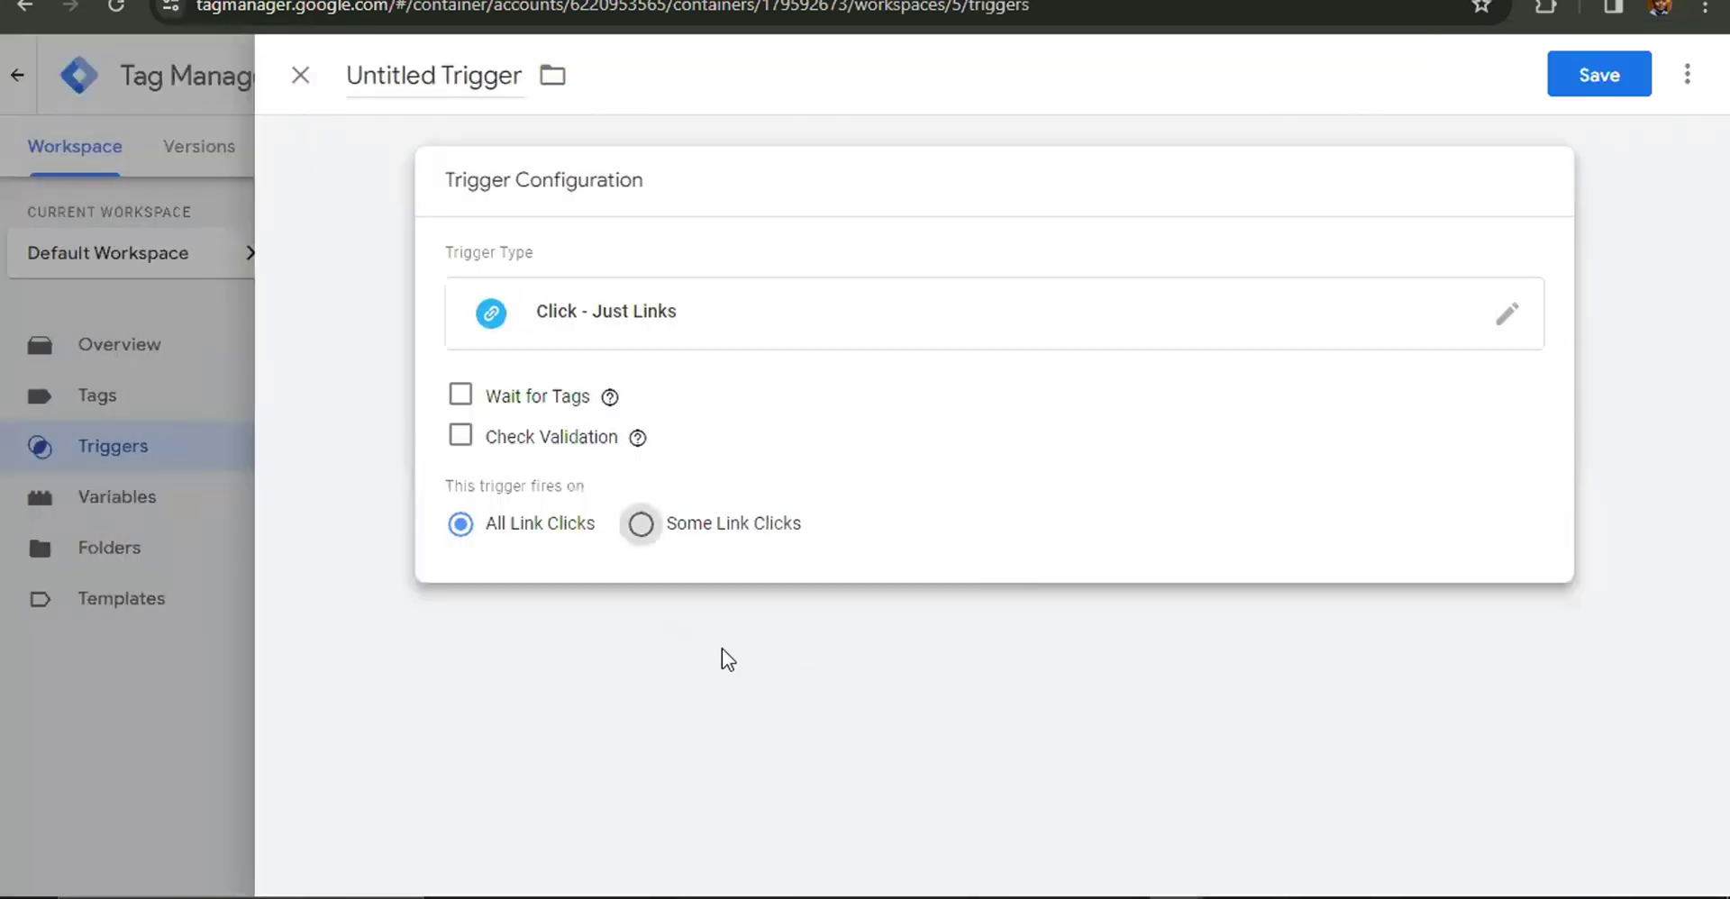
pyautogui.click(640, 524)
pyautogui.click(721, 640)
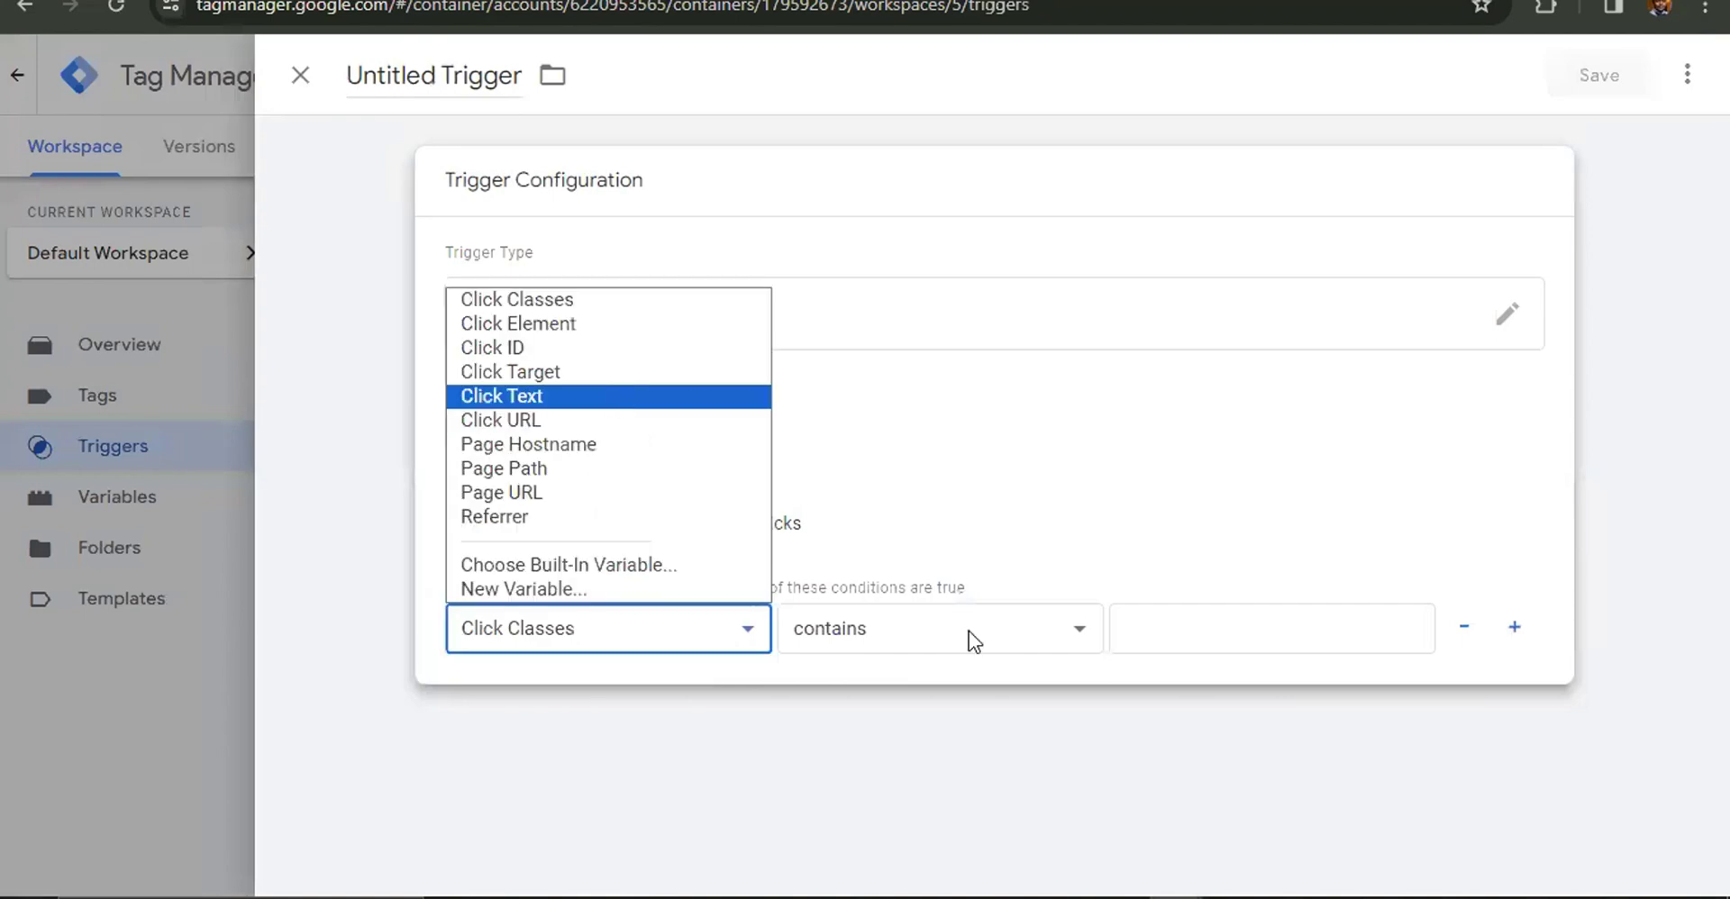
pyautogui.press('Return')
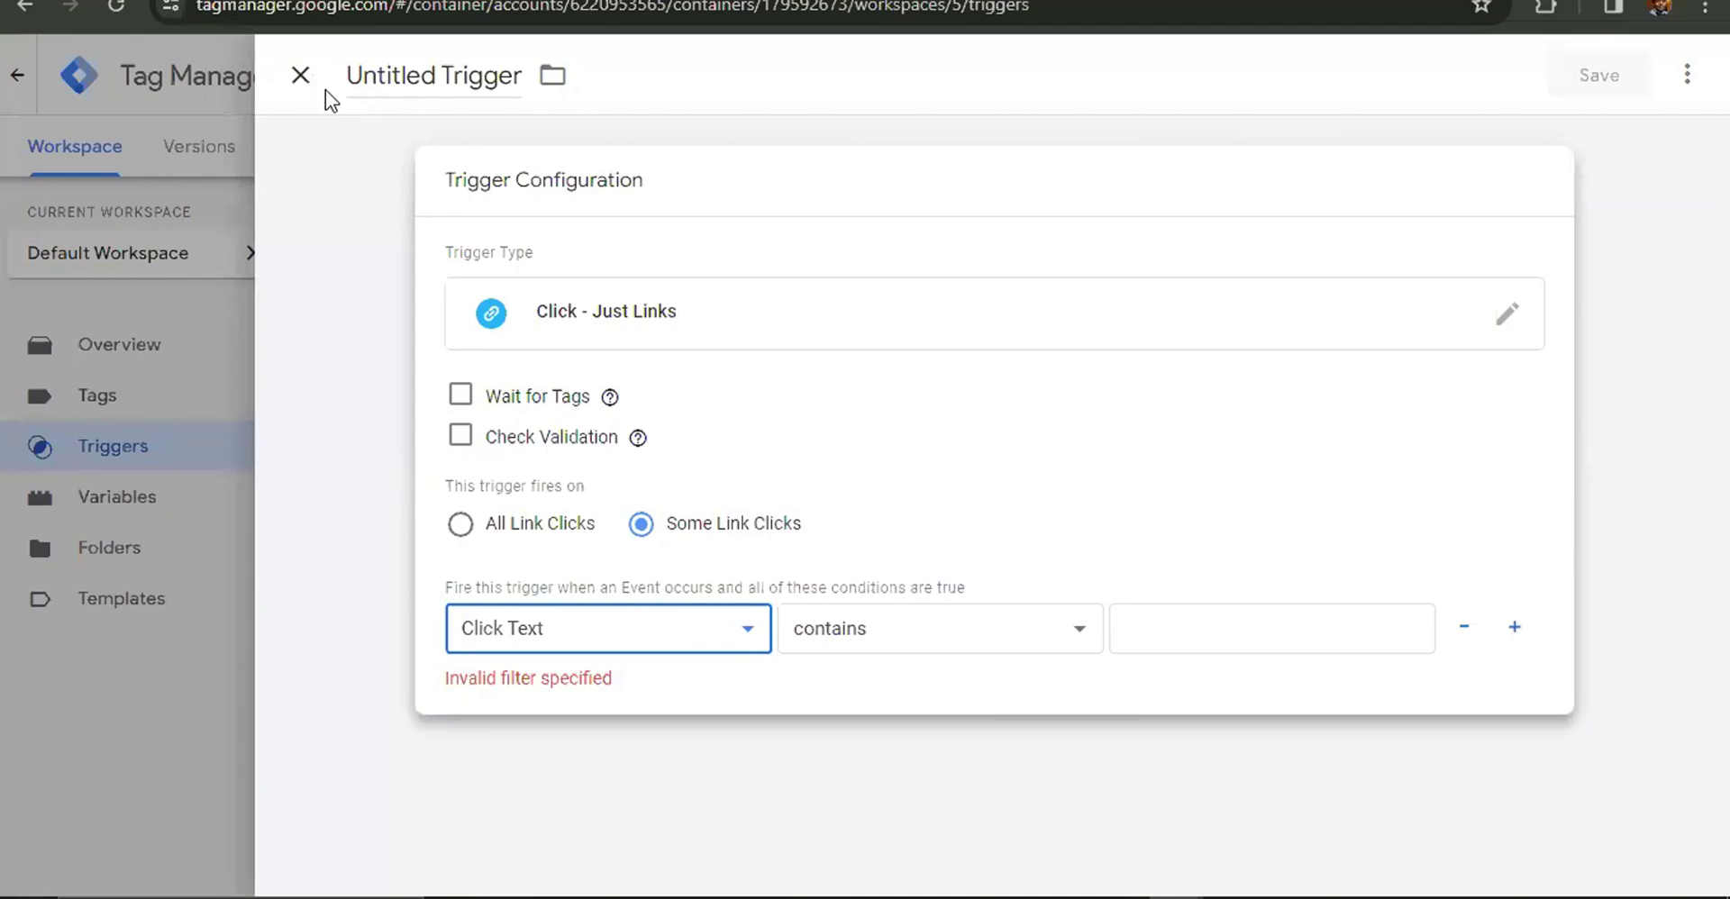
pyautogui.click(313, 86)
pyautogui.click(1045, 381)
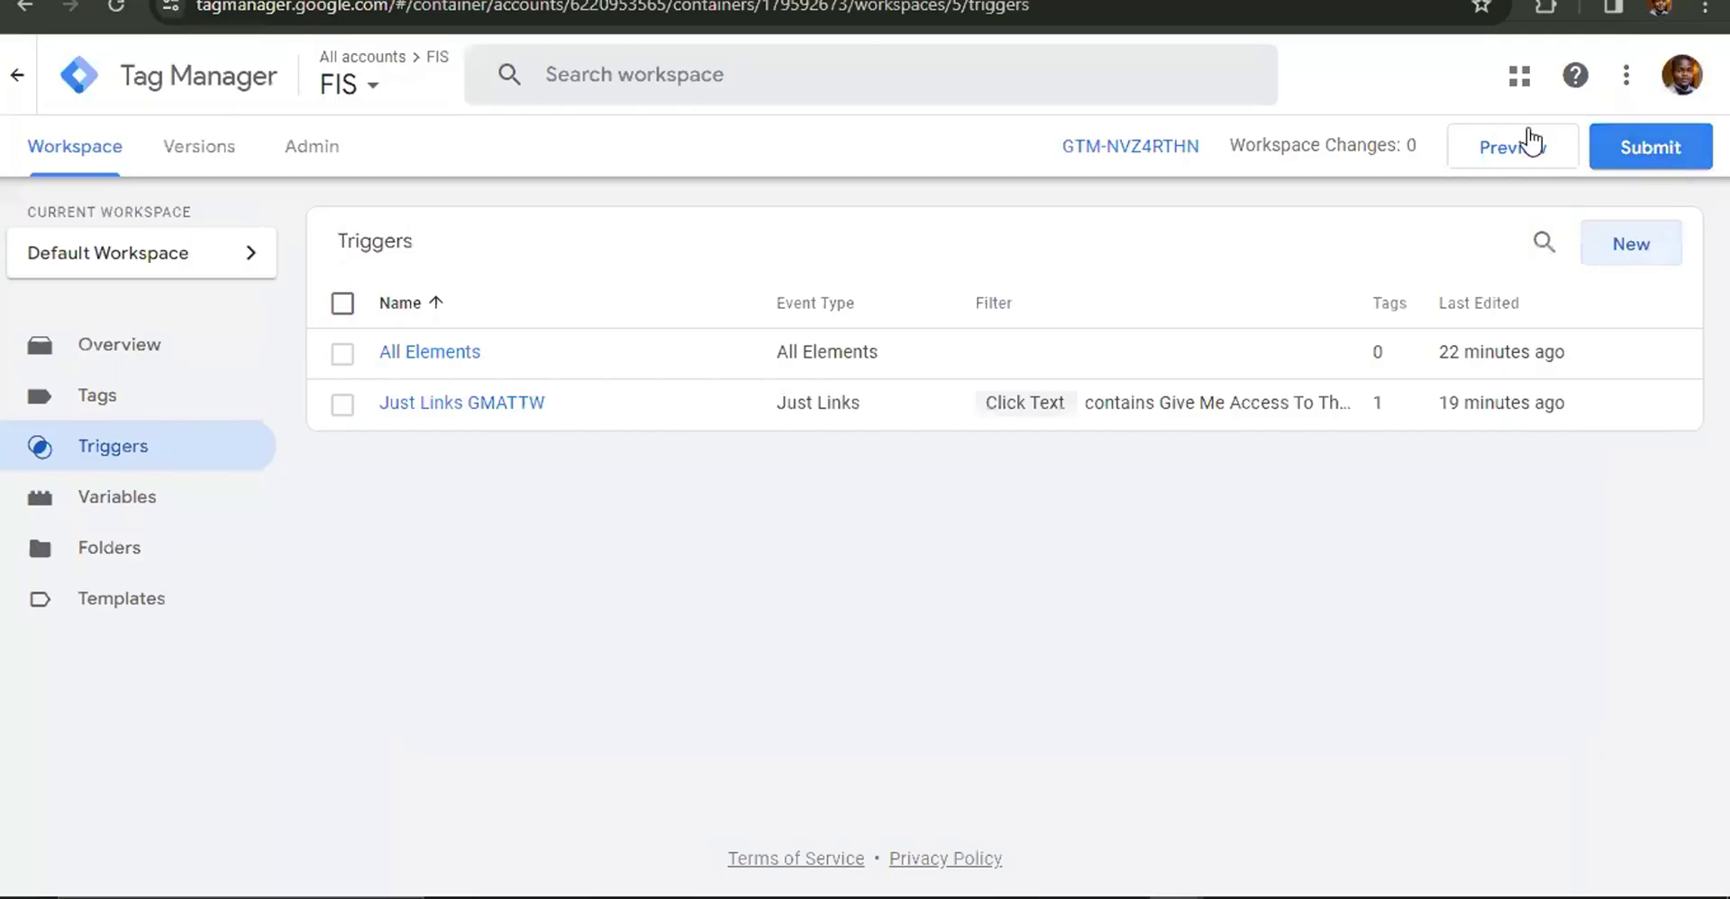
# Try a new Conversion Linker tag fired by the All Pages trigger in the workspace's tags, and discard it.
pyautogui.click(200, 147)
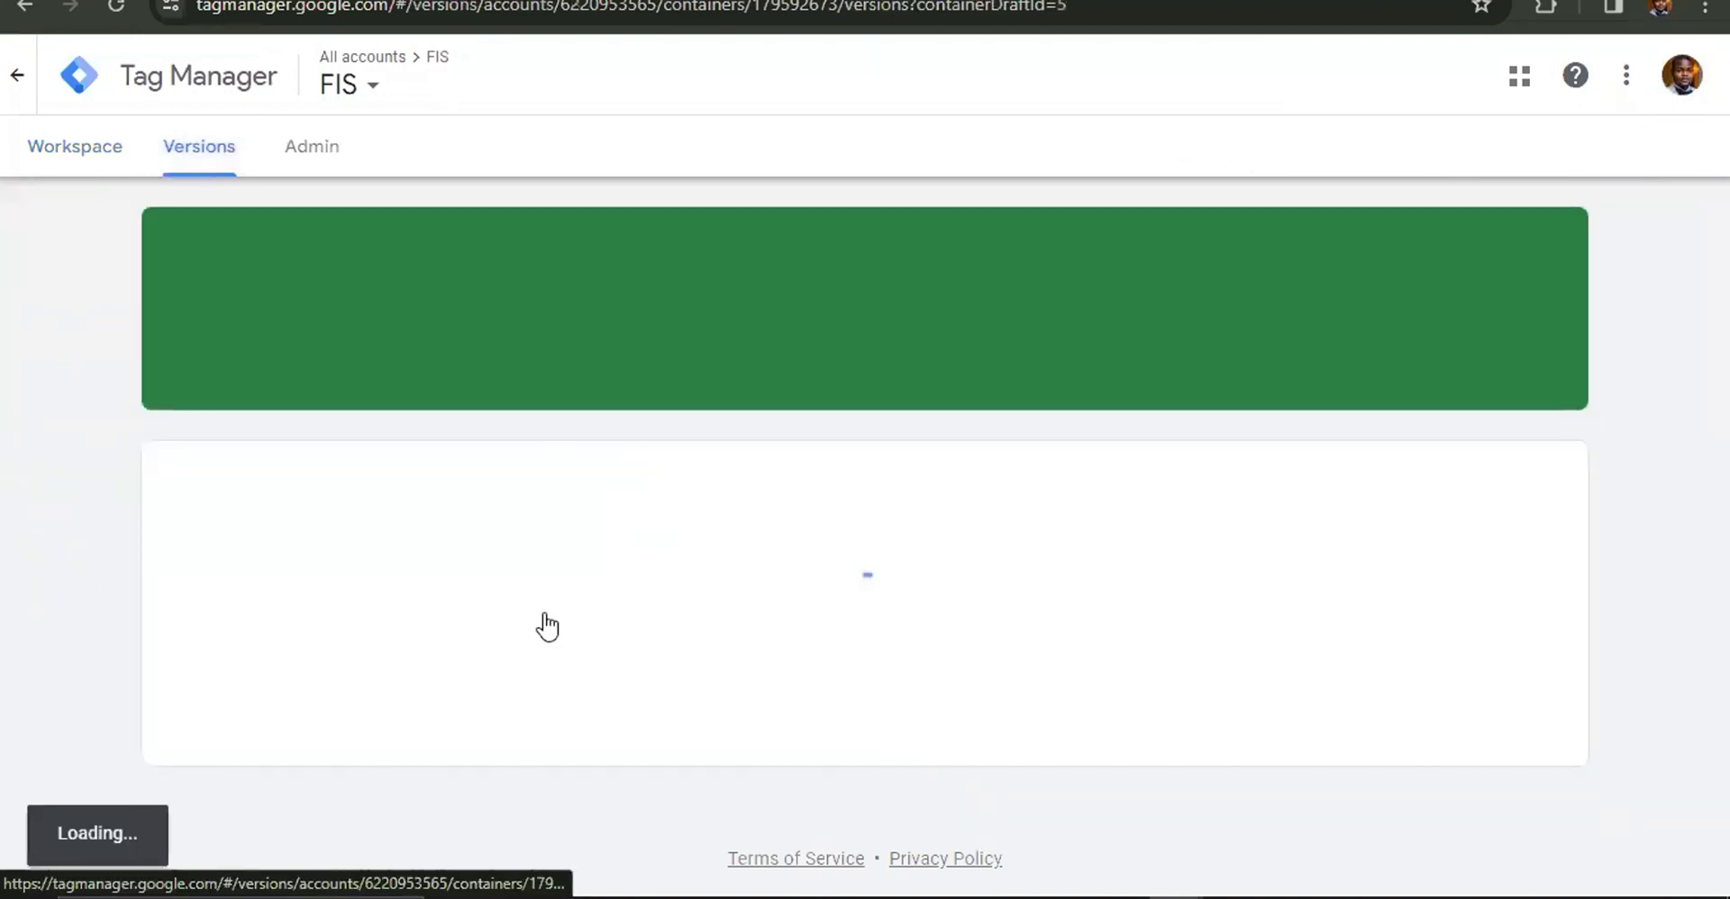
pyautogui.click(100, 172)
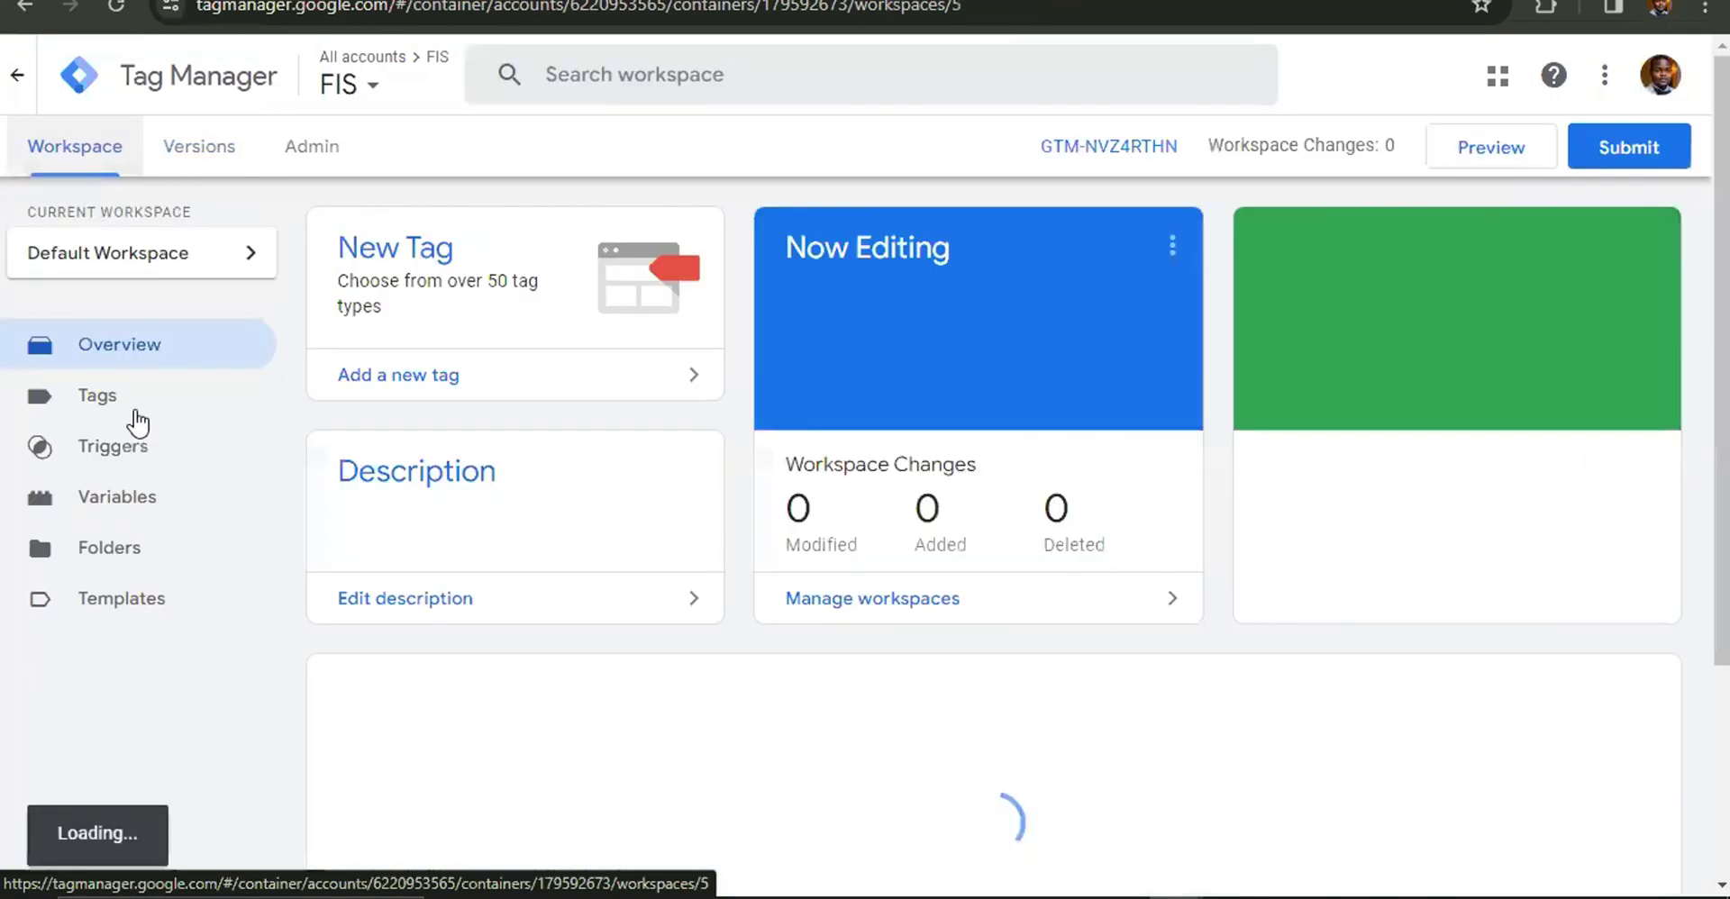
pyautogui.click(137, 420)
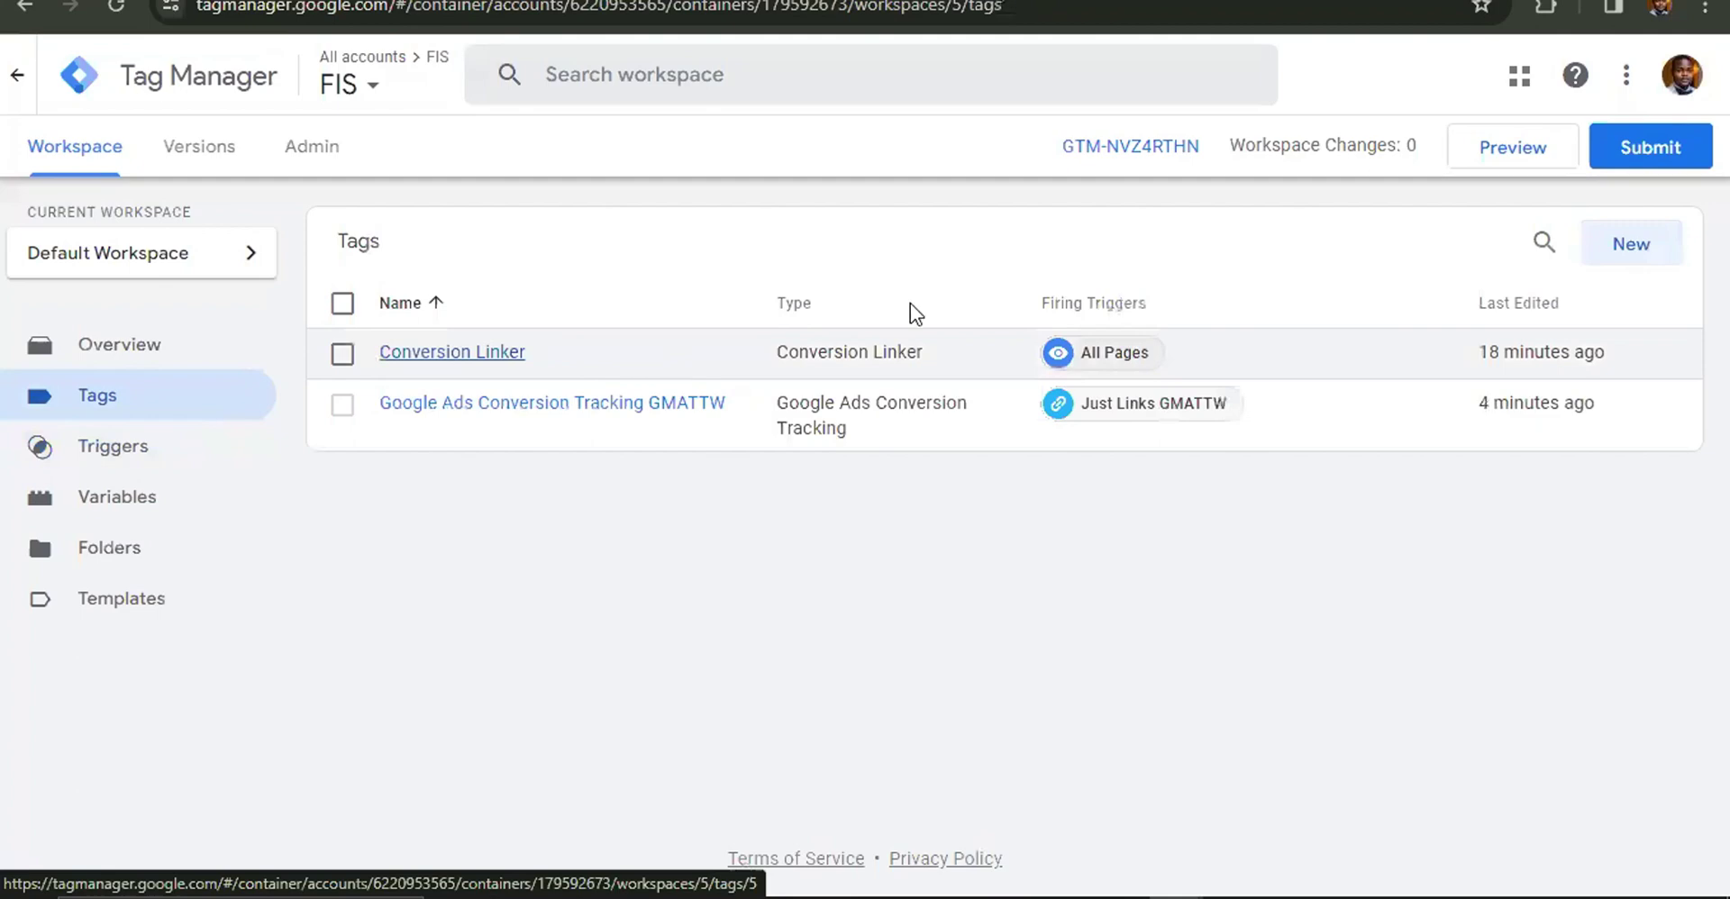
pyautogui.click(1640, 247)
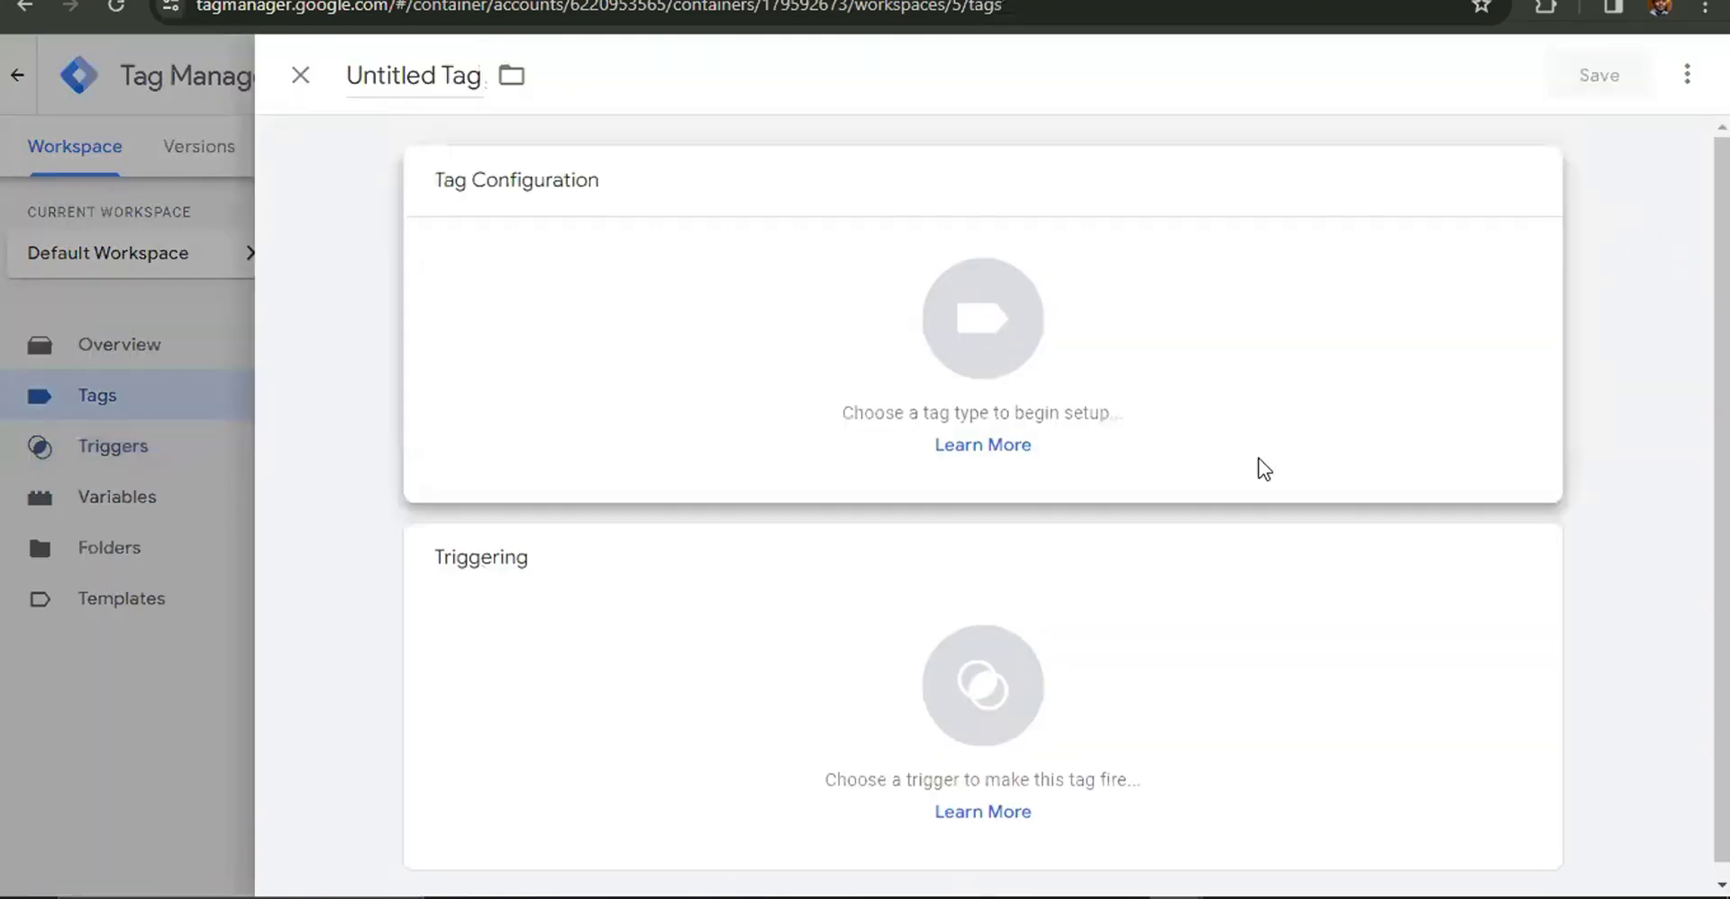
pyautogui.click(1264, 469)
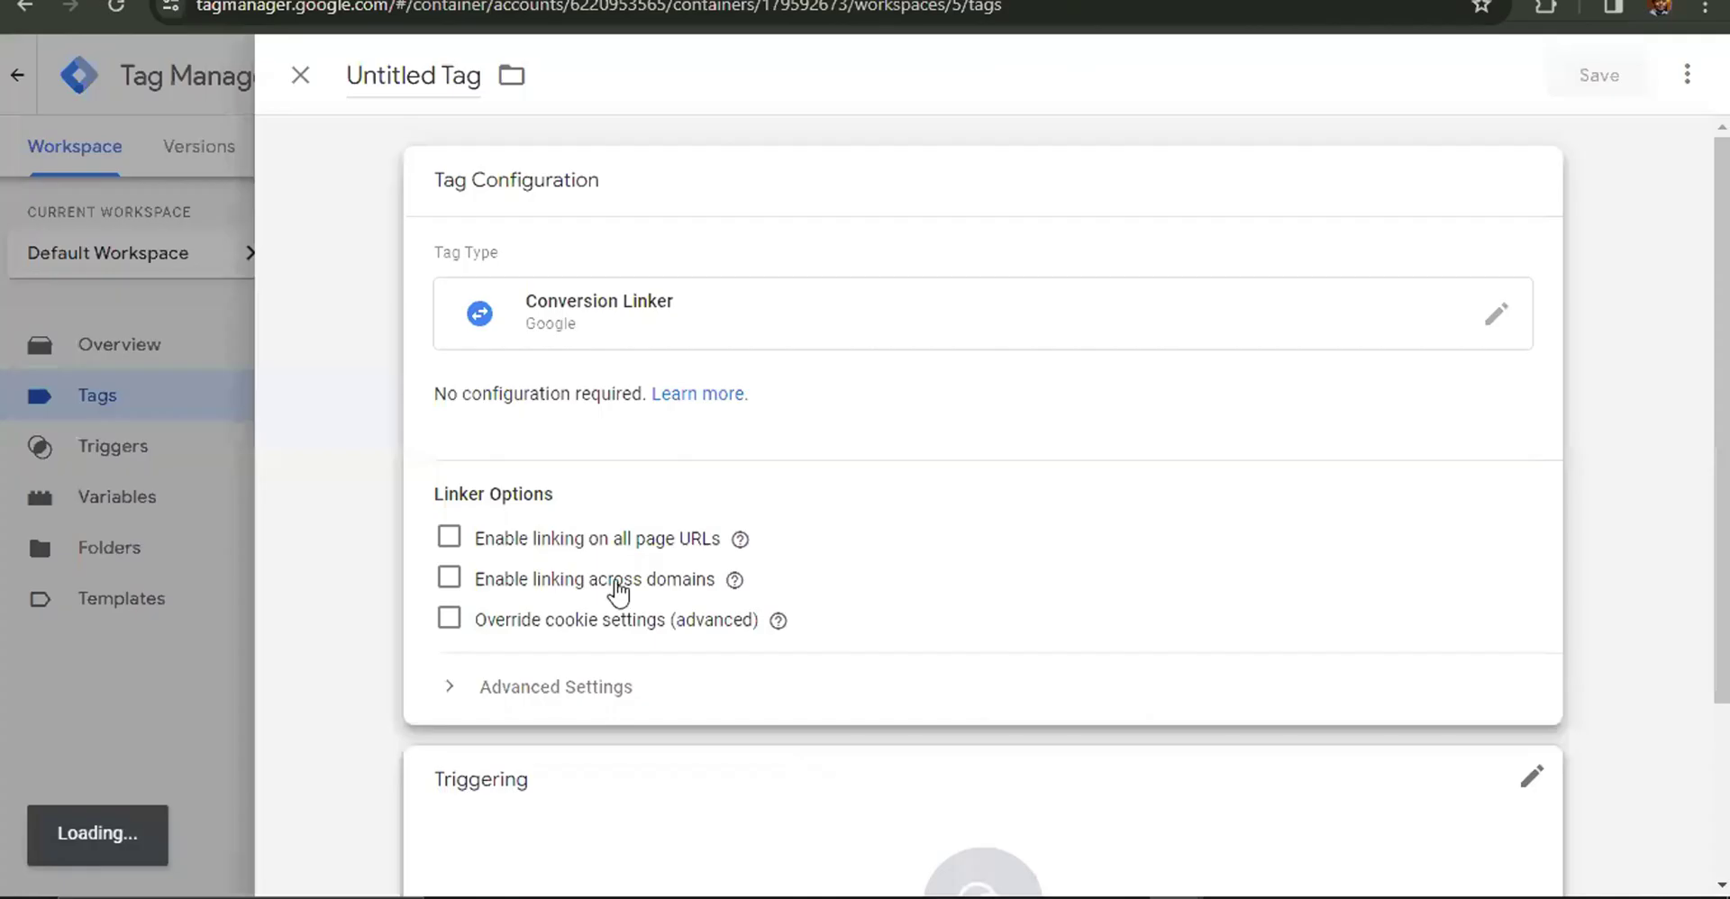
pyautogui.click(969, 821)
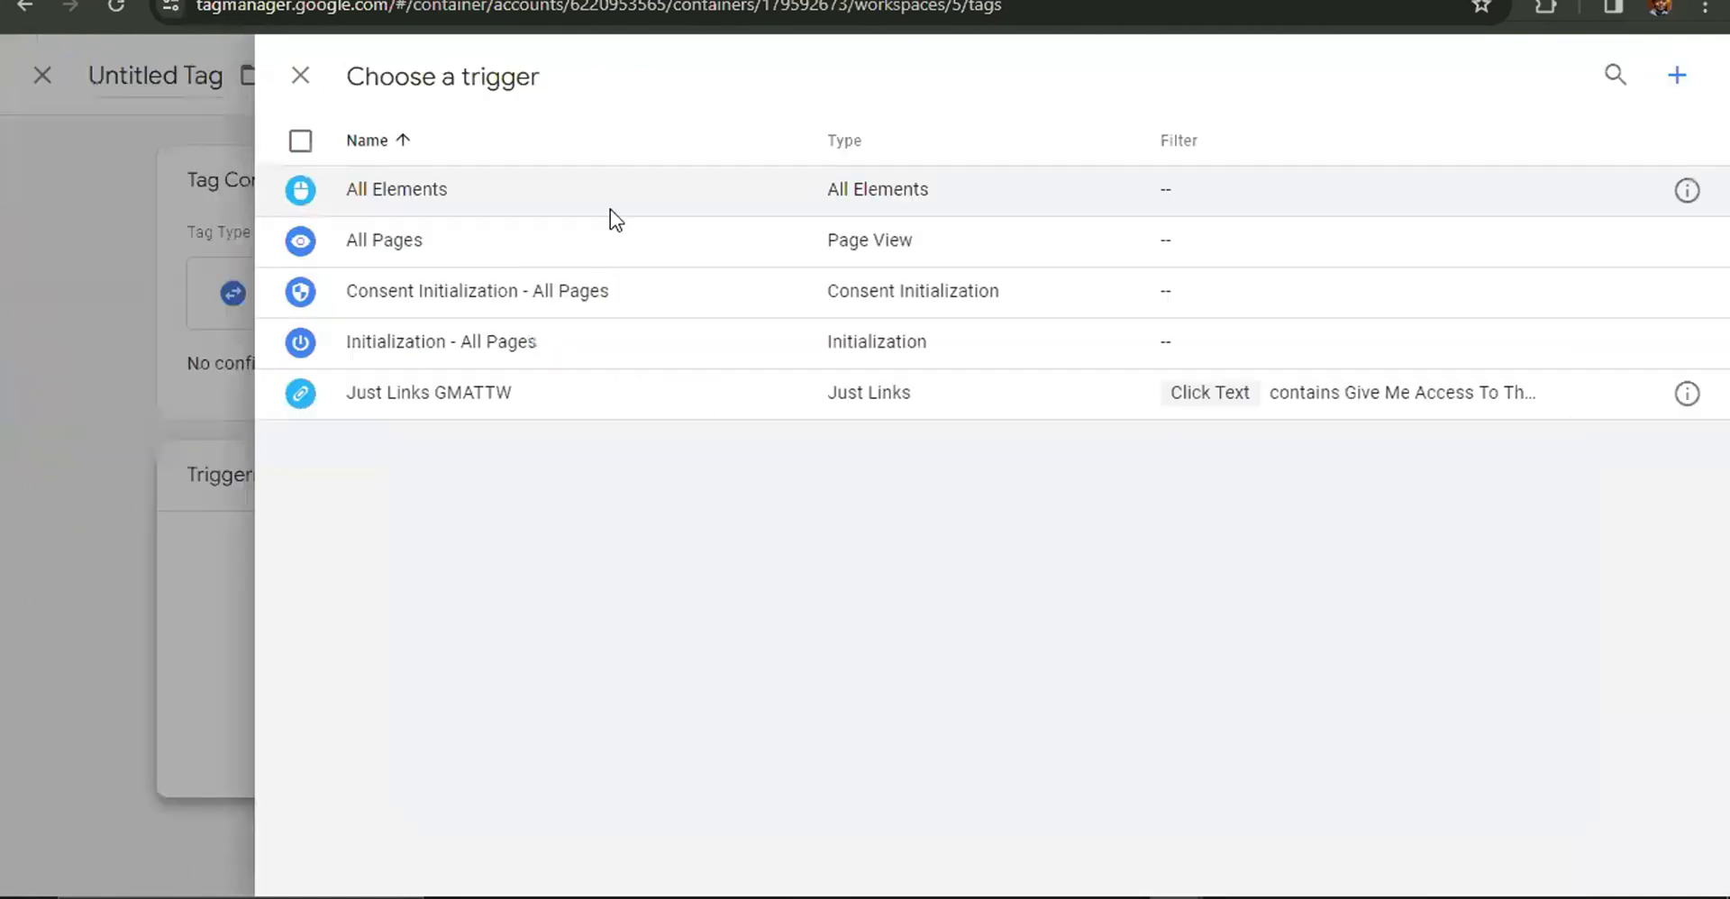
pyautogui.click(608, 223)
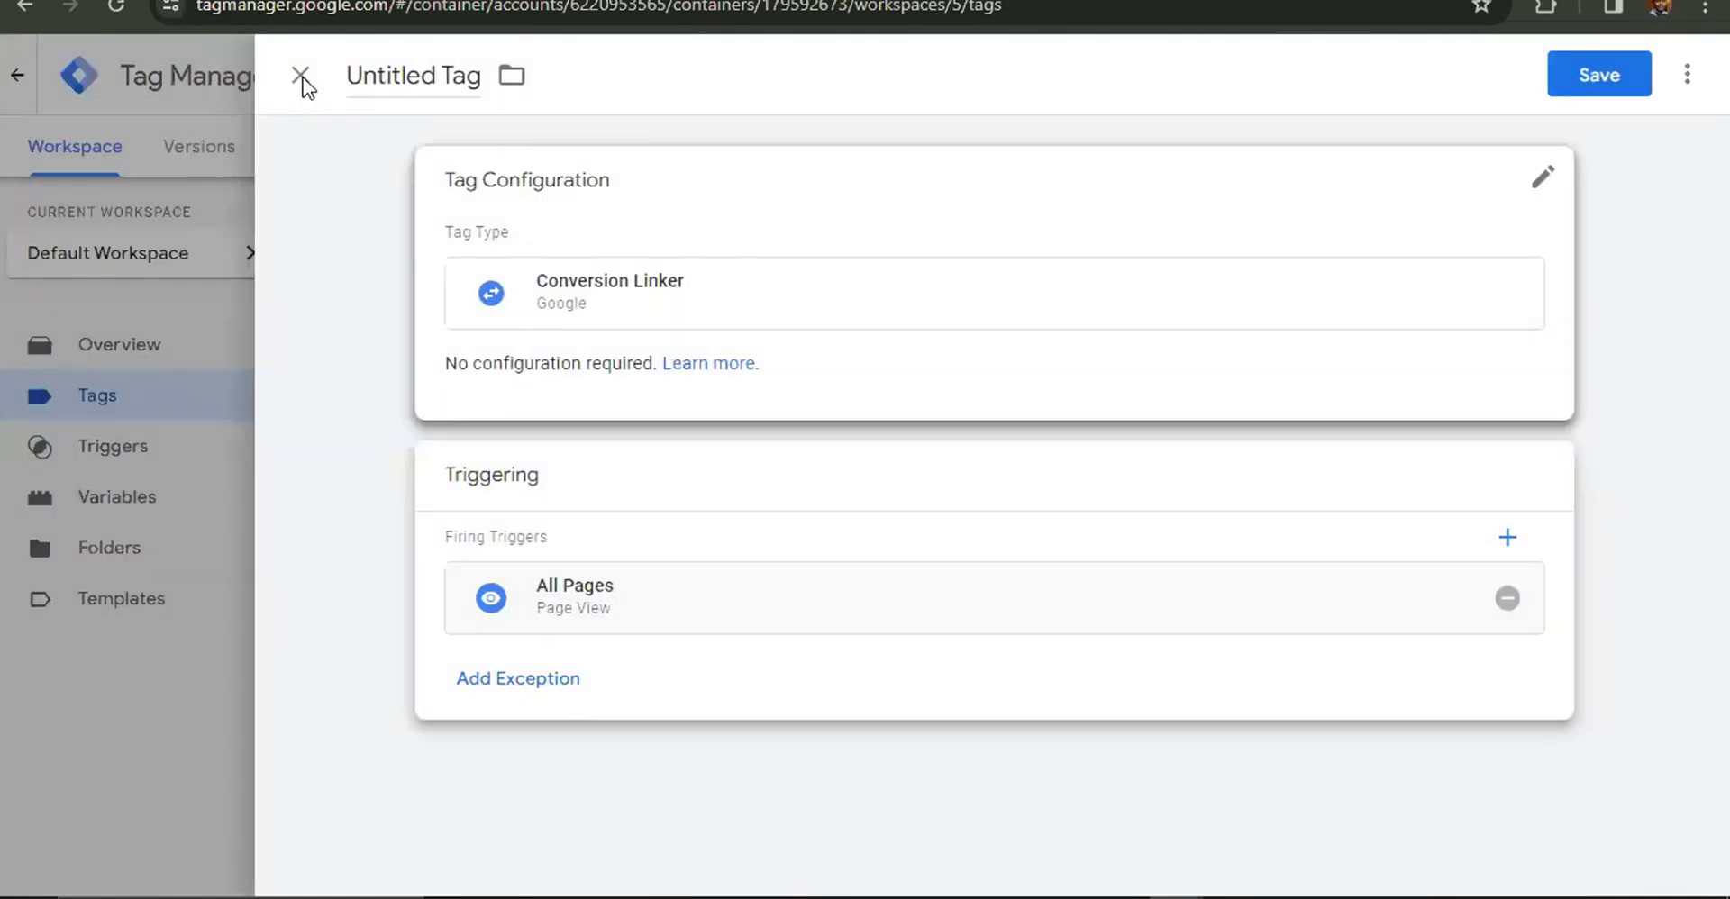
pyautogui.click(303, 79)
pyautogui.click(1071, 380)
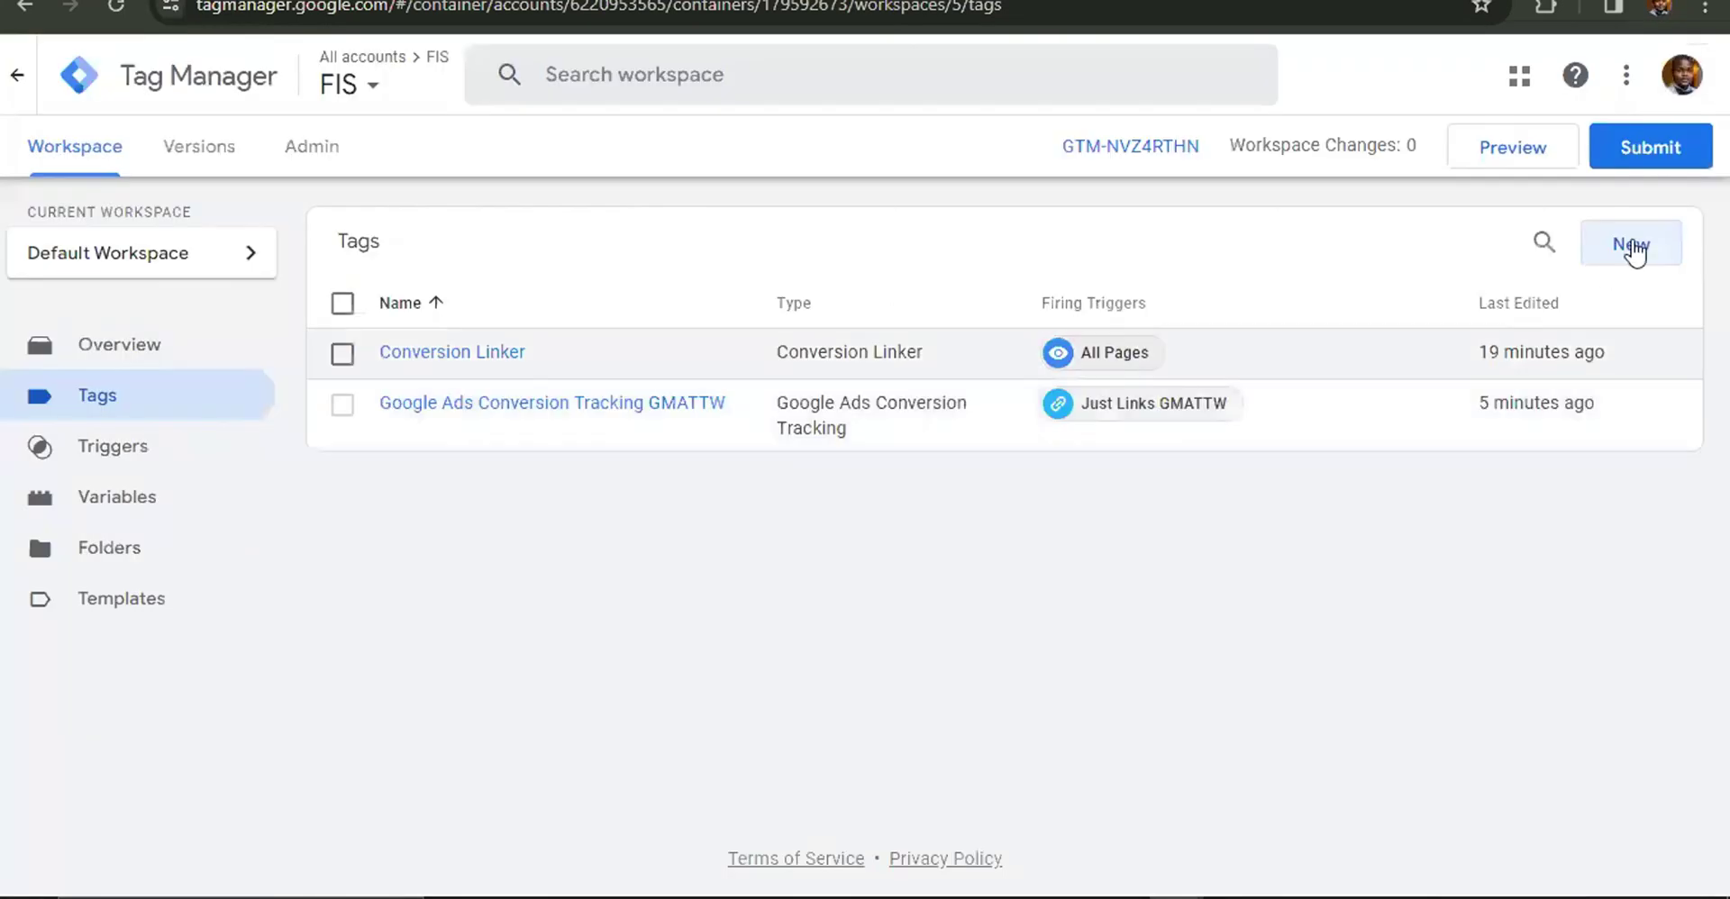
# Try a new Google Ads Conversion Tracking tag, review its Conversion ID and Conversion Label fields, and discard it.
pyautogui.click(1632, 247)
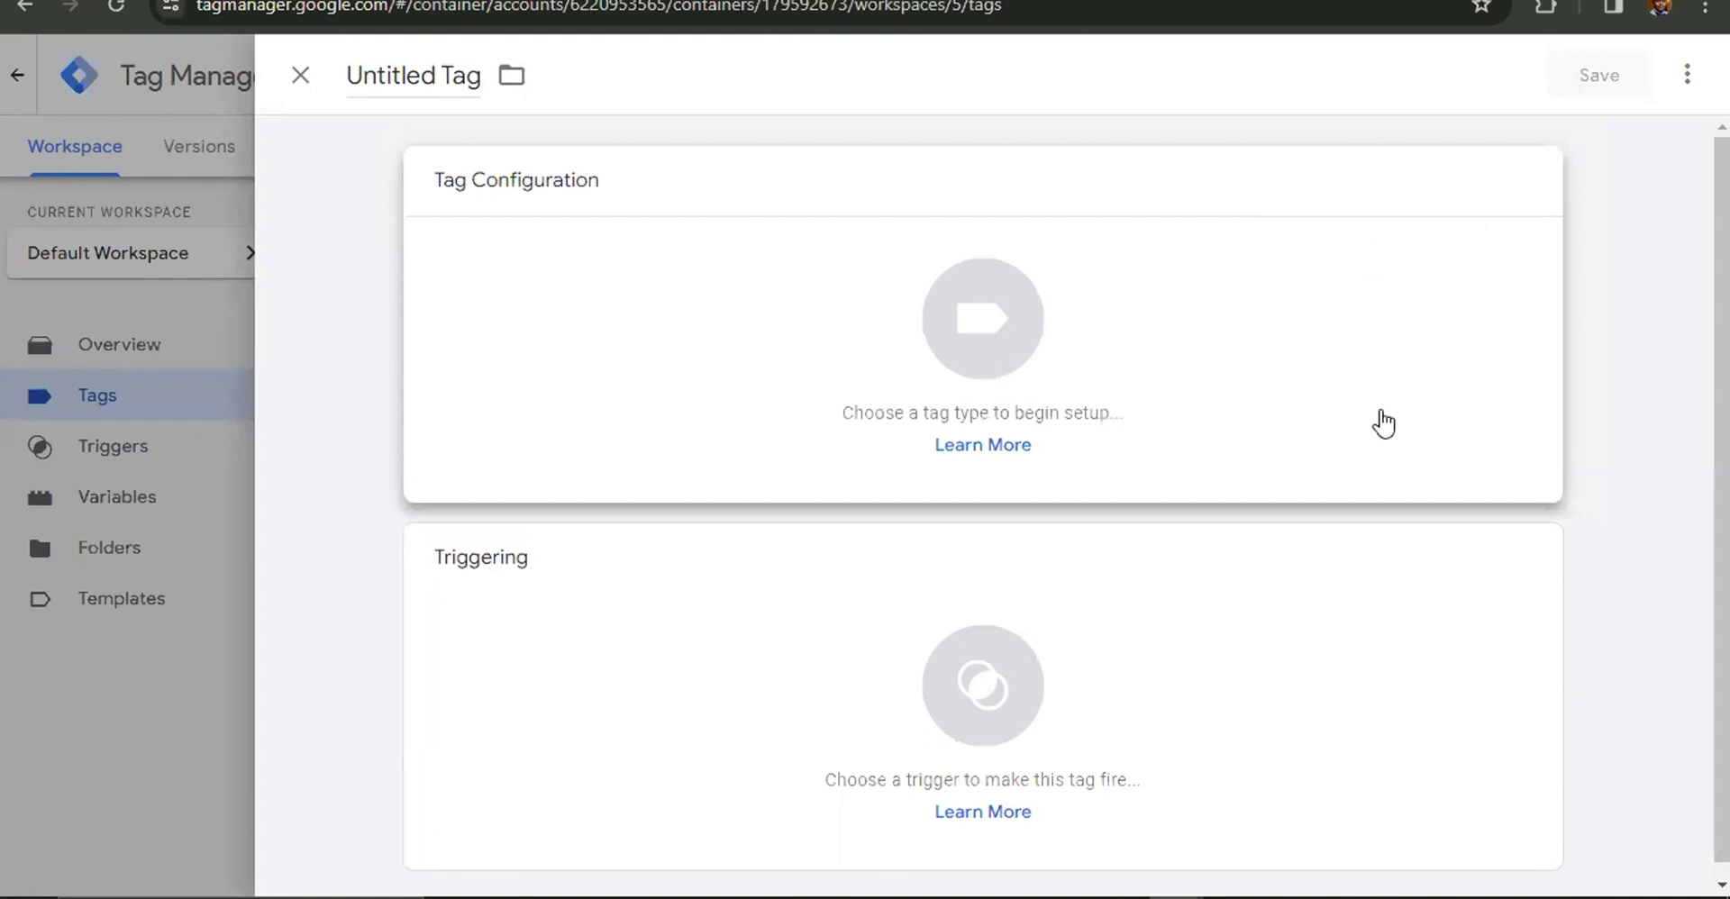
pyautogui.click(1383, 421)
pyautogui.click(1223, 377)
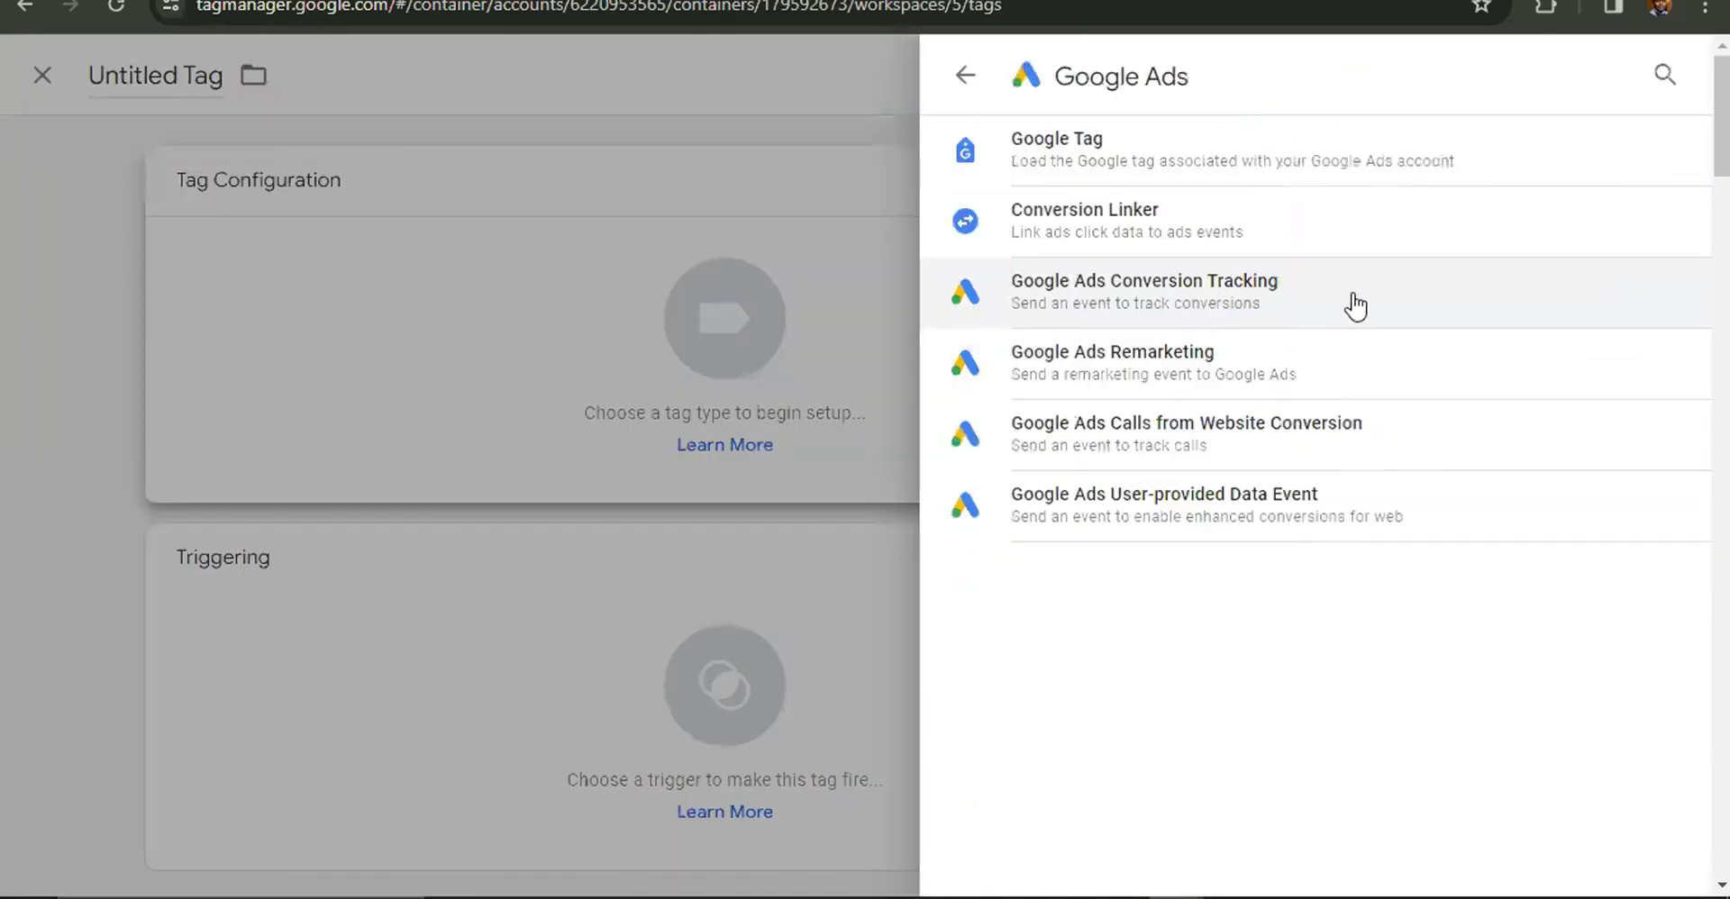
pyautogui.click(1393, 290)
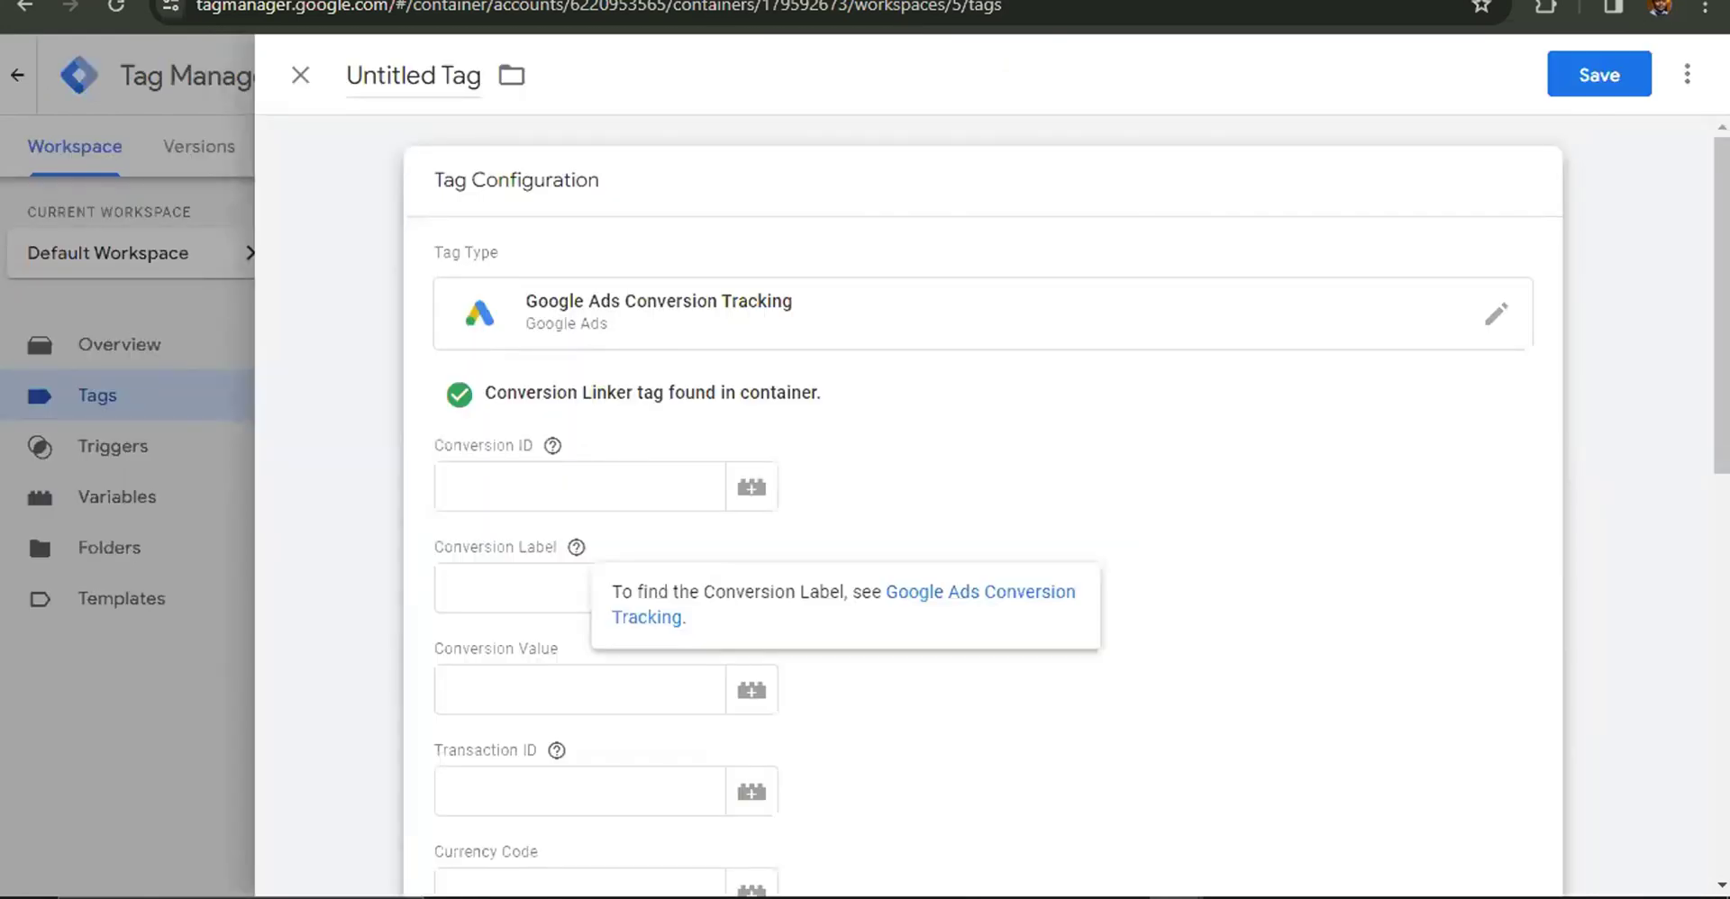
pyautogui.click(369, 0)
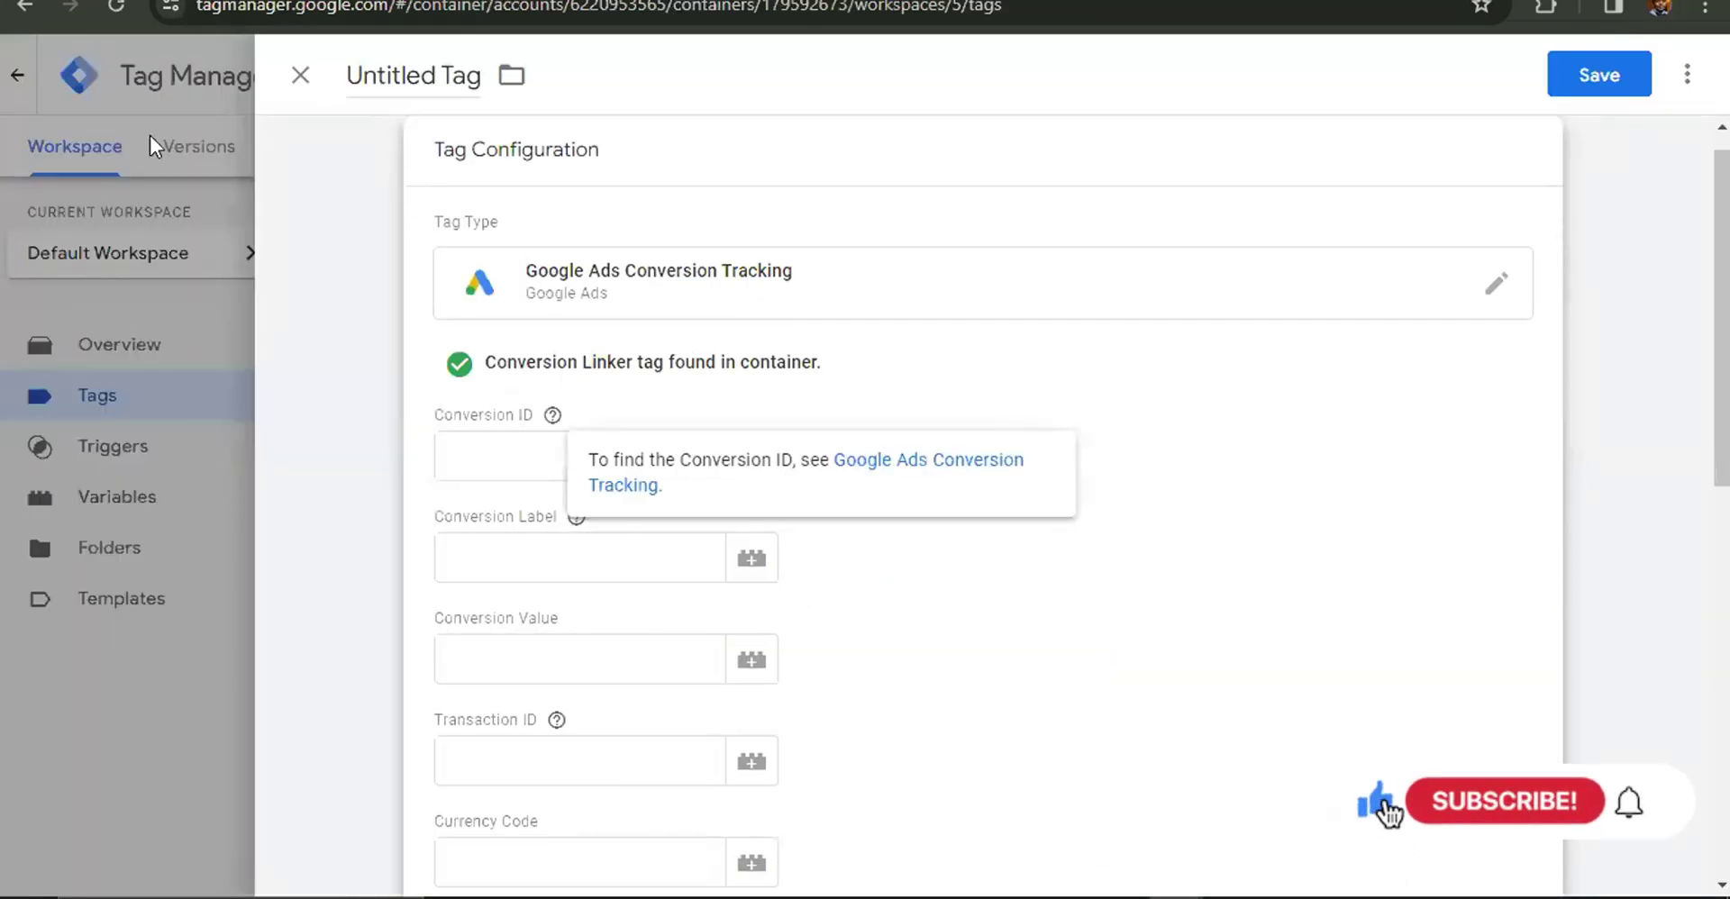
pyautogui.click(318, 74)
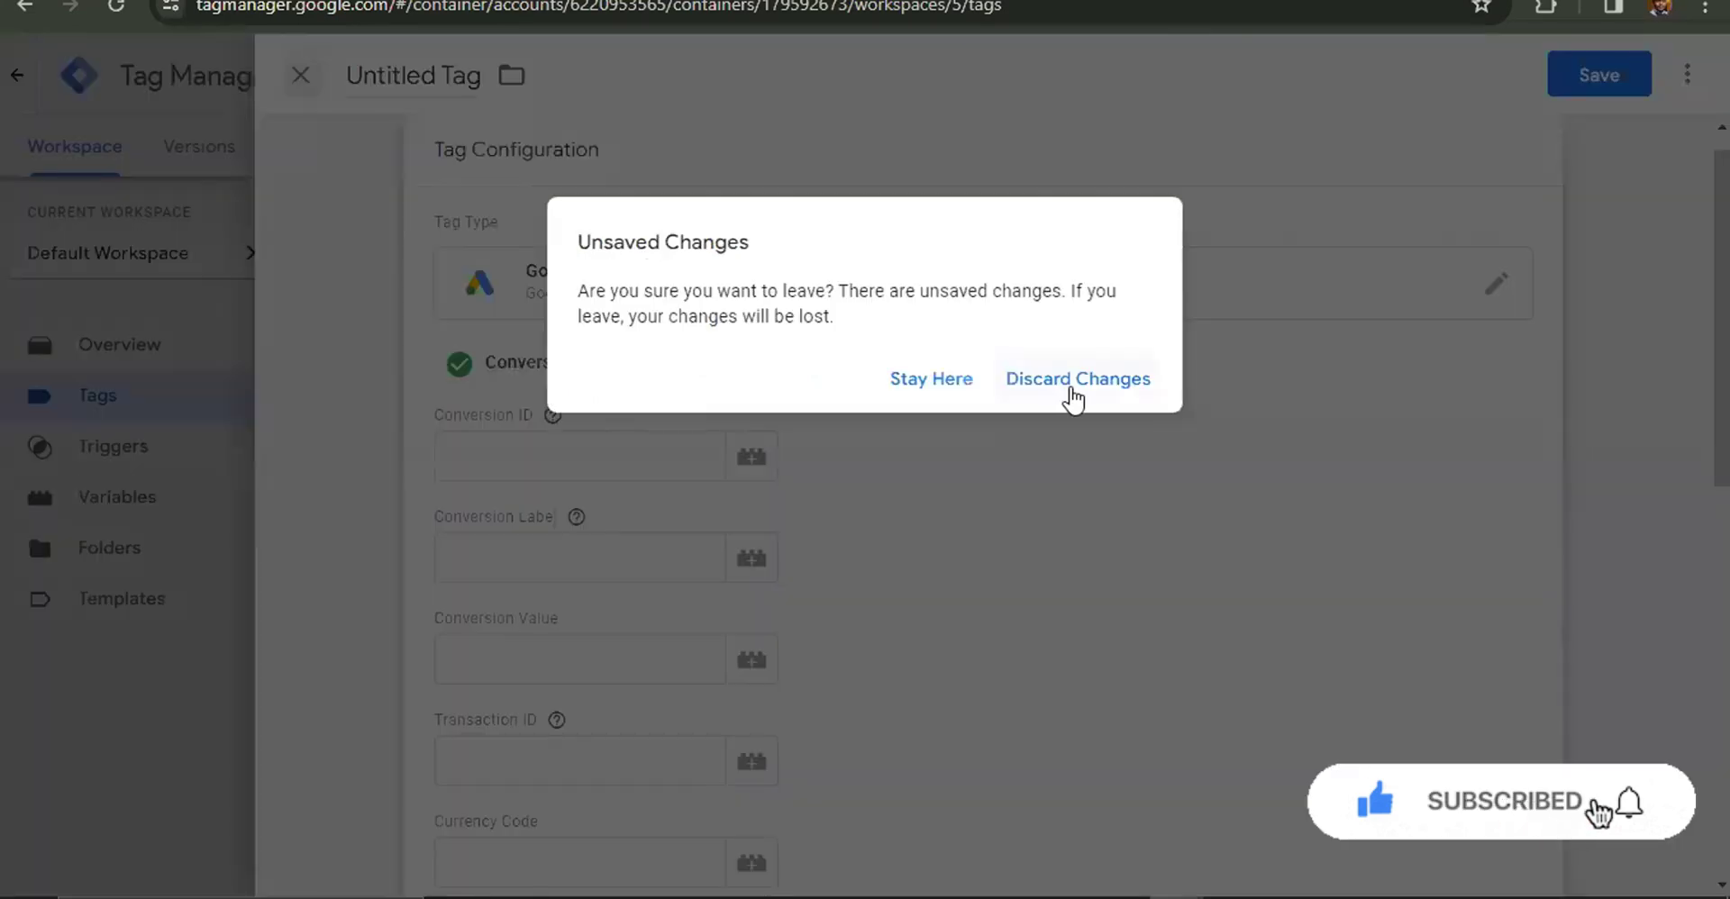
pyautogui.click(1070, 383)
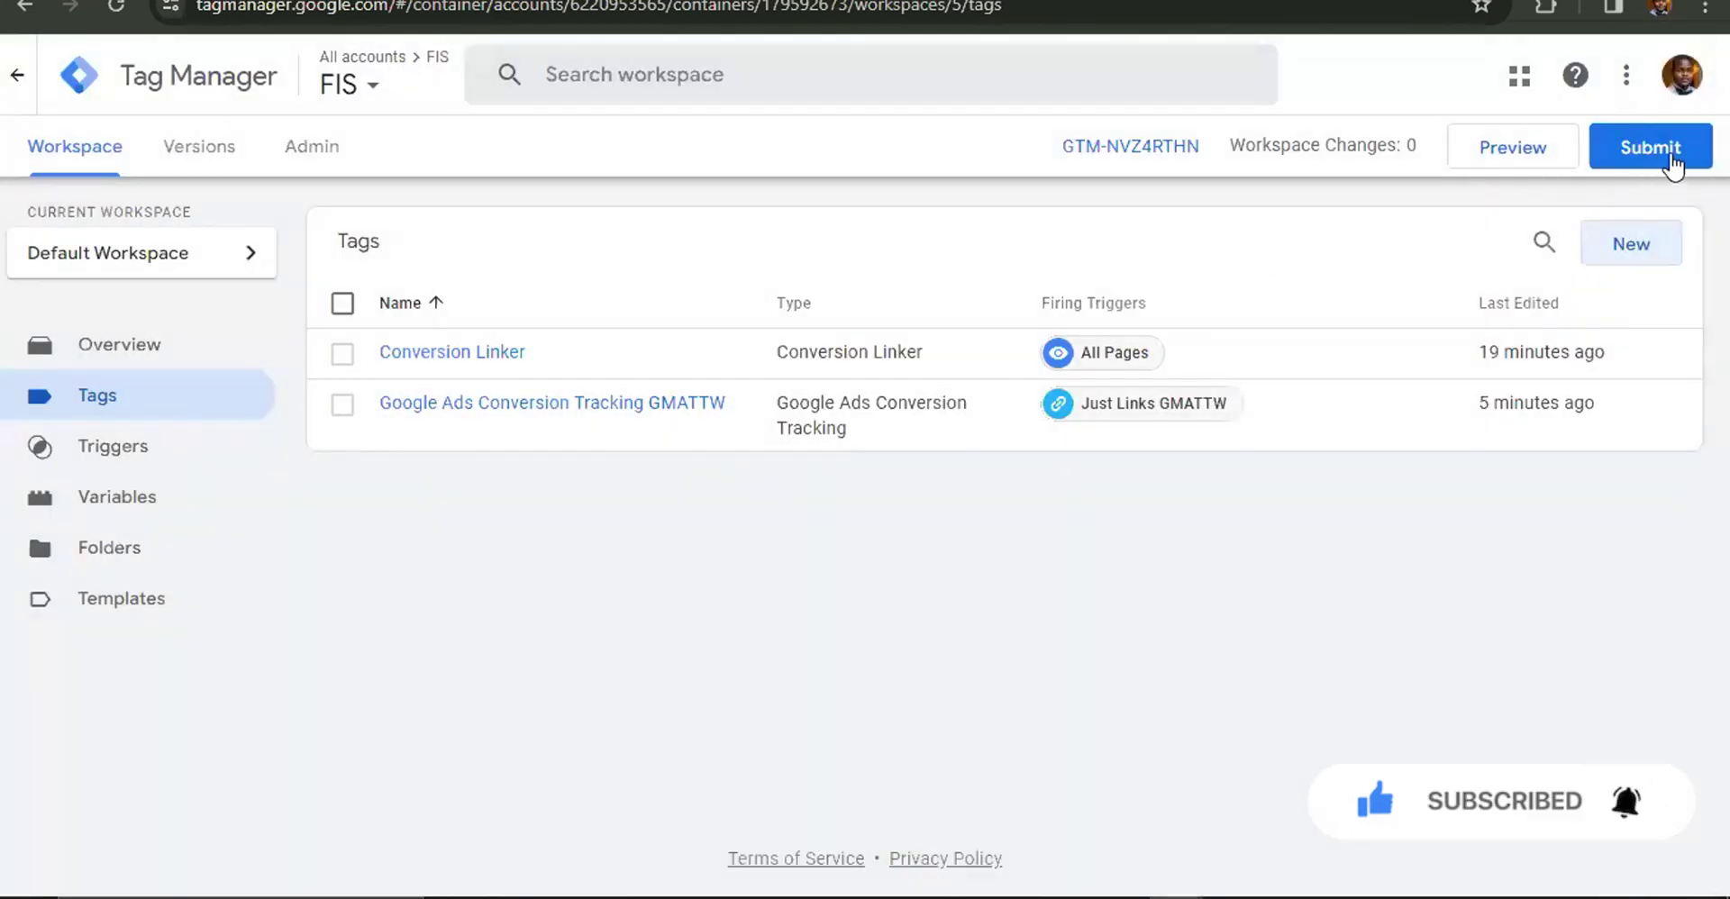